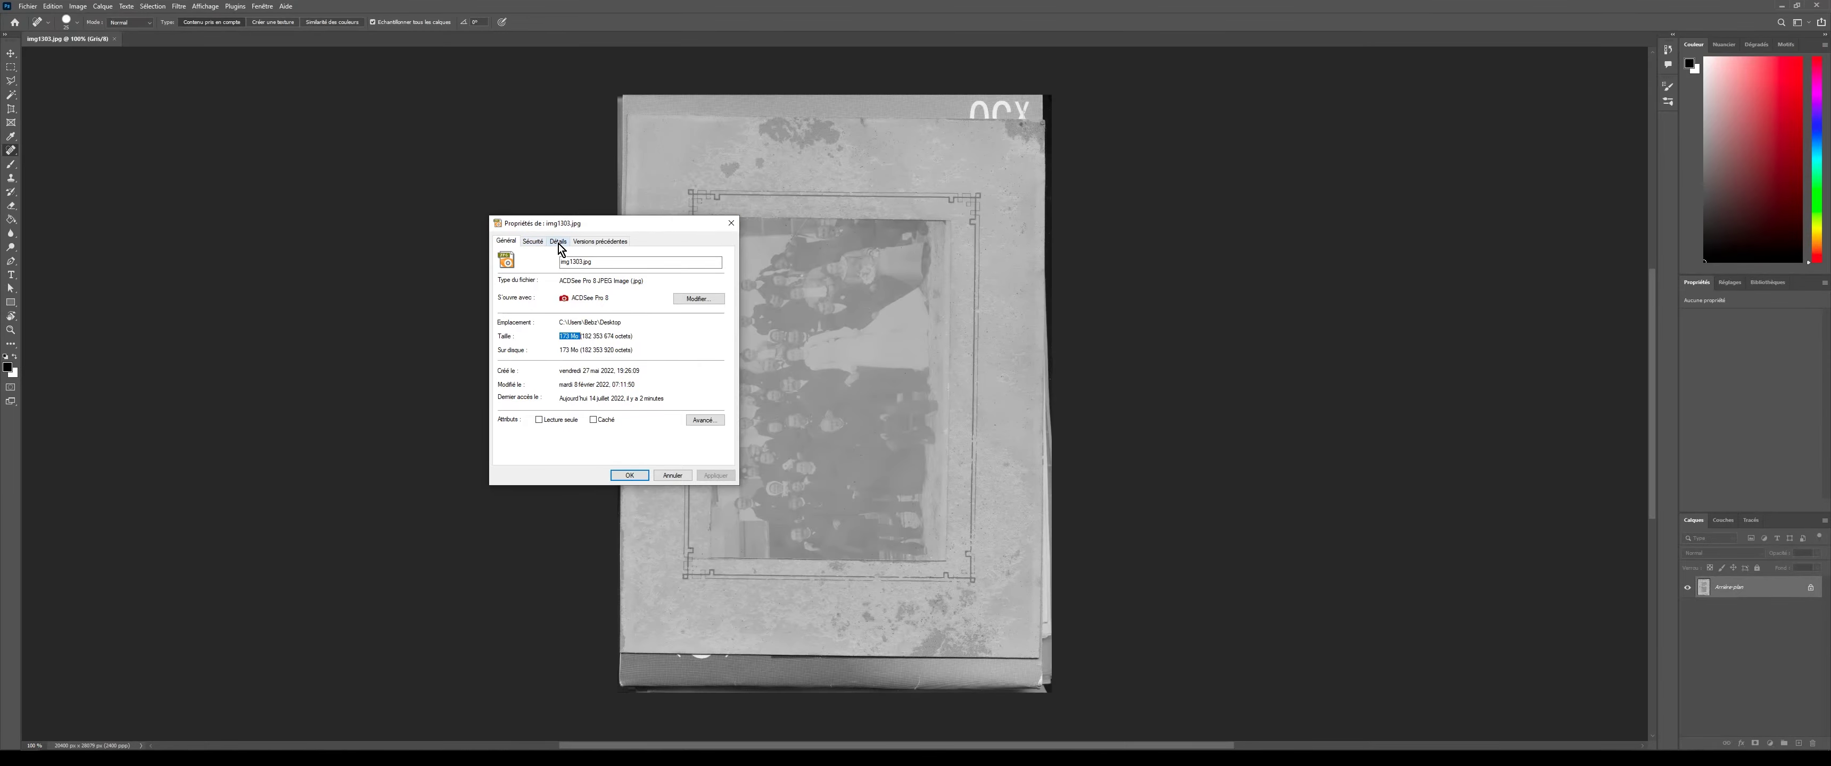
- Check the scan's pixel dimensions and its horizontal and vertical resolution in the file's detailed properties
{"action": "left_click", "coordinate": [558, 258]}
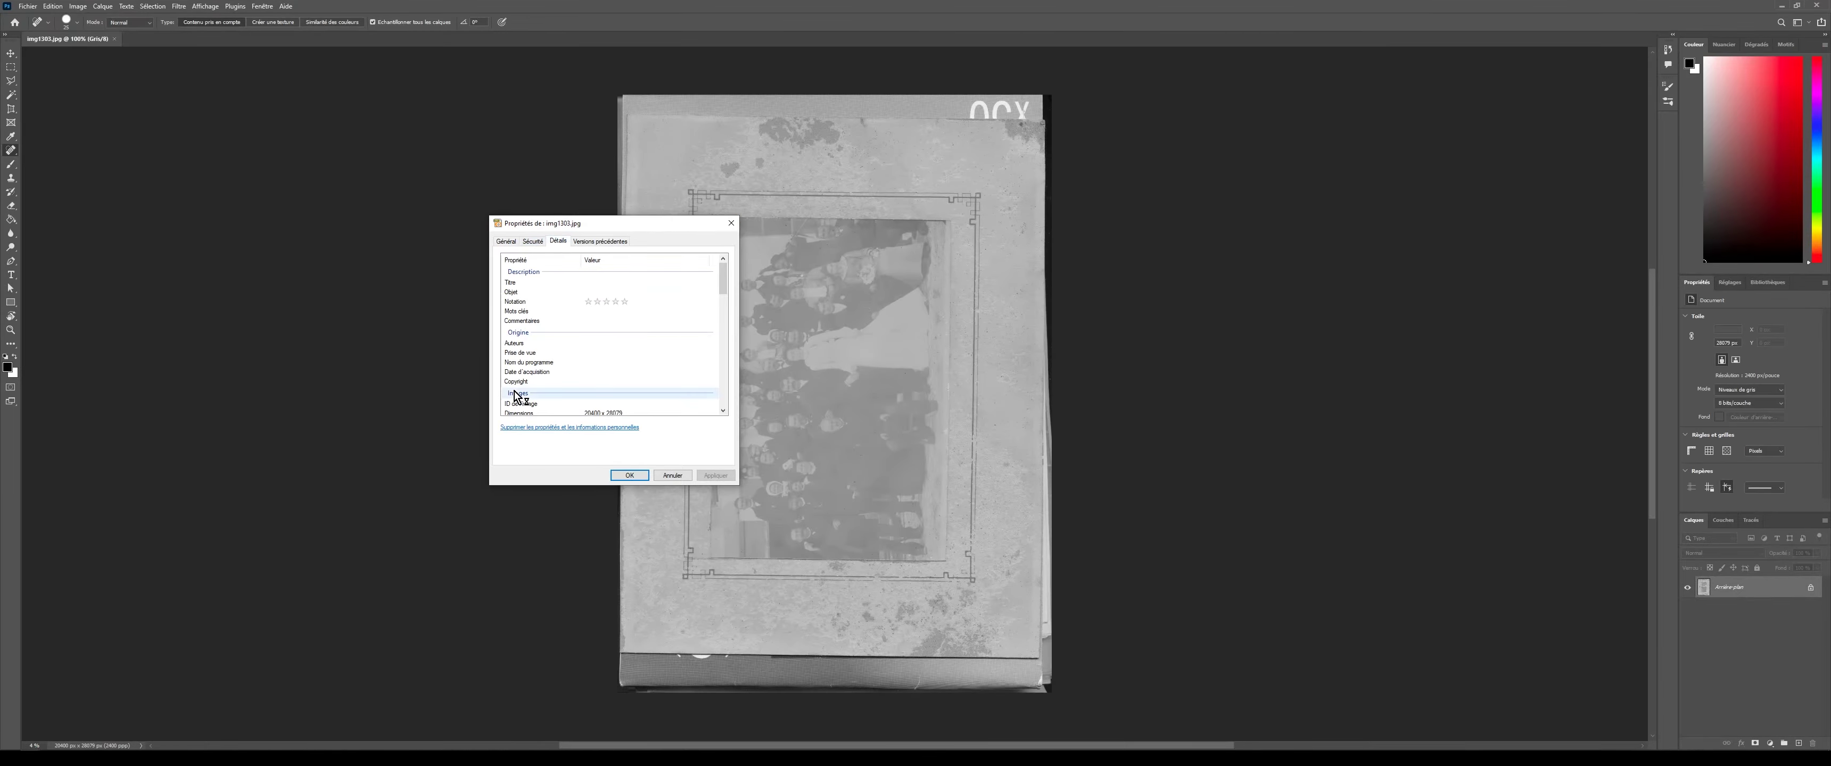
{"action": "scroll", "coordinate": [547, 400], "scroll_direction": "down", "scroll_amount": 2}
{"action": "left_click", "coordinate": [598, 390]}
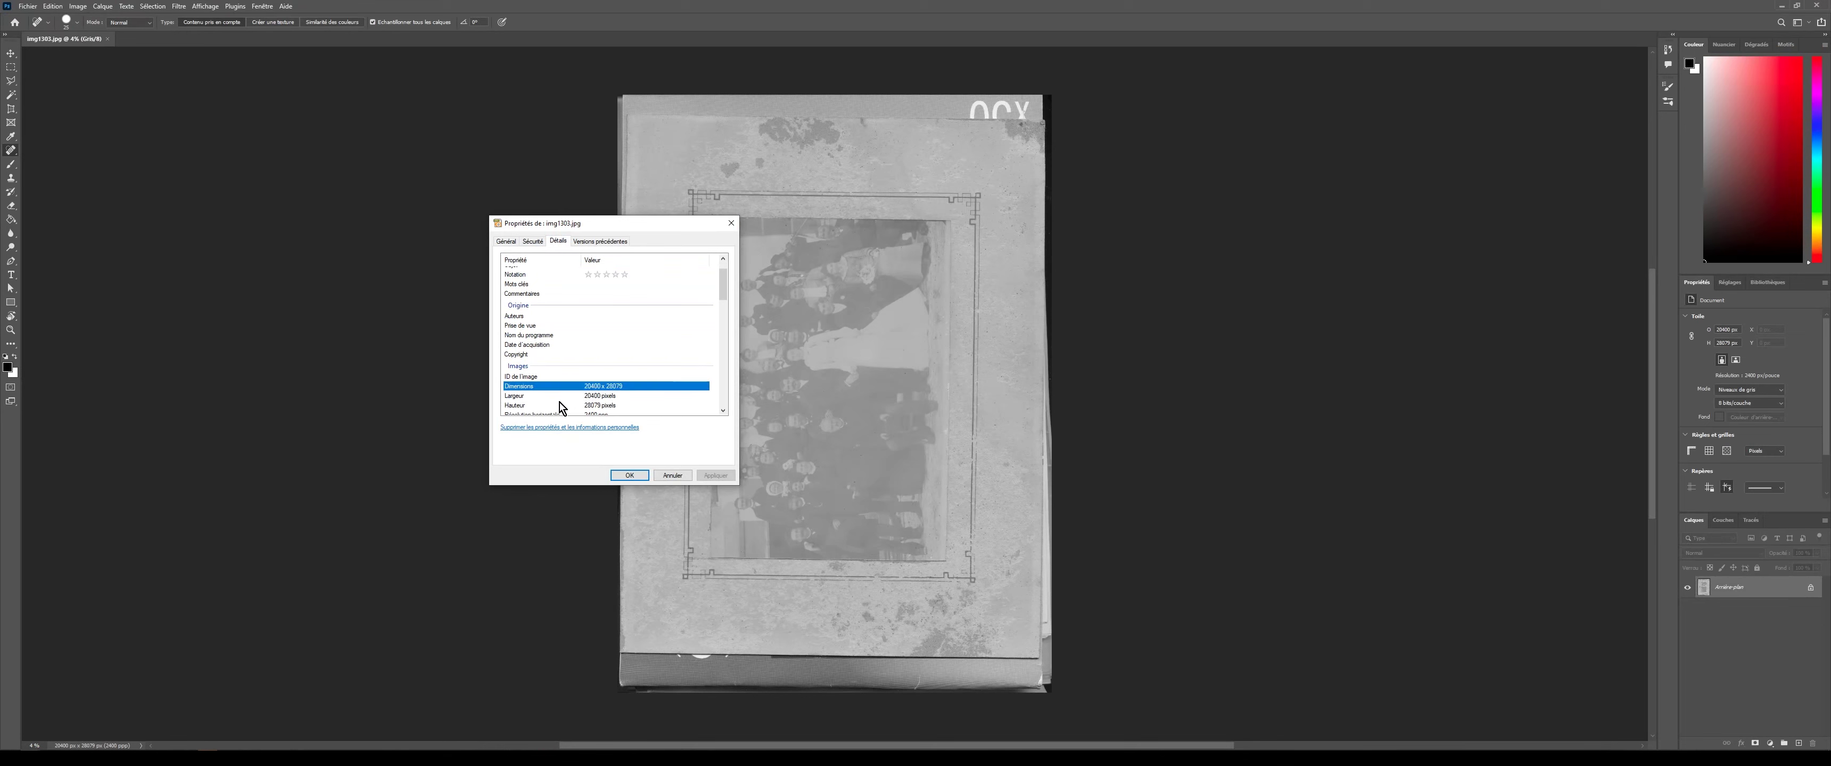
{"action": "scroll", "coordinate": [606, 392], "scroll_direction": "down", "scroll_amount": 1}
{"action": "left_click", "coordinate": [600, 390]}
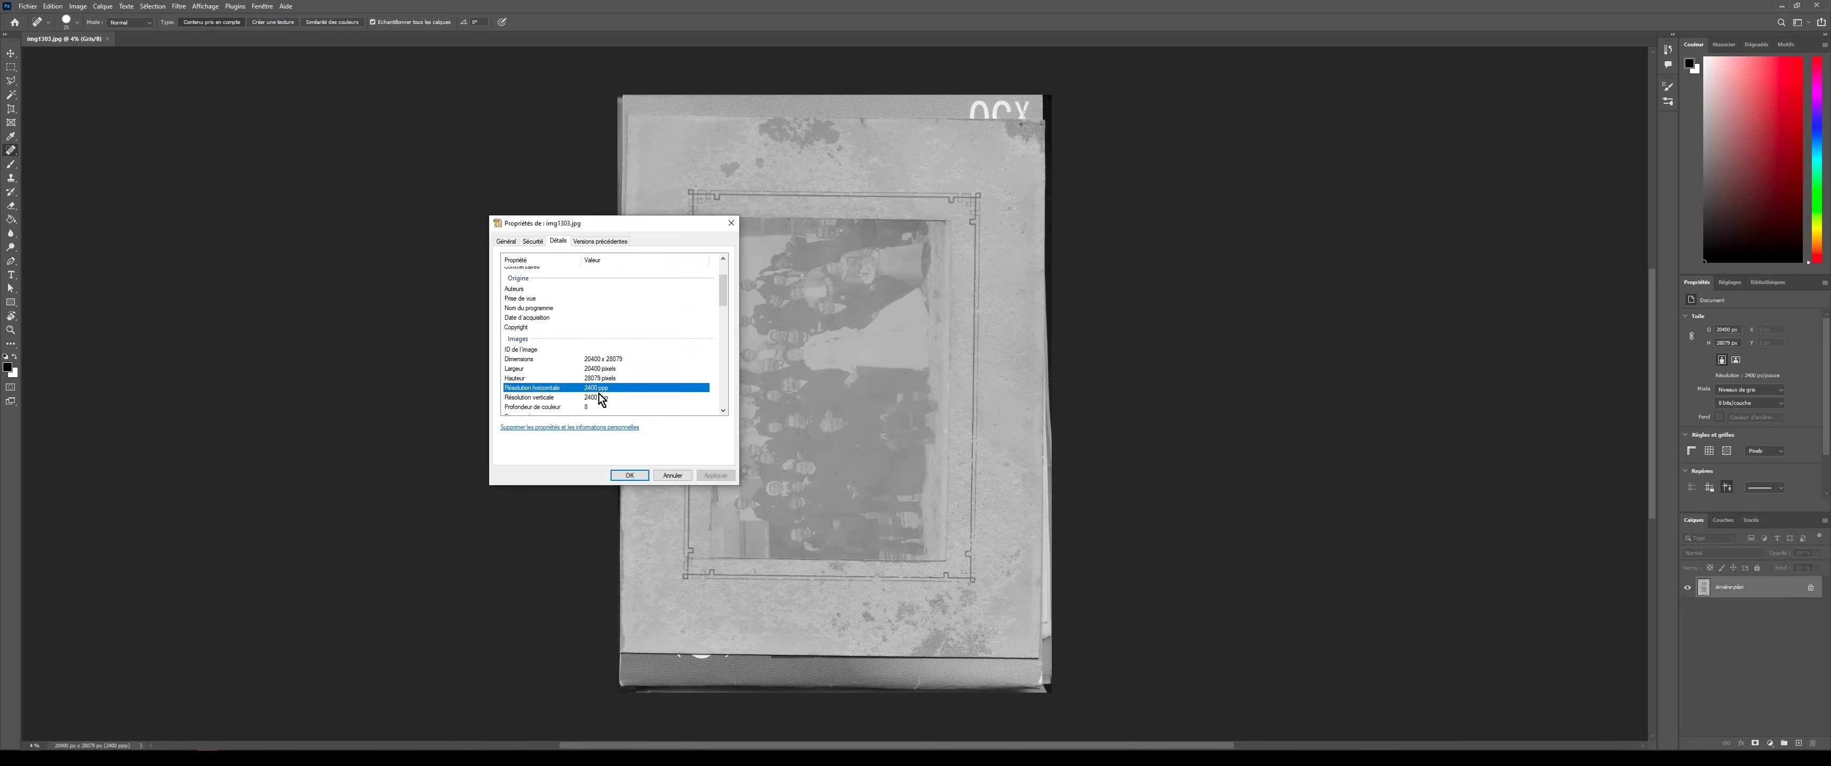
{"action": "left_click", "coordinate": [598, 398]}
{"action": "scroll", "coordinate": [602, 396], "scroll_direction": "down", "scroll_amount": 1}
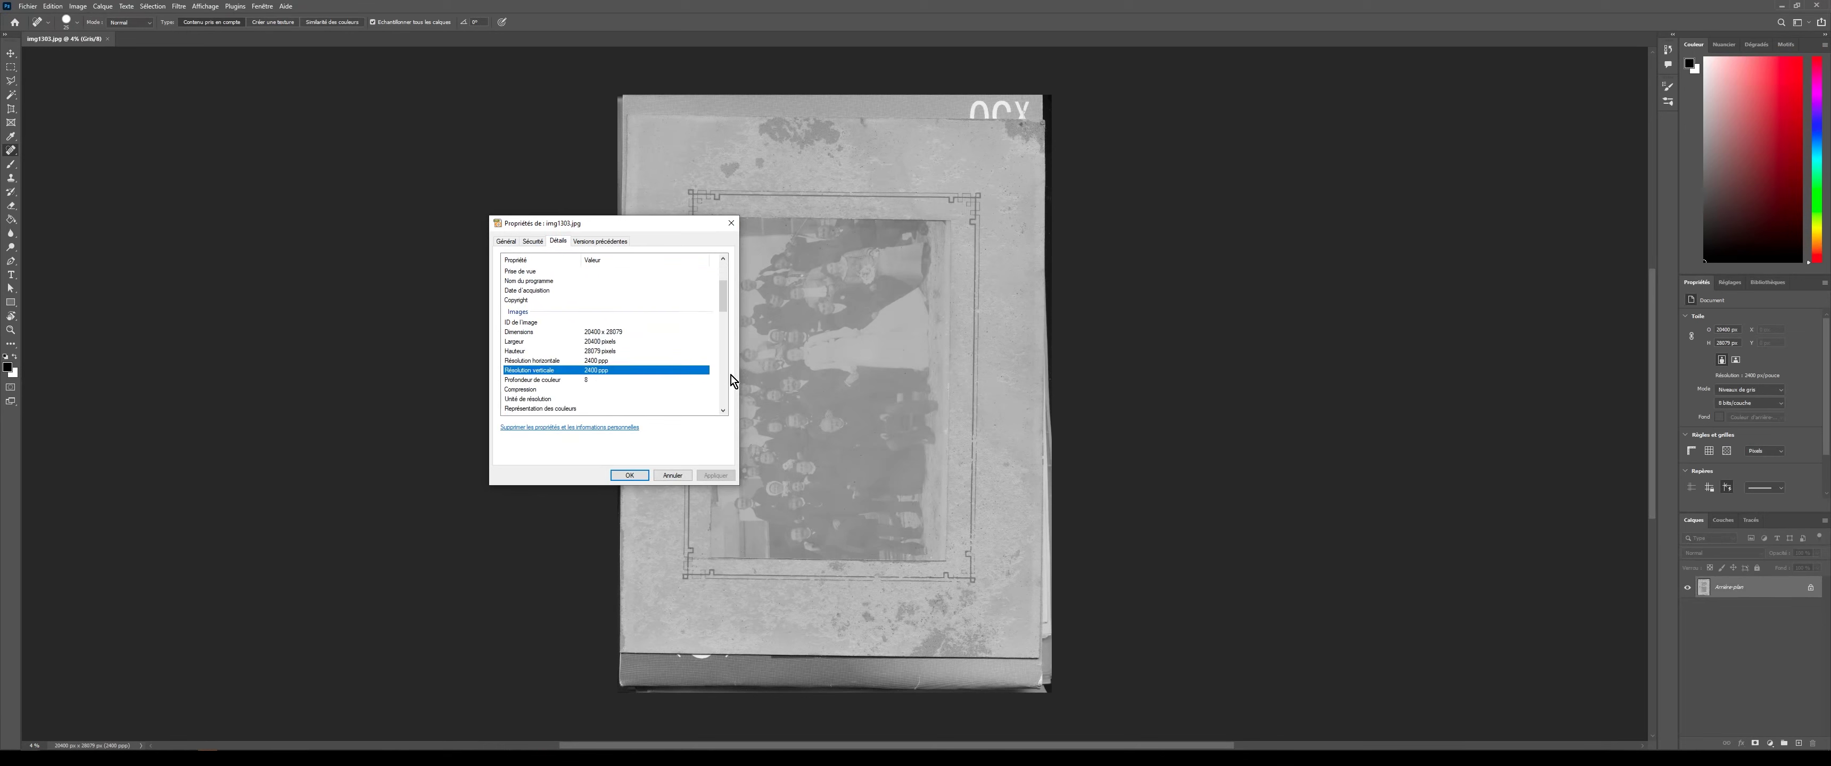
{"action": "left_click", "coordinate": [730, 223]}
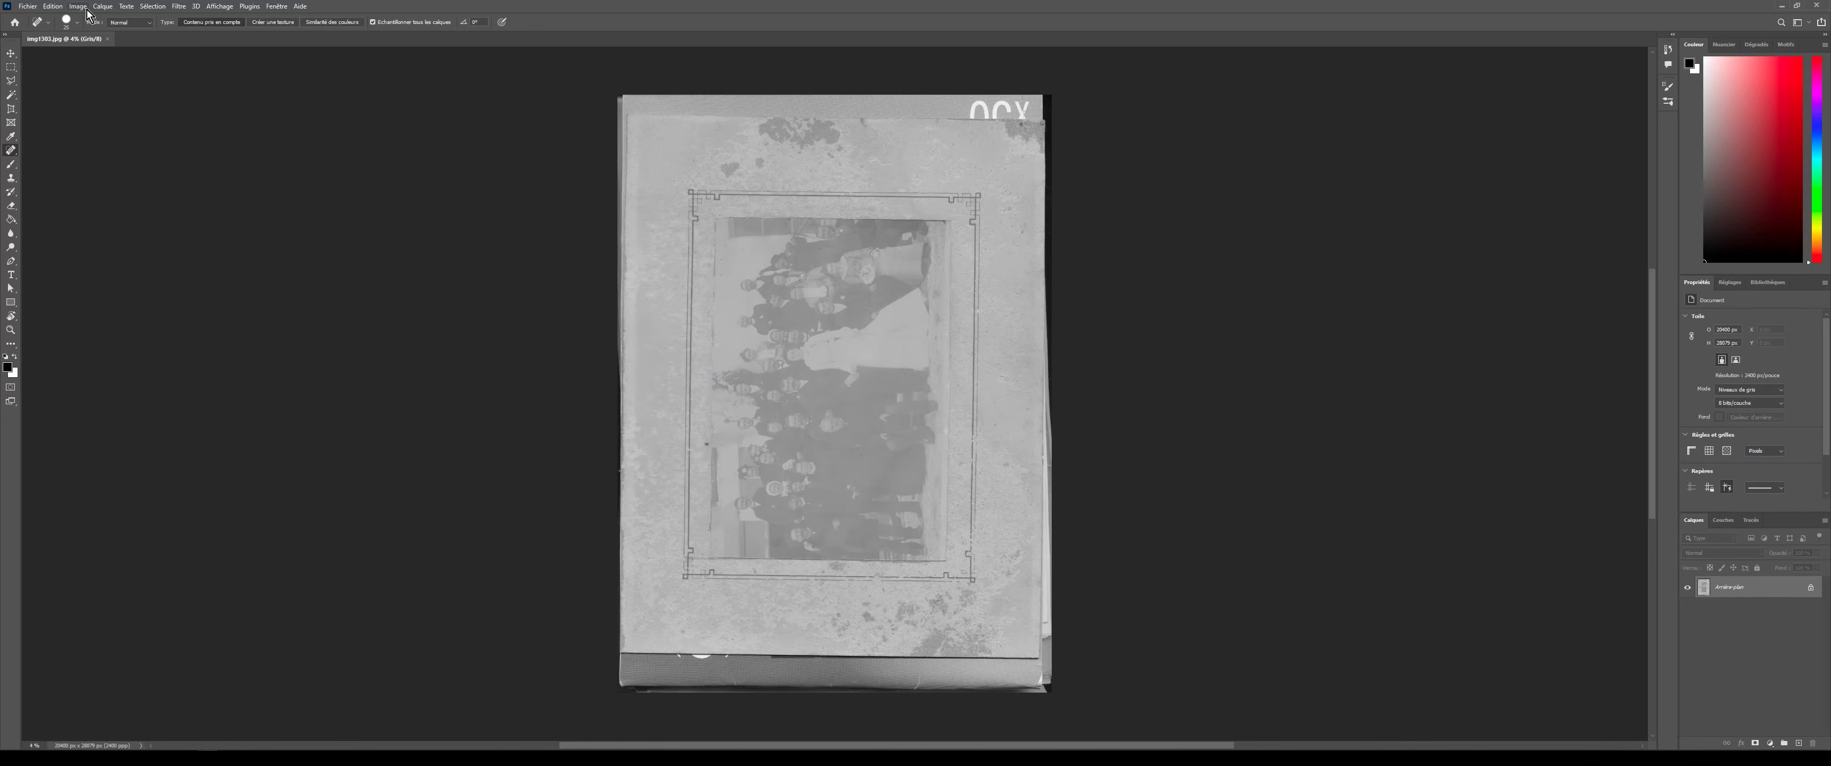
- Rotate the whole image 90° clockwise so the group stands upright
{"action": "key", "text": "m"}
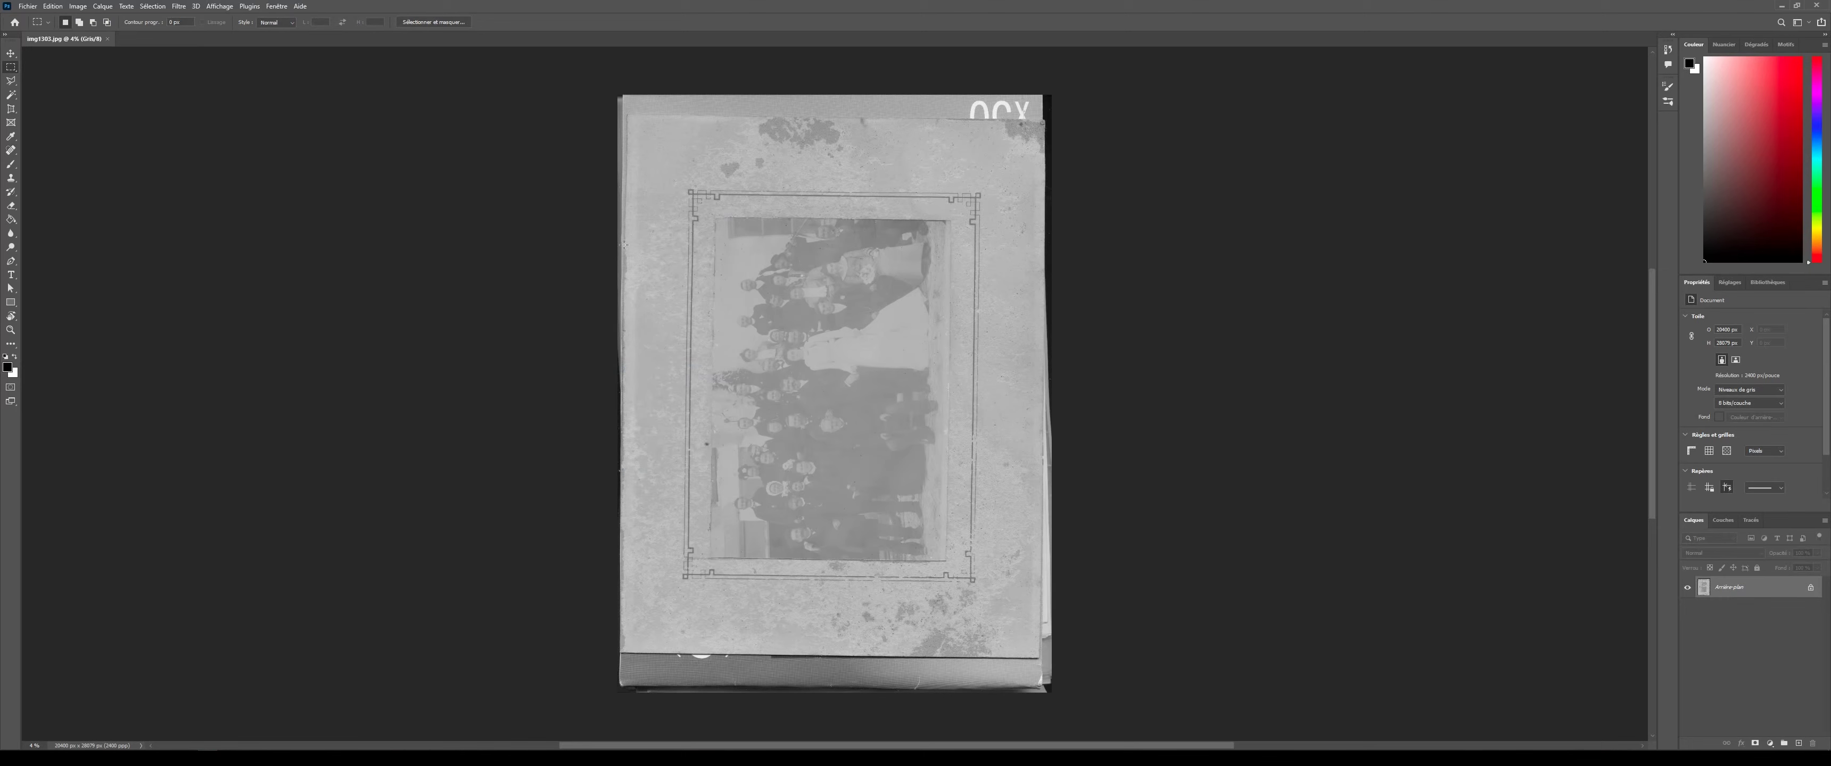
{"action": "left_click", "coordinate": [74, 6]}
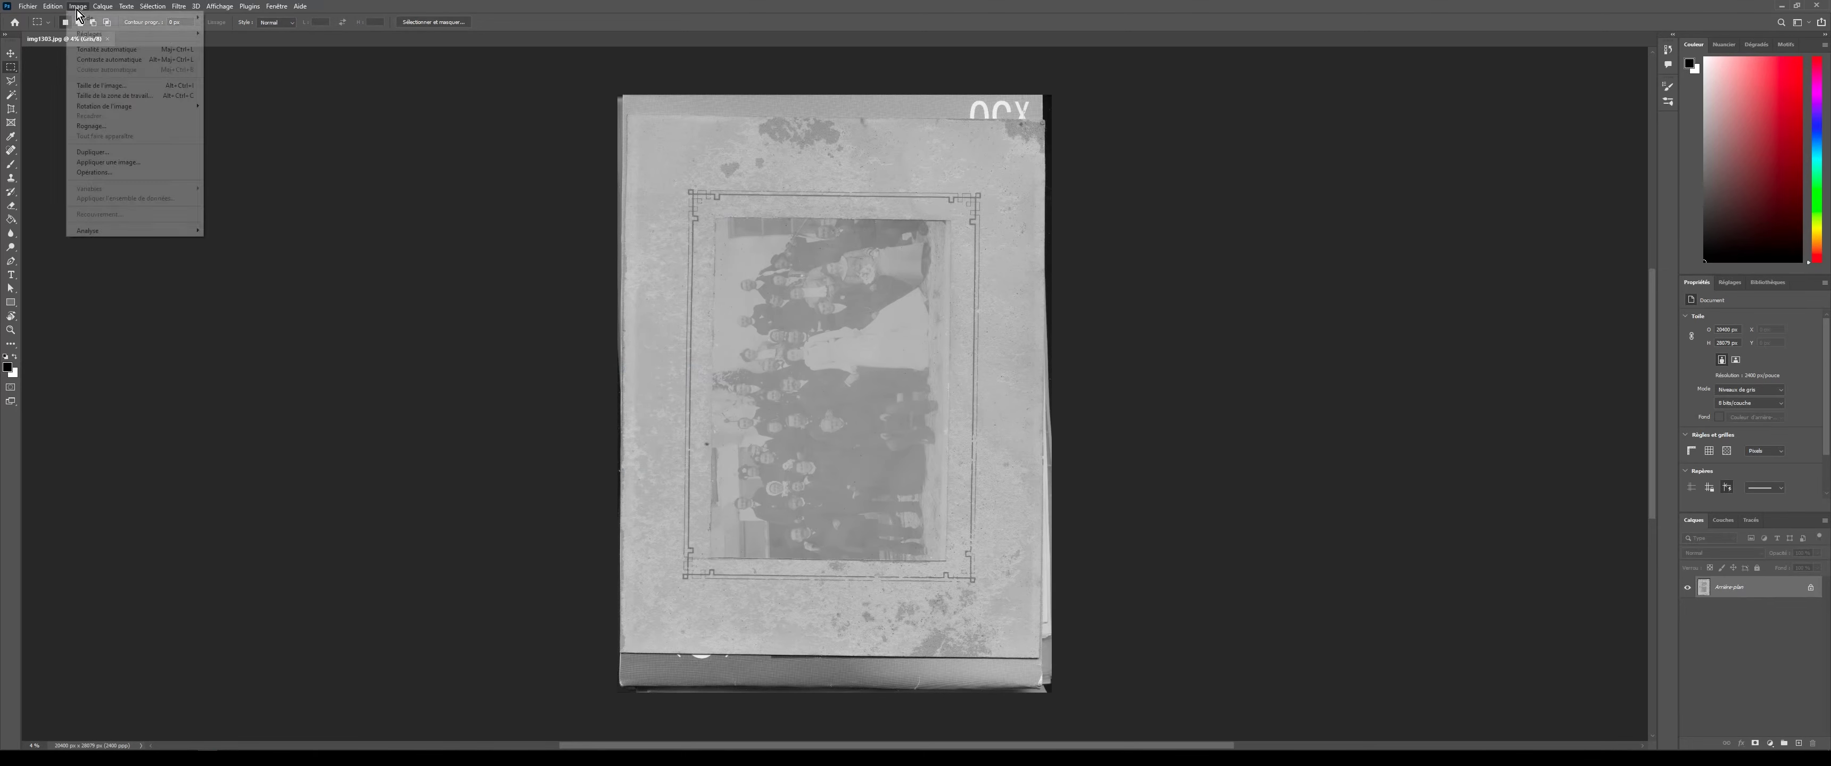
{"action": "mouse_move", "coordinate": [144, 108]}
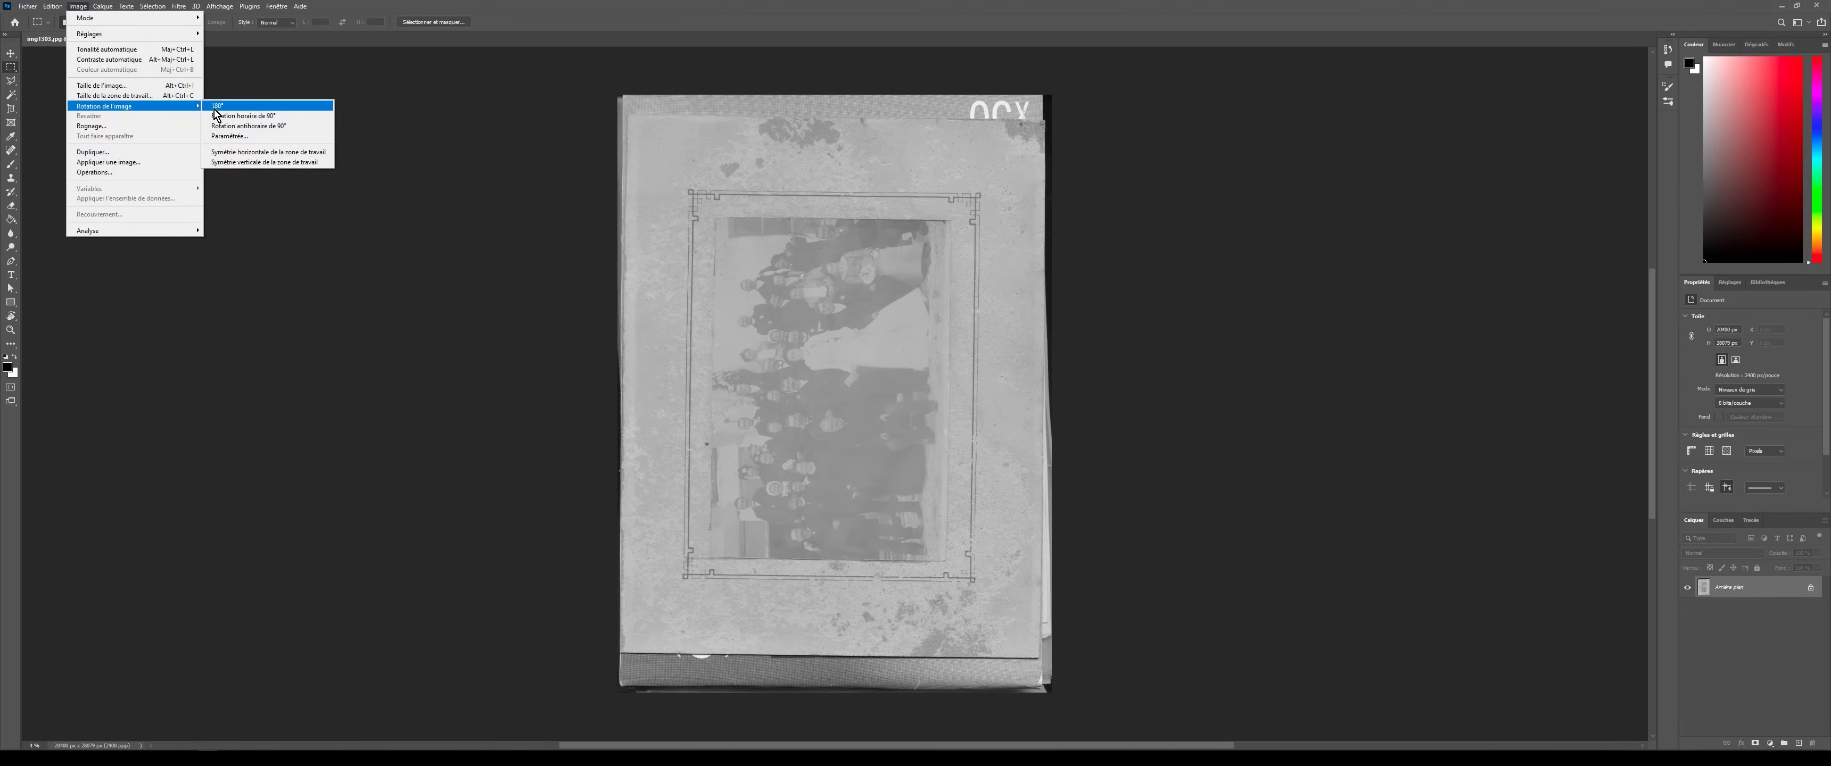
{"action": "left_click", "coordinate": [267, 116]}
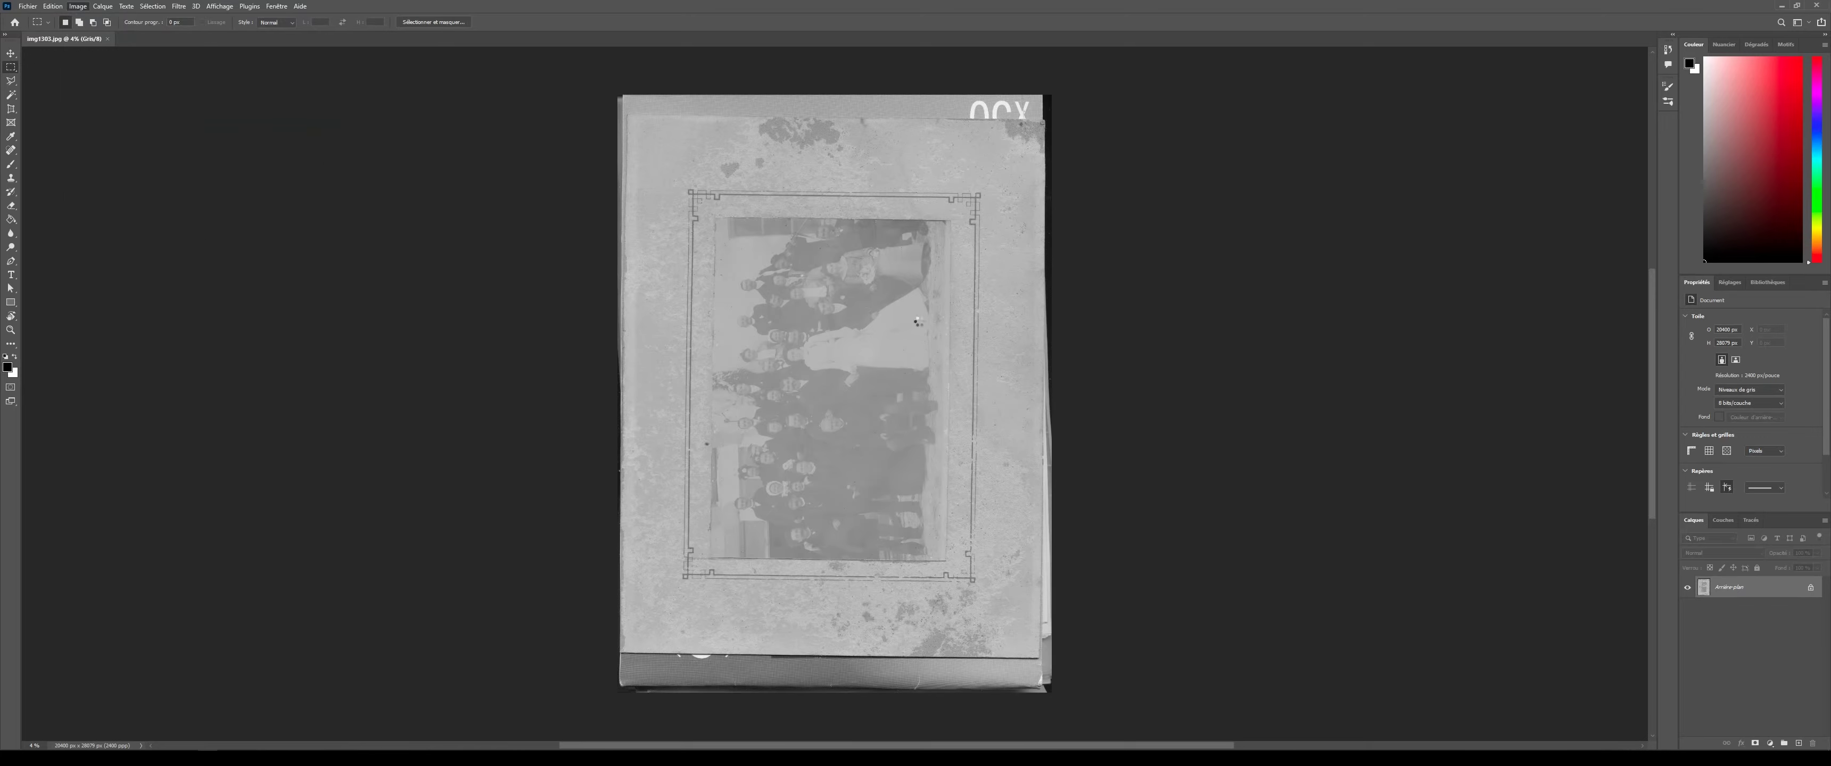
- Perspective-crop the scan to the four corners of the group photo, excluding the decorated cardboard mount
{"action": "scroll", "coordinate": [994, 302], "scroll_direction": "up", "scroll_amount": 1}
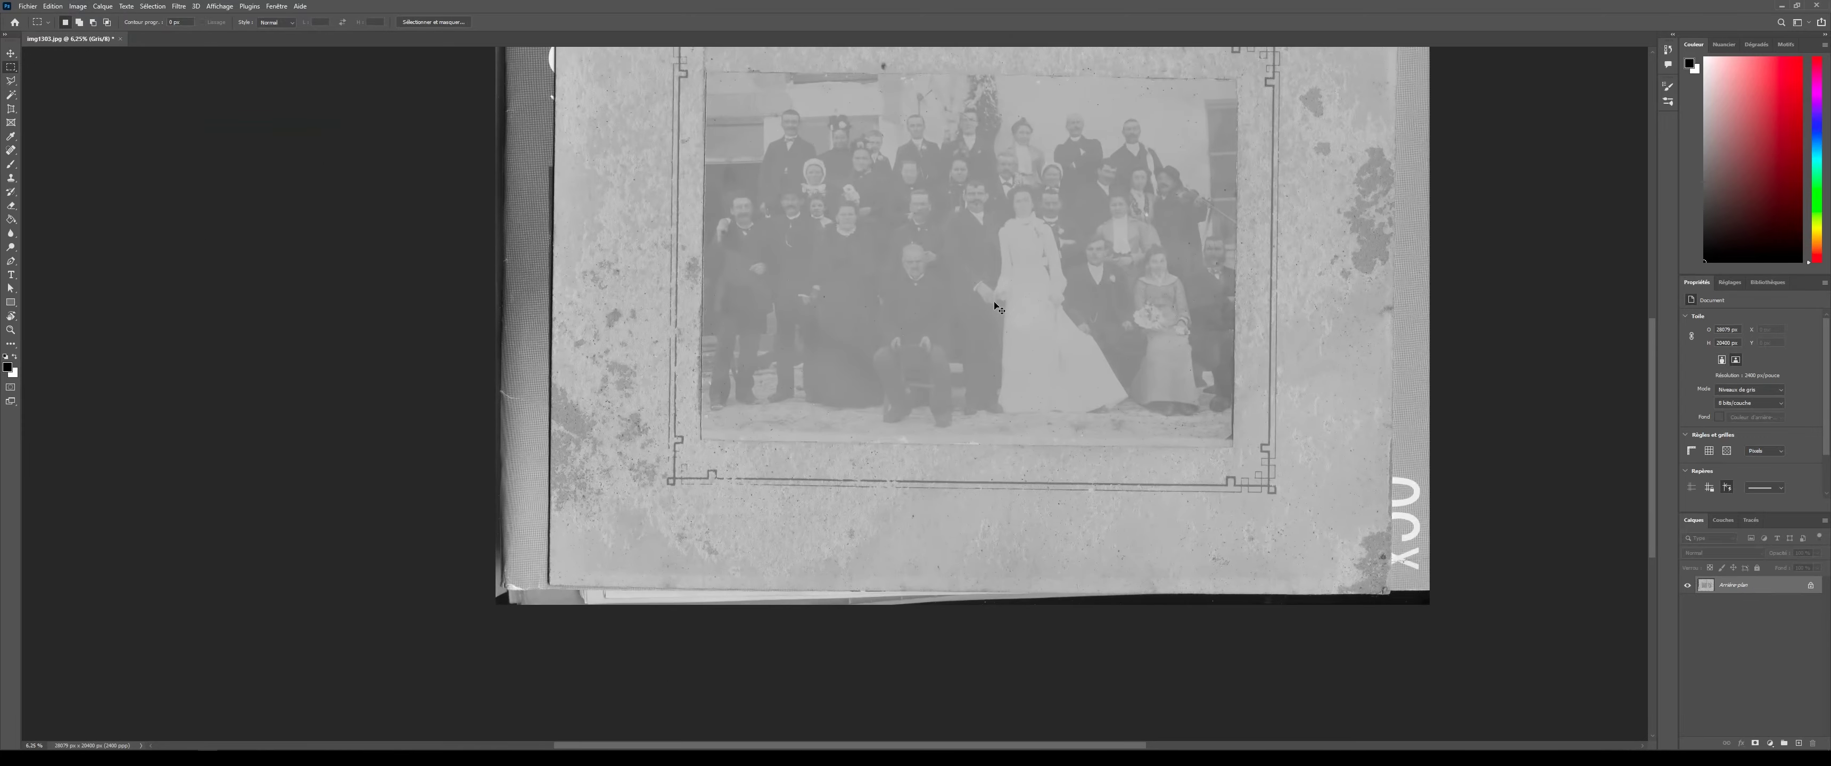
{"action": "left_click_drag", "start_coordinate": [993, 303], "coordinate": [880, 356]}
{"action": "key", "text": "ctrl+plus"}
{"action": "scroll", "coordinate": [896, 376], "scroll_direction": "up", "scroll_amount": 1}
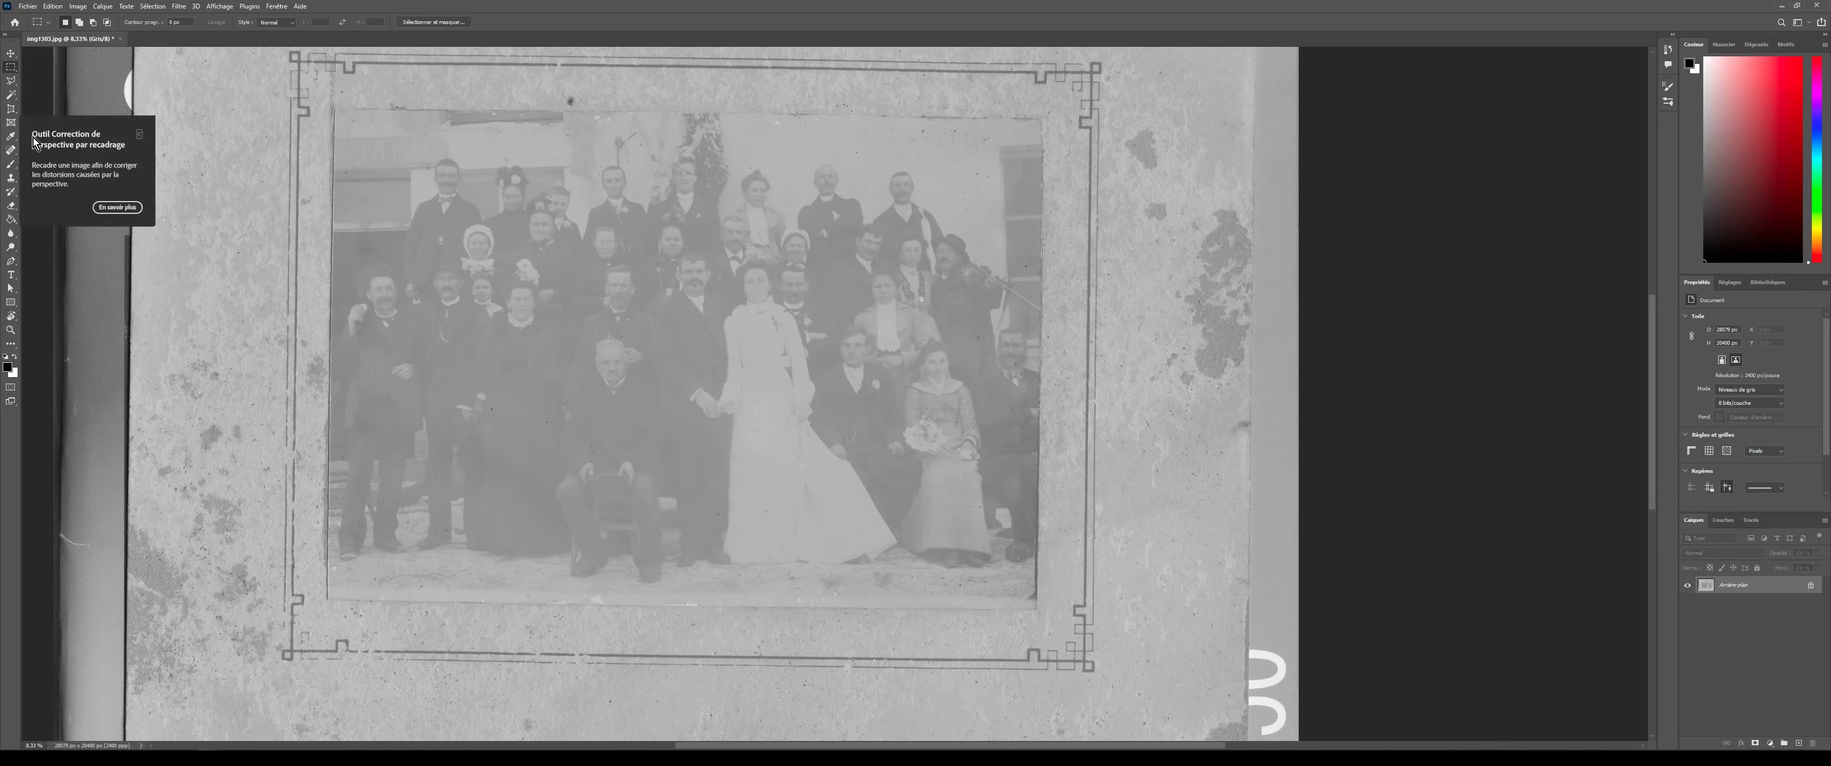
{"action": "left_click", "coordinate": [12, 110]}
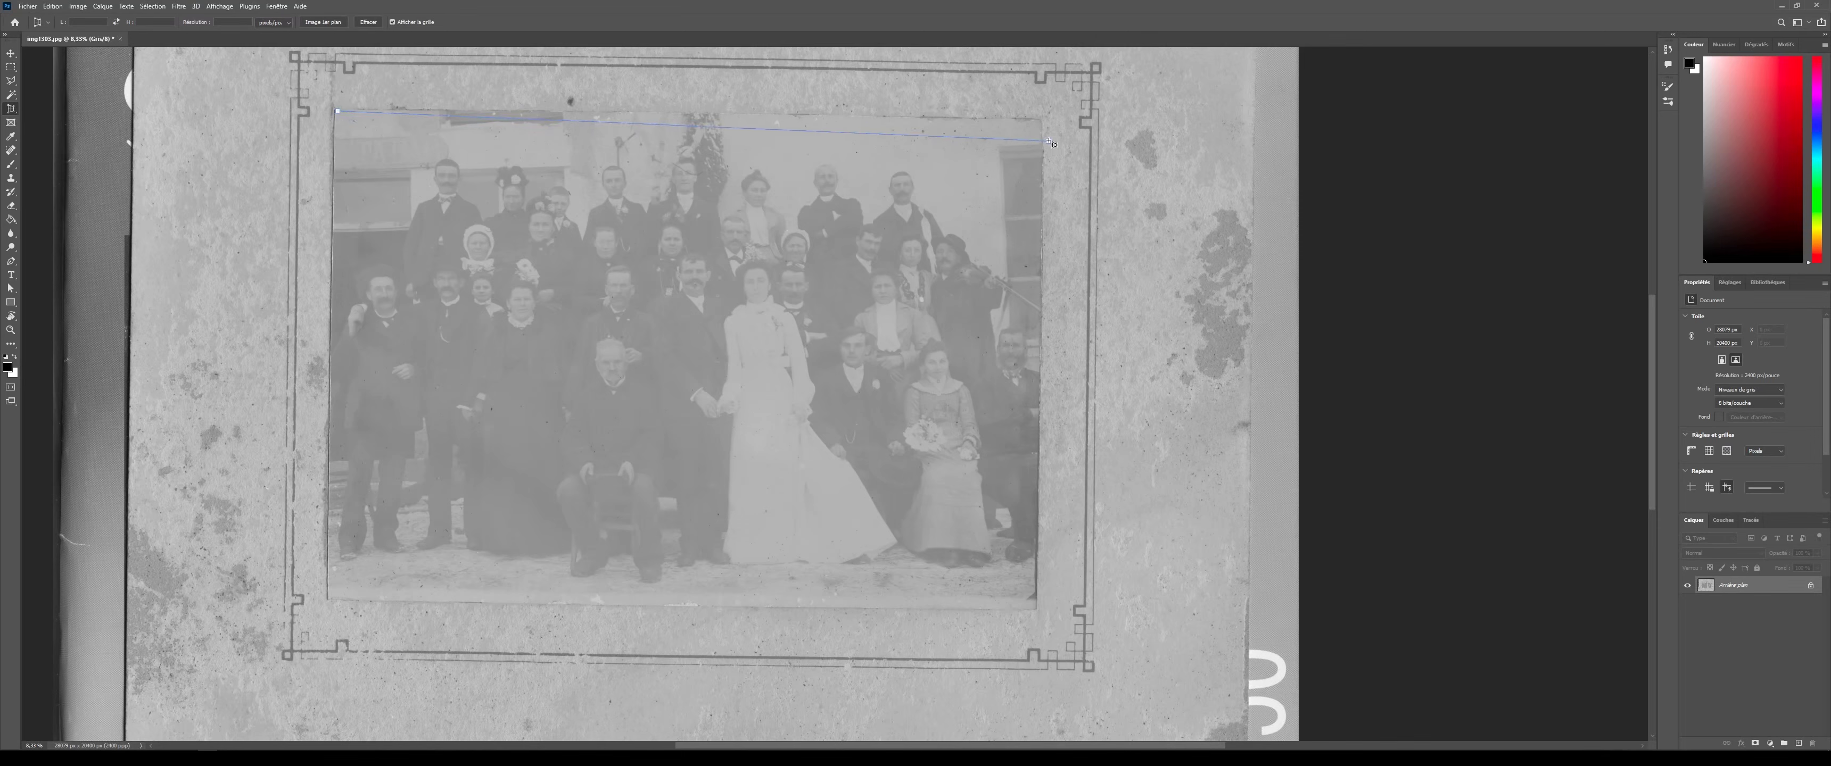
{"action": "left_click", "coordinate": [1039, 122]}
{"action": "left_click", "coordinate": [1036, 608]}
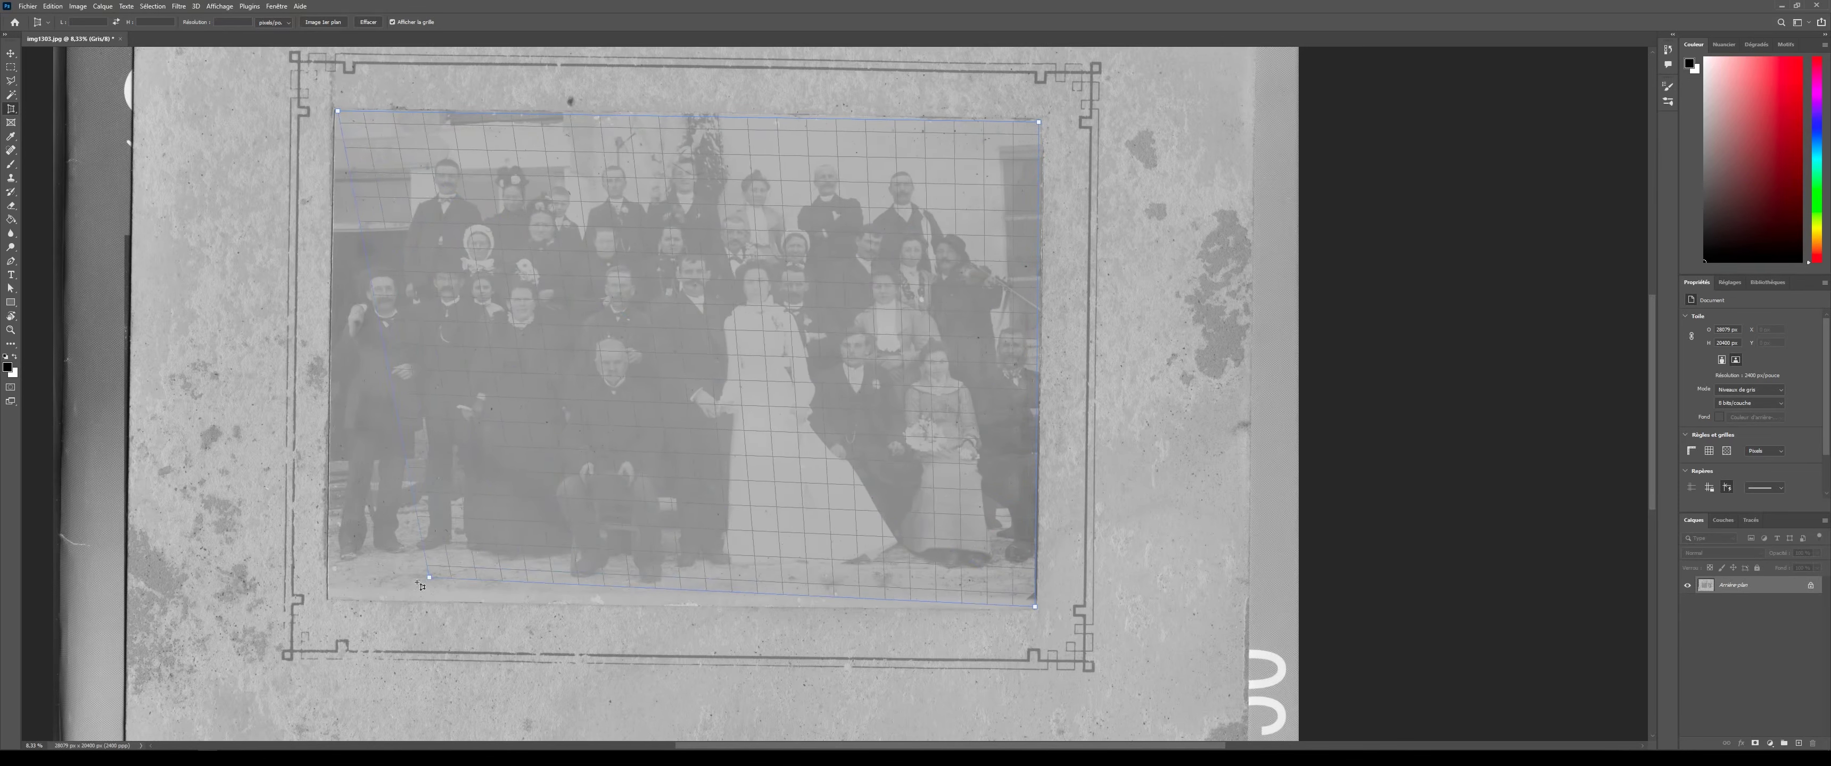
{"action": "left_click", "coordinate": [330, 597]}
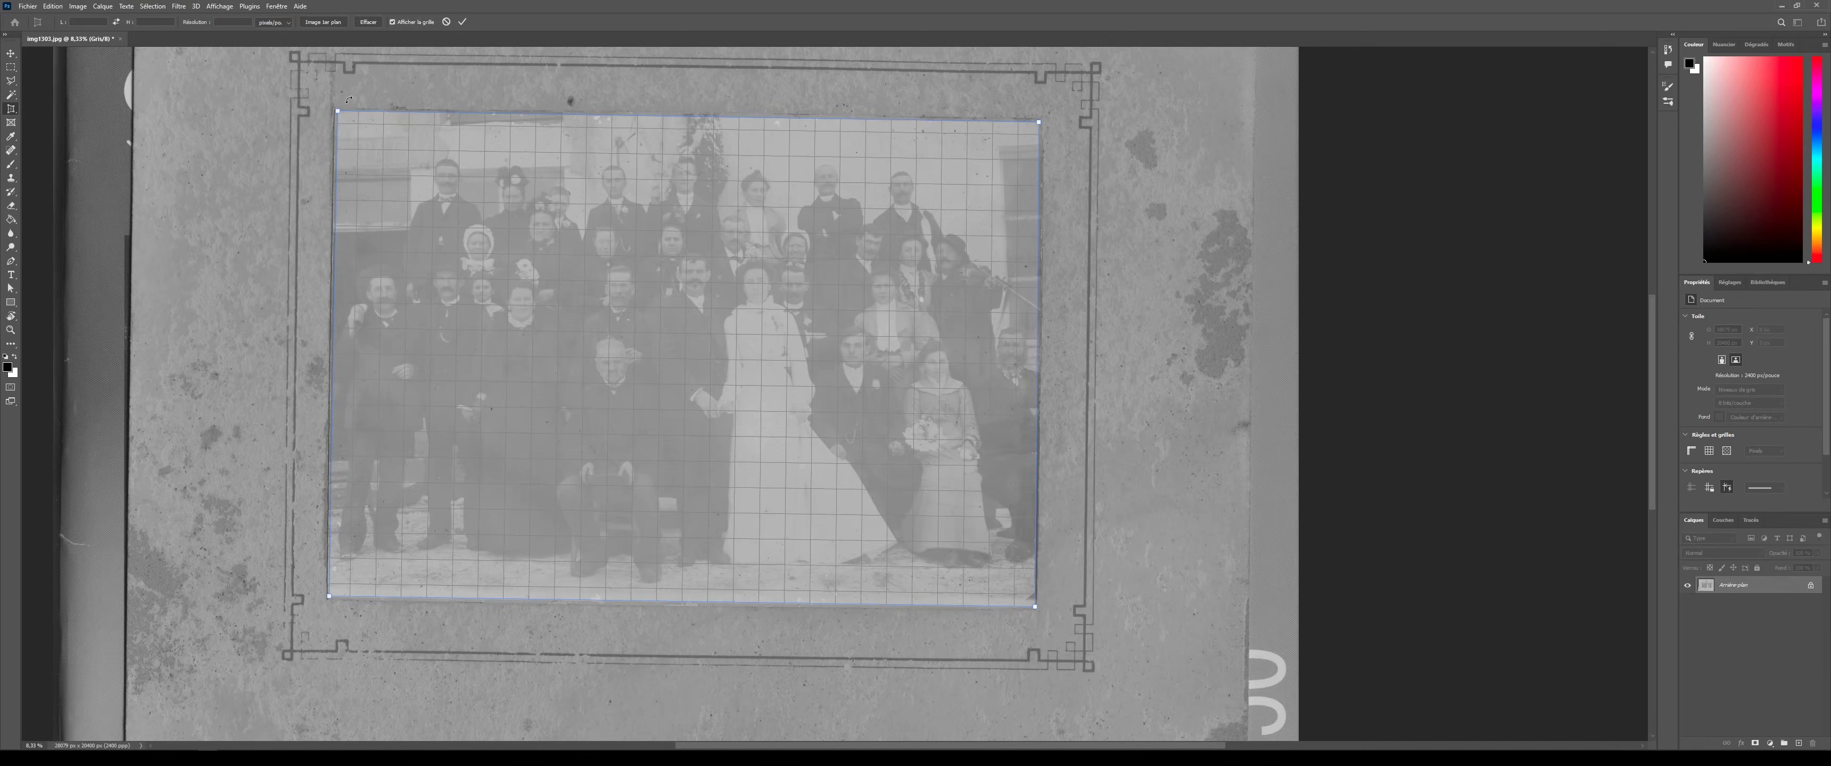
{"action": "left_click_drag", "start_coordinate": [339, 111], "coordinate": [337, 112]}
{"action": "key", "text": "Return"}
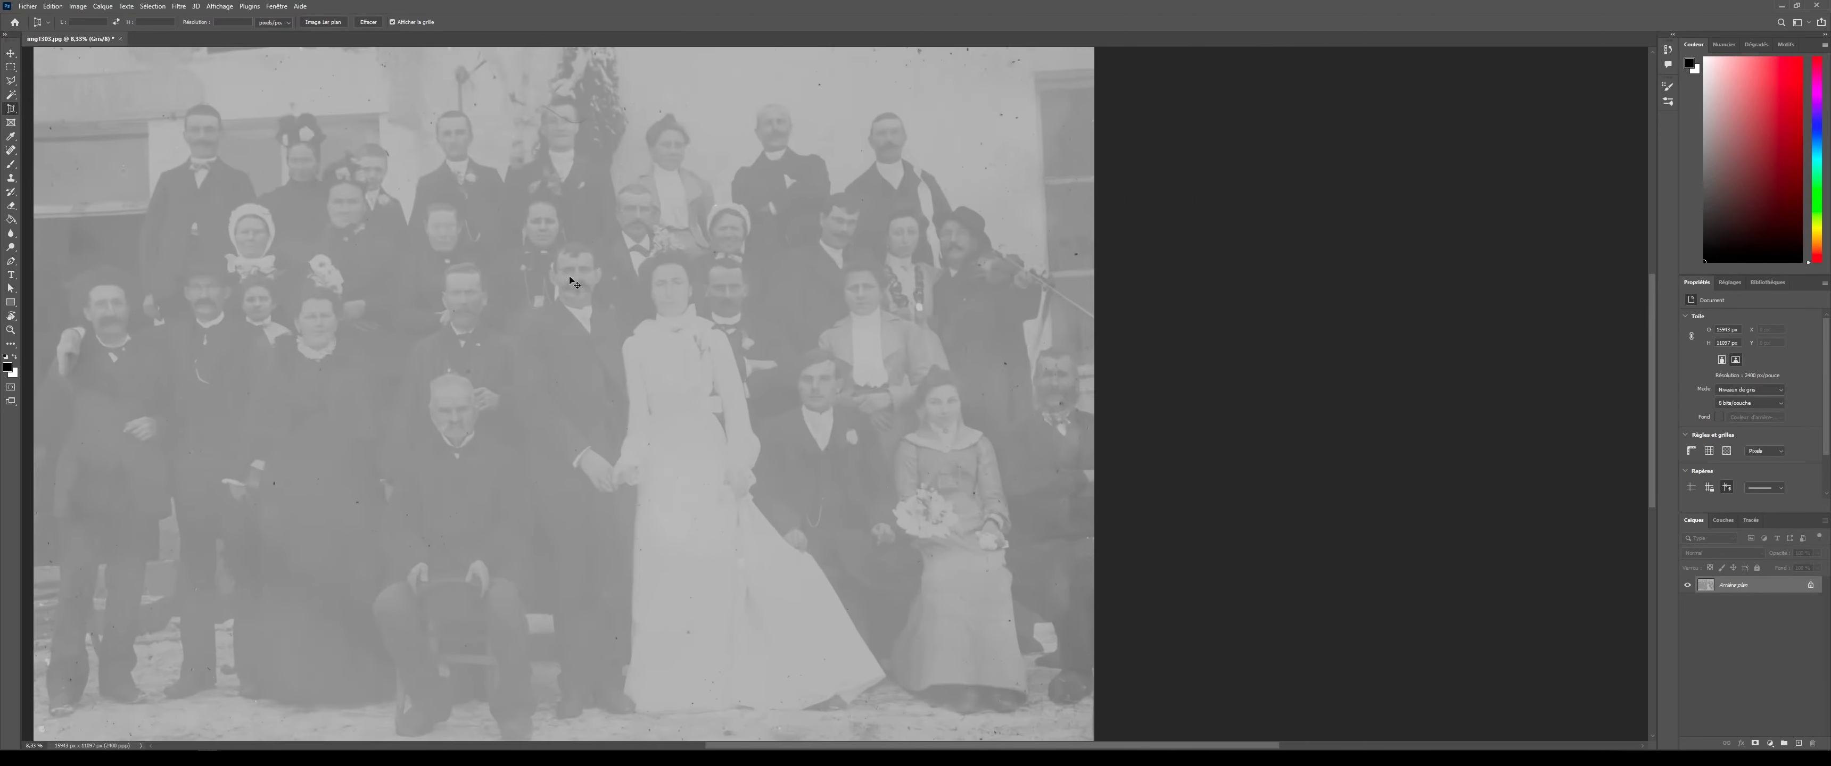
- Examine the dust specks on the cropped photo at 200% around the clothing, faces and background wall
{"action": "key", "text": "ctrl+plus"}
{"action": "key", "text": "ctrl+plus"}
{"action": "left_click_drag", "start_coordinate": [568, 277], "coordinate": [693, 379]}
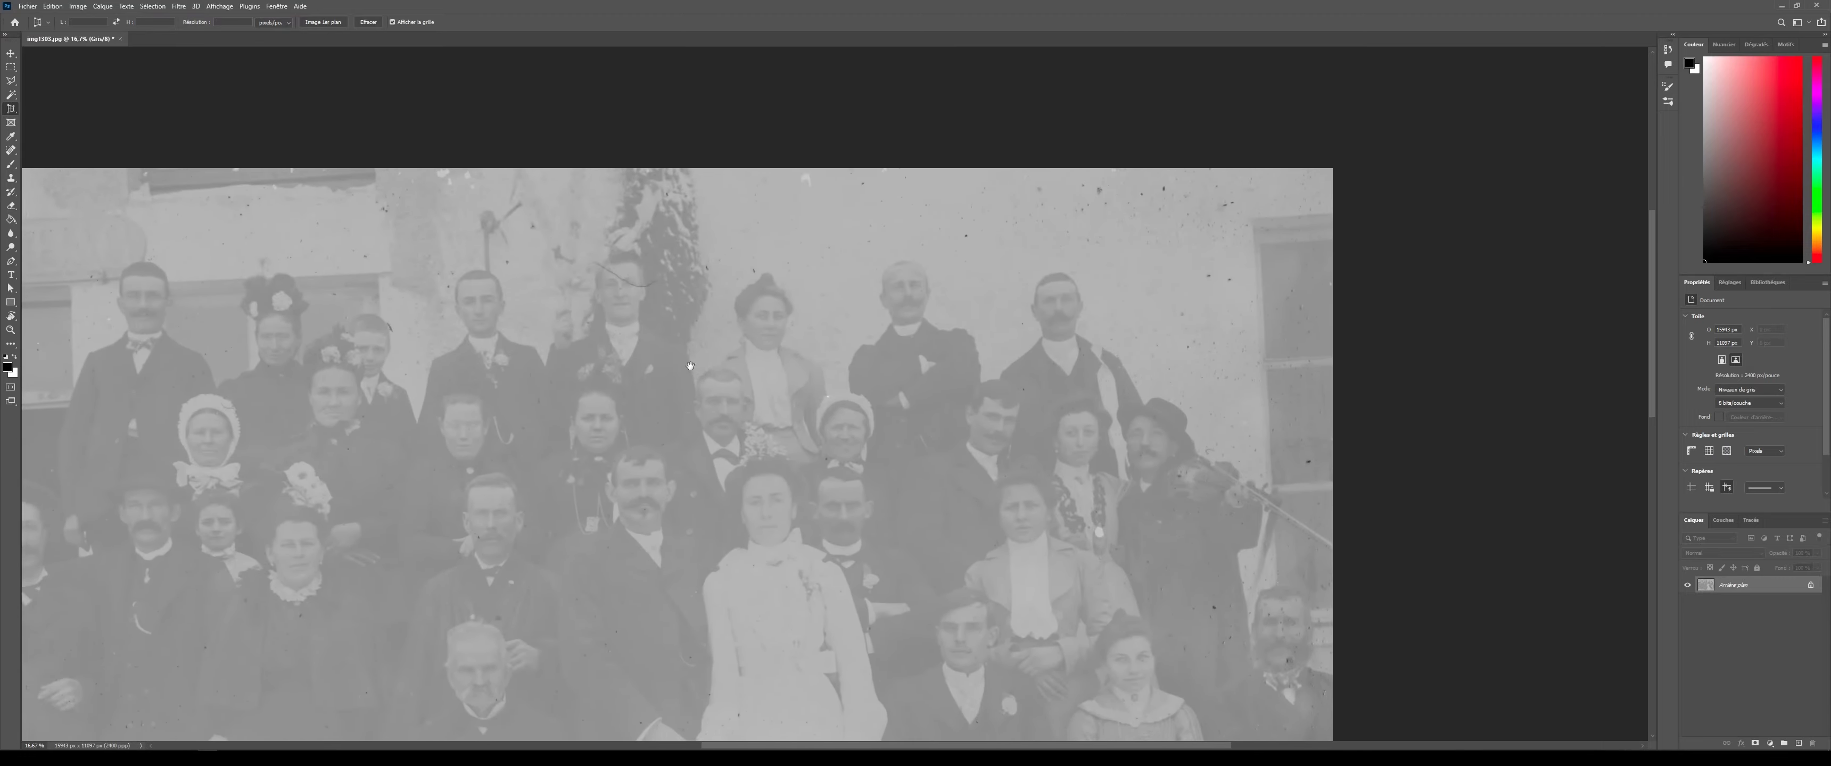
{"action": "key", "text": "ctrl+plus"}
{"action": "key", "text": "ctrl+plus"}
{"action": "key", "text": "ctrl+plus"}
{"action": "key", "text": "ctrl+plus"}
{"action": "key", "text": "ctrl+plus"}
{"action": "key", "text": "ctrl+plus"}
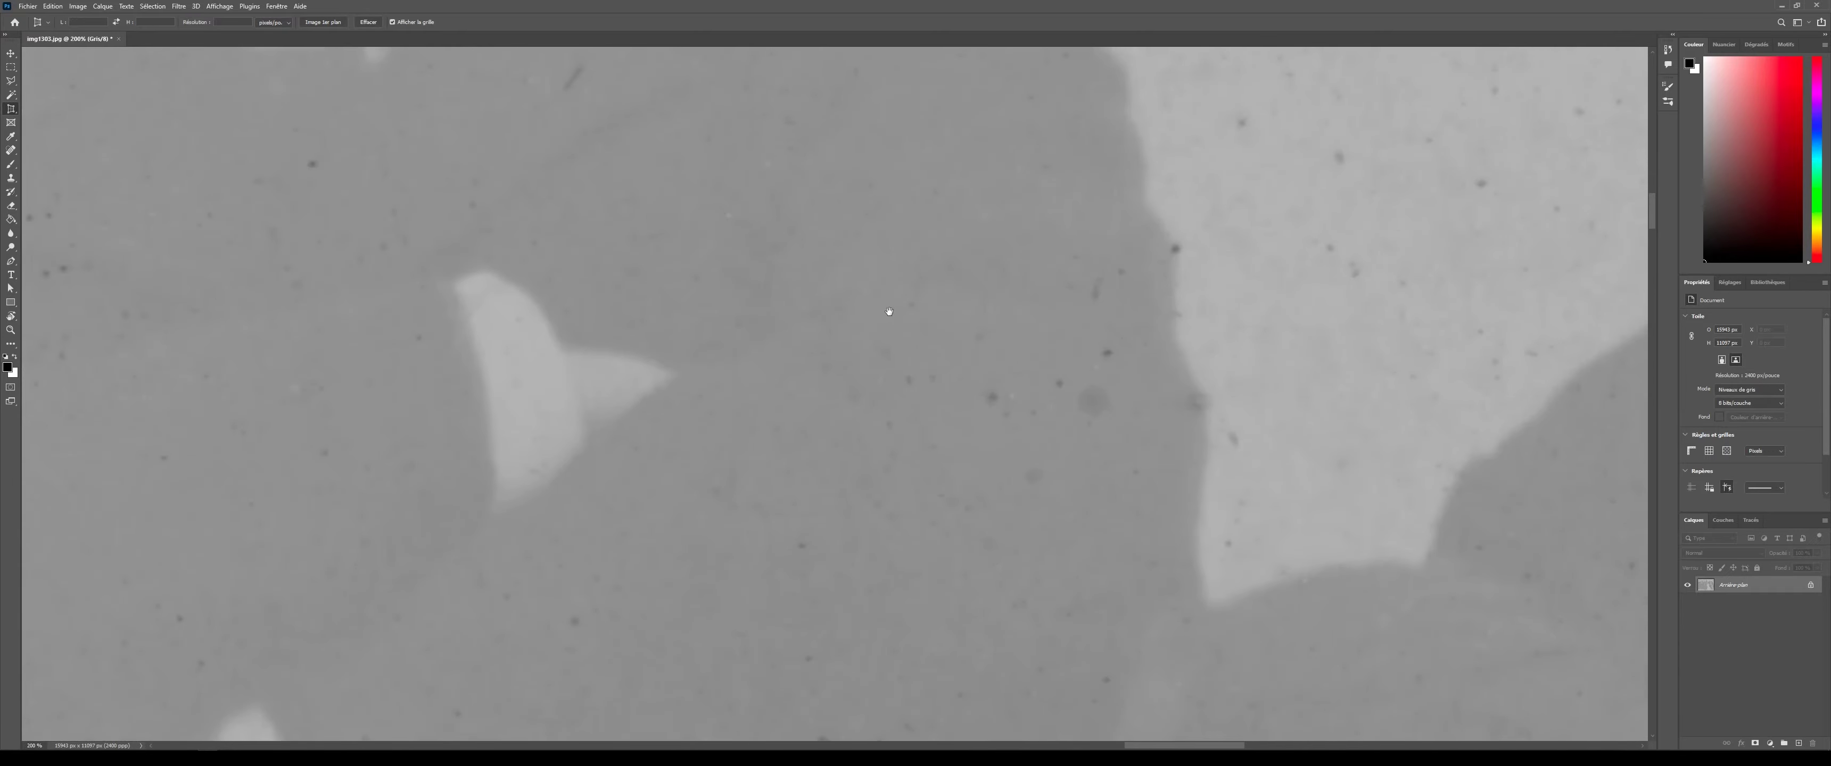
{"action": "left_click_drag", "start_coordinate": [888, 313], "coordinate": [850, 478]}
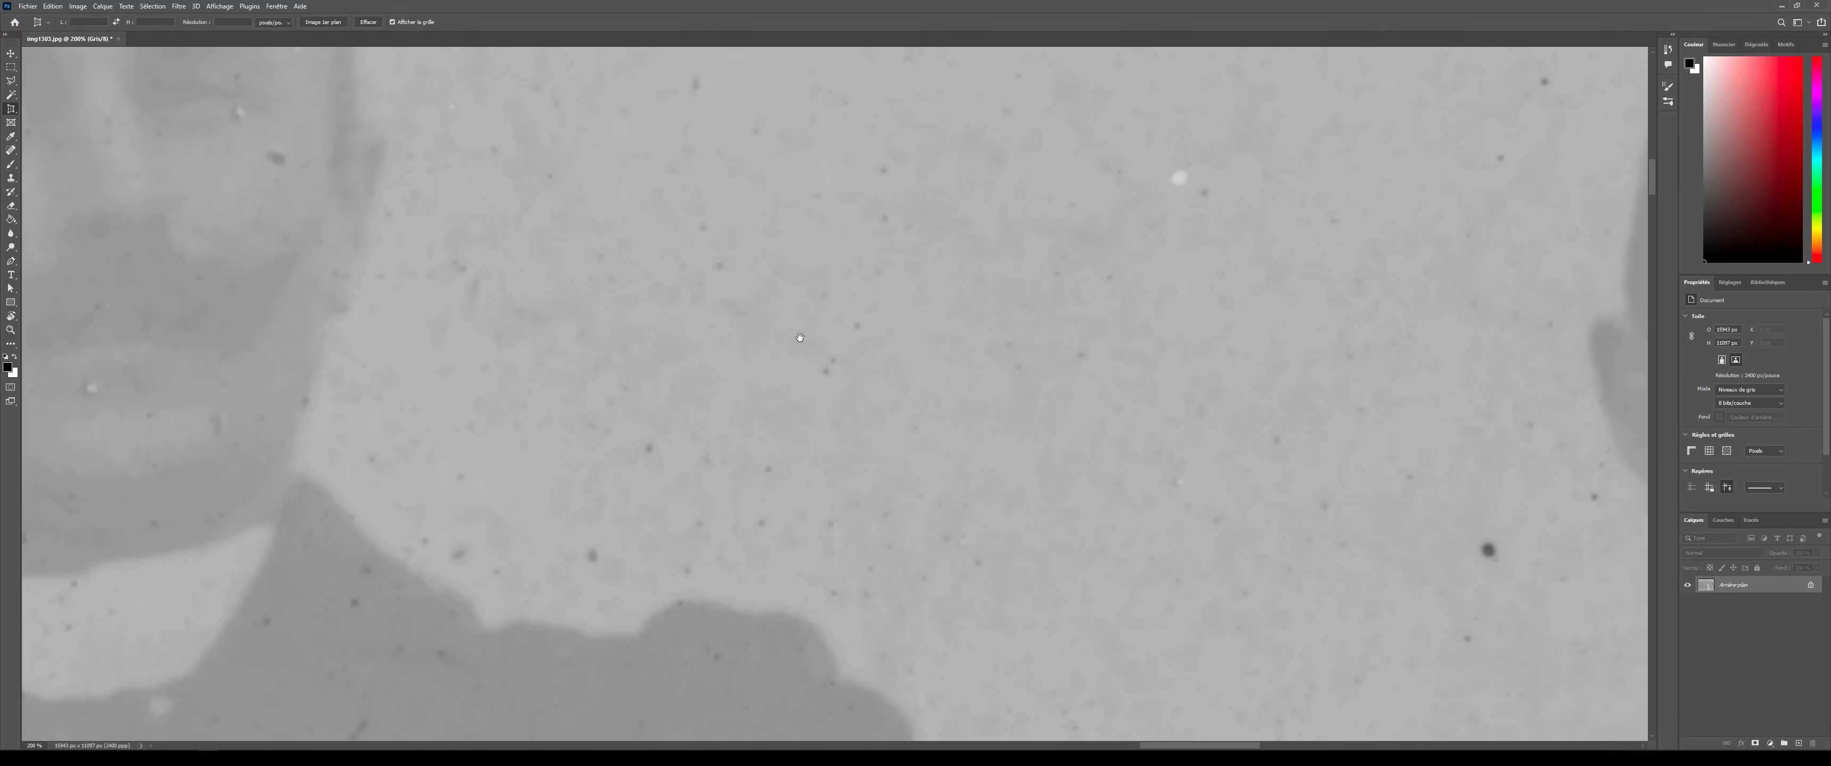
{"action": "left_click_drag", "start_coordinate": [614, 352], "coordinate": [680, 369]}
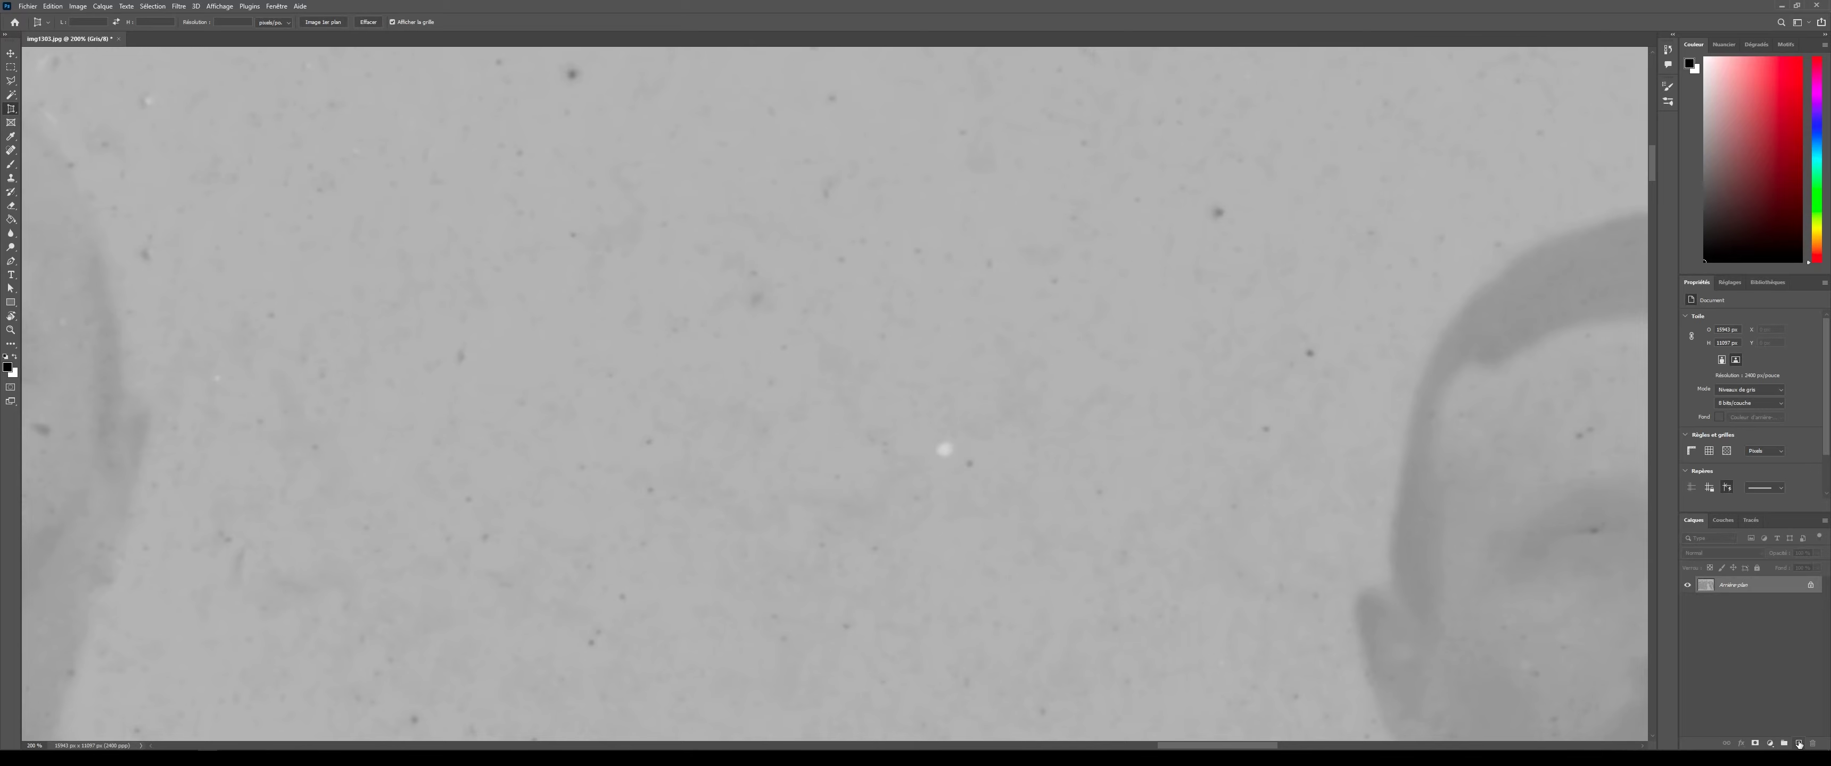
- Add a new empty layer and heal the small dark speck beside the white spot with the Spot Healing Brush
{"action": "left_click", "coordinate": [1798, 744]}
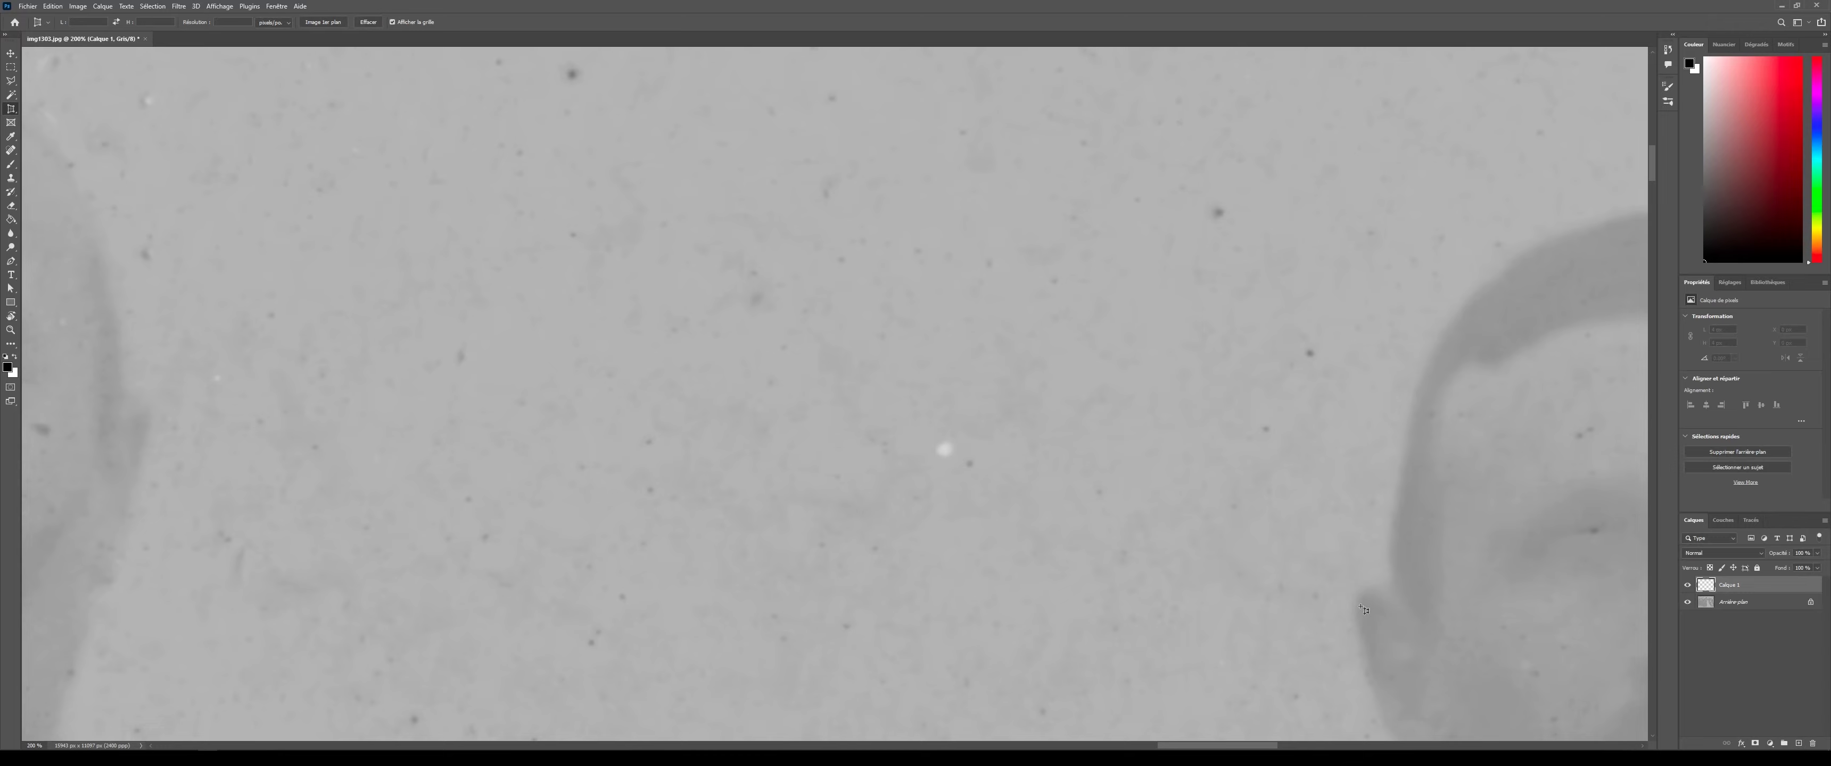
{"action": "left_click", "coordinate": [11, 151]}
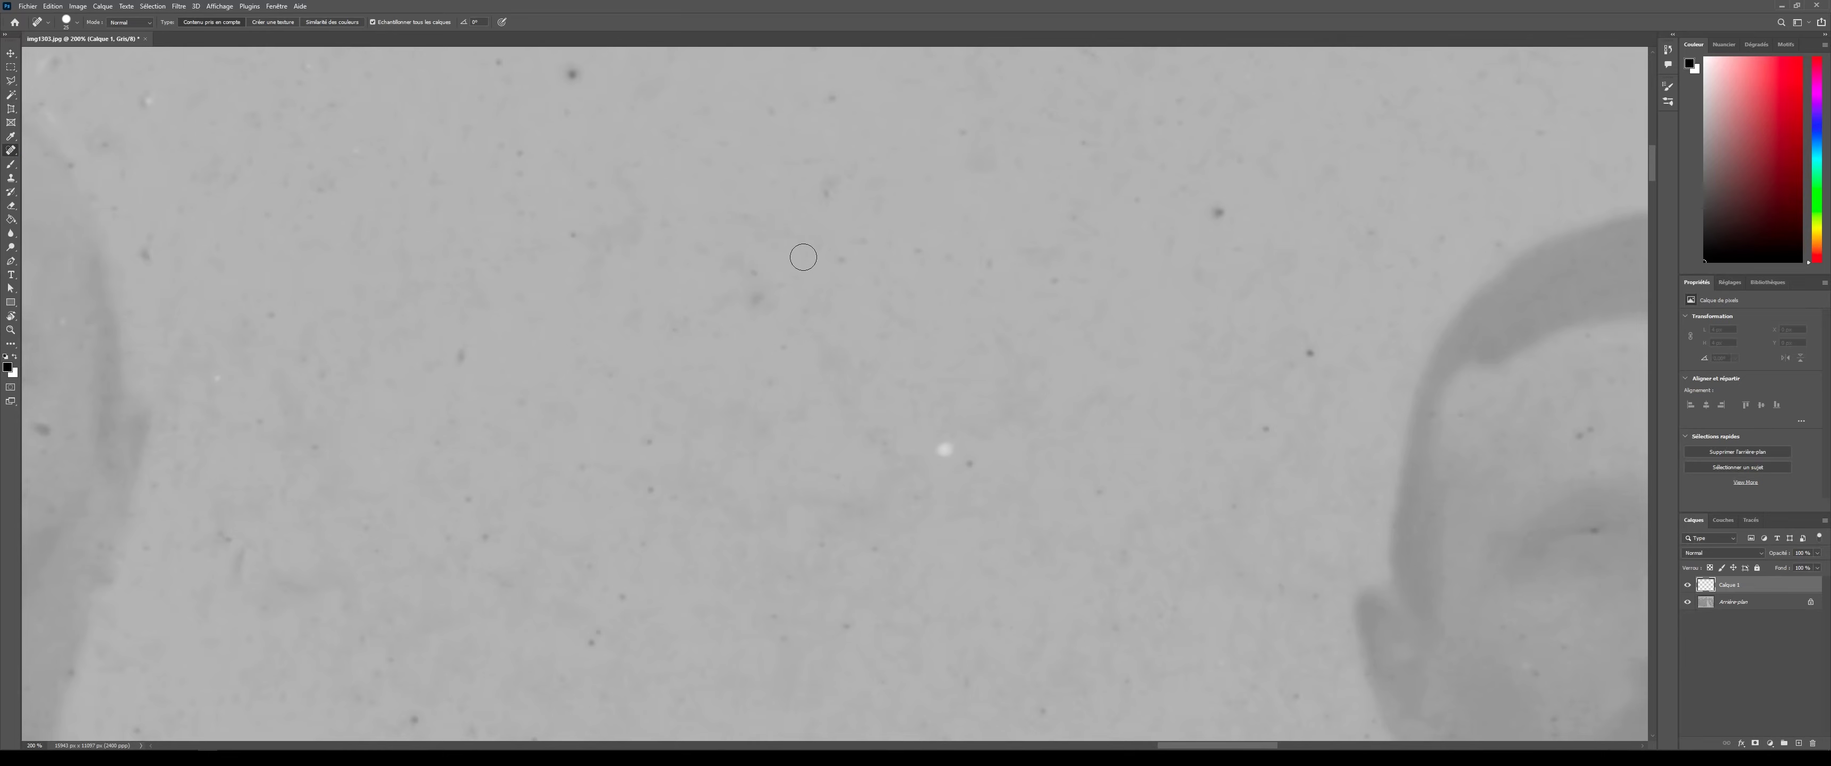
{"action": "right_click", "coordinate": [966, 462], "text": "alt"}
{"action": "left_click", "coordinate": [968, 466]}
- Add a Levels adjustment layer and raise its black input level to the base of the histogram peaks, emphasising the dust
{"action": "left_click", "coordinate": [1770, 743]}
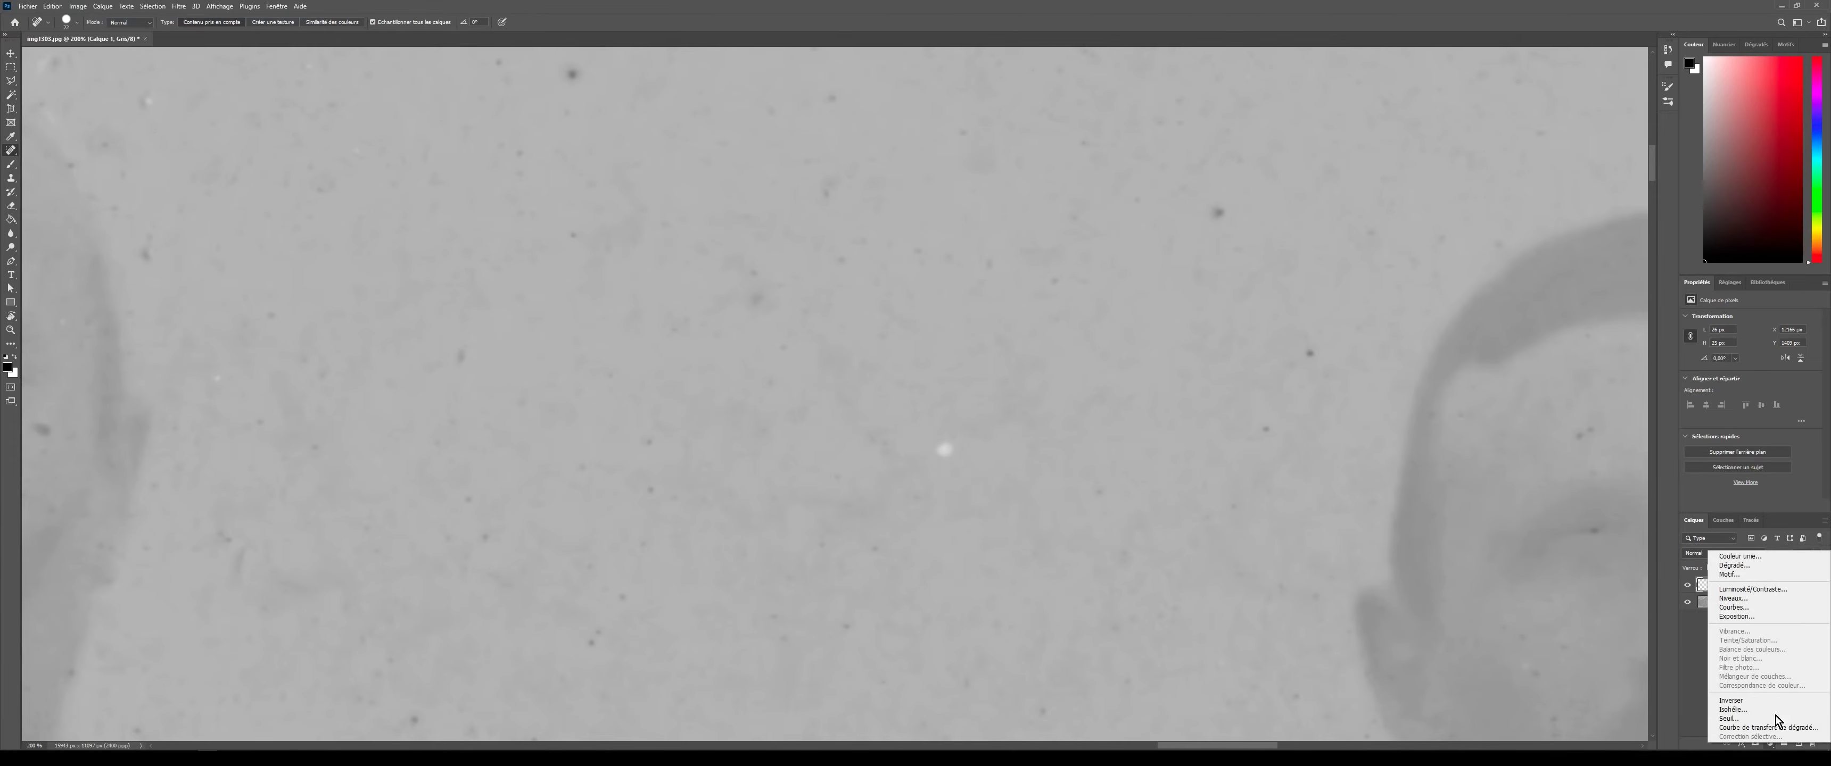
{"action": "left_click", "coordinate": [1767, 599]}
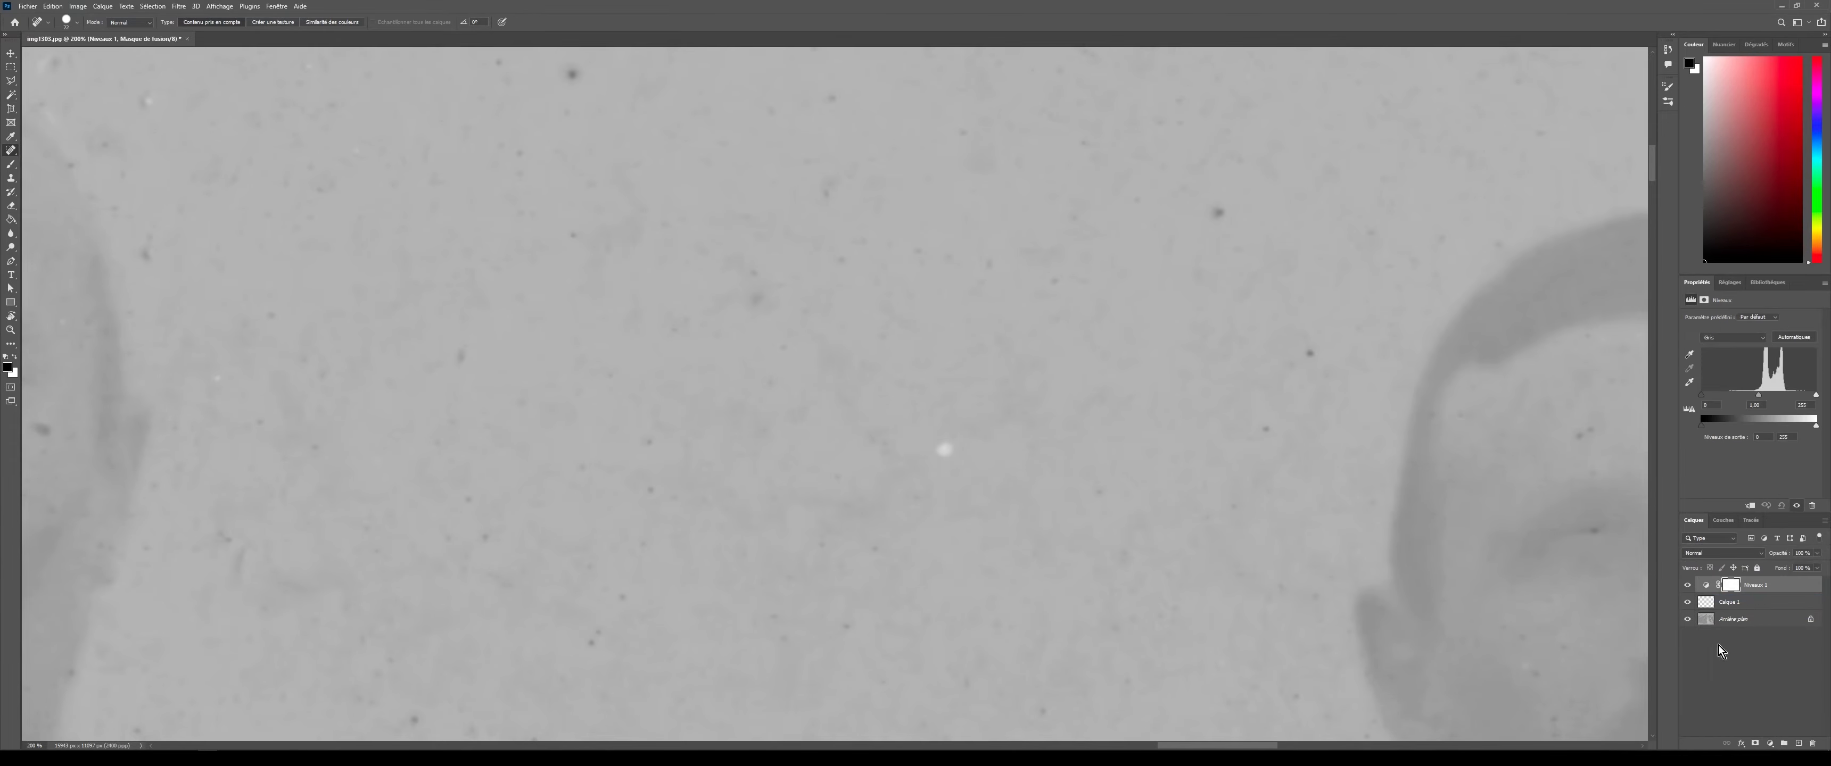
{"action": "left_click_drag", "start_coordinate": [1703, 396], "coordinate": [1750, 395]}
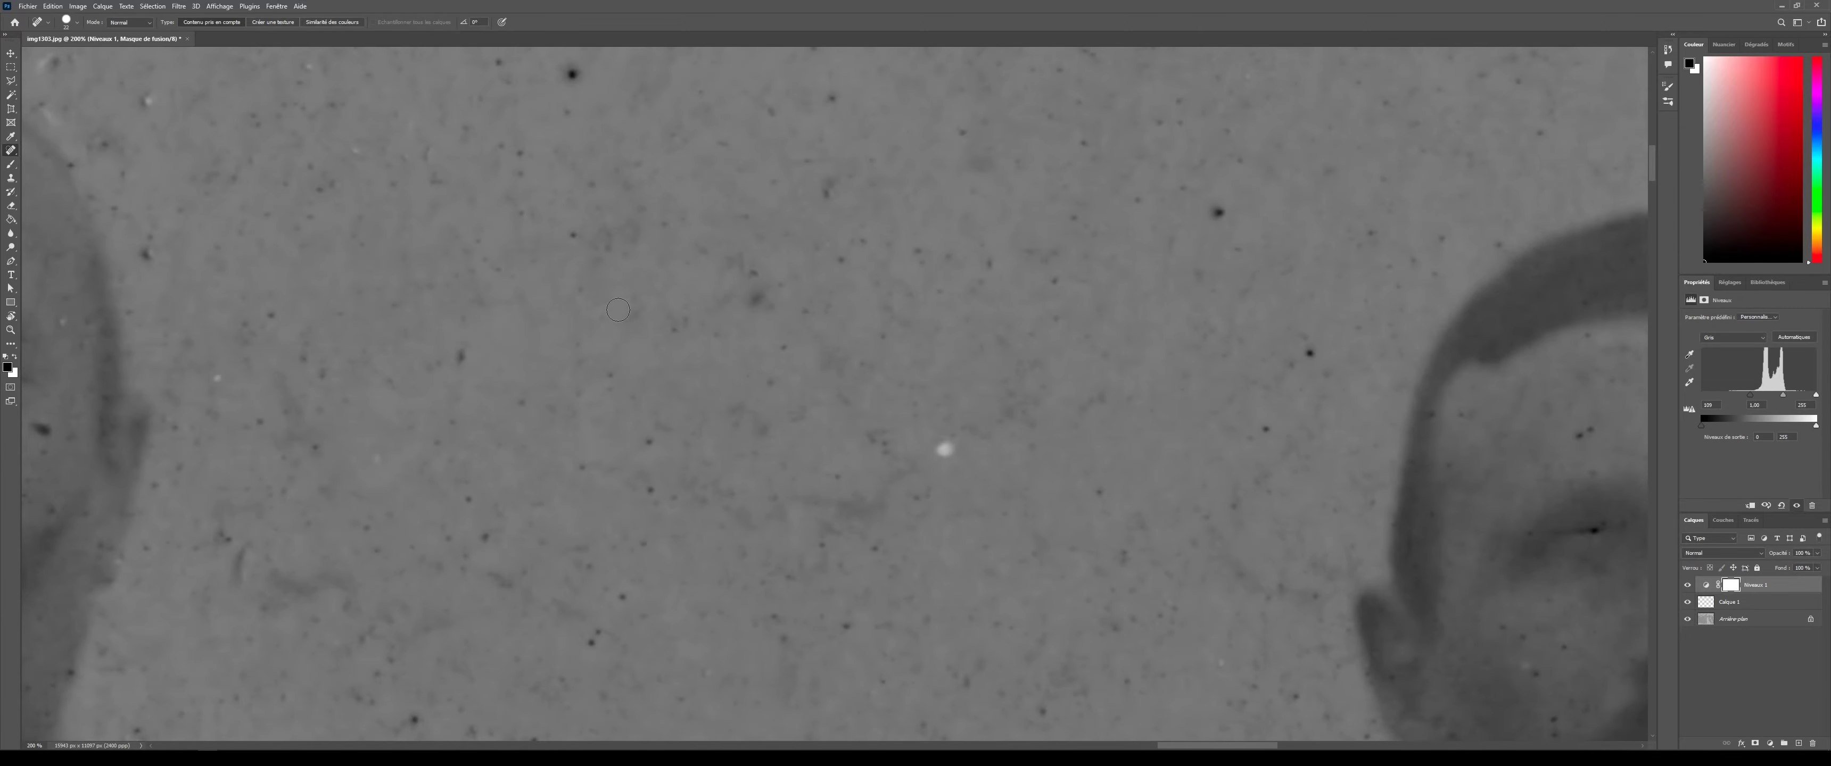
- Examine the dust and scratches at 66.7%, from the men against the wall down to the feet and ground
{"action": "key", "text": "ctrl+minus"}
{"action": "key", "text": "ctrl+minus"}
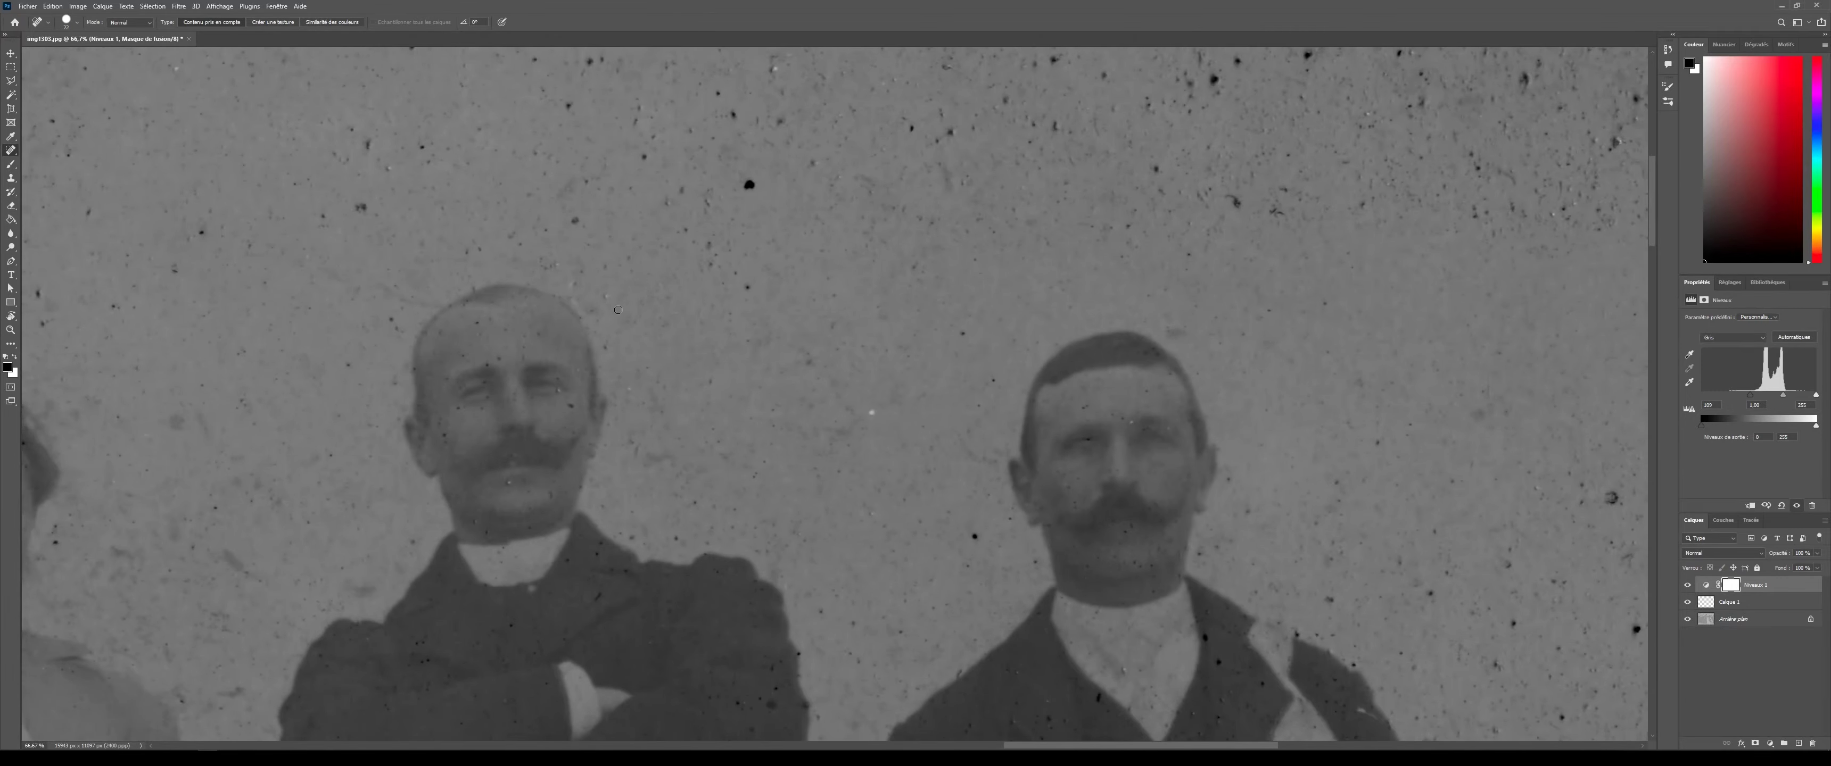
{"action": "left_click_drag", "start_coordinate": [894, 353], "coordinate": [1398, 661]}
{"action": "left_click_drag", "start_coordinate": [474, 469], "coordinate": [1096, 376]}
{"action": "left_click_drag", "start_coordinate": [560, 464], "coordinate": [1474, 480]}
{"action": "left_click_drag", "start_coordinate": [890, 438], "coordinate": [871, 347]}
{"action": "left_click_drag", "start_coordinate": [633, 418], "coordinate": [670, 295]}
{"action": "left_click_drag", "start_coordinate": [566, 392], "coordinate": [689, 349]}
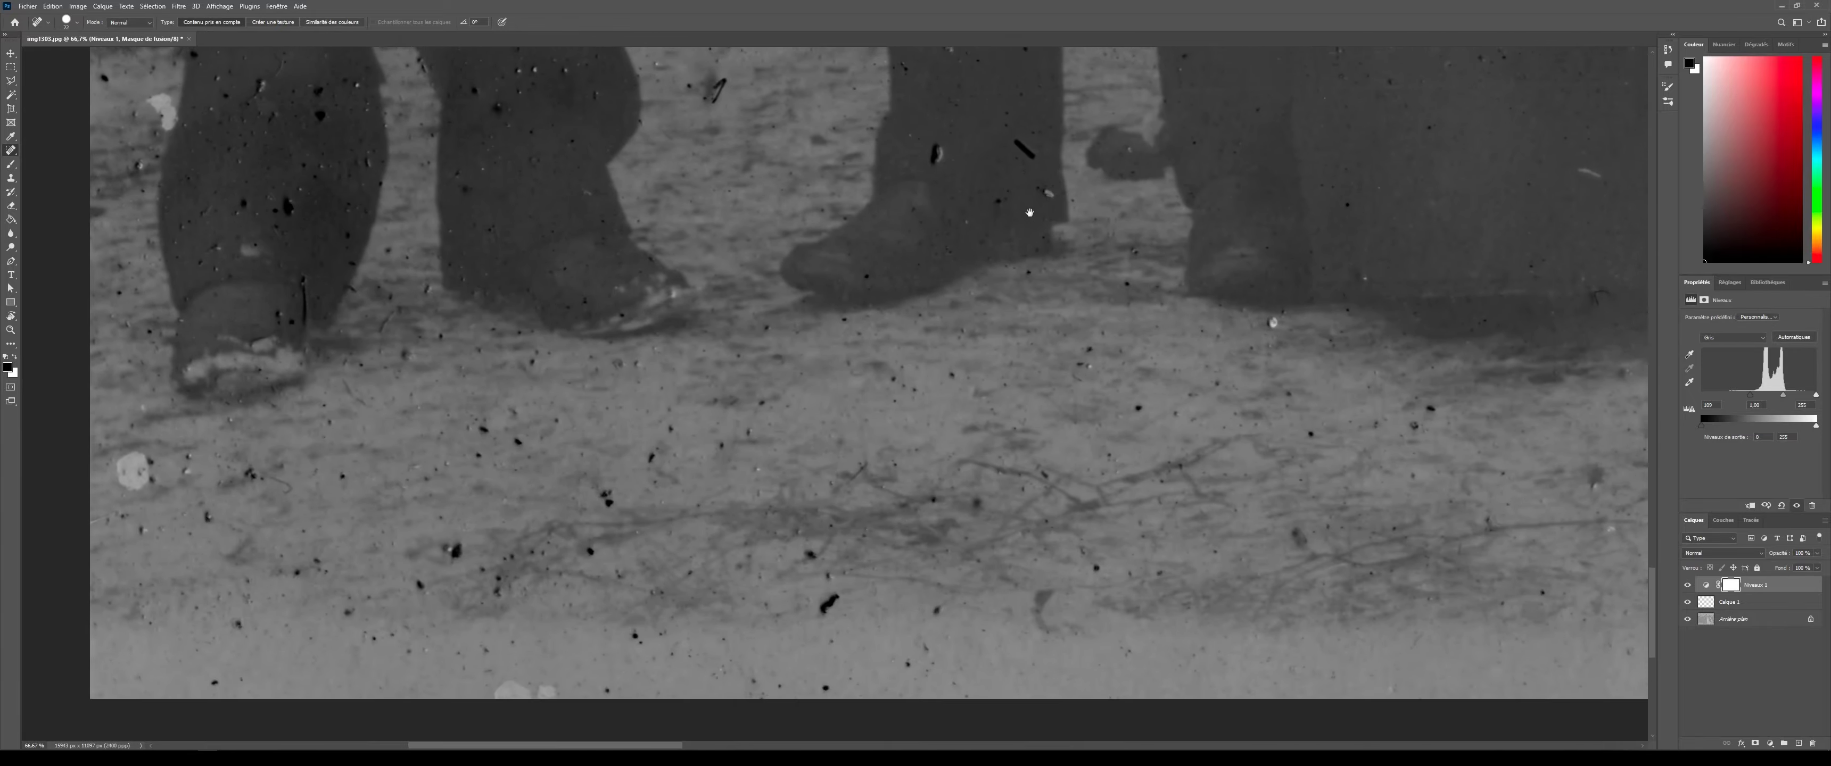
{"action": "left_click_drag", "start_coordinate": [1029, 213], "coordinate": [778, 207]}
- Review the whole group, then inspect the damage on the seated man's clothes and the bride's dress at 50%
{"action": "scroll", "coordinate": [741, 302], "scroll_direction": "down", "scroll_amount": 4}
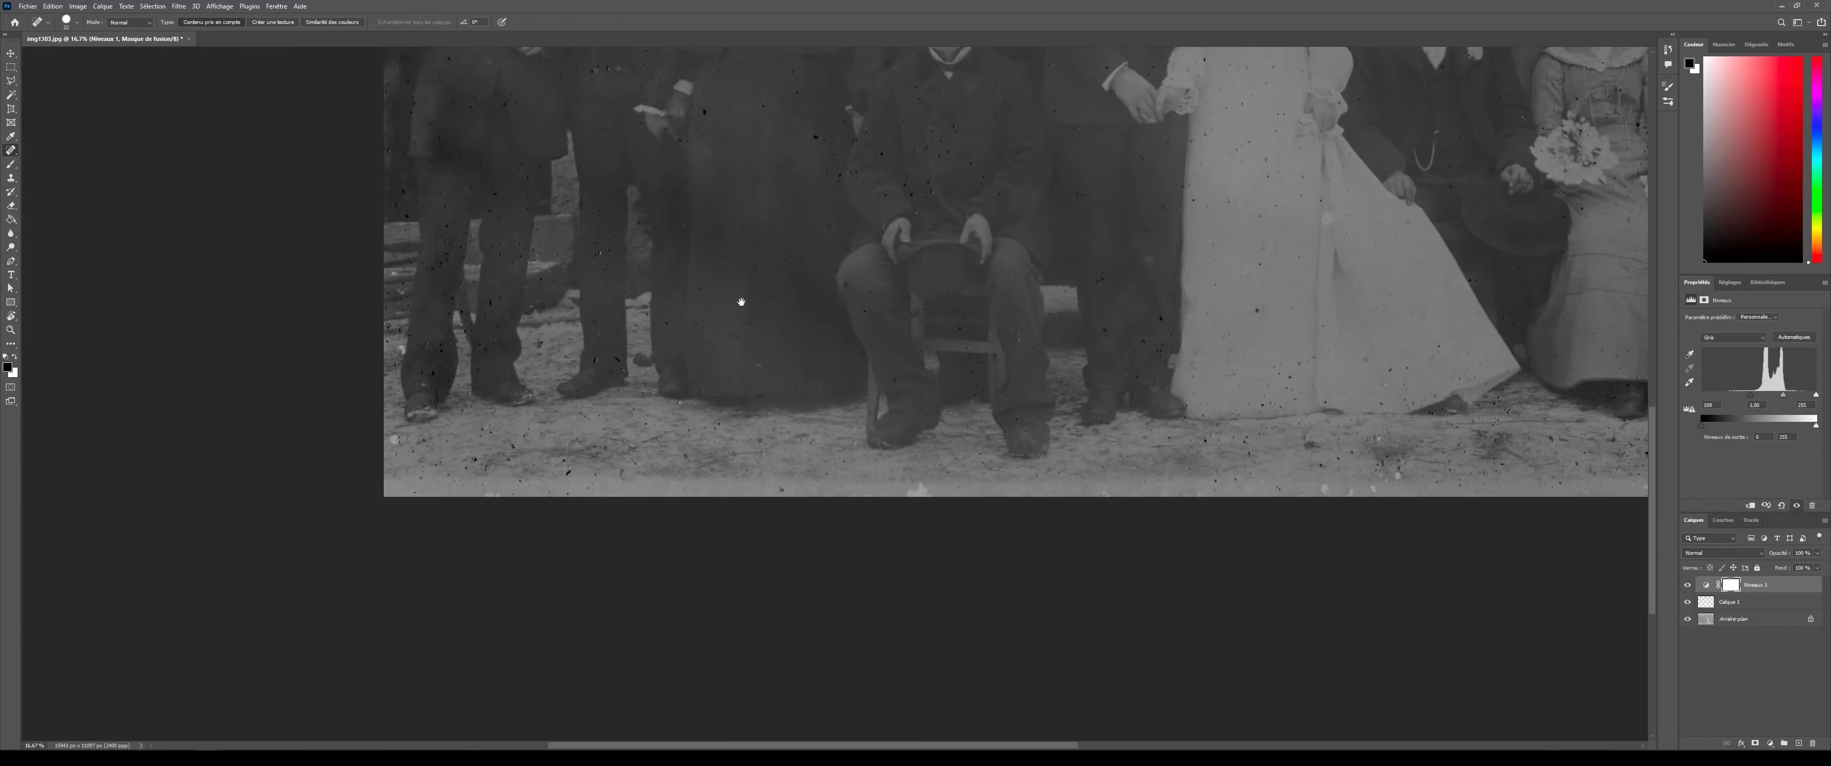
{"action": "left_click_drag", "start_coordinate": [991, 192], "coordinate": [862, 352]}
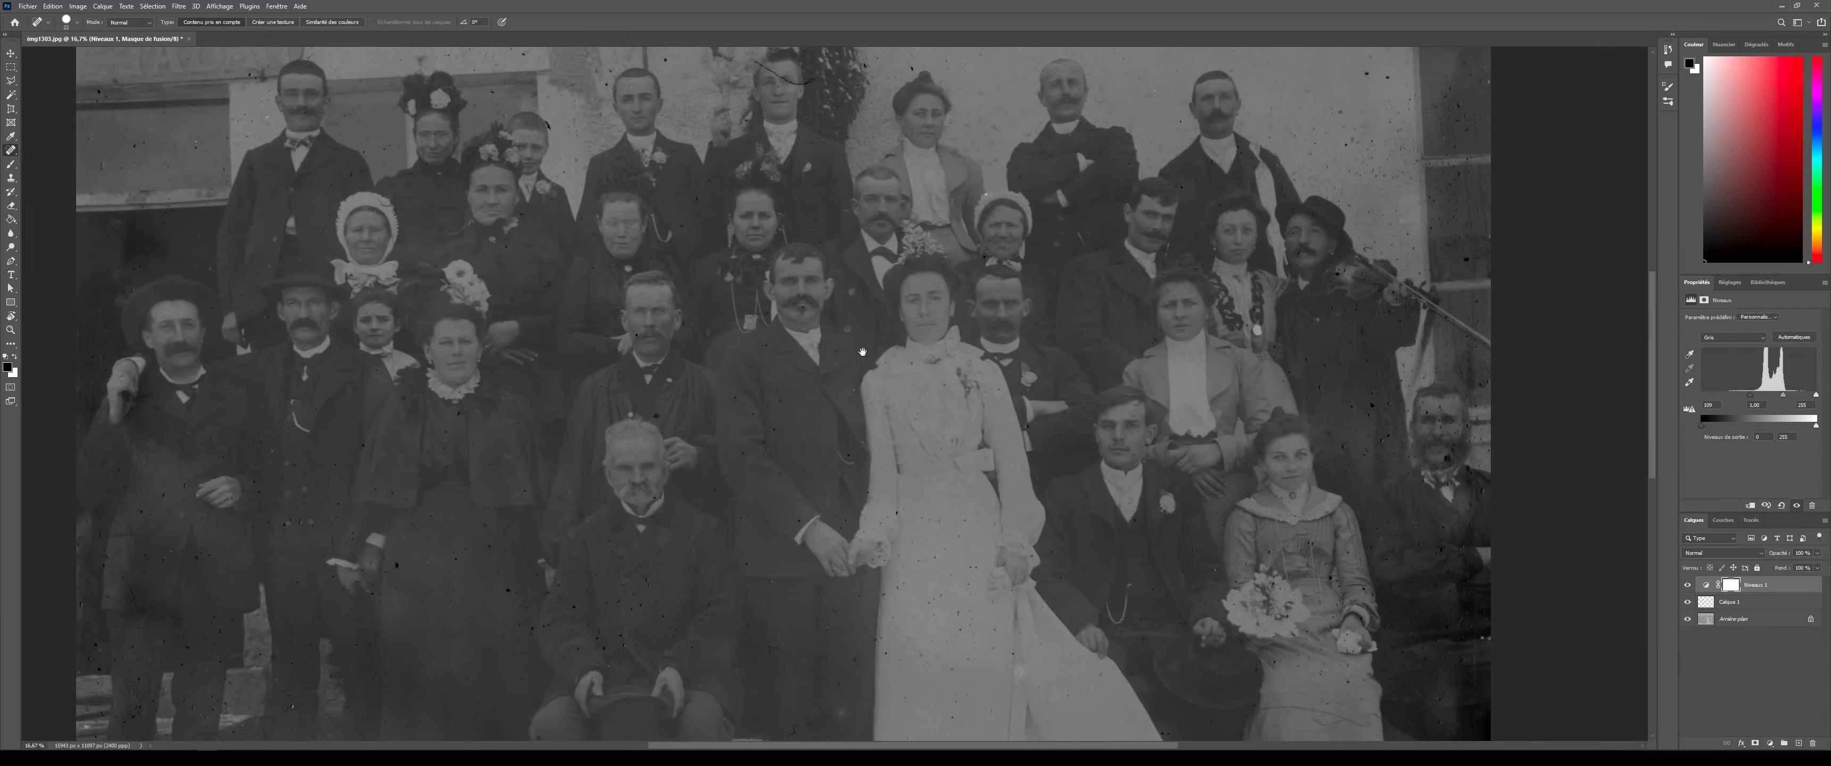
{"action": "left_click_drag", "start_coordinate": [811, 483], "coordinate": [826, 343]}
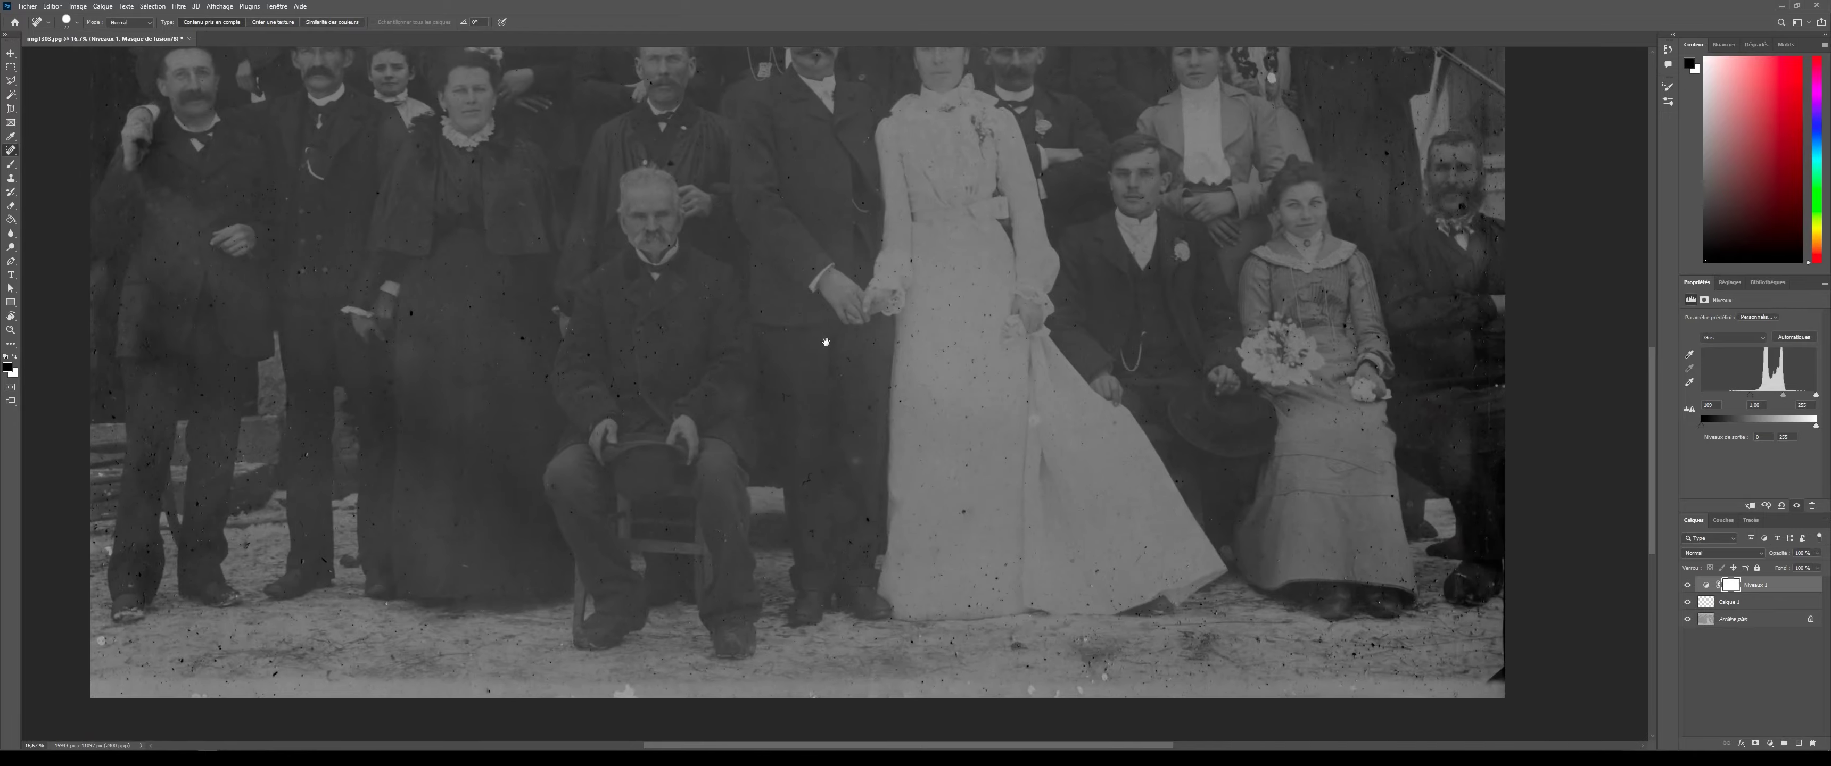
{"action": "key", "text": "ctrl+plus"}
{"action": "key", "text": "ctrl+plus"}
{"action": "scroll", "coordinate": [828, 348], "scroll_direction": "up", "scroll_amount": 1}
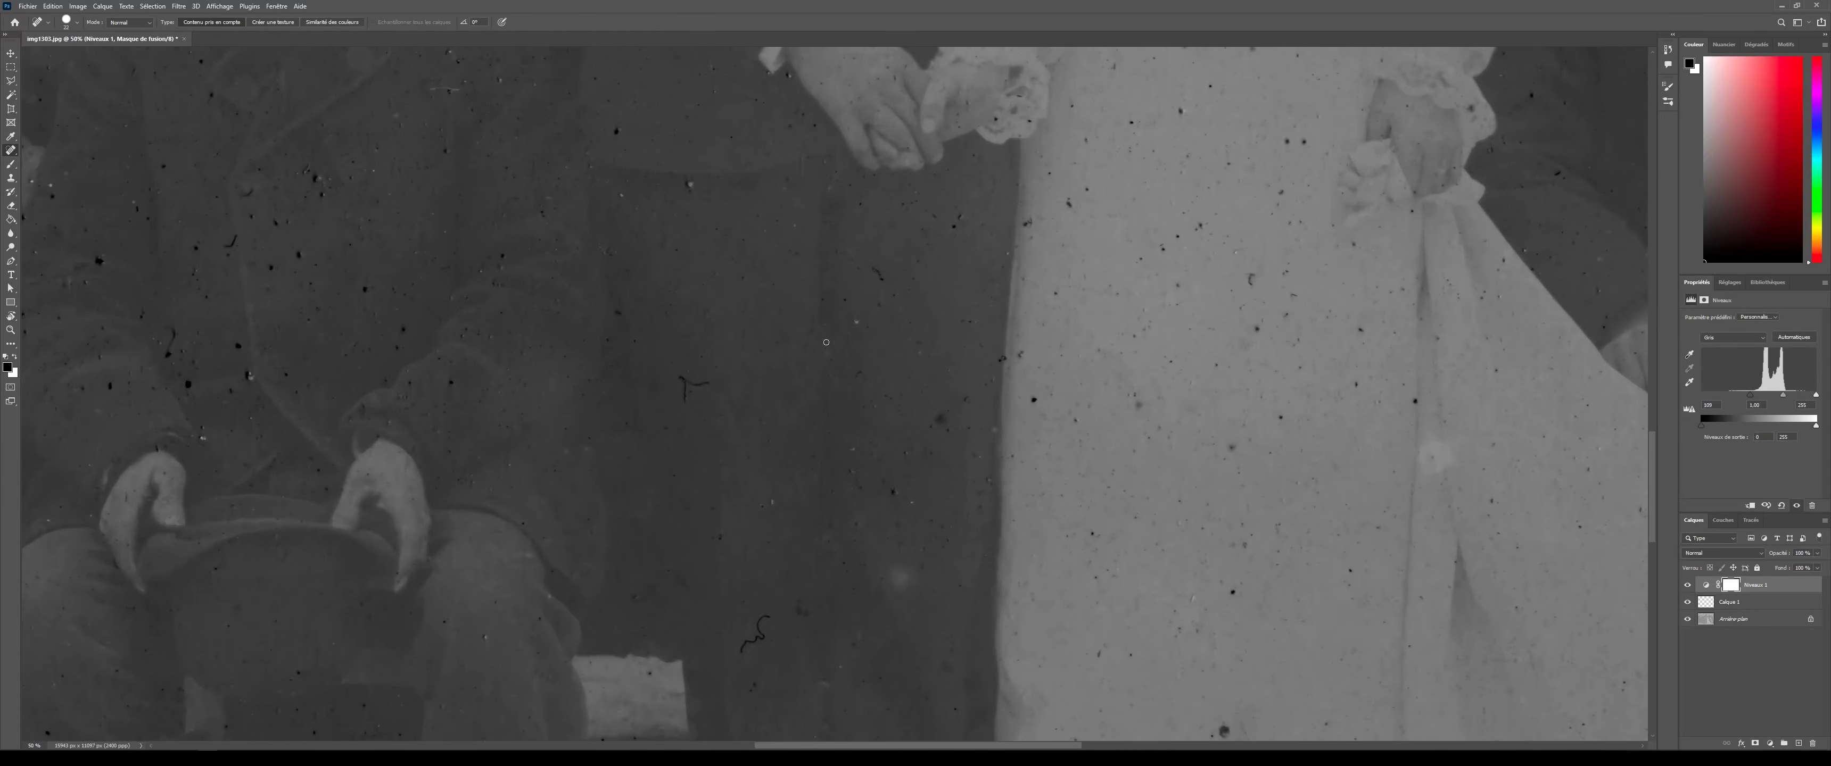
{"action": "left_click_drag", "start_coordinate": [628, 322], "coordinate": [740, 326]}
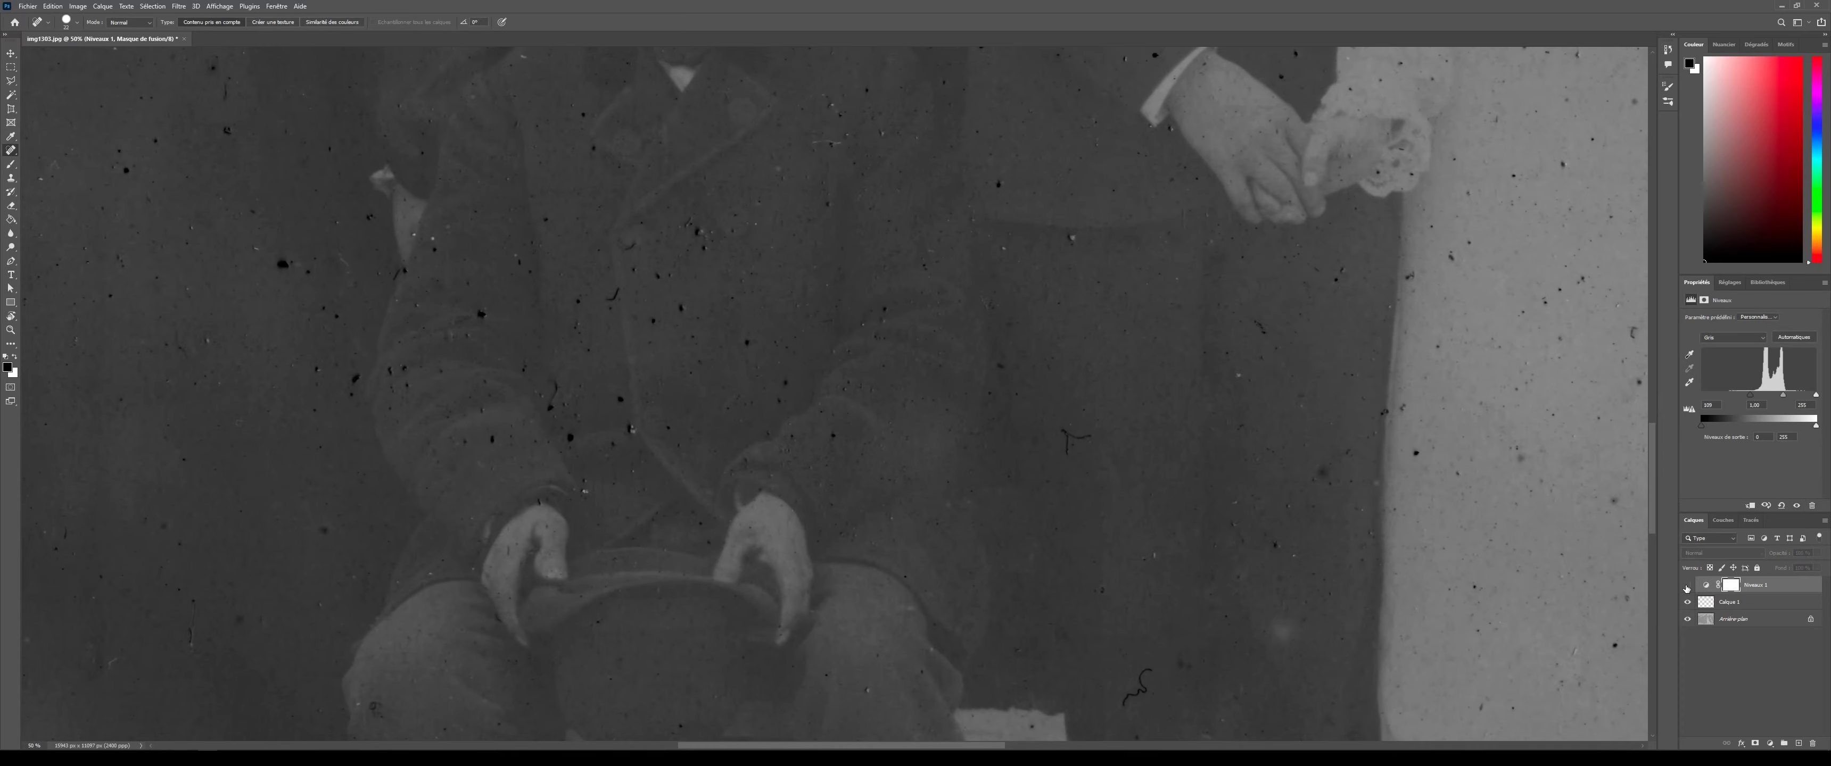
- Toggle the Levels adjustment layer's visibility to compare the dust with and without added contrast
{"action": "left_click", "coordinate": [1687, 585]}
{"action": "left_click", "coordinate": [1686, 585]}
{"action": "left_click", "coordinate": [1687, 585]}
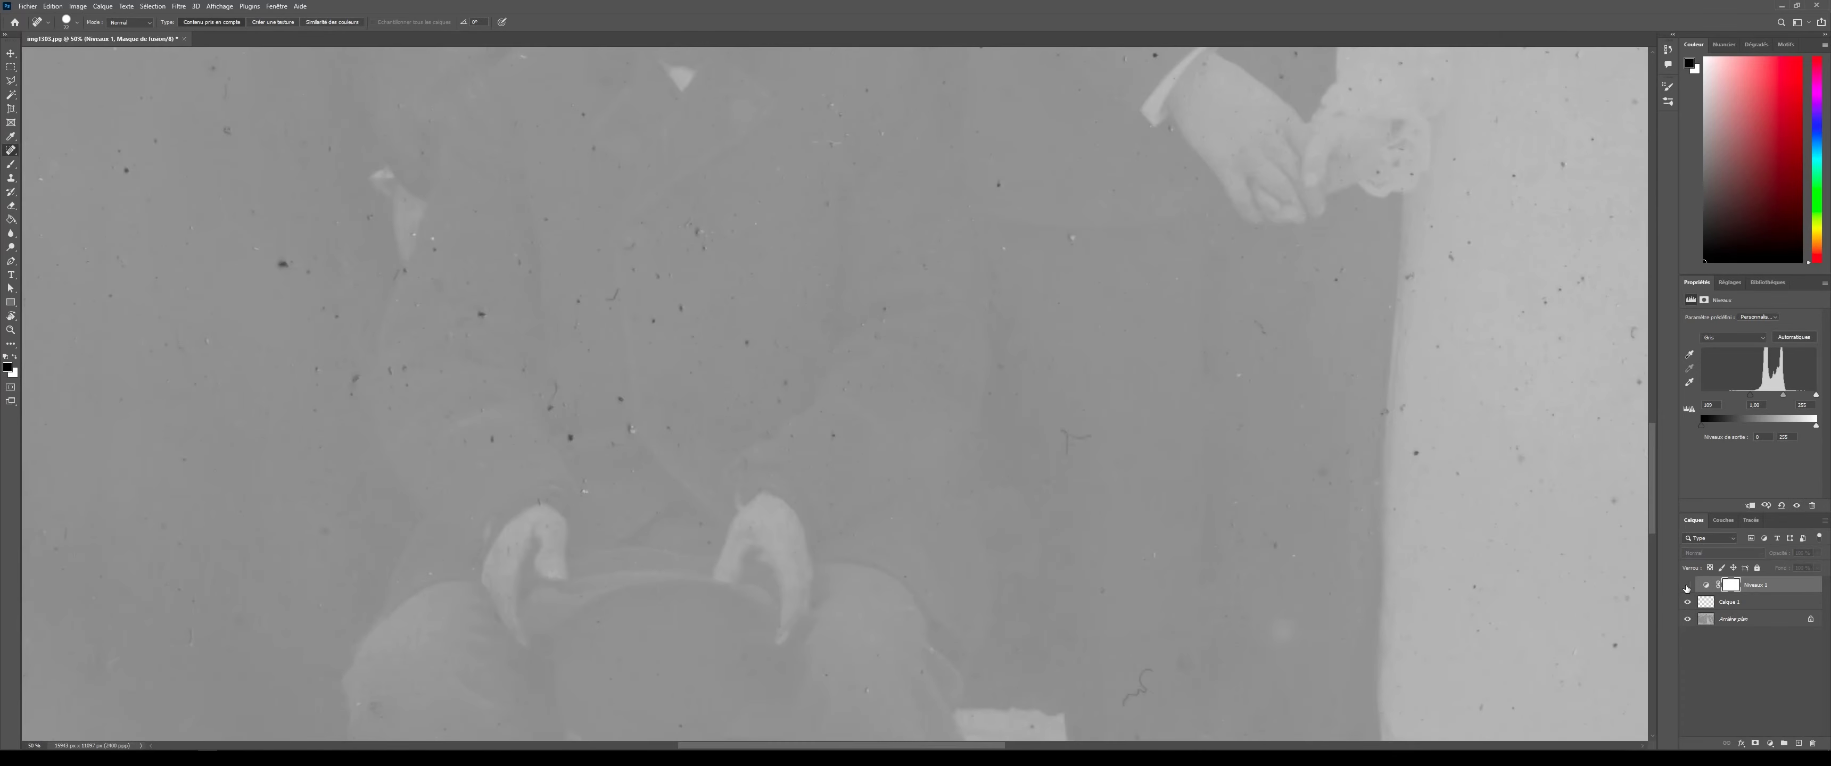
{"action": "left_click", "coordinate": [1687, 585]}
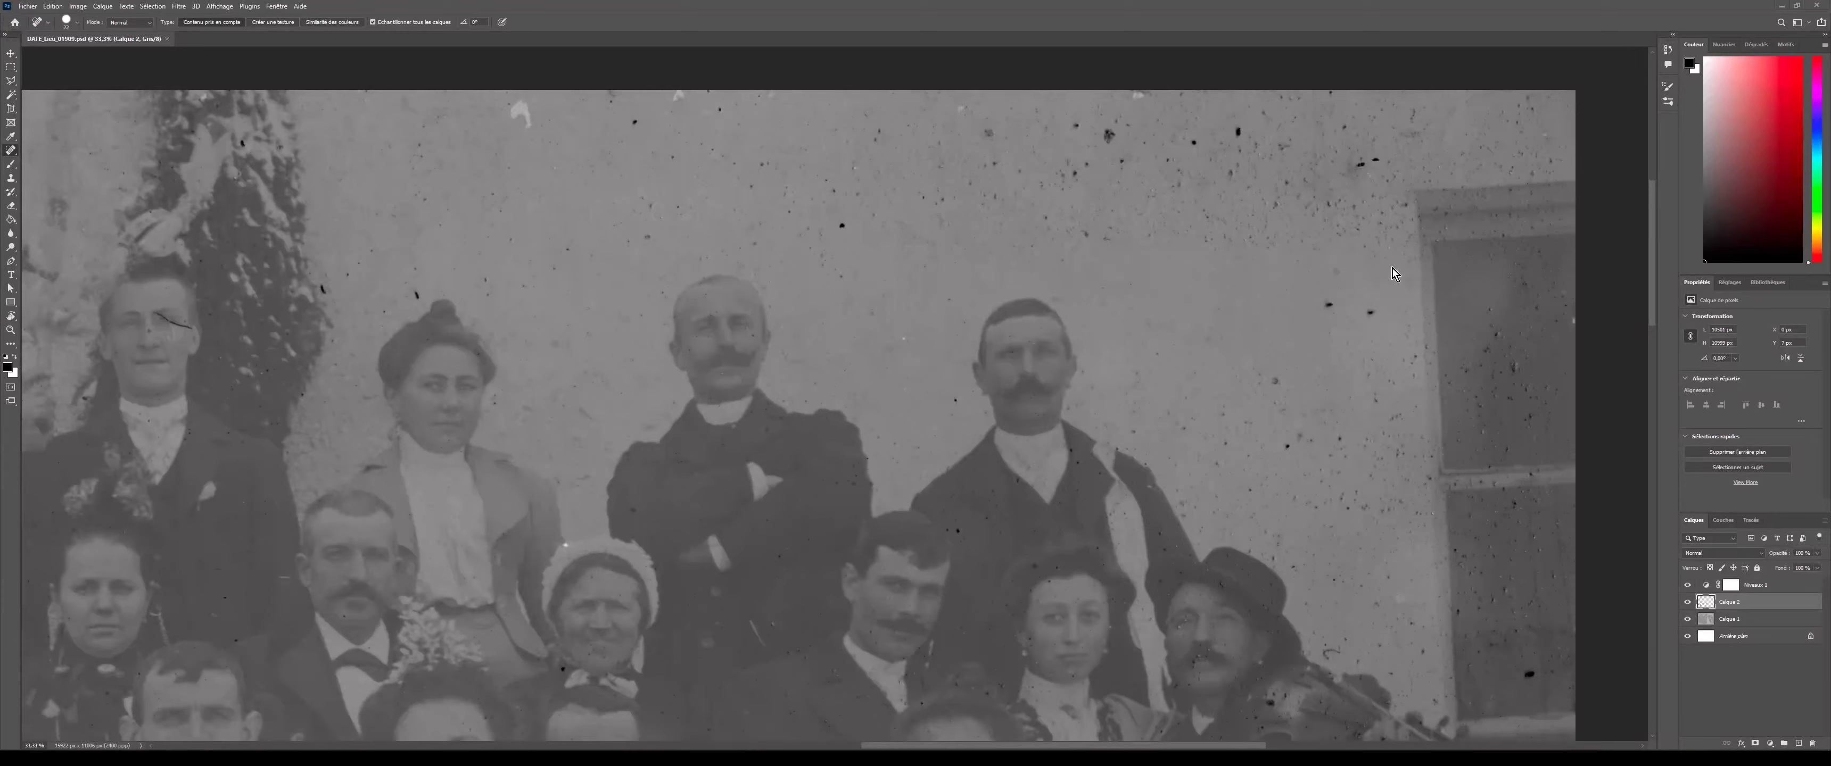
- Adjust the Spot Healing Brush size and heal the small dust specks on the wall above the window's upper corner
{"action": "left_click_drag", "start_coordinate": [1305, 336], "coordinate": [1240, 372]}
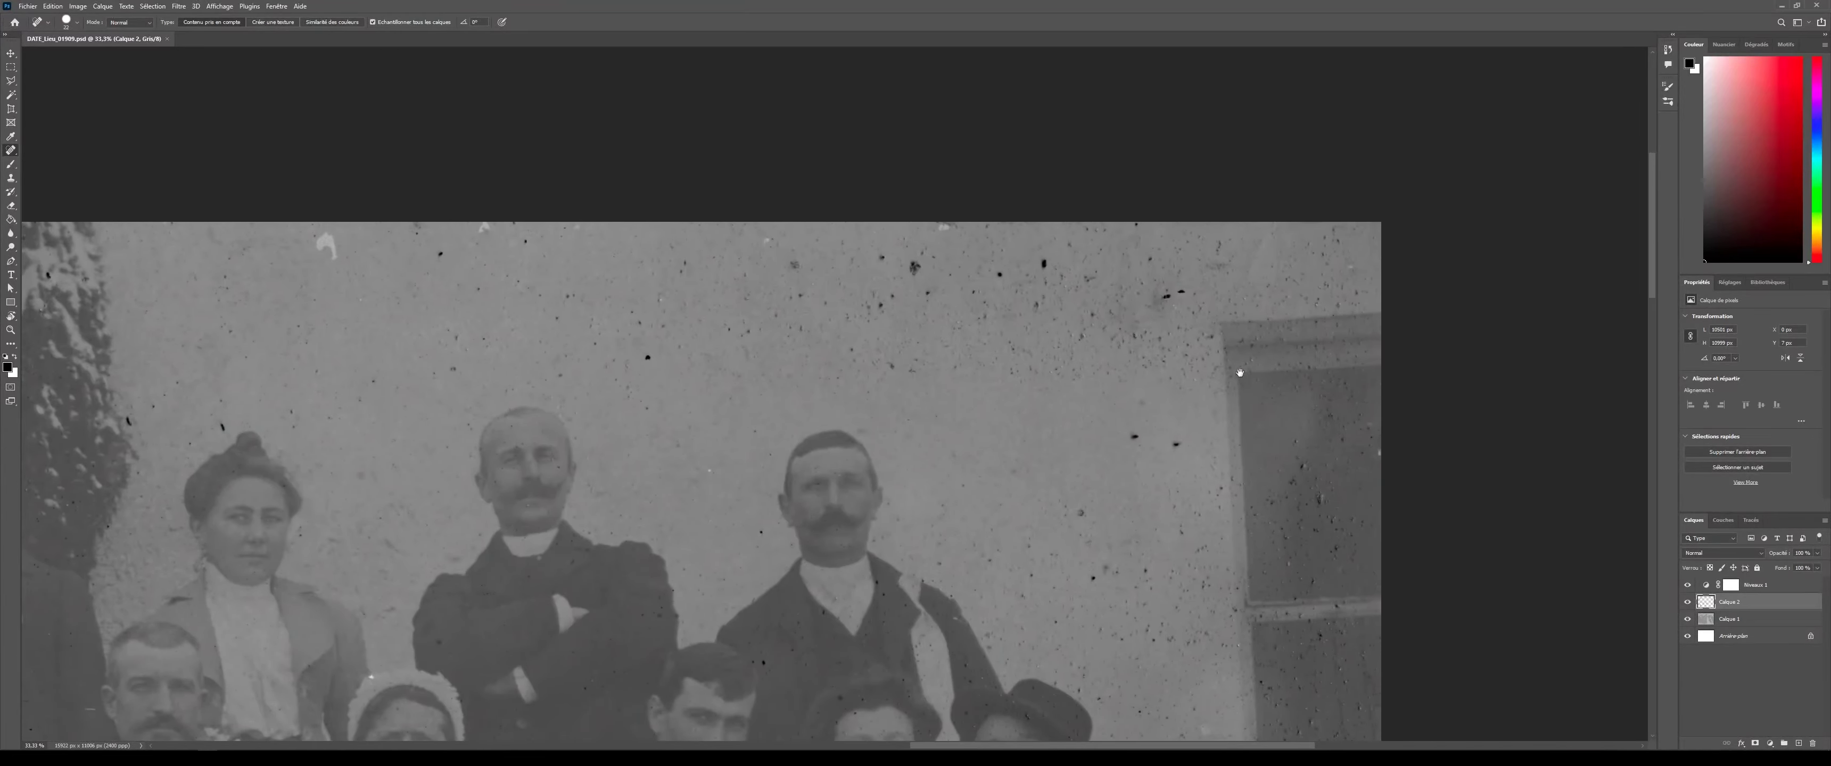
{"action": "key", "text": "ctrl+1"}
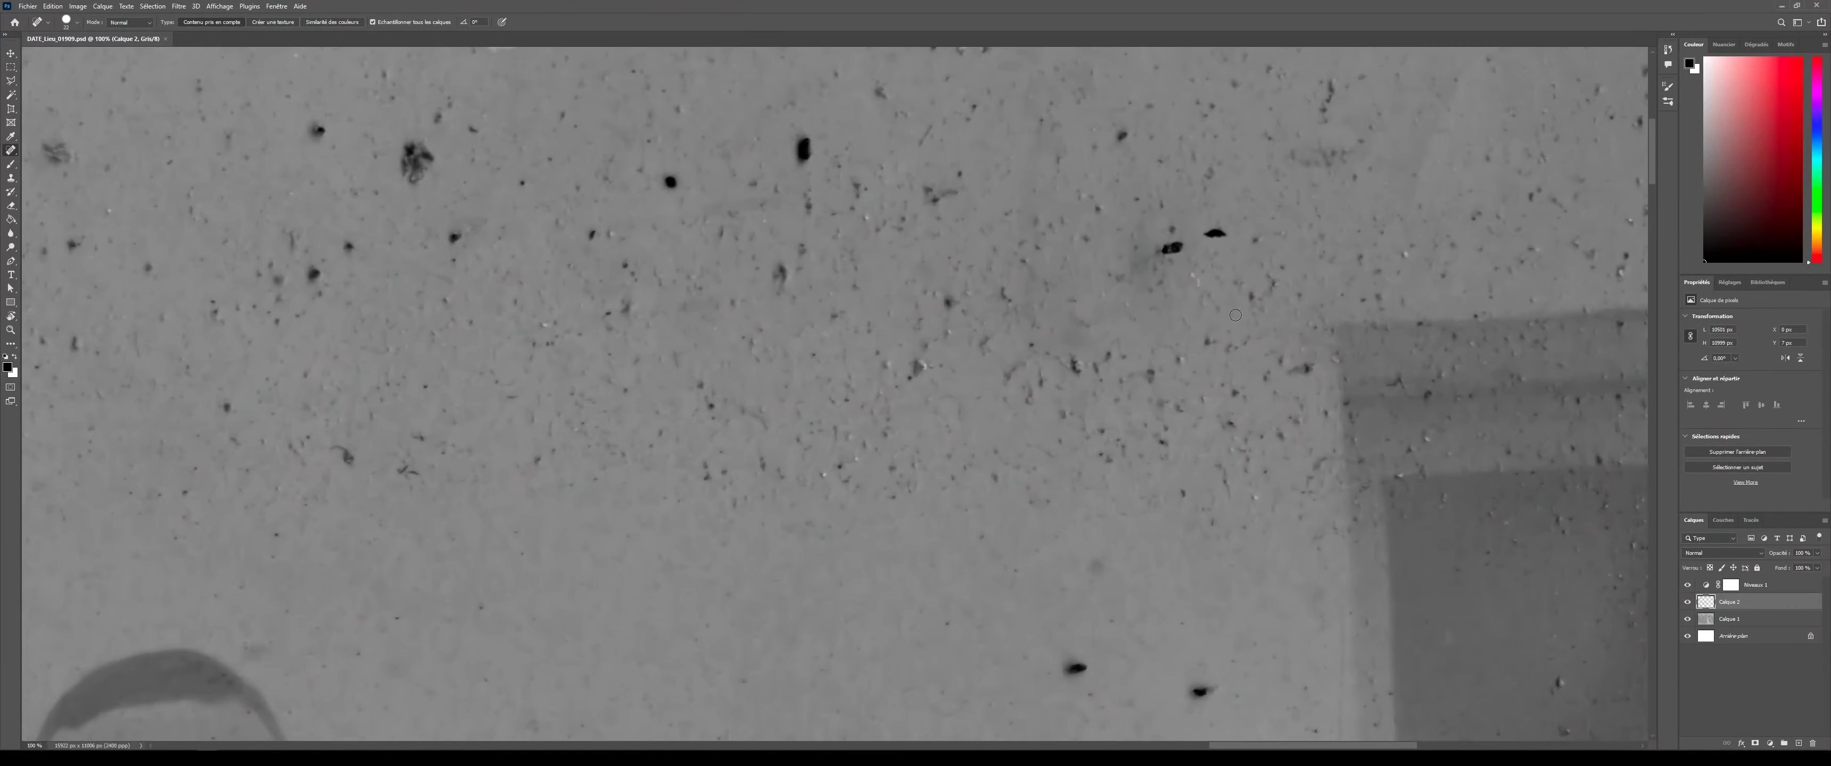
{"action": "key", "text": "ctrl+minus"}
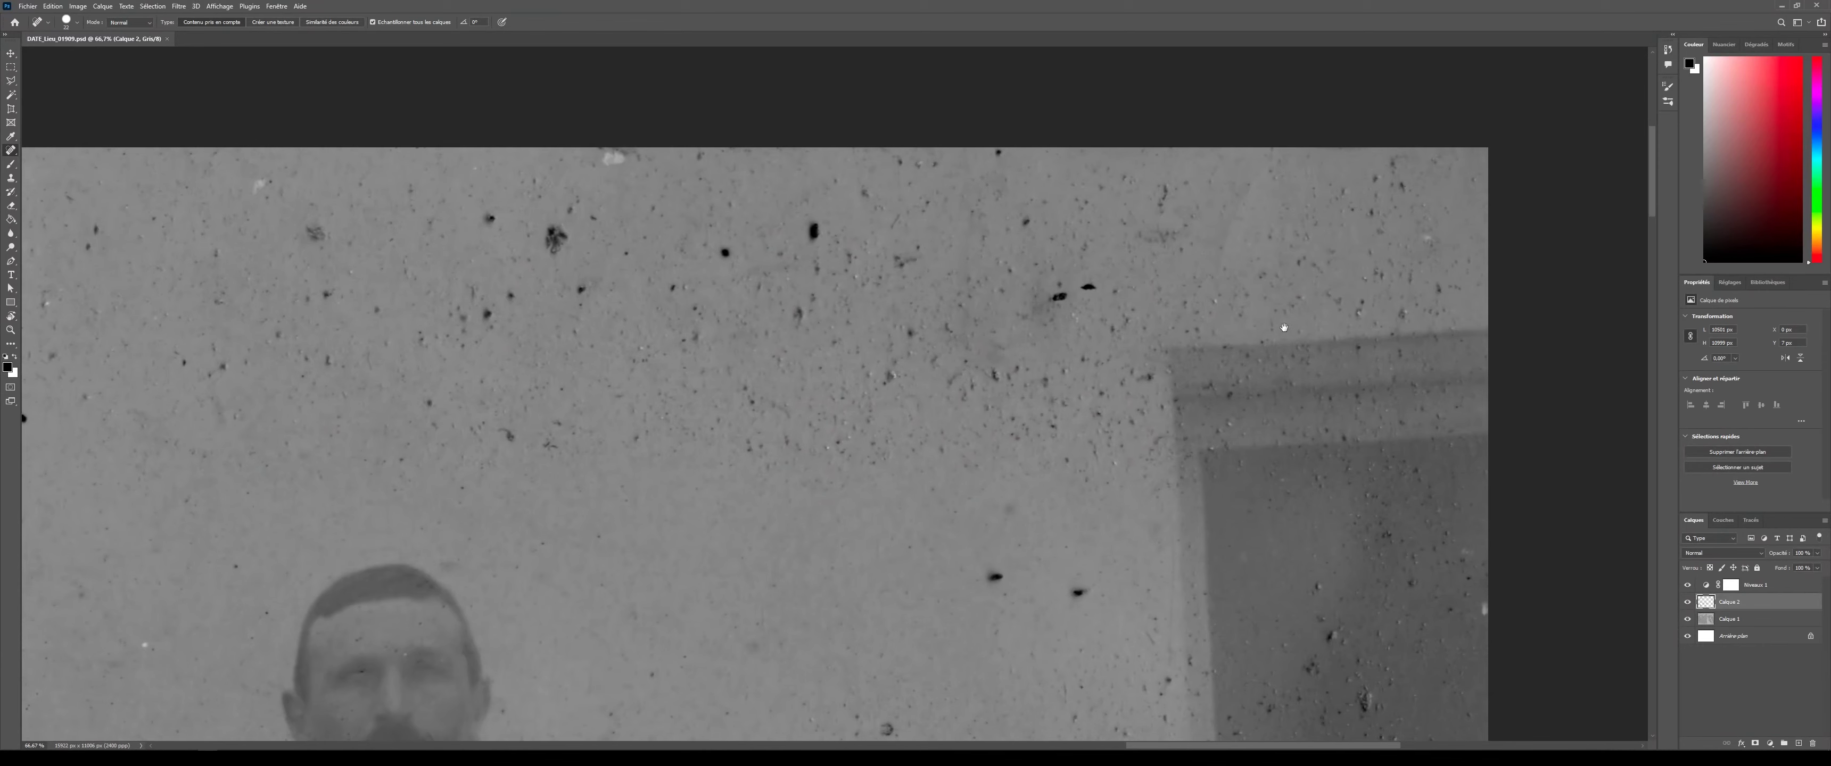
{"action": "left_click_drag", "start_coordinate": [1283, 326], "coordinate": [1207, 283]}
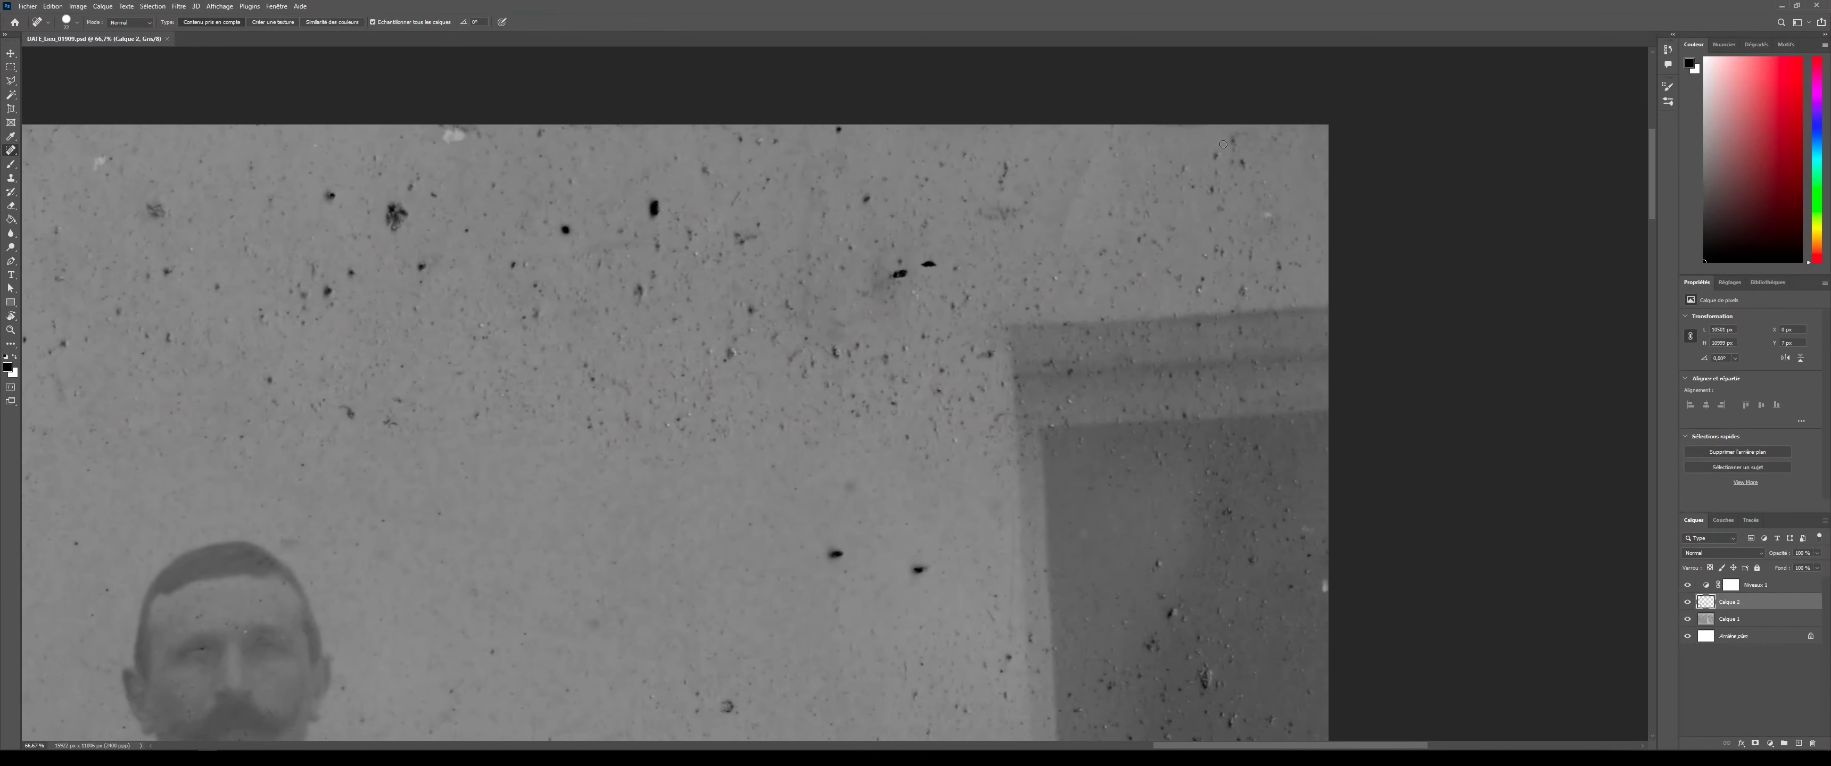
{"action": "right_click", "coordinate": [1213, 155], "text": "alt"}
{"action": "right_click", "coordinate": [1213, 156], "text": "alt"}
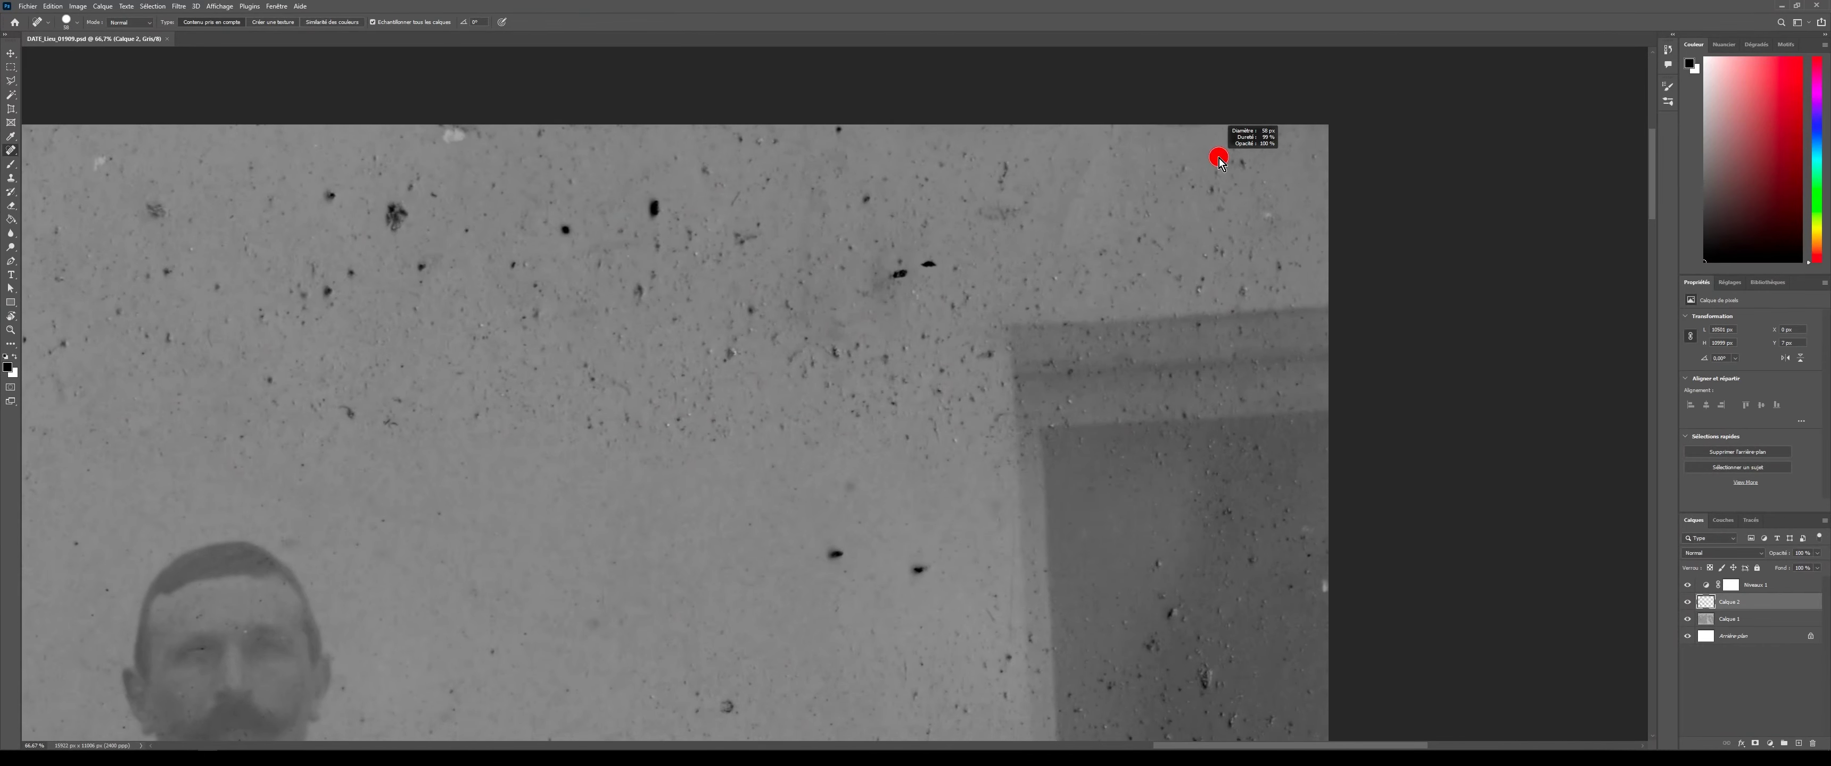
{"action": "left_click", "coordinate": [1214, 155]}
{"action": "mouse_move", "coordinate": [1228, 150]}
{"action": "left_mouse_down"}
{"action": "mouse_move", "coordinate": [1242, 163]}
{"action": "mouse_move", "coordinate": [1224, 166]}
{"action": "left_mouse_up"}
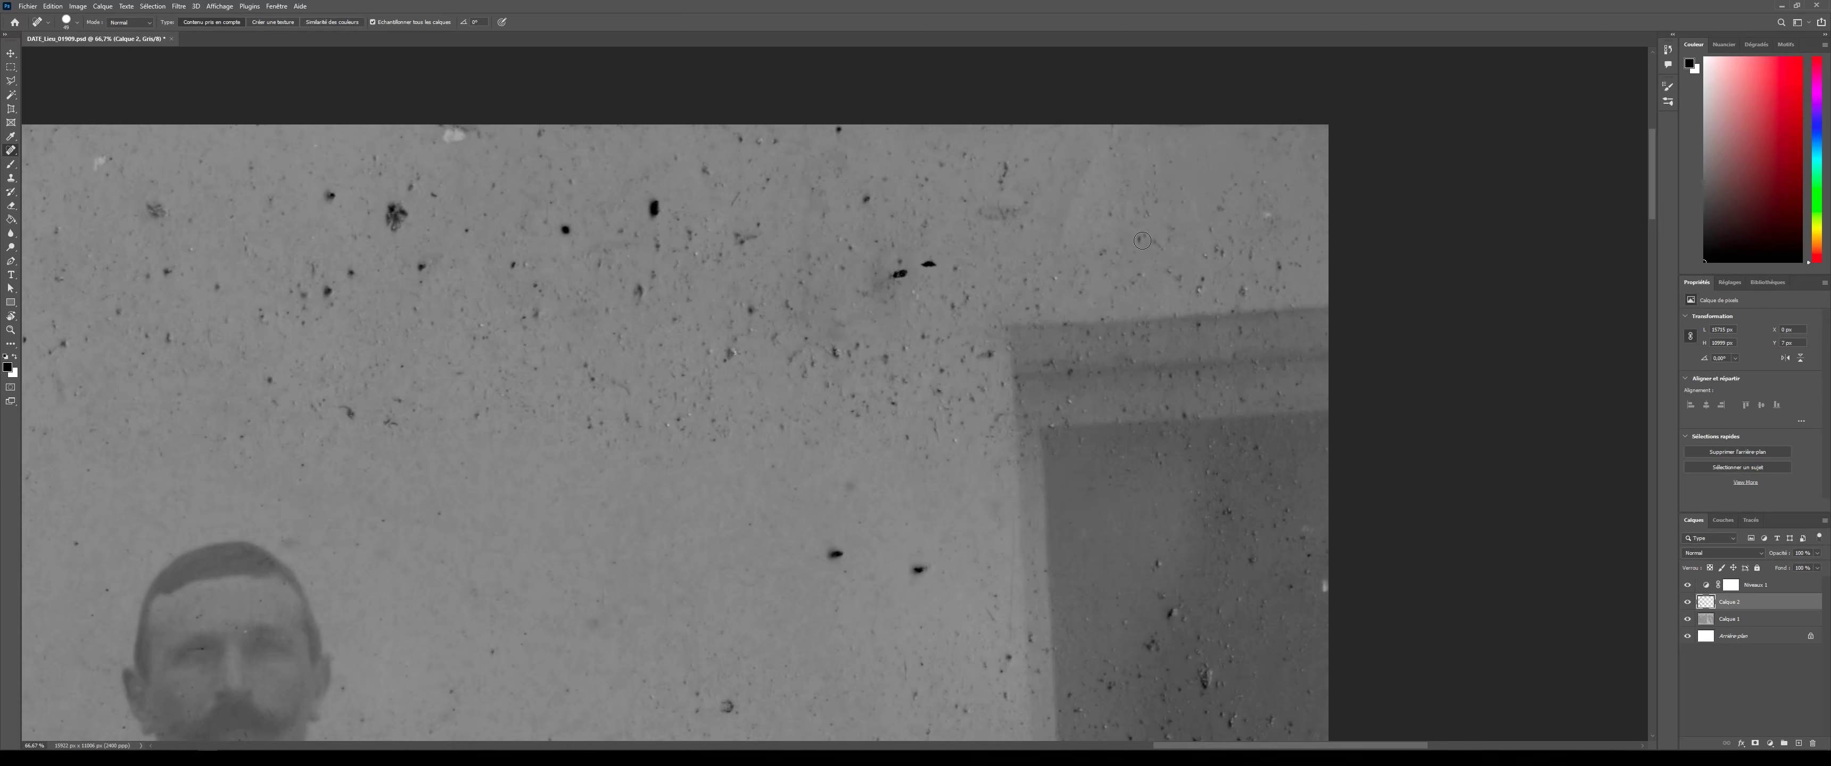
- Heal the black double mark beside the window frame, the dark spots on the wall below it, and the large speck above the standing man
{"action": "left_click_drag", "start_coordinate": [925, 264], "coordinate": [897, 274]}
{"action": "left_click", "coordinate": [833, 349]}
{"action": "left_click", "coordinate": [864, 364]}
{"action": "left_click", "coordinate": [988, 354]}
{"action": "left_click", "coordinate": [934, 434]}
{"action": "left_click", "coordinate": [917, 569]}
{"action": "left_click", "coordinate": [837, 552]}
{"action": "left_click", "coordinate": [395, 211]}
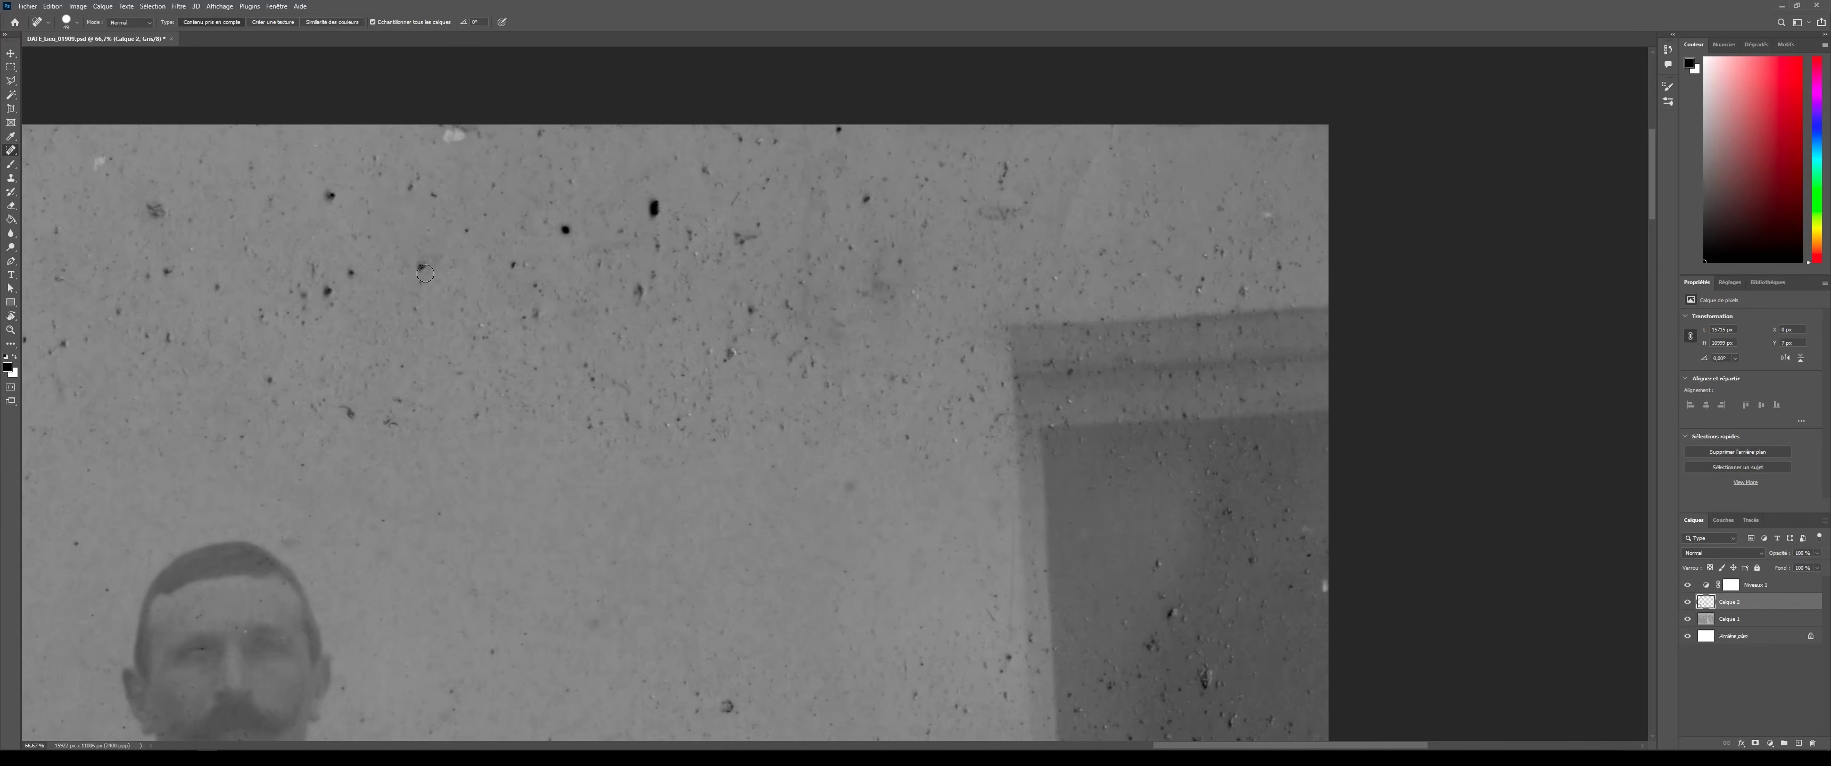
- Heal the remaining dark specks across the upper wall and the pale blotches near the photo's top edge
{"action": "left_click", "coordinate": [328, 288]}
{"action": "left_click", "coordinate": [330, 196]}
{"action": "left_click", "coordinate": [301, 294]}
{"action": "left_click", "coordinate": [264, 313]}
{"action": "left_click_drag", "start_coordinate": [154, 214], "coordinate": [161, 213]}
{"action": "left_click", "coordinate": [95, 167]}
{"action": "left_click_drag", "start_coordinate": [451, 135], "coordinate": [461, 137]}
{"action": "left_click_drag", "start_coordinate": [867, 200], "coordinate": [860, 202]}
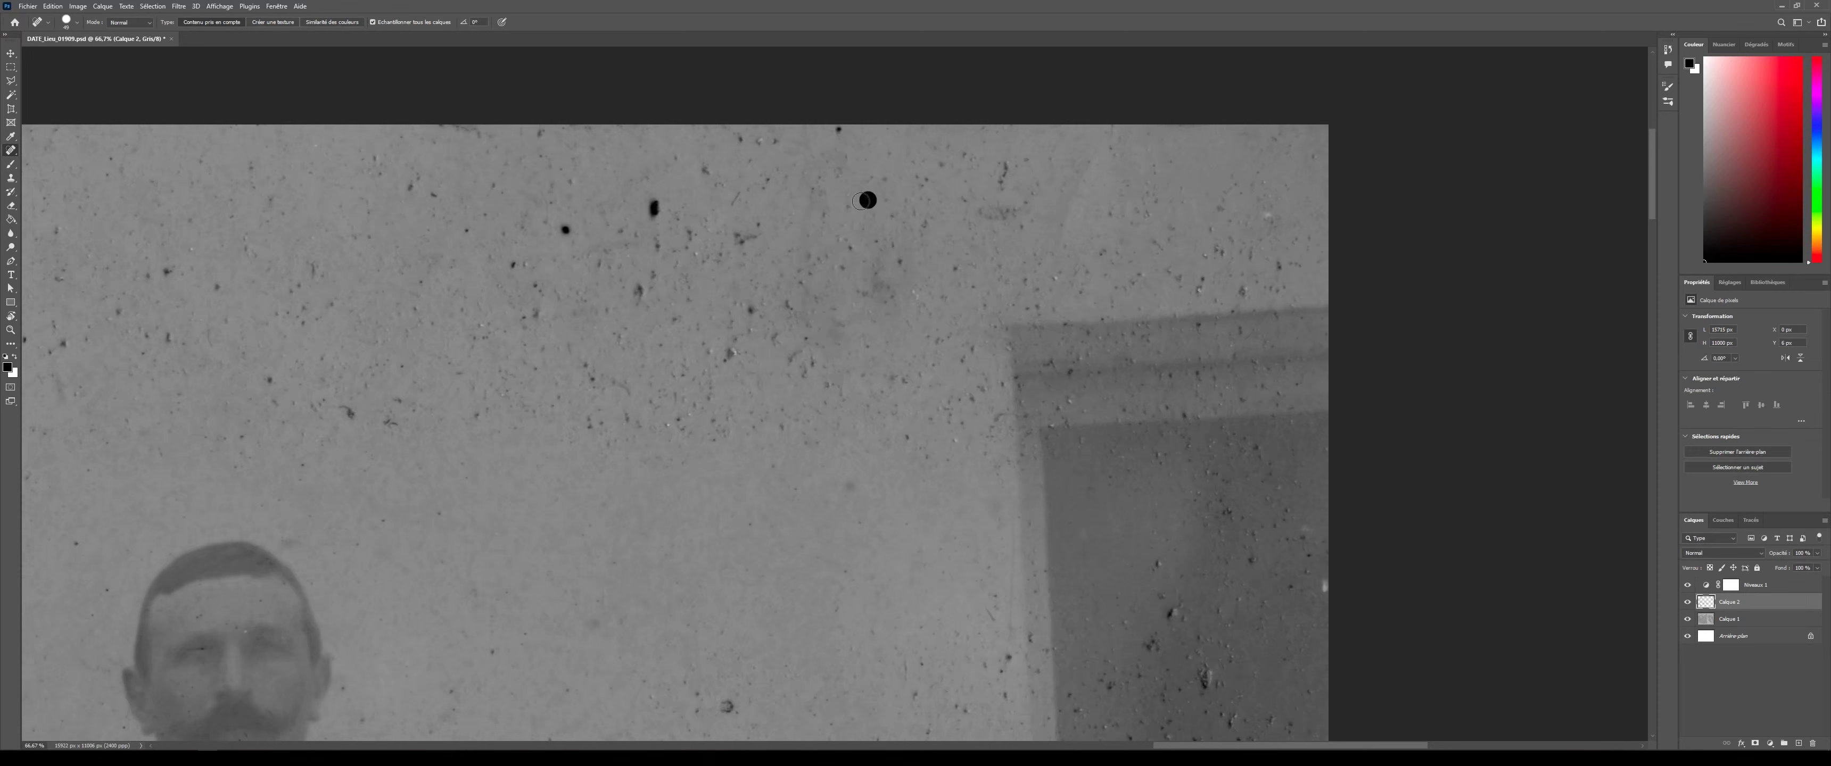
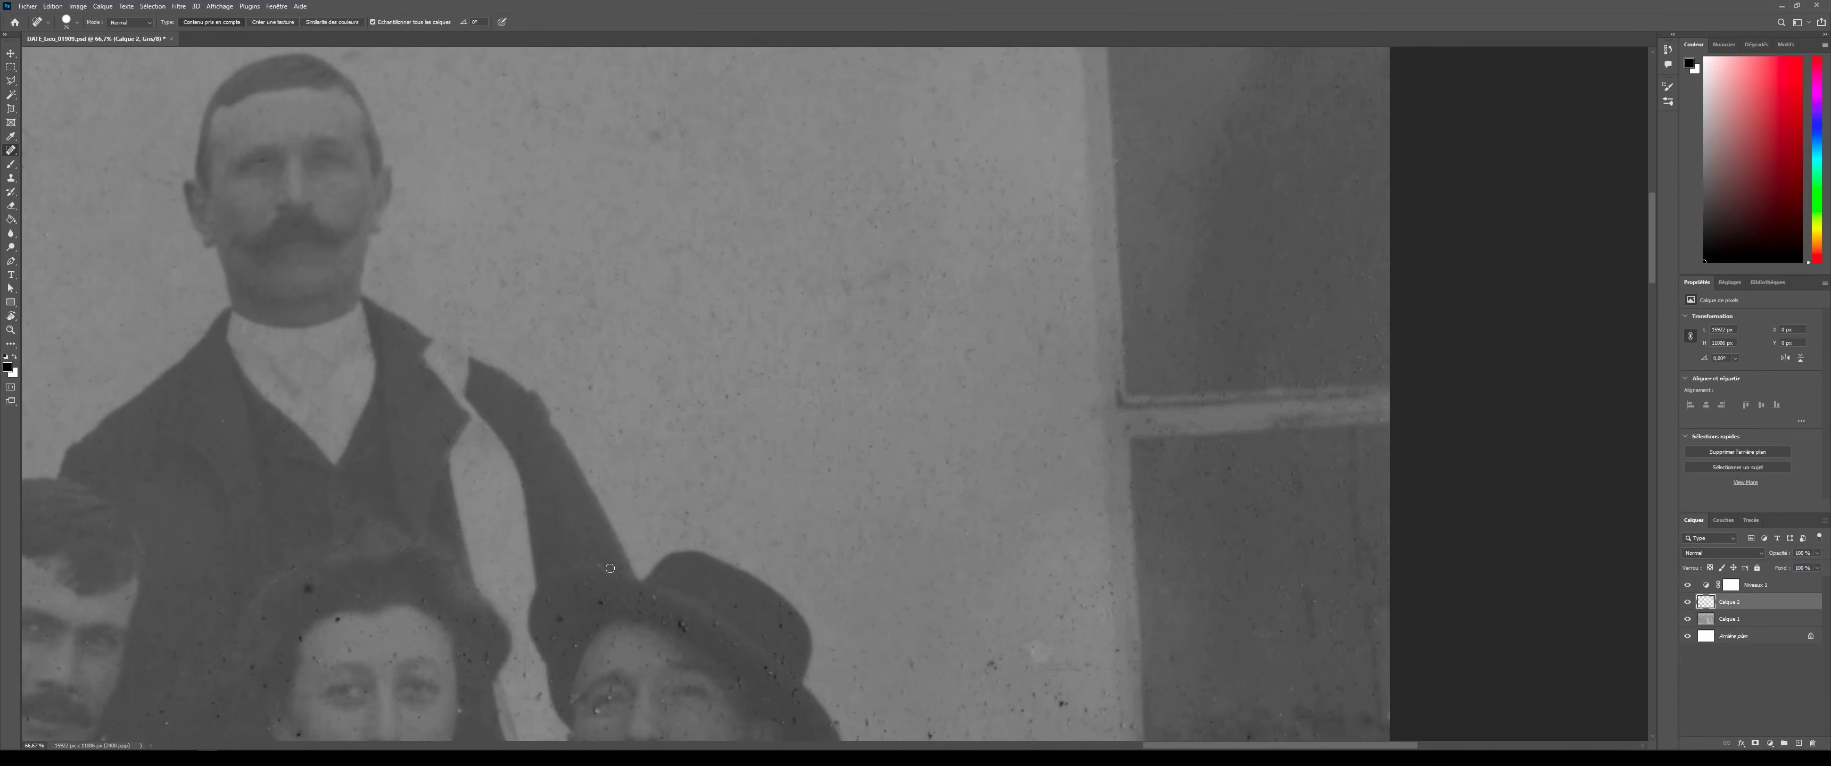
- Heal the specks around the violinist's hat, on the wall beside it, in the neighbouring woman's hair and on the lower window pane
{"action": "left_click", "coordinate": [540, 694]}
{"action": "left_click", "coordinate": [862, 656]}
{"action": "left_click", "coordinate": [1060, 620]}
{"action": "left_click_drag", "start_coordinate": [954, 721], "coordinate": [944, 724]}
{"action": "left_click_drag", "start_coordinate": [411, 648], "coordinate": [411, 648]}
{"action": "left_click", "coordinate": [458, 530]}
{"action": "left_click", "coordinate": [1345, 646]}
- Heal the curved scratch on the wall above the violin and the specks around the violinist's eyes and nose
{"action": "mouse_move", "coordinate": [1280, 492]}
{"action": "left_mouse_down"}
{"action": "mouse_move", "coordinate": [1260, 501]}
{"action": "mouse_move", "coordinate": [1322, 141]}
{"action": "left_mouse_up"}
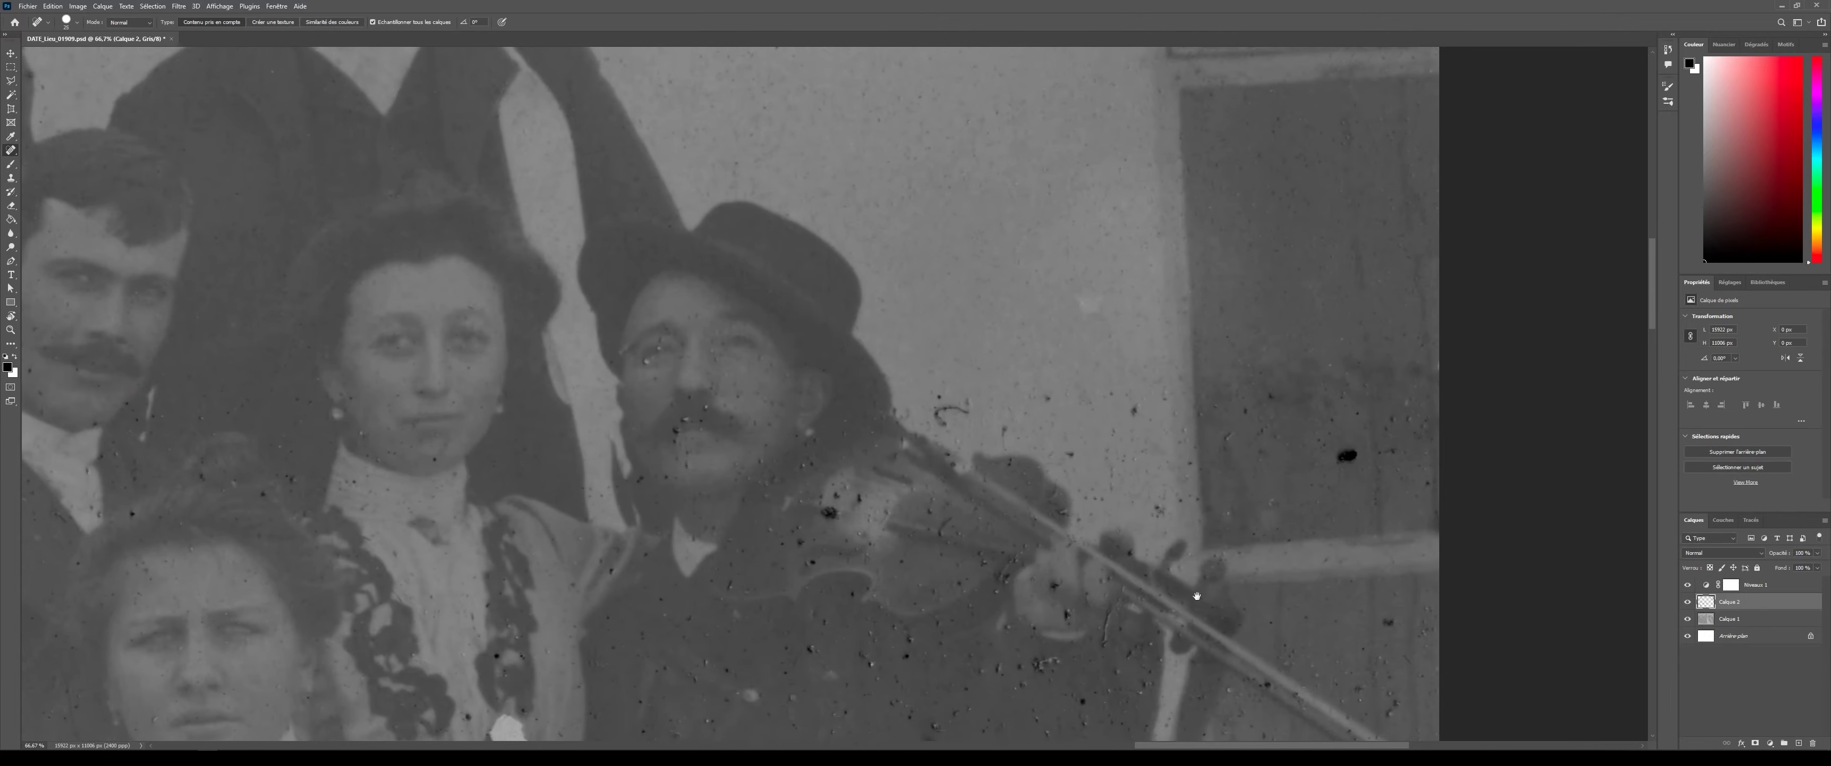
{"action": "left_click", "coordinate": [945, 385]}
{"action": "mouse_move", "coordinate": [963, 406]}
{"action": "left_mouse_down"}
{"action": "mouse_move", "coordinate": [939, 406]}
{"action": "mouse_move", "coordinate": [1002, 447]}
{"action": "left_mouse_up"}
{"action": "scroll", "coordinate": [666, 347], "scroll_direction": "up", "scroll_amount": 3}
{"action": "left_click", "coordinate": [579, 398]}
{"action": "left_click", "coordinate": [641, 333]}
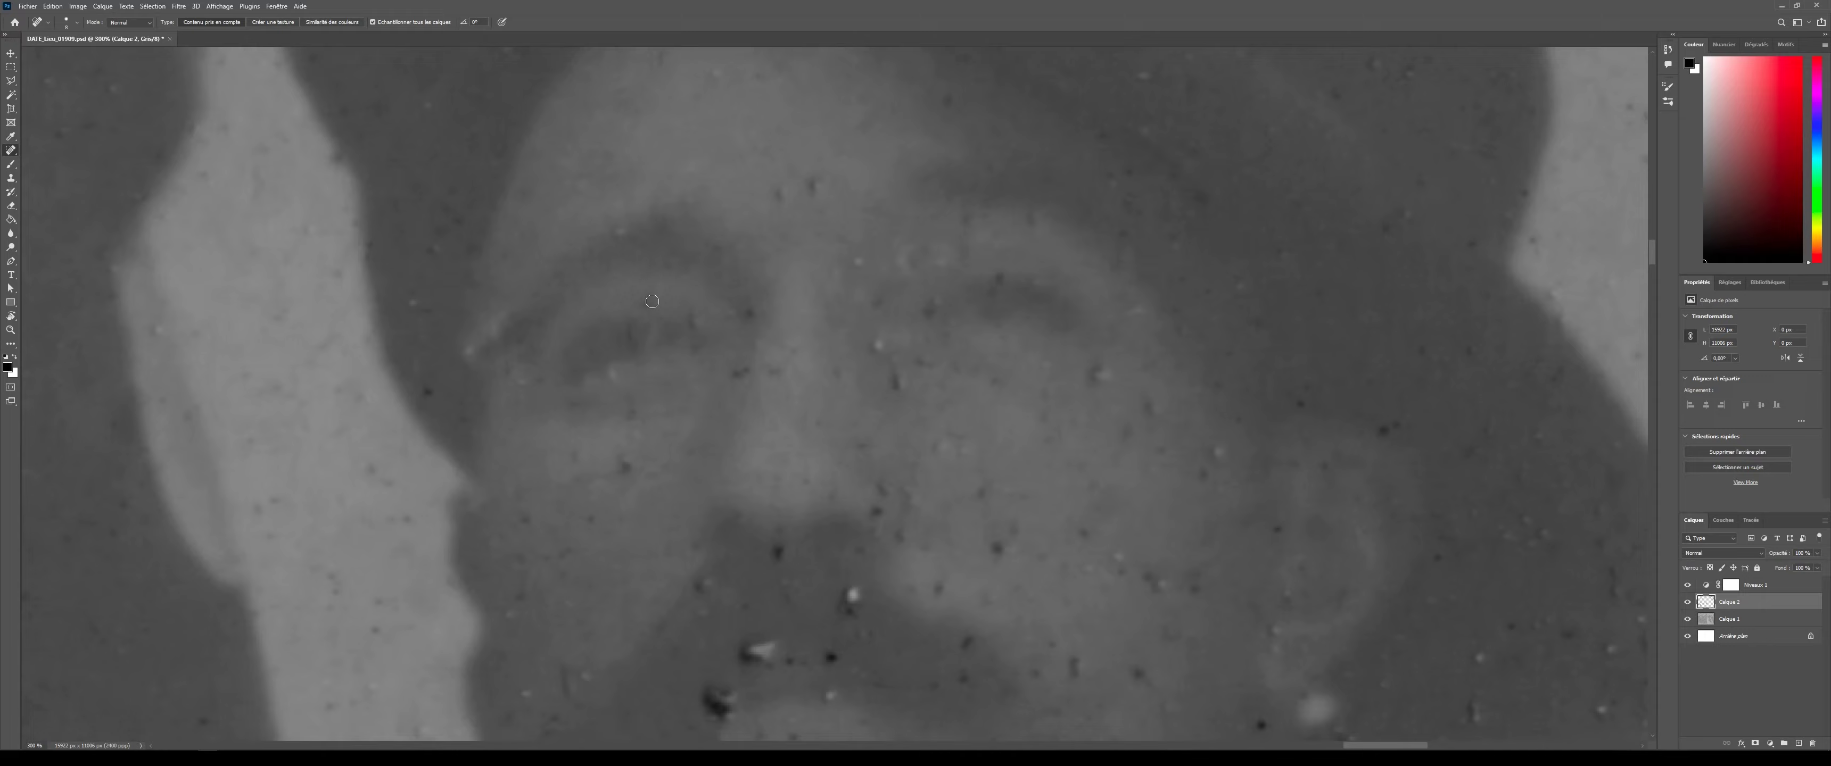
{"action": "left_click", "coordinate": [798, 355]}
{"action": "scroll", "coordinate": [703, 327], "scroll_direction": "down", "scroll_amount": 3}
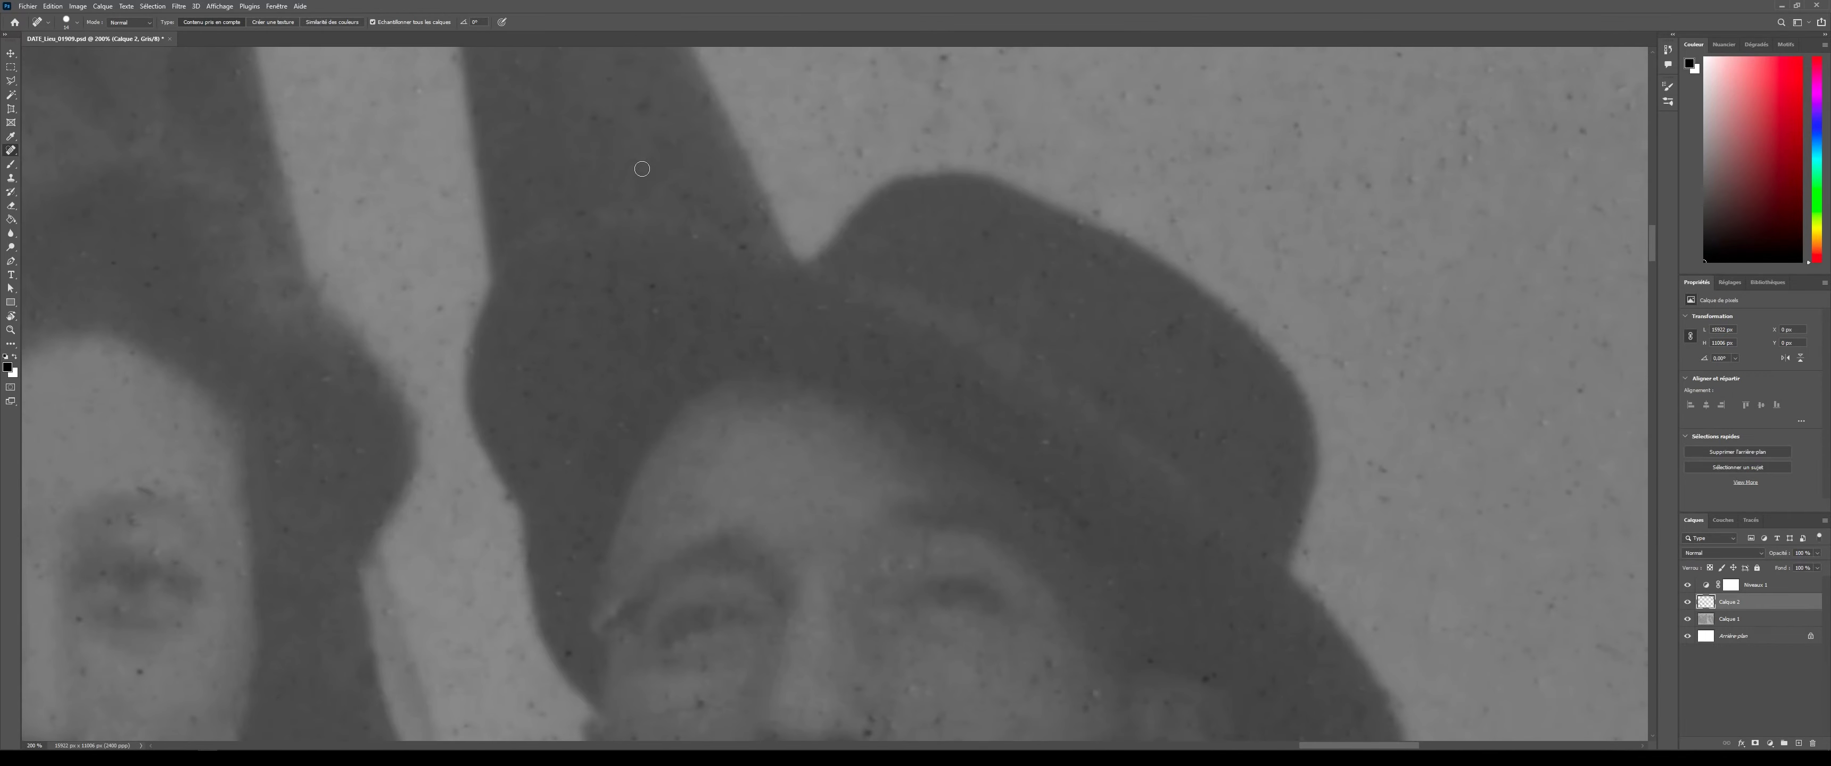
- Heal the tiny specks on the crown and brim of the violinist's hat
{"action": "left_click_drag", "start_coordinate": [856, 278], "coordinate": [856, 278]}
{"action": "left_click", "coordinate": [1096, 265]}
{"action": "left_click", "coordinate": [1187, 320]}
{"action": "left_click", "coordinate": [1030, 505]}
- Heal the specks on the violinist's cheek, below his ear and along his shoulder
{"action": "scroll", "coordinate": [1030, 504], "scroll_direction": "down", "scroll_amount": 5}
{"action": "left_click", "coordinate": [1072, 302]}
{"action": "left_click", "coordinate": [1304, 413]}
{"action": "left_click", "coordinate": [1380, 453]}
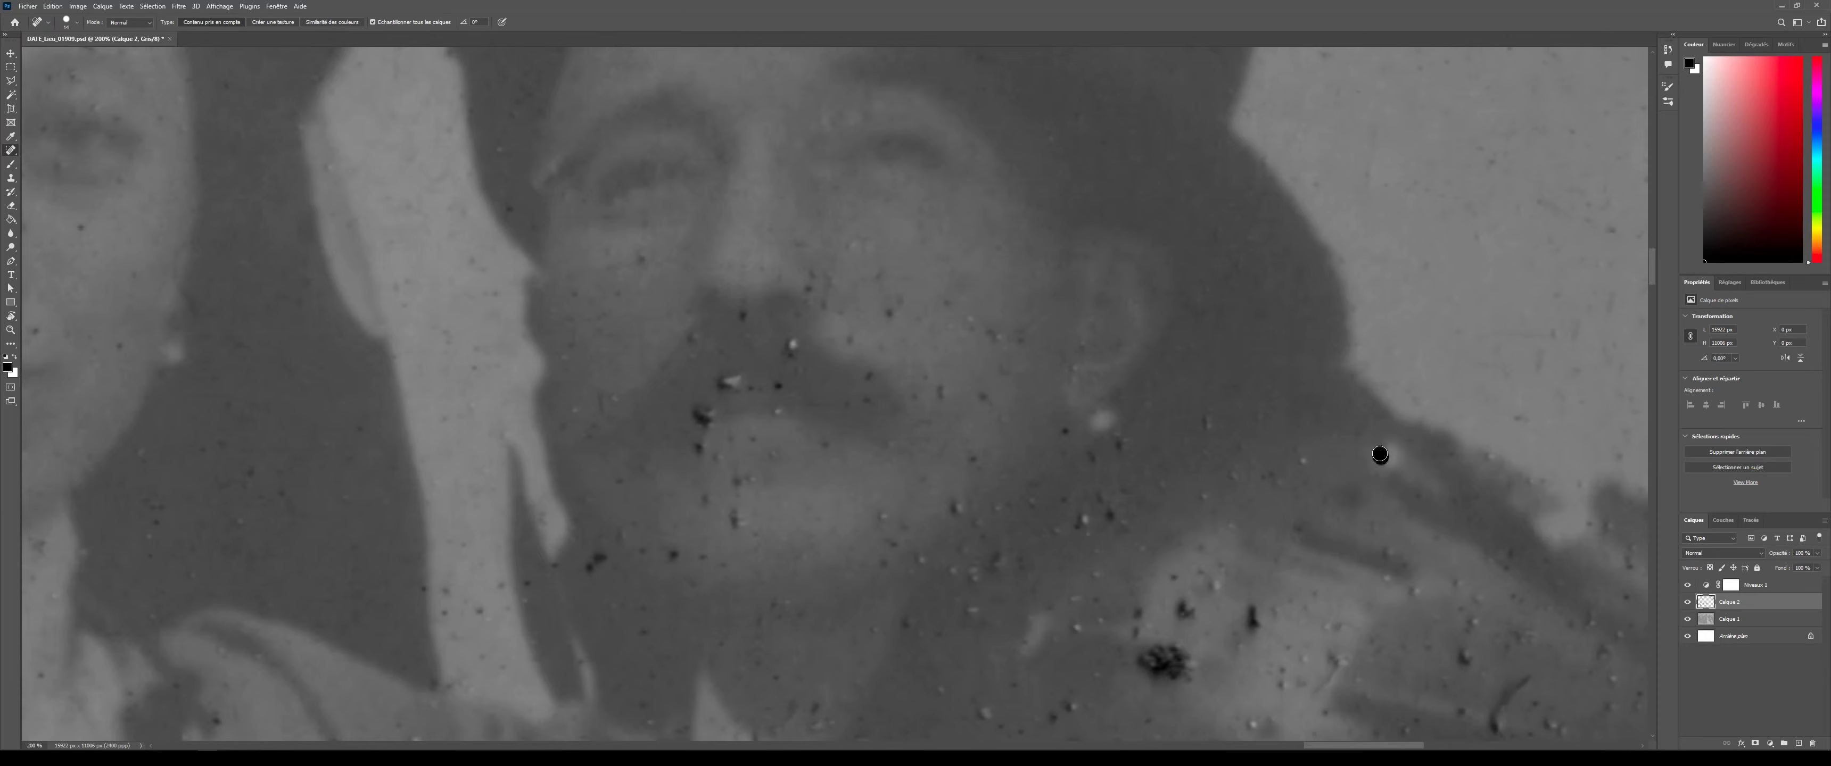
{"action": "left_click", "coordinate": [1137, 411]}
{"action": "left_click", "coordinate": [1088, 450]}
- Heal the large dark cluster and the surrounding specks on the body of the violin
{"action": "left_click", "coordinate": [1182, 609]}
{"action": "left_click", "coordinate": [1252, 620]}
{"action": "left_click", "coordinate": [1390, 581]}
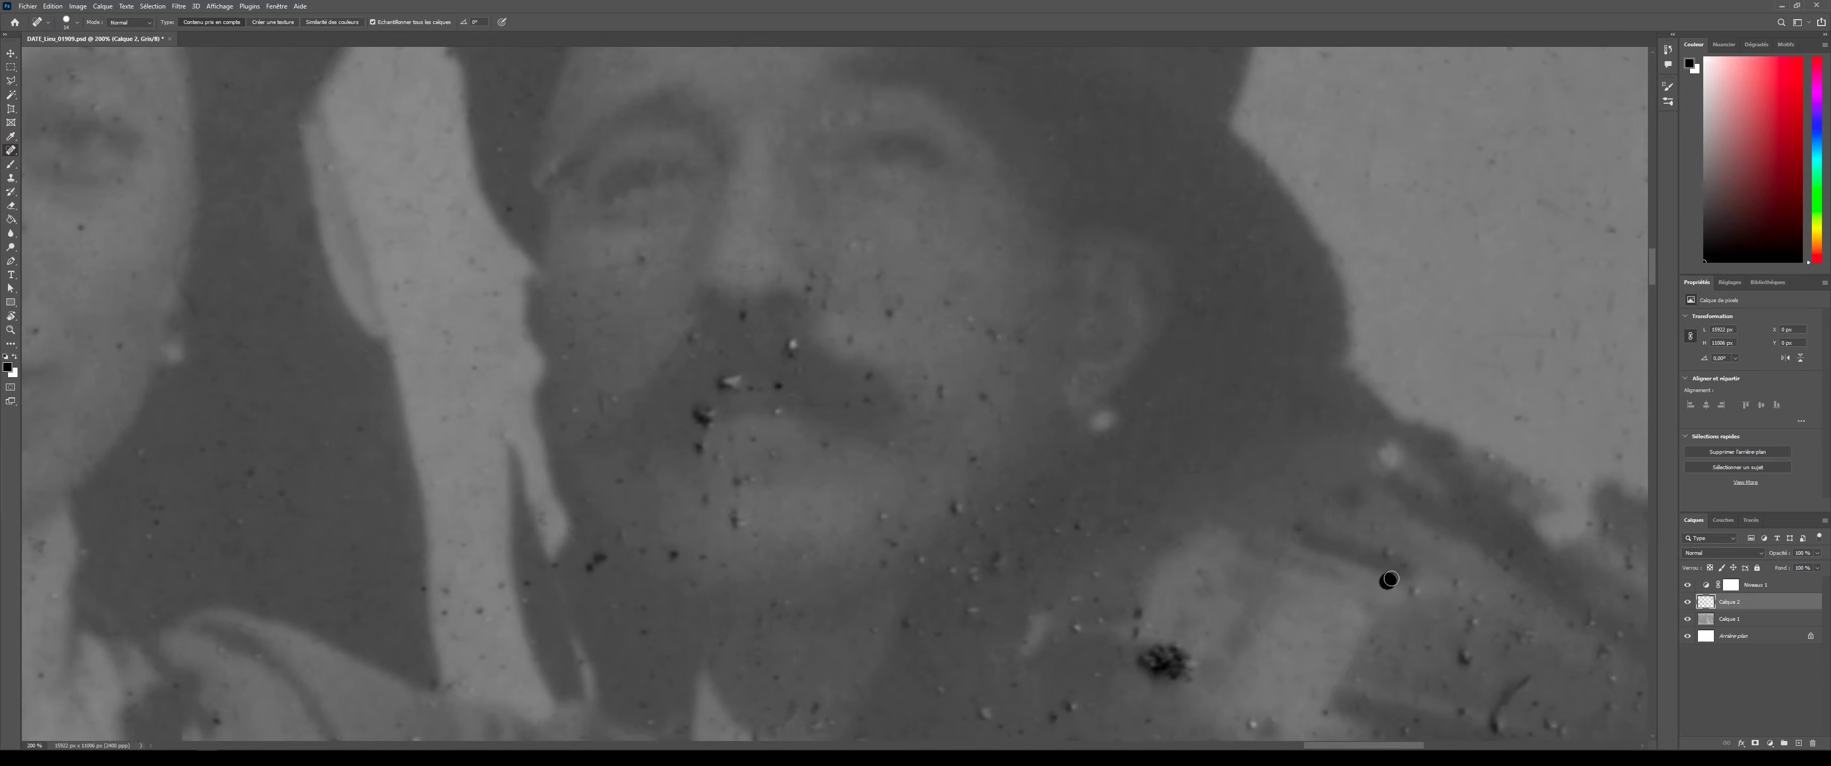
{"action": "left_click_drag", "start_coordinate": [1180, 665], "coordinate": [1140, 660]}
{"action": "left_click", "coordinate": [1412, 592]}
{"action": "left_click", "coordinate": [1479, 601]}
{"action": "left_click", "coordinate": [1464, 658]}
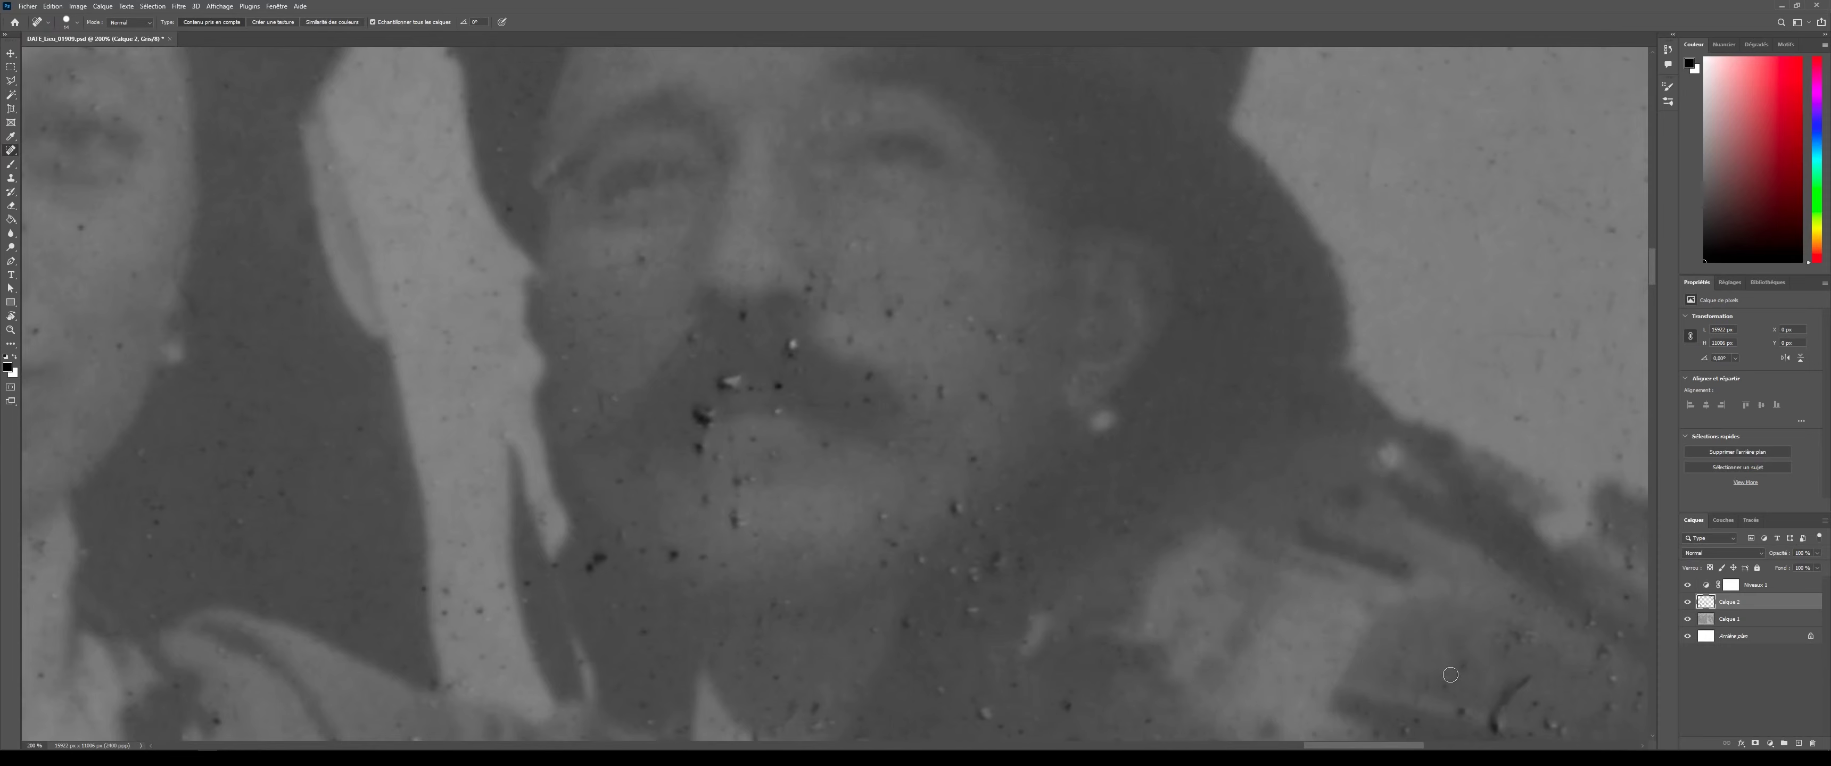
- Heal the short dark scratch and the last specks towards the violin's neck
{"action": "left_click", "coordinate": [1449, 675]}
{"action": "left_click_drag", "start_coordinate": [1527, 677], "coordinate": [1493, 729]}
{"action": "left_click", "coordinate": [1586, 615]}
{"action": "left_click", "coordinate": [1629, 563]}
- Heal the black and white marks on the violinist's moustache and the specks on his cheek
{"action": "left_click_drag", "start_coordinate": [703, 427], "coordinate": [709, 404]}
{"action": "left_click", "coordinate": [791, 345]}
{"action": "left_click_drag", "start_coordinate": [938, 385], "coordinate": [939, 402]}
{"action": "left_click_drag", "start_coordinate": [727, 383], "coordinate": [744, 381]}
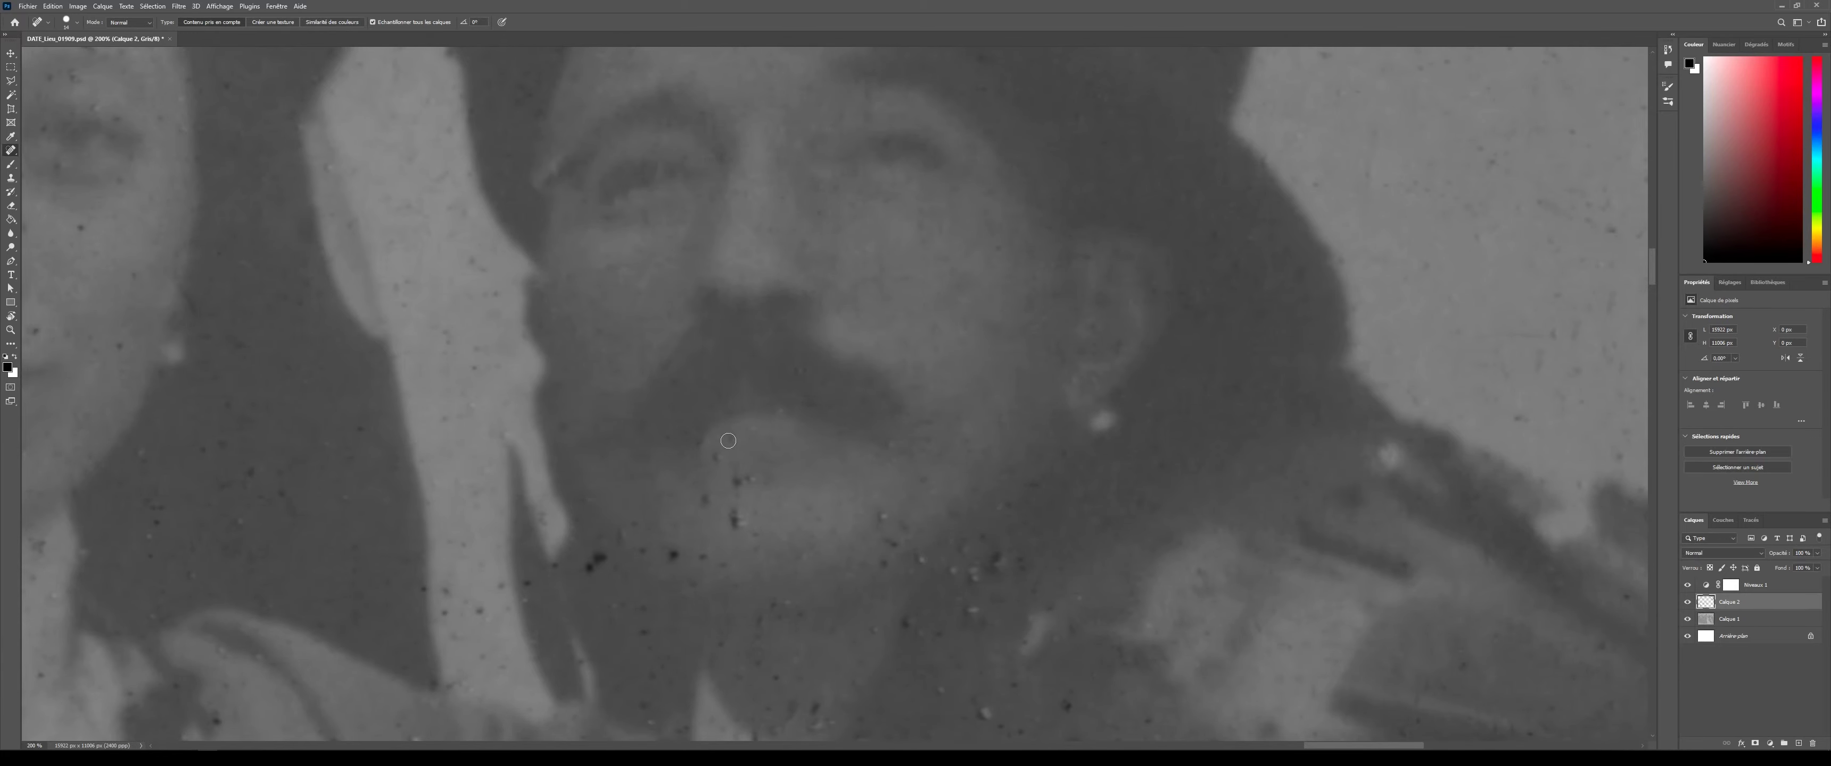
- Heal the specks on the violinist's chin, beside his jaw and around his collar
{"action": "left_click", "coordinate": [738, 481]}
{"action": "left_click", "coordinate": [735, 521]}
{"action": "left_click", "coordinate": [673, 555]}
{"action": "left_click_drag", "start_coordinate": [598, 559], "coordinate": [589, 567]}
{"action": "left_click_drag", "start_coordinate": [869, 632], "coordinate": [868, 627]}
{"action": "left_click", "coordinate": [994, 559]}
{"action": "left_click", "coordinate": [923, 638]}
- Heal the specks on the face of the woman beside the violinist, from her forehead to her mouth
{"action": "mouse_move", "coordinate": [468, 258]}
{"action": "left_mouse_down"}
{"action": "mouse_move", "coordinate": [1216, 436]}
{"action": "mouse_move", "coordinate": [1243, 502]}
{"action": "left_mouse_up"}
{"action": "left_click", "coordinate": [871, 354]}
{"action": "left_click", "coordinate": [761, 386]}
{"action": "left_click", "coordinate": [606, 307]}
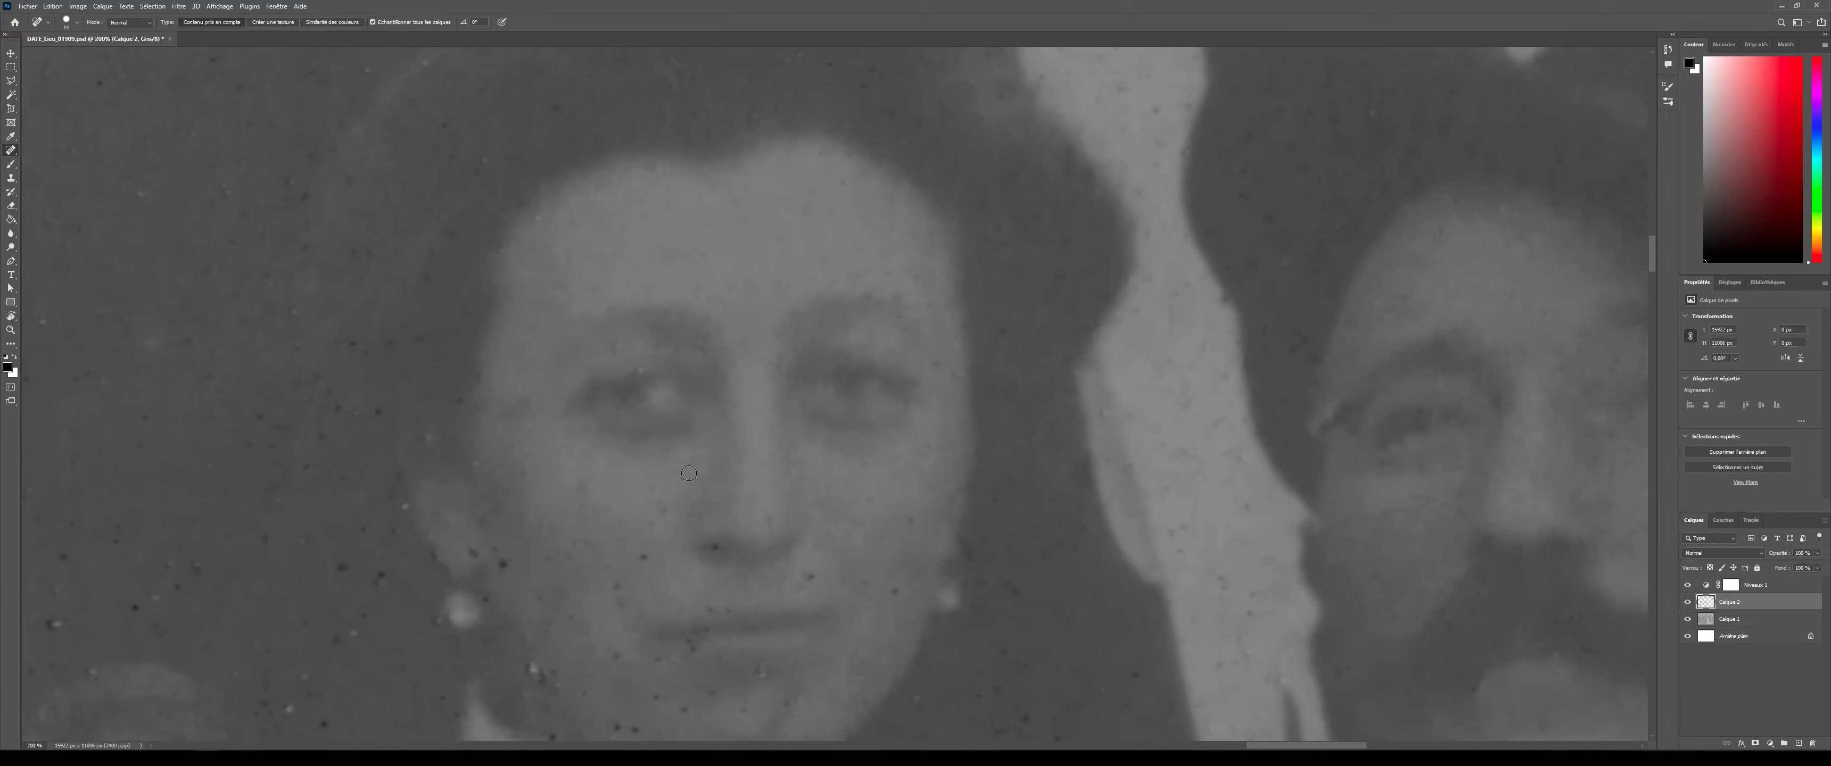
{"action": "left_click", "coordinate": [867, 299]}
{"action": "left_click", "coordinate": [895, 591]}
{"action": "left_click", "coordinate": [692, 643]}
{"action": "left_click", "coordinate": [582, 482]}
- Heal the specks in the woman's hair, around her earring and on her high white collar
{"action": "left_click_drag", "start_coordinate": [468, 246], "coordinate": [443, 237]}
{"action": "left_click", "coordinate": [503, 562]}
{"action": "left_click", "coordinate": [326, 391]}
{"action": "left_click", "coordinate": [363, 349]}
{"action": "left_click", "coordinate": [438, 628]}
{"action": "scroll", "coordinate": [625, 698], "scroll_direction": "down", "scroll_amount": 3}
{"action": "left_click", "coordinate": [441, 416]}
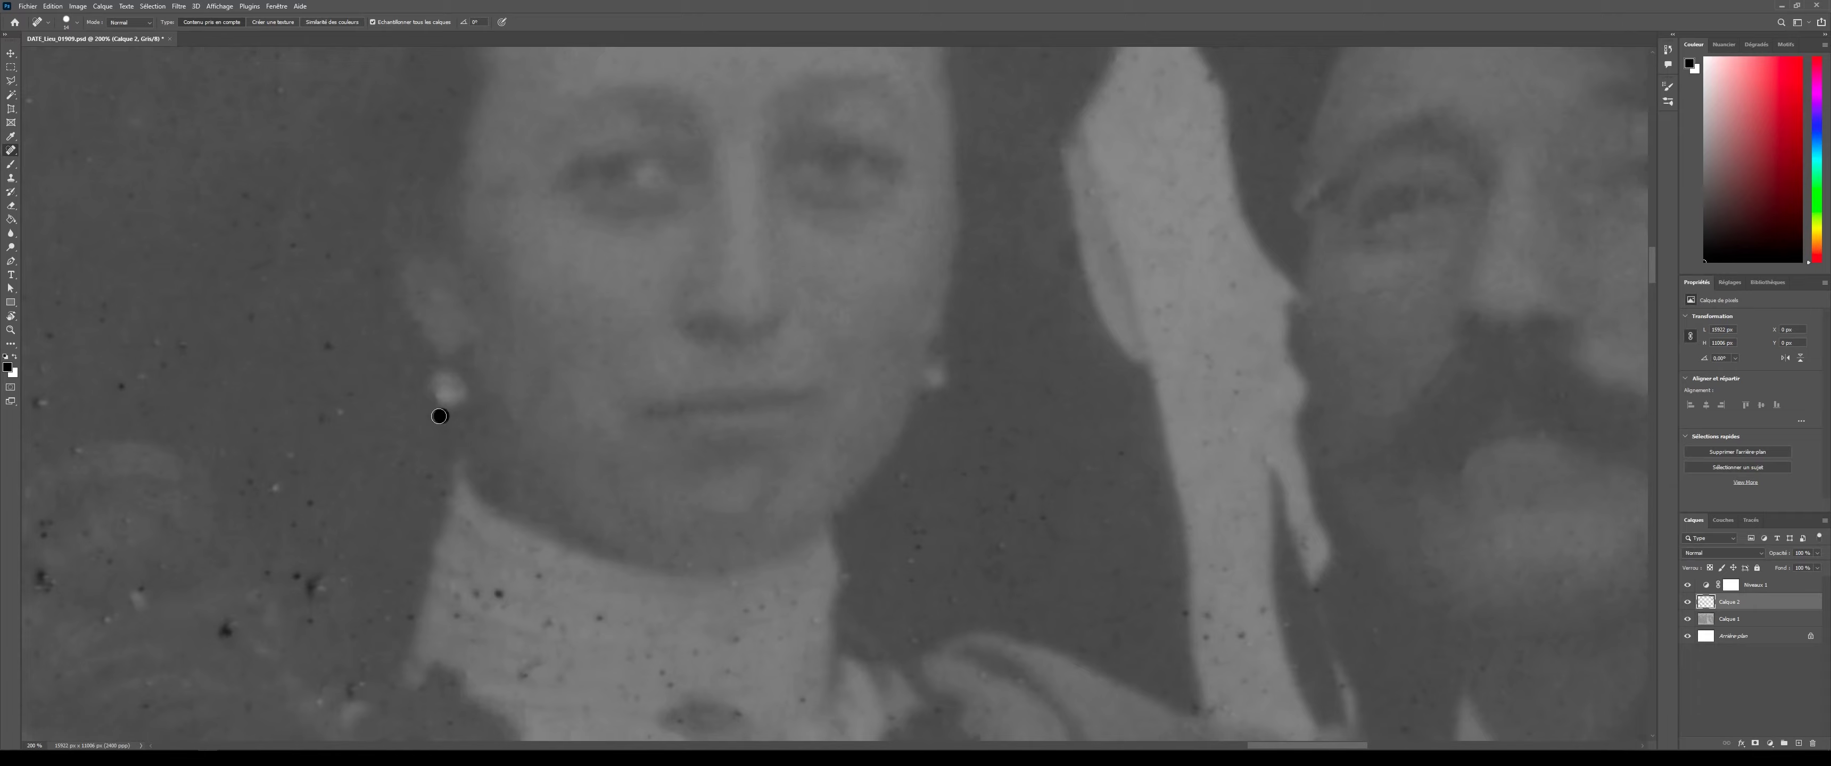
{"action": "left_click", "coordinate": [477, 633]}
- Heal the specks on the lace collar and sleeve of the woman holding the bouquet and on the dark garment beside her
{"action": "key", "text": "ctrl+minus"}
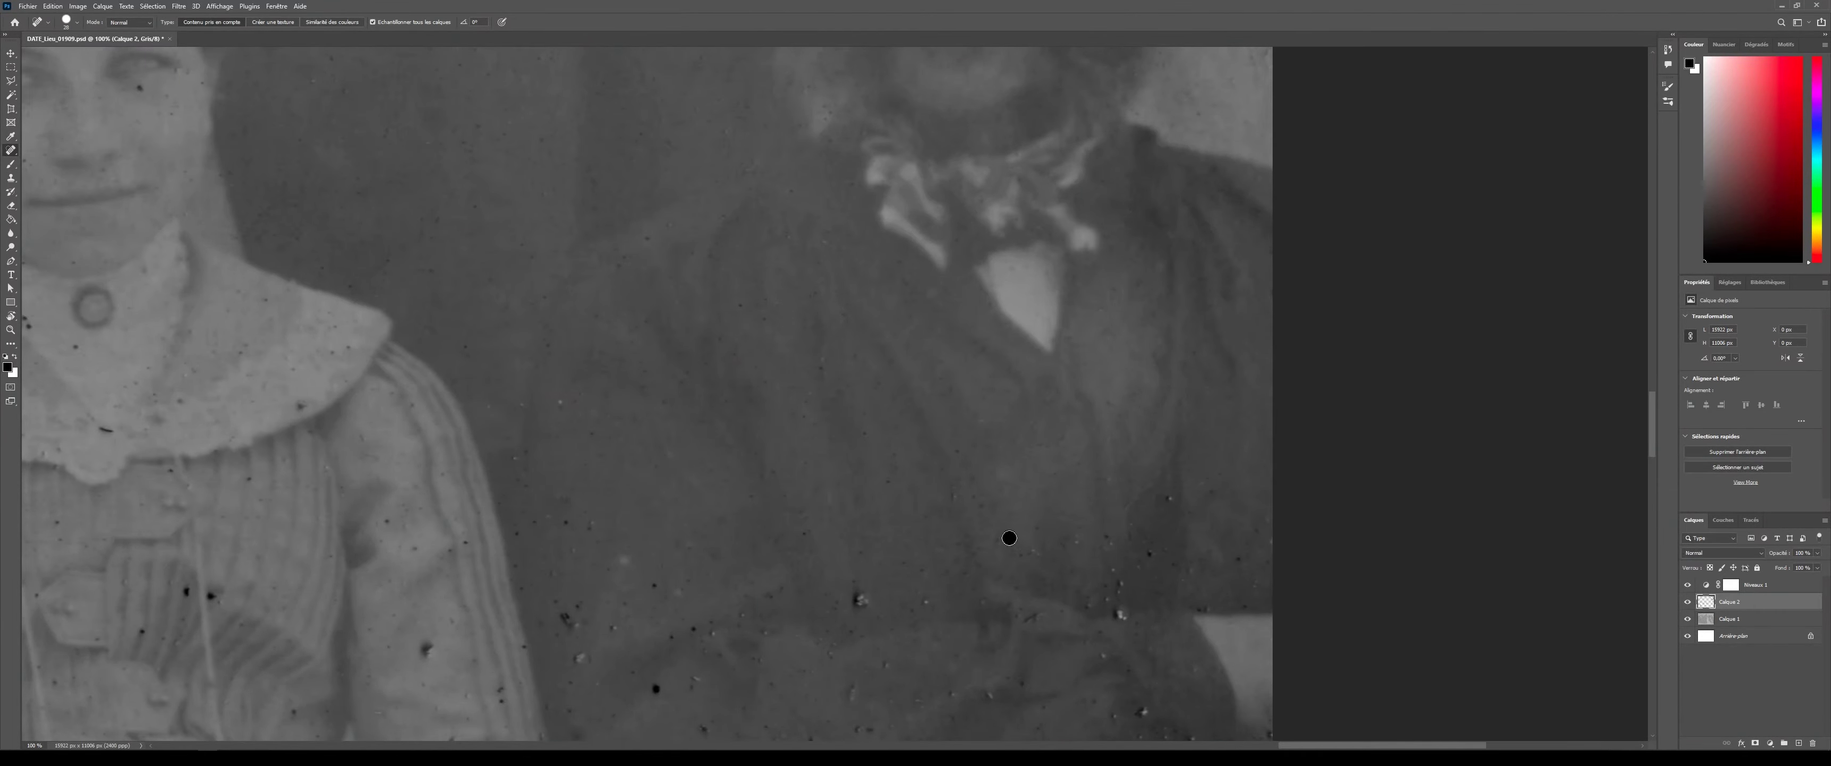
{"action": "left_click", "coordinate": [1032, 617]}
{"action": "scroll", "coordinate": [1184, 535], "scroll_direction": "down", "scroll_amount": 2}
{"action": "left_click", "coordinate": [570, 343]}
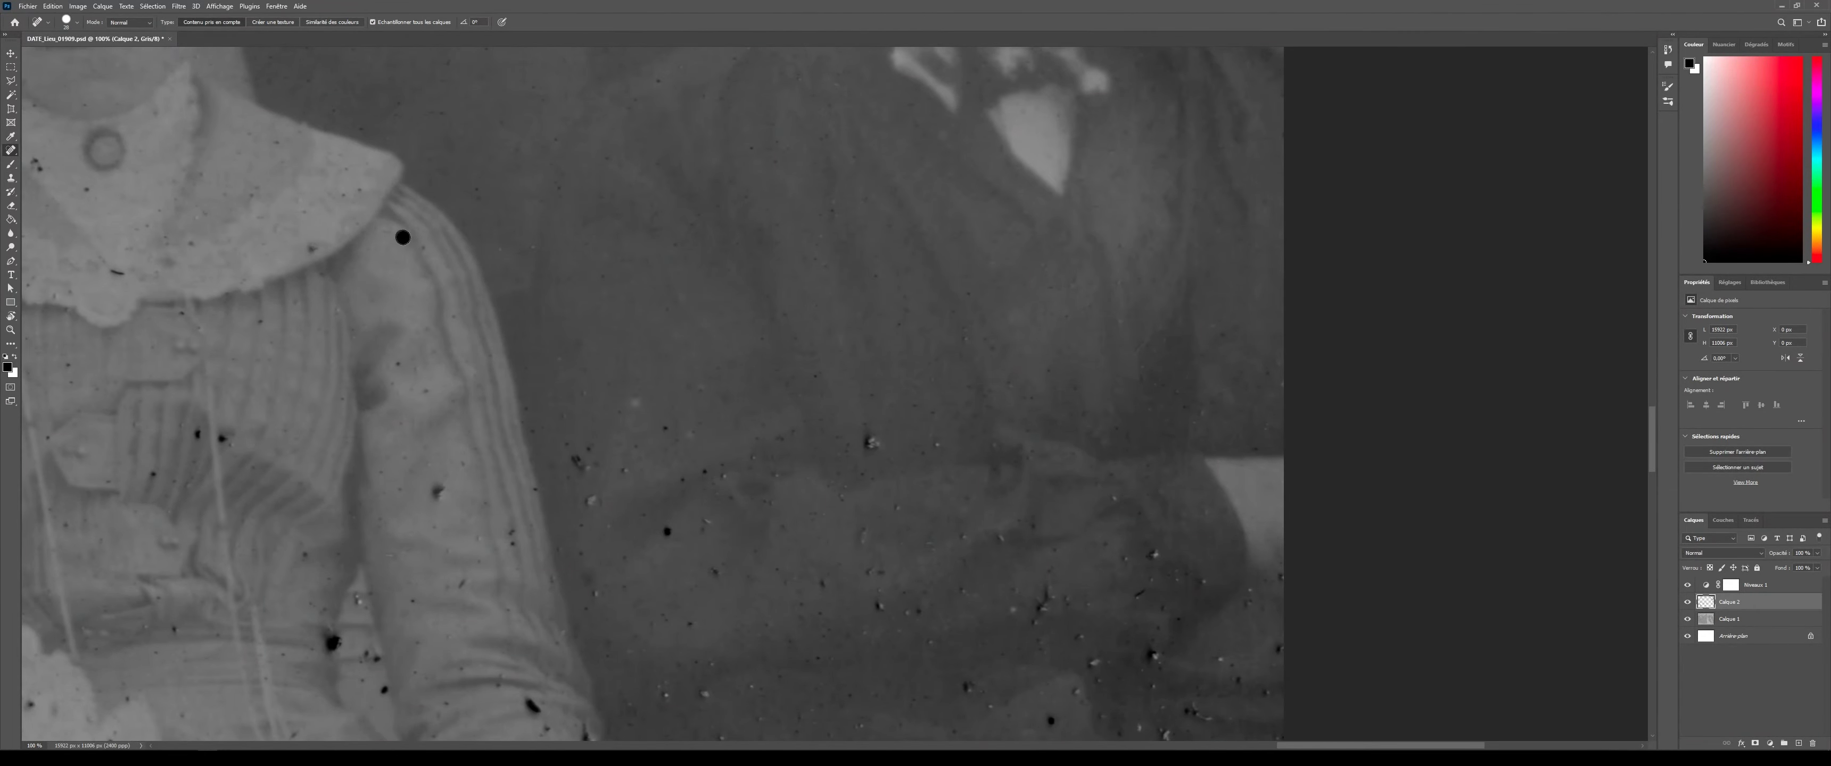
{"action": "left_click", "coordinate": [313, 248]}
{"action": "left_click", "coordinate": [393, 382]}
- Heal the prominent spots around the waist and outer edge of the dark-clothed sitter's garment
{"action": "left_click", "coordinate": [667, 532]}
{"action": "left_click", "coordinate": [680, 481]}
{"action": "left_click", "coordinate": [871, 442]}
{"action": "left_click", "coordinate": [937, 445]}
{"action": "left_click", "coordinate": [1204, 415]}
{"action": "left_click", "coordinate": [1238, 679]}
{"action": "left_click", "coordinate": [1279, 648]}
- Heal the cluster of specks on the dark-clothed sitter's forearm and the lap below it
{"action": "left_click_drag", "start_coordinate": [1208, 580], "coordinate": [1193, 579]}
{"action": "left_click", "coordinate": [1153, 555]}
{"action": "left_click", "coordinate": [1137, 513]}
{"action": "left_click", "coordinate": [1042, 601]}
{"action": "left_click", "coordinate": [1128, 561]}
{"action": "left_click", "coordinate": [1153, 657]}
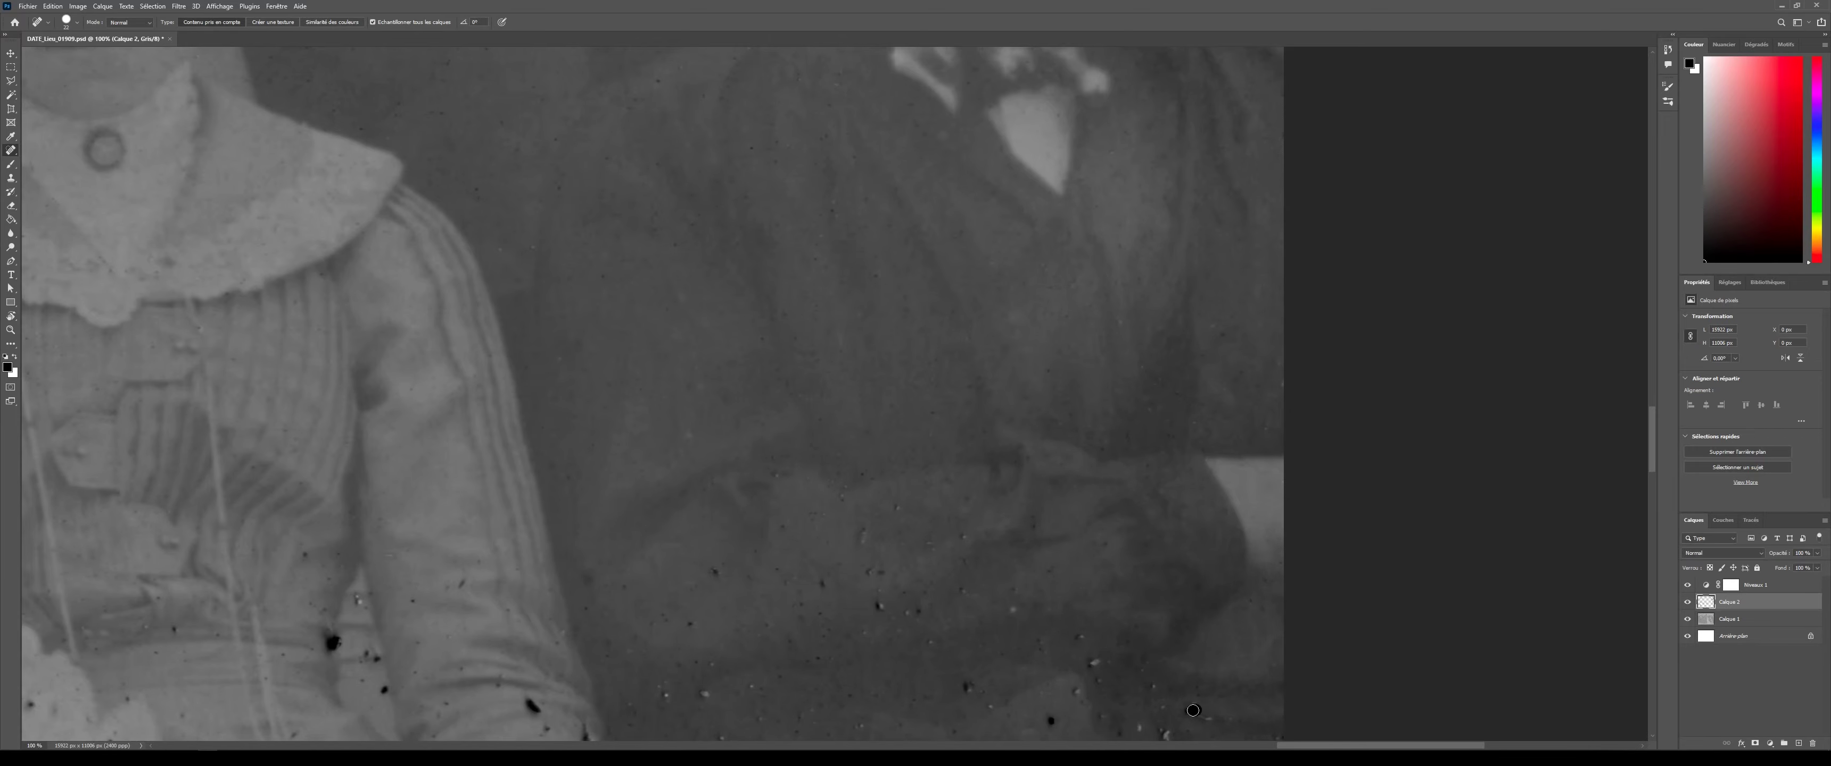
{"action": "left_click", "coordinate": [1193, 709]}
{"action": "left_click", "coordinate": [1143, 669]}
- Heal the remaining specks across the middle of the dark garment, between the woman's sleeve and the sitter's forearm
{"action": "left_click", "coordinate": [909, 513]}
{"action": "left_click", "coordinate": [862, 537]}
{"action": "left_click", "coordinate": [905, 554]}
{"action": "left_click", "coordinate": [969, 688]}
{"action": "left_click", "coordinate": [626, 589]}
{"action": "left_click", "coordinate": [818, 660]}
- Heal the dark spots on the bouquet, bodice, waist and sleeve cuff of the woman in the light dress
{"action": "mouse_move", "coordinate": [535, 728]}
{"action": "left_mouse_down"}
{"action": "mouse_move", "coordinate": [633, 487]}
{"action": "mouse_move", "coordinate": [720, 565]}
{"action": "left_mouse_up"}
{"action": "left_click", "coordinate": [108, 409]}
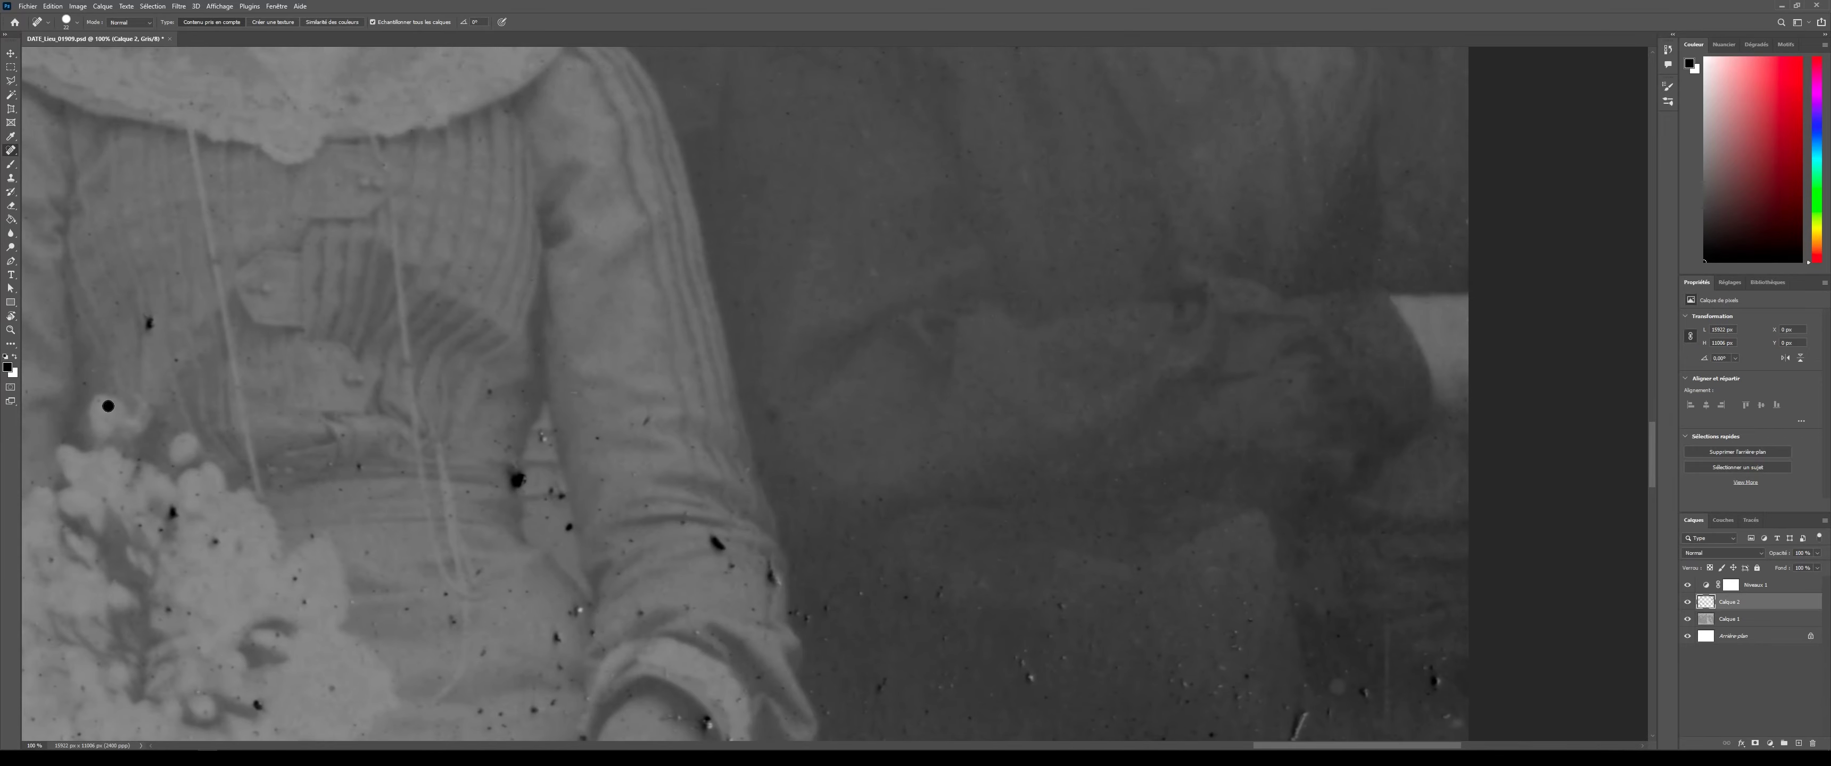
{"action": "left_click", "coordinate": [148, 323]}
{"action": "left_click", "coordinate": [116, 307]}
{"action": "left_click", "coordinate": [173, 513]}
{"action": "left_click", "coordinate": [517, 481]}
{"action": "left_click", "coordinate": [557, 494]}
{"action": "left_click", "coordinate": [570, 527]}
{"action": "left_click", "coordinate": [578, 610]}
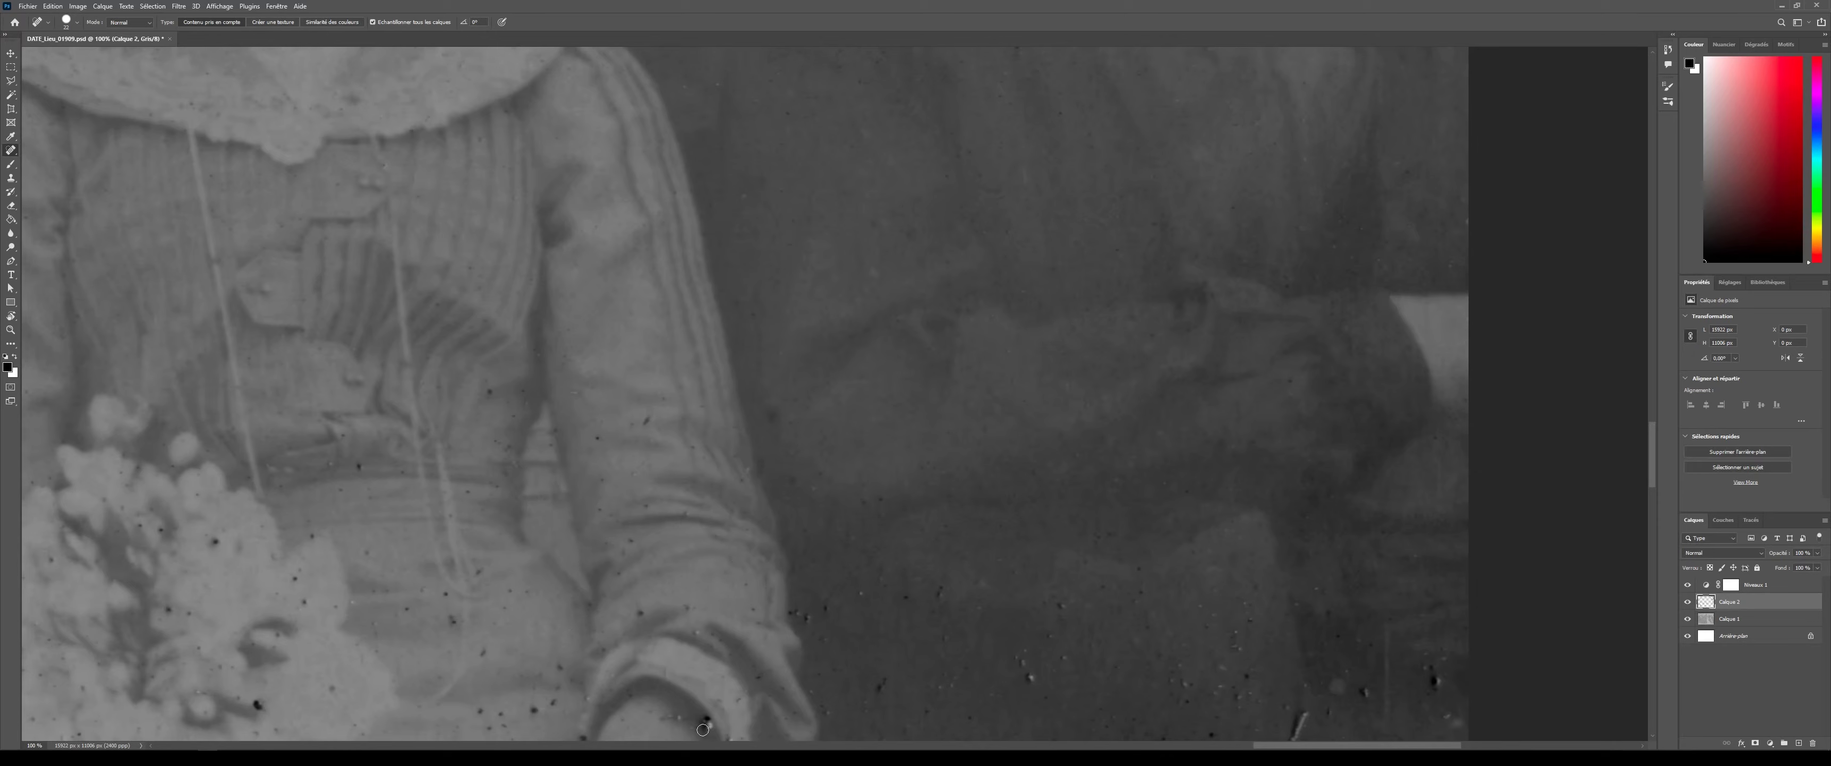
{"action": "left_click", "coordinate": [706, 722]}
- Heal the specks and the short pale scratch on the lower part of the dark-clothed sitter's lap
{"action": "left_click_drag", "start_coordinate": [1386, 625], "coordinate": [1386, 678]}
{"action": "left_click", "coordinate": [1433, 681]}
{"action": "left_click", "coordinate": [1422, 695]}
{"action": "left_click_drag", "start_coordinate": [1304, 714], "coordinate": [1295, 736]}
- Adjust the brush size and heal the white blotches and dark marks along the outer edge of the dark skirt
{"action": "left_click_drag", "start_coordinate": [375, 624], "coordinate": [396, 179]}
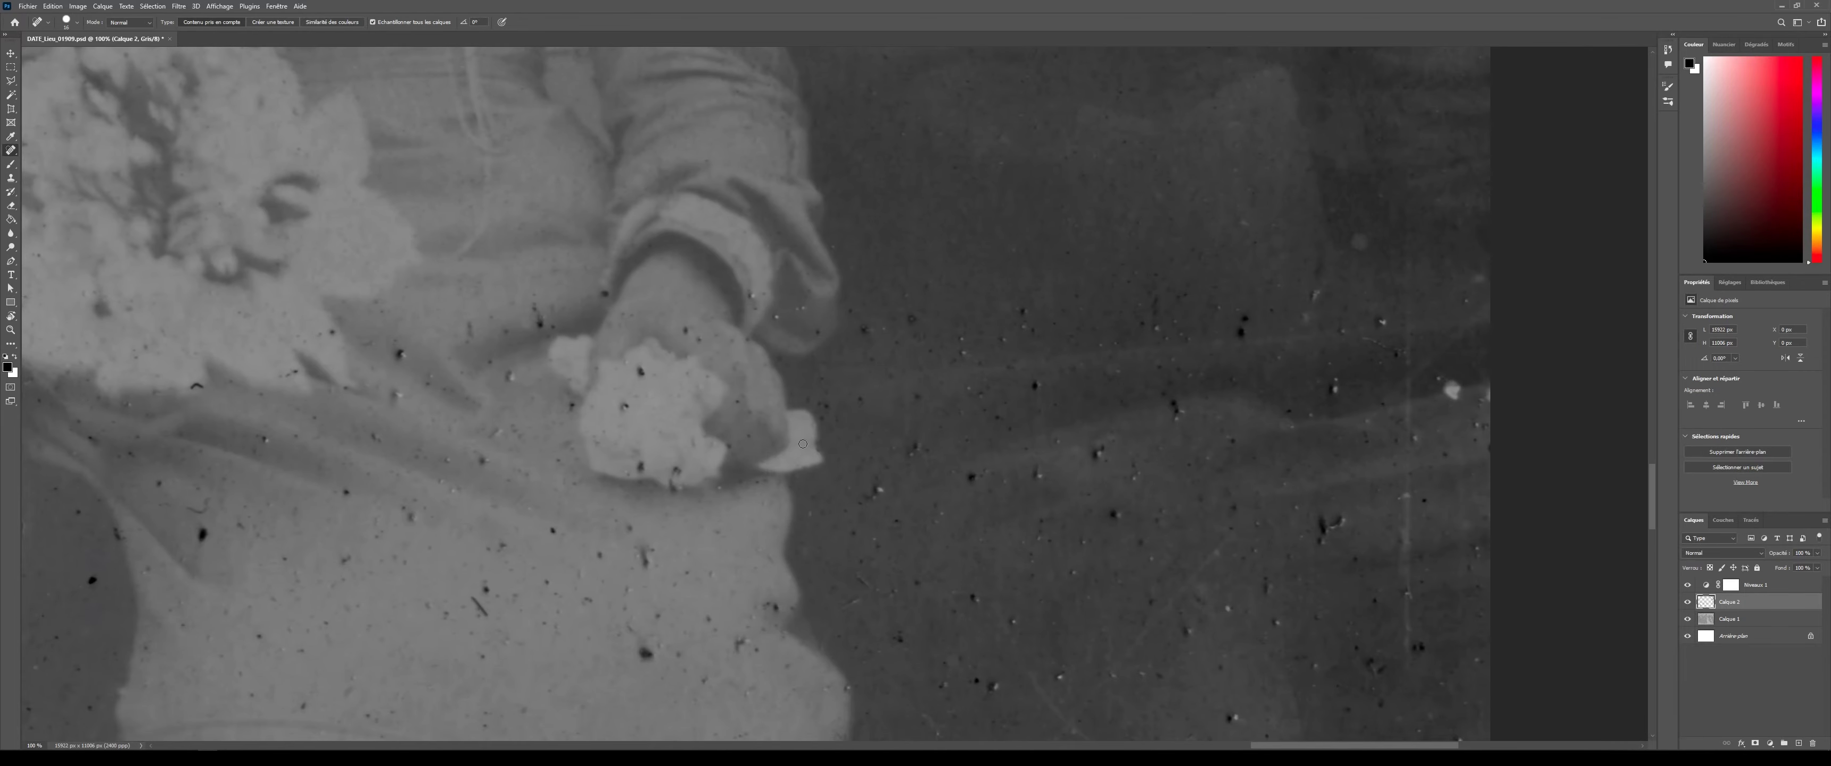
{"action": "right_click", "coordinate": [1238, 322], "text": "alt"}
{"action": "left_click", "coordinate": [1357, 241]}
{"action": "left_click", "coordinate": [1452, 391]}
{"action": "left_click", "coordinate": [1484, 423]}
{"action": "left_click", "coordinate": [1414, 439]}
{"action": "left_click_drag", "start_coordinate": [1338, 521], "coordinate": [1320, 541]}
{"action": "left_click", "coordinate": [1353, 559]}
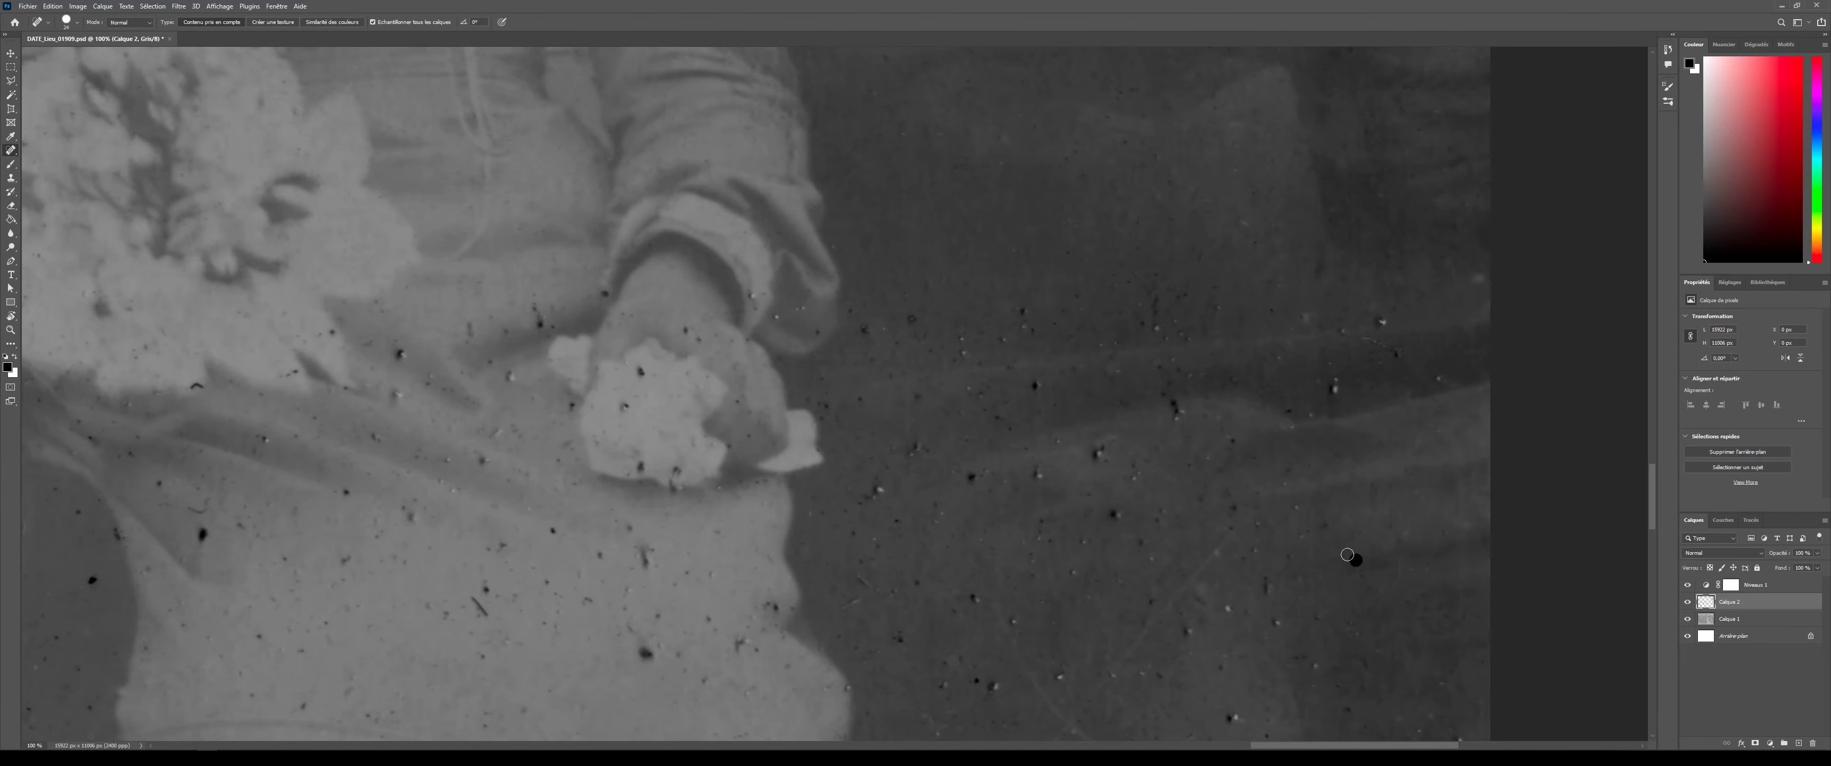
- Heal the scattered specks on the lower part of the dark skirt, working inwards to the light dress
{"action": "left_click", "coordinate": [1420, 733]}
{"action": "left_click", "coordinate": [1274, 623]}
{"action": "left_click", "coordinate": [1232, 526]}
{"action": "left_click", "coordinate": [1010, 622]}
{"action": "left_click", "coordinate": [1140, 542]}
{"action": "left_click", "coordinate": [993, 686]}
{"action": "left_click", "coordinate": [972, 599]}
{"action": "left_click", "coordinate": [874, 494]}
- Heal the specks along the folds across the upper part of the dark skirt, up to the woman's cuff
{"action": "left_click", "coordinate": [971, 478]}
{"action": "left_click", "coordinate": [1097, 453]}
{"action": "left_click", "coordinate": [1174, 408]}
{"action": "left_click", "coordinate": [1333, 389]}
{"action": "left_click_drag", "start_coordinate": [1364, 340], "coordinate": [1370, 340]}
{"action": "left_click", "coordinate": [1366, 340]}
{"action": "left_click", "coordinate": [1021, 311]}
{"action": "left_click", "coordinate": [1075, 367]}
{"action": "left_click", "coordinate": [865, 305]}
{"action": "left_click", "coordinate": [809, 405]}
- Reduce the brush size and heal the specks on the woman's hand, the white flowers she holds and the dress beside them
{"action": "left_click", "coordinate": [727, 311]}
{"action": "key", "text": "bracketleft"}
{"action": "left_click", "coordinate": [640, 372]}
{"action": "left_click", "coordinate": [748, 435]}
{"action": "left_click", "coordinate": [540, 321]}
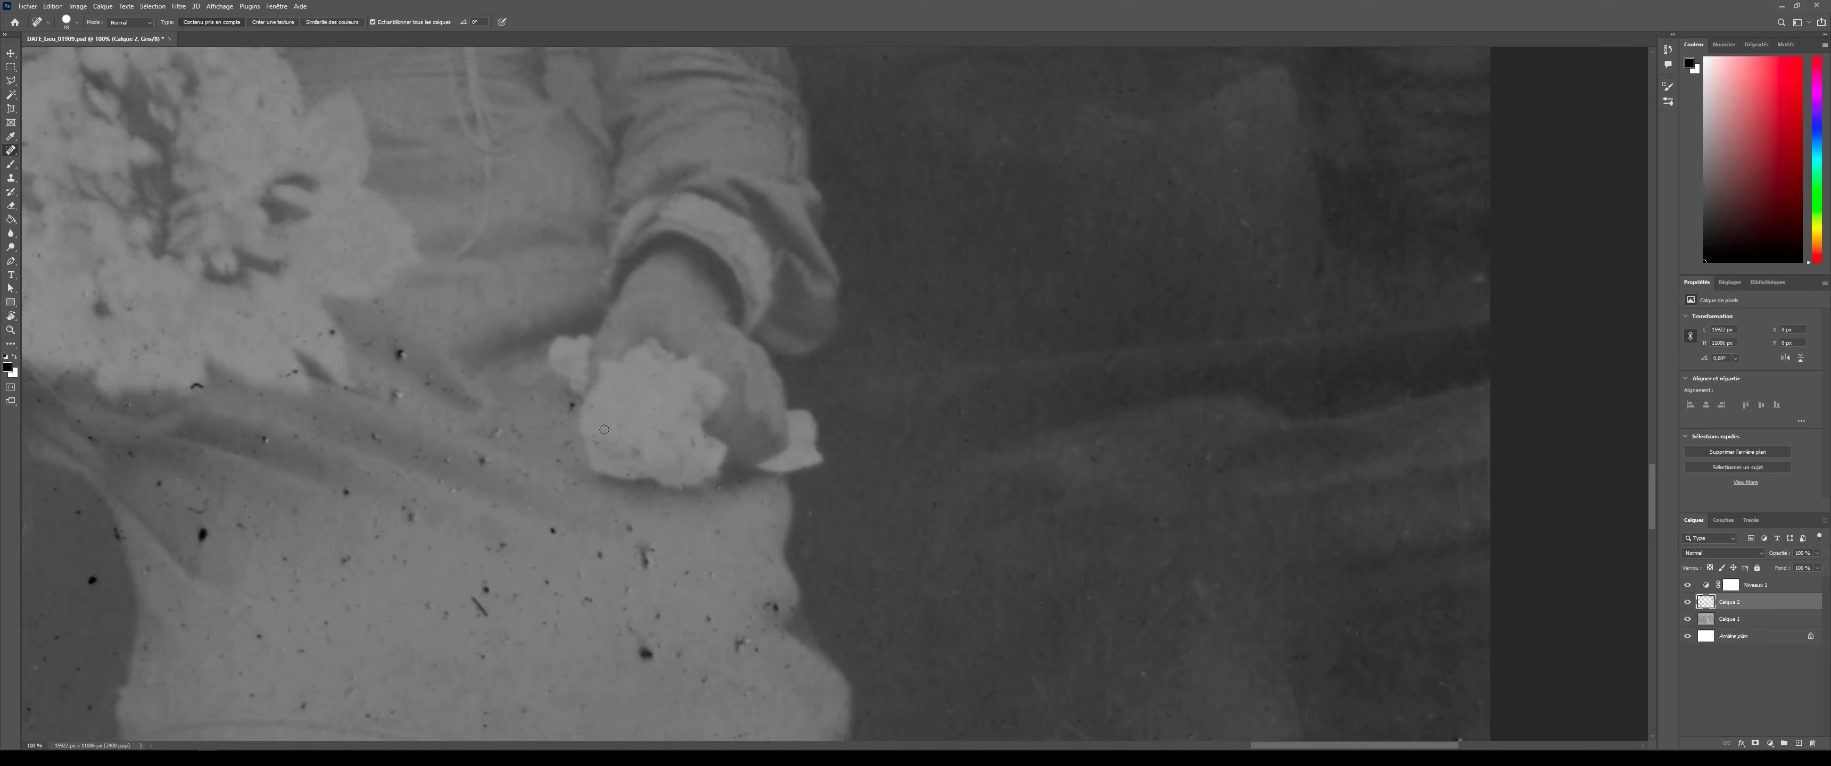
- Heal the dark specks on the light dress below the bouquet, beneath the woman's hand and along the outer hip
{"action": "left_click", "coordinate": [394, 343]}
{"action": "left_click", "coordinate": [133, 299]}
{"action": "left_click", "coordinate": [203, 535]}
{"action": "left_click", "coordinate": [573, 405]}
{"action": "left_click", "coordinate": [740, 645]}
{"action": "left_click", "coordinate": [704, 680]}
{"action": "left_click", "coordinate": [708, 618]}
{"action": "left_click", "coordinate": [679, 656]}
{"action": "left_click", "coordinate": [645, 653]}
{"action": "left_click", "coordinate": [658, 616]}
{"action": "left_click", "coordinate": [631, 593]}
{"action": "left_click", "coordinate": [587, 601]}
- Heal the short diagonal scratch and remaining specks across the front of the light dress and the dark area beside it
{"action": "left_click_drag", "start_coordinate": [473, 599], "coordinate": [486, 615]}
{"action": "left_click", "coordinate": [483, 655]}
{"action": "left_click", "coordinate": [257, 531]}
{"action": "left_click", "coordinate": [317, 628]}
{"action": "left_click", "coordinate": [187, 628]}
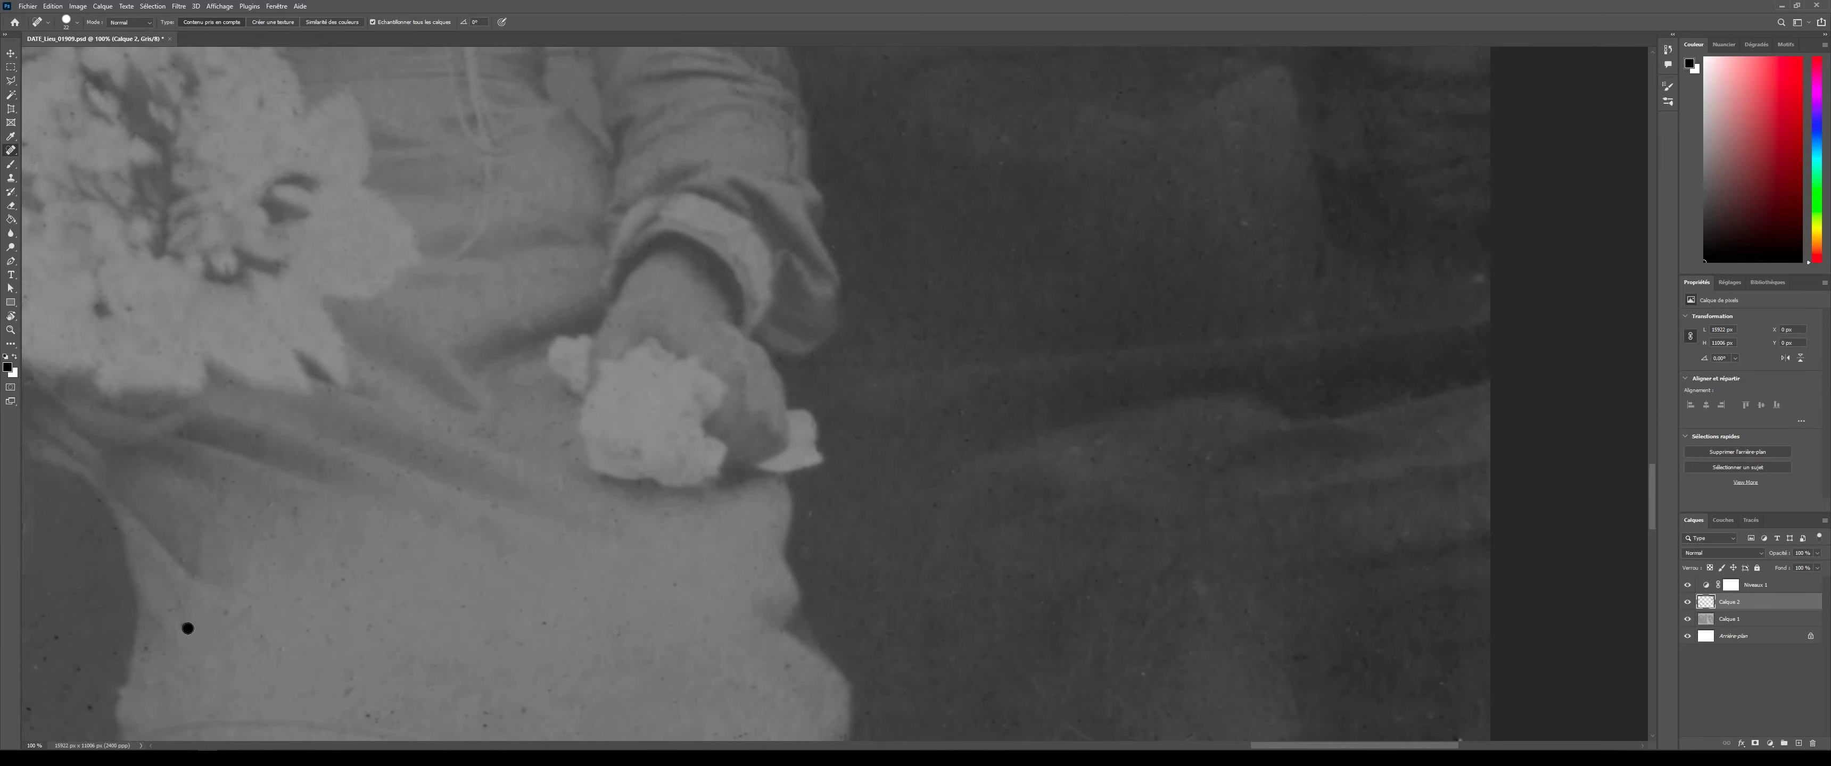
{"action": "left_click", "coordinate": [30, 707]}
{"action": "left_click", "coordinate": [36, 677]}
- Heal the fine scratches and marks on the dark clothing beside the lower part of the light dress, near the photo's outer edge
{"action": "mouse_move", "coordinate": [1023, 732]}
{"action": "left_mouse_down"}
{"action": "mouse_move", "coordinate": [1137, 235]}
{"action": "mouse_move", "coordinate": [1185, 218]}
{"action": "mouse_move", "coordinate": [1060, 246]}
{"action": "left_mouse_up"}
{"action": "left_click", "coordinate": [1313, 263]}
{"action": "left_click_drag", "start_coordinate": [1429, 409], "coordinate": [1448, 419]}
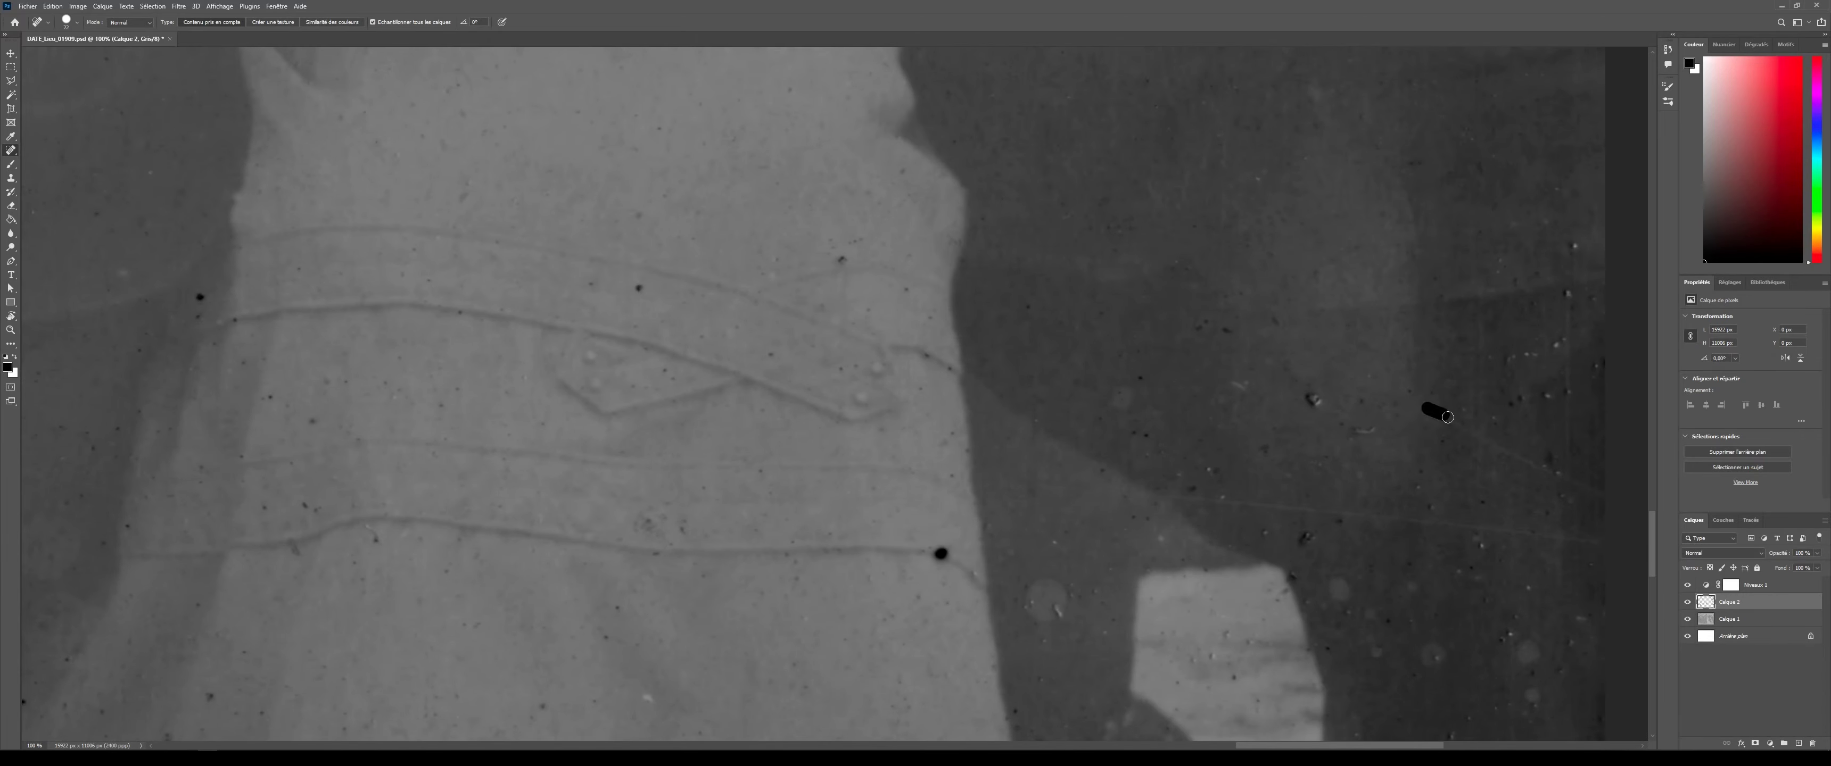
{"action": "left_click_drag", "start_coordinate": [1565, 326], "coordinate": [1563, 340]}
{"action": "left_click_drag", "start_coordinate": [1511, 531], "coordinate": [1453, 527]}
- Enlarge the brush and heal the larger spots on the dark clothing and along the light dress's outer edge
{"action": "key", "text": "bracketright"}
{"action": "key", "text": "bracketright"}
{"action": "left_click", "coordinate": [1313, 400]}
{"action": "left_click", "coordinate": [1201, 326]}
{"action": "left_click", "coordinate": [1228, 504]}
{"action": "left_click", "coordinate": [1305, 538]}
{"action": "left_click", "coordinate": [1293, 579]}
{"action": "left_click", "coordinate": [941, 554]}
{"action": "left_click_drag", "start_coordinate": [1026, 593], "coordinate": [1047, 623]}
{"action": "left_click", "coordinate": [1335, 602]}
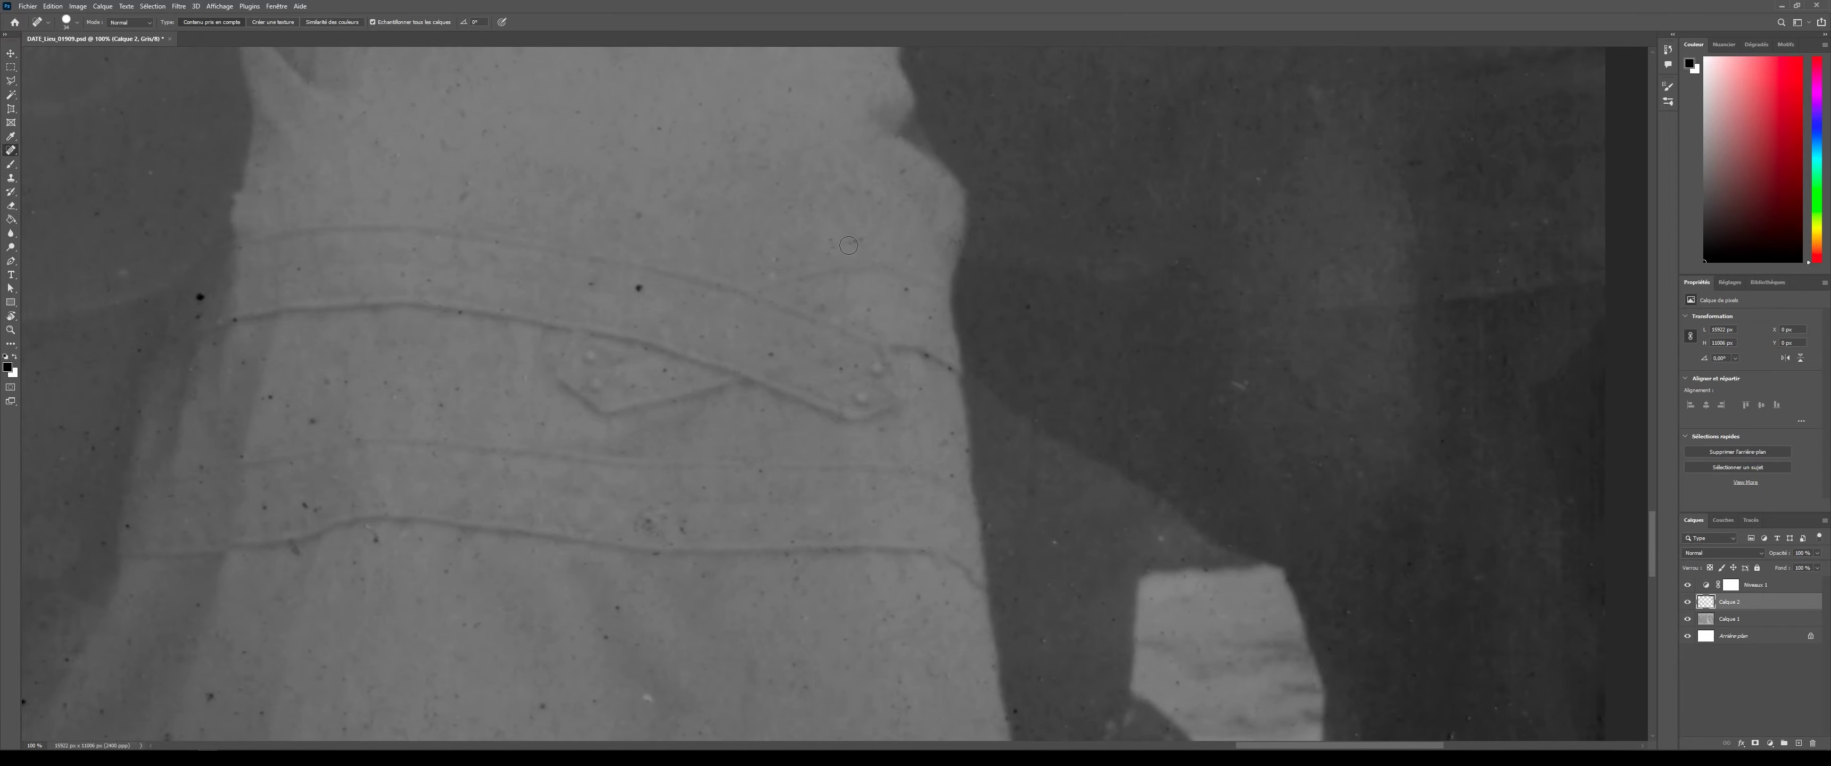
- Heal the specks on the light dress's decorative trim and the dark blotch beside its inner edge
{"action": "left_click_drag", "start_coordinate": [794, 362], "coordinate": [774, 354]}
{"action": "left_click", "coordinate": [200, 297]}
{"action": "left_click", "coordinate": [266, 395]}
- Heal the marks along the dress's lower outer edge, then reduce the brush and heal the specks on the dark trousers
{"action": "mouse_move", "coordinate": [1116, 711]}
{"action": "left_mouse_down"}
{"action": "mouse_move", "coordinate": [731, 406]}
{"action": "mouse_move", "coordinate": [976, 342]}
{"action": "left_mouse_up"}
{"action": "left_click", "coordinate": [896, 205]}
{"action": "key", "text": "bracketleft"}
{"action": "key", "text": "bracketleft"}
{"action": "left_click", "coordinate": [1121, 384]}
{"action": "left_click", "coordinate": [1299, 346]}
{"action": "left_click", "coordinate": [1356, 277]}
- Heal the specks on the dark shoe and the patch of ground between it and the dress with a smaller brush
{"action": "mouse_move", "coordinate": [1370, 466]}
{"action": "left_mouse_down"}
{"action": "mouse_move", "coordinate": [1307, 358]}
{"action": "mouse_move", "coordinate": [986, 250]}
{"action": "left_mouse_up"}
{"action": "scroll", "coordinate": [985, 250], "scroll_direction": "up", "scroll_amount": 1}
{"action": "key", "text": "bracketleft"}
{"action": "left_click", "coordinate": [939, 620]}
{"action": "left_click", "coordinate": [708, 373]}
{"action": "left_click", "coordinate": [623, 461]}
{"action": "left_click", "coordinate": [513, 294]}
{"action": "left_click_drag", "start_coordinate": [358, 379], "coordinate": [379, 369]}
{"action": "left_click", "coordinate": [427, 544]}
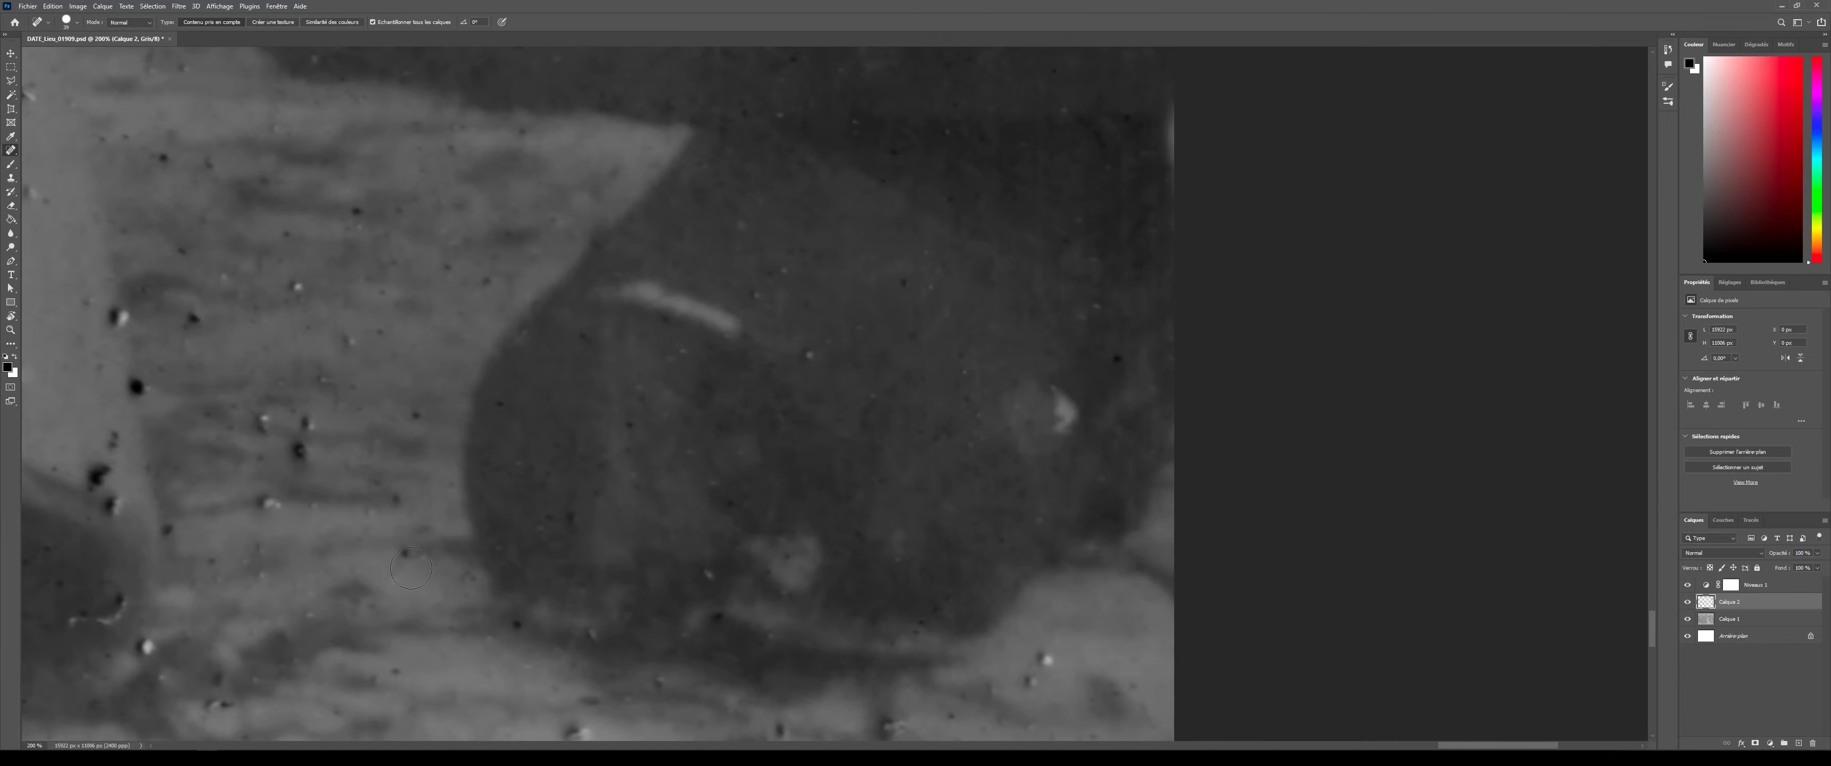
- Heal the black and white spots along the light dress's hem and in the dark shadow beneath it
{"action": "key", "text": "ctrl+minus"}
{"action": "key", "text": "ctrl+minus"}
{"action": "key", "text": "ctrl+plus"}
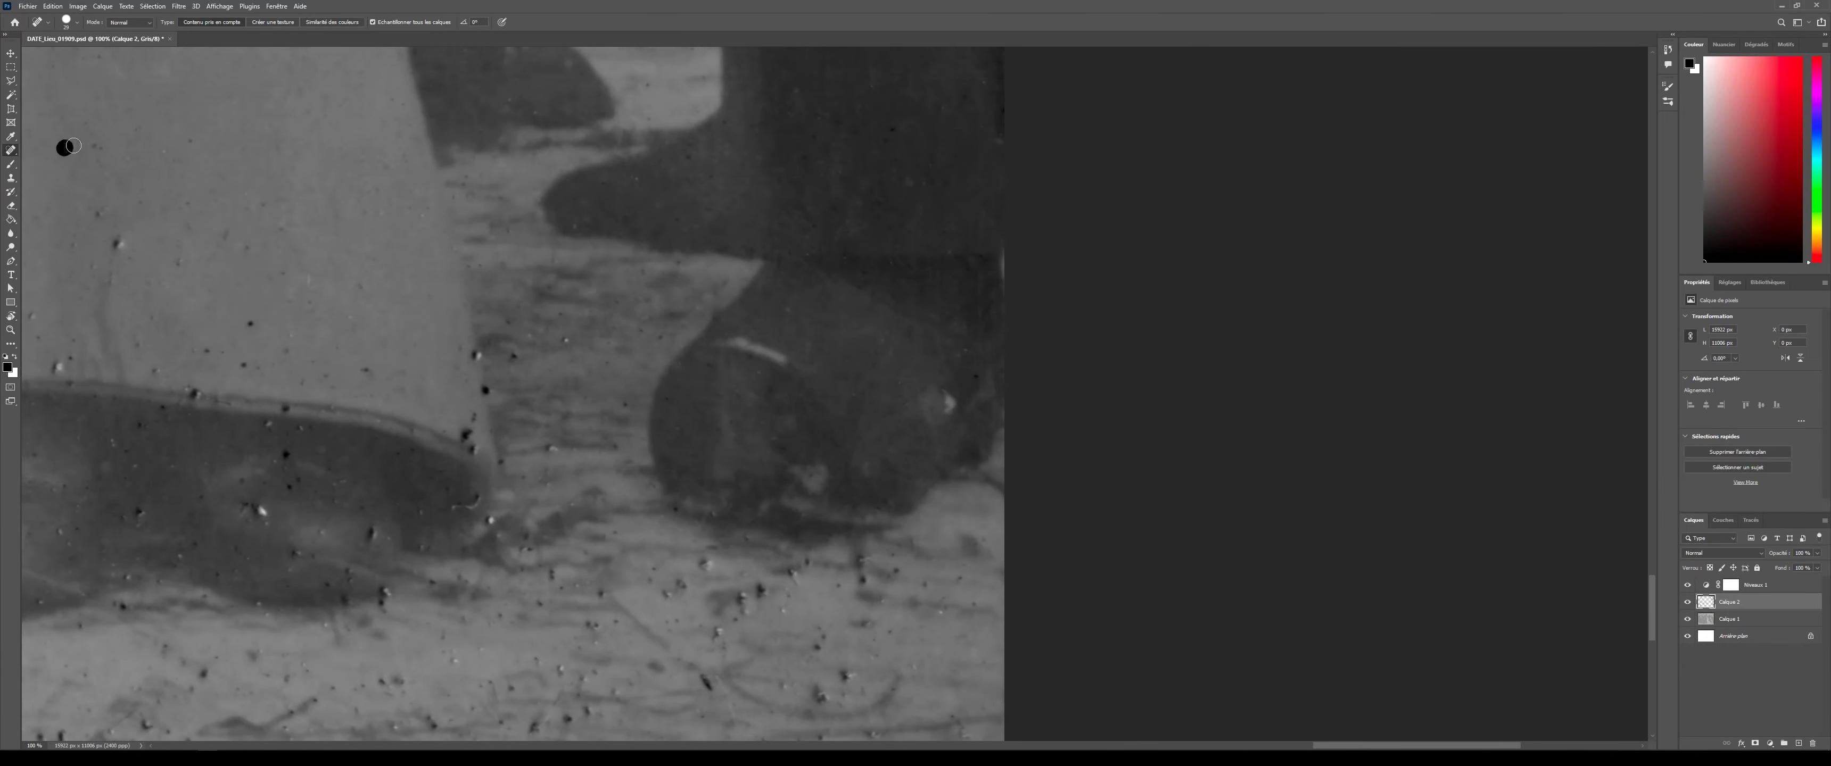
{"action": "left_click", "coordinate": [476, 355]}
{"action": "left_click", "coordinate": [485, 390]}
{"action": "left_click_drag", "start_coordinate": [466, 432], "coordinate": [473, 449]}
{"action": "left_click", "coordinate": [371, 534]}
{"action": "left_click_drag", "start_coordinate": [244, 506], "coordinate": [263, 516]}
{"action": "key", "text": "bracketleft"}
{"action": "left_click", "coordinate": [286, 409]}
{"action": "left_click", "coordinate": [250, 324]}
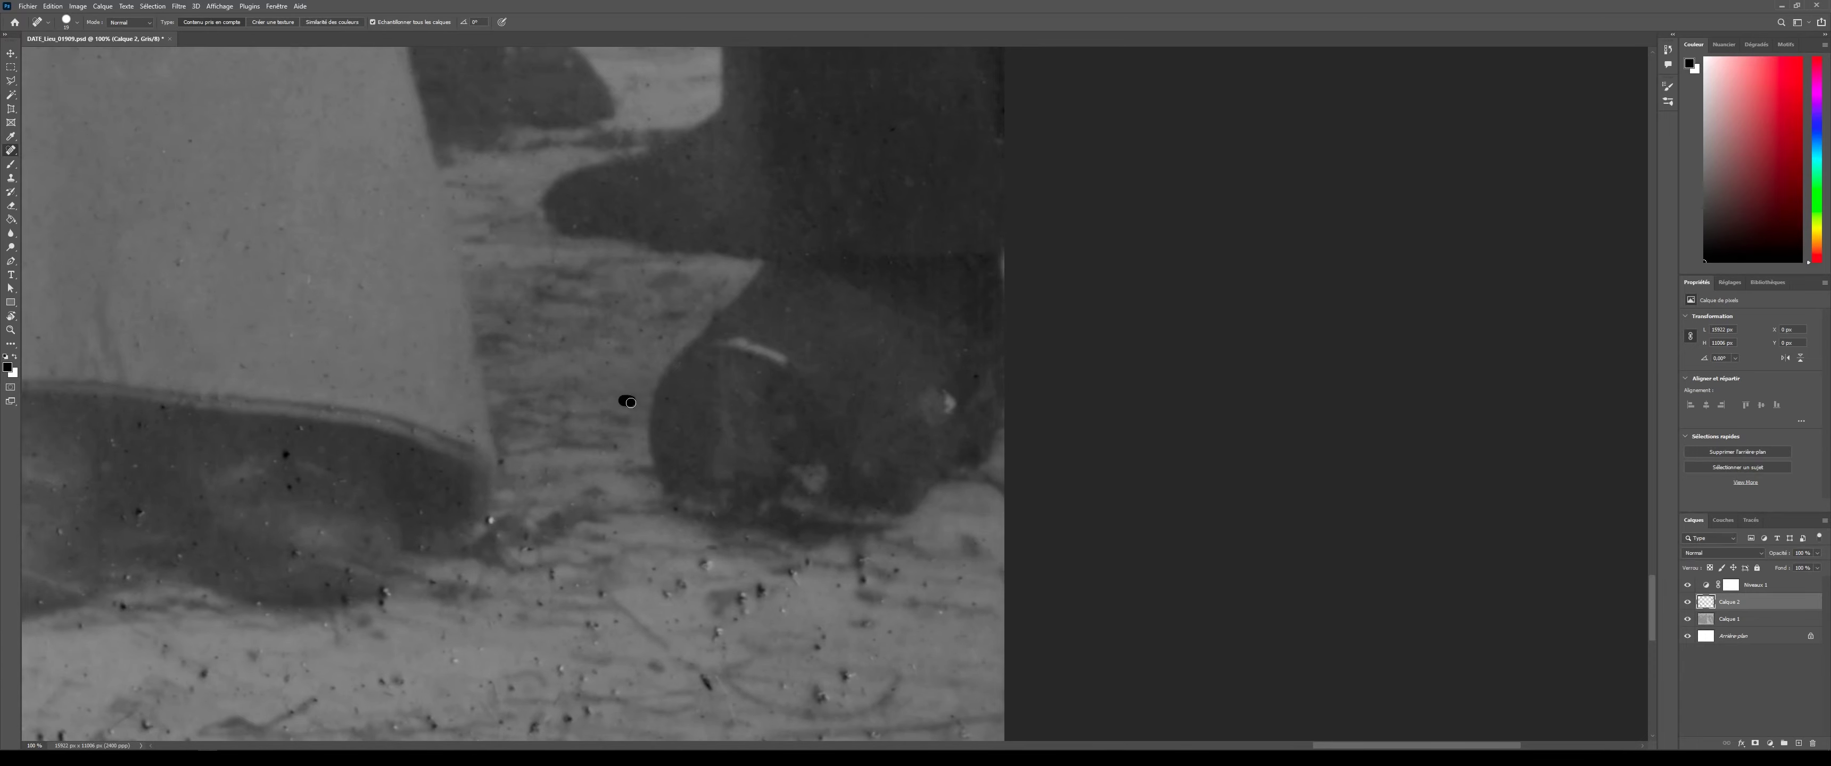
- Heal the specks on the ground just in front of the dark shoe
{"action": "left_click", "coordinate": [706, 565]}
{"action": "left_click", "coordinate": [678, 588]}
{"action": "left_click", "coordinate": [708, 648]}
{"action": "left_click", "coordinate": [742, 605]}
{"action": "left_click", "coordinate": [761, 593]}
{"action": "left_click", "coordinate": [943, 608]}
- Heal the specks and pale blotches on the ground along the photo's lower edge and the marks around the dress hem
{"action": "left_click_drag", "start_coordinate": [218, 738], "coordinate": [260, 349]}
{"action": "key", "text": "ctrl+minus"}
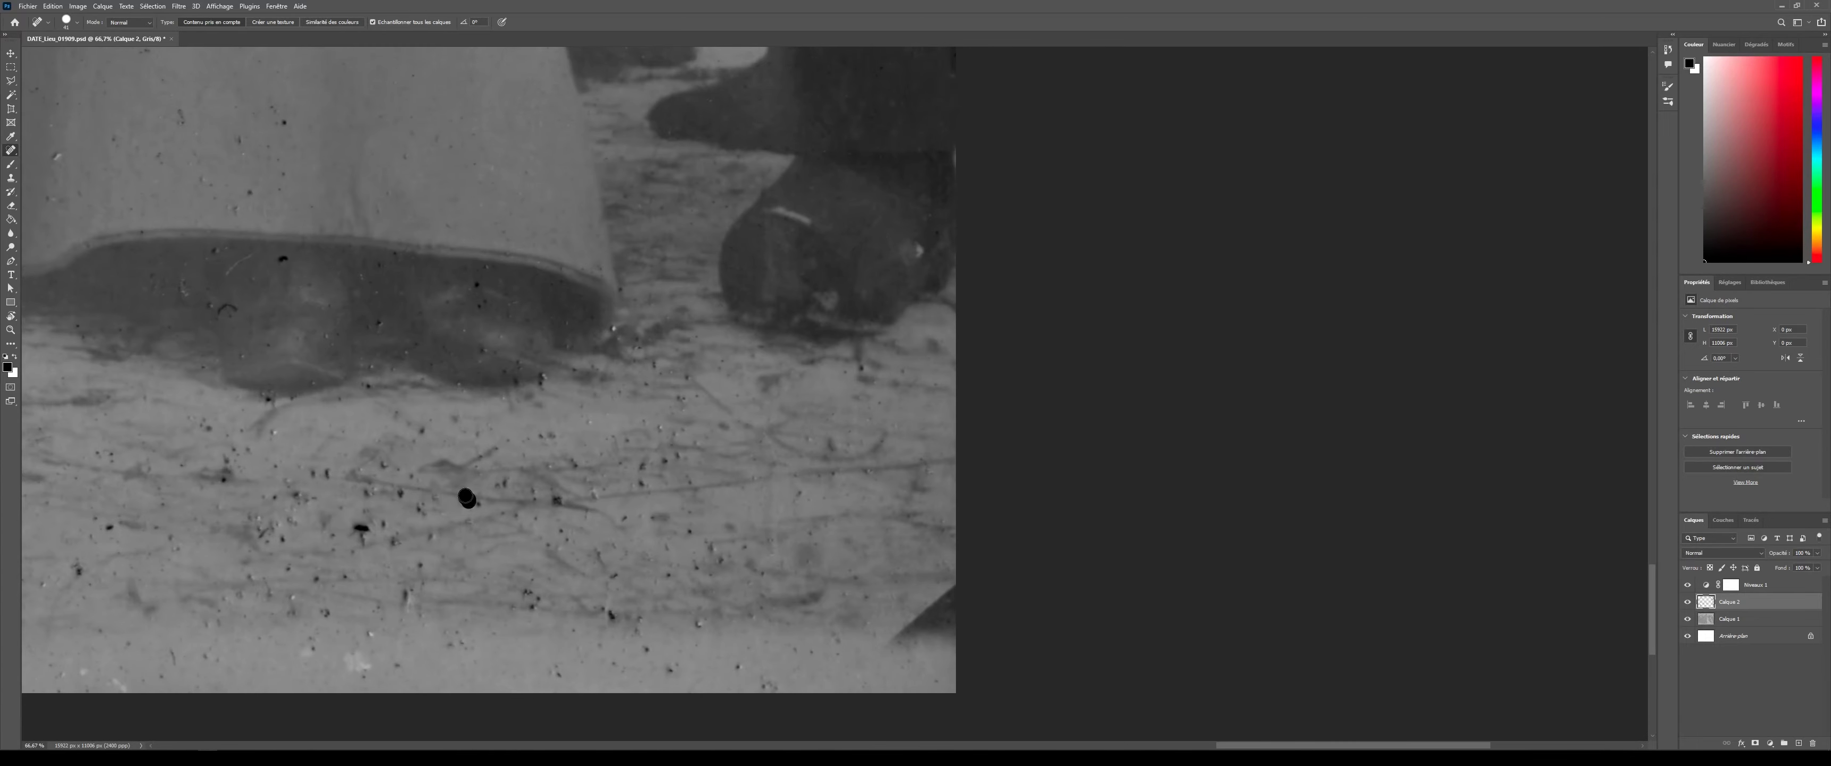
{"action": "left_click", "coordinate": [466, 497]}
{"action": "left_click", "coordinate": [714, 544]}
{"action": "left_click", "coordinate": [358, 662]}
{"action": "left_click", "coordinate": [251, 578]}
{"action": "left_click", "coordinate": [110, 528]}
{"action": "left_click", "coordinate": [266, 210]}
{"action": "left_click", "coordinate": [234, 140]}
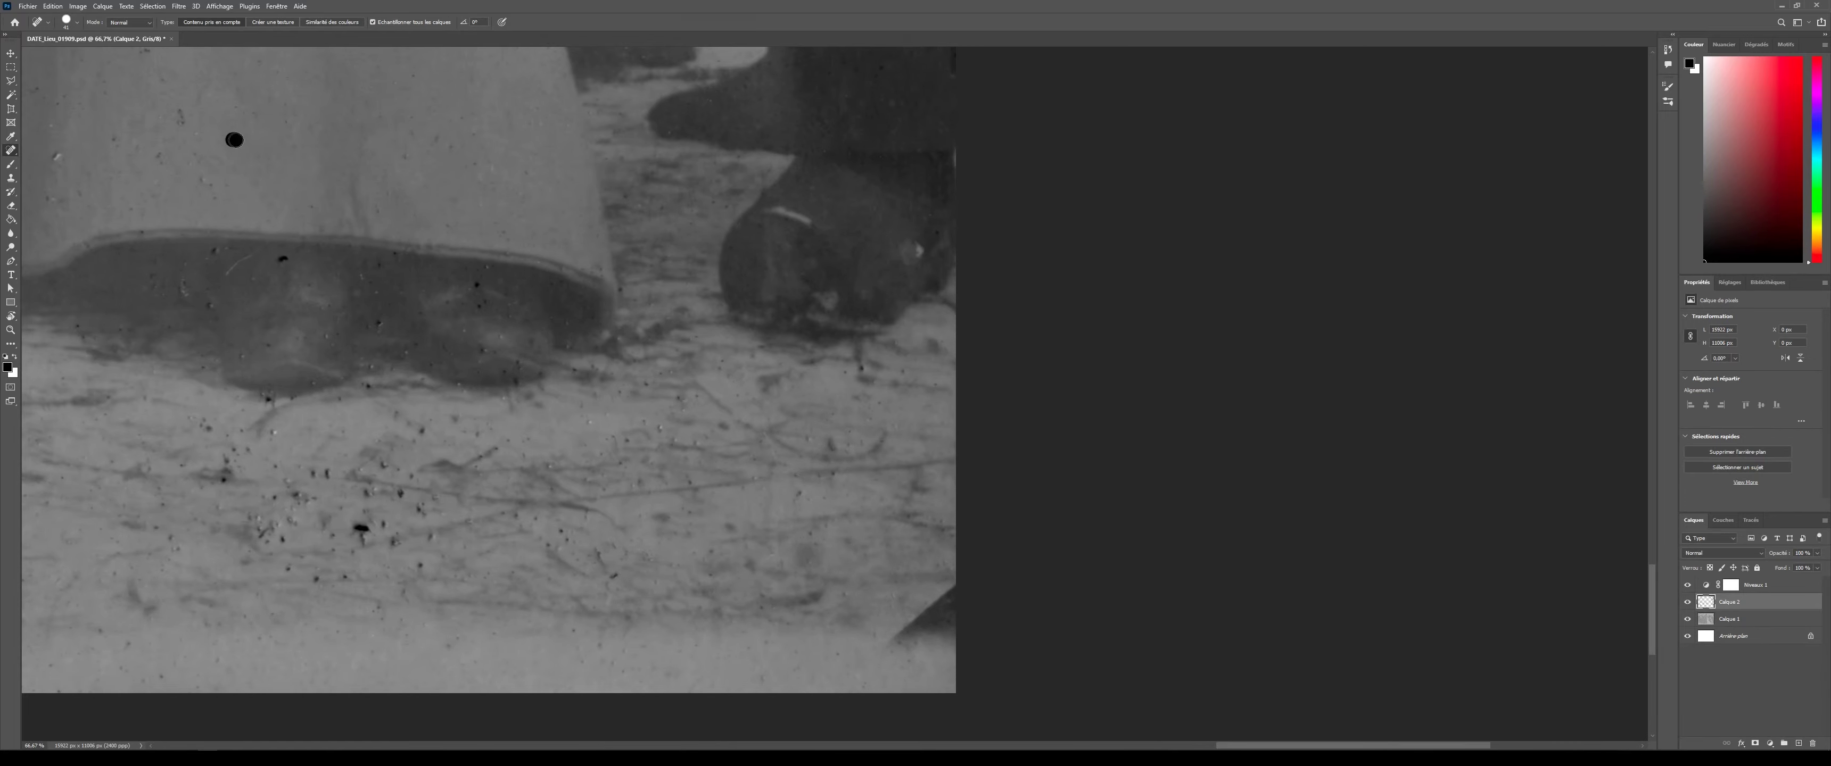
- Reduce the brush size and heal the cluster of small specks on the ground below the dress hem
{"action": "key", "text": "bracketleft"}
{"action": "key", "text": "bracketleft"}
{"action": "left_click", "coordinate": [666, 432]}
{"action": "left_click", "coordinate": [680, 399]}
{"action": "left_click", "coordinate": [384, 462]}
{"action": "left_click", "coordinate": [435, 502]}
{"action": "left_click", "coordinate": [562, 537]}
{"action": "left_click", "coordinate": [361, 528]}
{"action": "left_click", "coordinate": [380, 524]}
- Reduce the brush and heal the specks on the neighbouring light skirt's corner and the ground around it
{"action": "left_click_drag", "start_coordinate": [380, 523], "coordinate": [757, 728]}
{"action": "key", "text": "bracketleft"}
{"action": "left_click", "coordinate": [161, 197]}
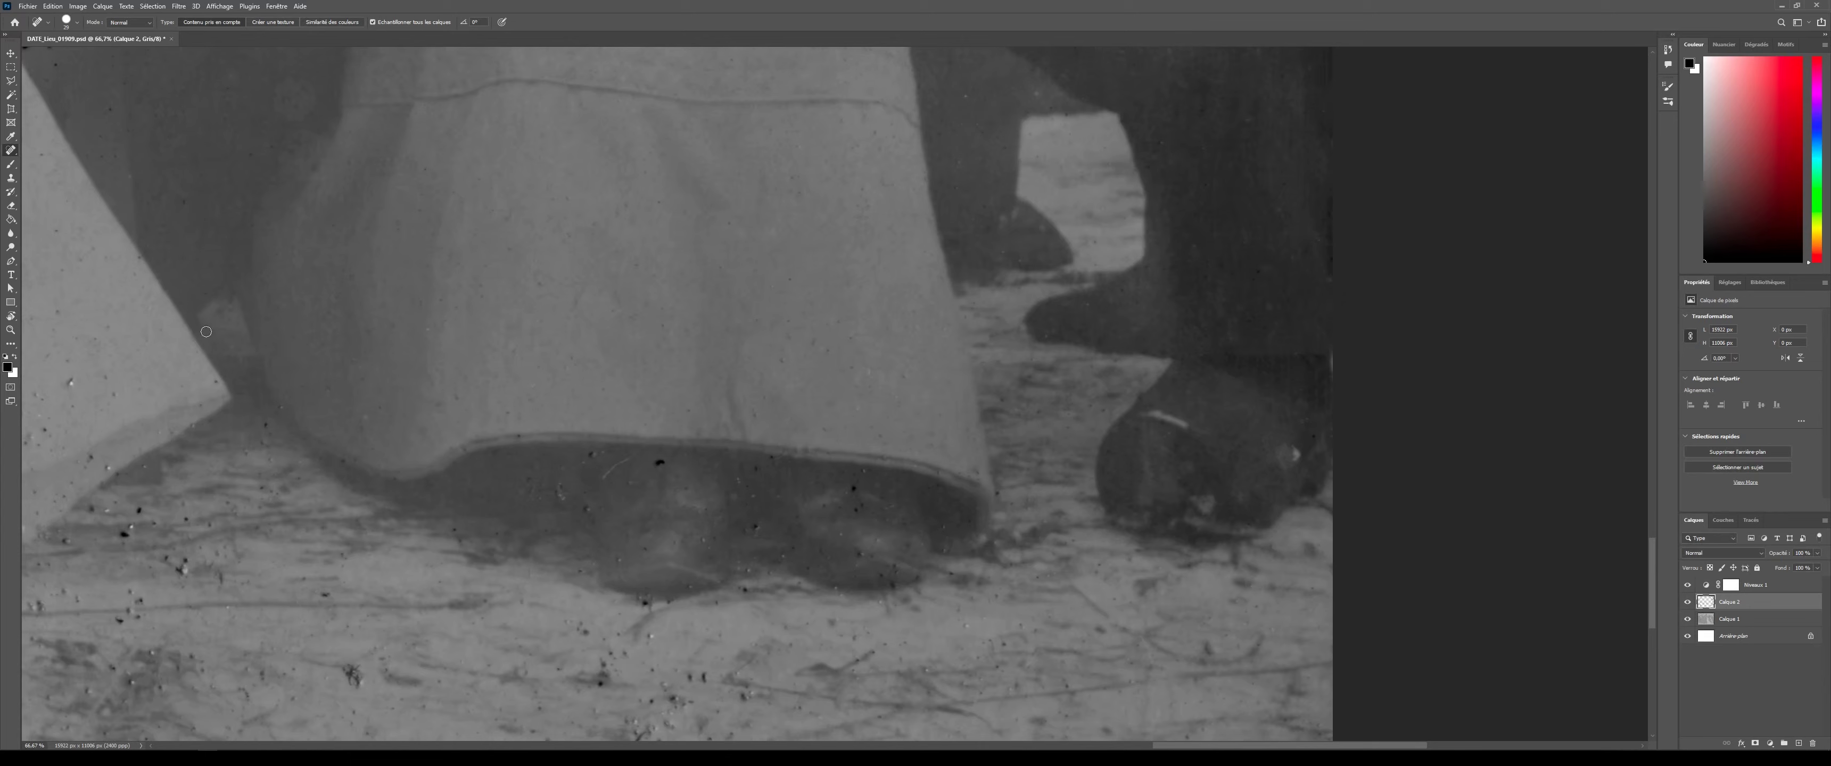
{"action": "left_click", "coordinate": [139, 510]}
{"action": "left_click", "coordinate": [125, 535]}
{"action": "left_click", "coordinate": [93, 509]}
{"action": "left_click", "coordinate": [66, 542]}
{"action": "left_click", "coordinate": [108, 468]}
{"action": "left_click", "coordinate": [66, 381]}
{"action": "scroll", "coordinate": [639, 703], "scroll_direction": "down", "scroll_amount": 4}
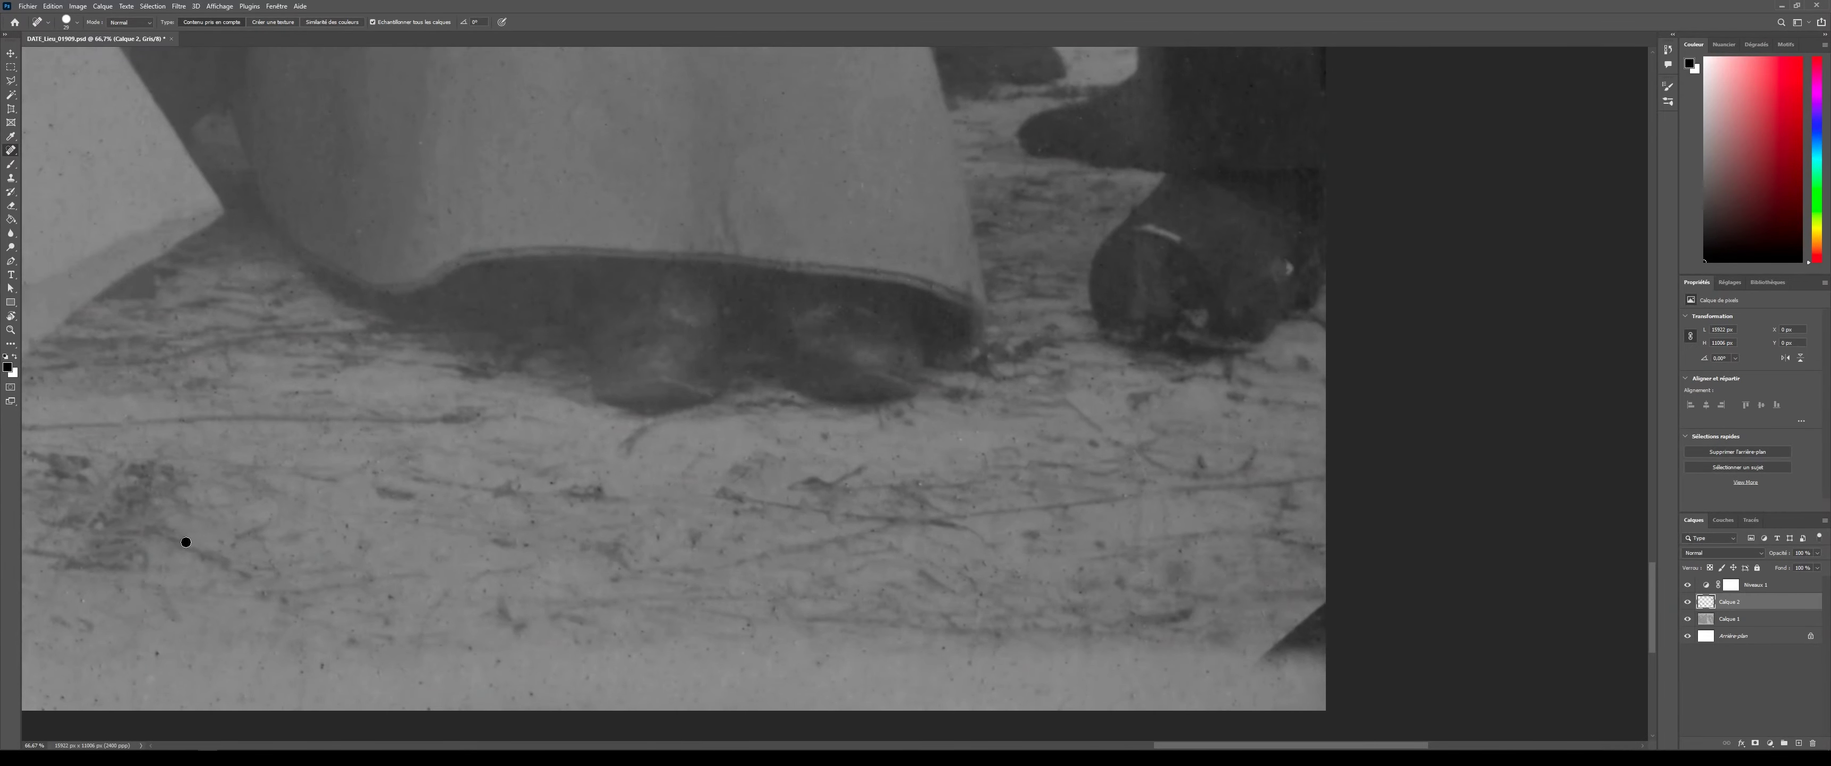
- Reduce the brush and heal the specks near the hand beside the seated young woman and on her face and forehead
{"action": "scroll", "coordinate": [186, 542], "scroll_direction": "up", "scroll_amount": 15}
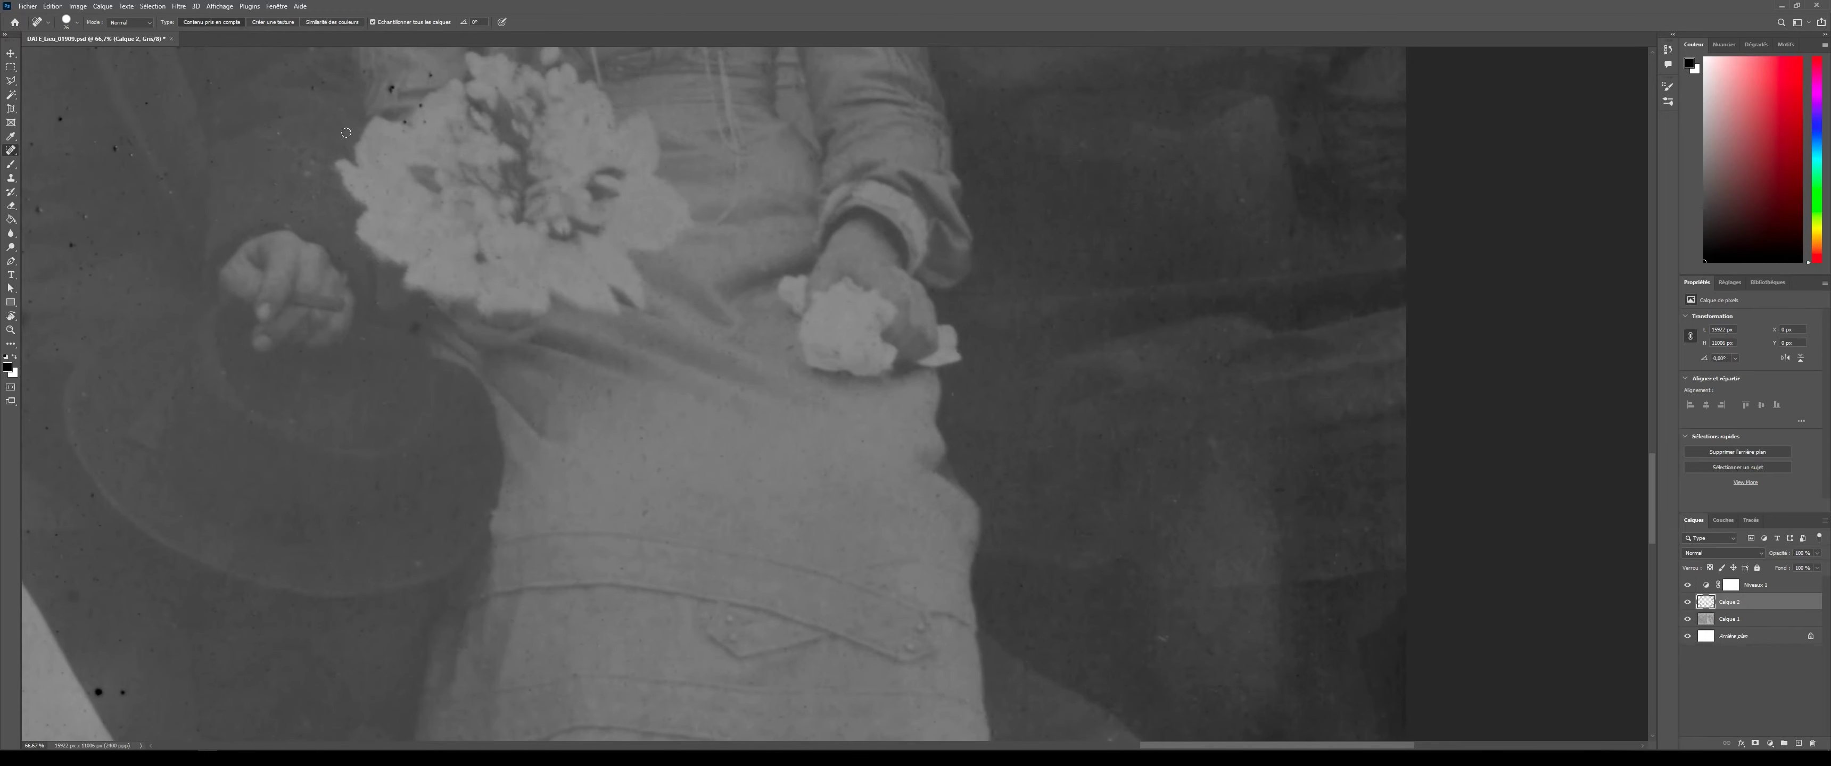
{"action": "scroll", "coordinate": [346, 131], "scroll_direction": "up", "scroll_amount": 8}
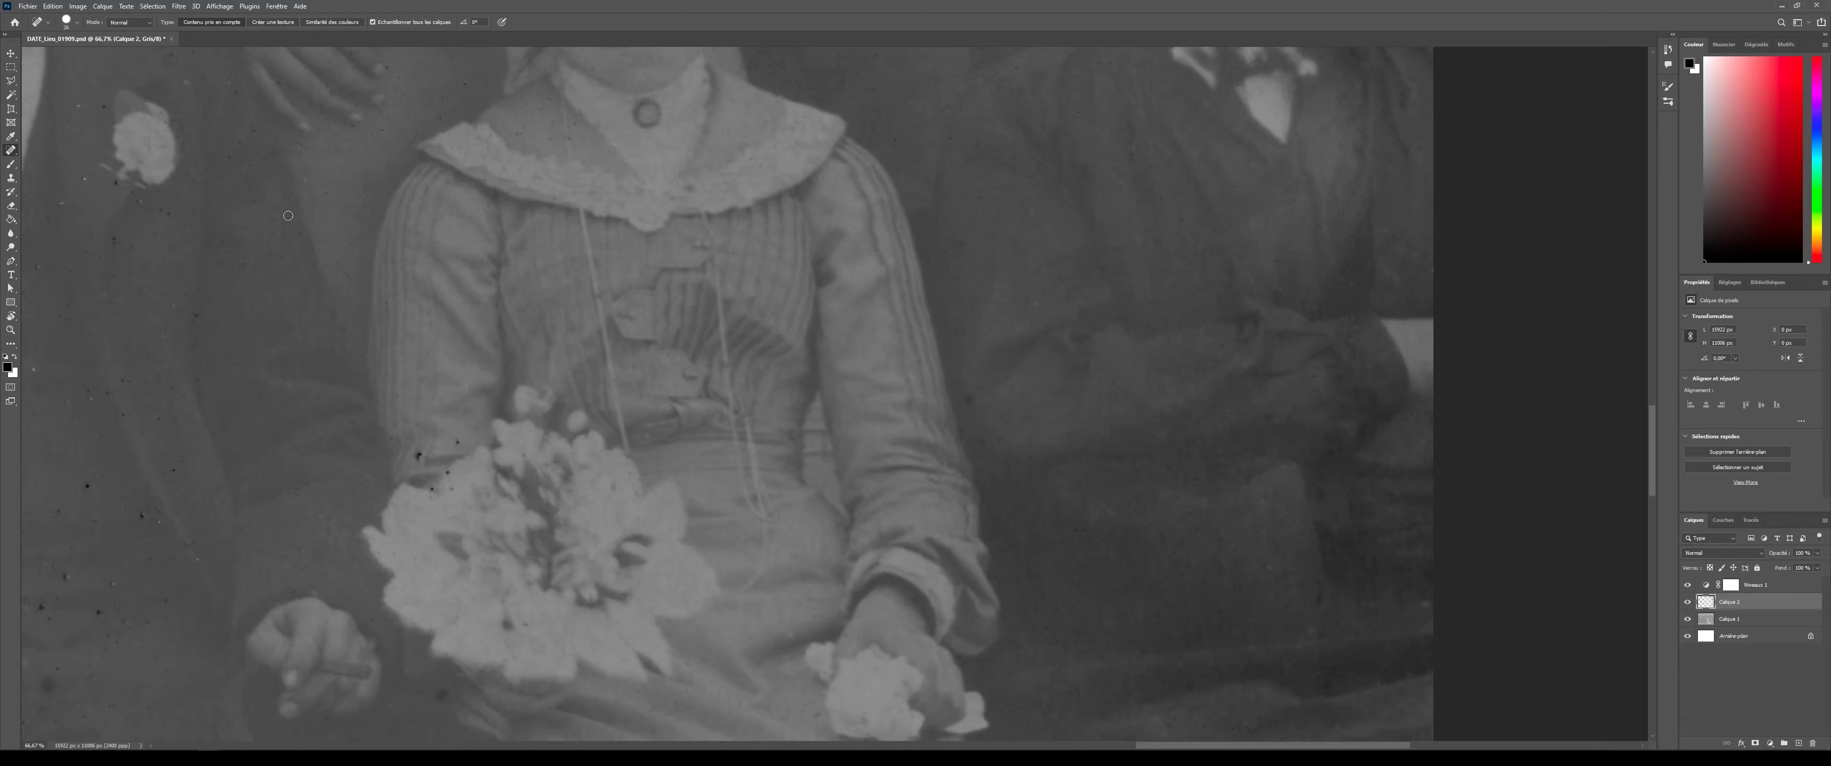
{"action": "scroll", "coordinate": [455, 491], "scroll_direction": "up", "scroll_amount": 8}
{"action": "scroll", "coordinate": [455, 492], "scroll_direction": "right", "scroll_amount": 2}
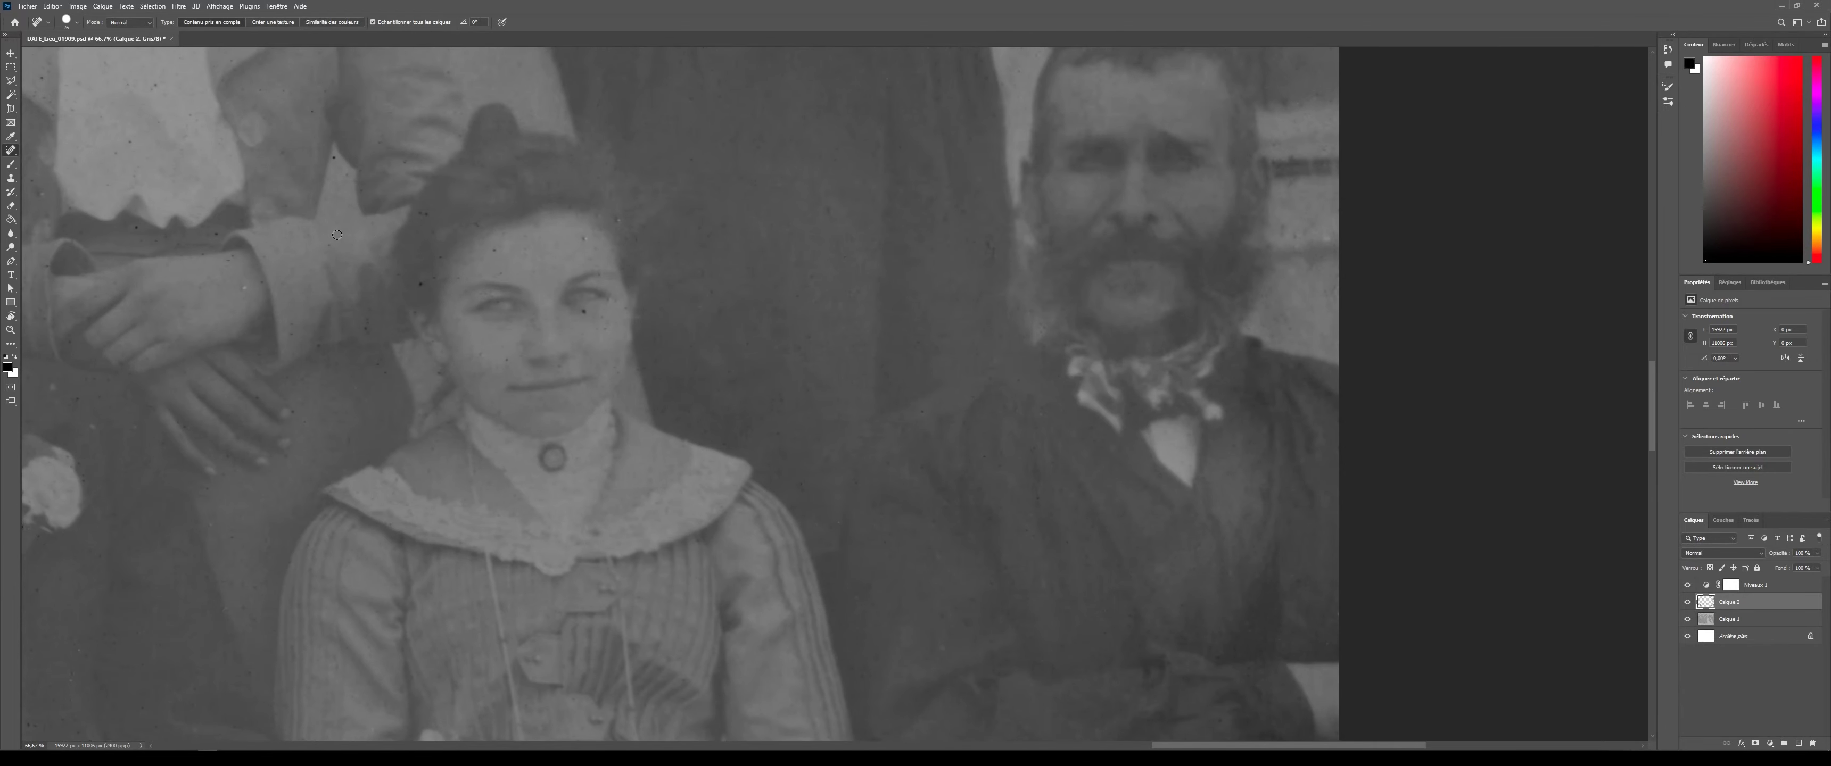
{"action": "scroll", "coordinate": [220, 377], "scroll_direction": "up", "scroll_amount": 2}
{"action": "key", "text": "bracketleft"}
{"action": "key", "text": "bracketleft"}
{"action": "key", "text": "bracketleft"}
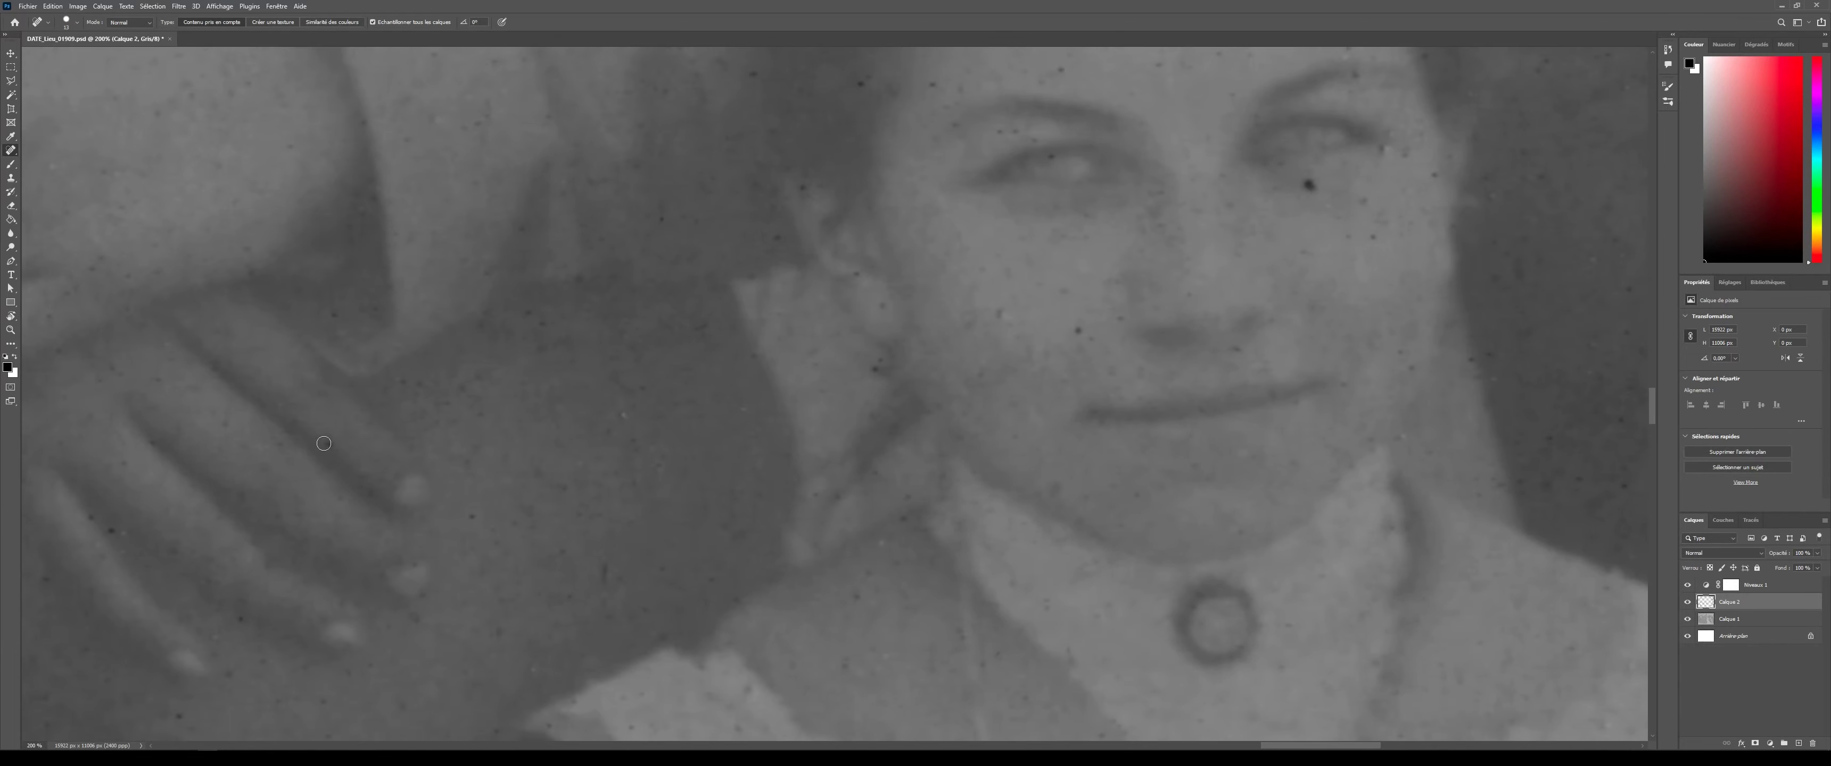
{"action": "left_click_drag", "start_coordinate": [121, 274], "coordinate": [131, 275]}
{"action": "left_click_drag", "start_coordinate": [775, 229], "coordinate": [494, 307]}
{"action": "left_click", "coordinate": [494, 310]}
{"action": "left_click_drag", "start_coordinate": [1121, 513], "coordinate": [1123, 666]}
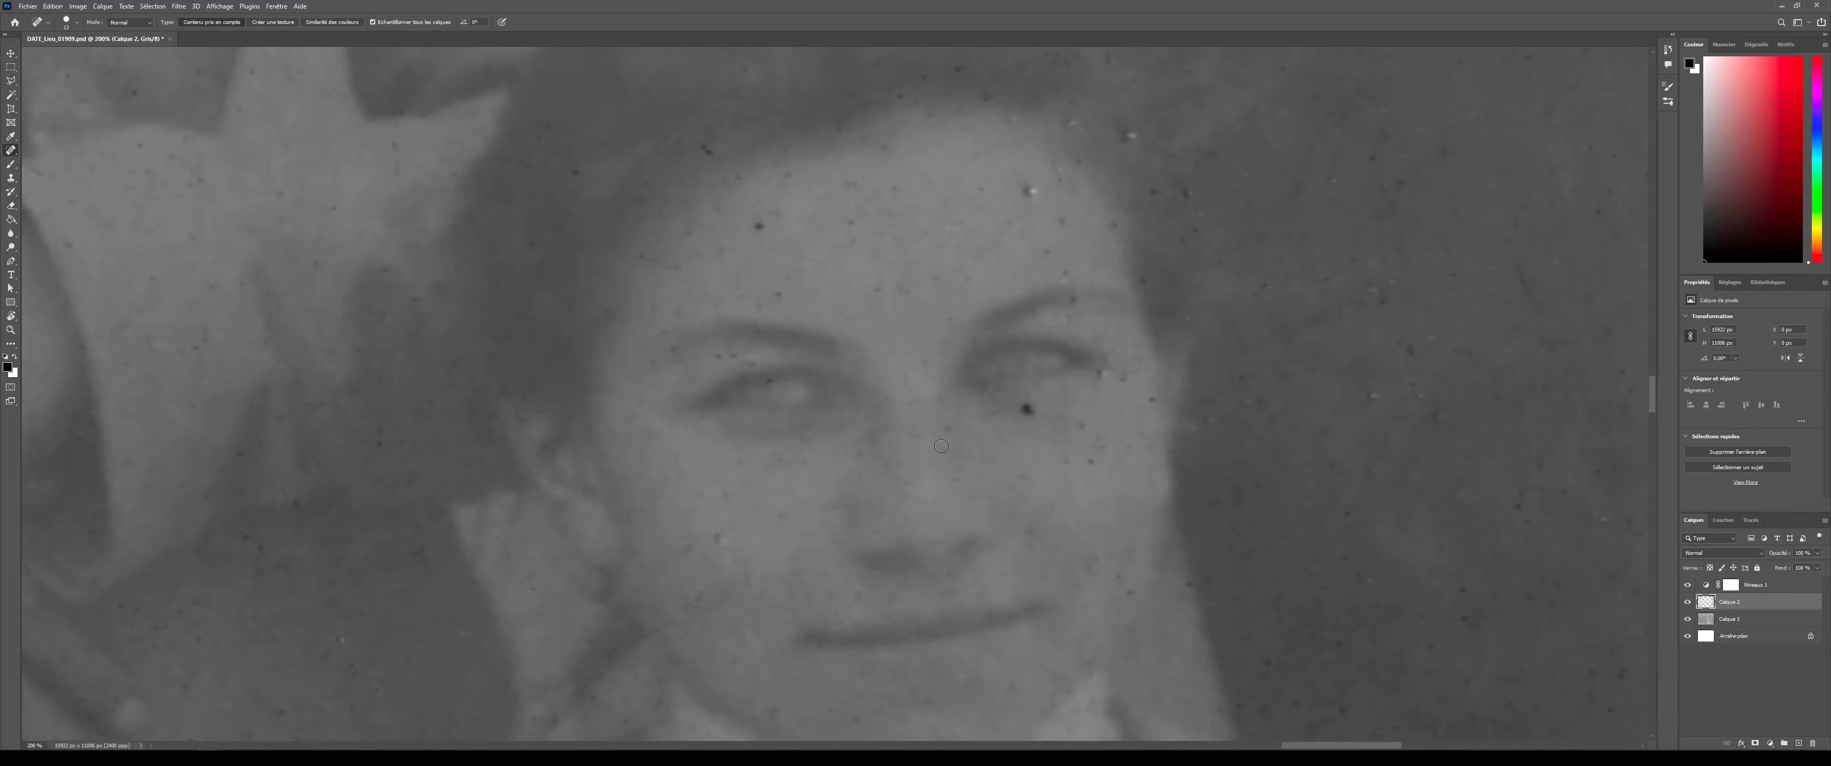
{"action": "left_click", "coordinate": [1030, 190]}
{"action": "left_click_drag", "start_coordinate": [569, 207], "coordinate": [552, 466]}
- Enlarge the brush and heal the marks around the standing woman in the light jacket and the area above her
{"action": "key", "text": "ctrl+minus"}
{"action": "key", "text": "ctrl+minus"}
{"action": "key", "text": "bracketright"}
{"action": "key", "text": "bracketright"}
{"action": "key", "text": "bracketright"}
{"action": "key", "text": "bracketright"}
{"action": "left_click_drag", "start_coordinate": [816, 126], "coordinate": [791, 338]}
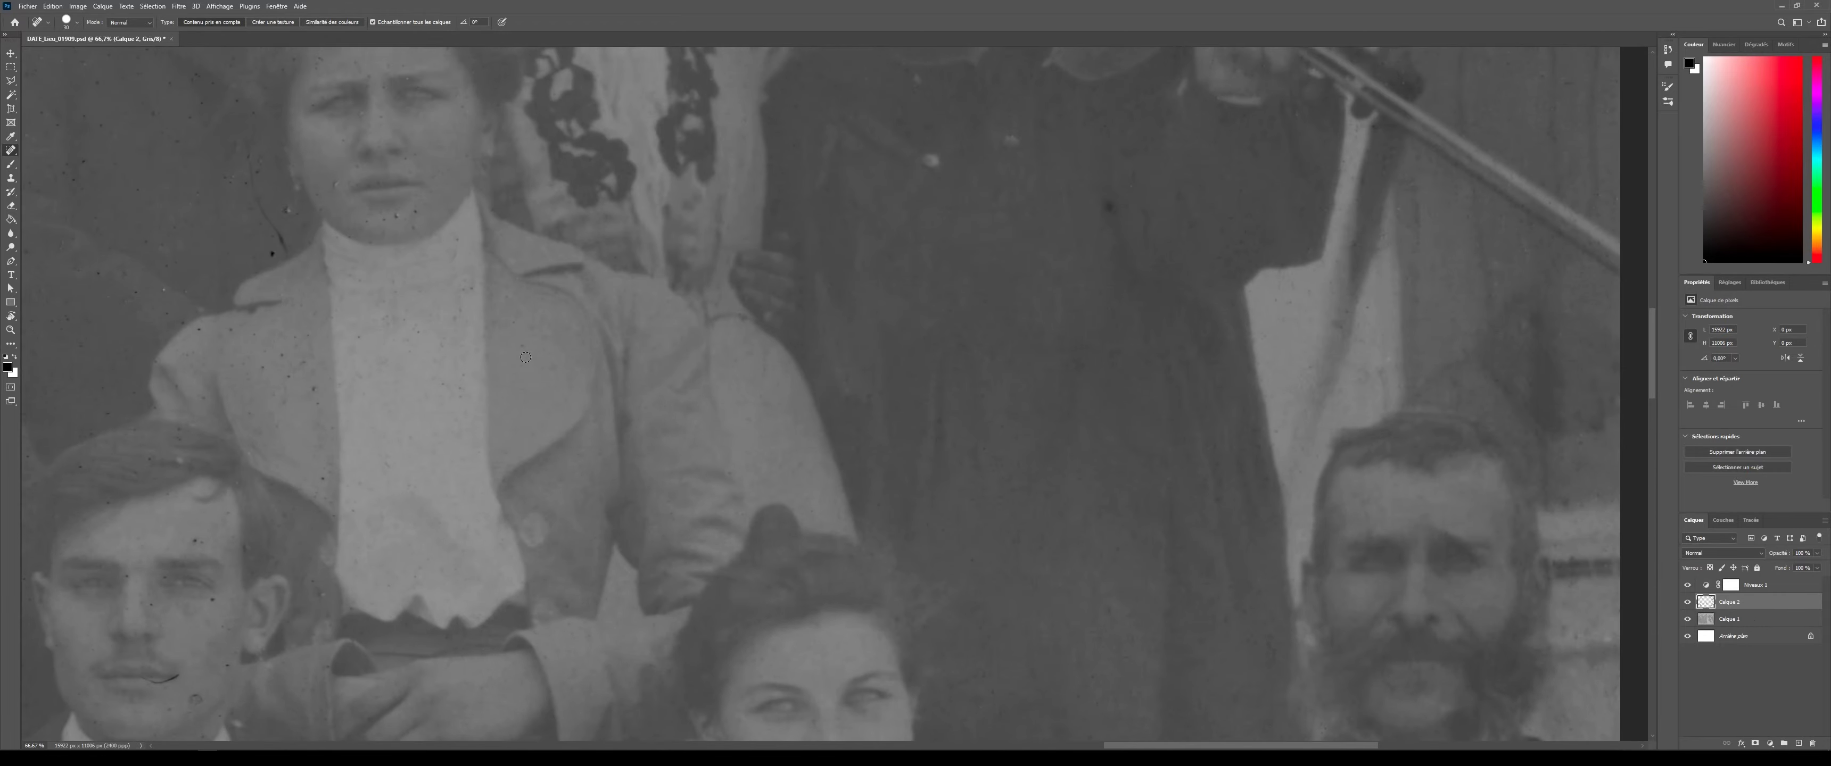
{"action": "left_click_drag", "start_coordinate": [462, 377], "coordinate": [462, 399]}
{"action": "left_click", "coordinate": [459, 308]}
{"action": "left_click_drag", "start_coordinate": [459, 308], "coordinate": [541, 625]}
{"action": "left_click", "coordinate": [747, 336]}
{"action": "left_click", "coordinate": [681, 234]}
{"action": "left_click", "coordinate": [509, 479]}
- Heal the dark spots on the plain background near the photo's upper edge, above the standing men
{"action": "left_click", "coordinate": [177, 227]}
{"action": "left_click", "coordinate": [234, 214]}
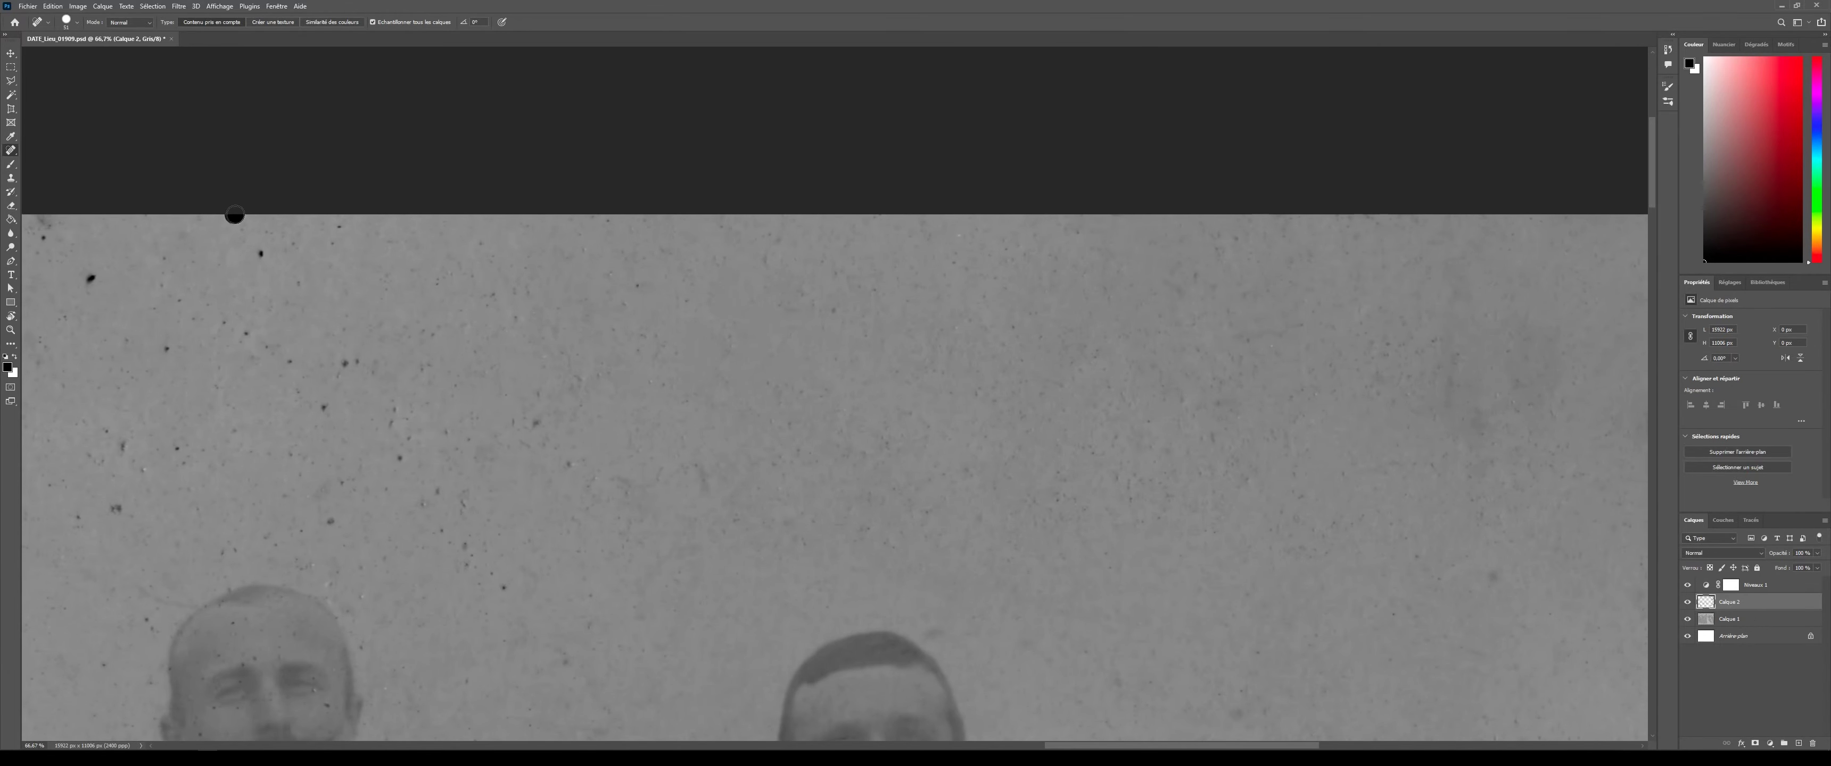
{"action": "mouse_move", "coordinate": [234, 625]}
{"action": "left_mouse_down"}
{"action": "mouse_move", "coordinate": [750, 102]}
{"action": "mouse_move", "coordinate": [341, 667]}
{"action": "left_mouse_up"}
{"action": "key", "text": "ctrl+plus"}
{"action": "left_click", "coordinate": [677, 368]}
{"action": "left_click", "coordinate": [625, 430]}
{"action": "left_click", "coordinate": [504, 322]}
{"action": "left_click", "coordinate": [276, 238]}
{"action": "left_click", "coordinate": [135, 190]}
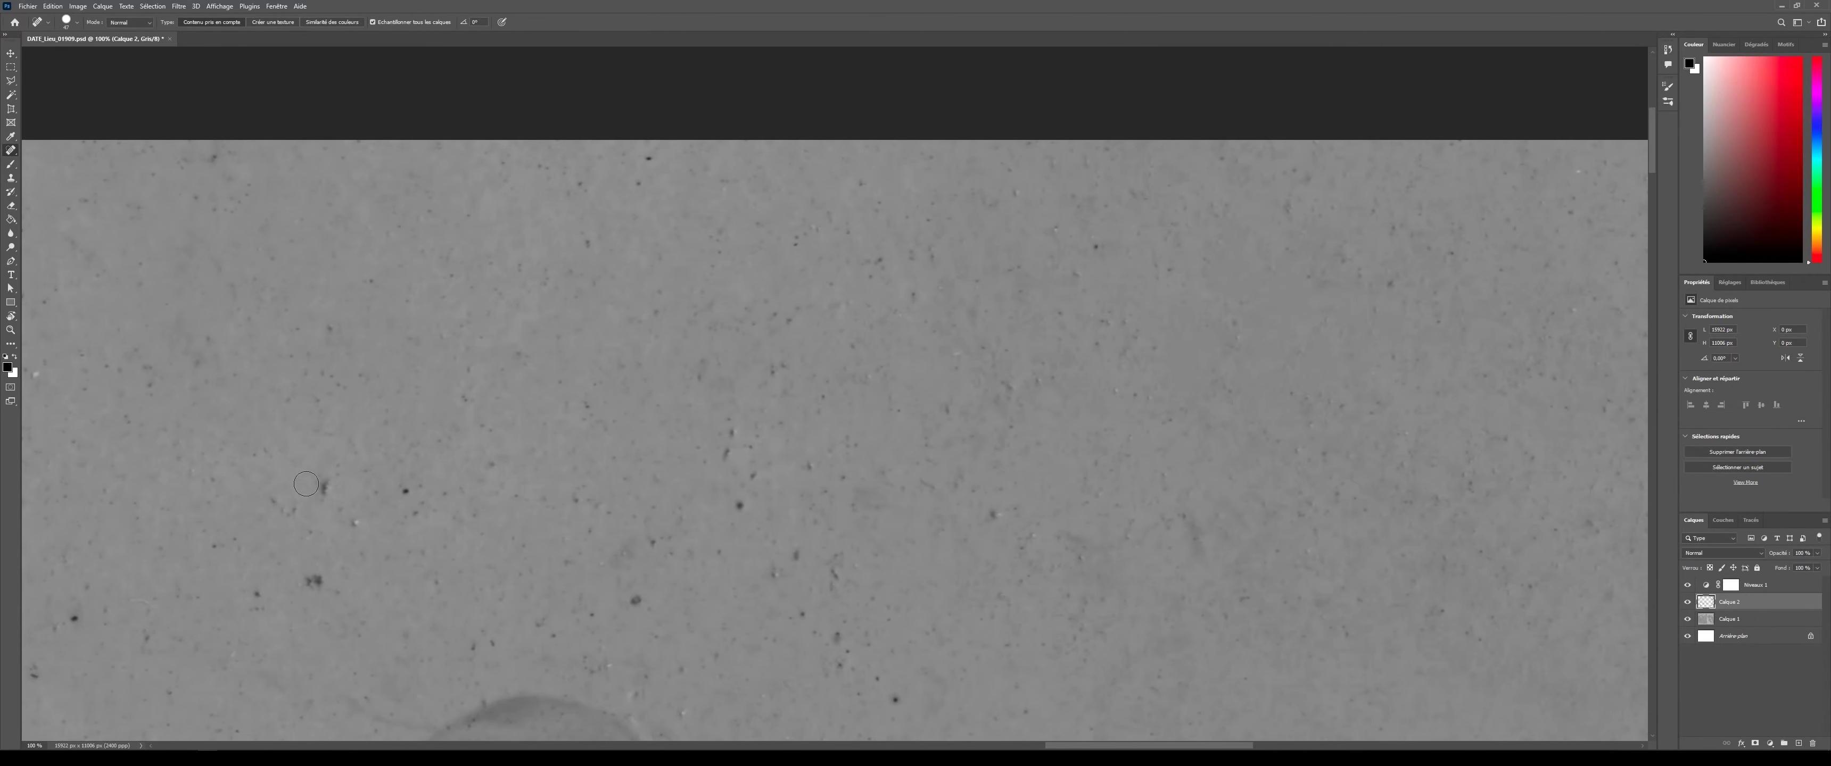
- Heal the remaining dark specks across the plain background just above the moustached man's head
{"action": "left_click", "coordinate": [134, 608]}
{"action": "left_click", "coordinate": [457, 496]}
{"action": "left_click", "coordinate": [731, 425]}
{"action": "left_click", "coordinate": [573, 558]}
{"action": "left_click", "coordinate": [828, 639]}
{"action": "left_click", "coordinate": [995, 597]}
{"action": "left_click", "coordinate": [875, 267]}
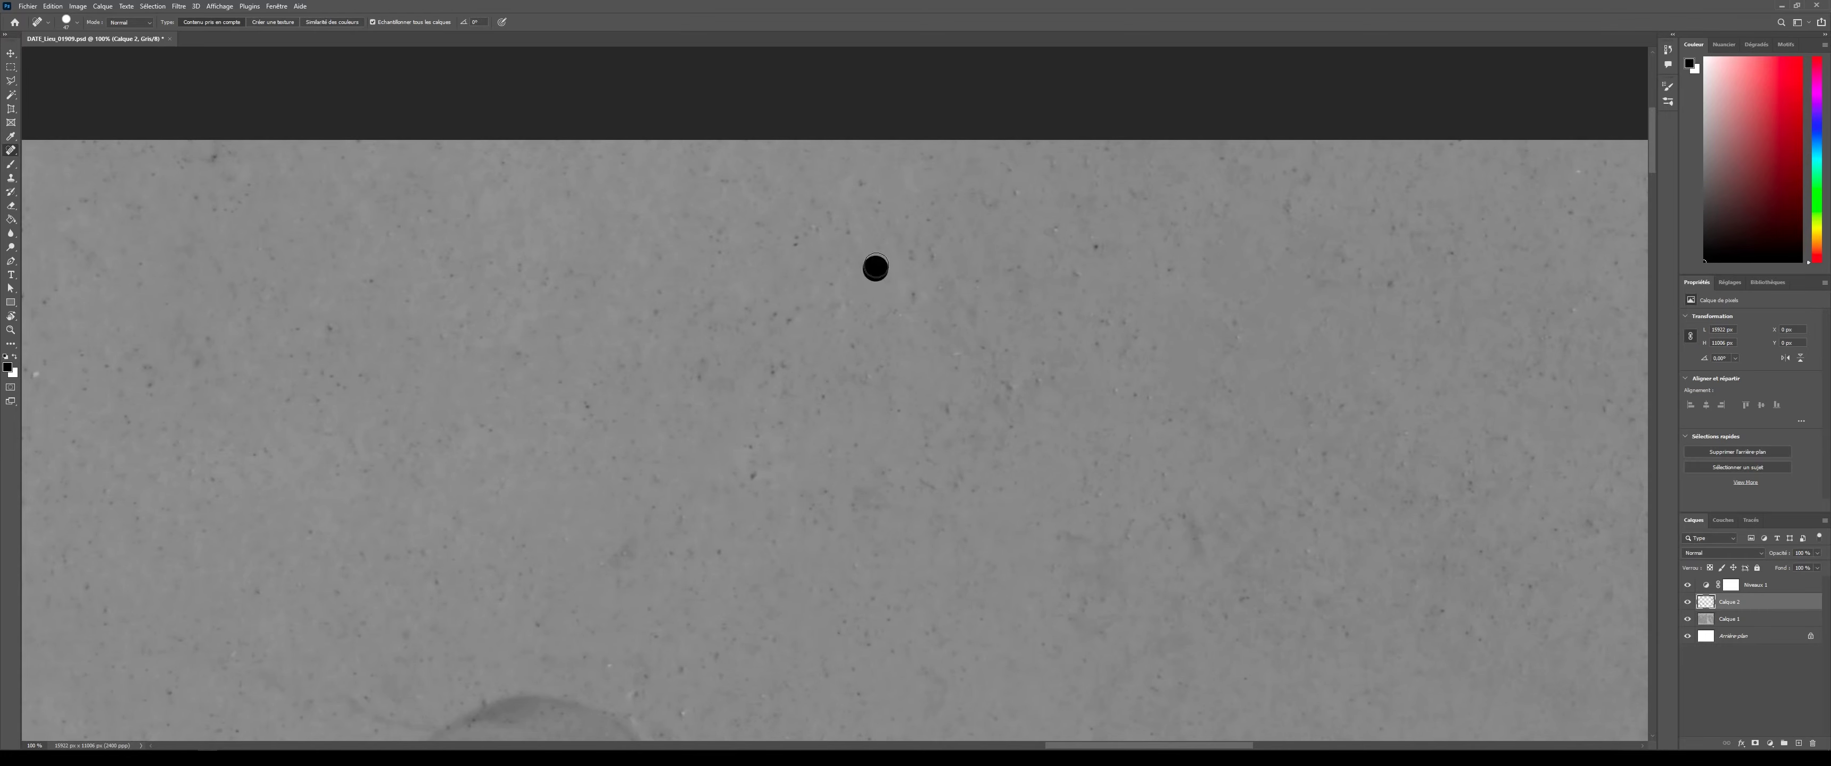
{"action": "left_click", "coordinate": [1097, 248]}
- Heal the blotches on the plain background beside the moustached man's head and near his shoulder
{"action": "left_click_drag", "start_coordinate": [866, 739], "coordinate": [890, 232]}
{"action": "left_click", "coordinate": [104, 330]}
{"action": "left_click", "coordinate": [91, 571]}
{"action": "left_click", "coordinate": [422, 563]}
- Reduce the brush and heal the marks on the moustached man's collar and jacket and the pale specks beside his head
{"action": "key", "text": "bracketleft"}
{"action": "key", "text": "bracketleft"}
{"action": "key", "text": "bracketleft"}
{"action": "key", "text": "bracketleft"}
{"action": "key", "text": "bracketleft"}
{"action": "left_click", "coordinate": [700, 644]}
{"action": "left_click", "coordinate": [698, 580]}
{"action": "left_click", "coordinate": [704, 566]}
{"action": "left_click", "coordinate": [733, 551]}
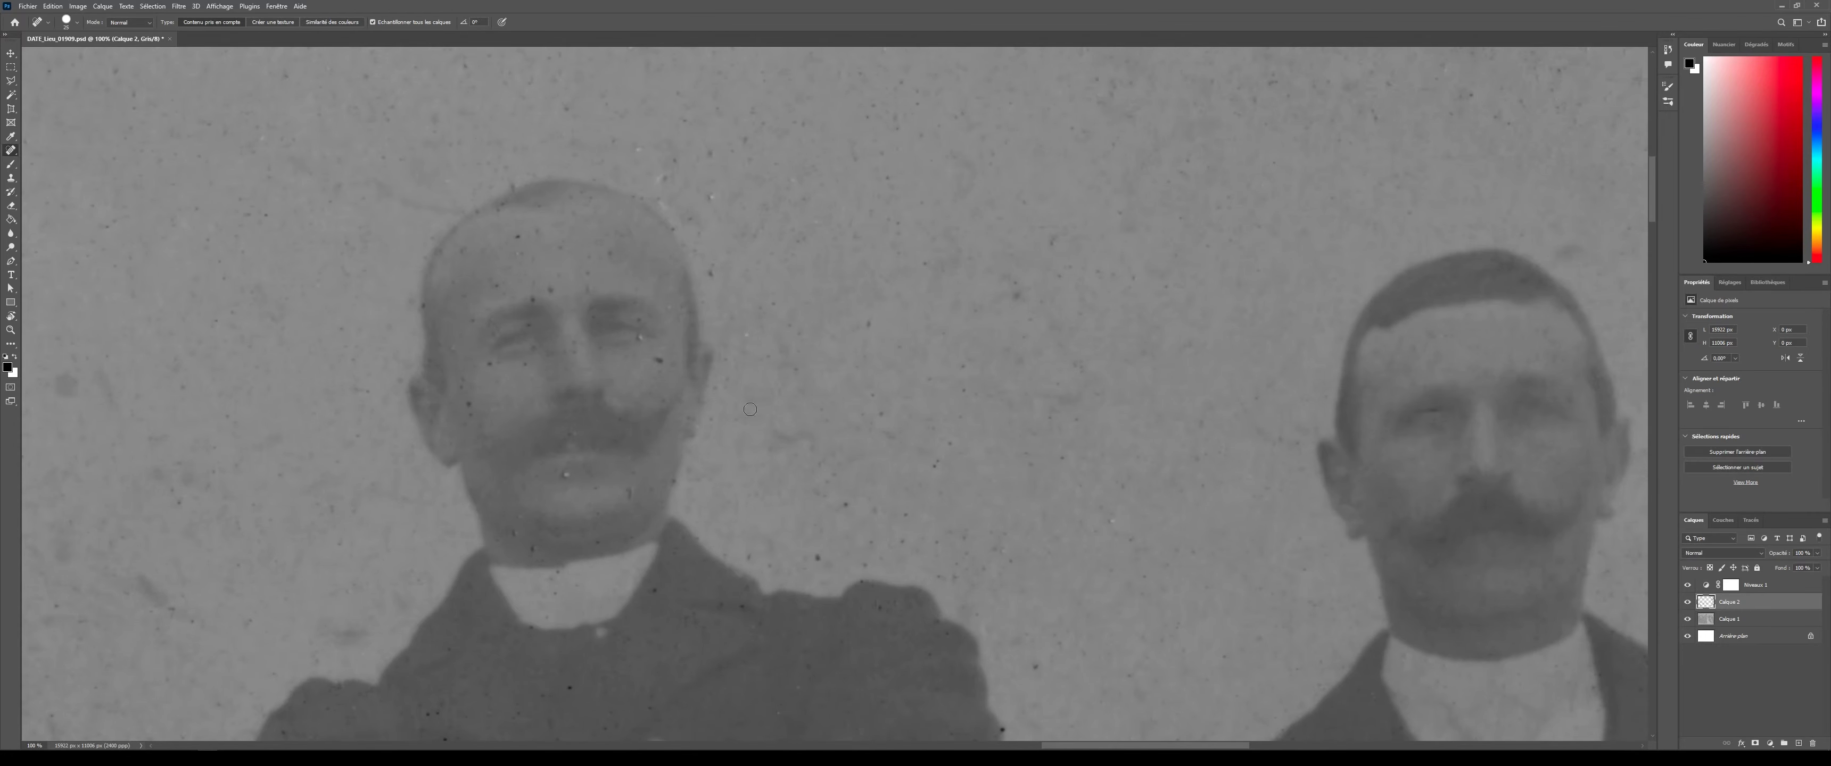
{"action": "left_click", "coordinate": [663, 175]}
{"action": "left_click", "coordinate": [774, 714]}
- Heal the dark specks on the moustached man's forehead, around his eyebrows and beside his temple
{"action": "key", "text": "ctrl+plus"}
{"action": "left_click", "coordinate": [913, 336]}
{"action": "left_click", "coordinate": [877, 291]}
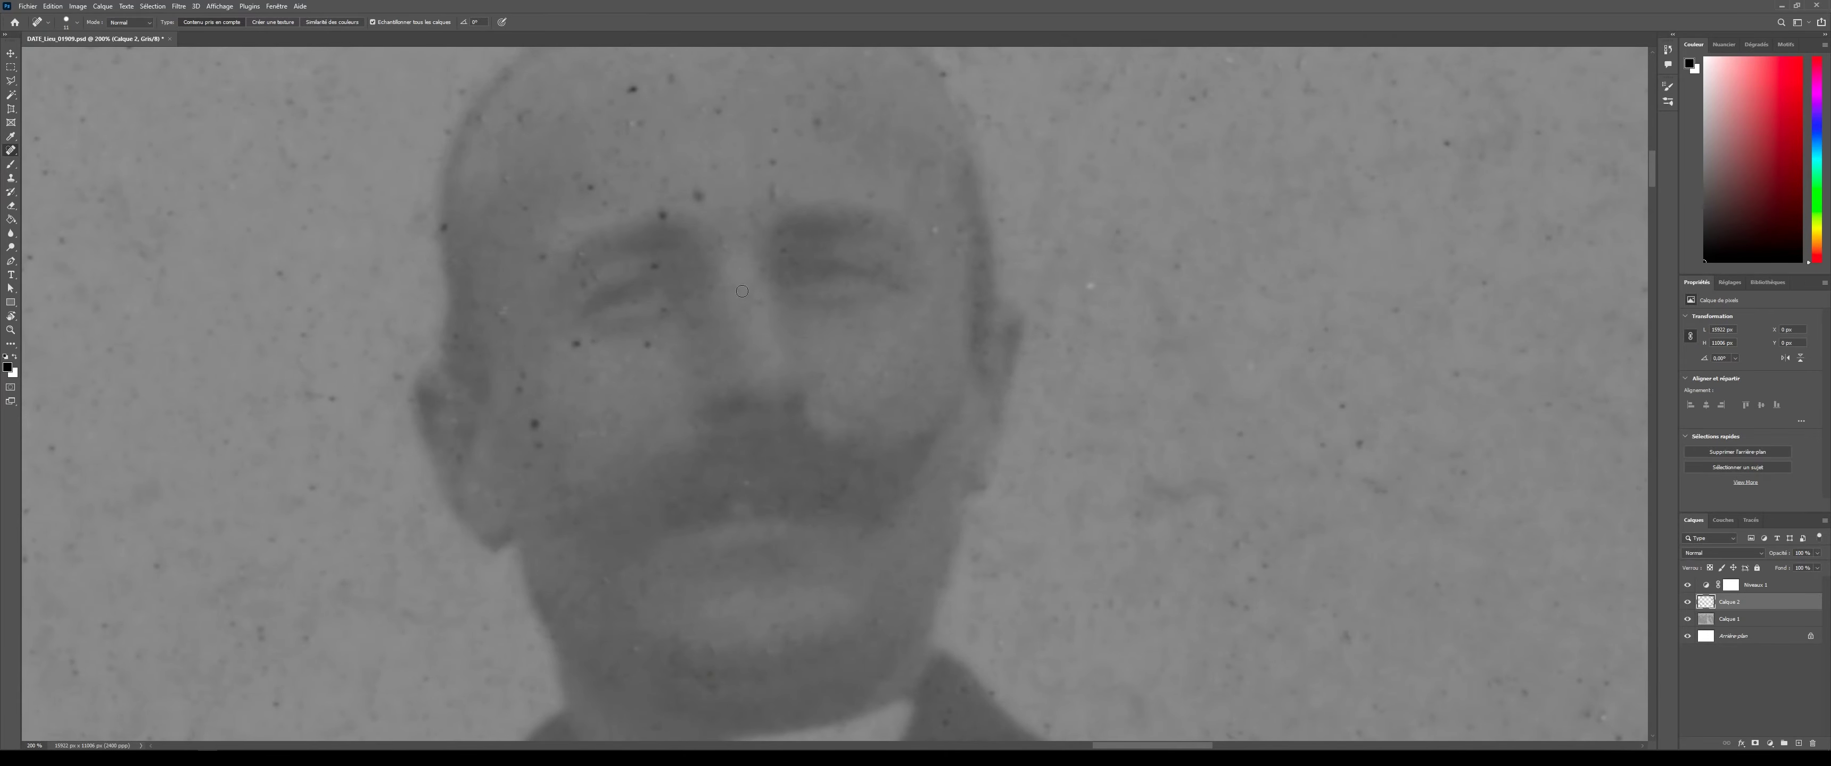
{"action": "left_click", "coordinate": [713, 167]}
{"action": "left_click", "coordinate": [633, 123]}
{"action": "left_click", "coordinate": [695, 193]}
{"action": "left_click", "coordinate": [772, 163]}
{"action": "left_click", "coordinate": [834, 86]}
{"action": "left_click", "coordinate": [591, 188]}
{"action": "left_click", "coordinate": [512, 175]}
- Heal the remaining specks on the moustached man's cheeks, jaw and neck
{"action": "left_click", "coordinate": [498, 313]}
{"action": "left_click", "coordinate": [496, 504]}
{"action": "left_click", "coordinate": [869, 534]}
{"action": "left_click", "coordinate": [657, 208]}
{"action": "mouse_move", "coordinate": [869, 534]}
{"action": "left_mouse_down"}
{"action": "mouse_move", "coordinate": [925, 496]}
{"action": "mouse_move", "coordinate": [850, 301]}
{"action": "left_mouse_up"}
{"action": "left_click", "coordinate": [604, 167]}
{"action": "left_click", "coordinate": [731, 221]}
- Heal the dark spots on the moustached man's jacket and across the sleeves of his folded arms
{"action": "key", "text": "ctrl+minus"}
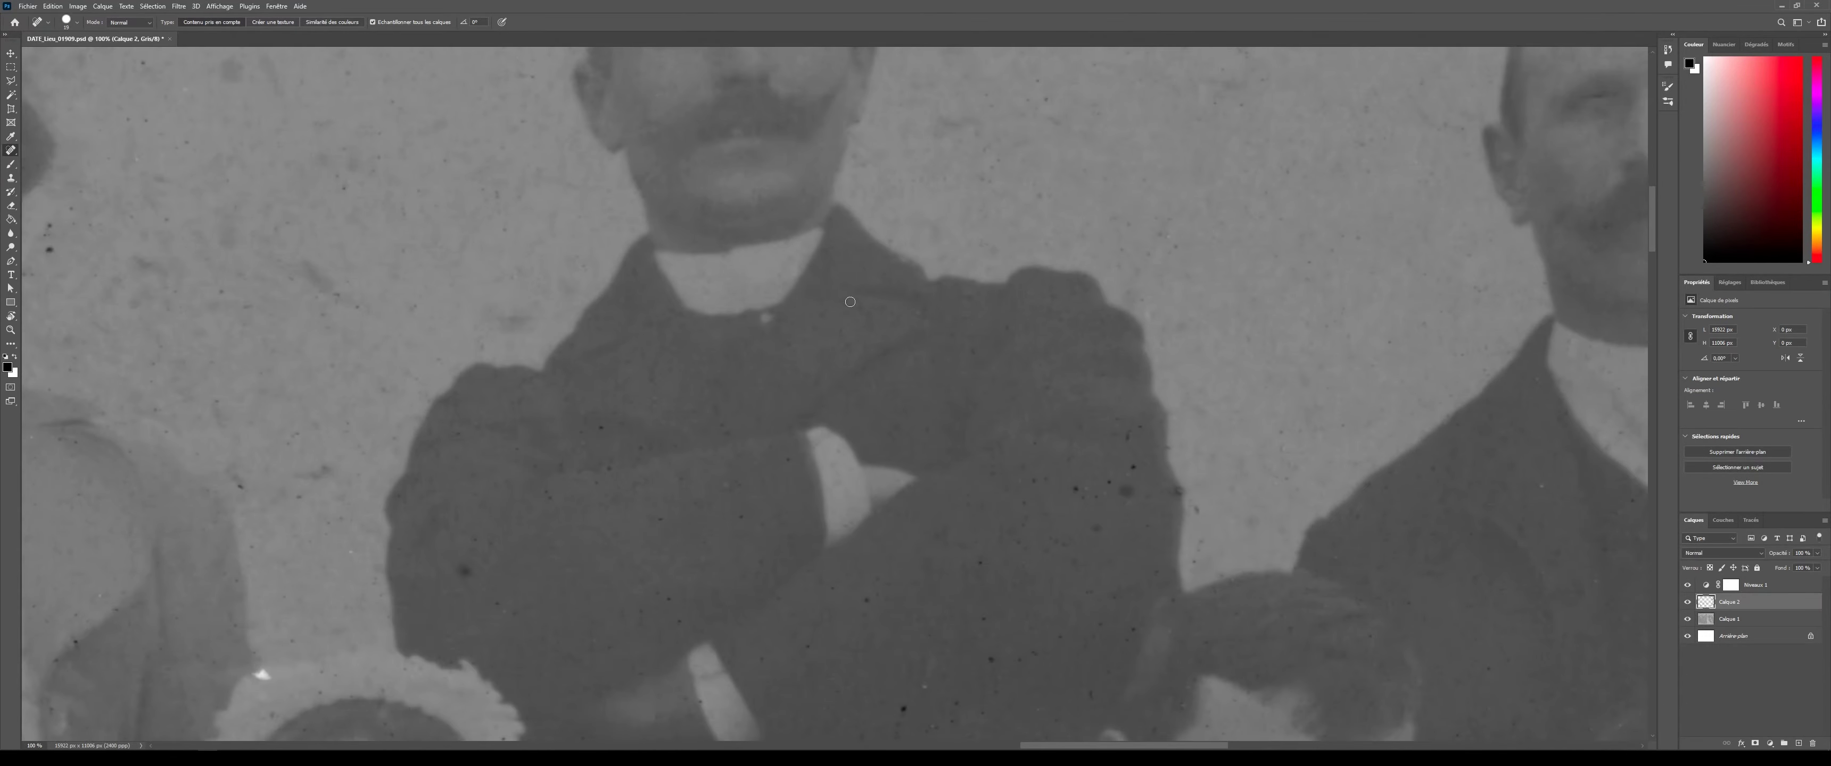
{"action": "left_click", "coordinate": [760, 568]}
{"action": "left_click", "coordinate": [714, 410]}
{"action": "left_click", "coordinate": [600, 429]}
{"action": "left_click", "coordinate": [519, 453]}
{"action": "left_click", "coordinate": [465, 573]}
{"action": "left_click", "coordinate": [987, 622]}
{"action": "left_click", "coordinate": [1020, 663]}
- Heal the specks along the hairline and around the ear of the younger moustached man in the row below
{"action": "left_click_drag", "start_coordinate": [1602, 544], "coordinate": [1585, 180]}
{"action": "scroll", "coordinate": [1267, 494], "scroll_direction": "up", "scroll_amount": 1}
{"action": "left_click_drag", "start_coordinate": [1266, 495], "coordinate": [756, 679]}
{"action": "left_click", "coordinate": [575, 321]}
{"action": "left_click", "coordinate": [561, 337]}
{"action": "left_click", "coordinate": [549, 373]}
{"action": "left_click_drag", "start_coordinate": [515, 375], "coordinate": [495, 383]}
{"action": "left_click", "coordinate": [494, 423]}
{"action": "left_click", "coordinate": [484, 444]}
{"action": "left_click", "coordinate": [391, 495]}
{"action": "left_click_drag", "start_coordinate": [448, 524], "coordinate": [449, 540]}
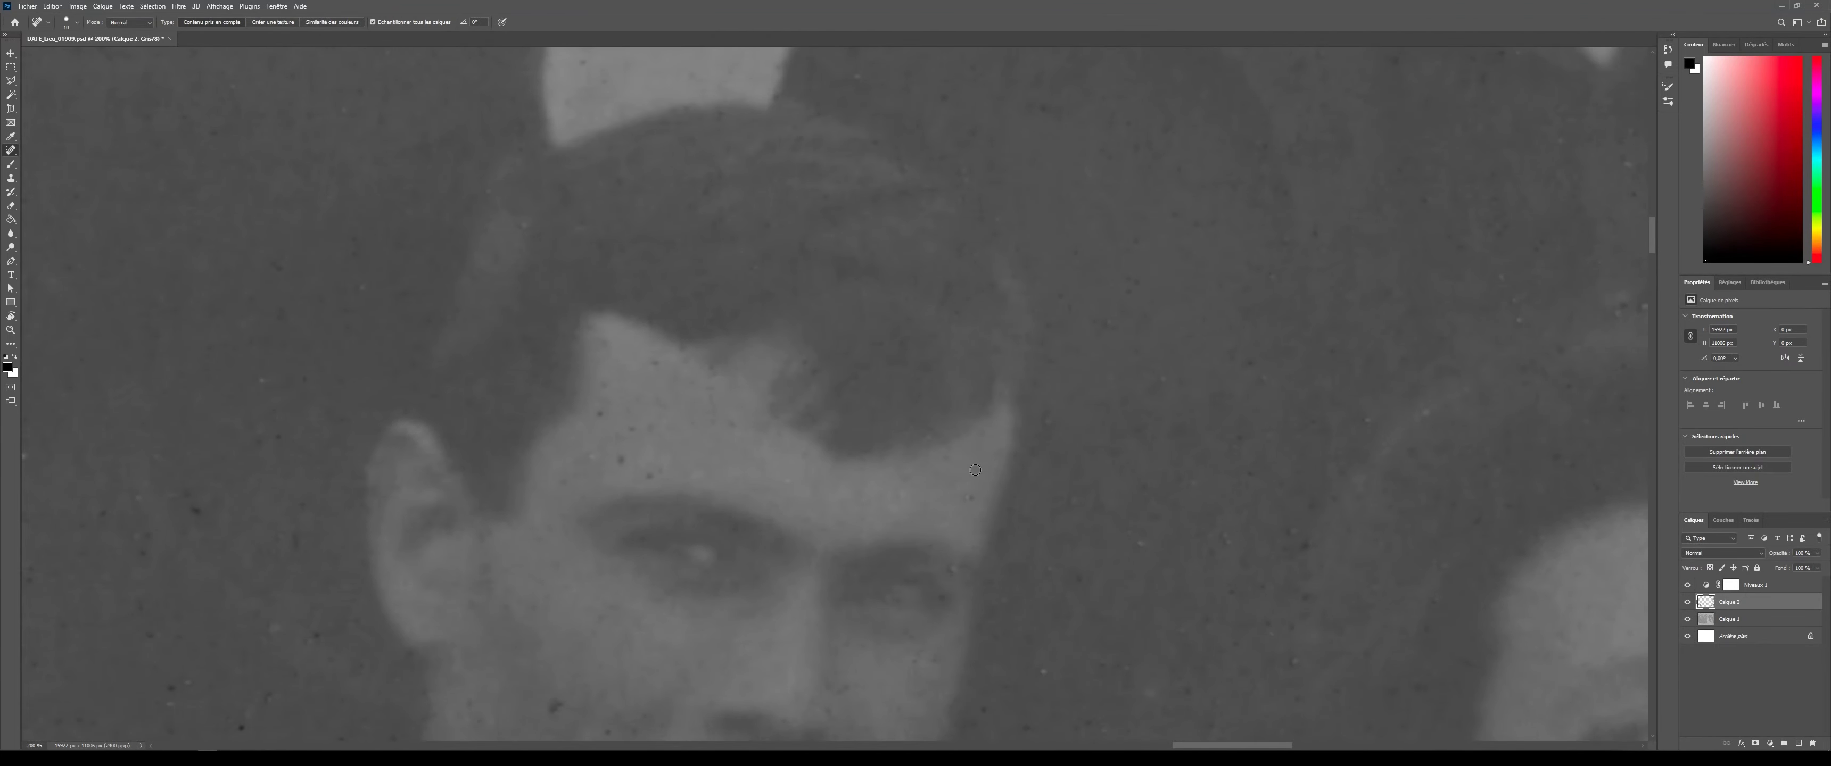
- Enlarge the healing brush slightly and remove the specks on the younger moustached man's neck, collar and moustache area
{"action": "scroll", "coordinate": [842, 487], "scroll_direction": "down", "scroll_amount": 3}
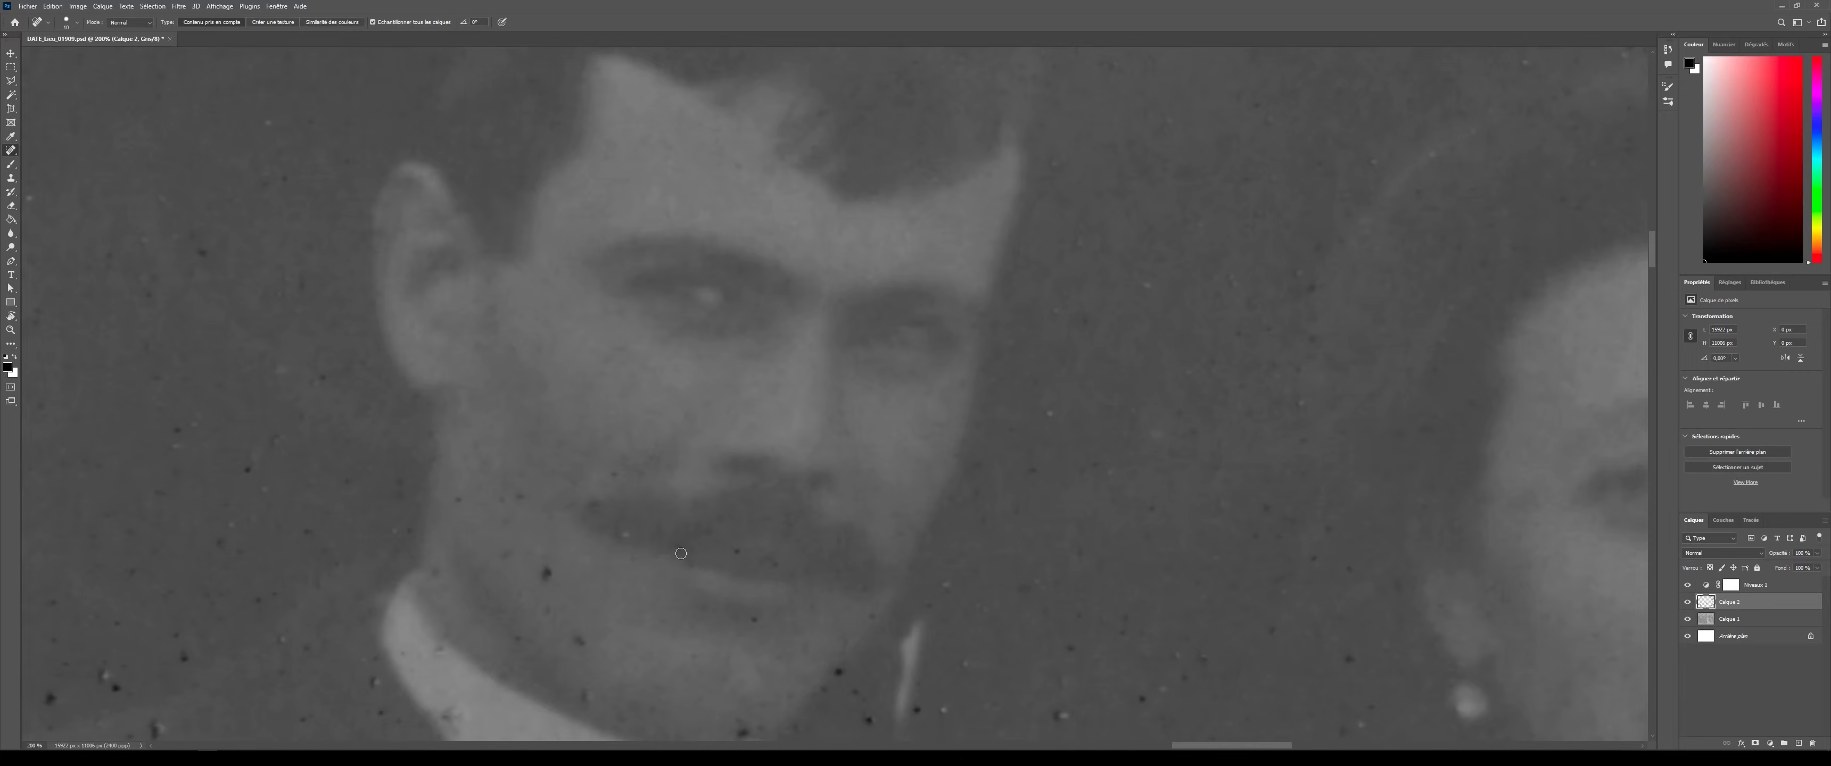
{"action": "left_click", "coordinate": [522, 634]}
{"action": "key", "text": "bracketright"}
{"action": "left_click", "coordinate": [397, 722]}
{"action": "left_click", "coordinate": [448, 716]}
{"action": "left_click", "coordinate": [844, 574]}
- Heal the specks on the dark clothing beside the younger moustached man's face and below his chin
{"action": "left_click", "coordinate": [1309, 284]}
{"action": "left_click", "coordinate": [1290, 371]}
{"action": "left_click", "coordinate": [1053, 314]}
{"action": "left_click", "coordinate": [1070, 648]}
{"action": "left_click", "coordinate": [1142, 699]}
{"action": "left_click", "coordinate": [845, 642]}
{"action": "left_click", "coordinate": [742, 733]}
- Heal the marks along the younger moustached man's shirt front, collar edge and jacket shoulder
{"action": "left_click_drag", "start_coordinate": [716, 673], "coordinate": [783, 509]}
{"action": "left_click", "coordinate": [822, 691]}
{"action": "left_click", "coordinate": [681, 561]}
{"action": "left_click", "coordinate": [393, 492]}
{"action": "left_click", "coordinate": [981, 447]}
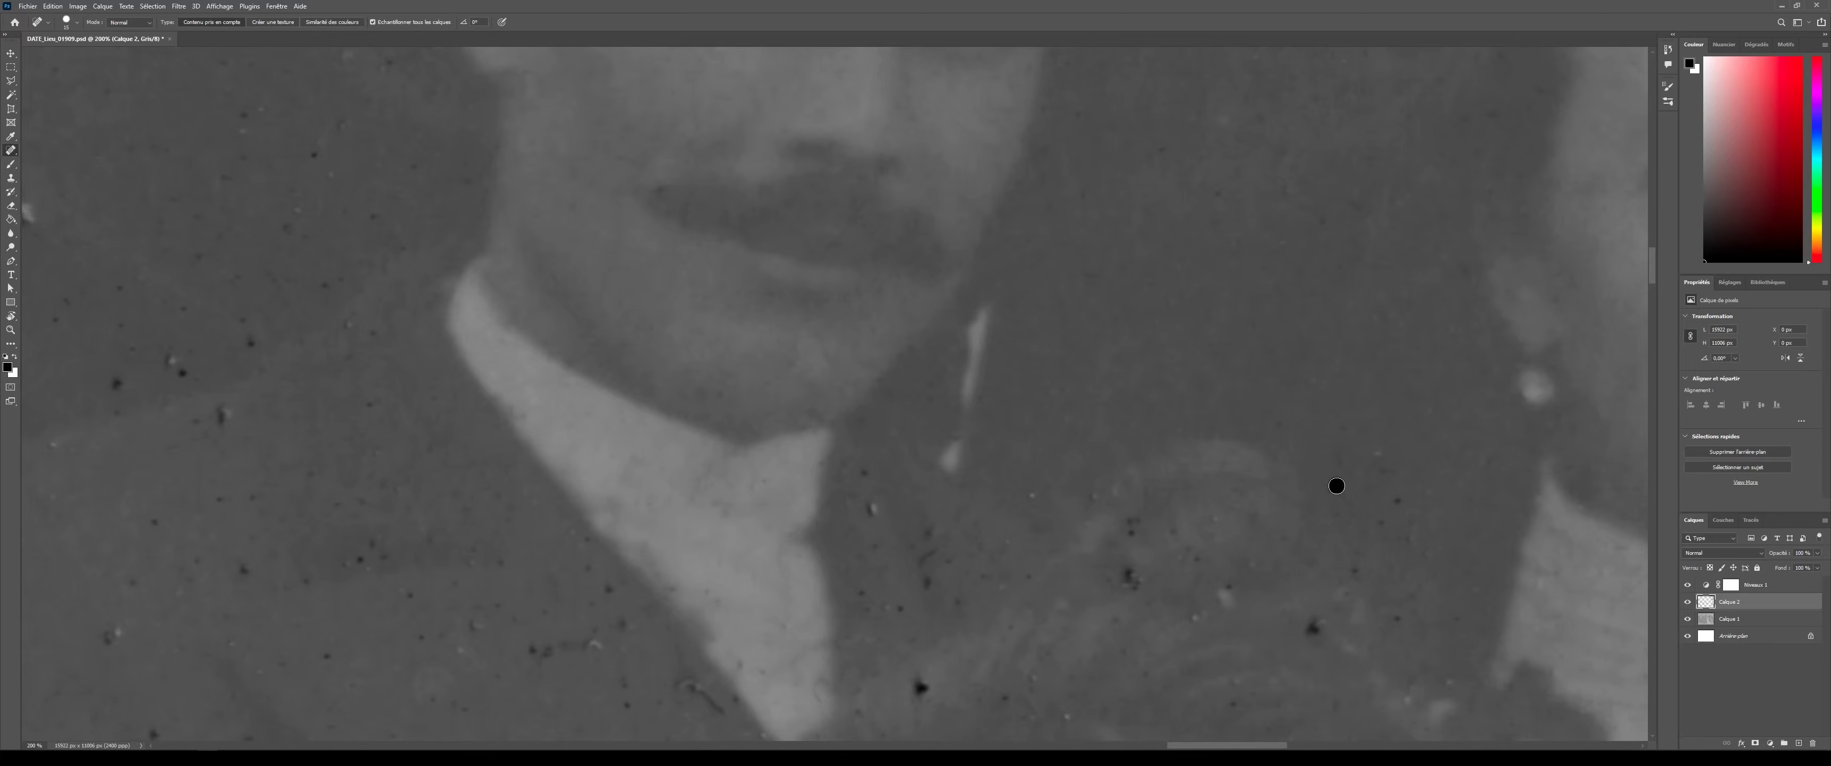
- Heal the specks around the upper button of the dark coat behind the elderly woman in the white bonnet
{"action": "key", "text": "ctrl+minus"}
{"action": "mouse_move", "coordinate": [302, 99]}
{"action": "left_mouse_down"}
{"action": "mouse_move", "coordinate": [327, 303]}
{"action": "mouse_move", "coordinate": [590, 277]}
{"action": "left_mouse_up"}
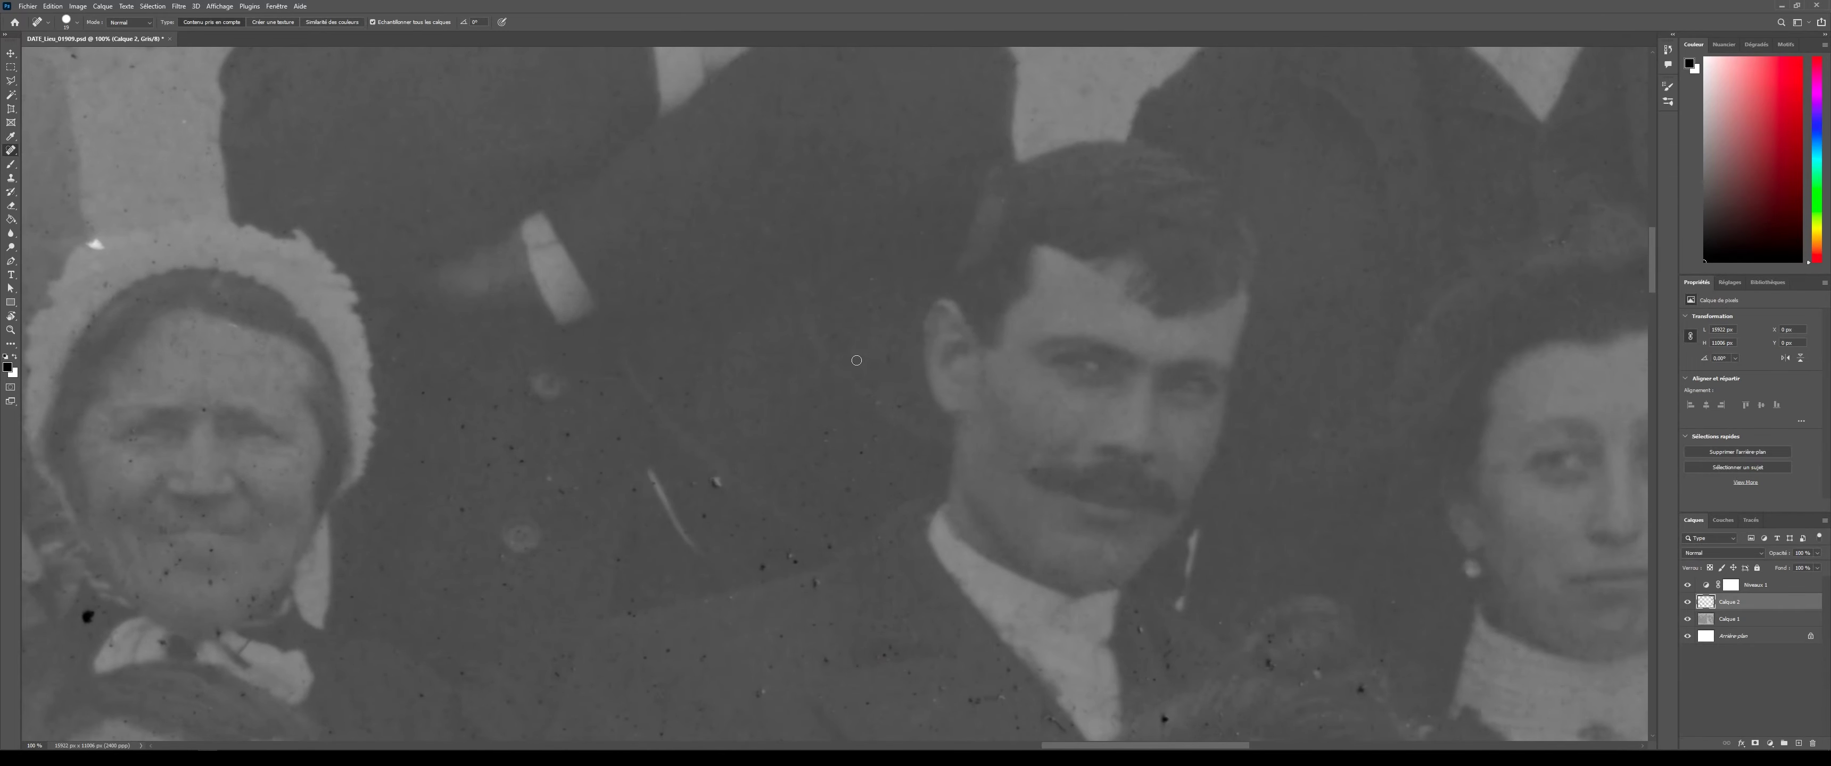
{"action": "left_click", "coordinate": [714, 483]}
{"action": "left_click", "coordinate": [619, 417]}
{"action": "left_click", "coordinate": [488, 465]}
{"action": "left_click", "coordinate": [496, 406]}
{"action": "left_click", "coordinate": [462, 427]}
{"action": "left_click", "coordinate": [449, 398]}
{"action": "left_click", "coordinate": [423, 392]}
{"action": "left_click", "coordinate": [398, 334]}
{"action": "left_click_drag", "start_coordinate": [392, 362], "coordinate": [405, 368]}
- Heal the specks near the dark coat's lower button, on the adjoining jacket shoulder and above the curly-haired woman's head
{"action": "left_click", "coordinate": [453, 495]}
{"action": "left_click", "coordinate": [466, 597]}
{"action": "left_click", "coordinate": [663, 578]}
{"action": "left_click", "coordinate": [1303, 685]}
- Heal the dark spots in and above the curly-haired woman's hair and at the edge of the neighbouring jacket sleeve
{"action": "scroll", "coordinate": [527, 466], "scroll_direction": "down", "scroll_amount": 3}
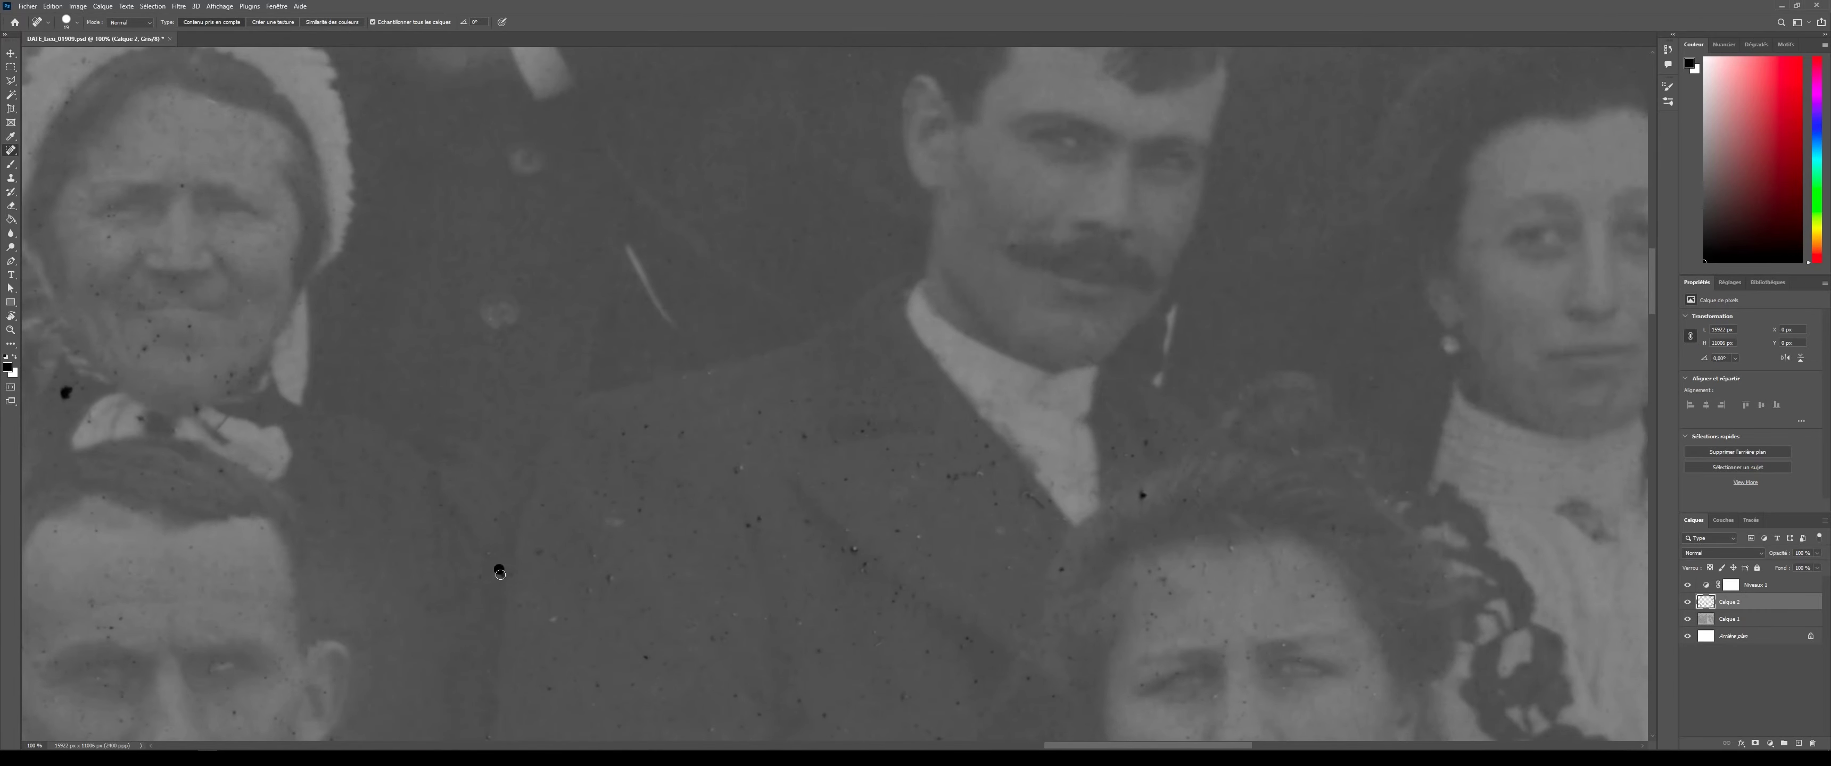
{"action": "left_click", "coordinate": [499, 574]}
{"action": "left_click_drag", "start_coordinate": [1125, 458], "coordinate": [1125, 458]}
{"action": "left_click", "coordinate": [1142, 495]}
{"action": "left_click", "coordinate": [1205, 567]}
{"action": "left_click", "coordinate": [1170, 594]}
- Heal the specks scattered across the chest and sleeve of the younger moustached man's jacket
{"action": "left_click", "coordinate": [803, 436]}
{"action": "left_click", "coordinate": [612, 507]}
{"action": "left_click", "coordinate": [540, 554]}
{"action": "left_click", "coordinate": [549, 689]}
{"action": "left_click", "coordinate": [667, 660]}
{"action": "left_click", "coordinate": [750, 527]}
{"action": "left_click", "coordinate": [728, 590]}
{"action": "left_click", "coordinate": [819, 651]}
{"action": "left_click", "coordinate": [822, 713]}
- Adjust the brush size and heal the specks on the curly-haired woman's forehead, nose, cheeks and mouth area
{"action": "left_click_drag", "start_coordinate": [1208, 604], "coordinate": [881, 220]}
{"action": "scroll", "coordinate": [888, 213], "scroll_direction": "up", "scroll_amount": 1}
{"action": "right_click", "coordinate": [969, 355], "text": "alt"}
{"action": "left_click", "coordinate": [1081, 275]}
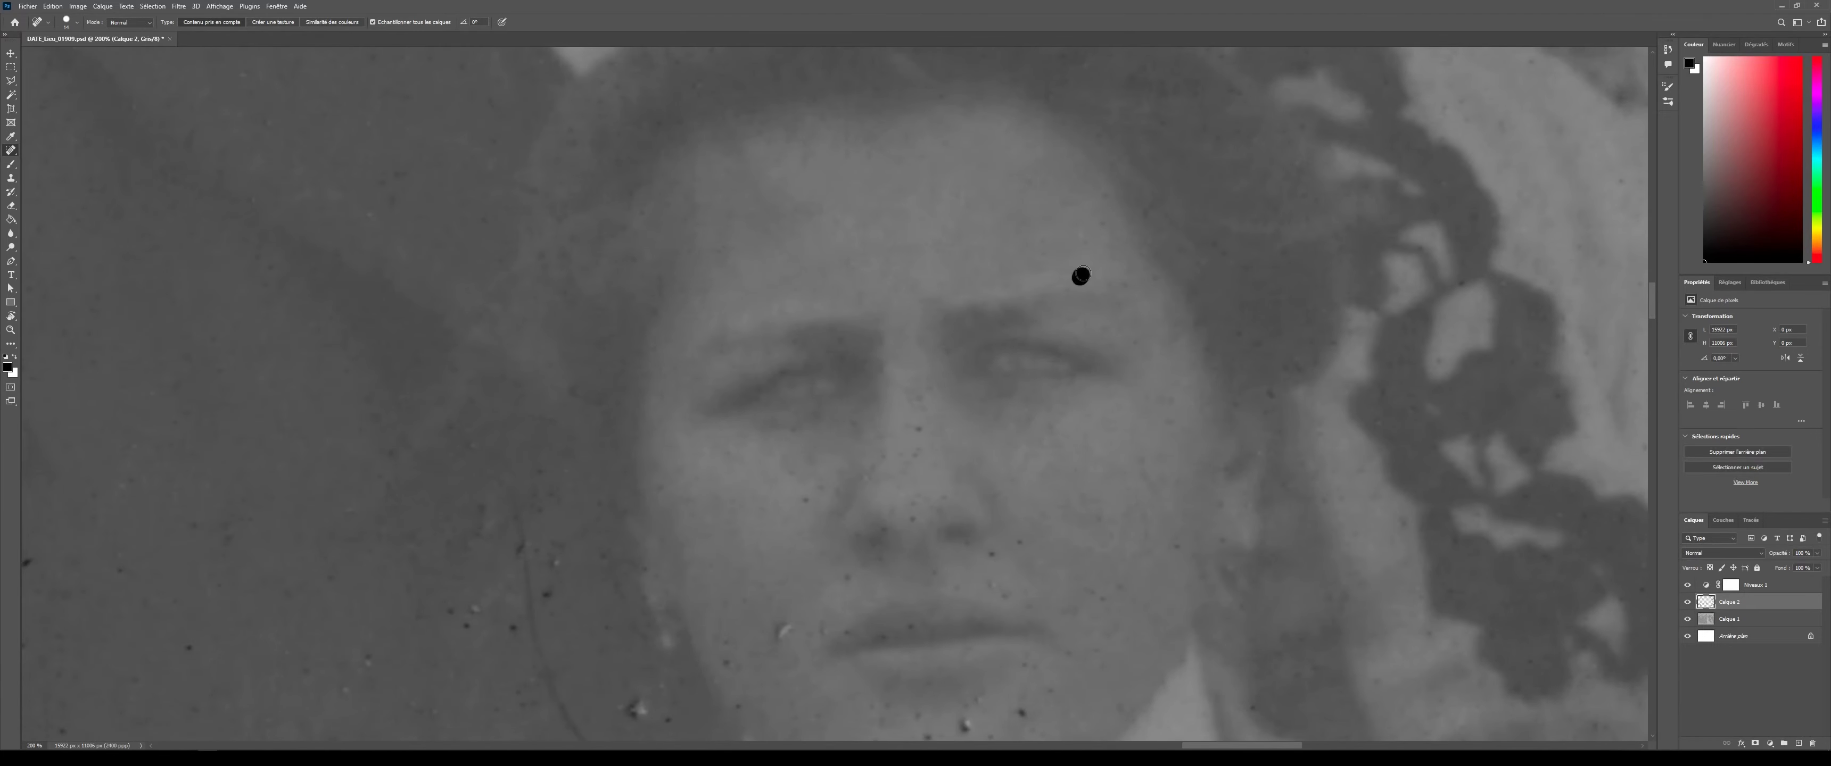
{"action": "left_click", "coordinate": [1175, 546]}
{"action": "left_click", "coordinate": [922, 392]}
{"action": "left_click", "coordinate": [784, 631]}
{"action": "left_click", "coordinate": [850, 573]}
{"action": "left_click", "coordinate": [964, 651]}
{"action": "scroll", "coordinate": [775, 644], "scroll_direction": "down", "scroll_amount": 3}
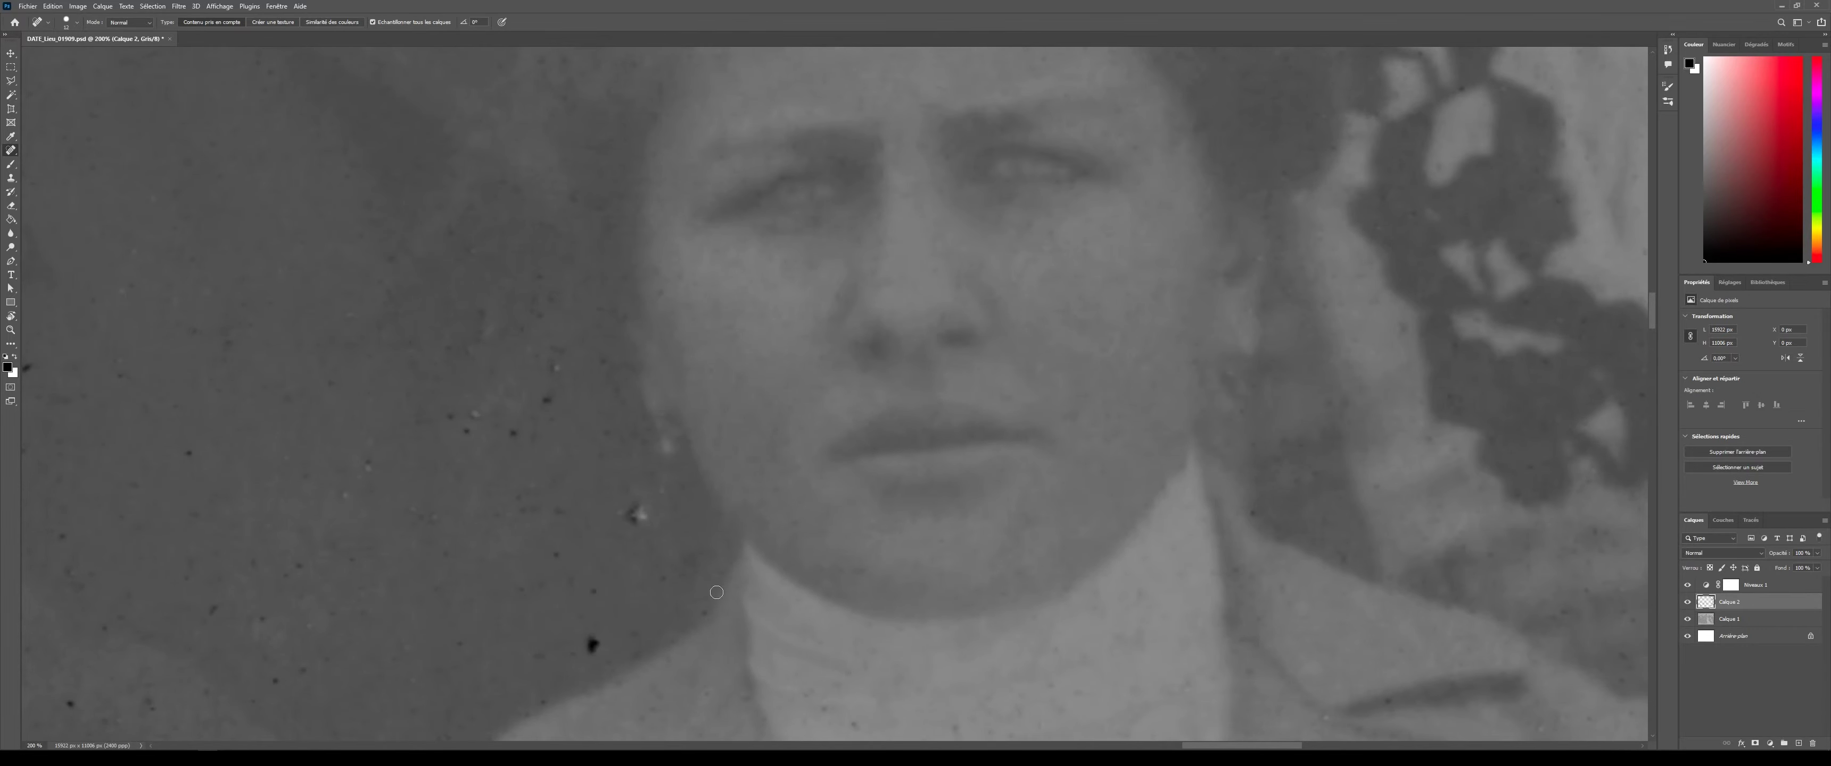
- Enlarge the healing brush and remove the larger marks on the dark clothing beside the curly-haired woman's jaw
{"action": "key", "text": "bracketright"}
{"action": "left_click", "coordinate": [636, 517]}
{"action": "key", "text": "ctrl+minus"}
{"action": "left_click", "coordinate": [695, 375]}
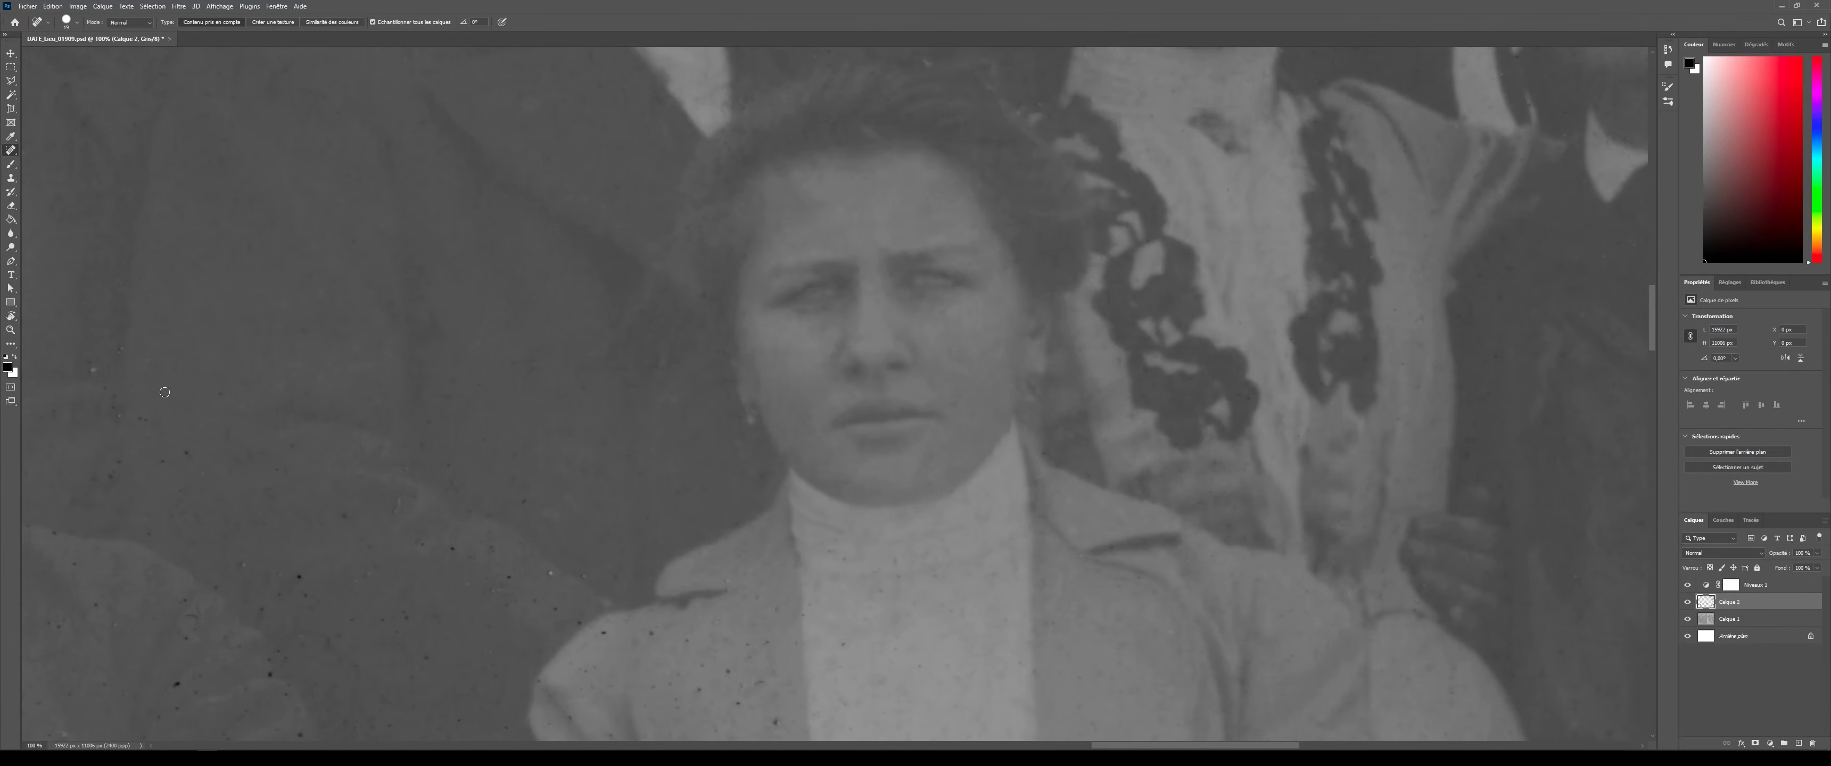
- Heal the specks on the dark clothing and shoulder beside the woman in the light jacket and high collar
{"action": "left_click", "coordinate": [93, 370]}
{"action": "left_click", "coordinate": [140, 419]}
{"action": "left_click", "coordinate": [186, 453]}
{"action": "left_click", "coordinate": [75, 565]}
{"action": "left_click", "coordinate": [59, 626]}
{"action": "left_click", "coordinate": [182, 635]}
{"action": "left_click", "coordinate": [243, 565]}
{"action": "left_click", "coordinate": [299, 578]}
- Heal specks around the young man's head and the woman's blouse, and the large dark mark beside the neighbouring cuff with a bigger brush
{"action": "left_click_drag", "start_coordinate": [1032, 557], "coordinate": [1292, 175]}
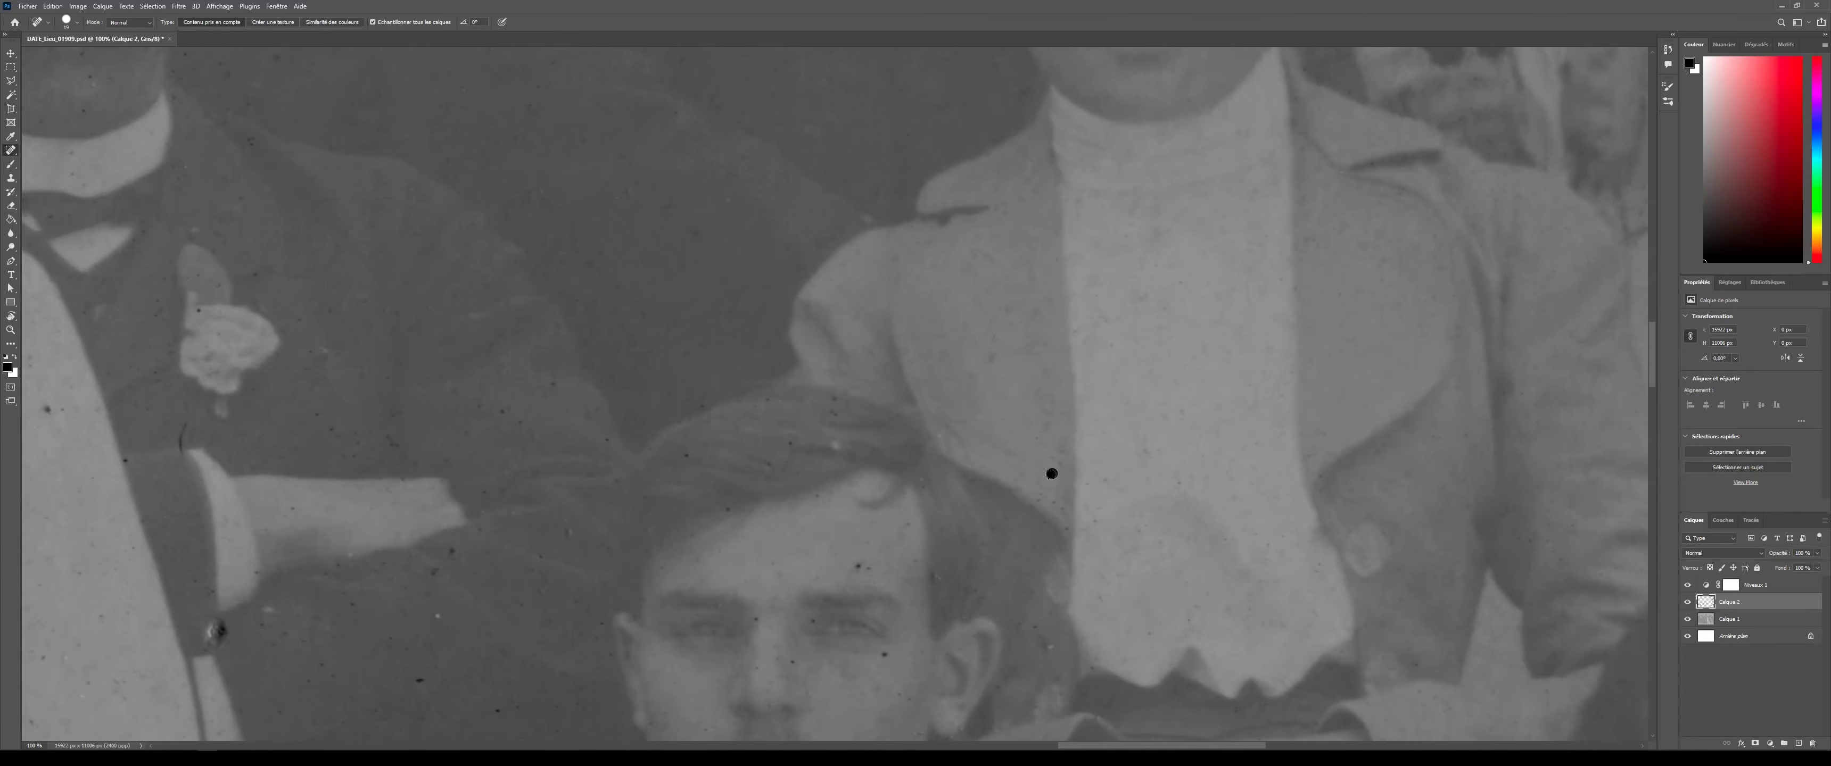
{"action": "left_click", "coordinate": [933, 577]}
{"action": "left_click", "coordinate": [1147, 476]}
{"action": "scroll", "coordinate": [1021, 531], "scroll_direction": "down", "scroll_amount": 4}
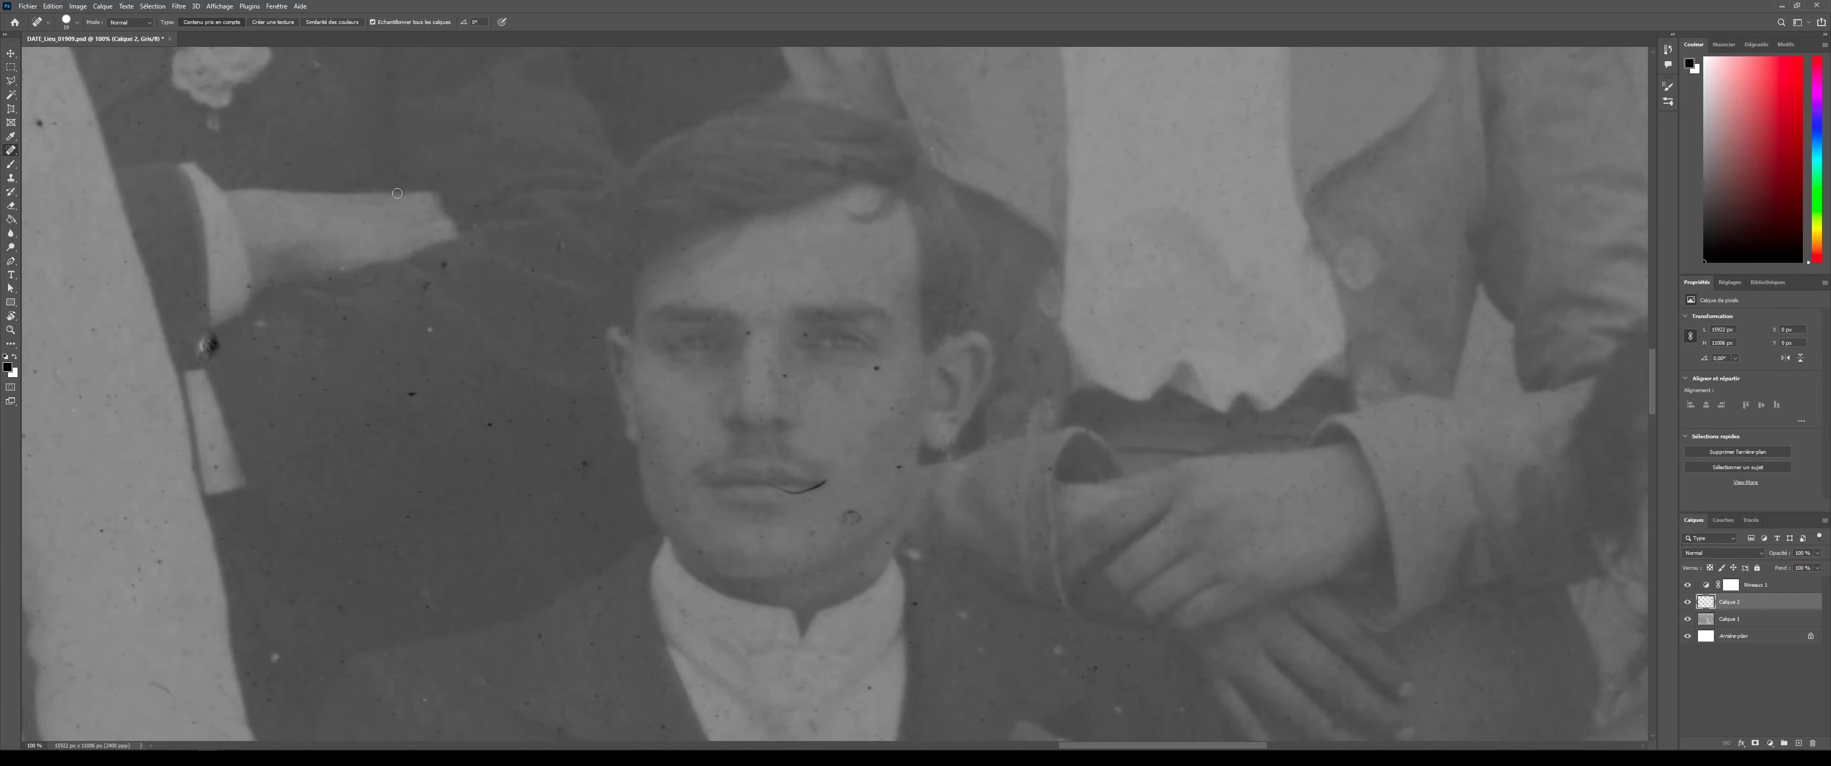
{"action": "key", "text": "bracketright"}
{"action": "left_click", "coordinate": [208, 345]}
{"action": "left_click", "coordinate": [526, 393]}
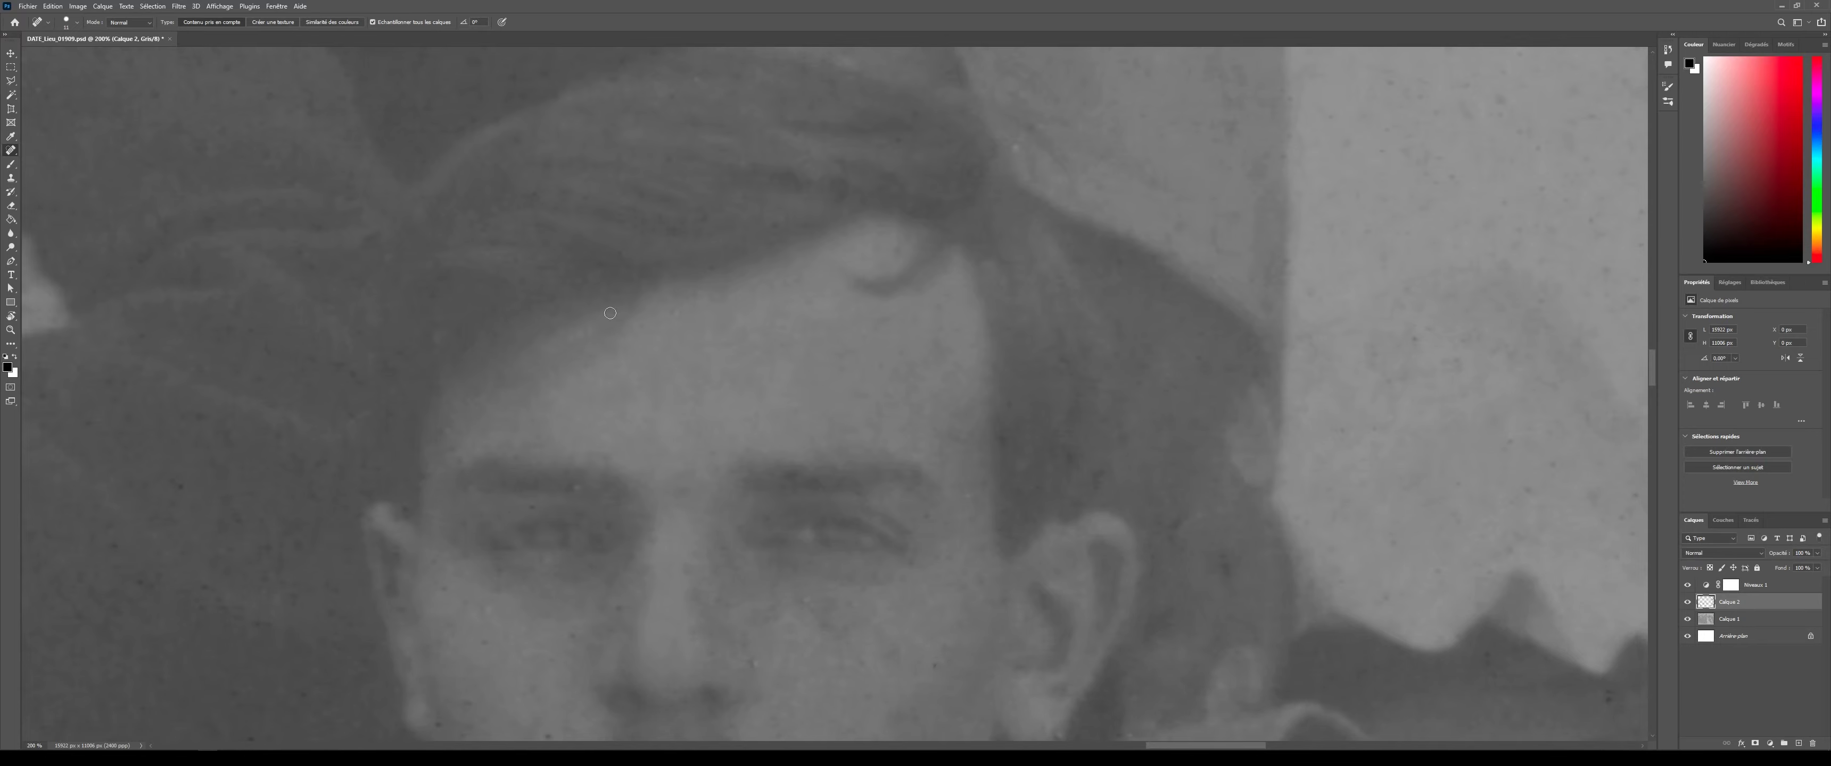
- Heal the specks and the dark scratch on the face of the young man seated below the woman's crossed hands
{"action": "left_click", "coordinate": [618, 610]}
{"action": "mouse_move", "coordinate": [739, 531]}
{"action": "left_mouse_down"}
{"action": "mouse_move", "coordinate": [715, 226]}
{"action": "mouse_move", "coordinate": [741, 528]}
{"action": "mouse_move", "coordinate": [777, 507]}
{"action": "left_mouse_up"}
{"action": "left_click", "coordinate": [621, 554]}
{"action": "left_click", "coordinate": [894, 567]}
- Heal the specks on the standing woman's crossed hands and cuffs, and the dark fabric around them
{"action": "left_click_drag", "start_coordinate": [1642, 608], "coordinate": [825, 502]}
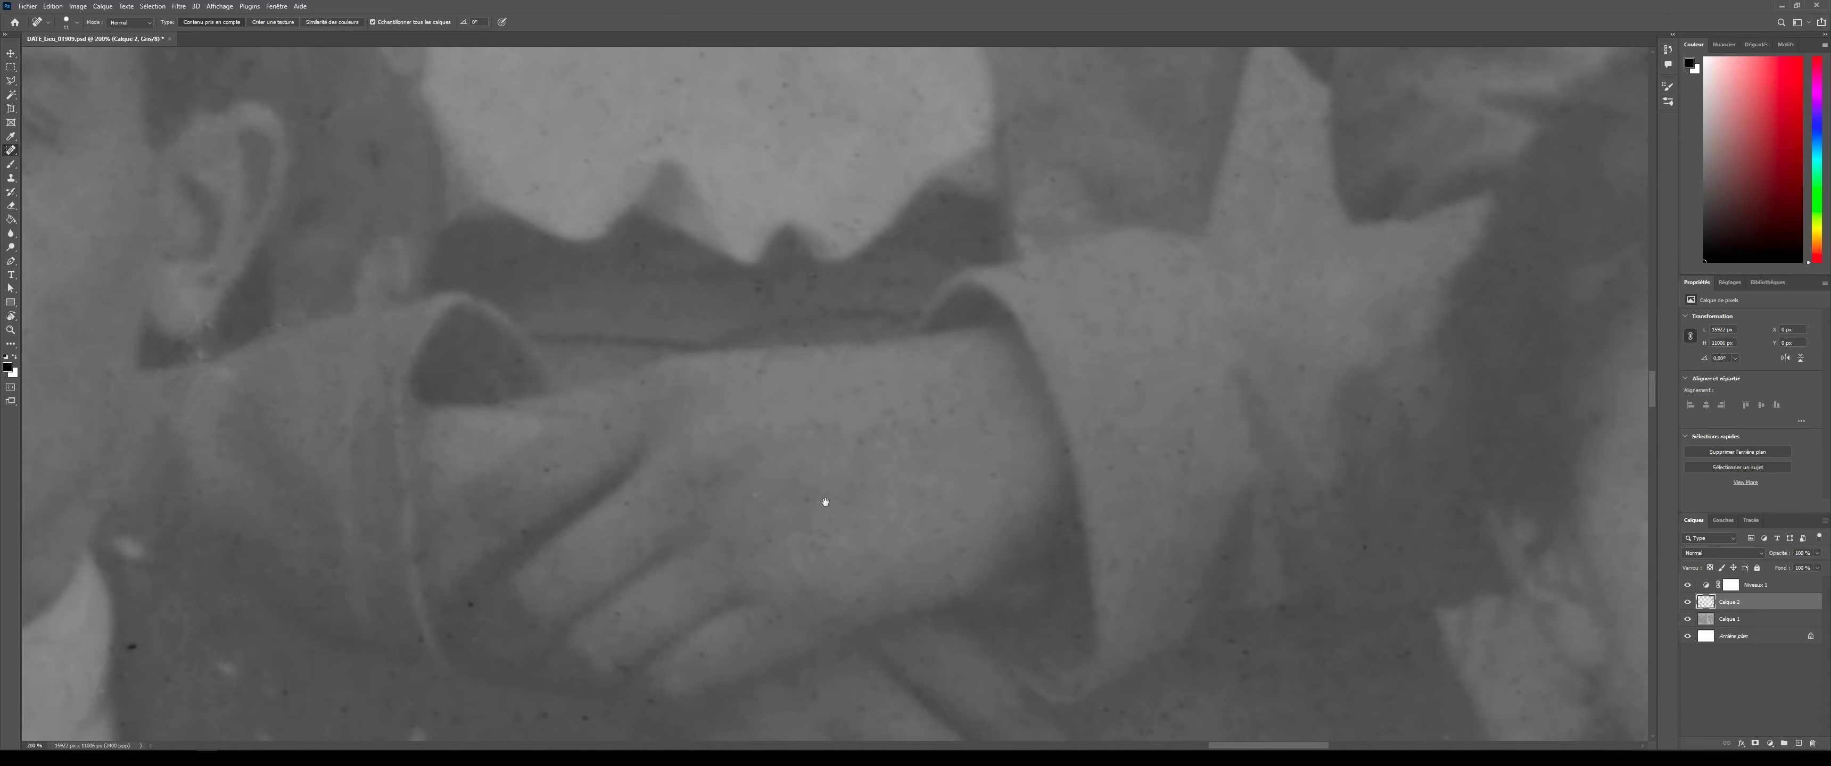
{"action": "left_click", "coordinate": [892, 425]}
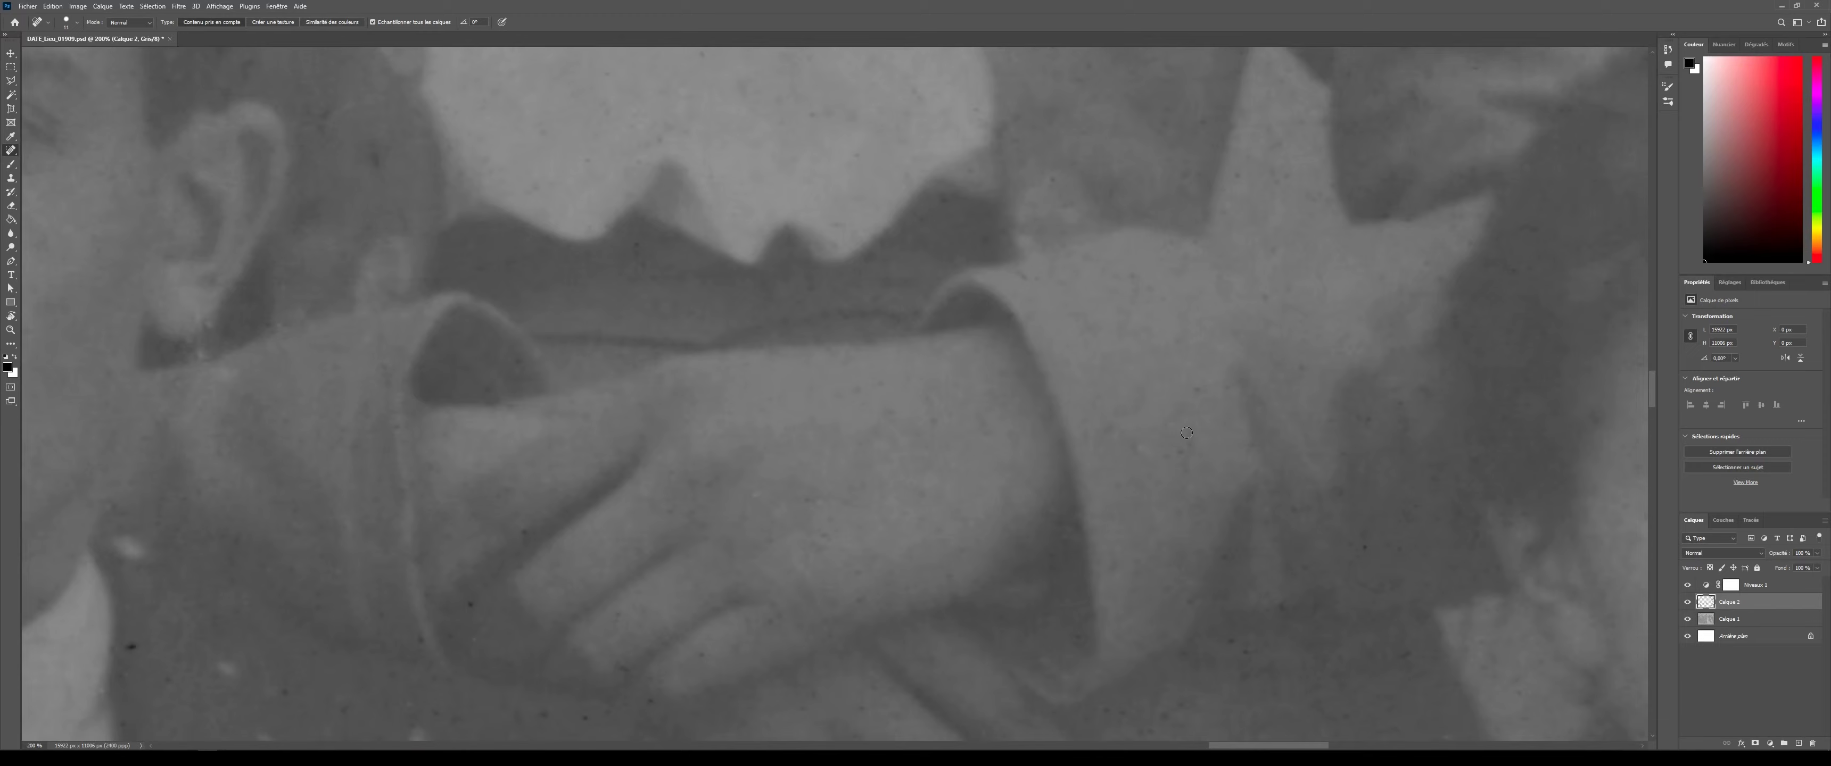
{"action": "left_click", "coordinate": [857, 602]}
{"action": "scroll", "coordinate": [671, 514], "scroll_direction": "down", "scroll_amount": 3}
{"action": "left_click", "coordinate": [252, 338]}
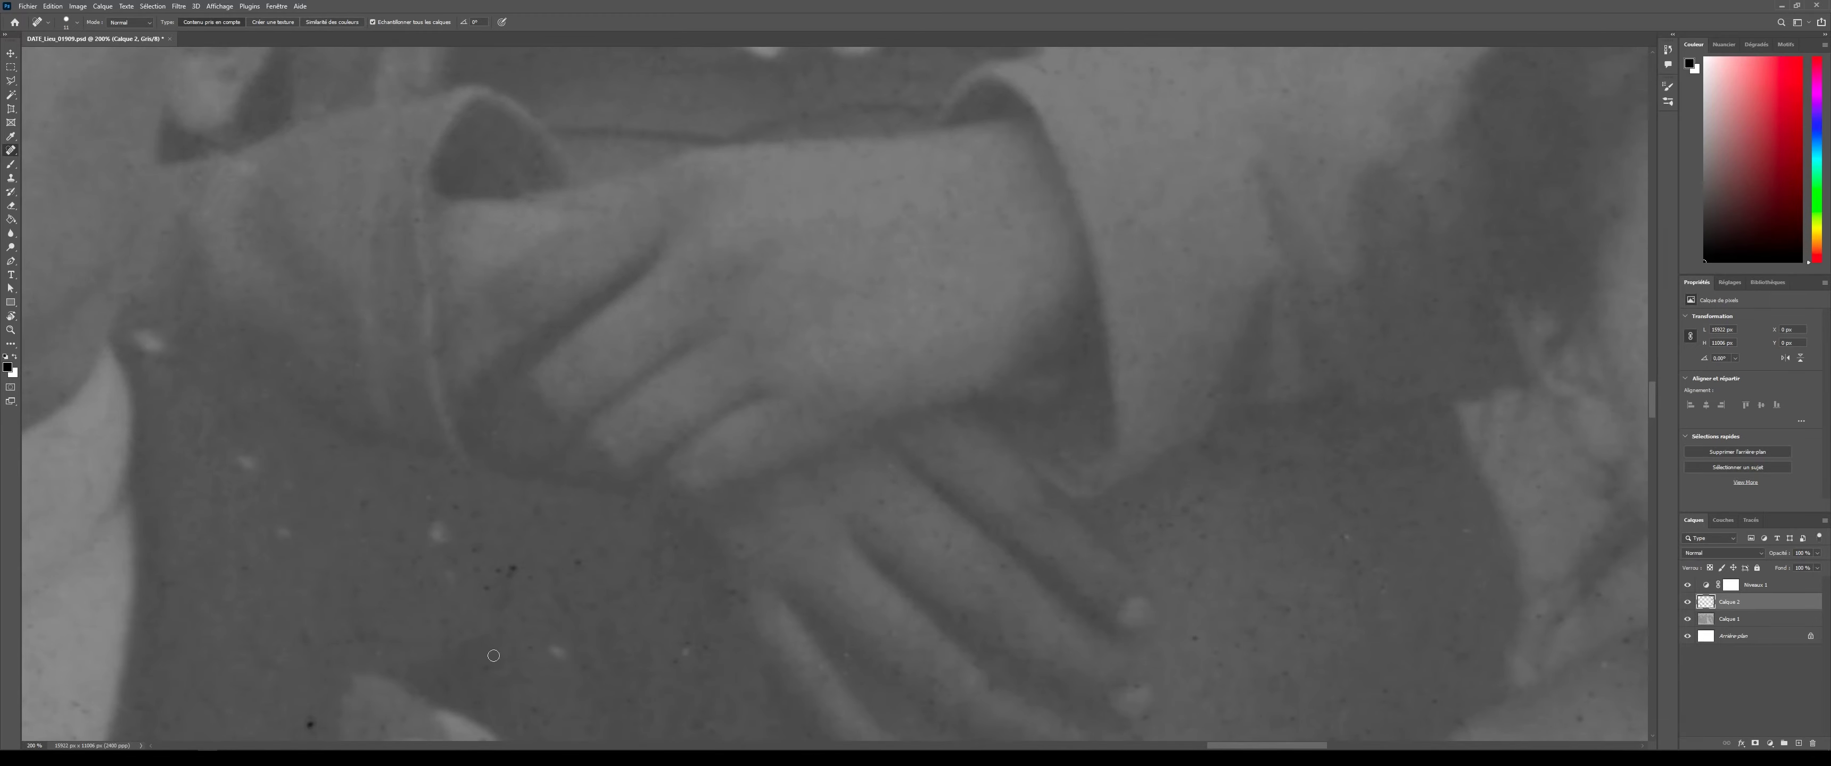
{"action": "left_click", "coordinate": [741, 597]}
{"action": "scroll", "coordinate": [288, 409], "scroll_direction": "left", "scroll_amount": 1}
- Heal the light and dark specks across the sleeve and chest of the jacket with the flower buttonhole
{"action": "key", "text": "ctrl+minus"}
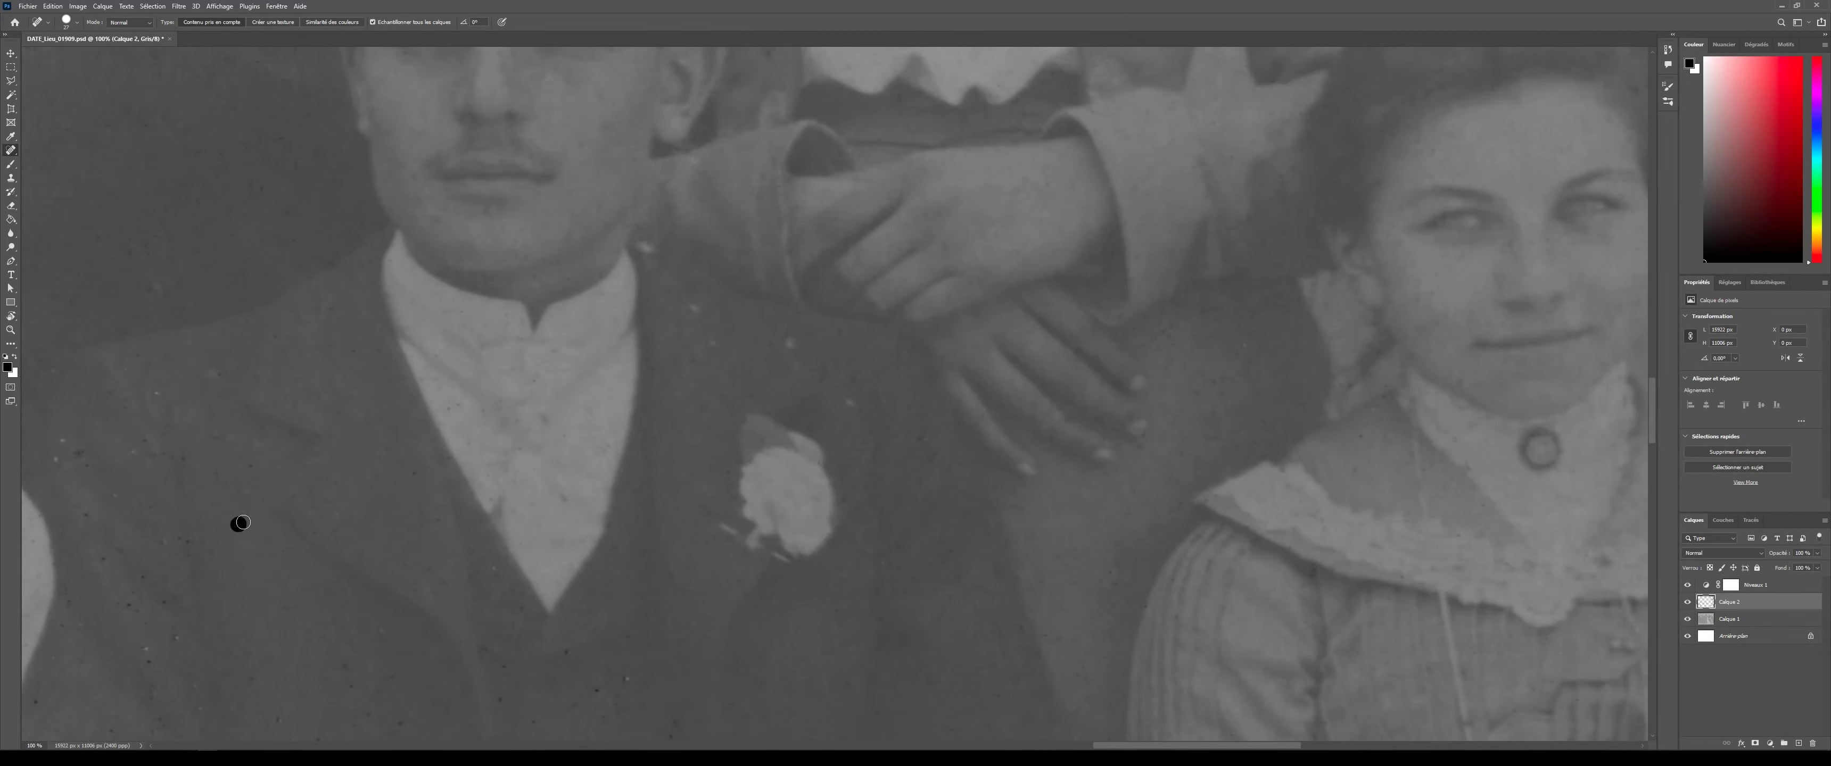
{"action": "left_click", "coordinate": [60, 445]}
{"action": "left_click", "coordinate": [94, 508]}
{"action": "left_click", "coordinate": [155, 650]}
{"action": "left_click", "coordinate": [62, 541]}
{"action": "left_click", "coordinate": [146, 677]}
{"action": "left_click", "coordinate": [341, 669]}
{"action": "left_click", "coordinate": [494, 572]}
{"action": "left_click", "coordinate": [596, 691]}
- Heal the specks on the puffed white sleeve of the dress beside the man with the flower buttonhole
{"action": "left_click_drag", "start_coordinate": [631, 726], "coordinate": [962, 600]}
{"action": "left_click", "coordinate": [213, 306]}
{"action": "left_click", "coordinate": [87, 315]}
{"action": "left_click", "coordinate": [282, 392]}
{"action": "left_click", "coordinate": [237, 512]}
{"action": "left_click", "coordinate": [154, 555]}
{"action": "left_click", "coordinate": [118, 586]}
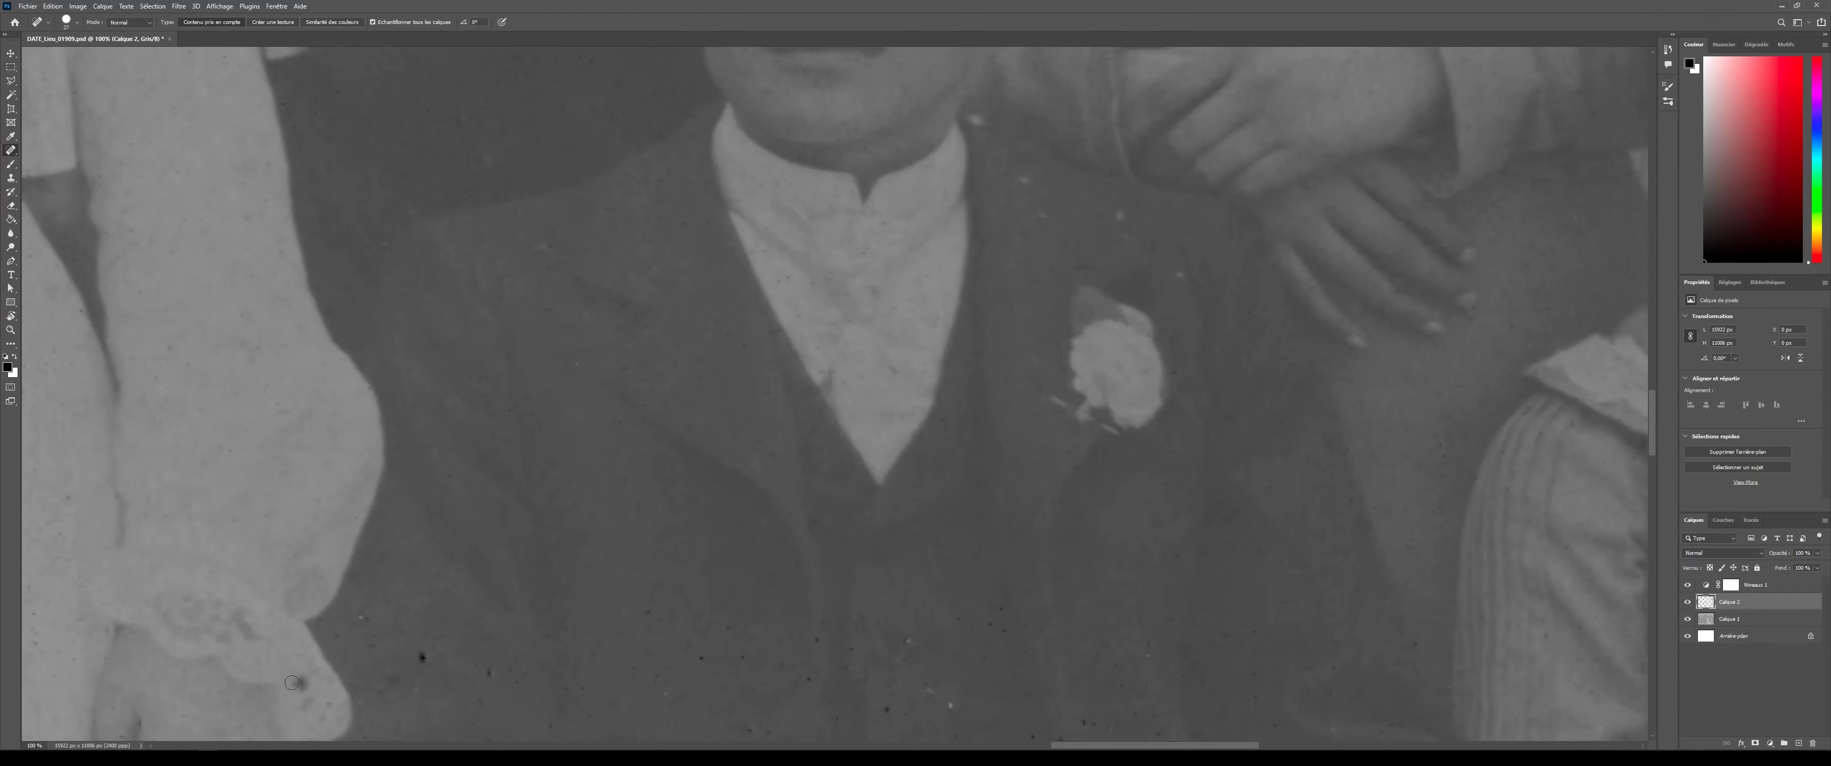
- Heal the mark on the lace cuff and the specks on the seated man's lower jacket, waistcoat, collar and shirt
{"action": "left_click", "coordinate": [295, 681]}
{"action": "left_click", "coordinate": [492, 675]}
{"action": "left_click", "coordinate": [658, 641]}
{"action": "left_click", "coordinate": [803, 688]}
{"action": "left_click", "coordinate": [944, 702]}
{"action": "left_click", "coordinate": [1007, 598]}
{"action": "left_click", "coordinate": [884, 224]}
{"action": "left_click", "coordinate": [800, 318]}
- Heal the dark and light specks on the seated man's lower jacket and waistcoat around the watch chain
{"action": "scroll", "coordinate": [804, 334], "scroll_direction": "down", "scroll_amount": 5}
{"action": "left_click", "coordinate": [347, 221]}
{"action": "left_click", "coordinate": [611, 360]}
{"action": "left_click", "coordinate": [1065, 171]}
{"action": "left_click", "coordinate": [1191, 288]}
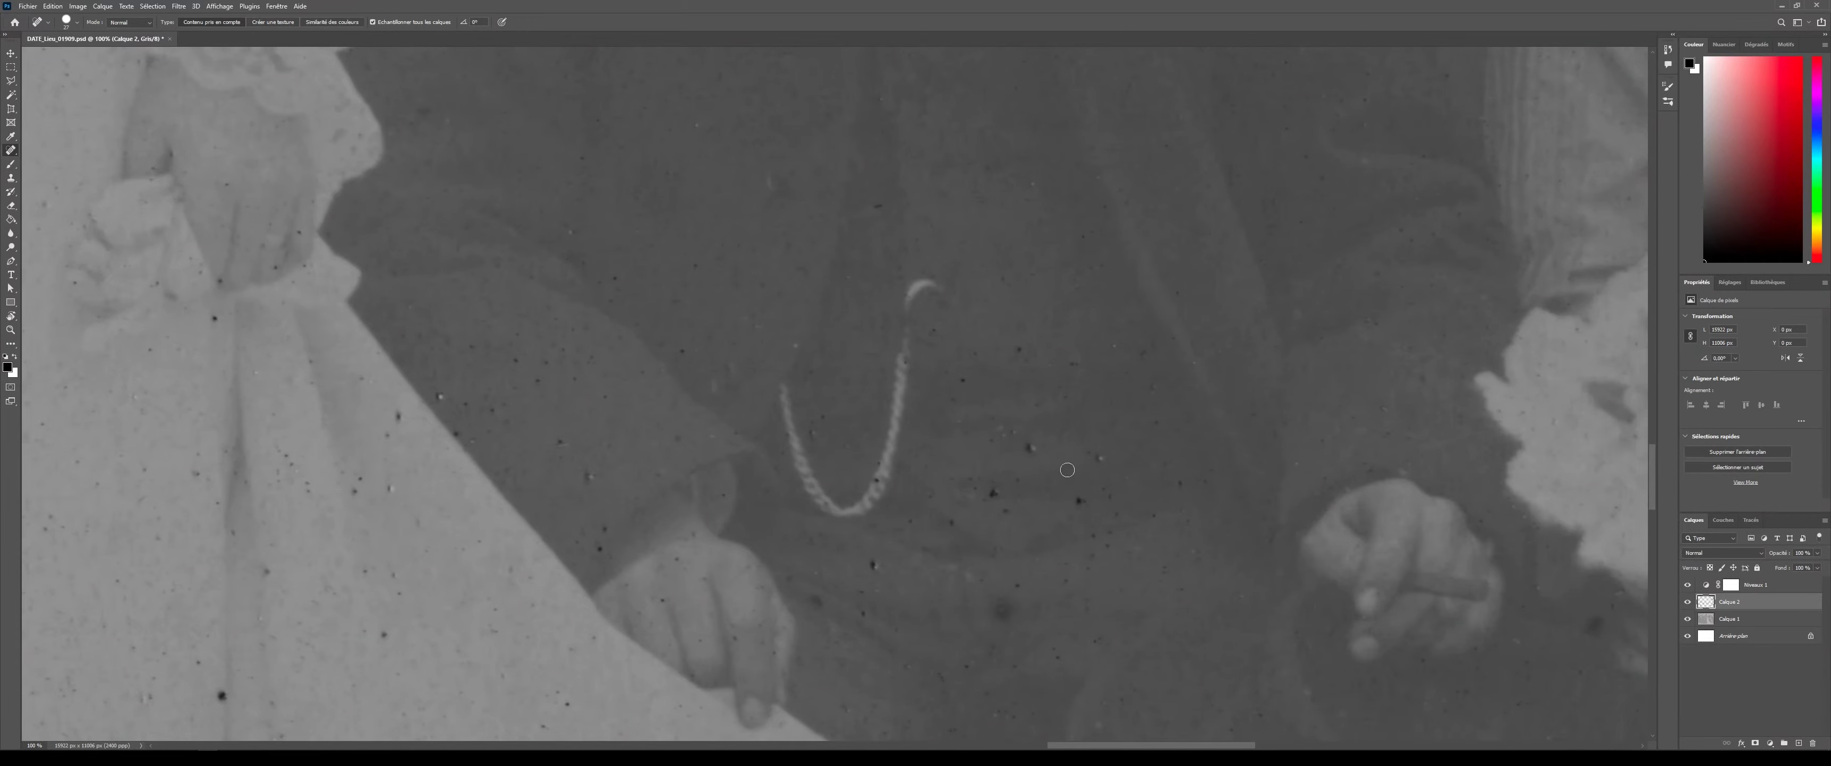
{"action": "left_click", "coordinate": [962, 381]}
{"action": "left_click", "coordinate": [1030, 448]}
{"action": "left_click", "coordinate": [951, 523]}
{"action": "left_click", "coordinate": [1163, 572]}
{"action": "left_click", "coordinate": [1002, 611]}
{"action": "left_click", "coordinate": [873, 565]}
- With a smaller brush, heal the specks on the seated man's sleeve and hand and on the white skirt beside them
{"action": "key", "text": "bracketleft"}
{"action": "left_click", "coordinate": [600, 548]}
{"action": "left_click", "coordinate": [663, 653]}
{"action": "left_click", "coordinate": [659, 567]}
{"action": "left_click", "coordinate": [589, 477]}
{"action": "left_click", "coordinate": [496, 631]}
{"action": "left_click", "coordinate": [487, 540]}
{"action": "left_click", "coordinate": [398, 420]}
{"action": "left_click", "coordinate": [305, 487]}
{"action": "left_click", "coordinate": [221, 696]}
- Heal the dark specks and the pale round blotch on the middle of the white skirt
{"action": "scroll", "coordinate": [740, 425], "scroll_direction": "down", "scroll_amount": 5}
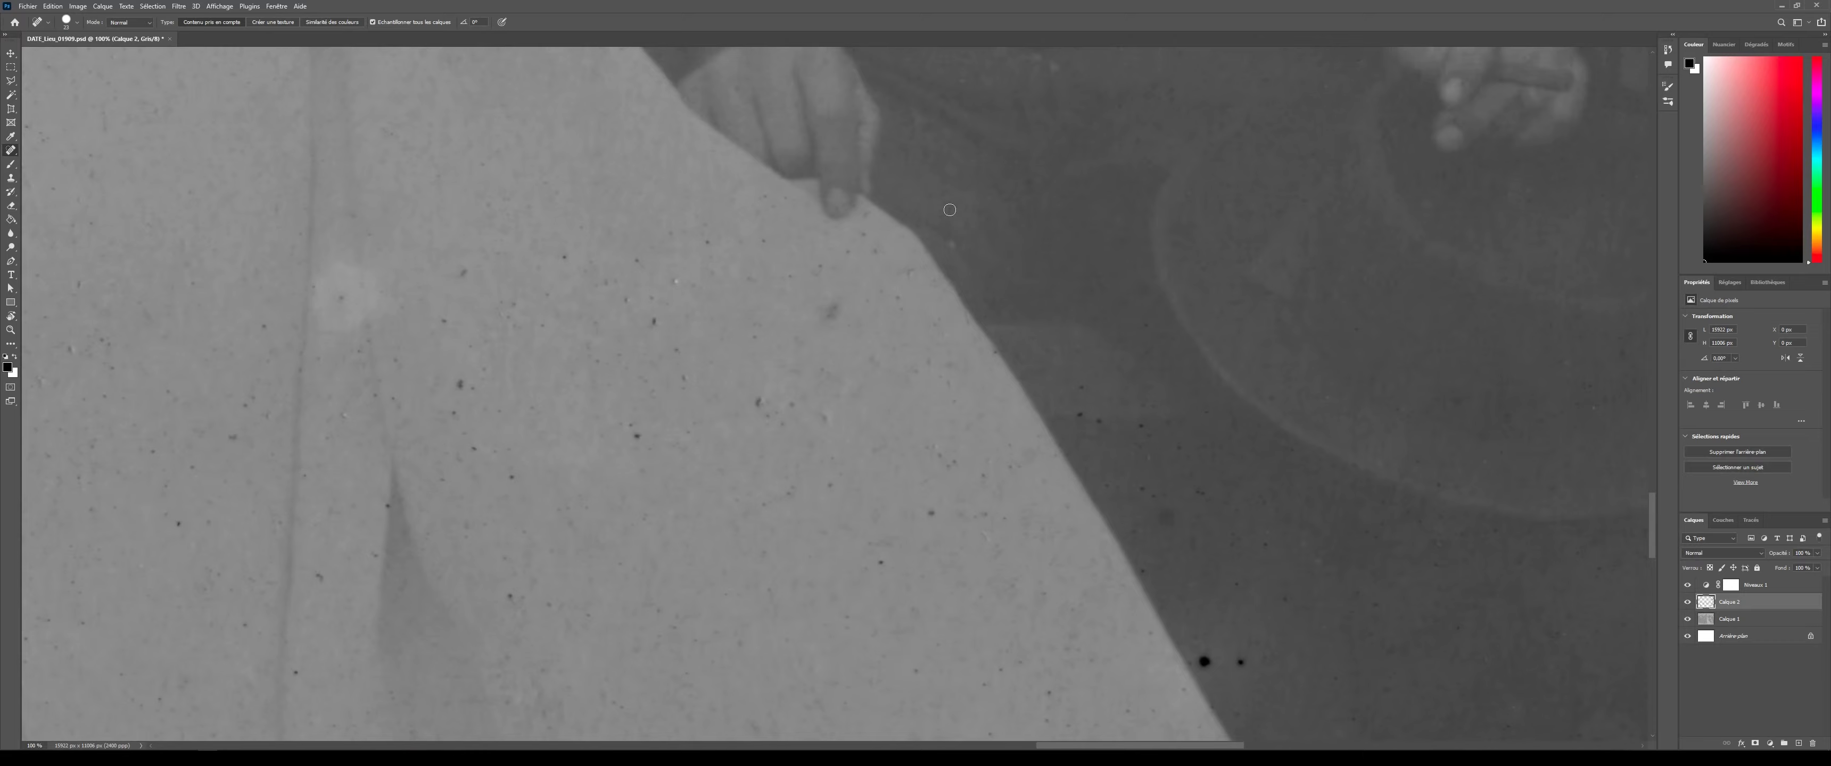
{"action": "key", "text": "ctrl+minus"}
{"action": "left_click", "coordinate": [712, 395]}
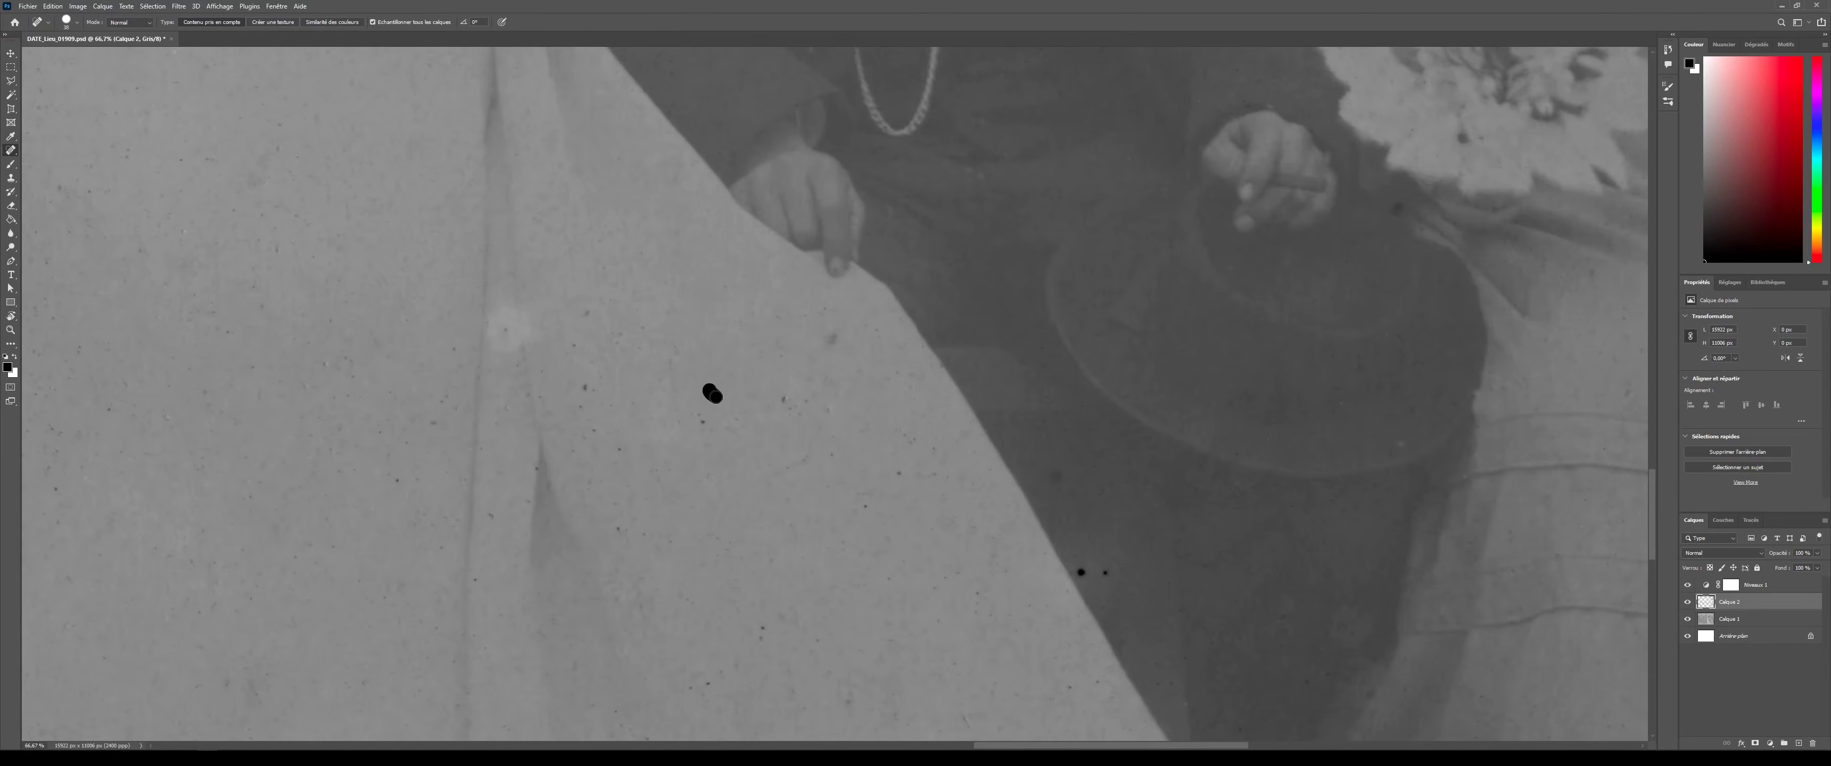
{"action": "left_click", "coordinate": [923, 473]}
{"action": "left_click_drag", "start_coordinate": [494, 319], "coordinate": [526, 343]}
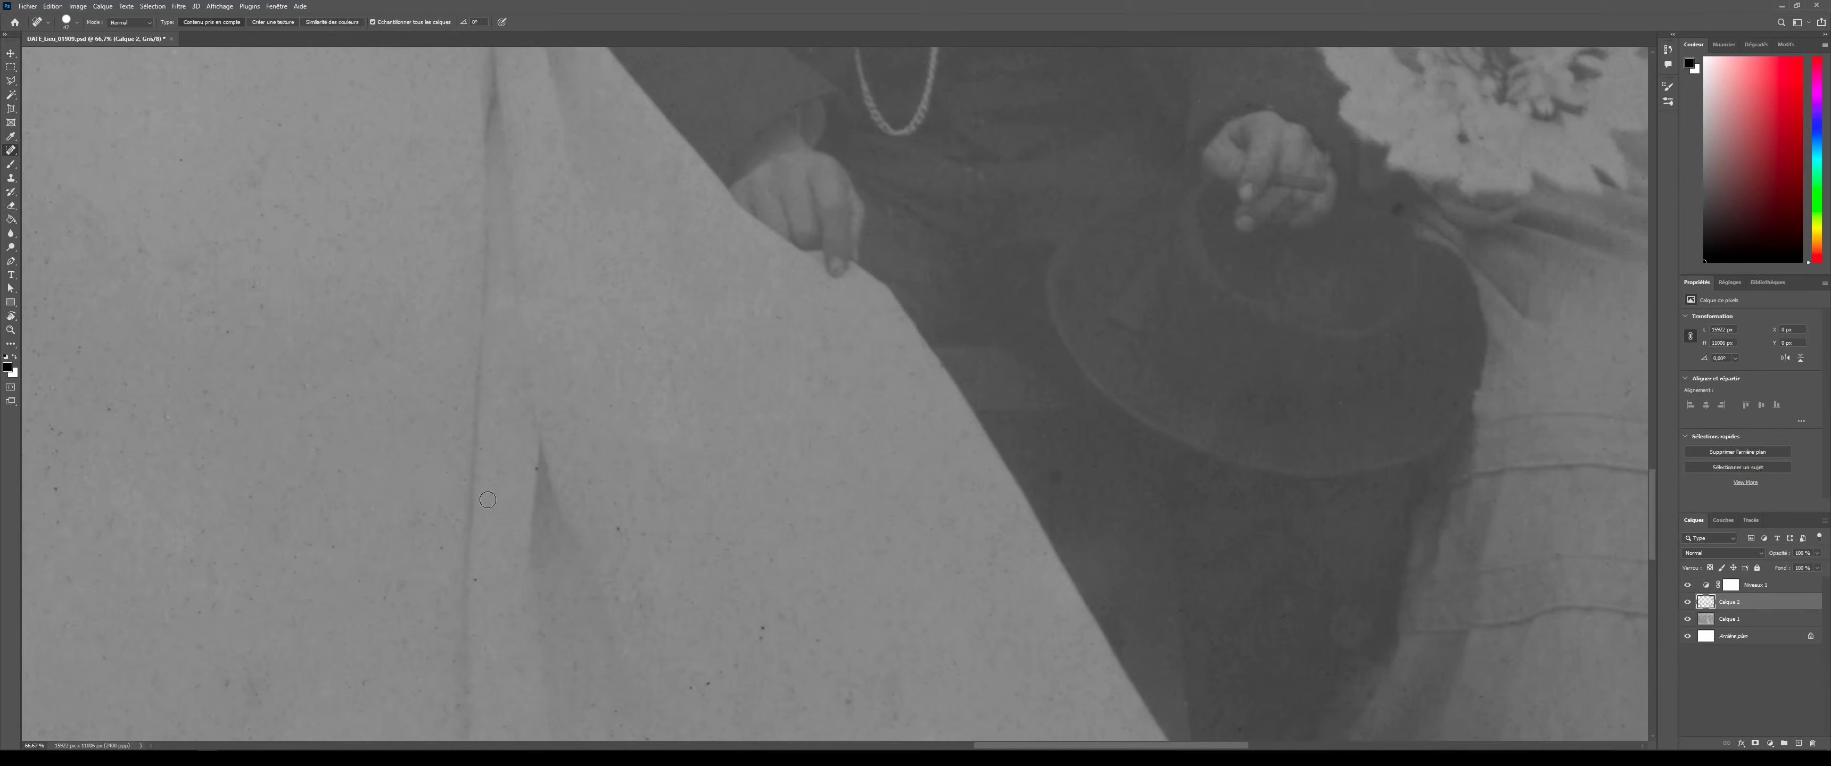
- Heal the specks, scratch and small dark marks on the lower white skirt and along its hem
{"action": "scroll", "coordinate": [292, 347], "scroll_direction": "down", "scroll_amount": 10}
{"action": "left_click_drag", "start_coordinate": [785, 322], "coordinate": [849, 322]}
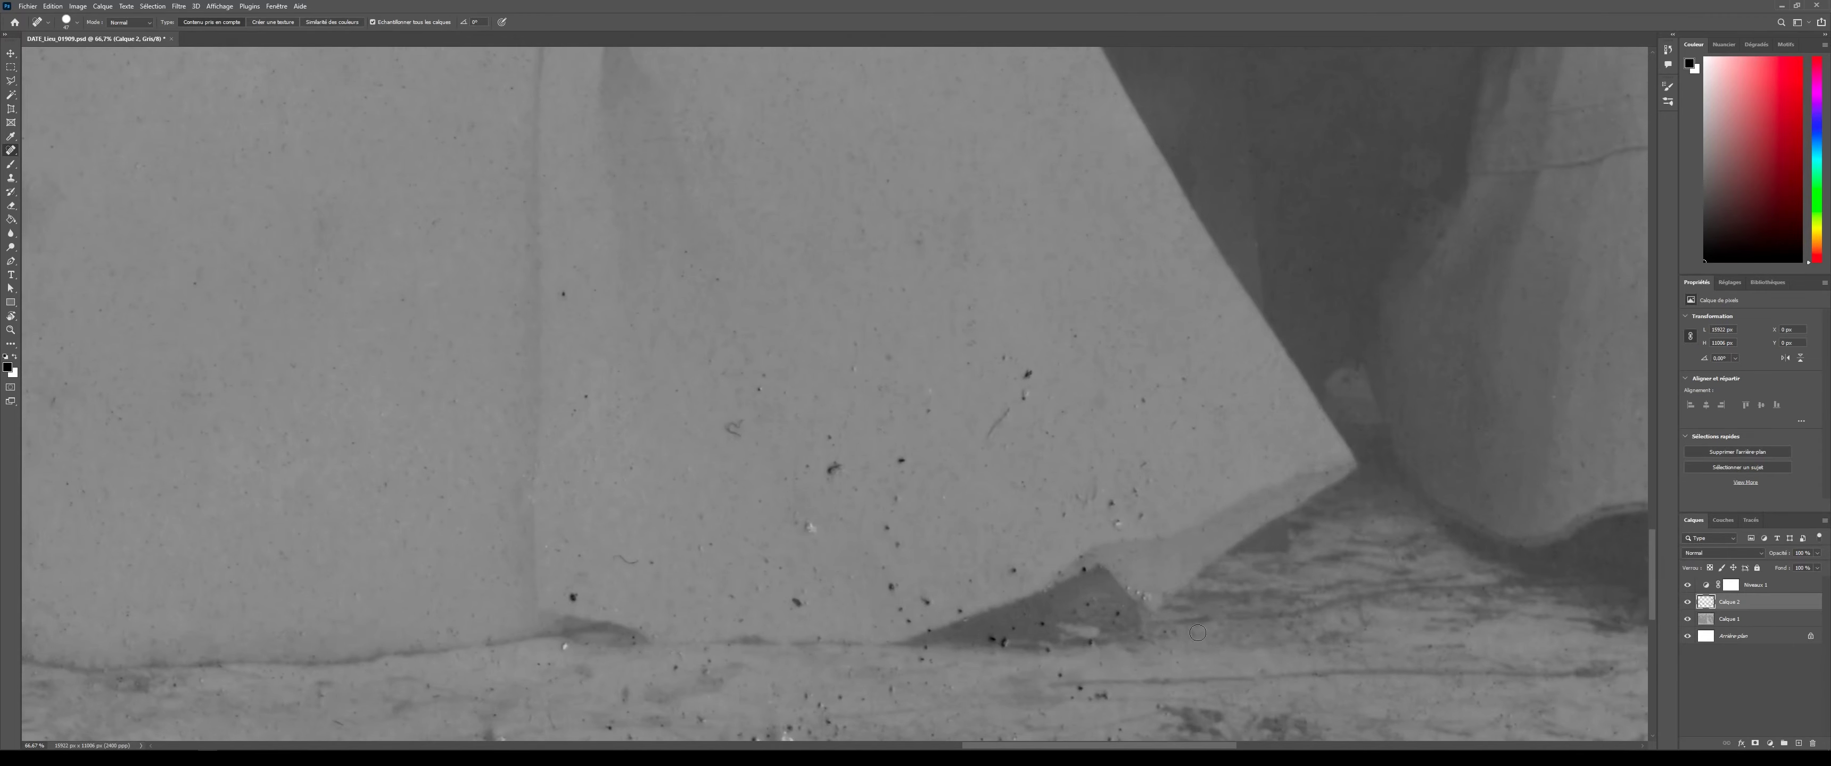
{"action": "left_click_drag", "start_coordinate": [1004, 355], "coordinate": [998, 425]}
{"action": "left_click", "coordinate": [544, 500]}
{"action": "left_click_drag", "start_coordinate": [620, 559], "coordinate": [655, 569]}
{"action": "left_click_drag", "start_coordinate": [799, 474], "coordinate": [812, 464]}
{"action": "left_click_drag", "start_coordinate": [896, 460], "coordinate": [907, 461]}
{"action": "left_click", "coordinate": [929, 603]}
{"action": "left_click", "coordinate": [1048, 651]}
{"action": "left_click", "coordinate": [1093, 610]}
{"action": "left_click_drag", "start_coordinate": [793, 602], "coordinate": [798, 595]}
{"action": "left_click", "coordinate": [674, 613]}
- Heal the white blotches and nearby specks on the floorboards along the photo's lower edge
{"action": "scroll", "coordinate": [682, 611], "scroll_direction": "down", "scroll_amount": 5}
{"action": "left_click", "coordinate": [1320, 579]}
{"action": "left_click", "coordinate": [966, 286]}
{"action": "left_click", "coordinate": [1037, 433]}
{"action": "left_click", "coordinate": [941, 426]}
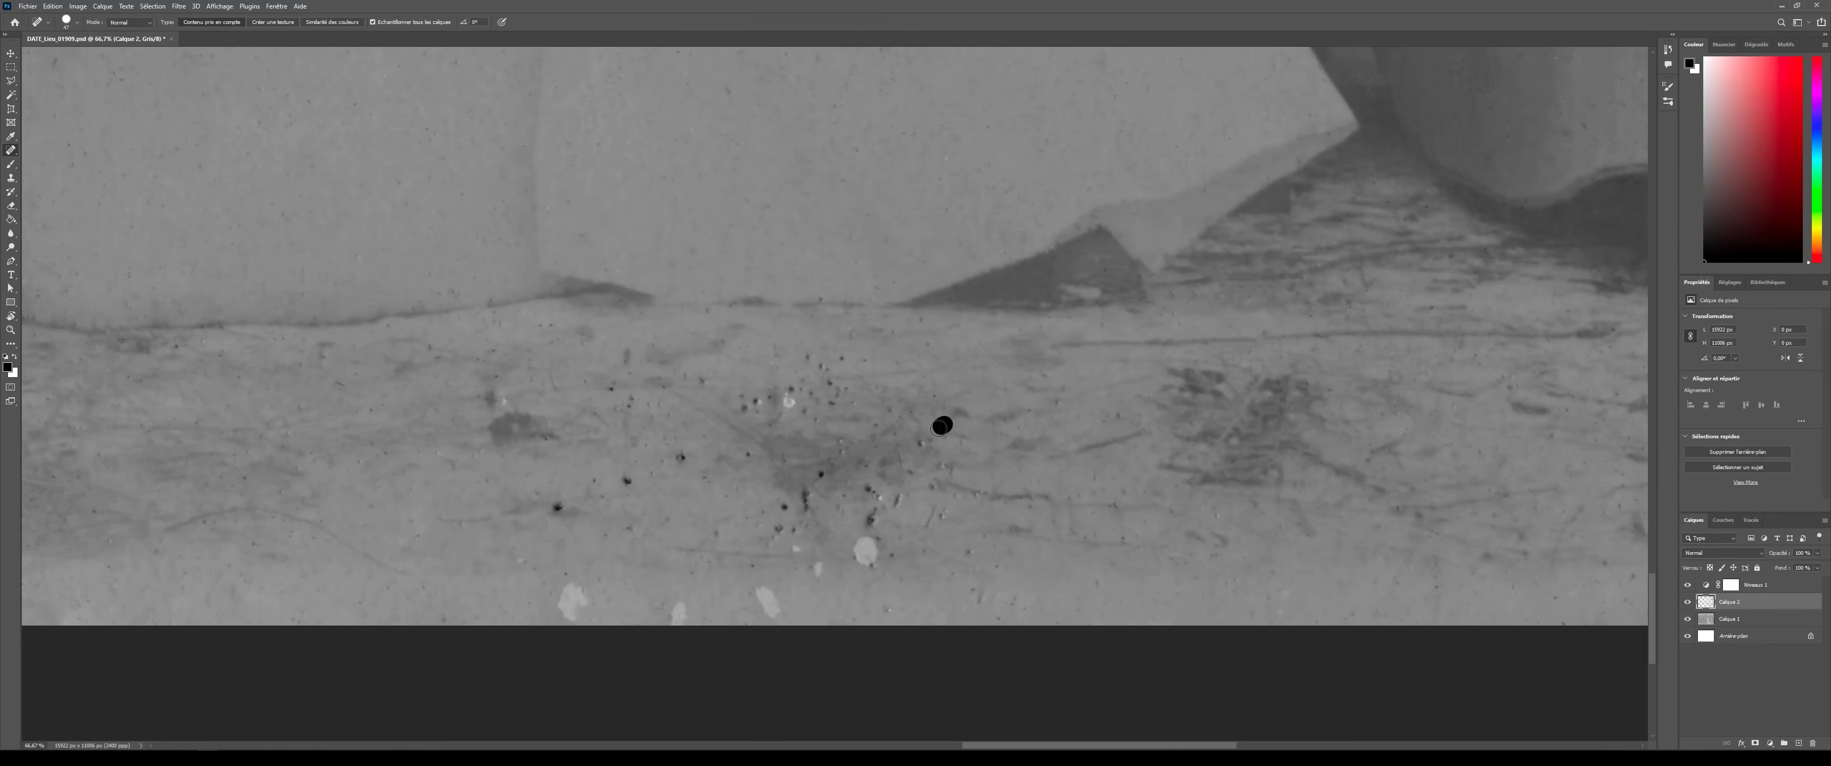
{"action": "left_click", "coordinate": [965, 554]}
{"action": "left_click_drag", "start_coordinate": [866, 544], "coordinate": [865, 559]}
{"action": "left_click", "coordinate": [875, 513]}
{"action": "left_click_drag", "start_coordinate": [573, 591], "coordinate": [572, 613]}
{"action": "left_click_drag", "start_coordinate": [679, 598], "coordinate": [677, 618]}
- Heal the remaining dark and light specks on the floorboards just below the white skirt's hem
{"action": "left_click", "coordinate": [503, 398]}
{"action": "left_click", "coordinate": [629, 383]}
{"action": "left_click", "coordinate": [793, 398]}
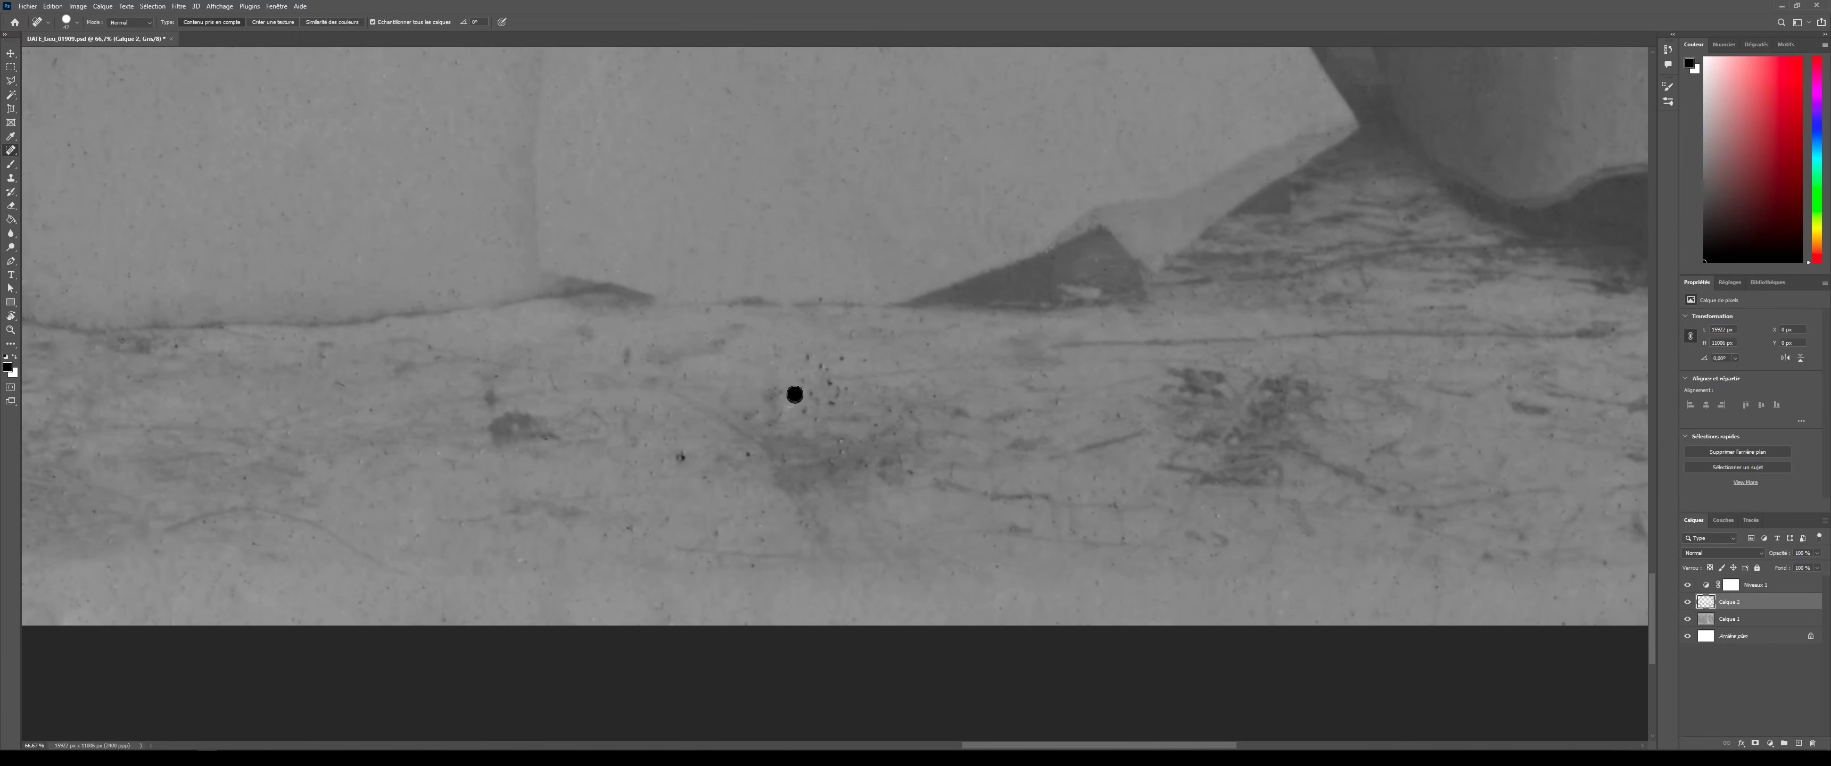
{"action": "left_click", "coordinate": [774, 397]}
{"action": "left_click", "coordinate": [753, 417]}
{"action": "left_click", "coordinate": [680, 457]}
{"action": "left_click", "coordinate": [712, 481]}
{"action": "left_click", "coordinate": [629, 528]}
{"action": "left_click", "coordinate": [218, 327]}
- Heal the black spot by the watch chain of the man holding the woman's hand, and the speck near his cuff
{"action": "key", "text": "ctrl+minus"}
{"action": "key", "text": "ctrl+minus"}
{"action": "right_click", "coordinate": [1159, 550], "text": "alt"}
{"action": "left_click_drag", "start_coordinate": [1159, 549], "coordinate": [693, 539]}
{"action": "key", "text": "ctrl+plus"}
{"action": "key", "text": "ctrl+plus"}
{"action": "mouse_move", "coordinate": [756, 396]}
{"action": "left_mouse_down"}
{"action": "mouse_move", "coordinate": [562, 392]}
{"action": "mouse_move", "coordinate": [1082, 299]}
{"action": "left_mouse_up"}
{"action": "scroll", "coordinate": [561, 391], "scroll_direction": "up", "scroll_amount": 1}
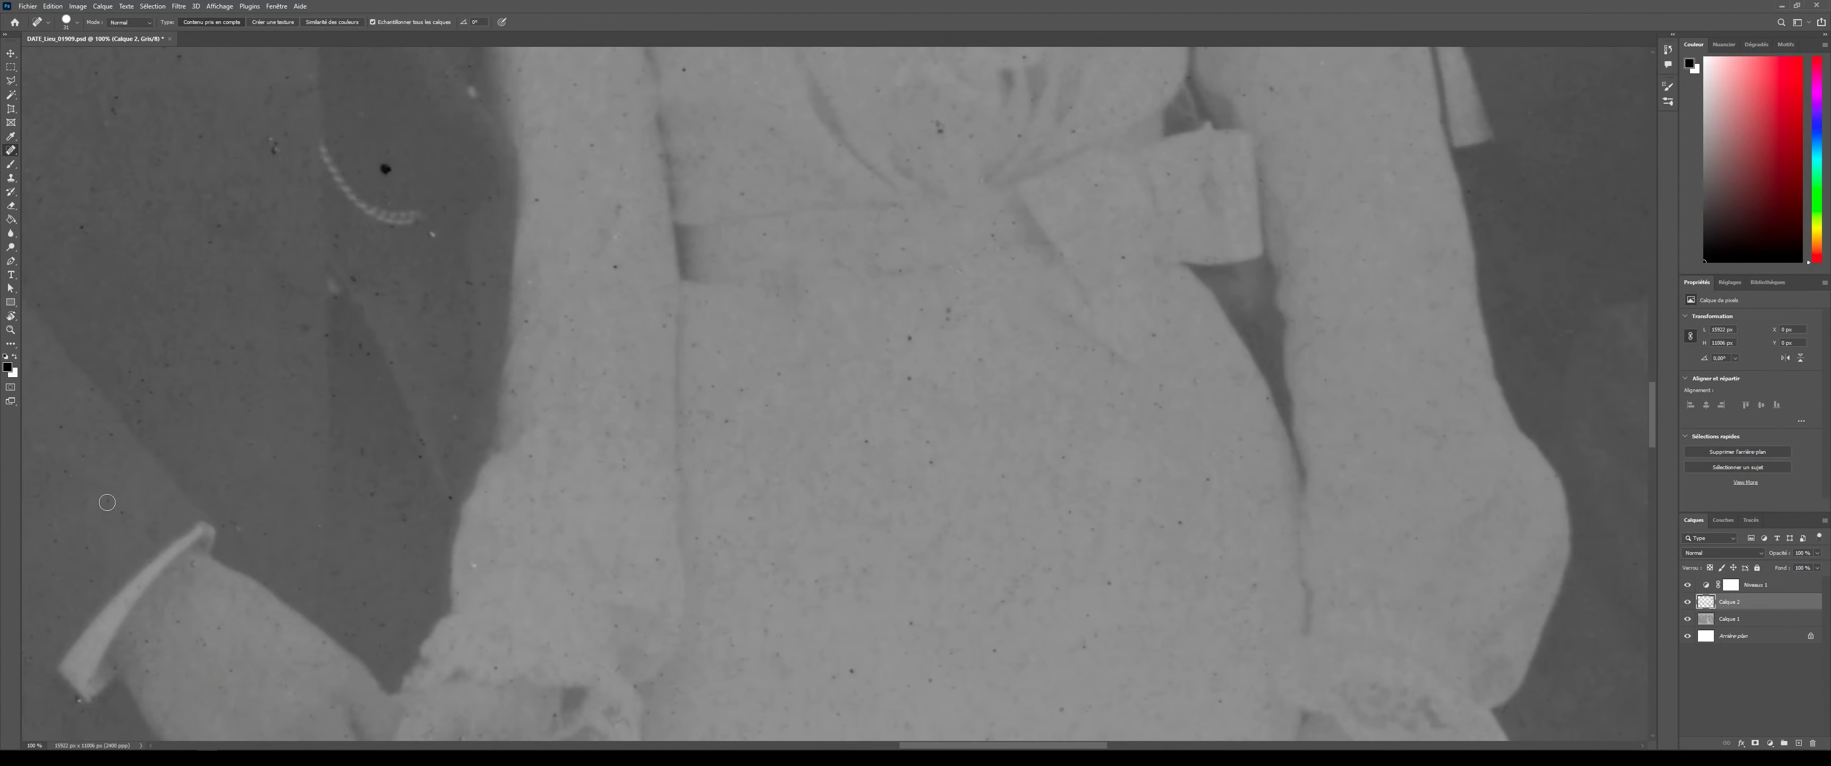
{"action": "left_click", "coordinate": [383, 176]}
{"action": "left_click", "coordinate": [144, 642]}
- Heal the specks across the front of the standing woman's white skirt and around her lace cuff
{"action": "scroll", "coordinate": [368, 564], "scroll_direction": "down", "scroll_amount": 3}
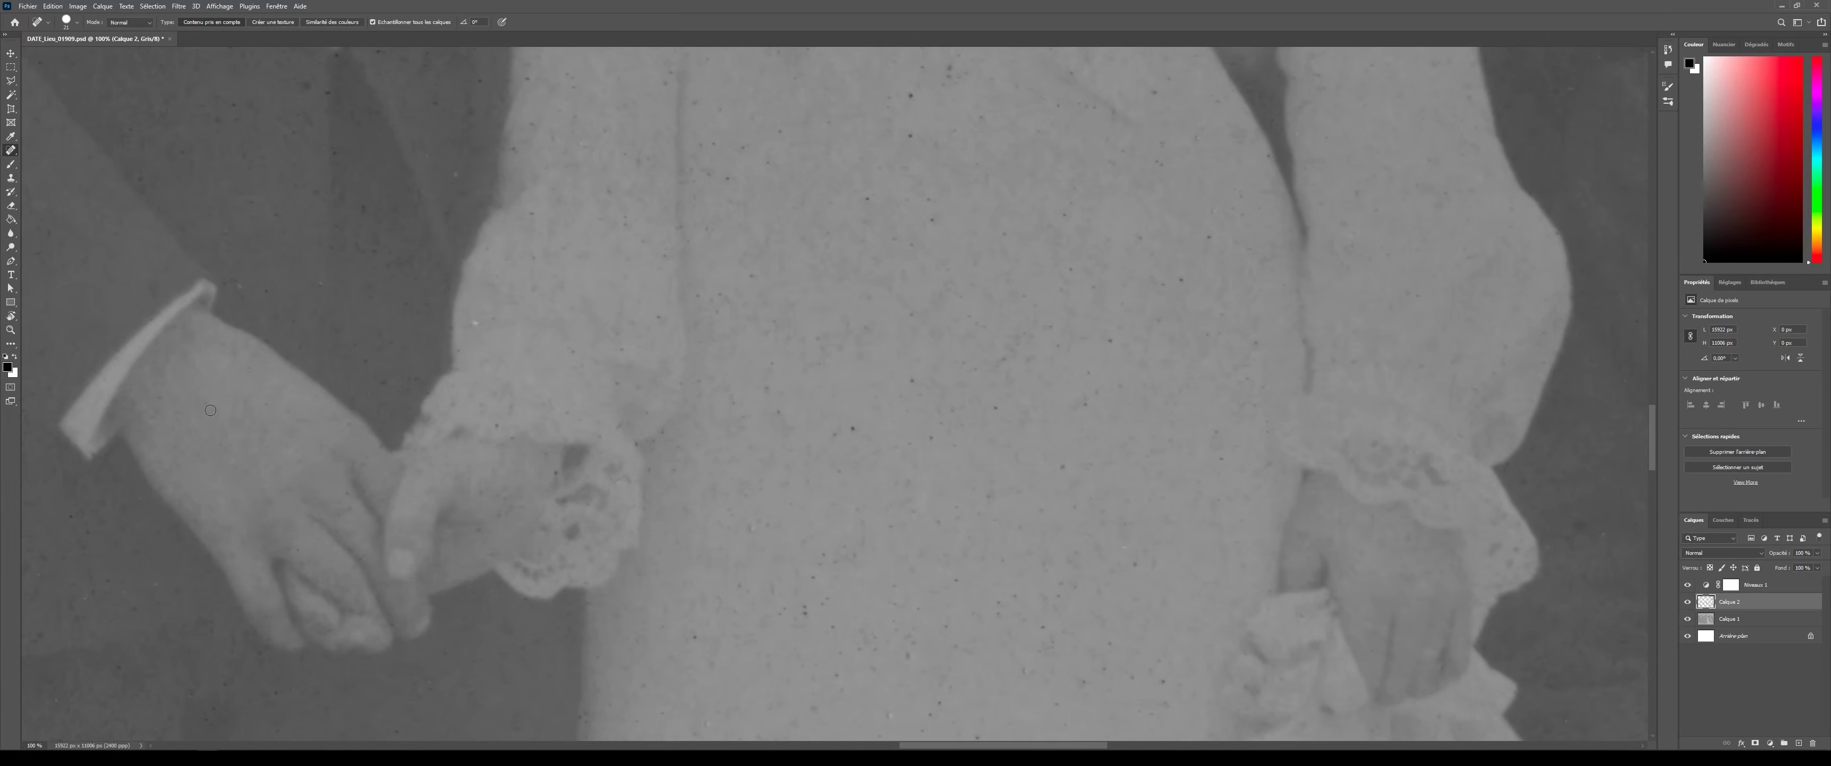
{"action": "left_click", "coordinate": [375, 377]}
{"action": "left_click", "coordinate": [774, 364]}
{"action": "left_click", "coordinate": [911, 96]}
{"action": "left_click", "coordinate": [1080, 684]}
{"action": "left_click", "coordinate": [1112, 641]}
{"action": "left_click", "coordinate": [1054, 345]}
{"action": "left_click", "coordinate": [1197, 136]}
{"action": "left_click", "coordinate": [954, 73]}
{"action": "left_click", "coordinate": [1223, 430]}
- Heal the specks on the white dress below the corsage, across the lower bodice and on the waist bow
{"action": "scroll", "coordinate": [1333, 68], "scroll_direction": "up", "scroll_amount": 6}
{"action": "left_click", "coordinate": [1251, 125]}
{"action": "left_click", "coordinate": [1188, 153]}
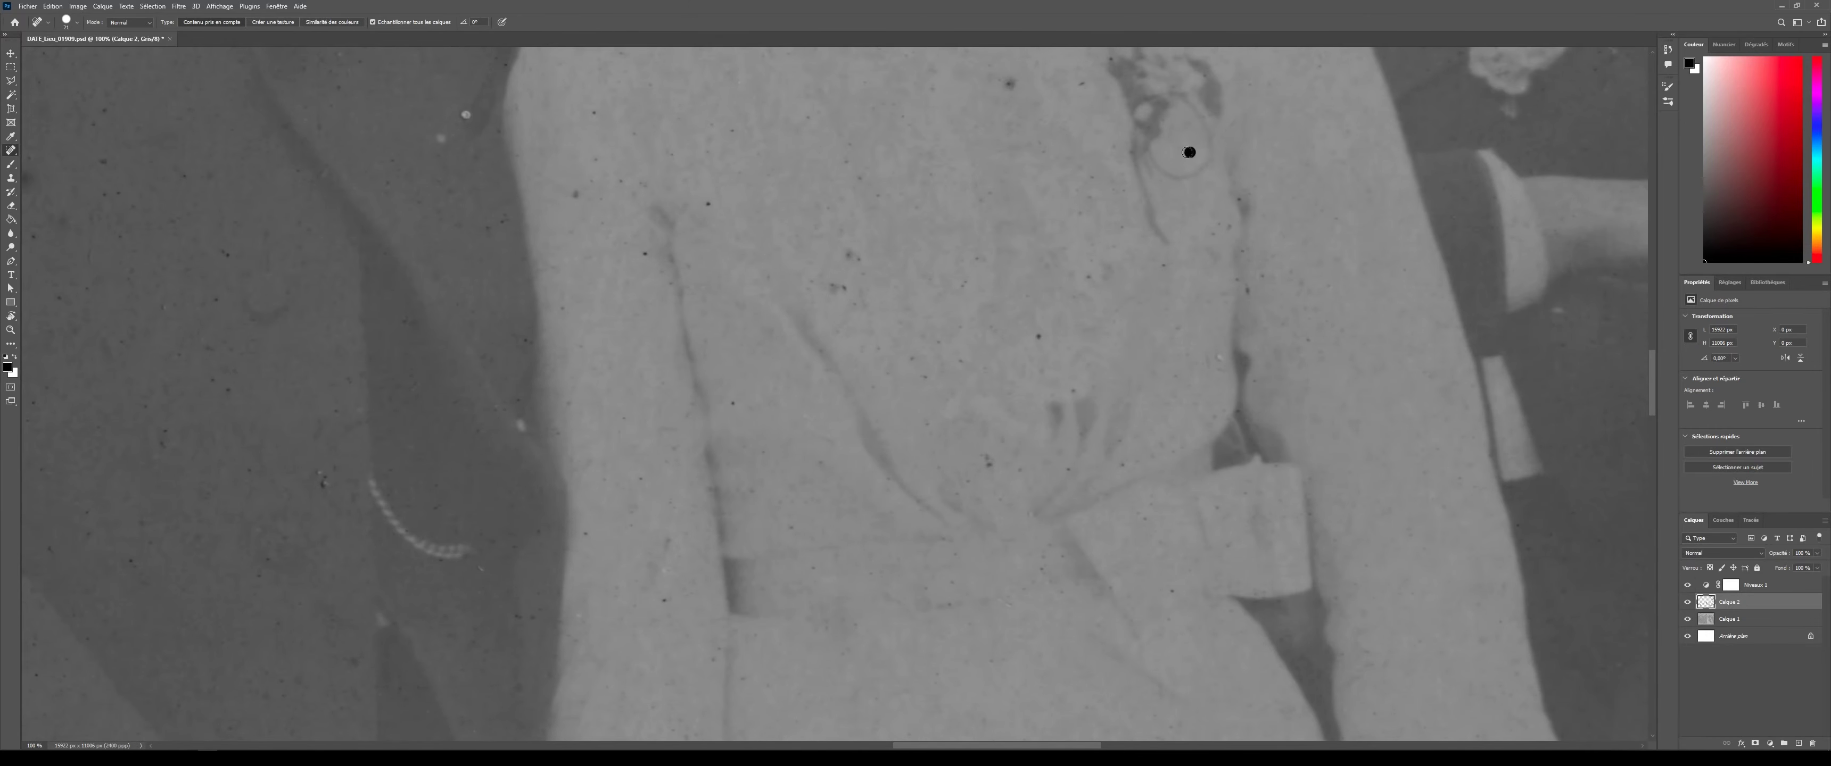
{"action": "left_click", "coordinate": [1286, 513]}
{"action": "left_click", "coordinate": [1038, 336]}
{"action": "left_click", "coordinate": [978, 256]}
{"action": "left_click", "coordinate": [850, 256]}
{"action": "left_click", "coordinate": [836, 288]}
{"action": "left_click", "coordinate": [987, 461]}
{"action": "left_click", "coordinate": [1065, 555]}
- Heal the specks across the upper bodice and the sleeve of the white dress
{"action": "left_click", "coordinate": [1161, 262]}
{"action": "left_click", "coordinate": [1120, 187]}
{"action": "left_click", "coordinate": [877, 176]}
{"action": "left_click", "coordinate": [595, 113]}
{"action": "left_click", "coordinate": [643, 185]}
{"action": "left_click", "coordinate": [803, 116]}
{"action": "left_click", "coordinate": [1010, 85]}
- Heal the specks on the dark jacket of the man beside the white dress and the dark mark below its collar
{"action": "left_click", "coordinate": [341, 85]}
{"action": "left_click", "coordinate": [42, 394]}
{"action": "left_click", "coordinate": [437, 502]}
{"action": "left_click", "coordinate": [885, 387]}
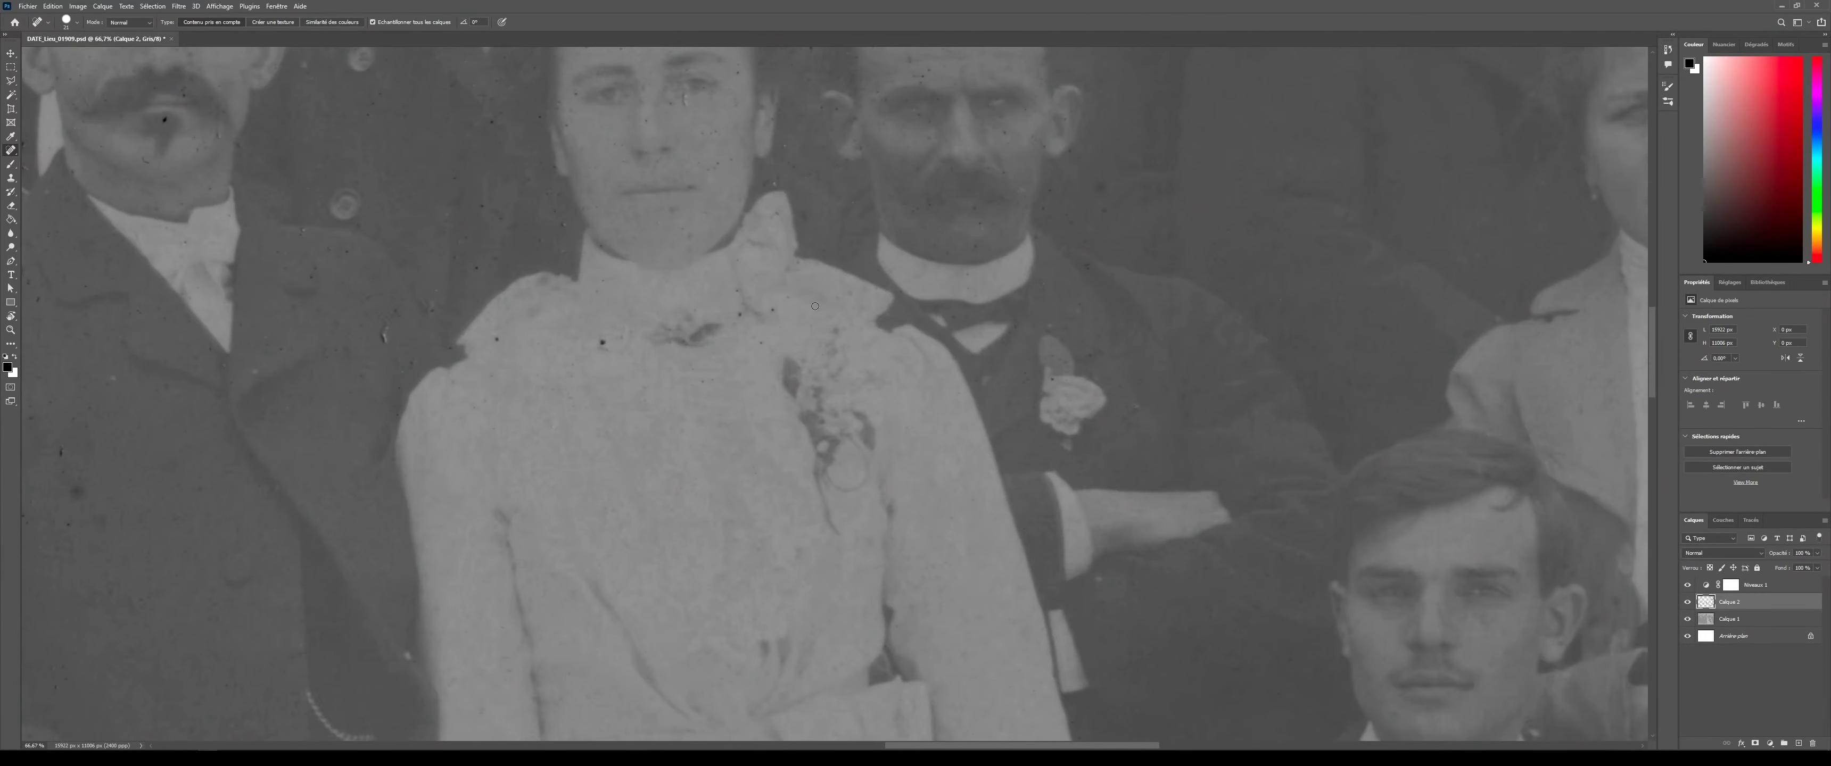
{"action": "left_click", "coordinate": [608, 347]}
{"action": "left_click", "coordinate": [76, 491]}
{"action": "left_click", "coordinate": [41, 440]}
- Heal the specks on the forehead, eyes and ear of the moustached man behind the woman in white
{"action": "scroll", "coordinate": [879, 205], "scroll_direction": "up", "scroll_amount": 4}
{"action": "scroll", "coordinate": [987, 313], "scroll_direction": "up", "scroll_amount": 2}
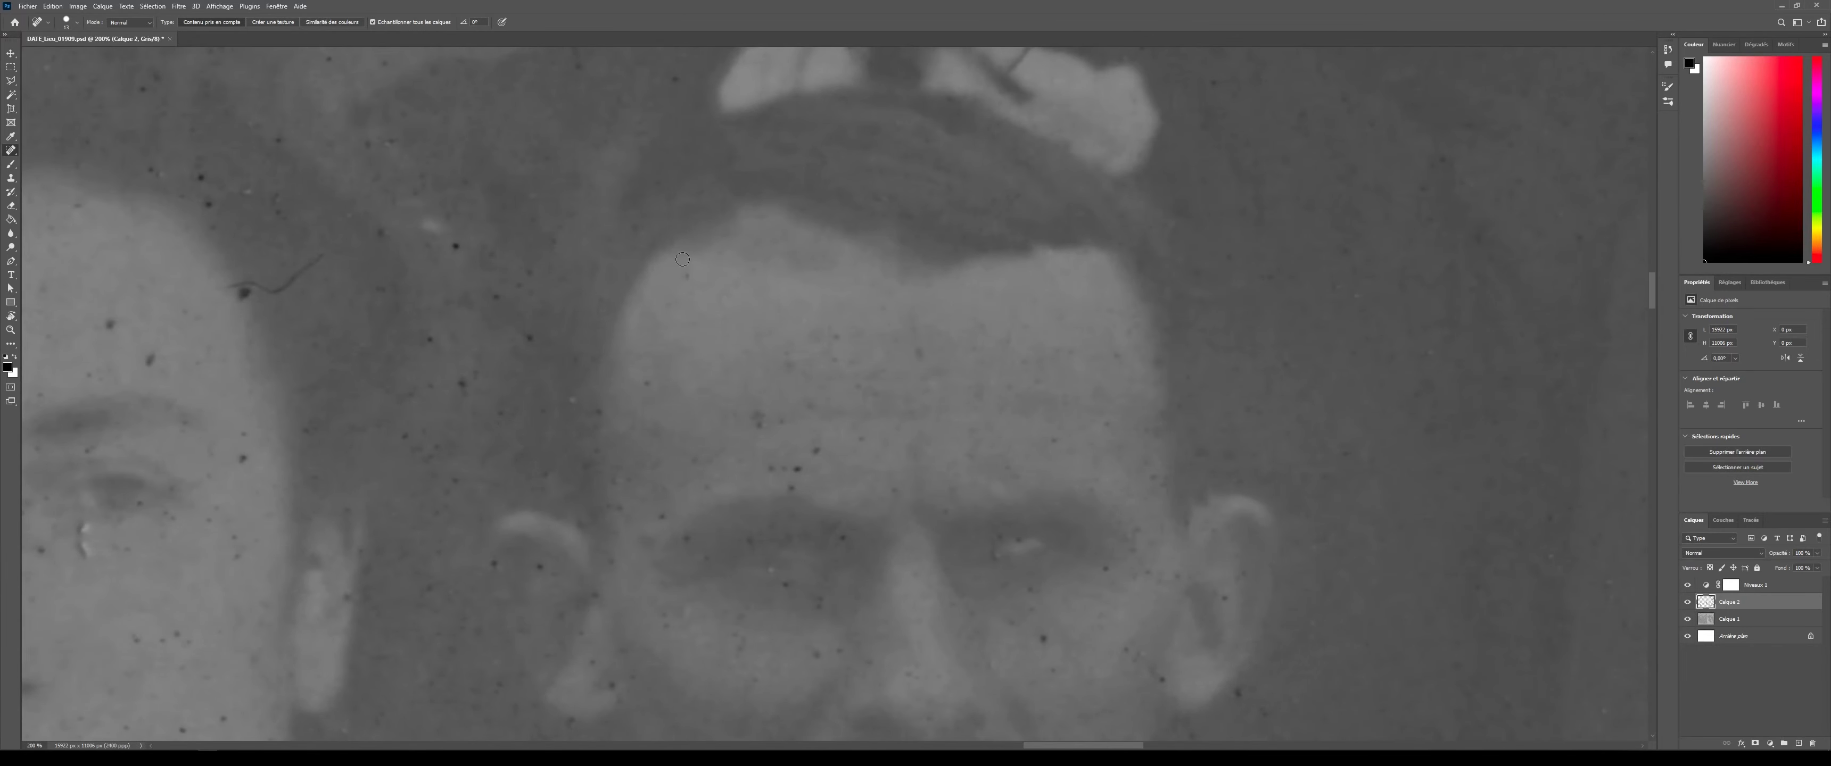
{"action": "left_click", "coordinate": [835, 356]}
{"action": "left_click", "coordinate": [1131, 311]}
{"action": "left_click", "coordinate": [1131, 550]}
{"action": "left_click", "coordinate": [756, 421]}
{"action": "left_click", "coordinate": [1043, 637]}
{"action": "left_click", "coordinate": [822, 600]}
{"action": "left_click", "coordinate": [571, 720]}
- Heal the scratch by the woman's hairline, the background specks between the two heads, and the marks near her eye
{"action": "left_click", "coordinate": [455, 247]}
{"action": "left_click", "coordinate": [245, 292]}
{"action": "left_click_drag", "start_coordinate": [296, 278], "coordinate": [277, 290]}
{"action": "left_click", "coordinate": [454, 481]}
{"action": "left_click", "coordinate": [208, 204]}
{"action": "left_click", "coordinate": [249, 125]}
{"action": "left_click", "coordinate": [142, 89]}
{"action": "left_click", "coordinate": [51, 336]}
{"action": "left_click", "coordinate": [188, 435]}
{"action": "left_click", "coordinate": [83, 540]}
- Heal the specks on the moustached man's lower face and collar and on the white dress's collar and shoulders
{"action": "scroll", "coordinate": [102, 697], "scroll_direction": "down", "scroll_amount": 5}
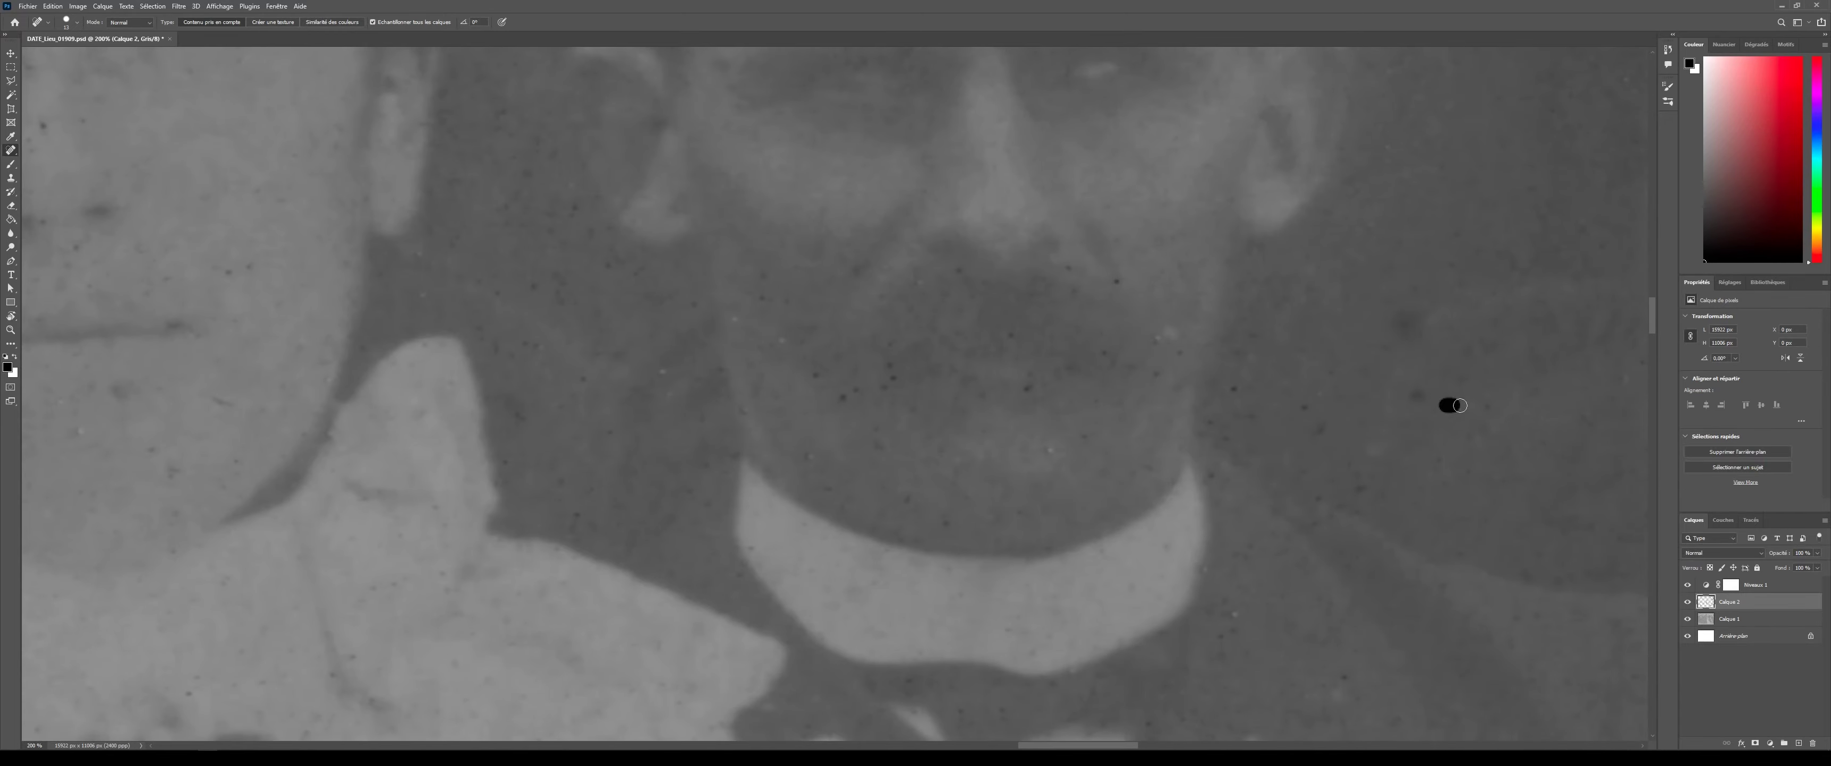
{"action": "left_click", "coordinate": [881, 579]}
{"action": "scroll", "coordinate": [1058, 340], "scroll_direction": "down", "scroll_amount": 3}
{"action": "left_click", "coordinate": [1049, 472]}
{"action": "left_click_drag", "start_coordinate": [1049, 472], "coordinate": [1441, 345]}
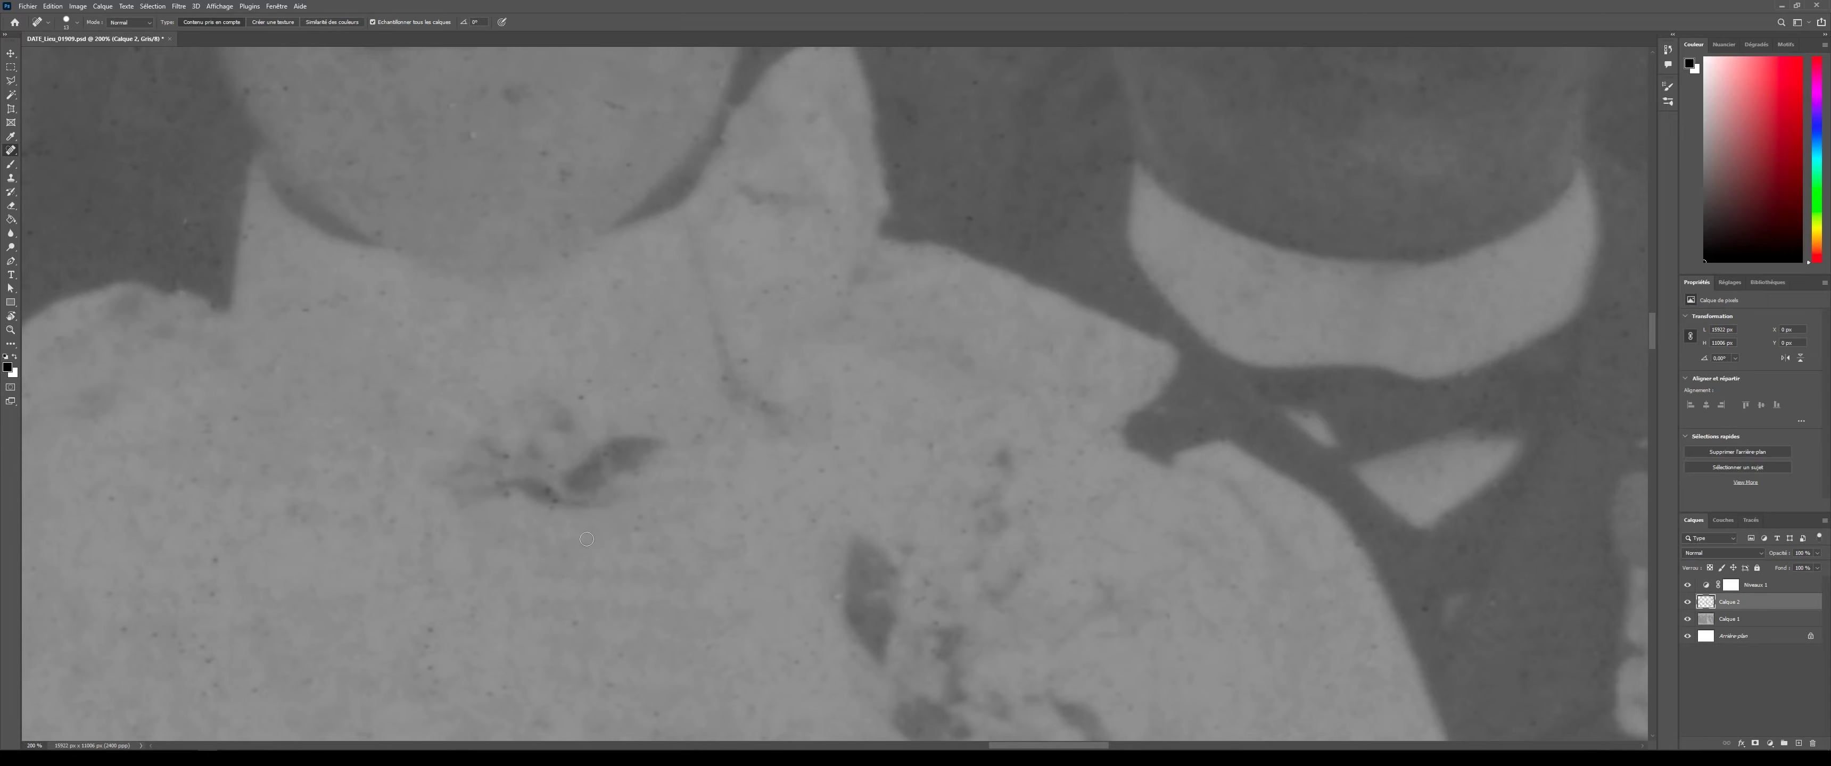
{"action": "left_click_drag", "start_coordinate": [293, 306], "coordinate": [328, 300]}
{"action": "left_click", "coordinate": [218, 589]}
{"action": "left_click", "coordinate": [140, 170]}
{"action": "left_click", "coordinate": [617, 285]}
- Heal the specks on the face of the woman in the white dress and the background beside it
{"action": "scroll", "coordinate": [434, 604], "scroll_direction": "up", "scroll_amount": 8}
{"action": "left_click", "coordinate": [739, 367]}
{"action": "left_click", "coordinate": [565, 449]}
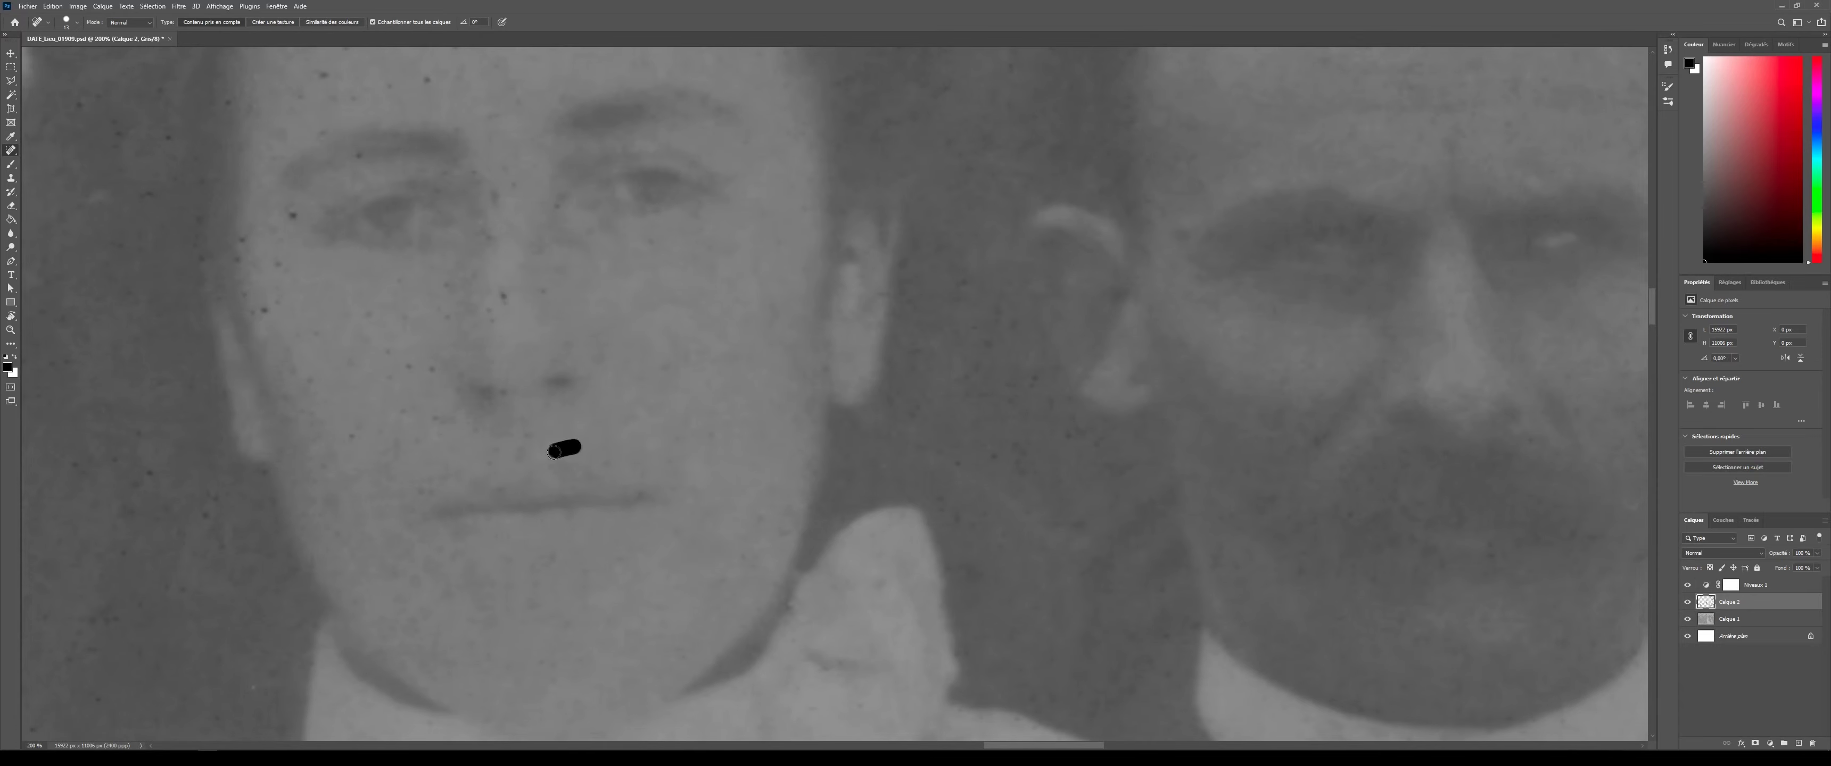
{"action": "left_click", "coordinate": [166, 135]}
{"action": "left_click", "coordinate": [311, 385]}
{"action": "left_click", "coordinate": [503, 295]}
{"action": "scroll", "coordinate": [811, 561], "scroll_direction": "up", "scroll_amount": 3}
{"action": "left_click", "coordinate": [176, 497]}
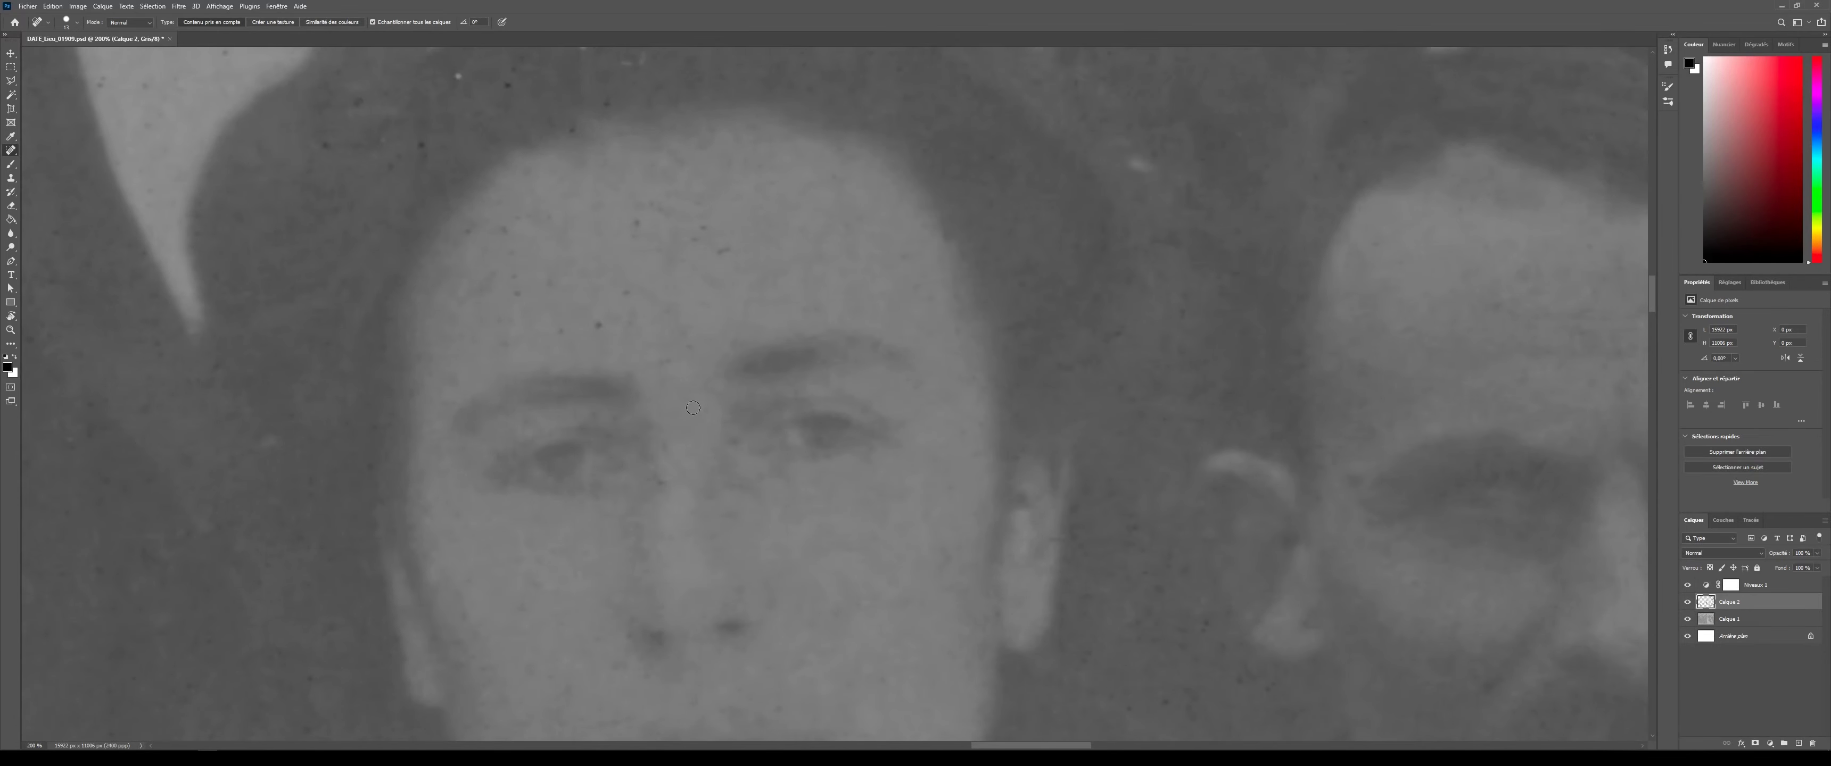
- Heal the specks around the flowers and clothing above the dark-haired person's forehead
{"action": "scroll", "coordinate": [489, 417], "scroll_direction": "up", "scroll_amount": 5}
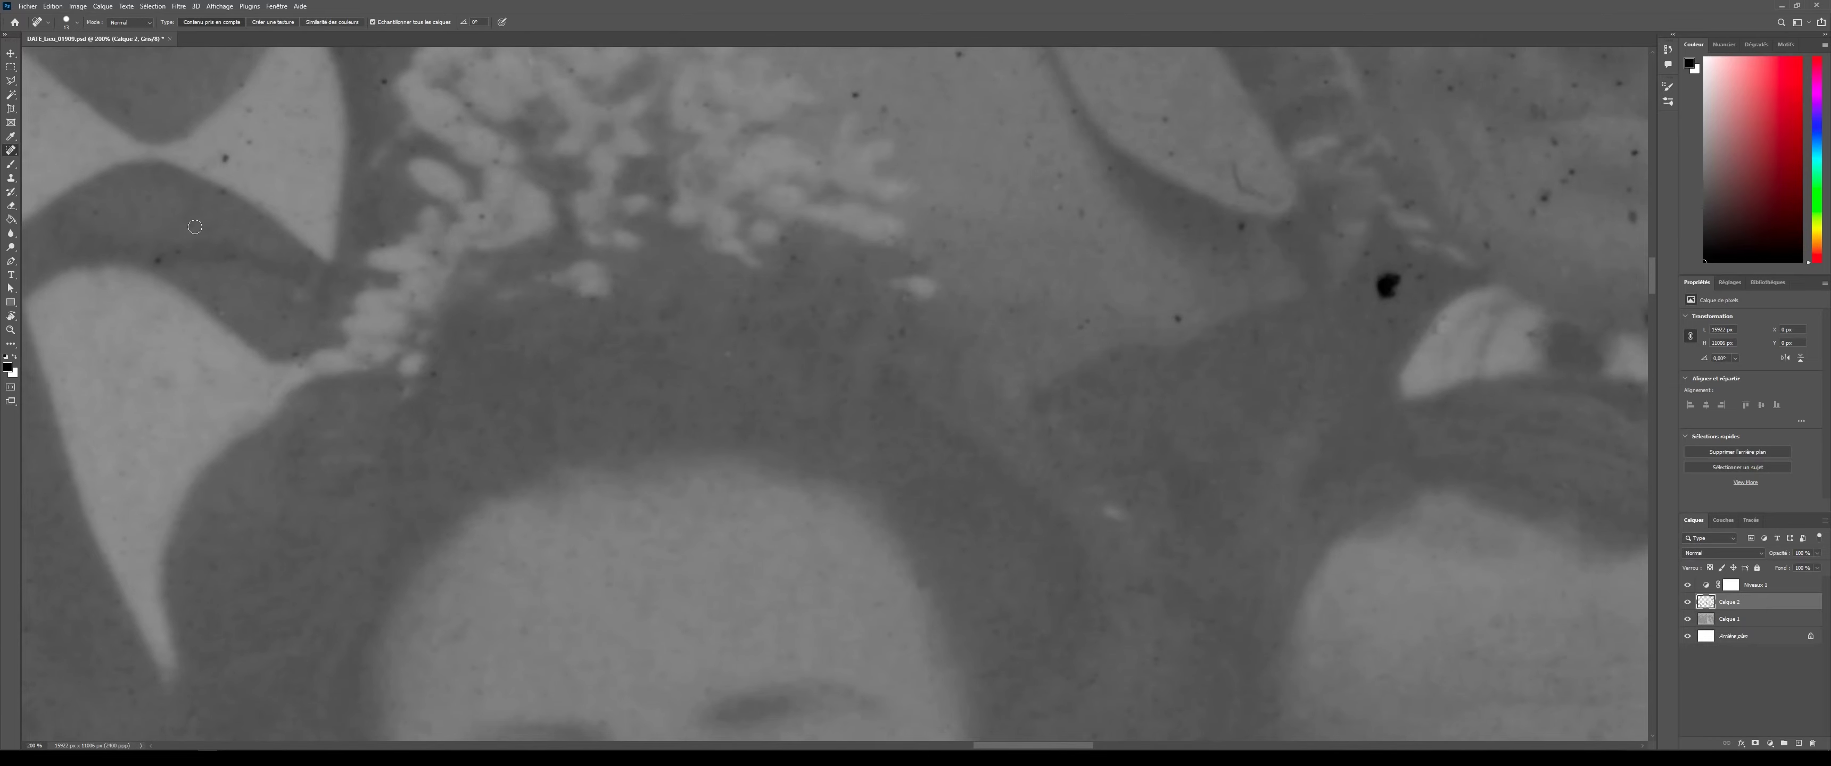
{"action": "left_click", "coordinate": [901, 305]}
{"action": "left_click", "coordinate": [1217, 243]}
{"action": "left_click", "coordinate": [900, 121]}
{"action": "scroll", "coordinate": [900, 121], "scroll_direction": "right", "scroll_amount": 10}
{"action": "scroll", "coordinate": [899, 121], "scroll_direction": "up", "scroll_amount": 3}
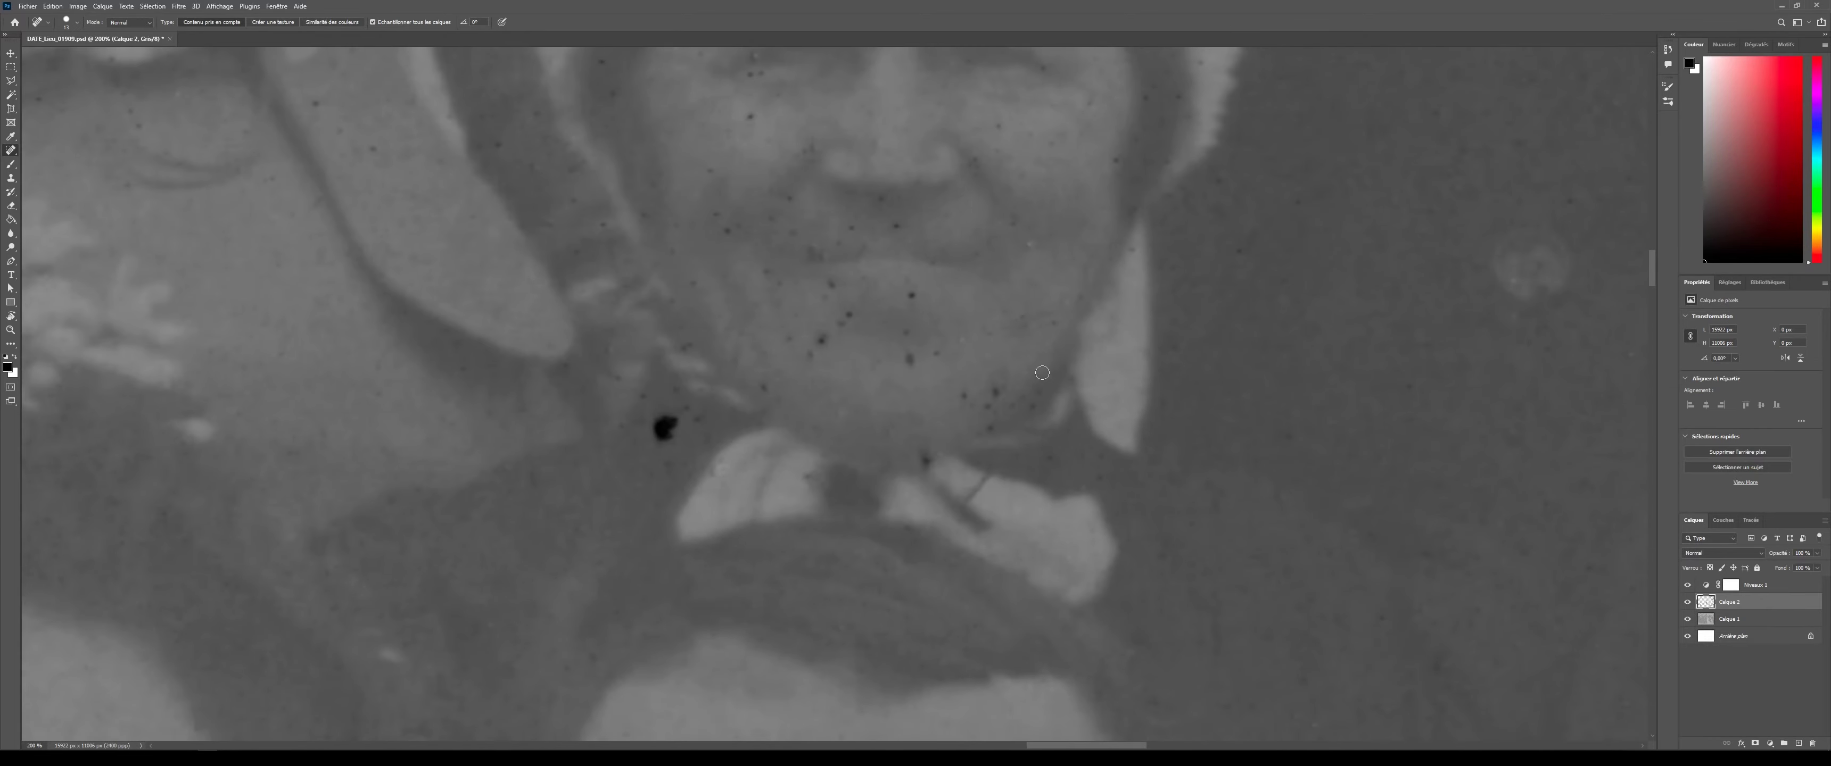
- Heal the large black spot beside the collar and the specks on the bonneted woman's mouth and chin
{"action": "left_click", "coordinate": [996, 429]}
{"action": "left_click", "coordinate": [664, 428]}
{"action": "left_click", "coordinate": [896, 227]}
{"action": "left_click", "coordinate": [911, 294]}
{"action": "left_click", "coordinate": [832, 286]}
{"action": "left_click", "coordinate": [848, 315]}
{"action": "left_click", "coordinate": [821, 342]}
{"action": "left_click", "coordinate": [909, 360]}
{"action": "left_click", "coordinate": [1017, 328]}
- Heal the specks on the forehead and bonnet edge of the woman in the white bonnet
{"action": "left_click_drag", "start_coordinate": [1017, 328], "coordinate": [977, 693]}
{"action": "left_click", "coordinate": [680, 156]}
{"action": "left_click", "coordinate": [856, 273]}
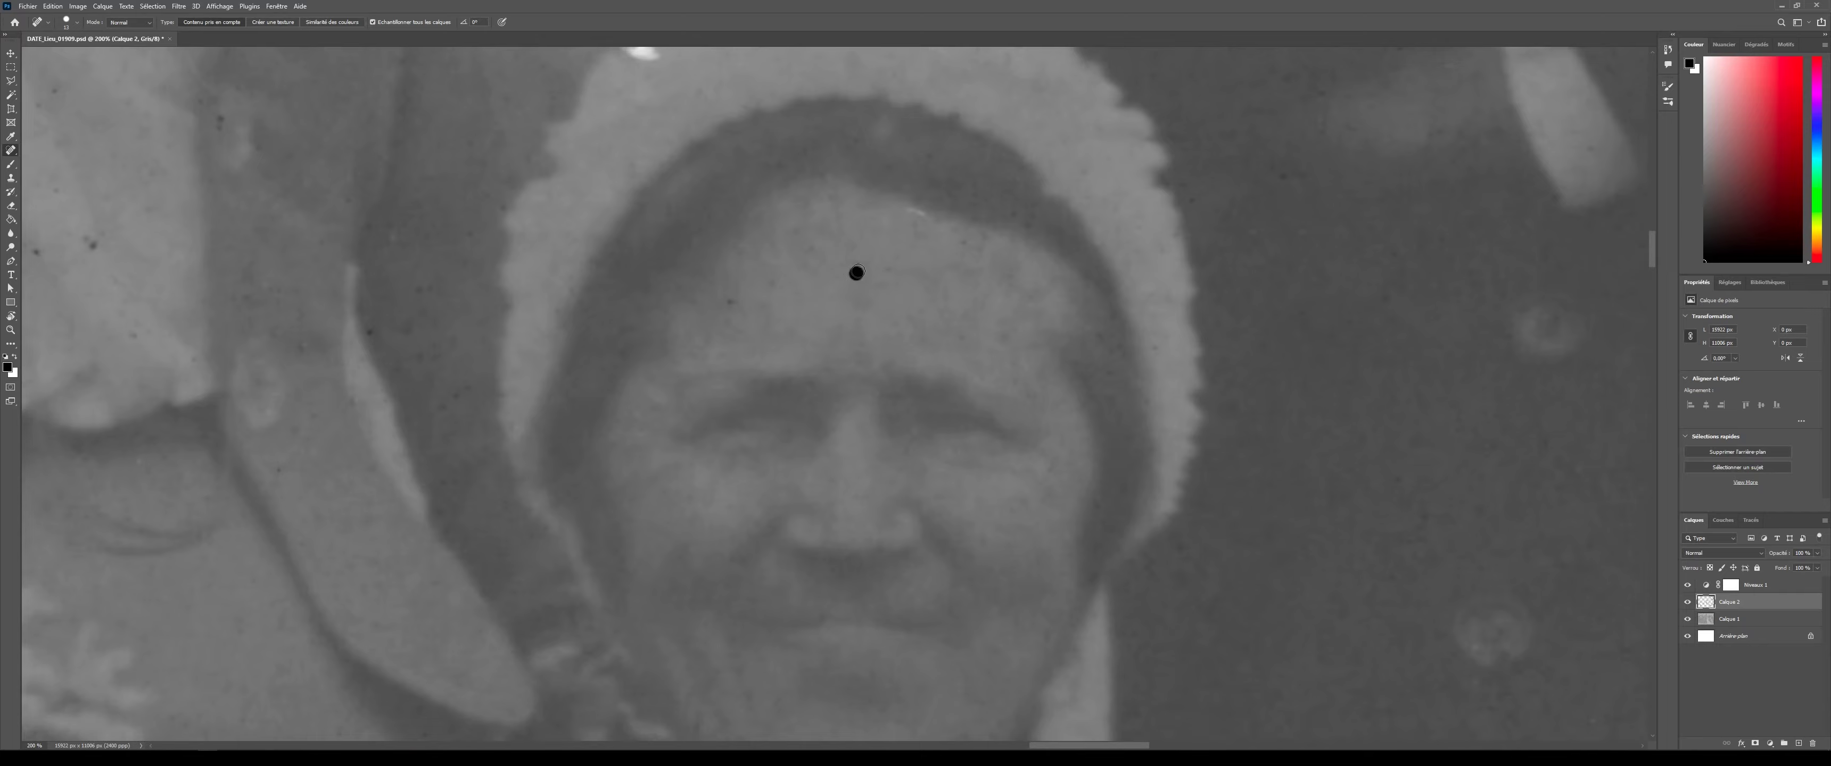
{"action": "left_click", "coordinate": [735, 303]}
{"action": "scroll", "coordinate": [884, 273], "scroll_direction": "up", "scroll_amount": 4}
{"action": "left_click_drag", "start_coordinate": [679, 288], "coordinate": [649, 283]}
- Heal the dark specks on the jacket and sleeve beside the white bonnet
{"action": "left_click", "coordinate": [483, 500]}
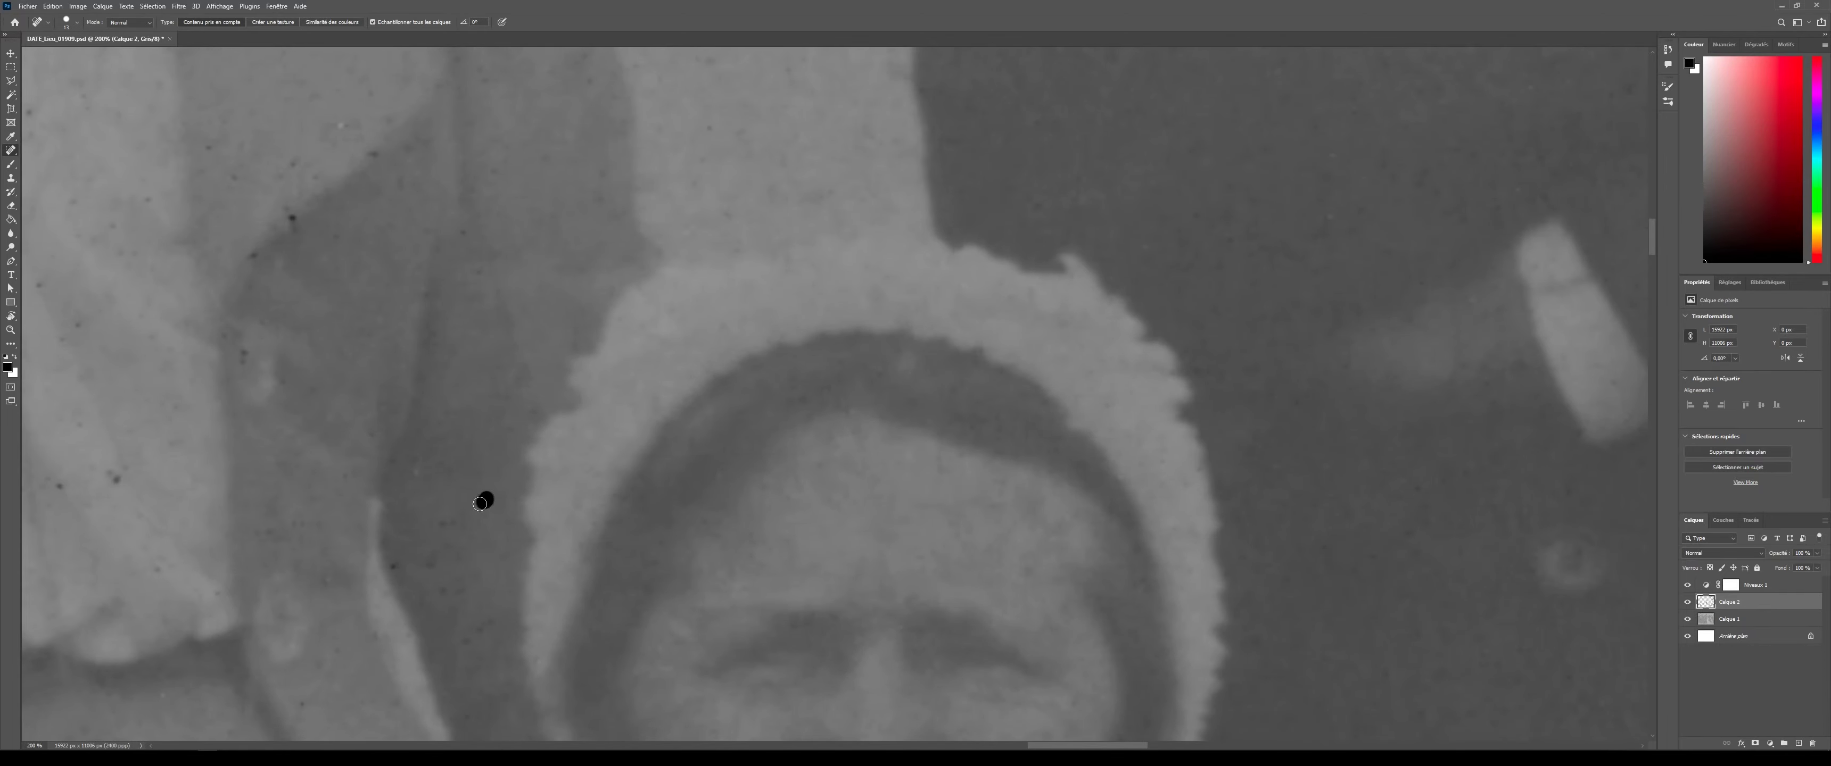
{"action": "left_click", "coordinate": [418, 473]}
{"action": "left_click", "coordinate": [292, 218]}
{"action": "left_click", "coordinate": [247, 145]}
{"action": "mouse_move", "coordinate": [112, 478]}
{"action": "left_mouse_down"}
{"action": "mouse_move", "coordinate": [596, 347]}
{"action": "mouse_move", "coordinate": [483, 764]}
{"action": "left_mouse_up"}
- Heal the specks on the white blouse and on the clothing between it and the moustached man's ear
{"action": "key", "text": "bracketright"}
{"action": "left_click", "coordinate": [739, 108]}
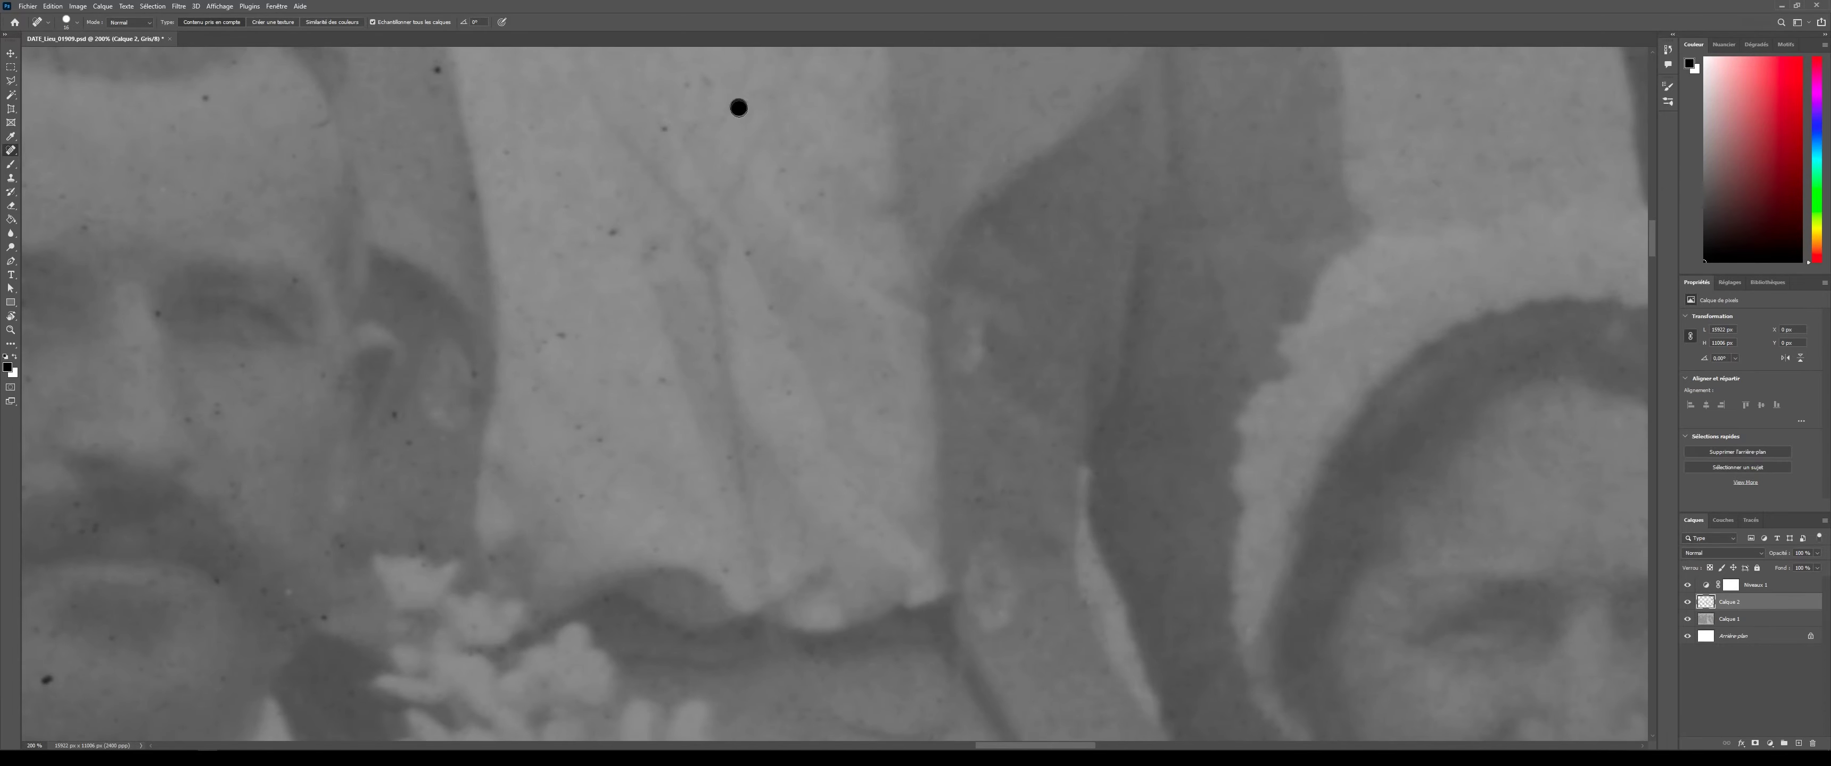
{"action": "left_click", "coordinate": [570, 206]}
{"action": "left_click", "coordinate": [746, 253]}
{"action": "left_click_drag", "start_coordinate": [394, 405], "coordinate": [391, 423]}
{"action": "left_click", "coordinate": [613, 602]}
- Heal the remaining specks on the moustached man's forehead, cheeks and chin
{"action": "left_click", "coordinate": [329, 553]}
{"action": "left_click", "coordinate": [316, 115]}
{"action": "left_click", "coordinate": [74, 507]}
{"action": "left_click_drag", "start_coordinate": [84, 709], "coordinate": [481, 538]}
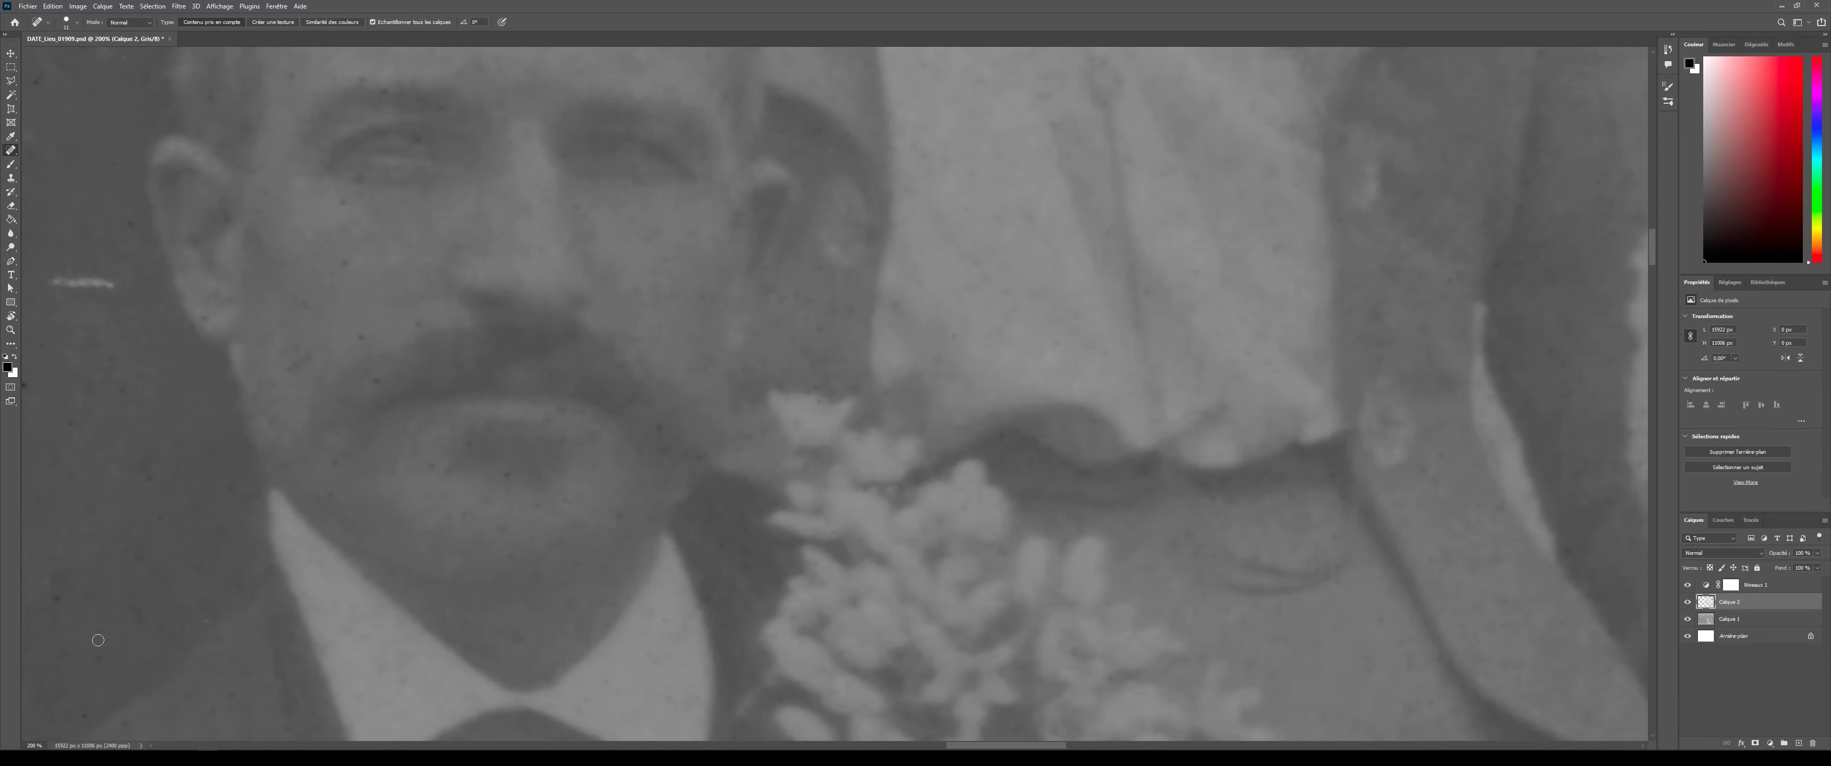
- Heal the specks on the standing woman's jacket and the dark marks on the wall around her
{"action": "scroll", "coordinate": [213, 98], "scroll_direction": "up", "scroll_amount": 6}
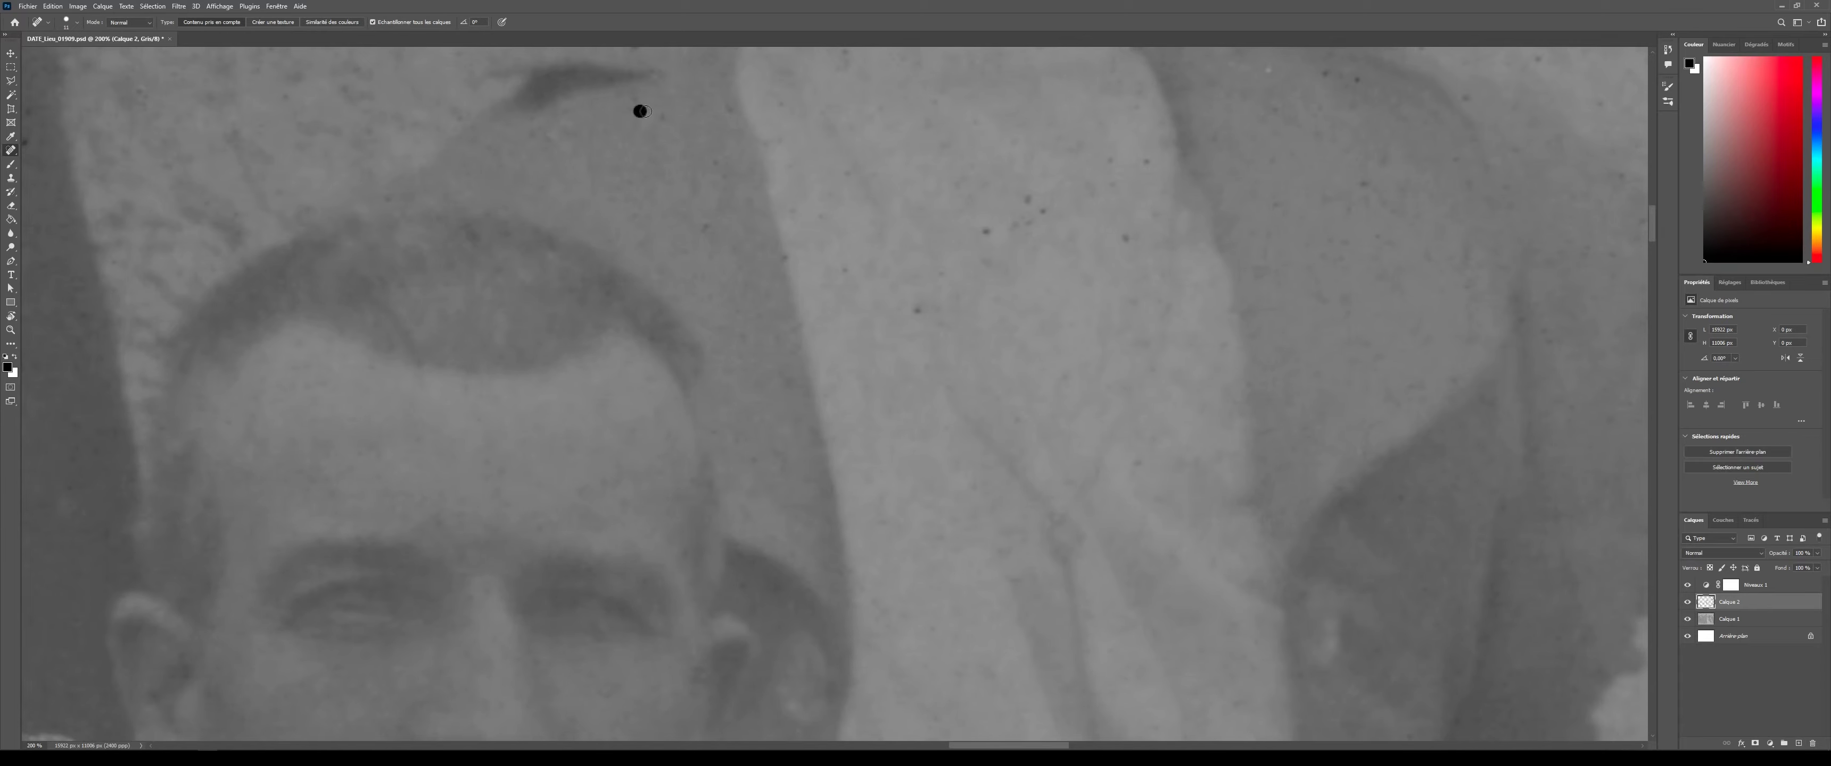
{"action": "left_click_drag", "start_coordinate": [1306, 201], "coordinate": [1066, 511]}
{"action": "key", "text": "ctrl+minus"}
{"action": "key", "text": "bracketright"}
{"action": "key", "text": "bracketright"}
{"action": "key", "text": "bracketright"}
{"action": "key", "text": "bracketright"}
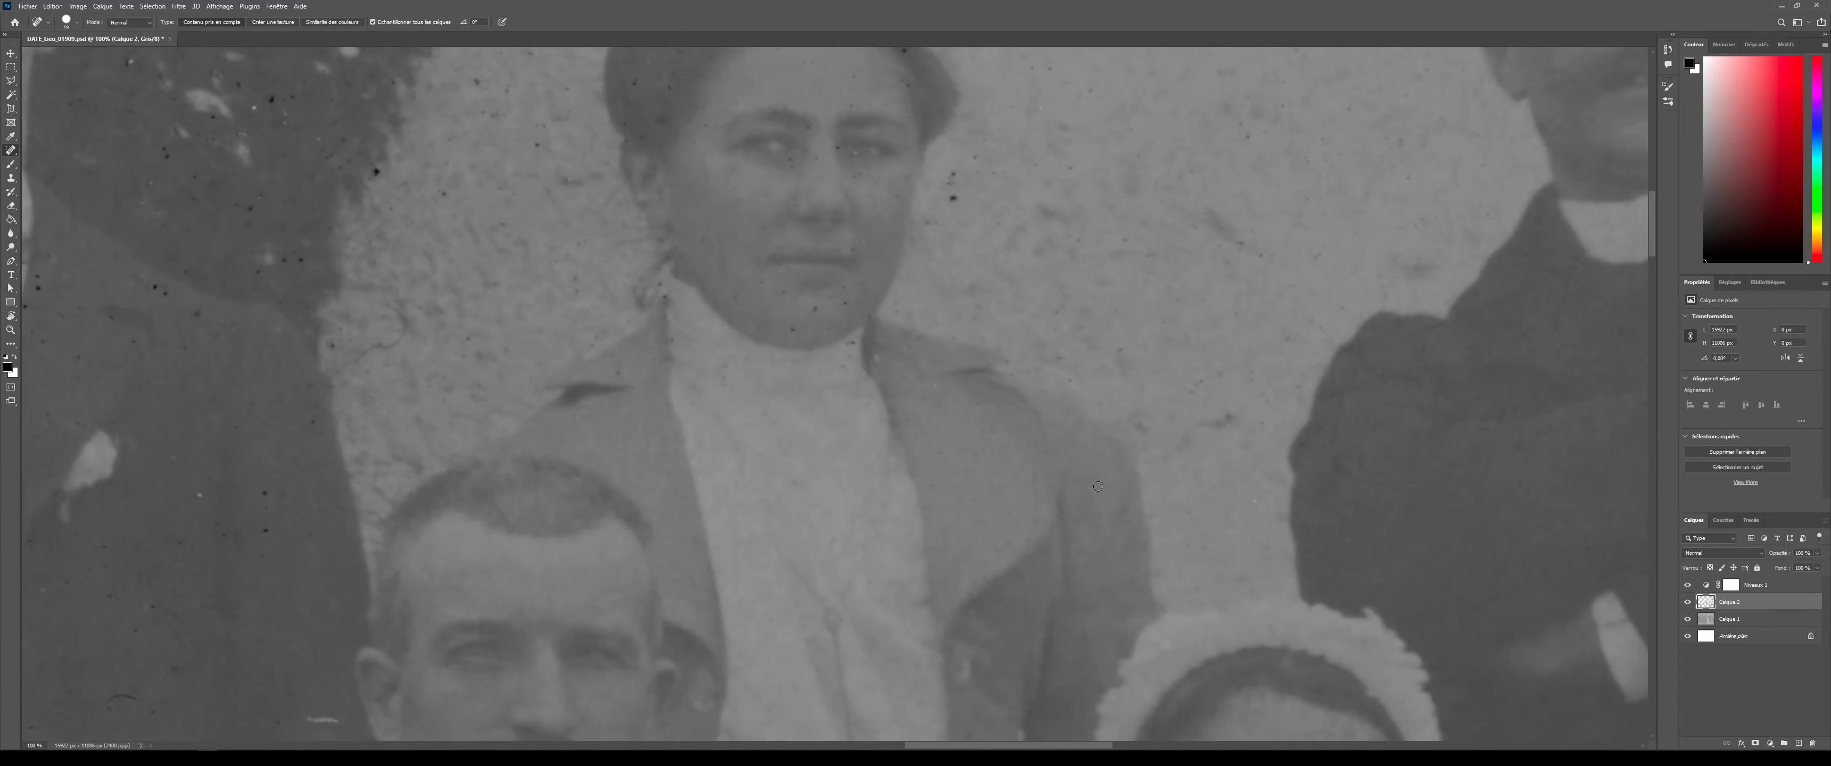
{"action": "left_click_drag", "start_coordinate": [951, 173], "coordinate": [952, 194]}
{"action": "left_click_drag", "start_coordinate": [403, 318], "coordinate": [381, 349]}
- Heal the specks around the standing woman's eyes and the dark spots in her hair with a smaller brush
{"action": "scroll", "coordinate": [277, 712], "scroll_direction": "down", "scroll_amount": 10}
{"action": "scroll", "coordinate": [219, 575], "scroll_direction": "up", "scroll_amount": 4}
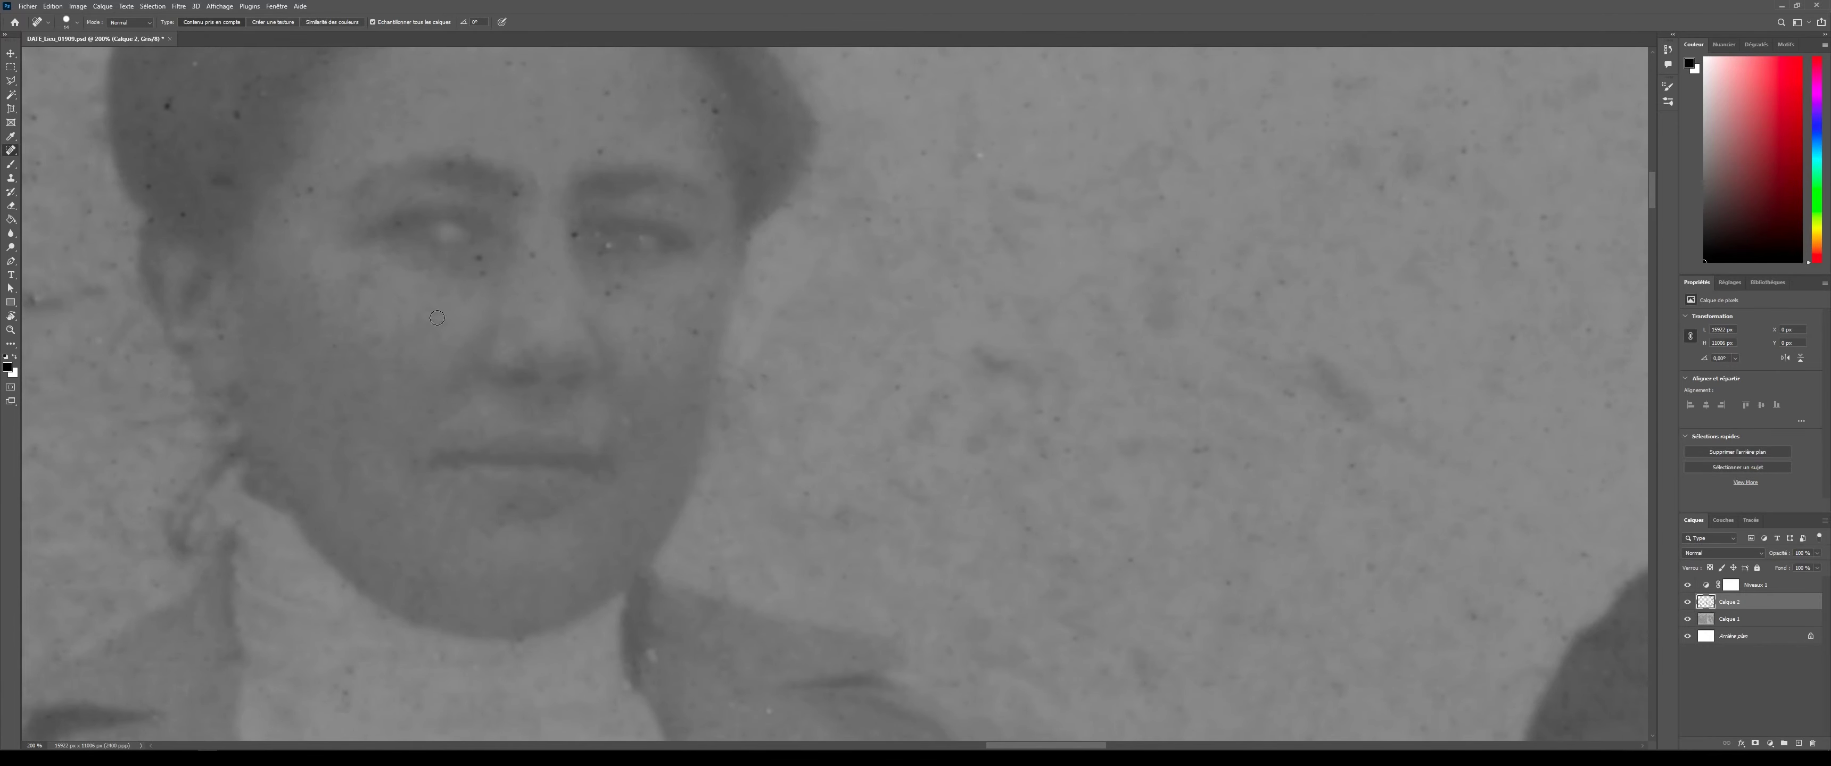
{"action": "key", "text": "bracketleft"}
{"action": "left_click_drag", "start_coordinate": [642, 239], "coordinate": [608, 246]}
{"action": "scroll", "coordinate": [756, 173], "scroll_direction": "up", "scroll_amount": 4}
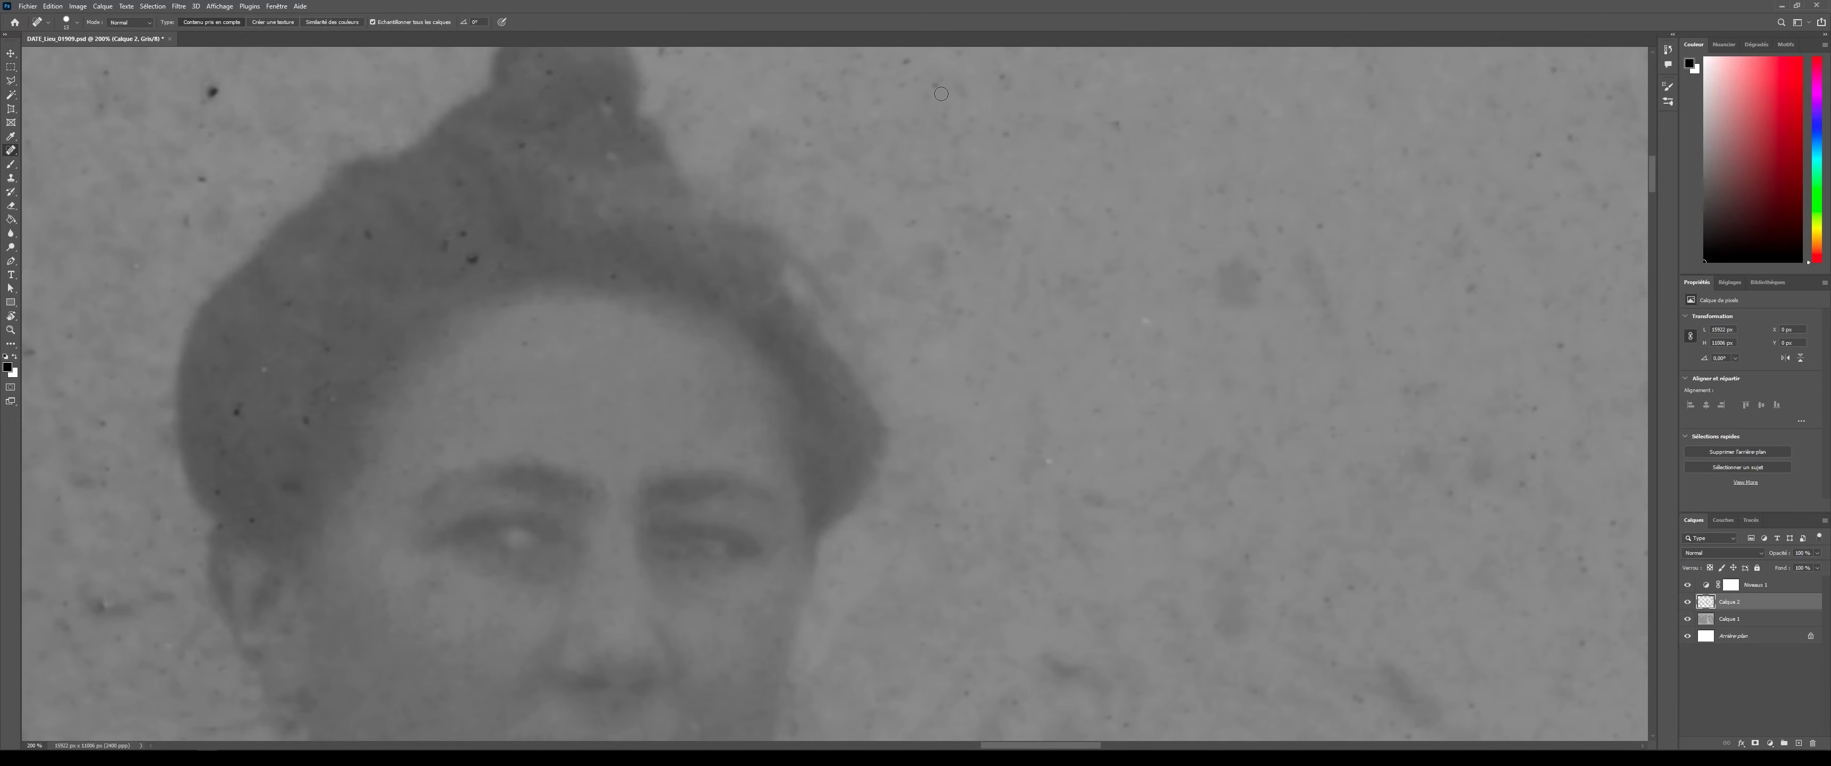
{"action": "left_click", "coordinate": [312, 390]}
{"action": "left_click_drag", "start_coordinate": [491, 263], "coordinate": [503, 266]}
{"action": "left_click", "coordinate": [189, 223]}
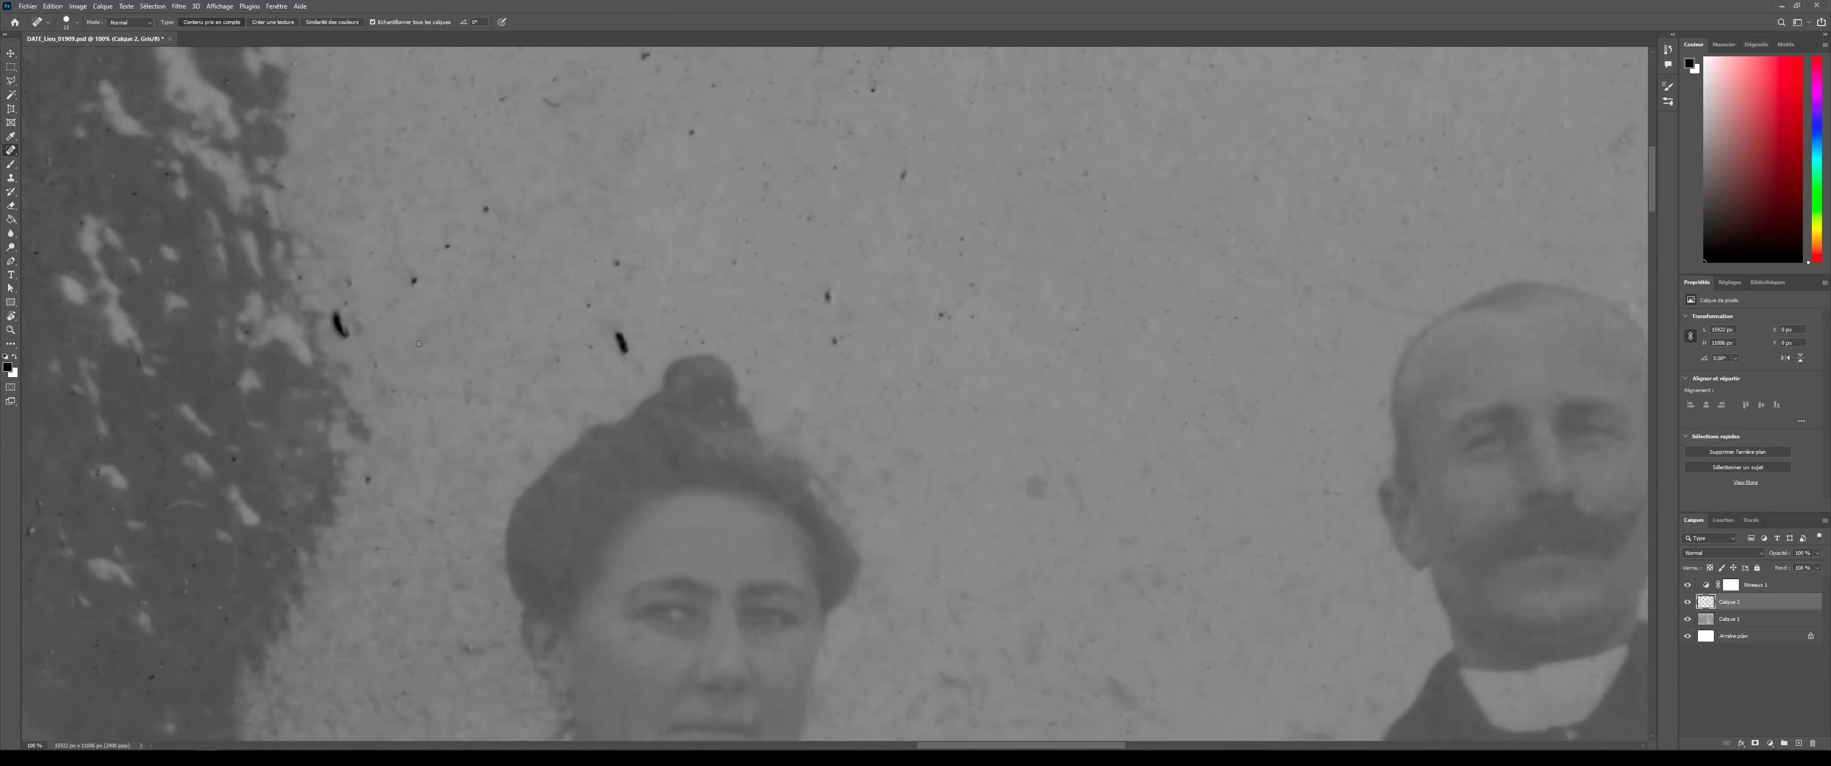
- Heal the black marks and specks on the wall above the standing woman's hair bun
{"action": "left_click", "coordinate": [827, 297]}
{"action": "left_click", "coordinate": [940, 315]}
{"action": "left_click_drag", "start_coordinate": [988, 245], "coordinate": [997, 246]}
{"action": "left_click", "coordinate": [903, 174]}
{"action": "left_click_drag", "start_coordinate": [814, 207], "coordinate": [803, 219]}
{"action": "left_click_drag", "start_coordinate": [684, 326], "coordinate": [623, 350]}
{"action": "left_click", "coordinate": [560, 358]}
{"action": "left_click", "coordinate": [340, 324]}
- Heal the specks in the dark foliage near the photo's upper edge
{"action": "scroll", "coordinate": [103, 321], "scroll_direction": "up", "scroll_amount": 5}
{"action": "left_click", "coordinate": [201, 316]}
{"action": "left_click", "coordinate": [113, 331]}
{"action": "left_click", "coordinate": [67, 408]}
{"action": "left_click", "coordinate": [95, 243]}
{"action": "left_click_drag", "start_coordinate": [99, 172], "coordinate": [116, 165]}
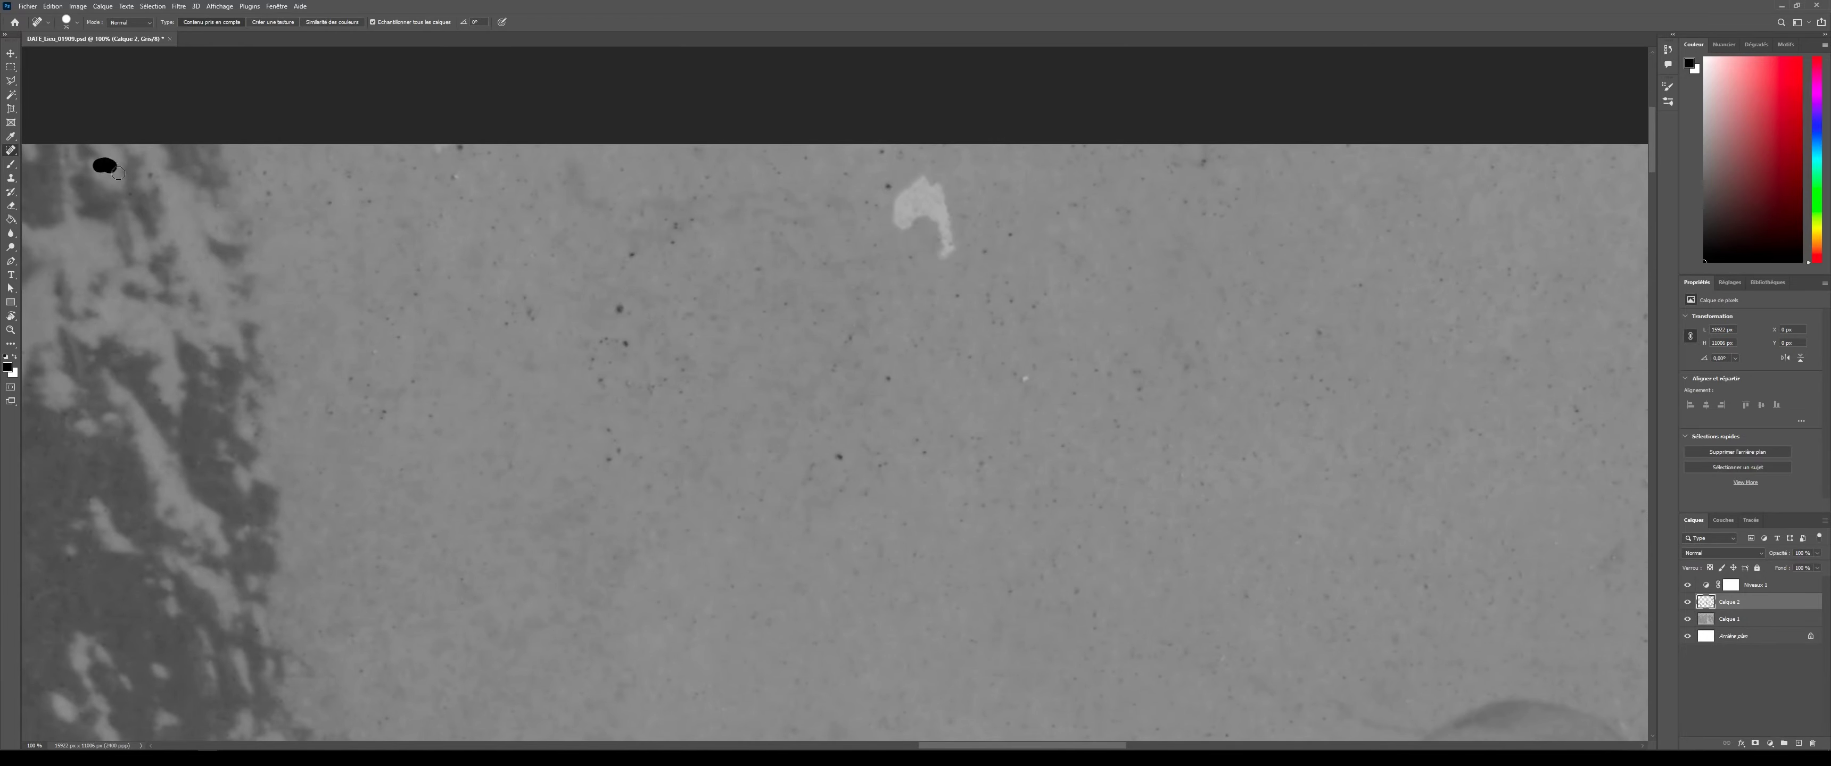
- Heal the specks and the pale hook-shaped patch on the wall along the photo's upper edge
{"action": "left_click", "coordinate": [273, 178]}
{"action": "left_click", "coordinate": [366, 194]}
{"action": "left_click", "coordinate": [415, 294]}
{"action": "left_click", "coordinate": [1056, 444]}
{"action": "left_click", "coordinate": [1305, 349]}
{"action": "left_click", "coordinate": [989, 302]}
{"action": "left_click_drag", "start_coordinate": [945, 249], "coordinate": [897, 197]}
{"action": "left_click", "coordinate": [619, 309]}
{"action": "left_click", "coordinate": [1040, 315]}
{"action": "left_click_drag", "start_coordinate": [1026, 506], "coordinate": [980, 500]}
{"action": "left_click_drag", "start_coordinate": [93, 668], "coordinate": [1336, 681]}
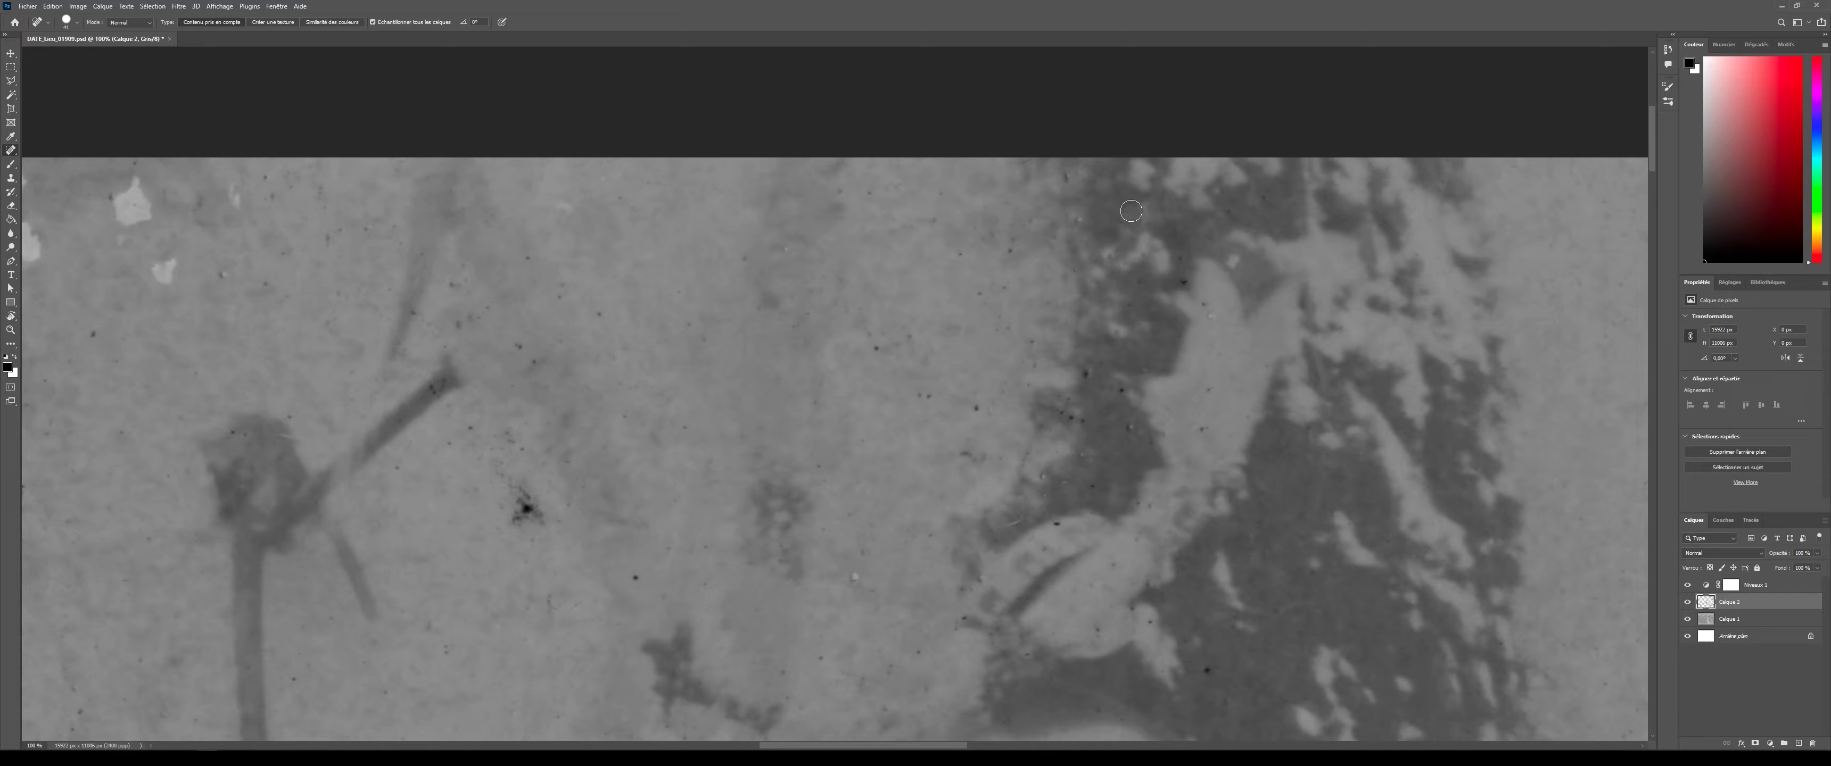
- Heal the specks around the pale raised shape in the foliage and on the wall next to it
{"action": "left_click_drag", "start_coordinate": [870, 341], "coordinate": [890, 355]}
{"action": "left_click", "coordinate": [1083, 376]}
{"action": "left_click", "coordinate": [994, 535]}
{"action": "left_click", "coordinate": [1023, 645]}
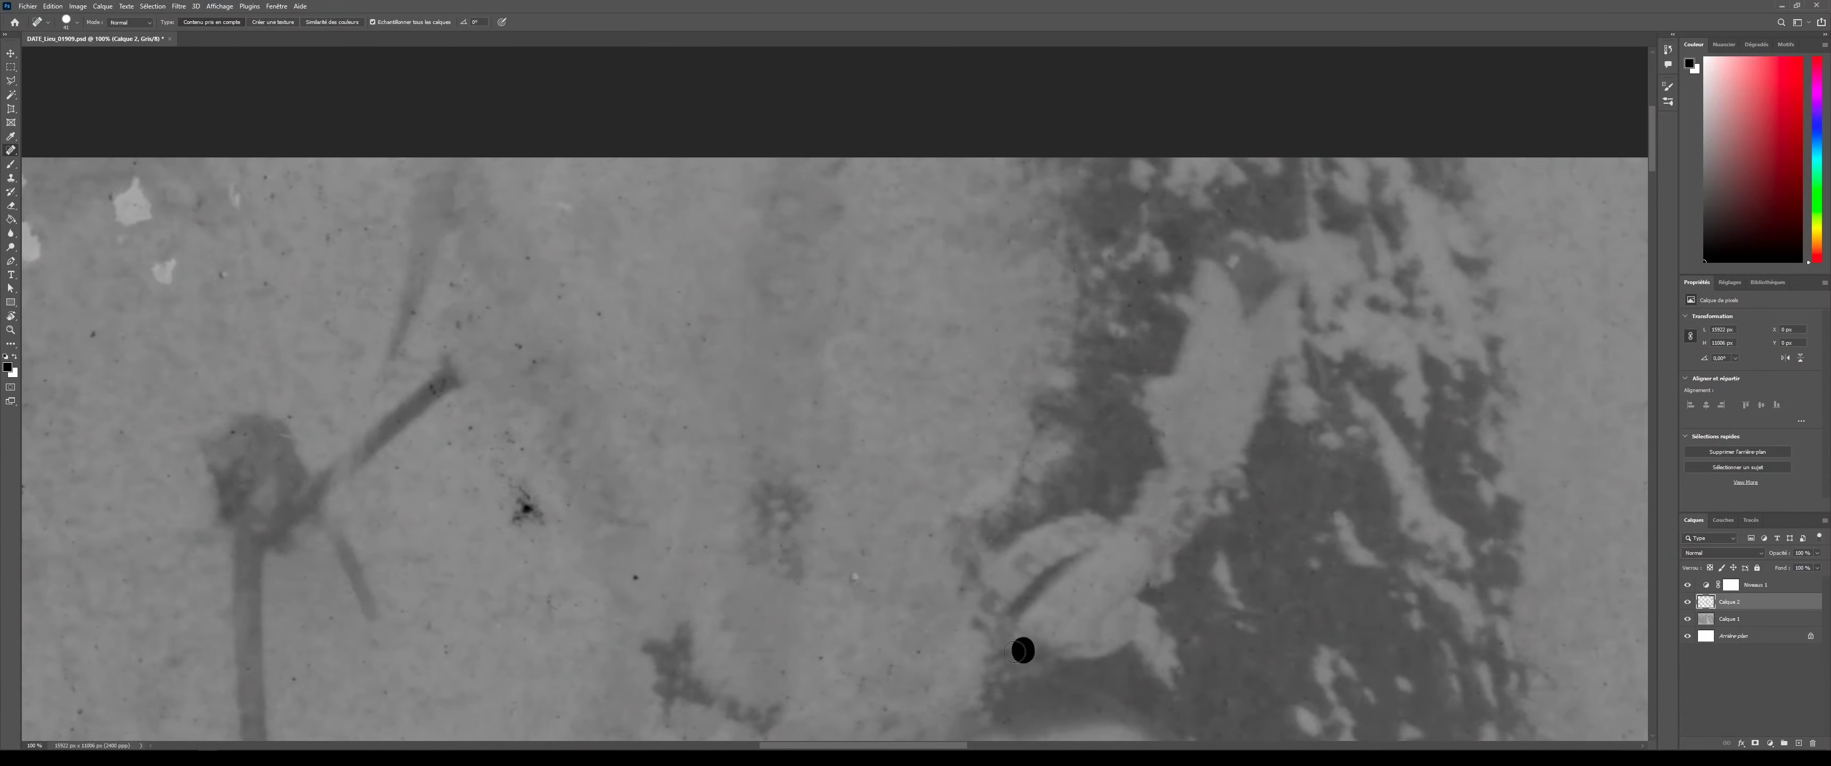
- Heal the dark blemish on the wall beside the post and the pale patches near the photo's upper edge
{"action": "left_click", "coordinate": [526, 508]}
{"action": "left_click_drag", "start_coordinate": [324, 219], "coordinate": [331, 235]}
{"action": "left_click_drag", "start_coordinate": [173, 266], "coordinate": [161, 280]}
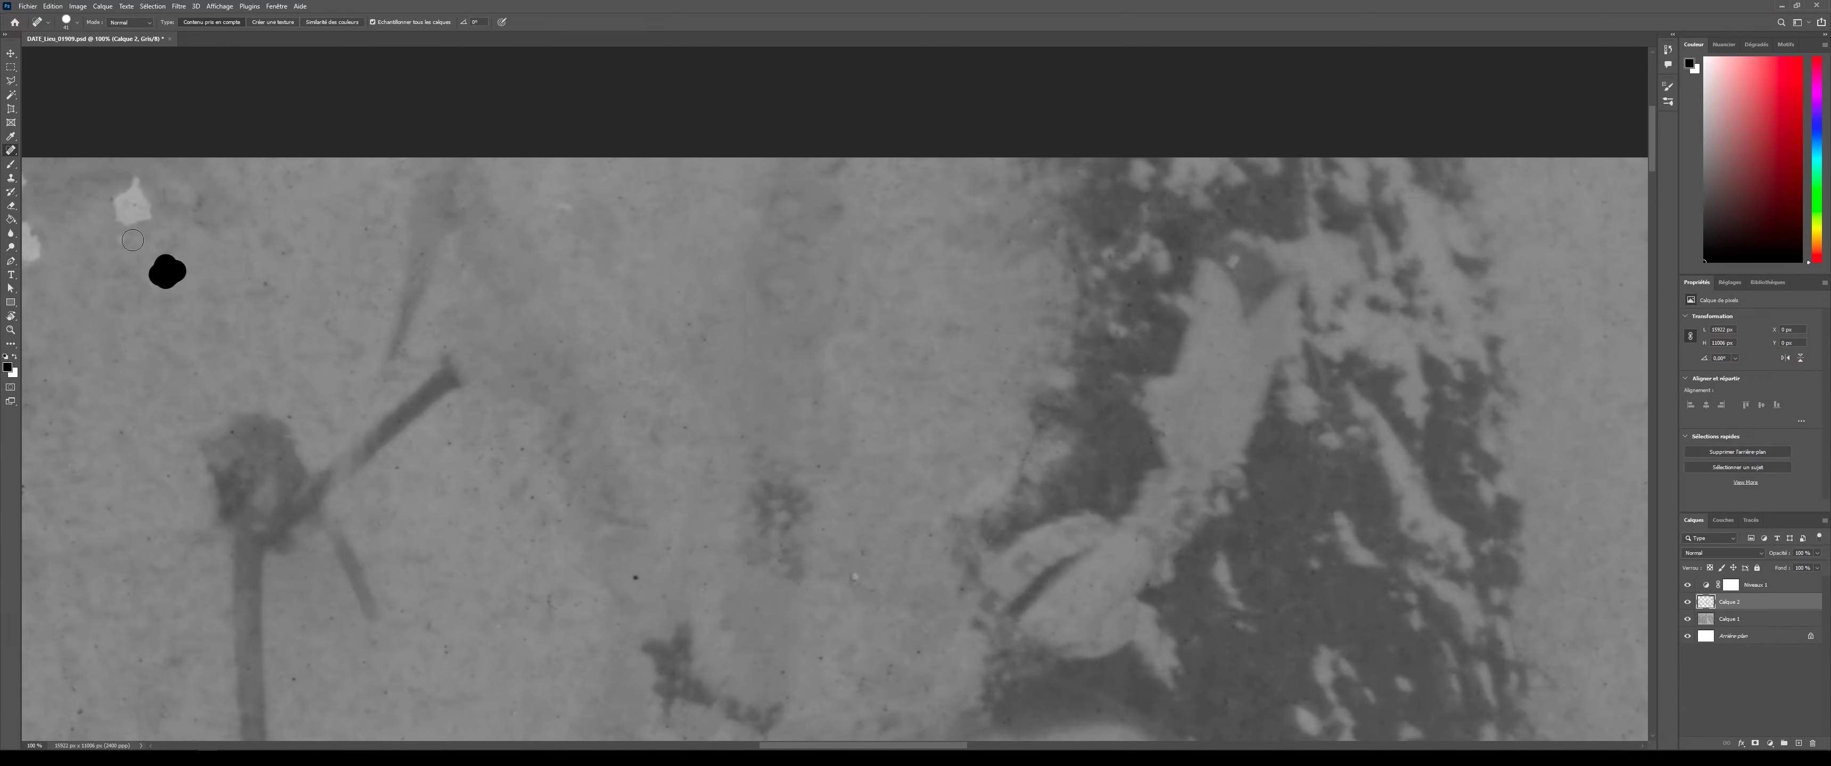
{"action": "left_click_drag", "start_coordinate": [135, 190], "coordinate": [131, 215]}
{"action": "left_click_drag", "start_coordinate": [1258, 711], "coordinate": [906, 519]}
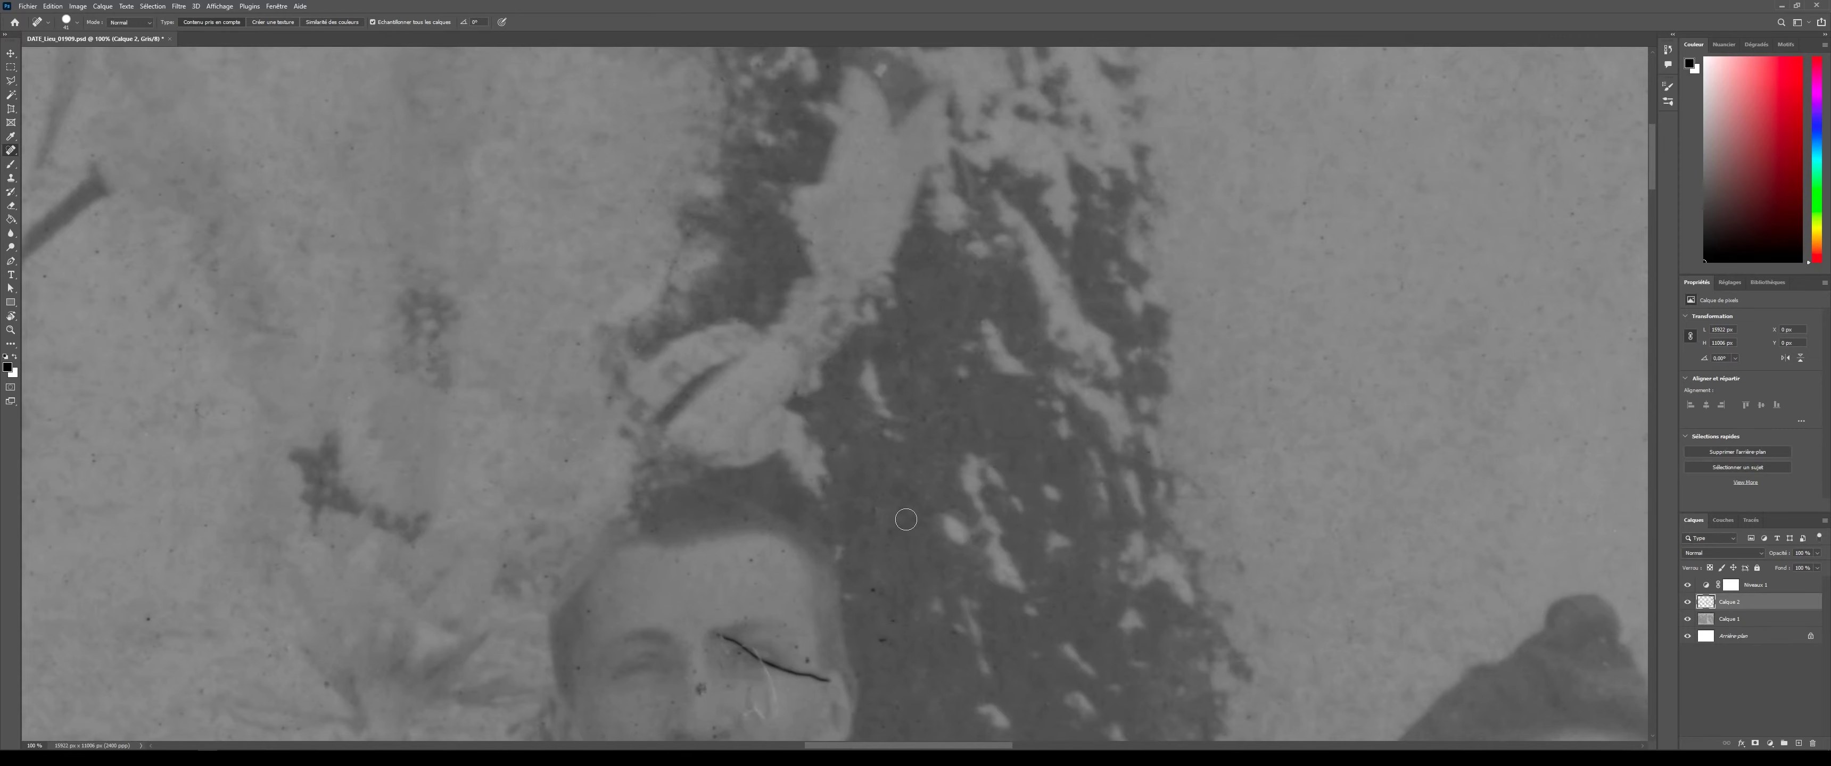
- Heal the dark specks on the young man's forehead and around his eyebrows with a smaller brush
{"action": "right_click", "coordinate": [571, 466], "text": "alt"}
{"action": "scroll", "coordinate": [772, 672], "scroll_direction": "up", "scroll_amount": 2}
{"action": "key", "text": "bracketleft"}
{"action": "key", "text": "bracketleft"}
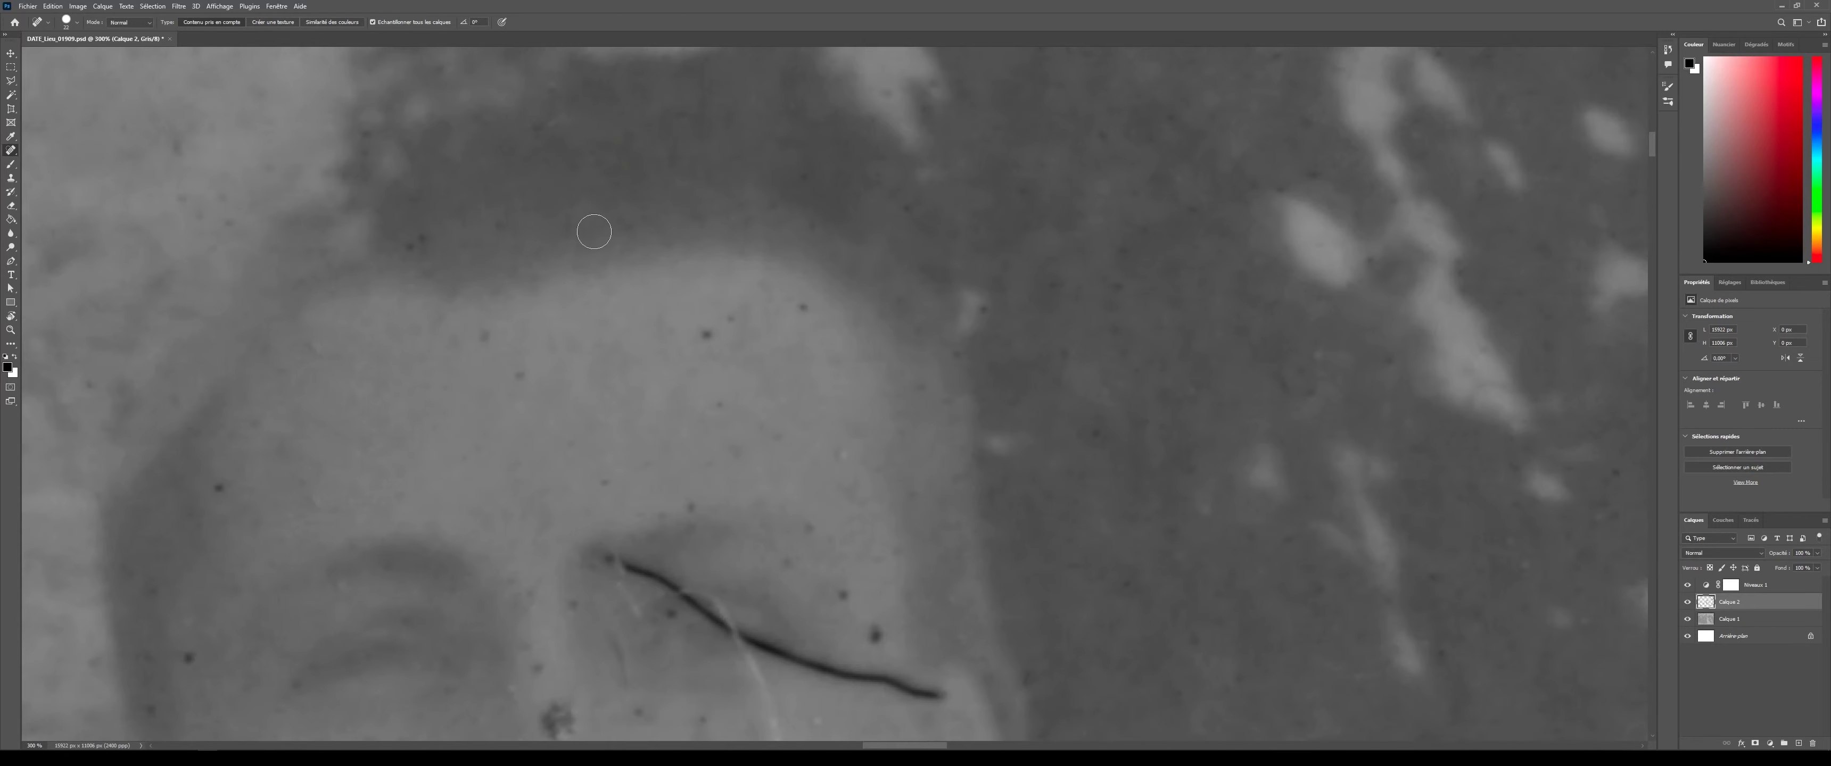
{"action": "left_click", "coordinate": [705, 335]}
{"action": "left_click", "coordinate": [801, 311]}
{"action": "left_click", "coordinate": [877, 635]}
{"action": "left_click", "coordinate": [845, 600]}
{"action": "left_click", "coordinate": [531, 595]}
{"action": "left_click", "coordinate": [365, 547]}
{"action": "left_click_drag", "start_coordinate": [565, 437], "coordinate": [576, 457]}
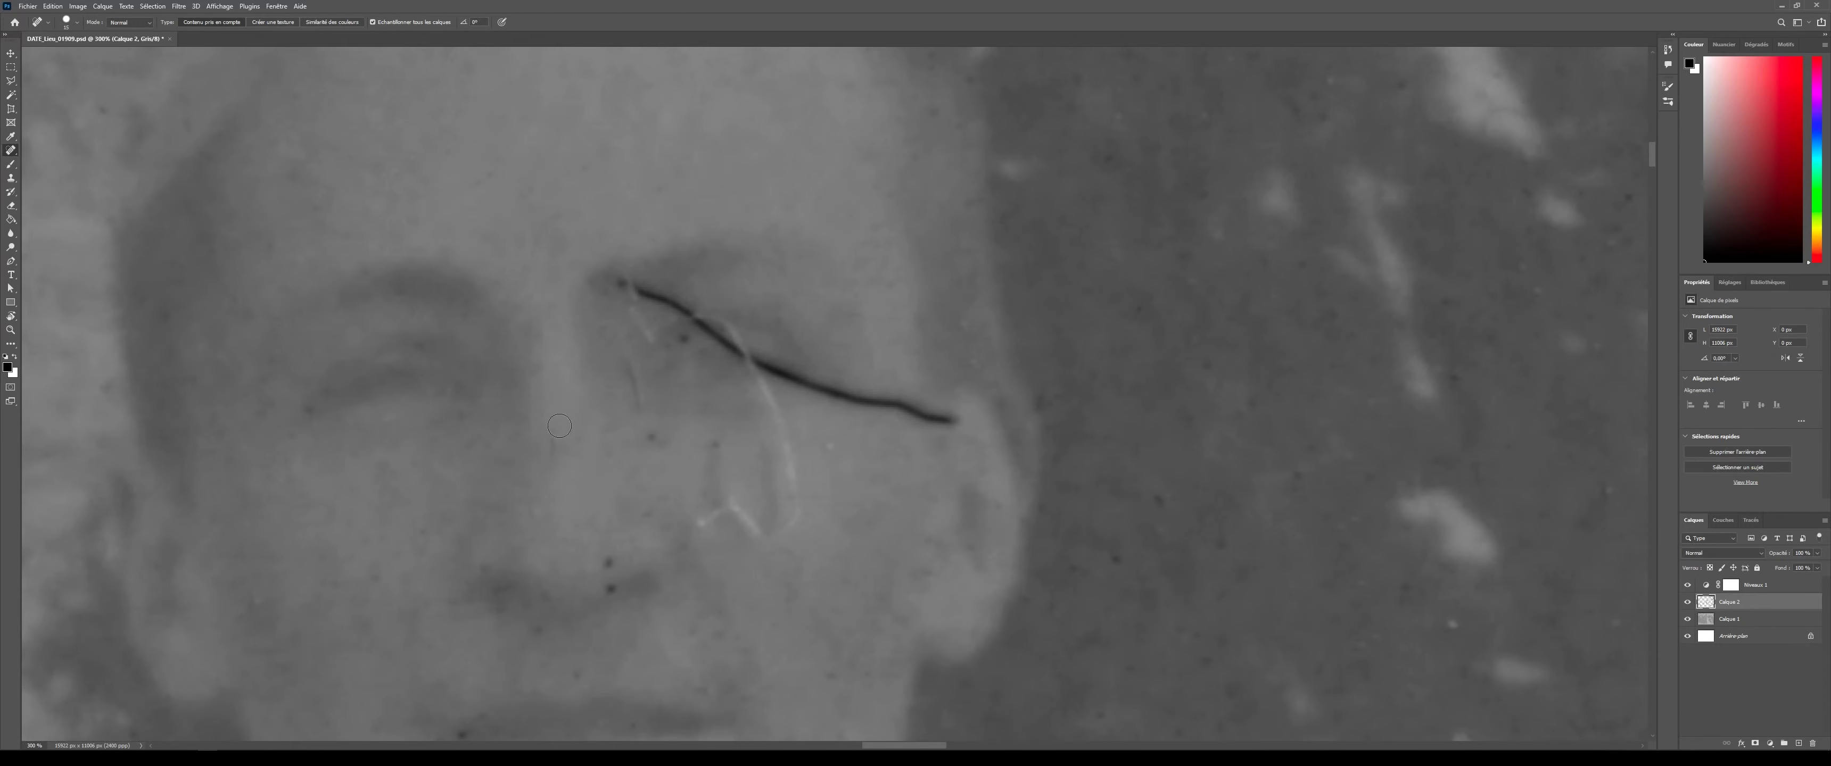
- Heal the pale scratches and dark specks on the young man's cheek, nose and eye area
{"action": "left_click", "coordinate": [653, 437]}
{"action": "left_click_drag", "start_coordinate": [739, 513], "coordinate": [754, 533]}
{"action": "left_click_drag", "start_coordinate": [804, 618], "coordinate": [822, 651]}
{"action": "left_click_drag", "start_coordinate": [608, 563], "coordinate": [610, 588]}
{"action": "left_click", "coordinate": [684, 339]}
{"action": "key", "text": "bracketleft"}
- Heal the long black scratch running from the young man's eyebrow to his ear
{"action": "left_click_drag", "start_coordinate": [953, 420], "coordinate": [867, 402]}
{"action": "key", "text": "ctrl+plus"}
{"action": "key", "text": "bracketright"}
{"action": "left_click", "coordinate": [743, 390]}
{"action": "left_click_drag", "start_coordinate": [558, 249], "coordinate": [637, 276]}
{"action": "mouse_move", "coordinate": [644, 281]}
{"action": "left_mouse_down"}
{"action": "mouse_move", "coordinate": [867, 404]}
{"action": "mouse_move", "coordinate": [404, 483]}
{"action": "left_mouse_up"}
{"action": "scroll", "coordinate": [867, 404], "scroll_direction": "down", "scroll_amount": 2}
{"action": "scroll", "coordinate": [796, 426], "scroll_direction": "up", "scroll_amount": 1}
{"action": "left_click", "coordinate": [515, 444]}
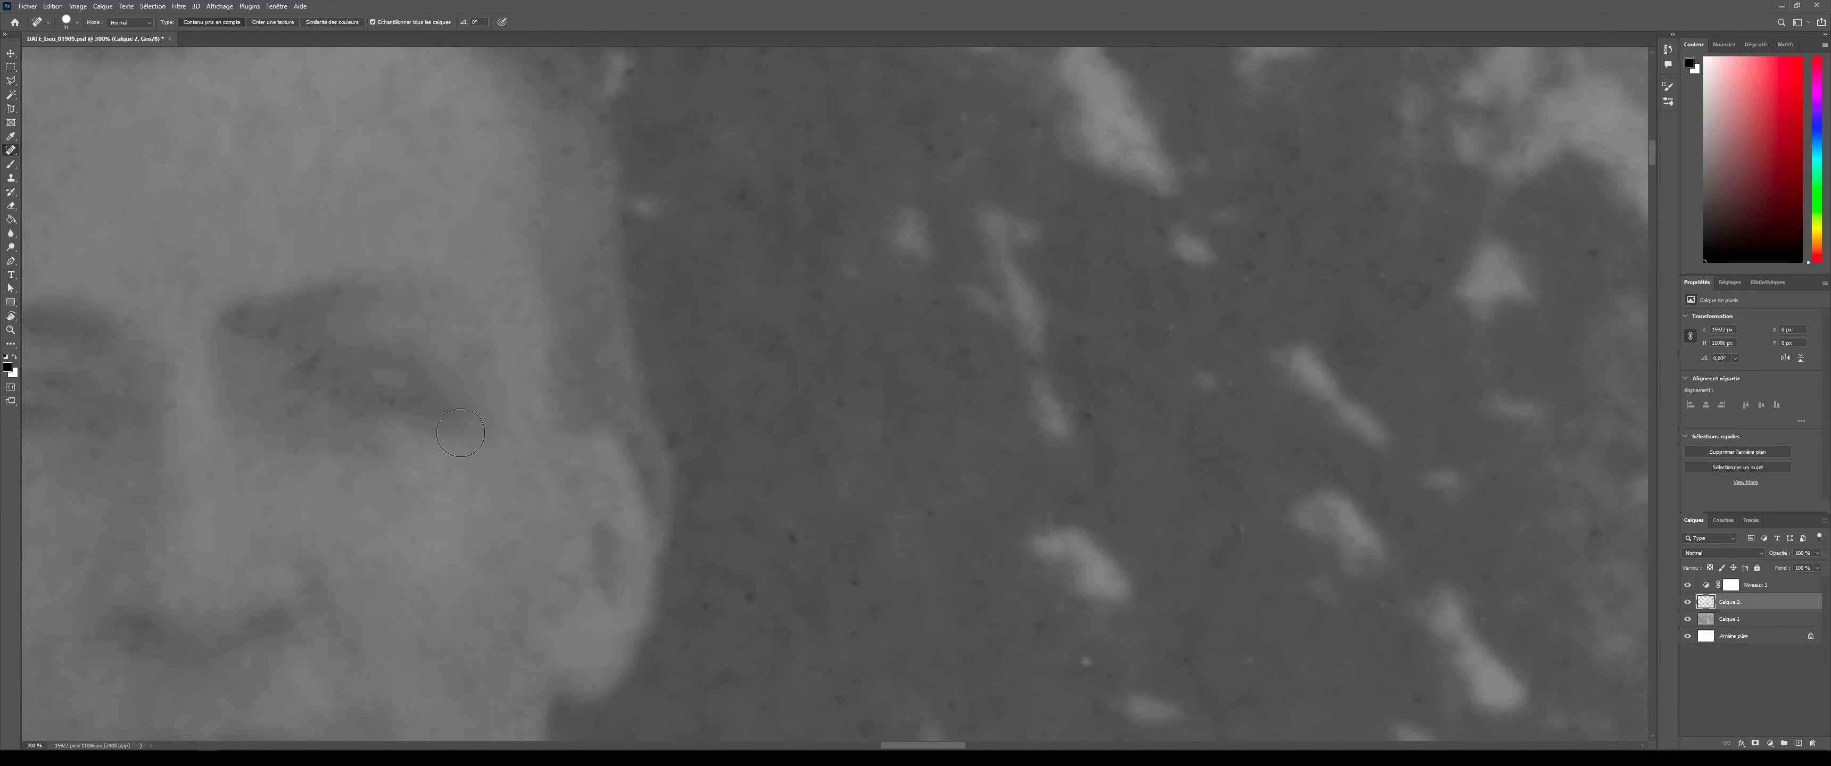
- Heal the specks on the young man's lower face and neck with a larger brush
{"action": "left_click_drag", "start_coordinate": [175, 739], "coordinate": [752, 384]}
{"action": "key", "text": "bracketright"}
{"action": "left_click", "coordinate": [517, 663]}
{"action": "left_click", "coordinate": [663, 680]}
{"action": "left_click", "coordinate": [860, 710]}
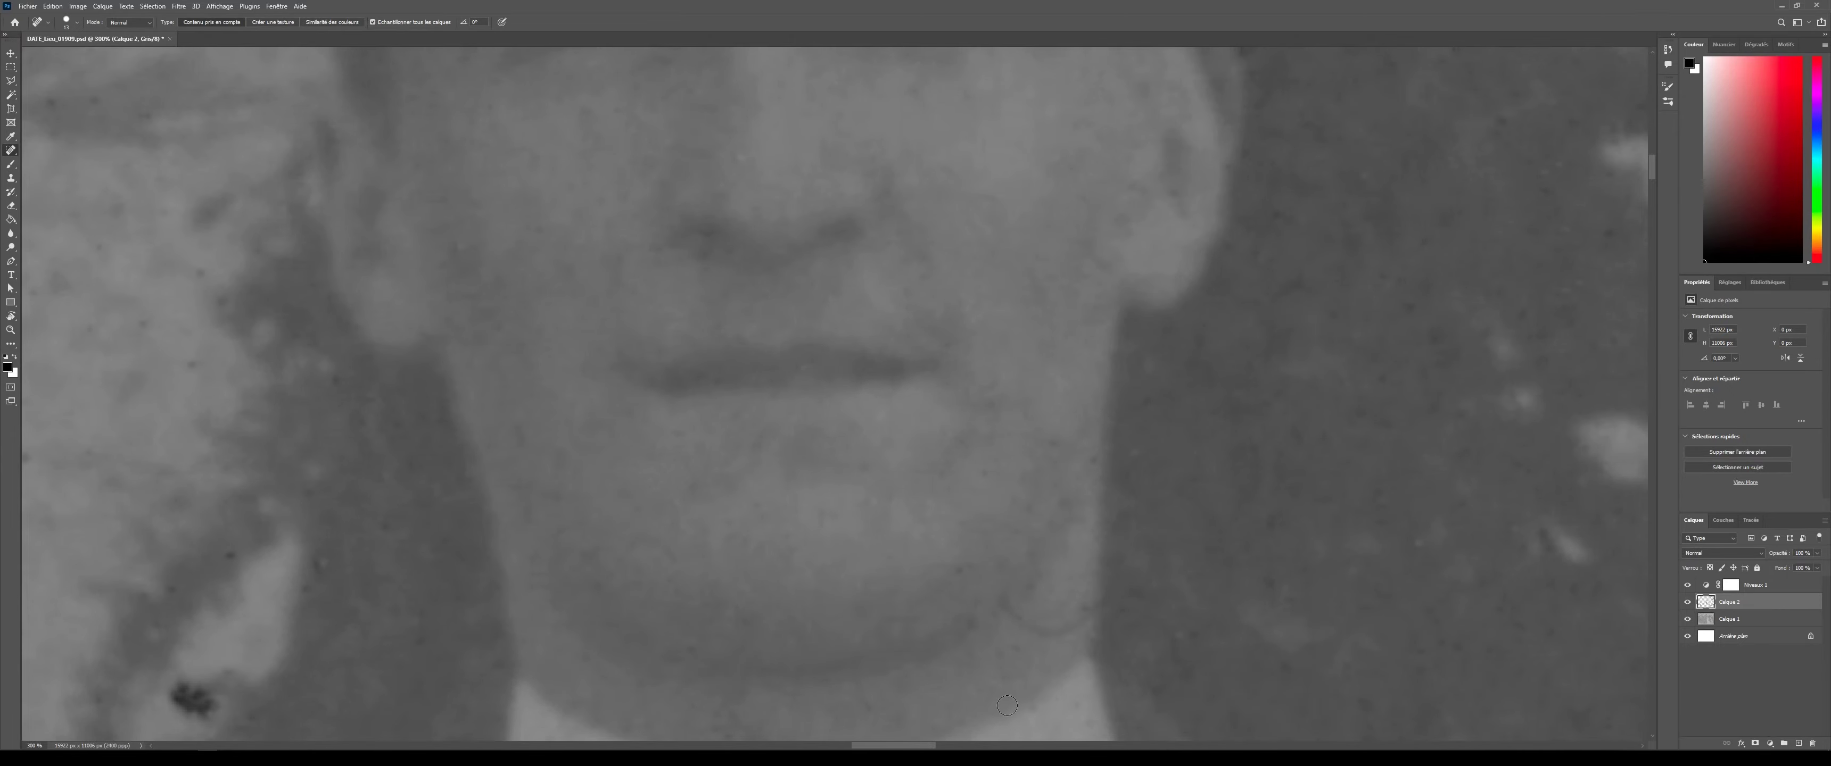
- Heal the specks on the young man's white shirt front and the adjoining dark jacket
{"action": "mouse_move", "coordinate": [836, 735]}
{"action": "left_mouse_down"}
{"action": "mouse_move", "coordinate": [659, 348]}
{"action": "mouse_move", "coordinate": [676, 159]}
{"action": "left_mouse_up"}
{"action": "left_click", "coordinate": [609, 327]}
{"action": "key", "text": "bracketright"}
{"action": "left_click", "coordinate": [431, 189]}
{"action": "left_click", "coordinate": [935, 493]}
{"action": "left_click", "coordinate": [908, 322]}
{"action": "left_click", "coordinate": [692, 320]}
{"action": "left_click", "coordinate": [381, 509]}
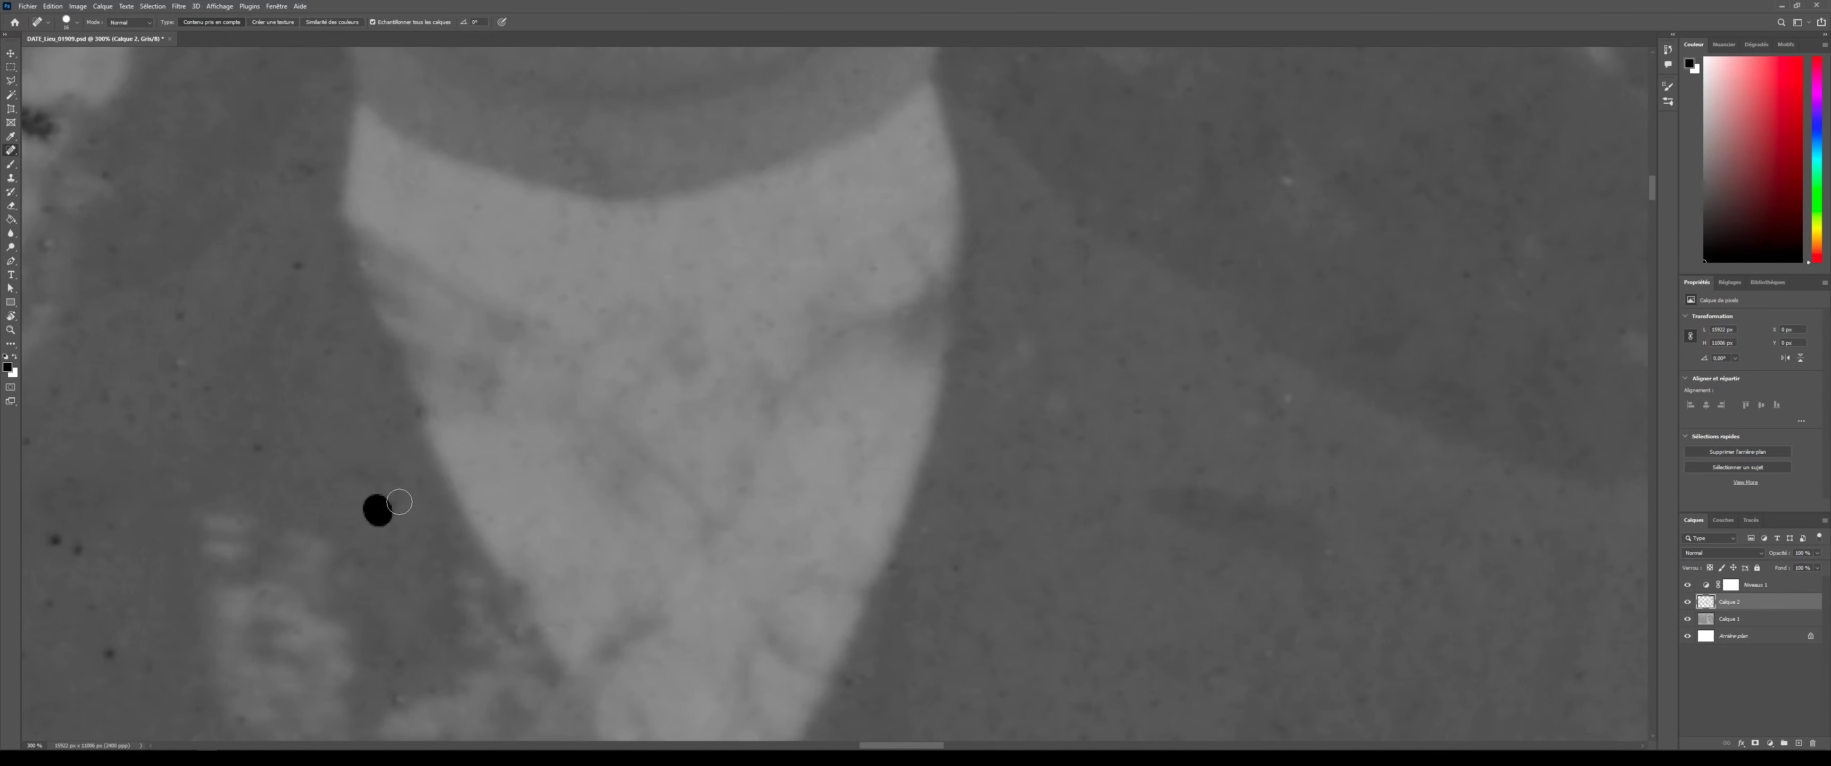
- Heal the remaining blemishes on the young man's jacket around the buttonhole flowers and shoulders
{"action": "left_click_drag", "start_coordinate": [141, 409], "coordinate": [371, 542]}
{"action": "left_click_drag", "start_coordinate": [329, 736], "coordinate": [327, 530]}
{"action": "key", "text": "ctrl+minus"}
{"action": "key", "text": "ctrl+minus"}
{"action": "left_click_drag", "start_coordinate": [581, 235], "coordinate": [507, 212]}
{"action": "left_click", "coordinate": [1057, 495]}
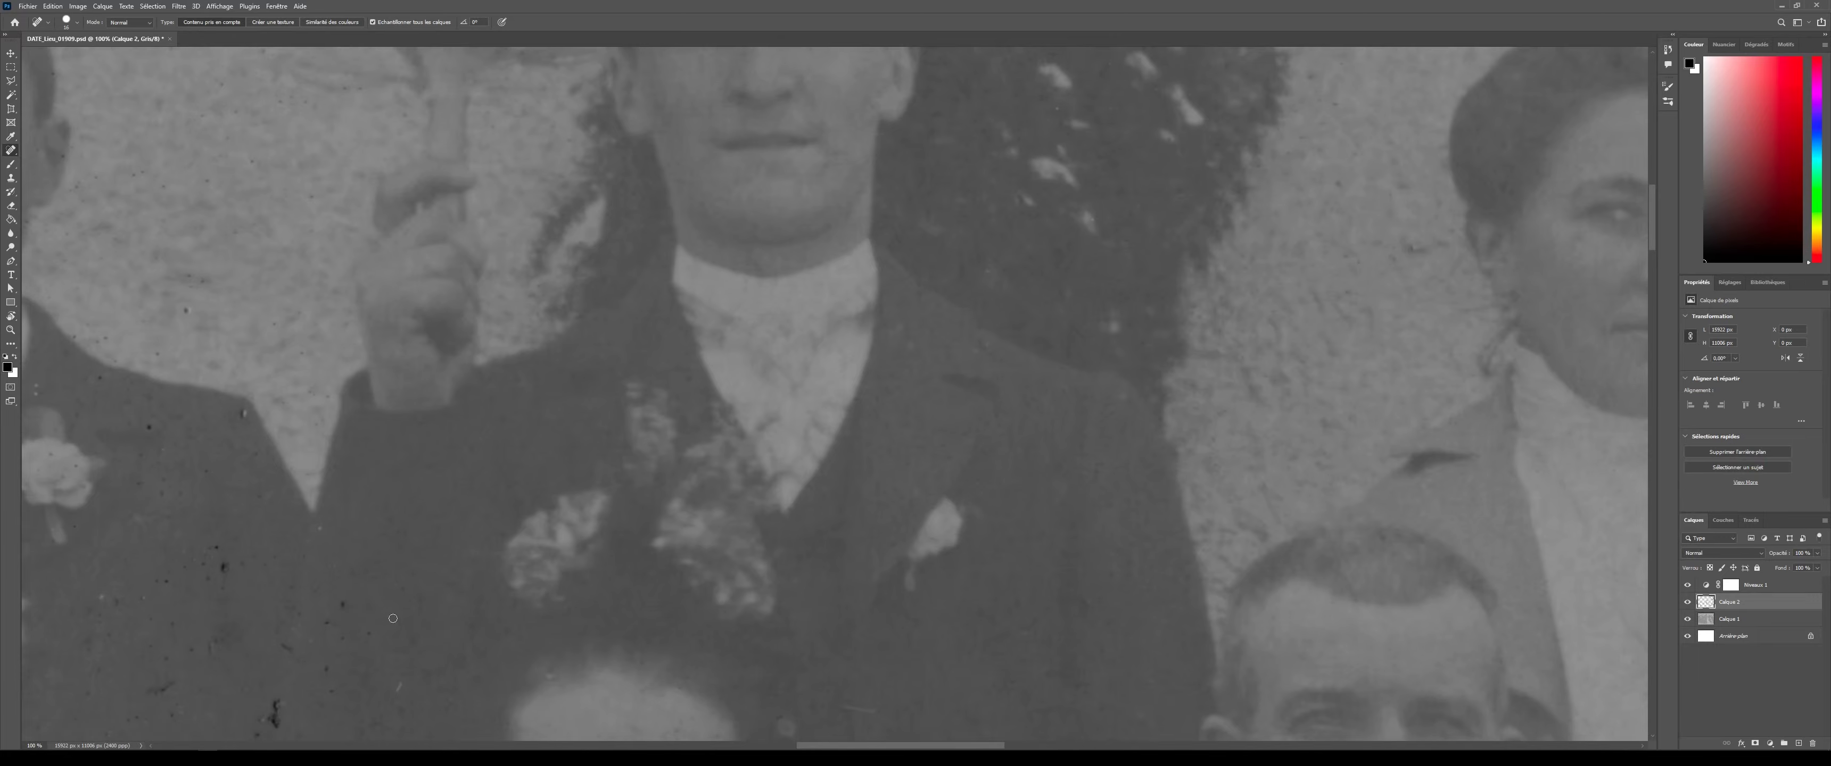
- Heal the dark marks on the neighbouring man's jacket and the specks on the wall above his shoulder
{"action": "key", "text": "bracketright"}
{"action": "key", "text": "bracketright"}
{"action": "left_click", "coordinate": [319, 589]}
{"action": "left_click_drag", "start_coordinate": [278, 702], "coordinate": [275, 730]}
{"action": "left_click", "coordinate": [241, 417]}
{"action": "left_click", "coordinate": [203, 283]}
{"action": "left_click", "coordinate": [258, 115]}
{"action": "left_click", "coordinate": [100, 374]}
{"action": "left_click_drag", "start_coordinate": [203, 549], "coordinate": [212, 547]}
- Heal the specks on the wall around the raised hand and plant beside the young man's head
{"action": "scroll", "coordinate": [171, 716], "scroll_direction": "up", "scroll_amount": 5}
{"action": "scroll", "coordinate": [284, 455], "scroll_direction": "up", "scroll_amount": 1}
{"action": "key", "text": "bracketleft"}
{"action": "key", "text": "bracketleft"}
{"action": "left_click", "coordinate": [275, 485]}
{"action": "left_click", "coordinate": [163, 474]}
{"action": "left_click", "coordinate": [374, 355]}
{"action": "left_click", "coordinate": [686, 563]}
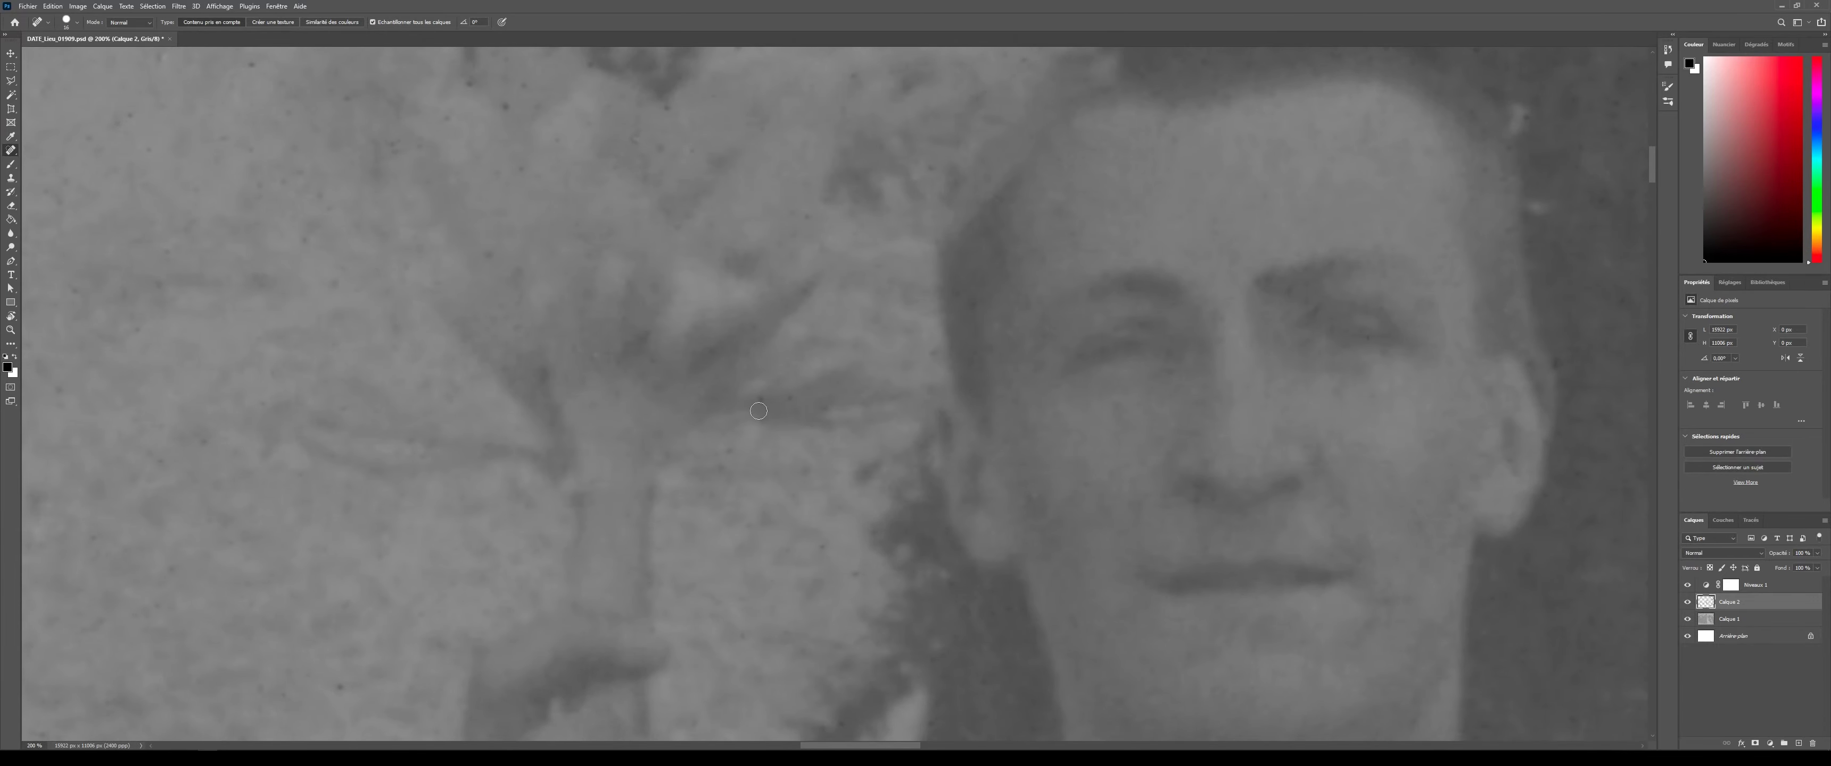
{"action": "scroll", "coordinate": [758, 410], "scroll_direction": "up", "scroll_amount": 4}
{"action": "key", "text": "ctrl+minus"}
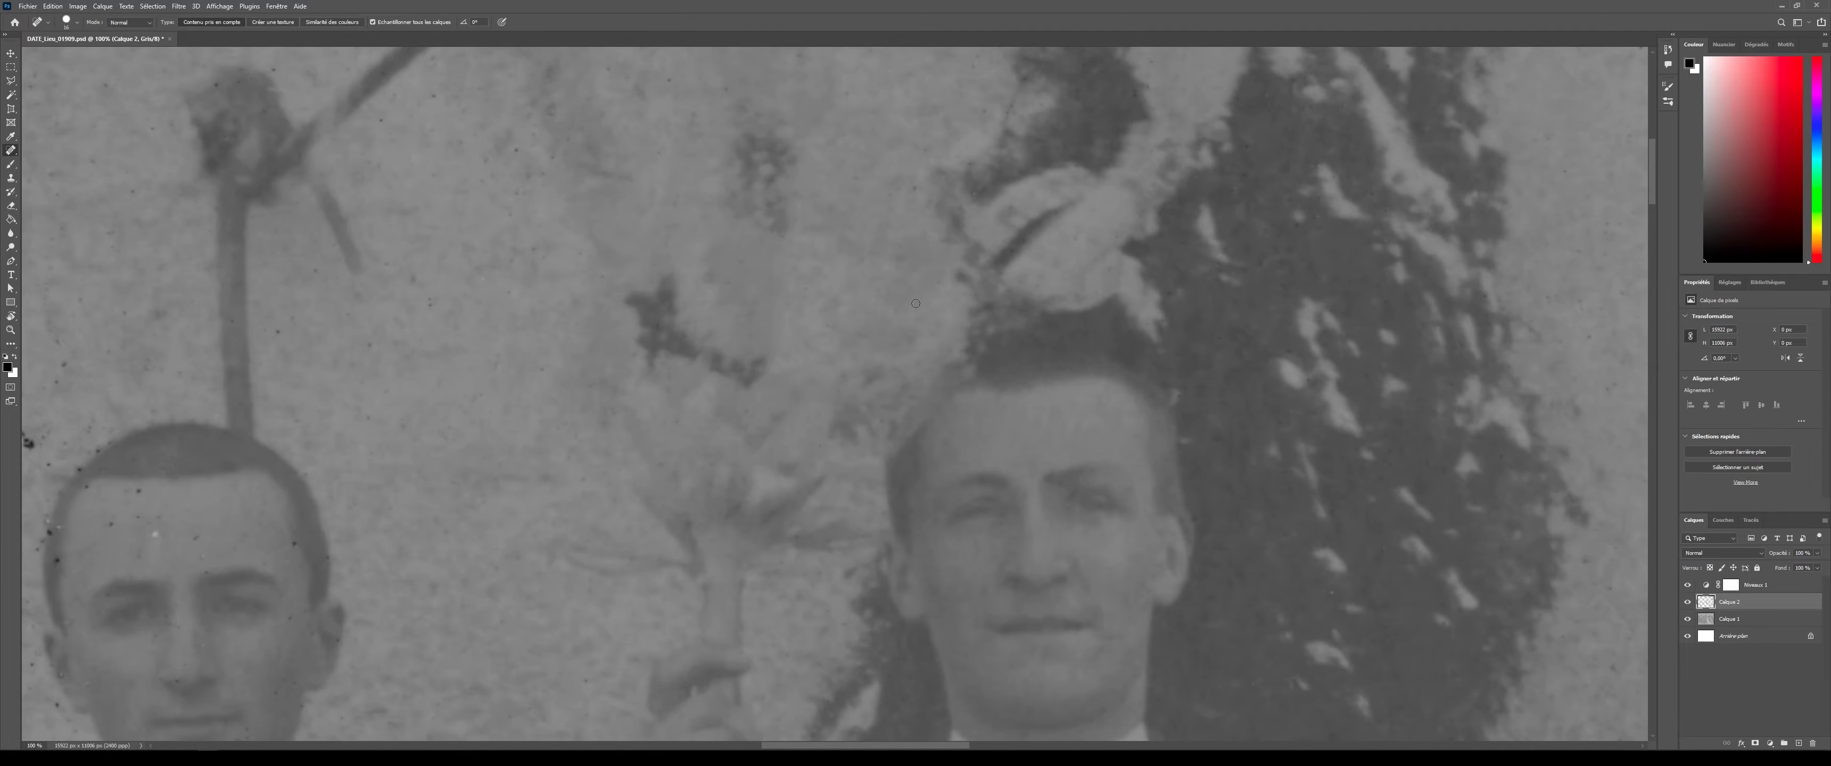
- Heal the scratch along the cheek of the woman with the long earring and the specks by her jaw
{"action": "scroll", "coordinate": [747, 303], "scroll_direction": "down", "scroll_amount": 3}
{"action": "scroll", "coordinate": [611, 214], "scroll_direction": "up", "scroll_amount": 4}
{"action": "key", "text": "bracketleft"}
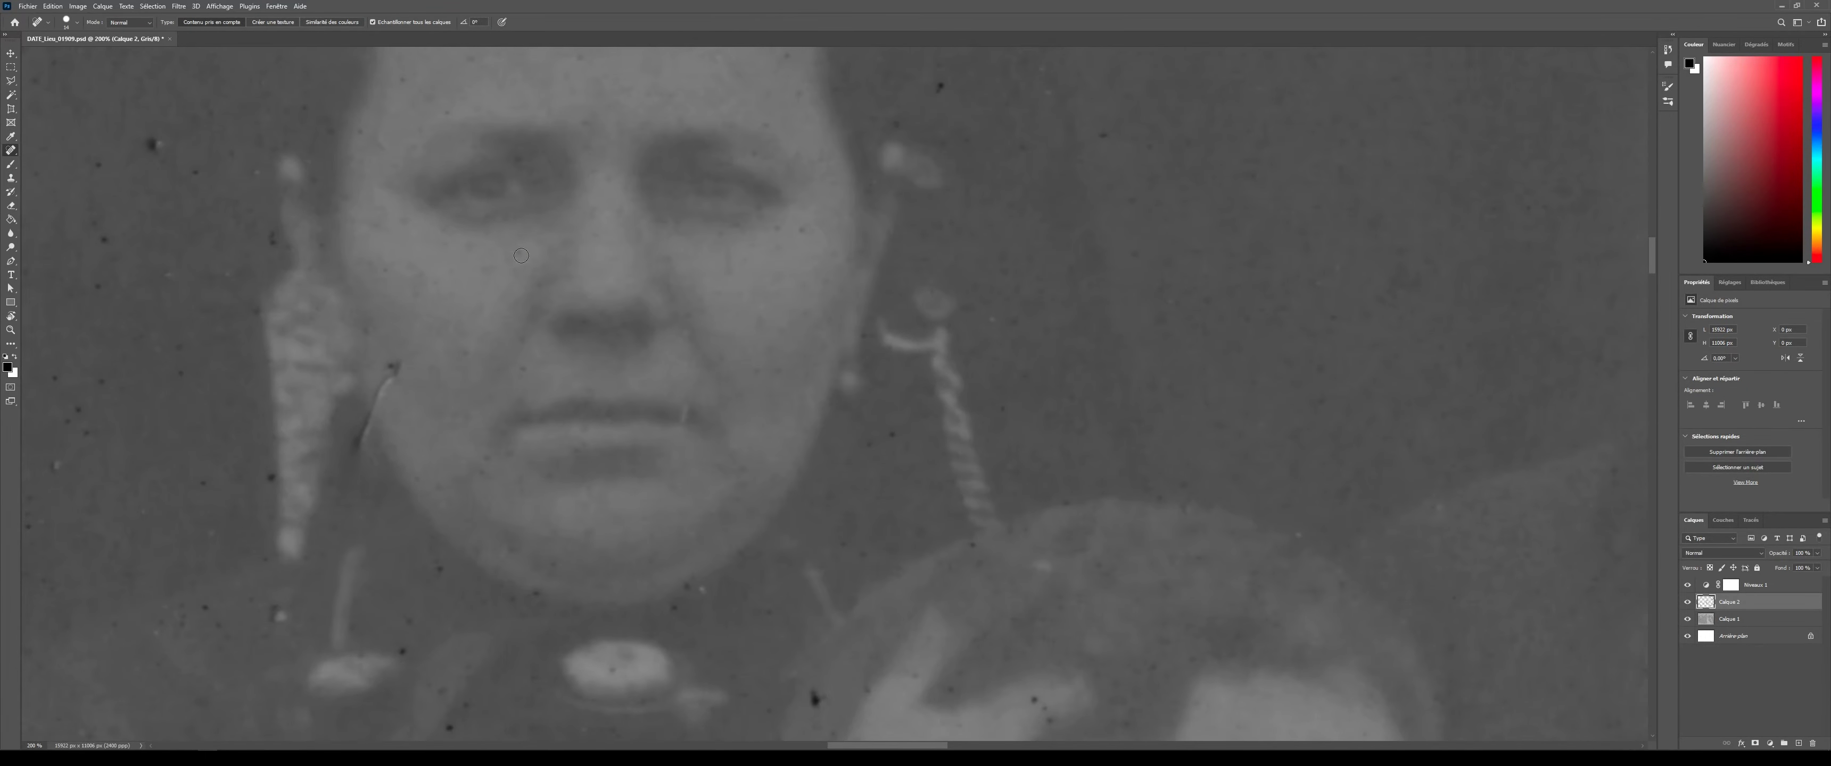
{"action": "left_click", "coordinate": [392, 369]}
{"action": "left_click", "coordinate": [362, 428]}
{"action": "left_click", "coordinate": [386, 447]}
{"action": "left_click", "coordinate": [481, 472]}
{"action": "key", "text": "bracketright"}
{"action": "scroll", "coordinate": [741, 552], "scroll_direction": "up", "scroll_amount": 6}
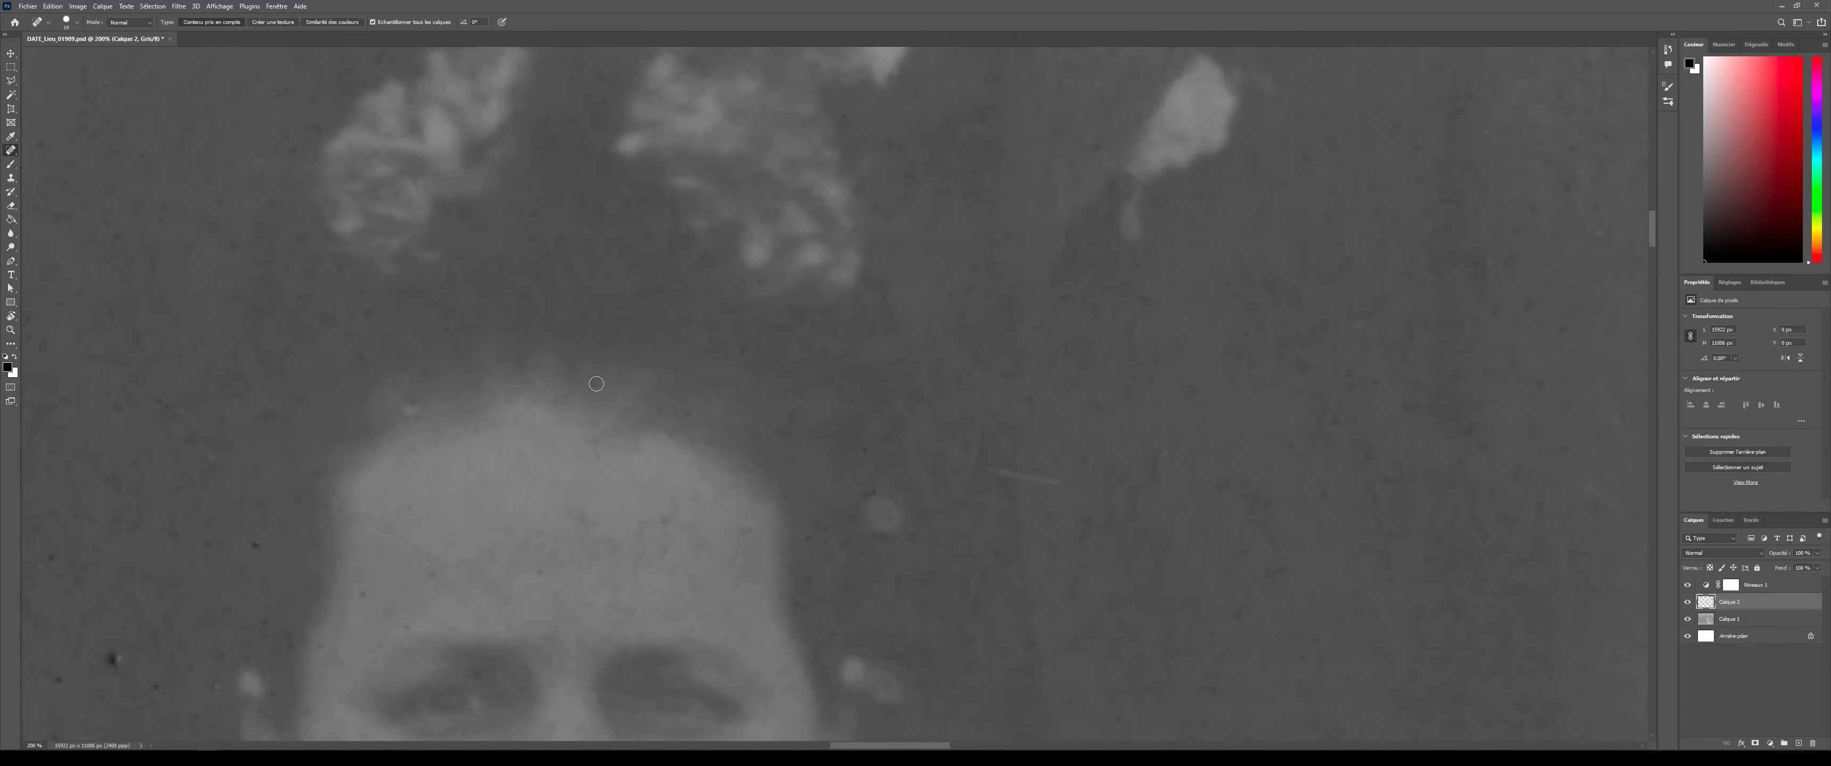
- Heal the dark specks on the woman's dark bodice beneath her chin and around its light ornaments
{"action": "scroll", "coordinate": [360, 594], "scroll_direction": "down", "scroll_amount": 3}
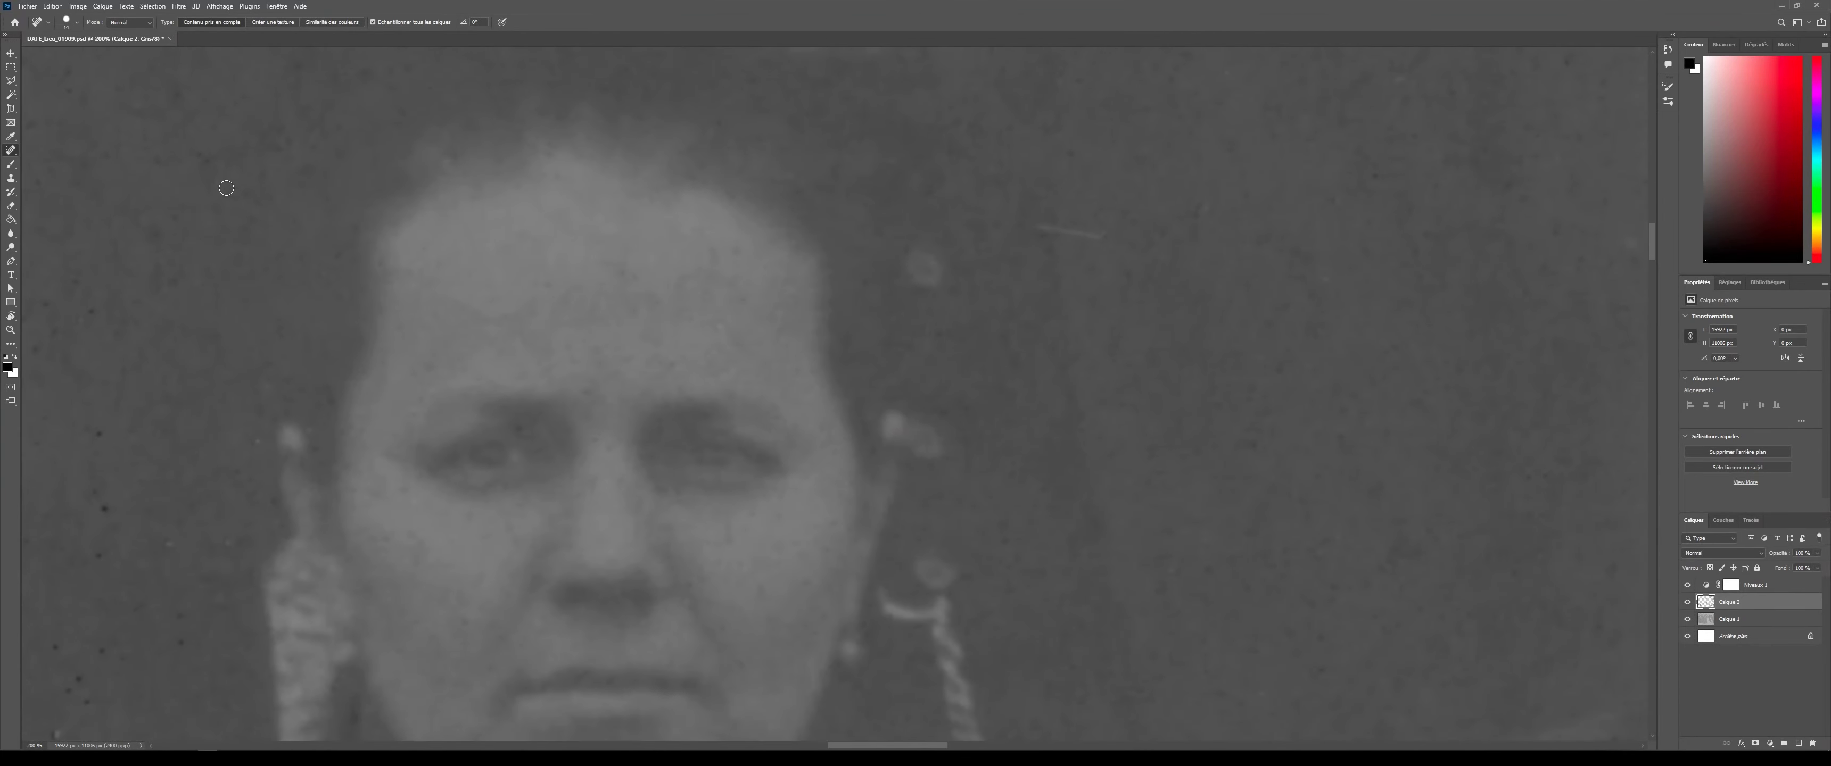
{"action": "scroll", "coordinate": [490, 286], "scroll_direction": "down", "scroll_amount": 2}
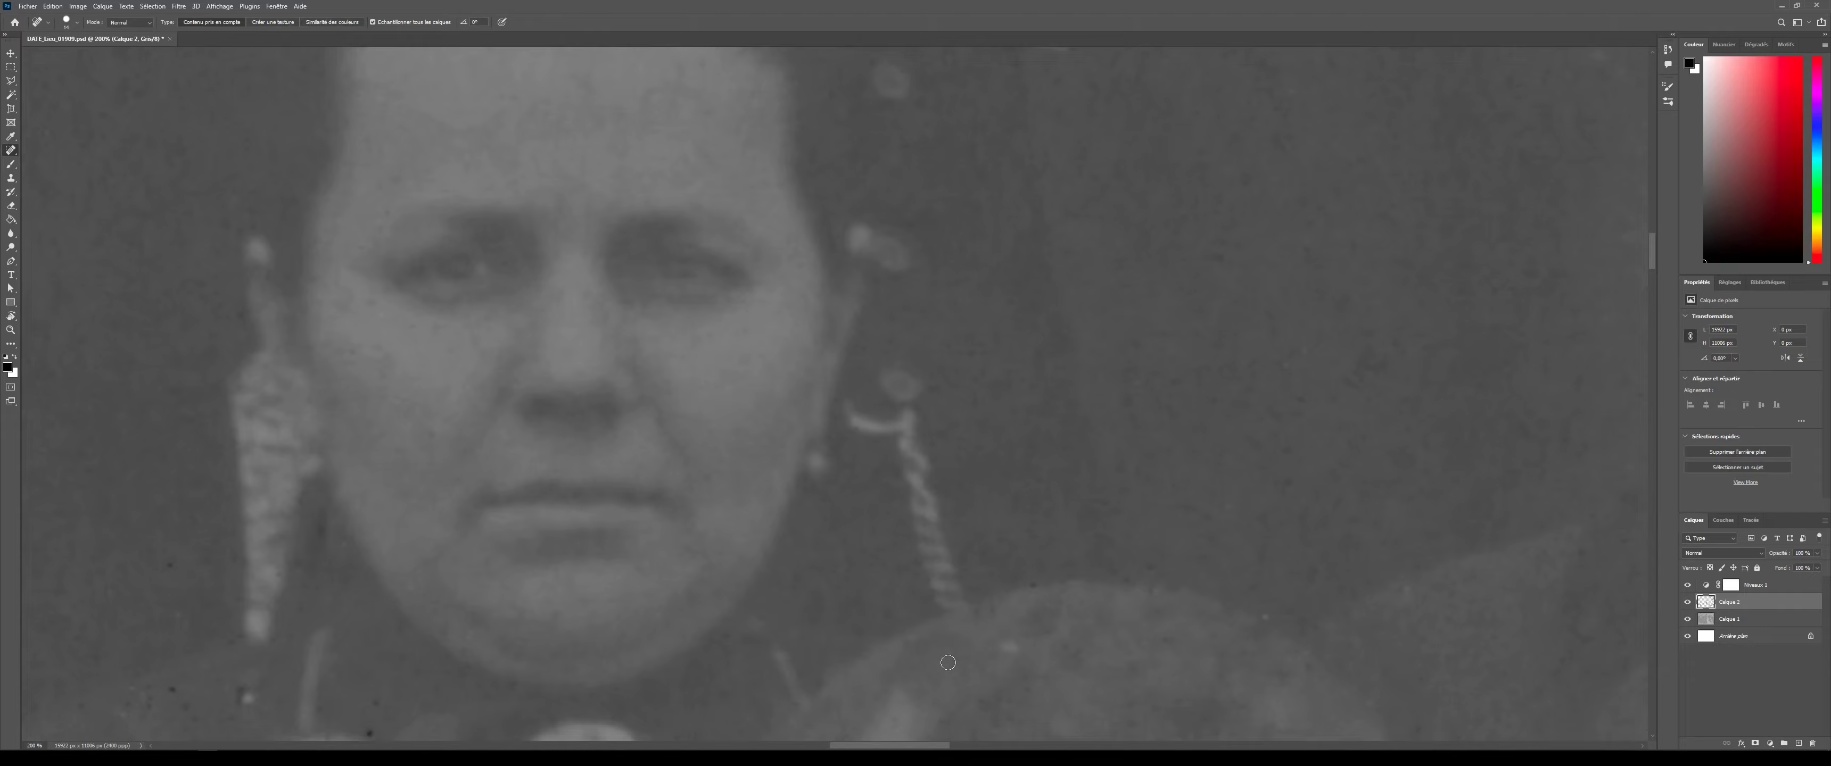
{"action": "scroll", "coordinate": [932, 244], "scroll_direction": "down", "scroll_amount": 4}
{"action": "left_click", "coordinate": [901, 443]}
{"action": "left_click", "coordinate": [551, 440]}
{"action": "left_click_drag", "start_coordinate": [360, 554], "coordinate": [354, 566]}
{"action": "left_click", "coordinate": [494, 608]}
{"action": "left_click", "coordinate": [458, 485]}
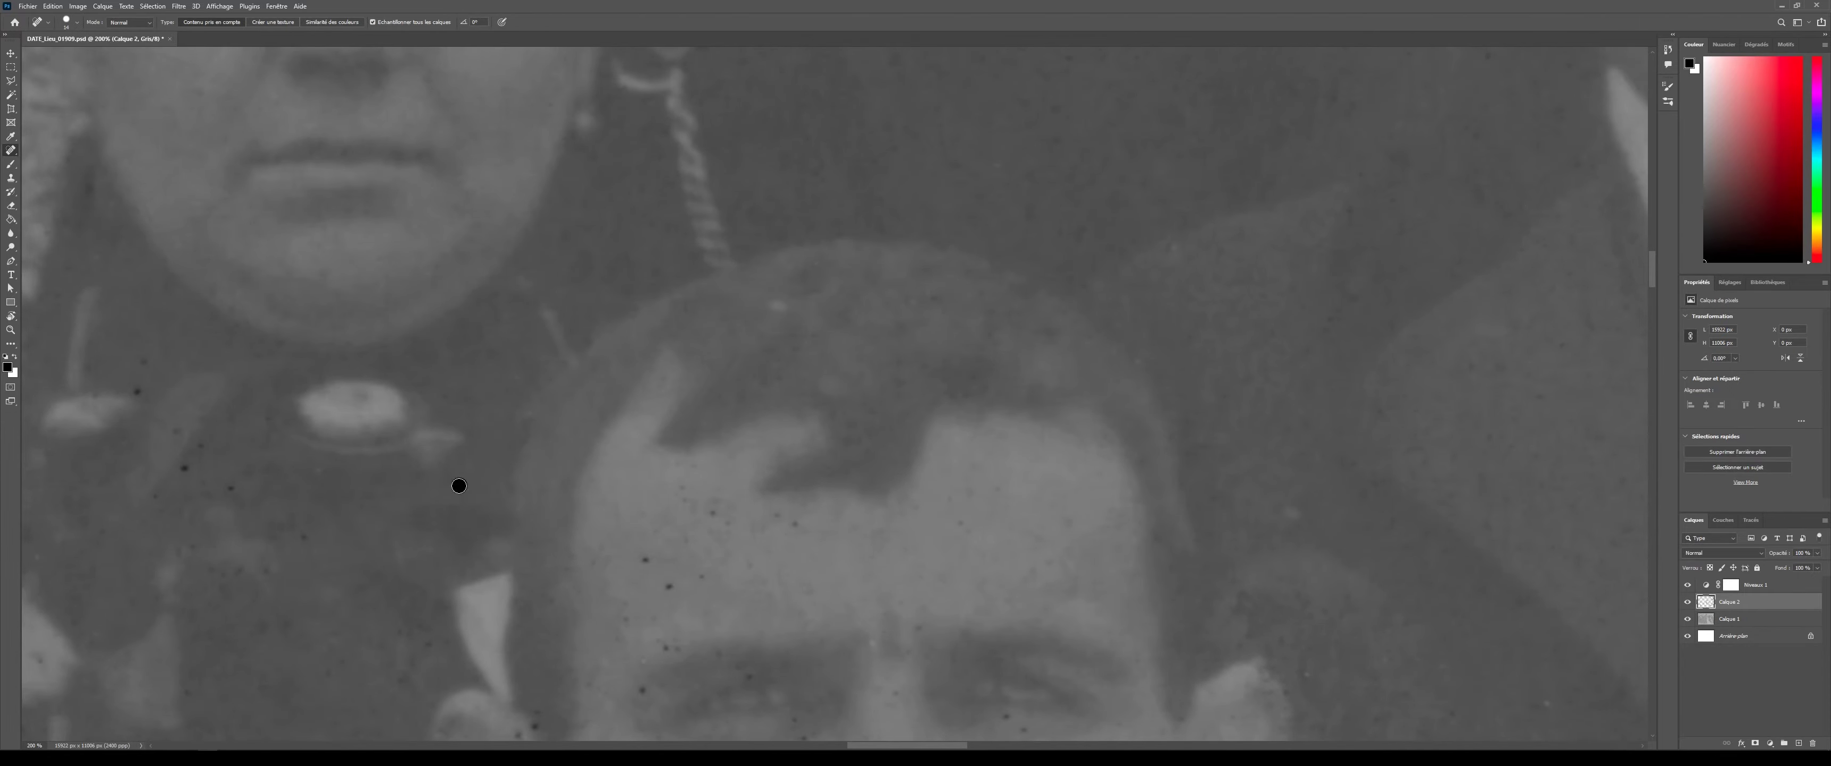
{"action": "left_click", "coordinate": [140, 366]}
{"action": "left_click_drag", "start_coordinate": [140, 366], "coordinate": [310, 506]}
{"action": "left_click", "coordinate": [117, 481]}
- Heal the specks on the goateed man's forehead, eyes, cheeks and moustache, and on the area beside his ear
{"action": "scroll", "coordinate": [442, 712], "scroll_direction": "down", "scroll_amount": 3}
{"action": "left_click", "coordinate": [826, 542]}
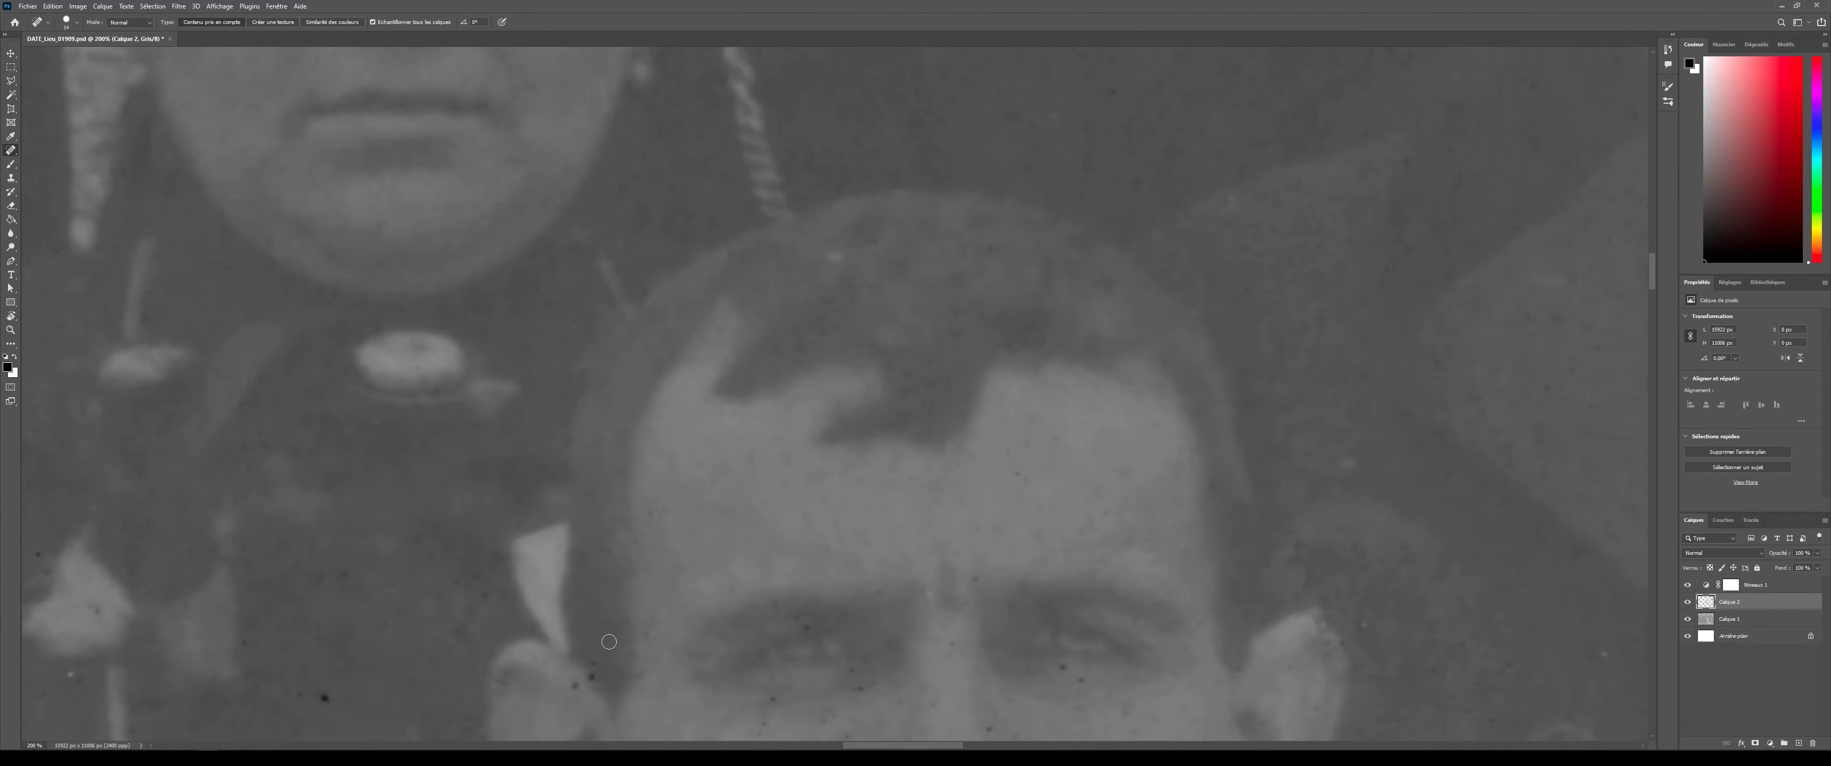
{"action": "scroll", "coordinate": [984, 271], "scroll_direction": "down", "scroll_amount": 3}
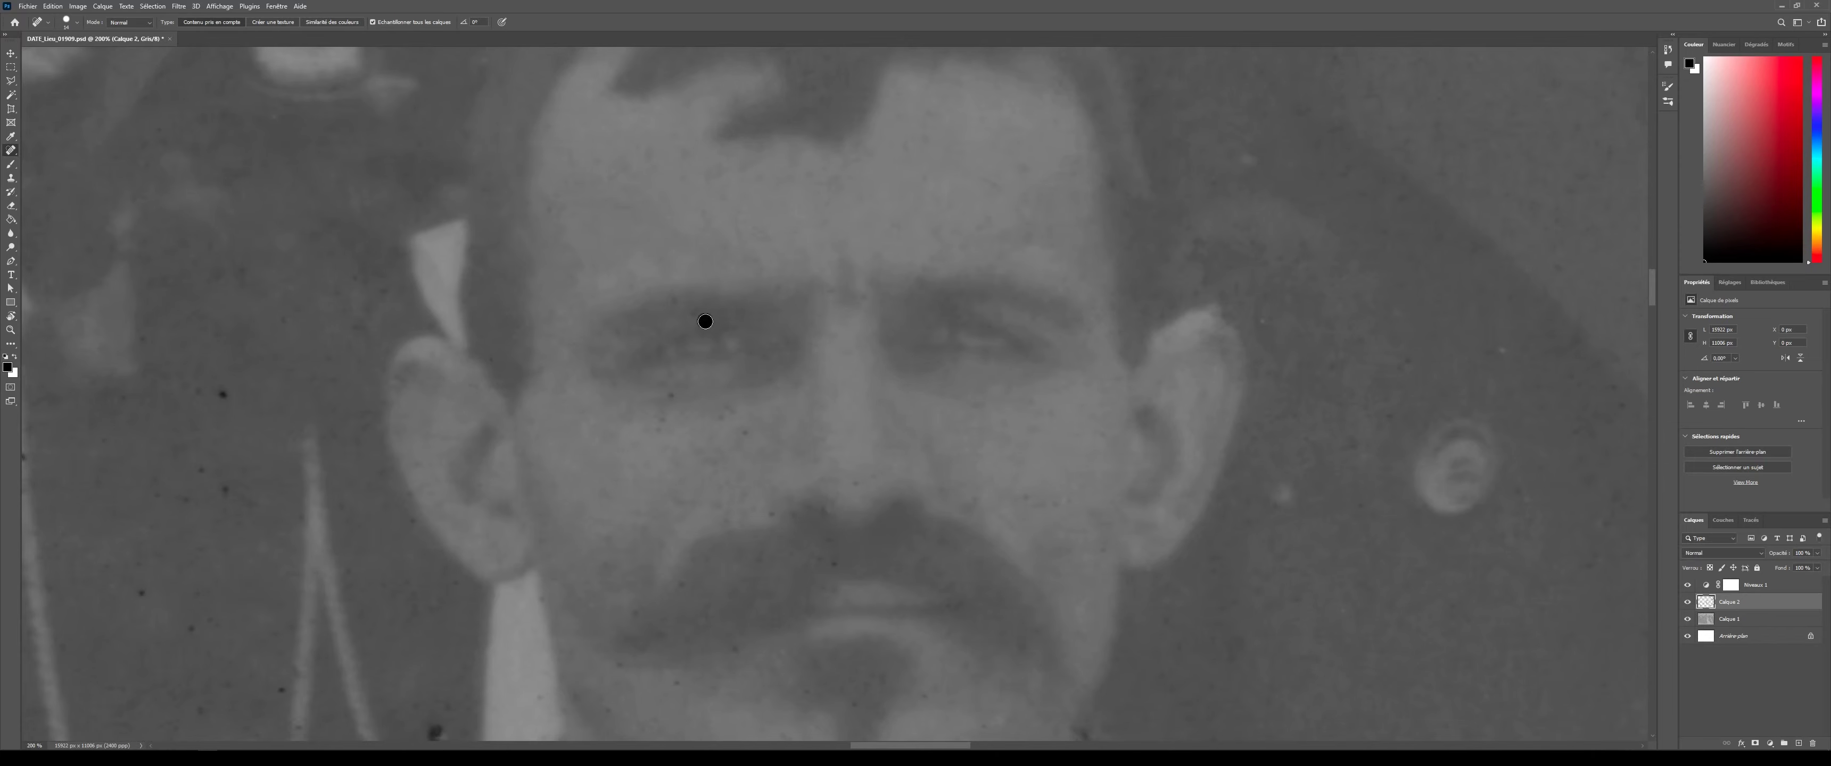
{"action": "left_click", "coordinate": [773, 391]}
{"action": "left_click", "coordinate": [412, 522]}
{"action": "left_click", "coordinate": [682, 585]}
{"action": "left_click", "coordinate": [803, 509]}
{"action": "left_click", "coordinate": [854, 703]}
{"action": "left_click", "coordinate": [1068, 502]}
{"action": "left_click_drag", "start_coordinate": [825, 413], "coordinate": [825, 434]}
- Adjust the healing brush size and heal the specks on the goateed man's upper jacket and lapels
{"action": "key", "text": "["}
{"action": "key", "text": "["}
{"action": "key", "text": "["}
{"action": "key", "text": "["}
{"action": "key", "text": "["}
{"action": "scroll", "coordinate": [858, 304], "scroll_direction": "down", "scroll_amount": 5}
{"action": "key", "text": "bracketright"}
{"action": "key", "text": "bracketright"}
{"action": "key", "text": "bracketright"}
{"action": "key", "text": "bracketright"}
{"action": "key", "text": "bracketright"}
{"action": "left_click", "coordinate": [609, 493]}
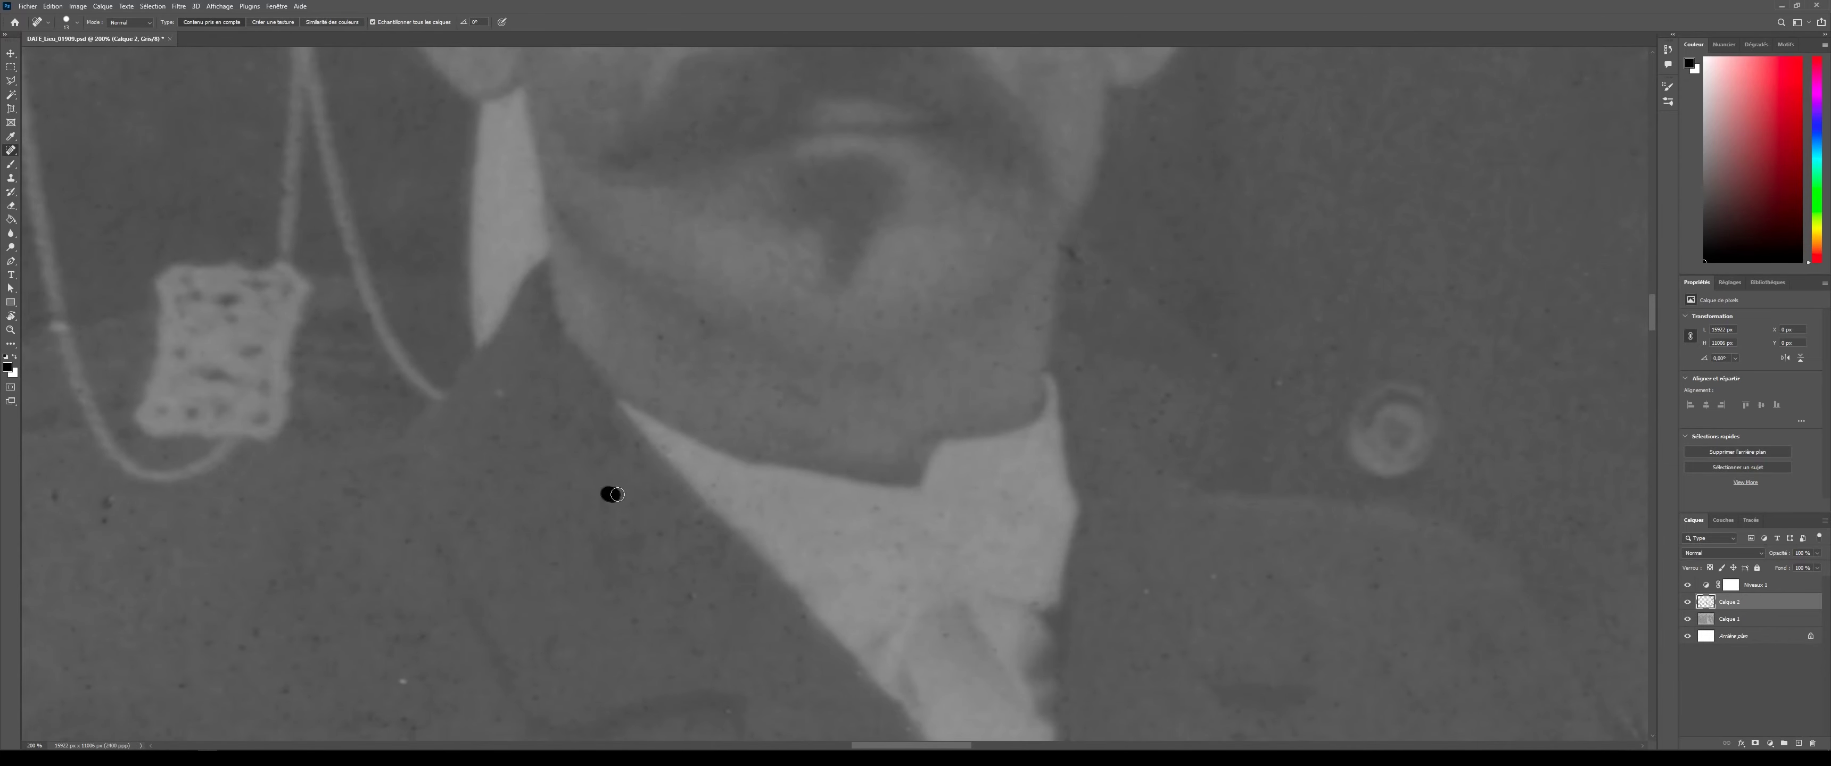
{"action": "left_click", "coordinate": [1329, 703]}
{"action": "scroll", "coordinate": [1246, 355], "scroll_direction": "down", "scroll_amount": 3}
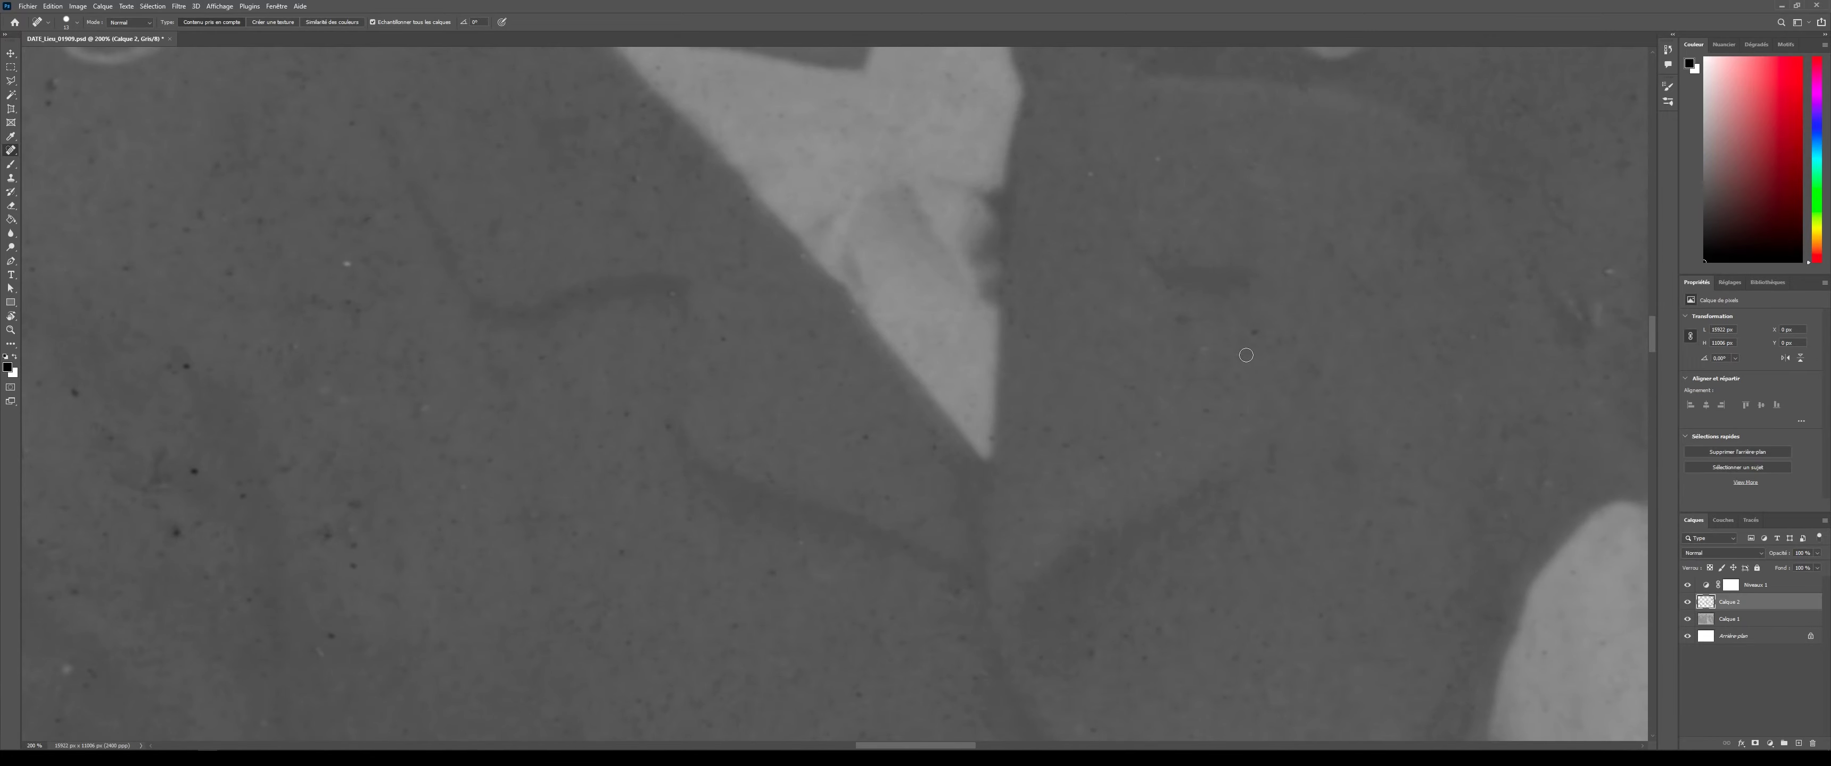
{"action": "left_click", "coordinate": [626, 551]}
- Heal the dark spots on the clothing left of the goateed man and across his jacket shoulder and chest
{"action": "key", "text": "ctrl+minus"}
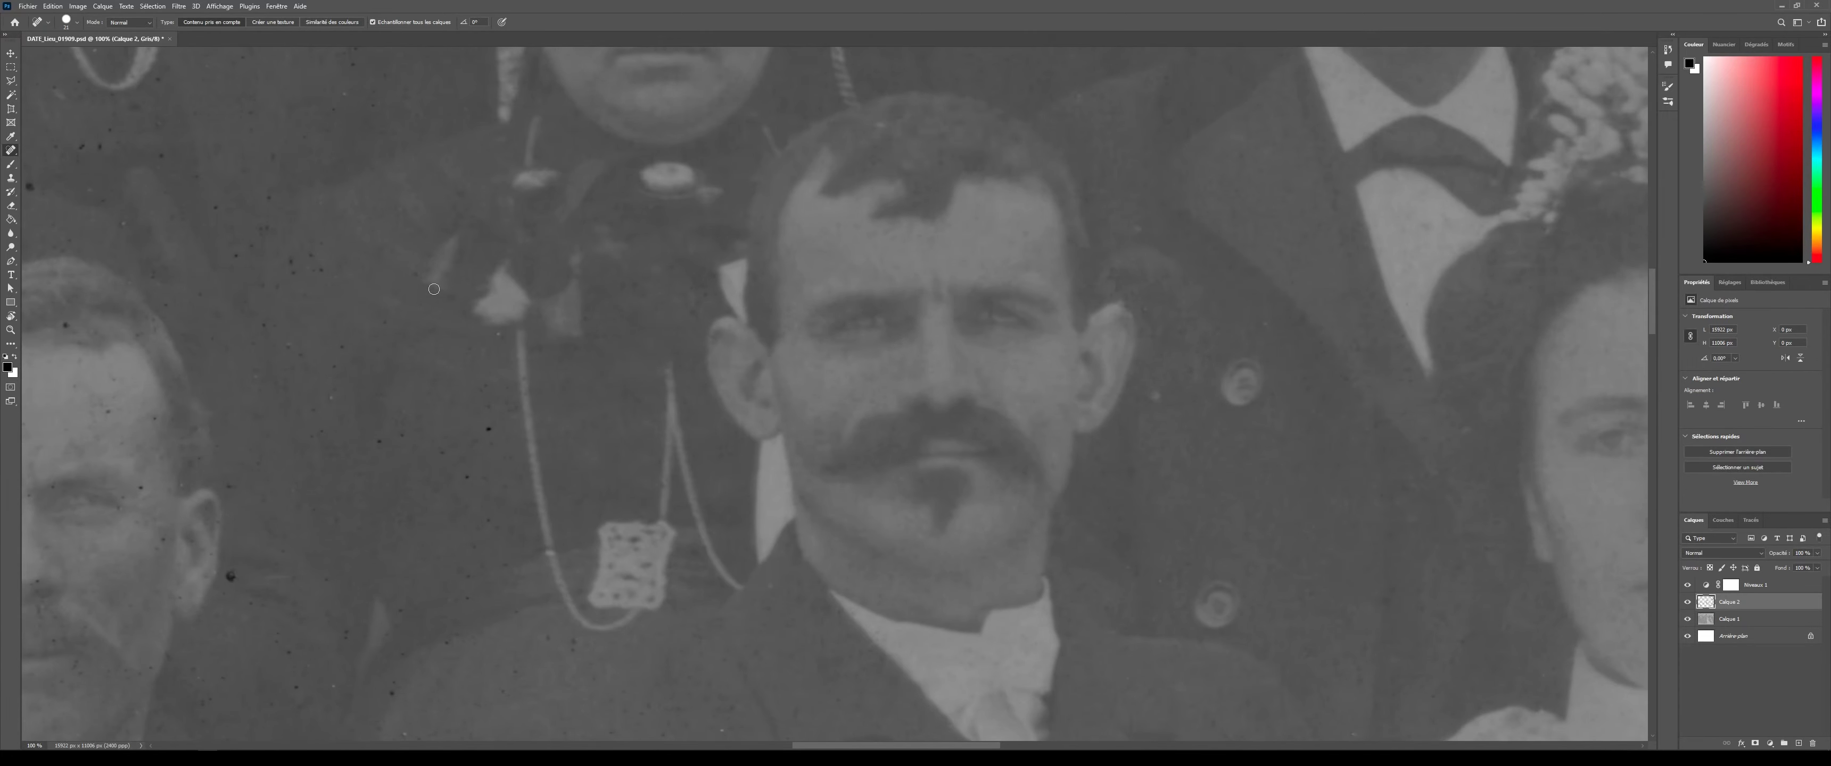
{"action": "left_click", "coordinate": [333, 394]}
{"action": "scroll", "coordinate": [407, 700], "scroll_direction": "down", "scroll_amount": 5}
{"action": "left_click", "coordinate": [776, 373]}
{"action": "left_click", "coordinate": [600, 351]}
{"action": "left_click", "coordinate": [574, 389]}
{"action": "left_click", "coordinate": [430, 426]}
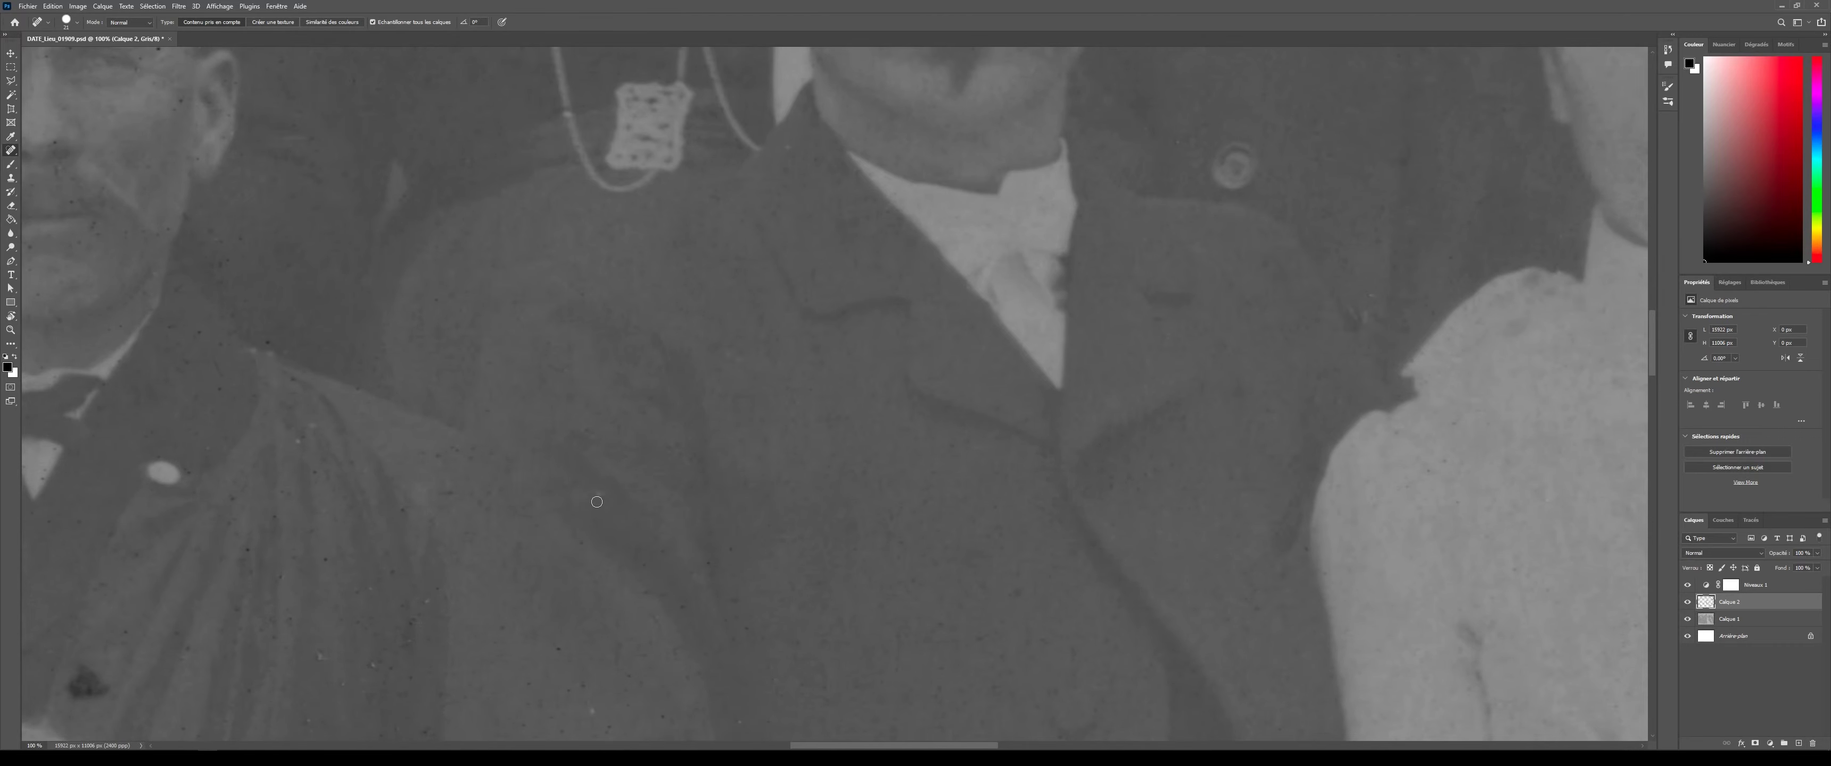
- Heal the specks along the groom's jacket front and sleeve down to the white cuff
{"action": "scroll", "coordinate": [969, 442], "scroll_direction": "down", "scroll_amount": 4}
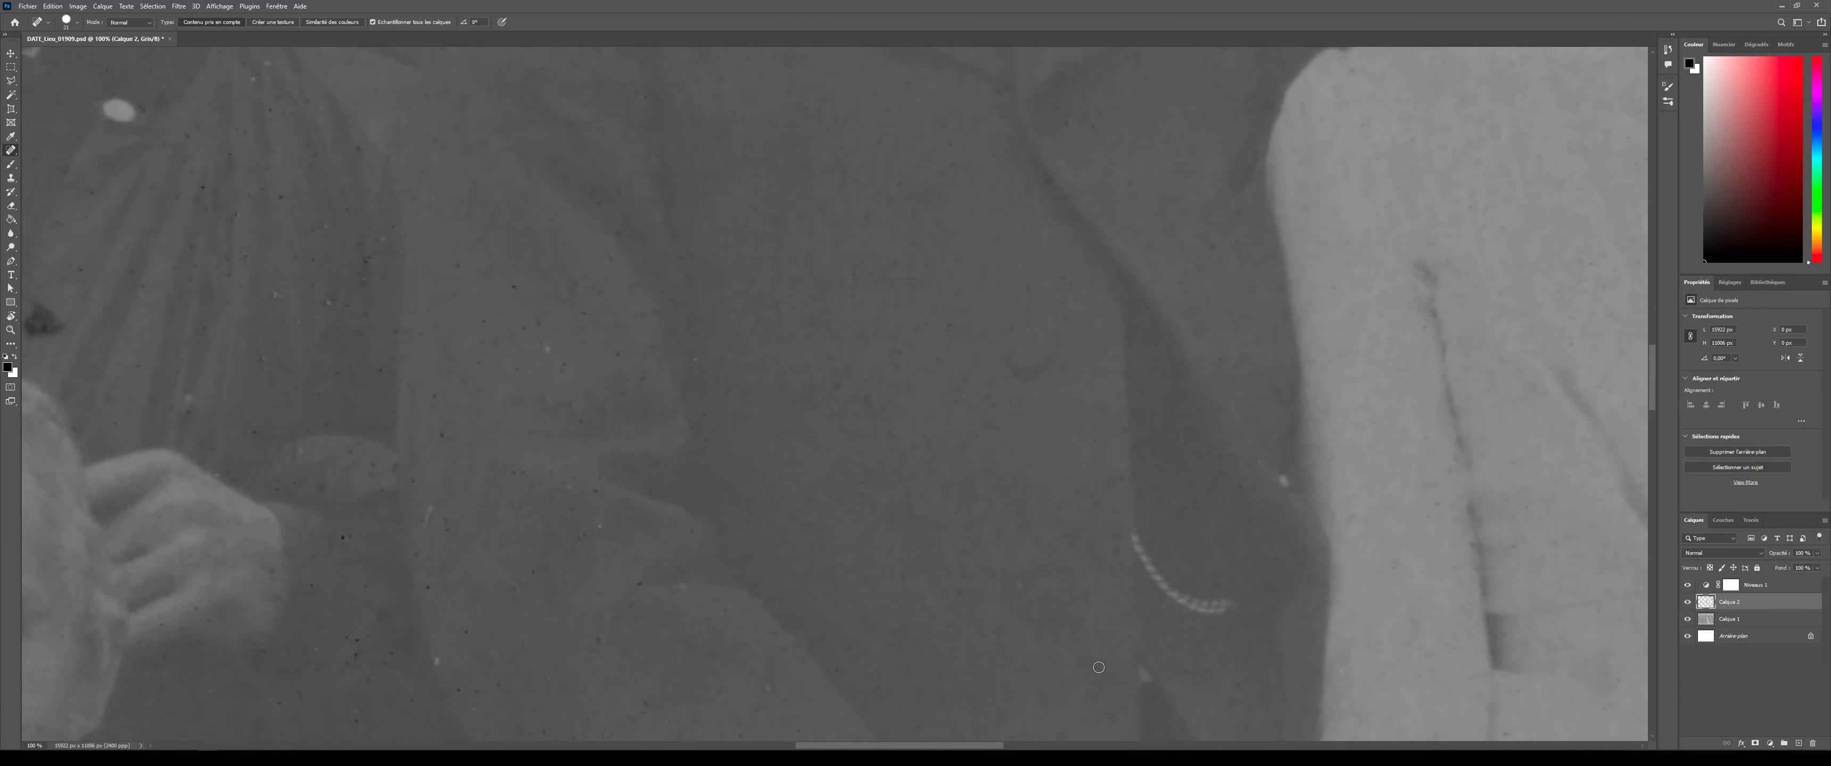
{"action": "left_click", "coordinate": [579, 421]}
{"action": "left_click", "coordinate": [381, 396]}
{"action": "scroll", "coordinate": [542, 198], "scroll_direction": "down", "scroll_amount": 6}
{"action": "left_click", "coordinate": [749, 348]}
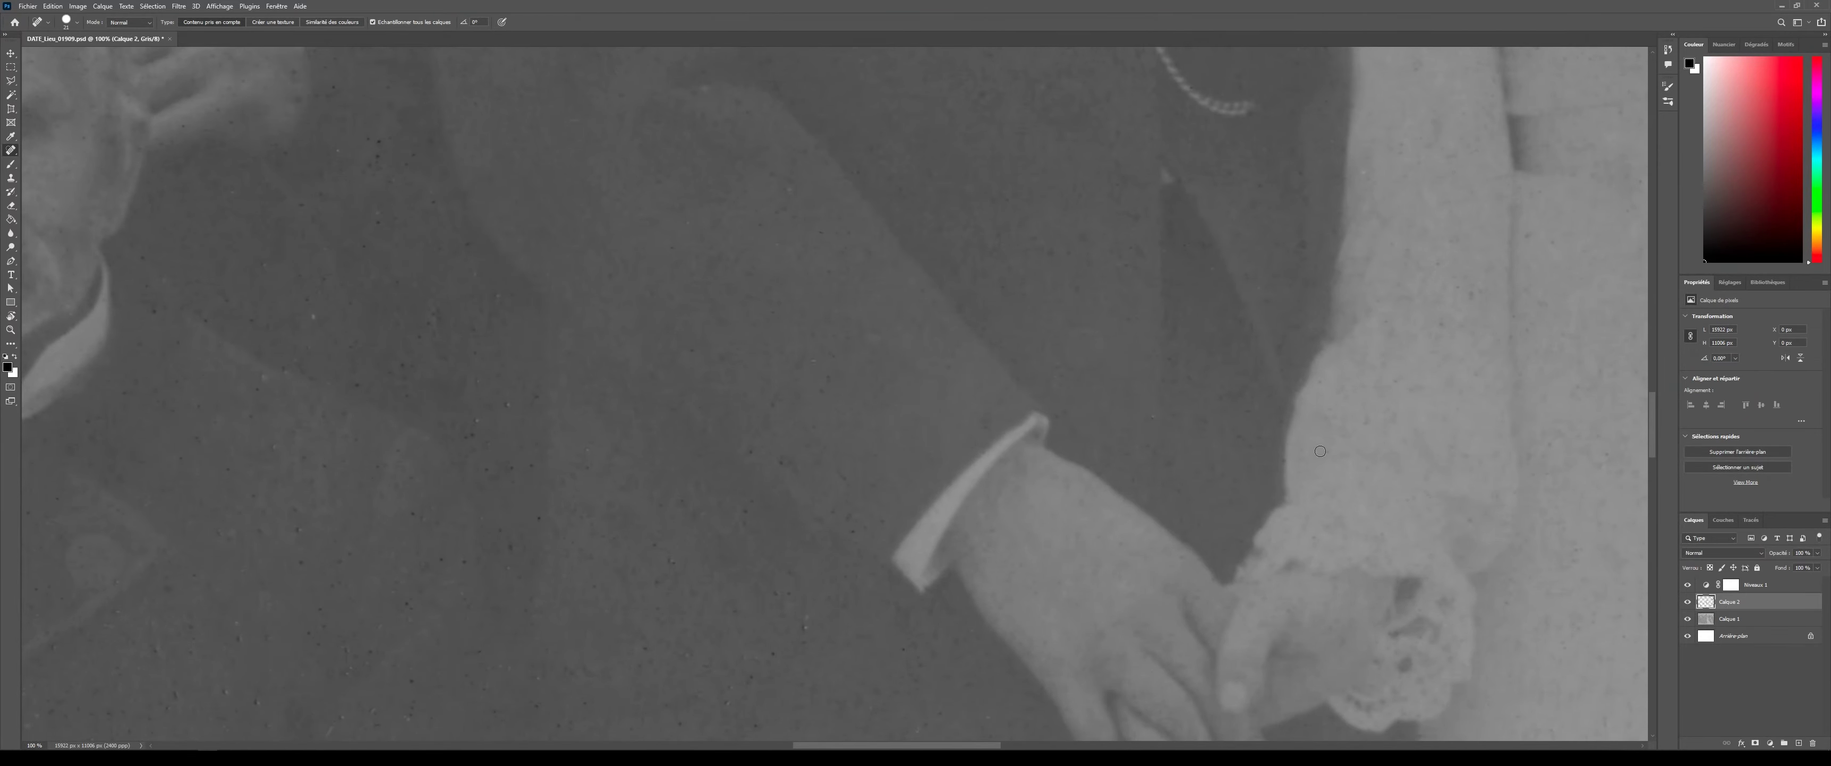
{"action": "left_click", "coordinate": [508, 300]}
- Heal the marks on the dark trousers and the white dress below the joined hands
{"action": "scroll", "coordinate": [1464, 514], "scroll_direction": "down", "scroll_amount": 5}
{"action": "scroll", "coordinate": [1463, 514], "scroll_direction": "right", "scroll_amount": 4}
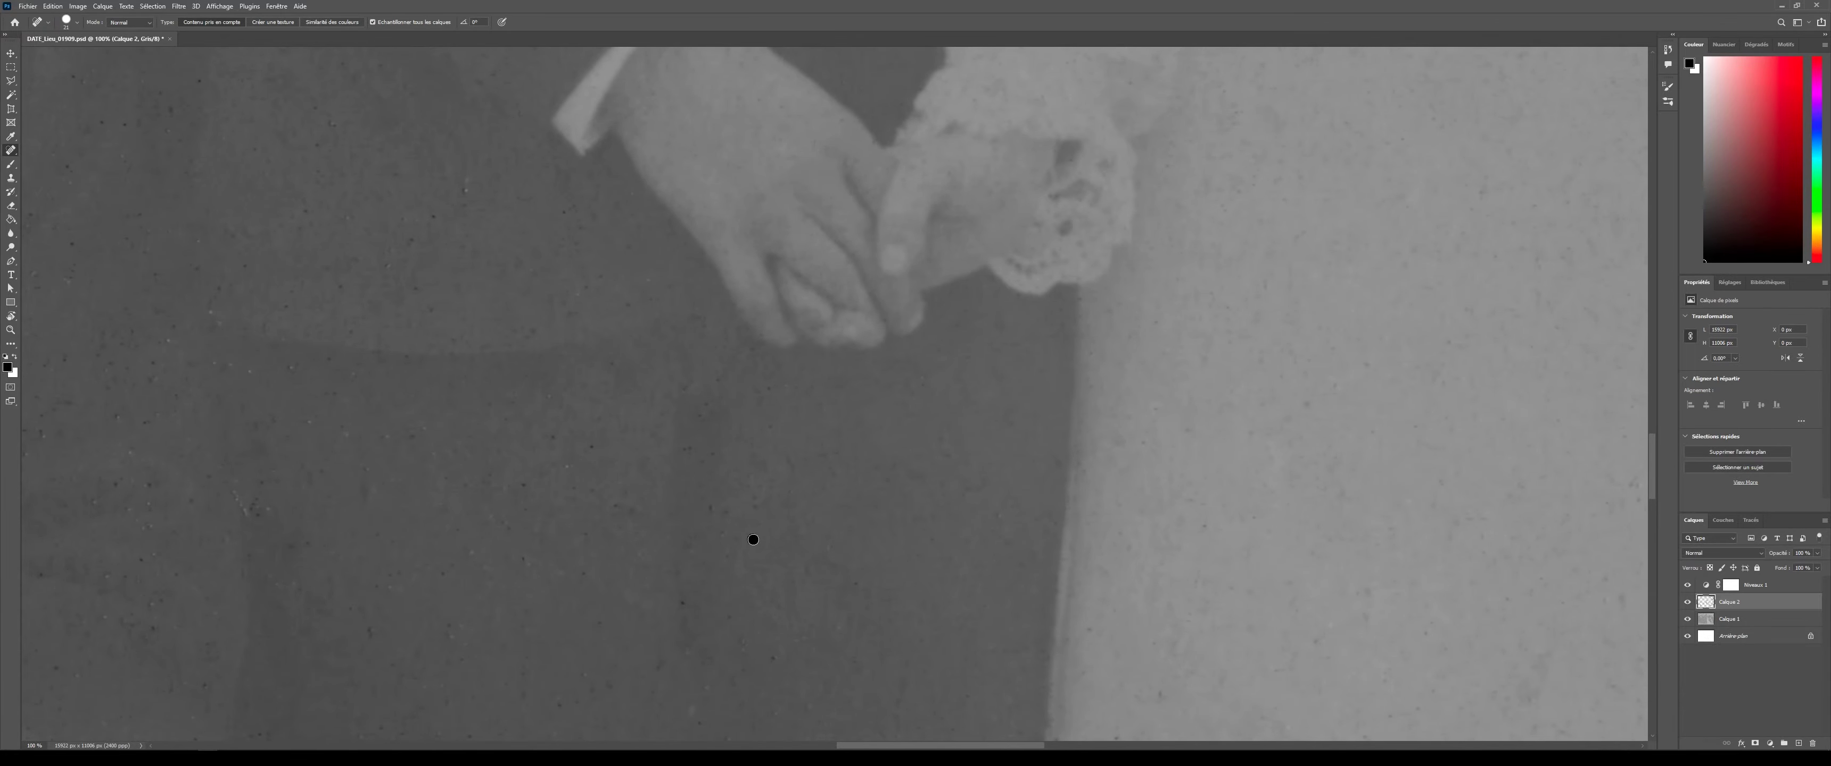
{"action": "left_click", "coordinate": [263, 485]}
{"action": "scroll", "coordinate": [884, 468], "scroll_direction": "down", "scroll_amount": 3}
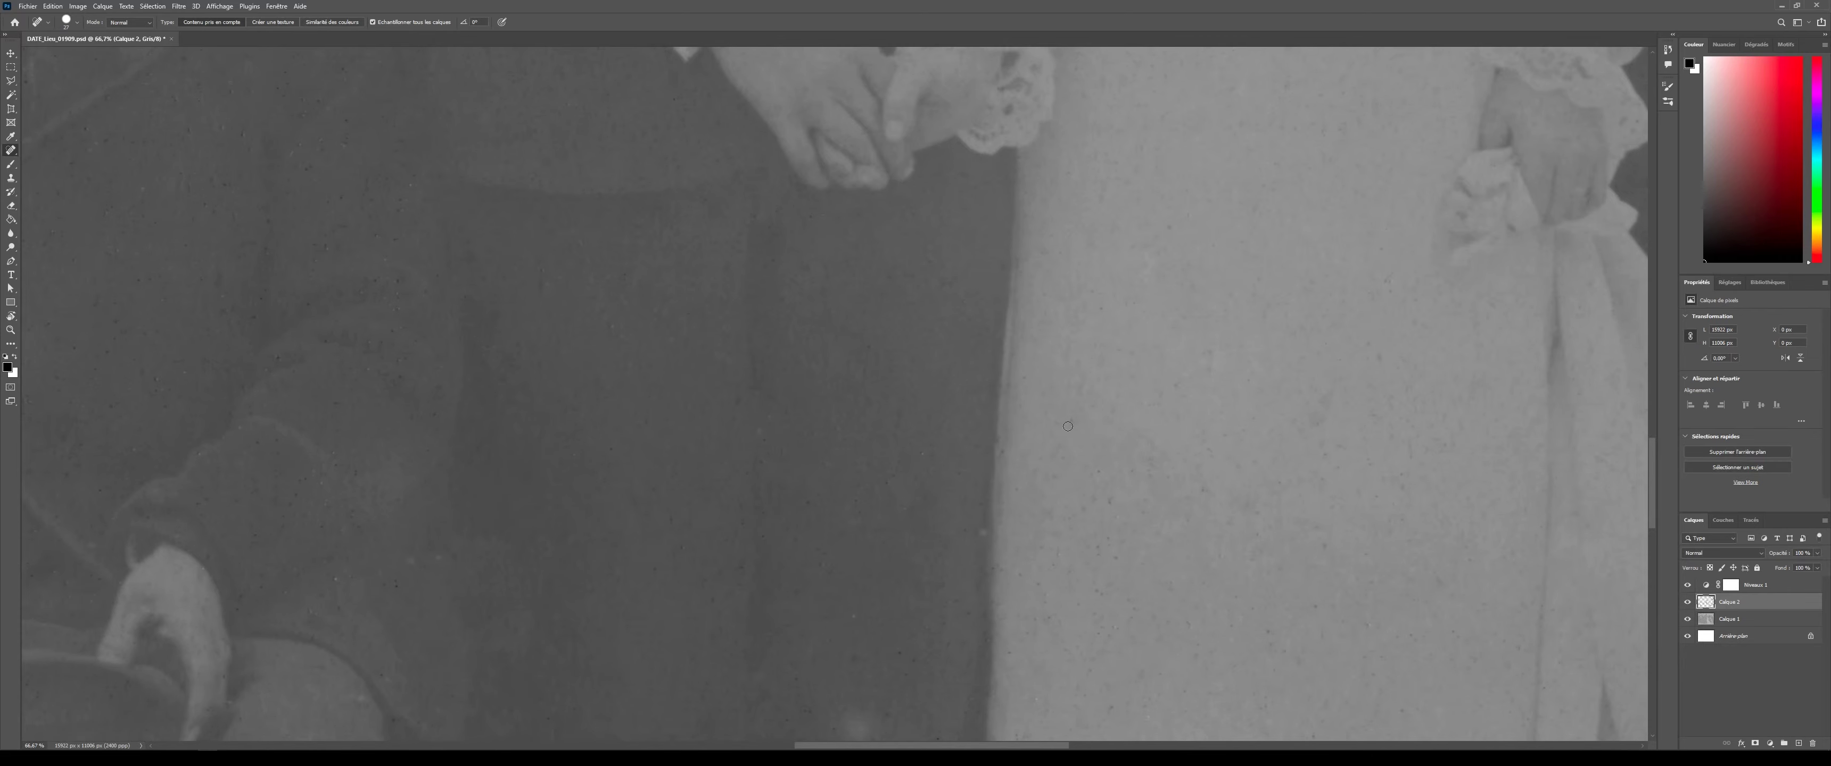
{"action": "left_click", "coordinate": [1184, 690]}
{"action": "left_click", "coordinate": [395, 114]}
- Heal the specks on the standing man's lower trouser legs, the dress hem and the ground behind them
{"action": "scroll", "coordinate": [1410, 560], "scroll_direction": "down", "scroll_amount": 5}
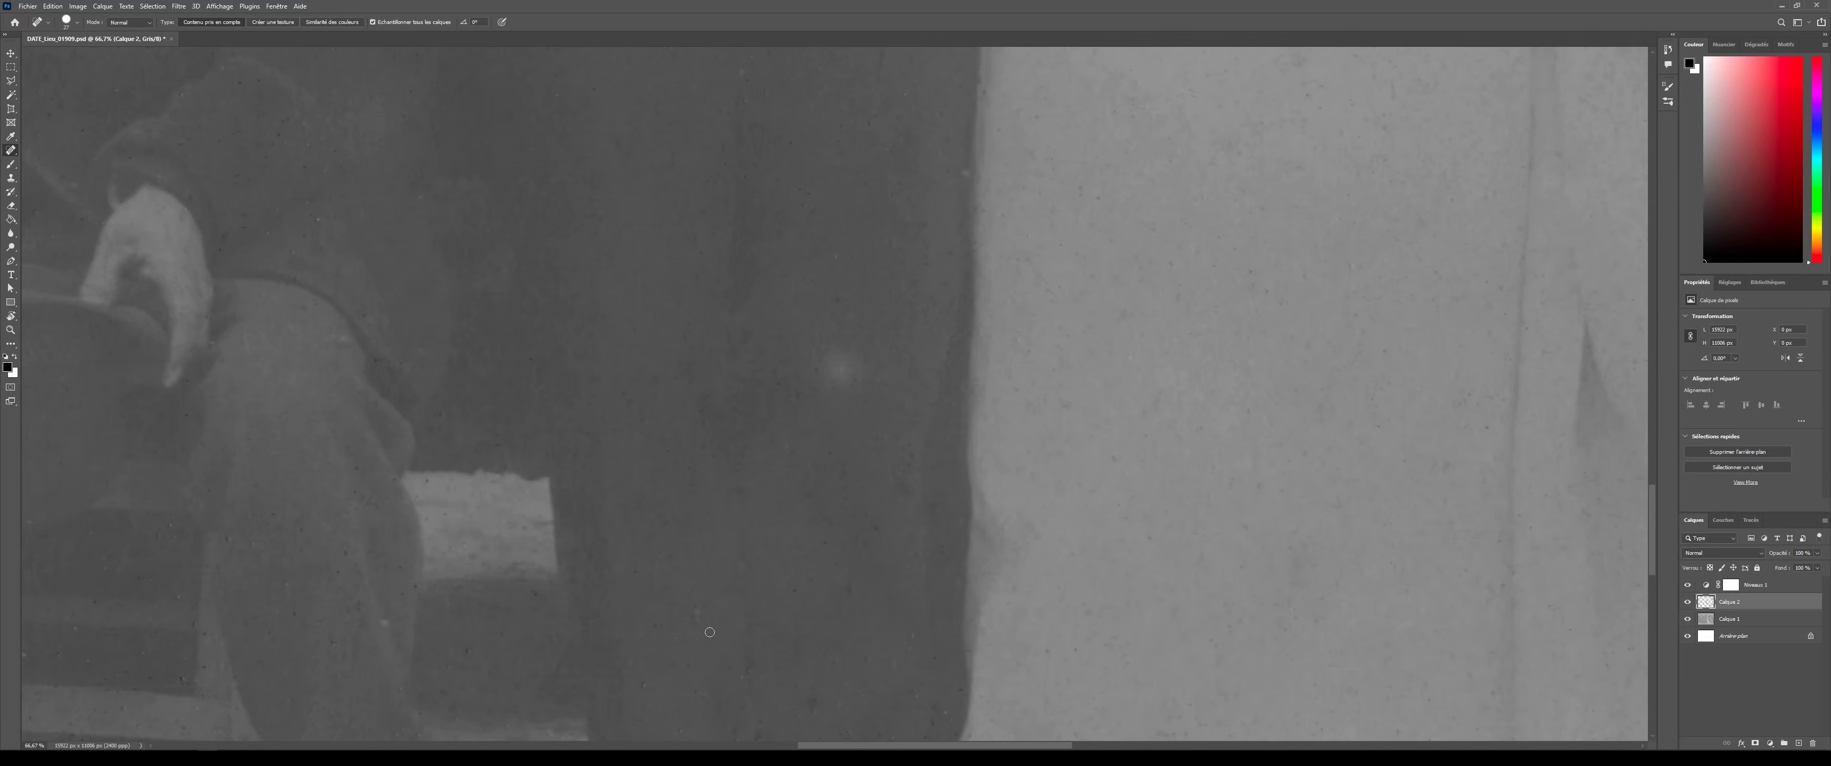
{"action": "left_click", "coordinate": [682, 731]}
{"action": "scroll", "coordinate": [1381, 589], "scroll_direction": "down", "scroll_amount": 3}
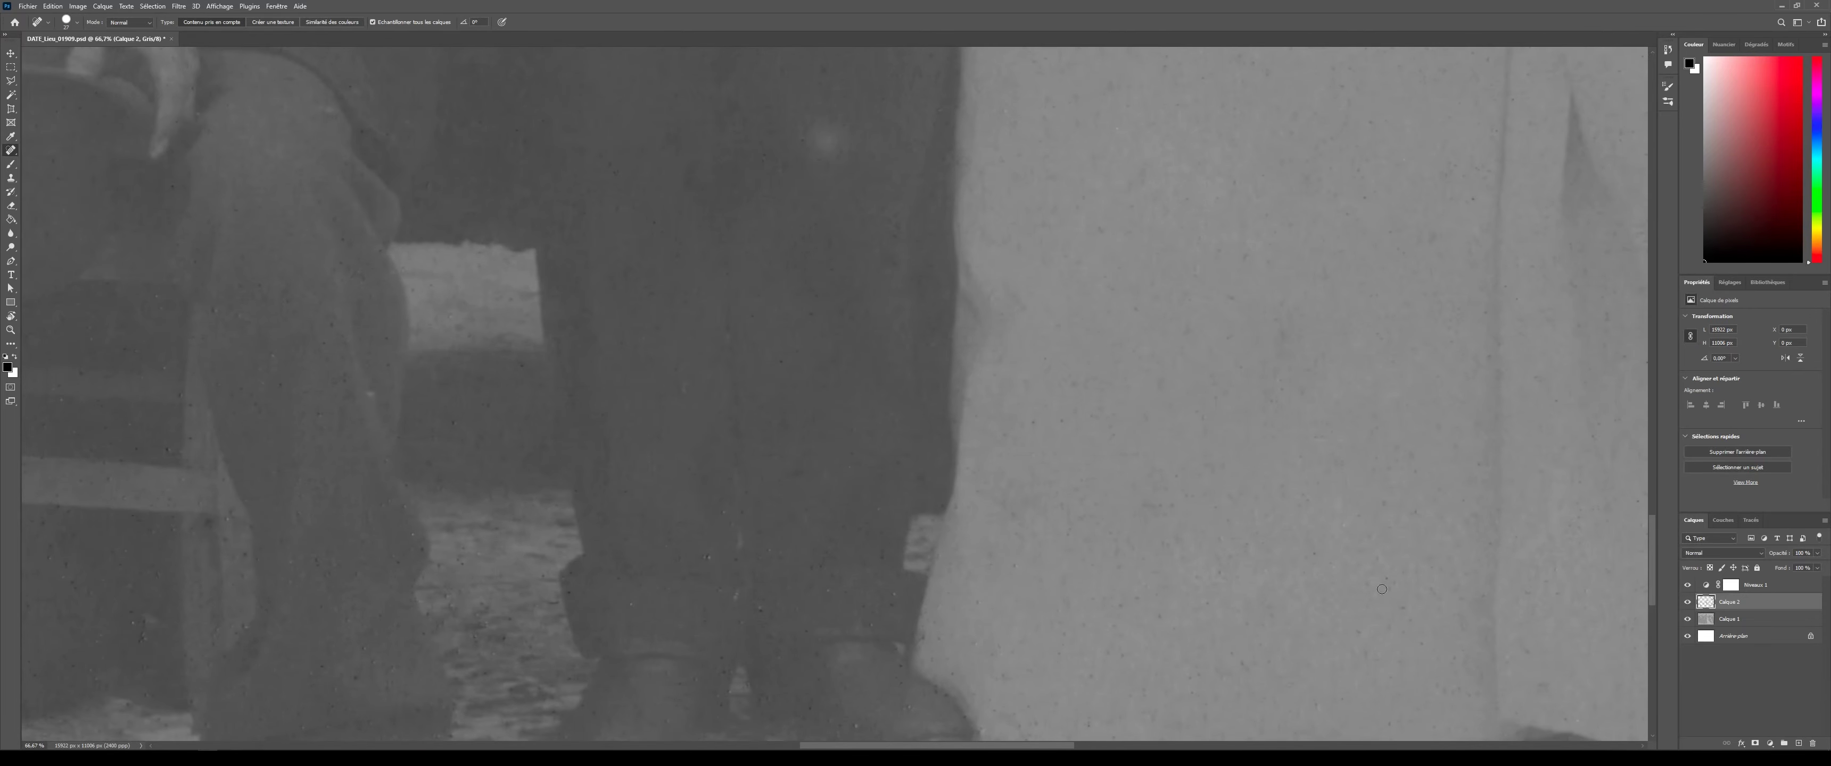
{"action": "left_click", "coordinate": [1068, 637]}
{"action": "left_click", "coordinate": [503, 620]}
{"action": "left_click", "coordinate": [480, 555]}
{"action": "scroll", "coordinate": [1305, 557], "scroll_direction": "down", "scroll_amount": 3}
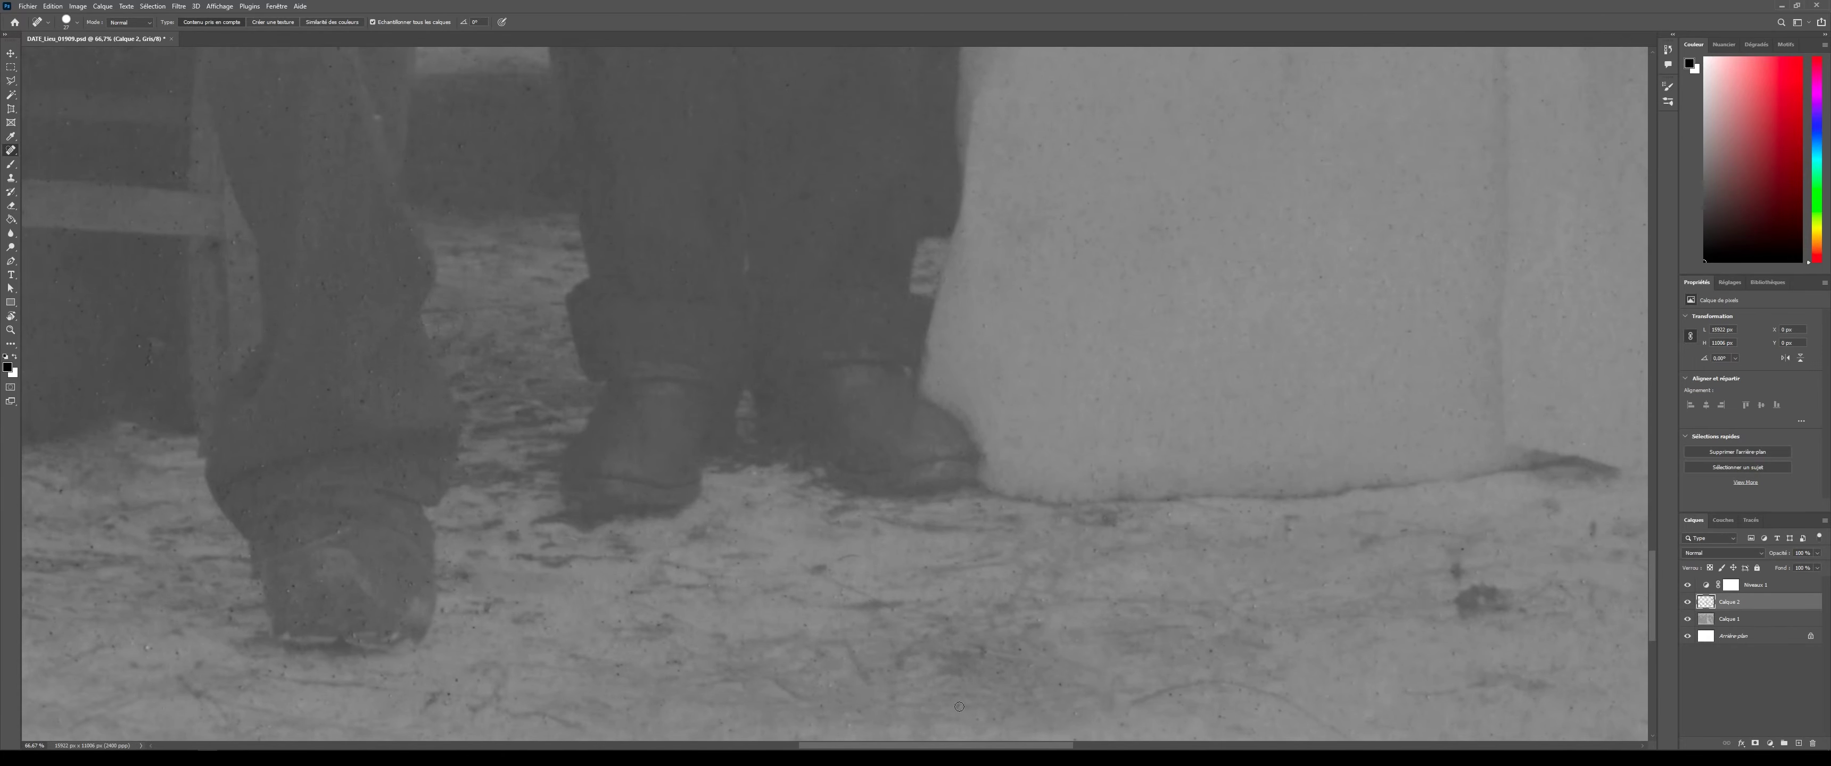
- Enlarge the healing brush and heal the specks on the ground around the groom's shoes and the dress hem
{"action": "left_click_drag", "start_coordinate": [958, 707], "coordinate": [1123, 529]}
{"action": "key", "text": "bracketright"}
{"action": "left_click", "coordinate": [973, 608]}
{"action": "left_click", "coordinate": [923, 303]}
{"action": "left_click", "coordinate": [788, 420]}
{"action": "left_click", "coordinate": [1568, 288]}
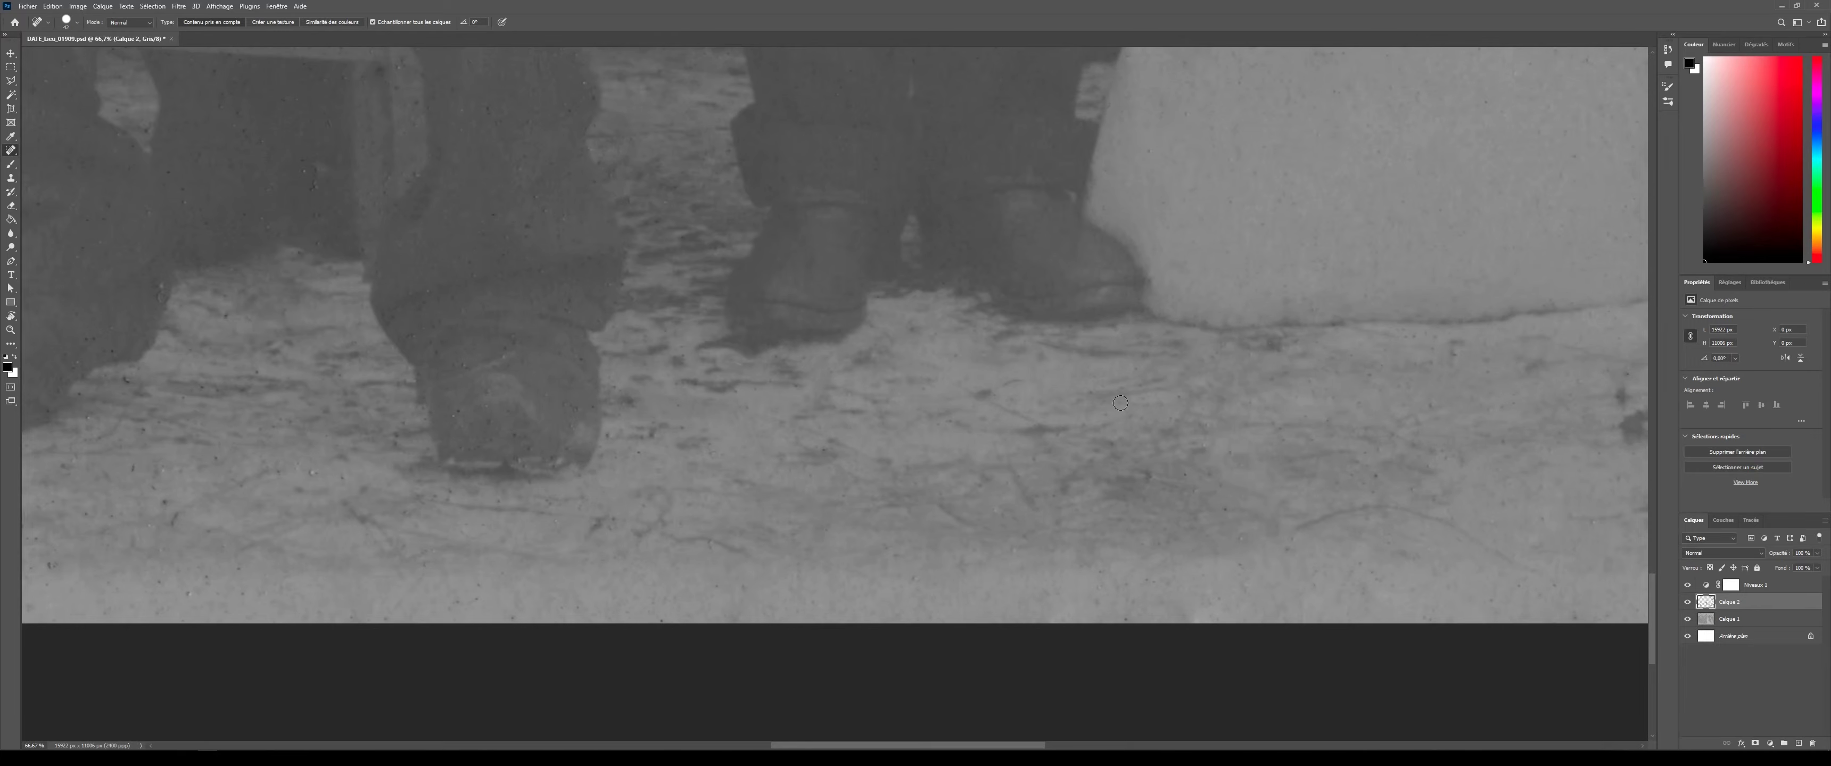
- Heal the specks on the ground and trouser leg around the seated man's shoe
{"action": "left_click", "coordinate": [792, 467]}
{"action": "left_click", "coordinate": [611, 440]}
{"action": "left_click", "coordinate": [681, 381]}
{"action": "left_click", "coordinate": [570, 306]}
{"action": "left_click", "coordinate": [390, 316]}
{"action": "left_click", "coordinate": [462, 126]}
{"action": "scroll", "coordinate": [533, 154], "scroll_direction": "up", "scroll_amount": 1}
{"action": "right_click", "coordinate": [560, 234], "text": "alt"}
{"action": "left_click", "coordinate": [496, 240]}
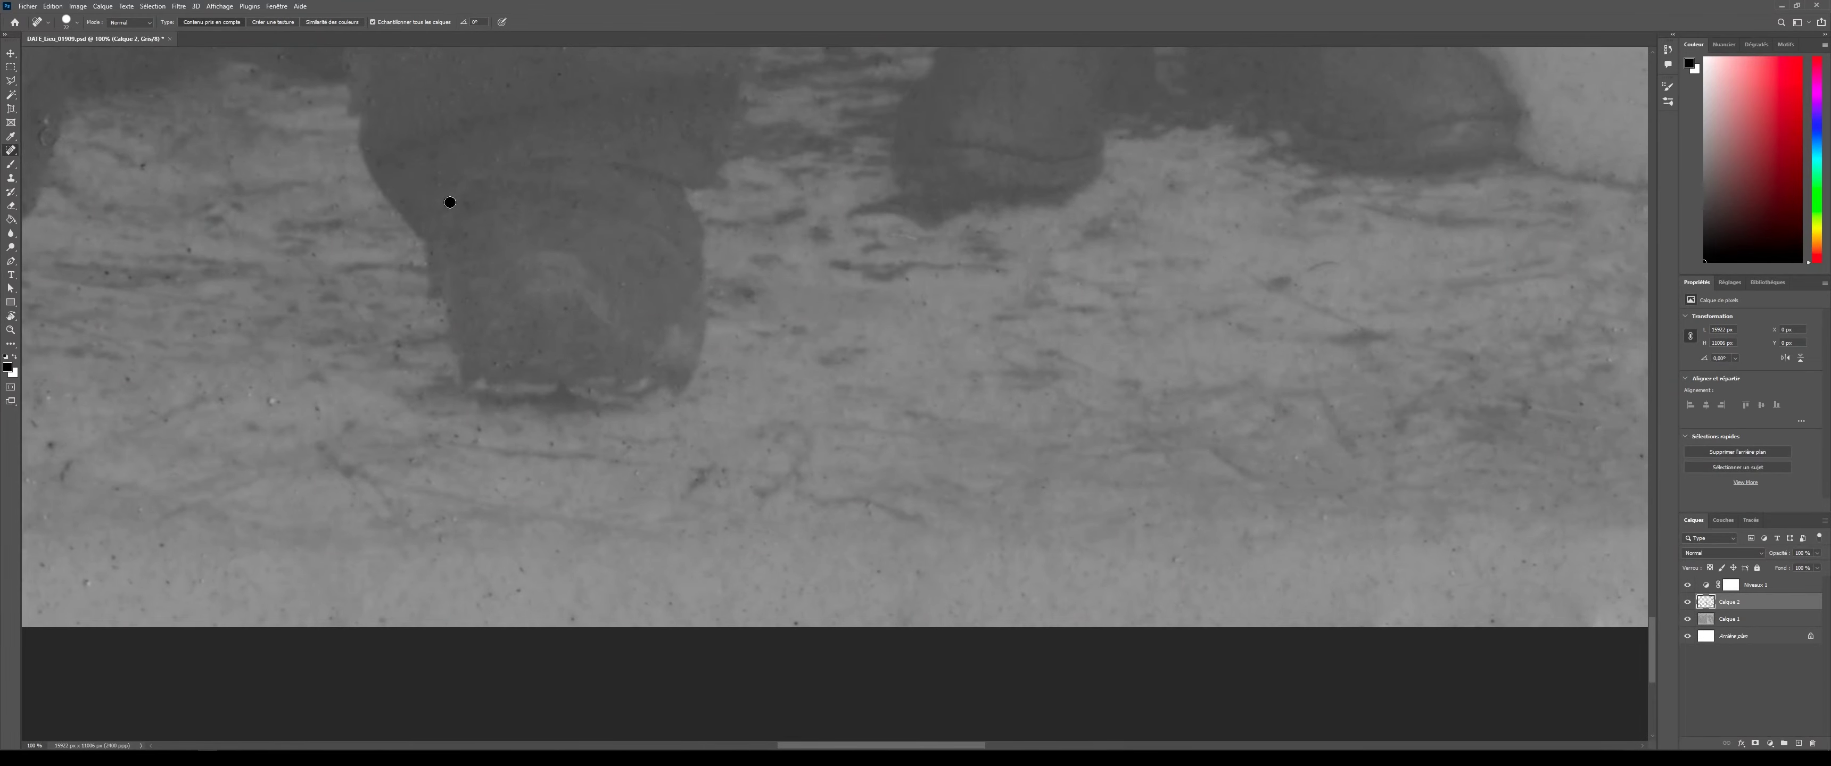
- Heal the marks along the photo's lower edge and on the ground and chair around the seated man's feet
{"action": "scroll", "coordinate": [552, 441], "scroll_direction": "down", "scroll_amount": 1}
{"action": "right_click", "coordinate": [886, 652], "text": "alt"}
{"action": "left_click_drag", "start_coordinate": [881, 652], "coordinate": [898, 651]}
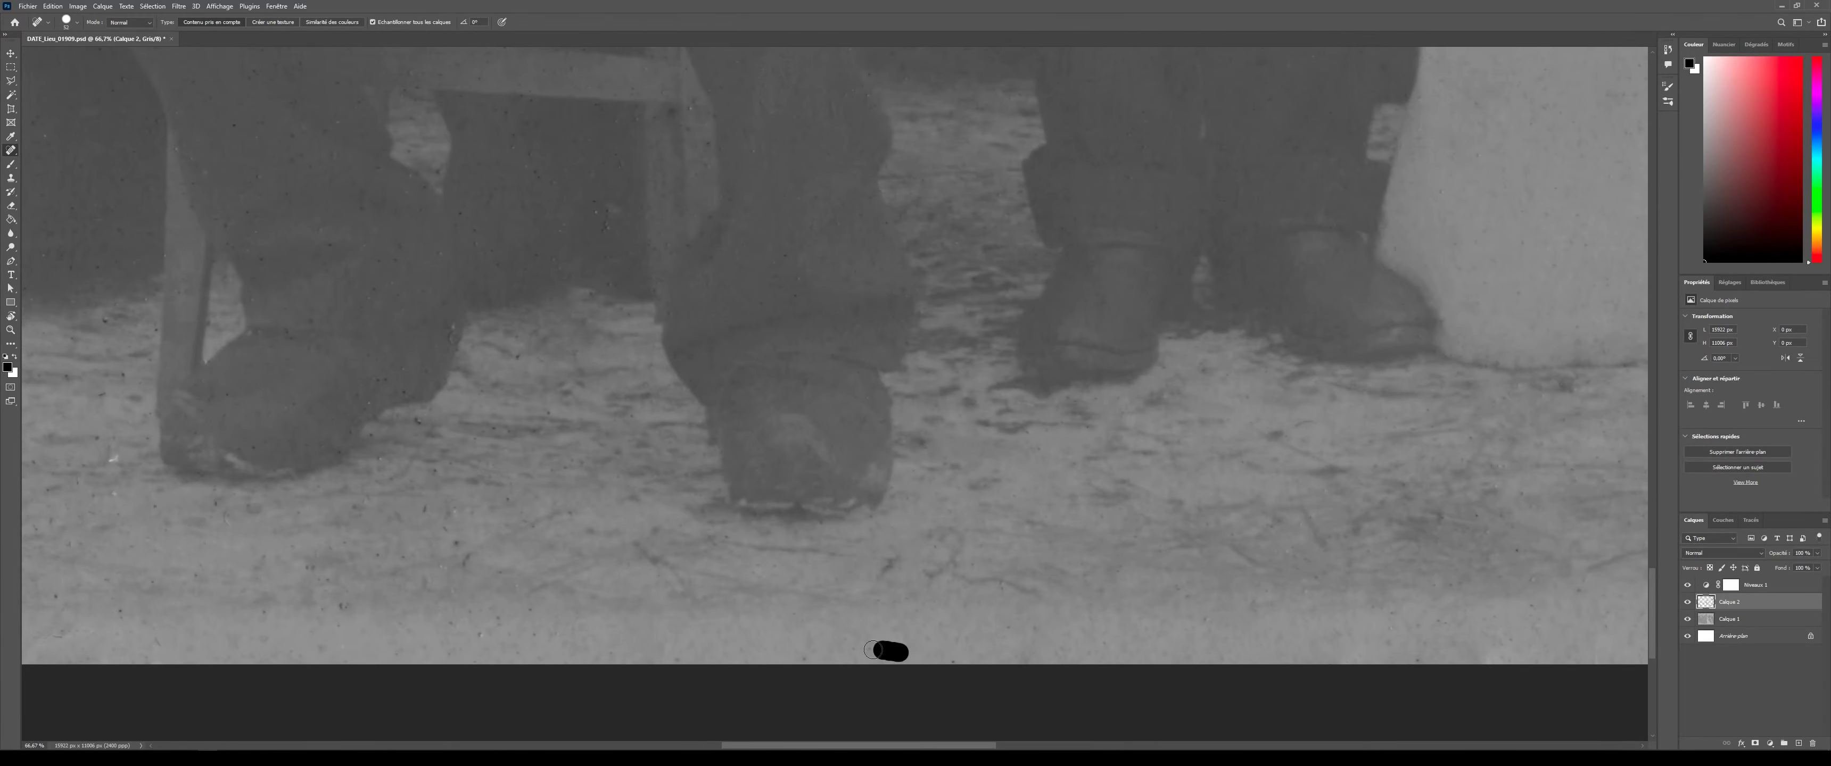
{"action": "left_click", "coordinate": [517, 150]}
{"action": "left_click", "coordinate": [694, 99]}
{"action": "left_click", "coordinate": [290, 405]}
{"action": "left_click", "coordinate": [210, 400]}
- Heal the specks on the seated man's legs, the chair rungs and the lower part of his coat
{"action": "scroll", "coordinate": [696, 447], "scroll_direction": "up", "scroll_amount": 5}
{"action": "left_click", "coordinate": [970, 357]}
{"action": "left_click", "coordinate": [455, 423]}
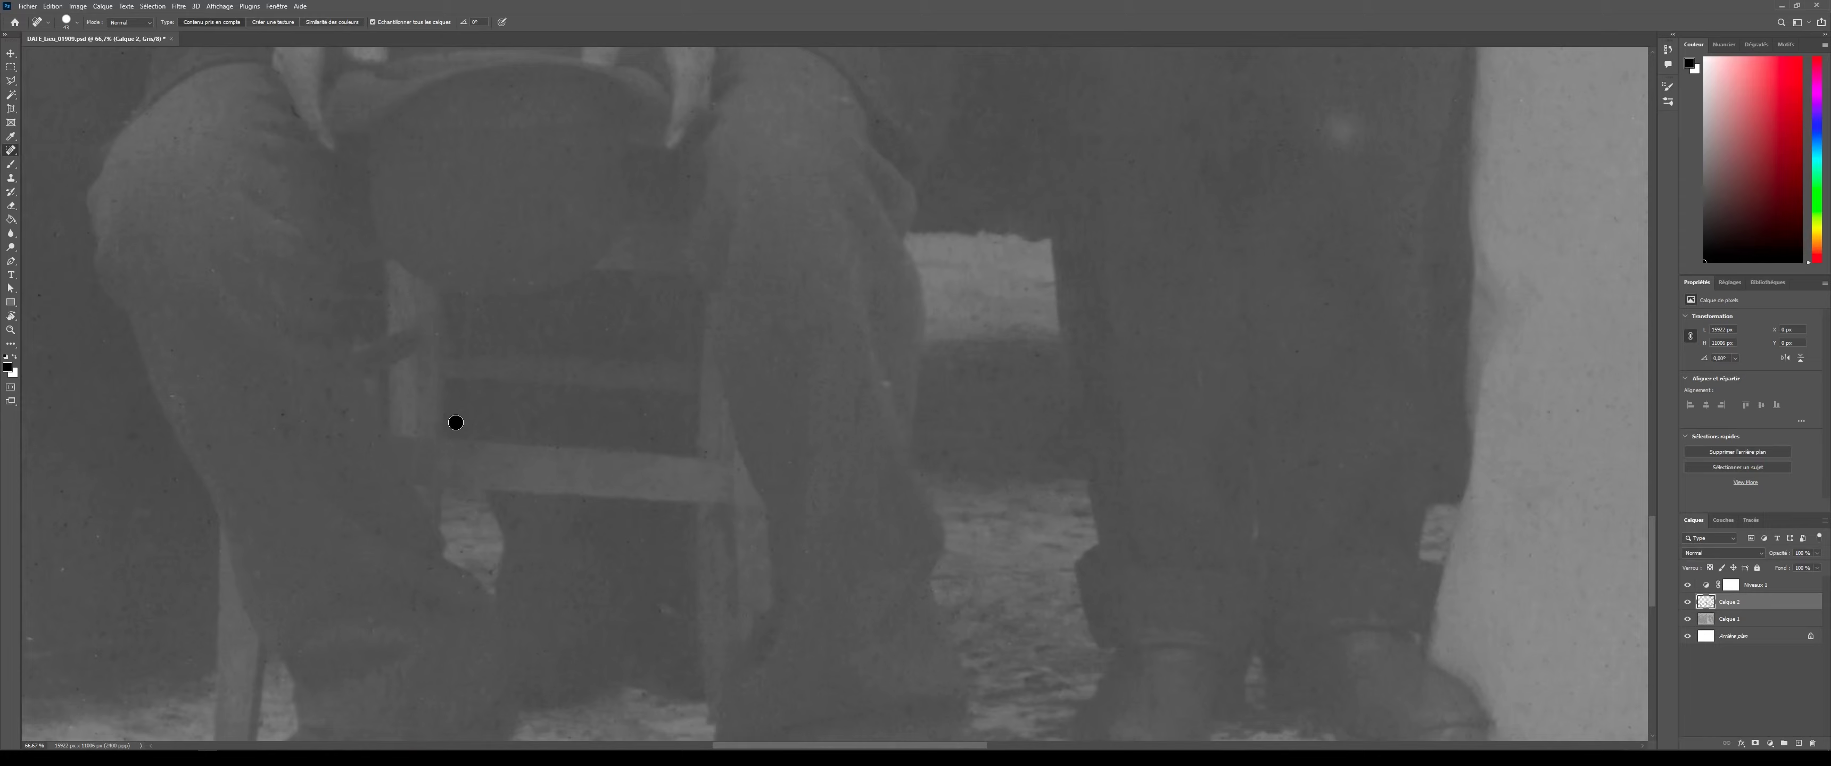
{"action": "scroll", "coordinate": [813, 552], "scroll_direction": "down", "scroll_amount": 5}
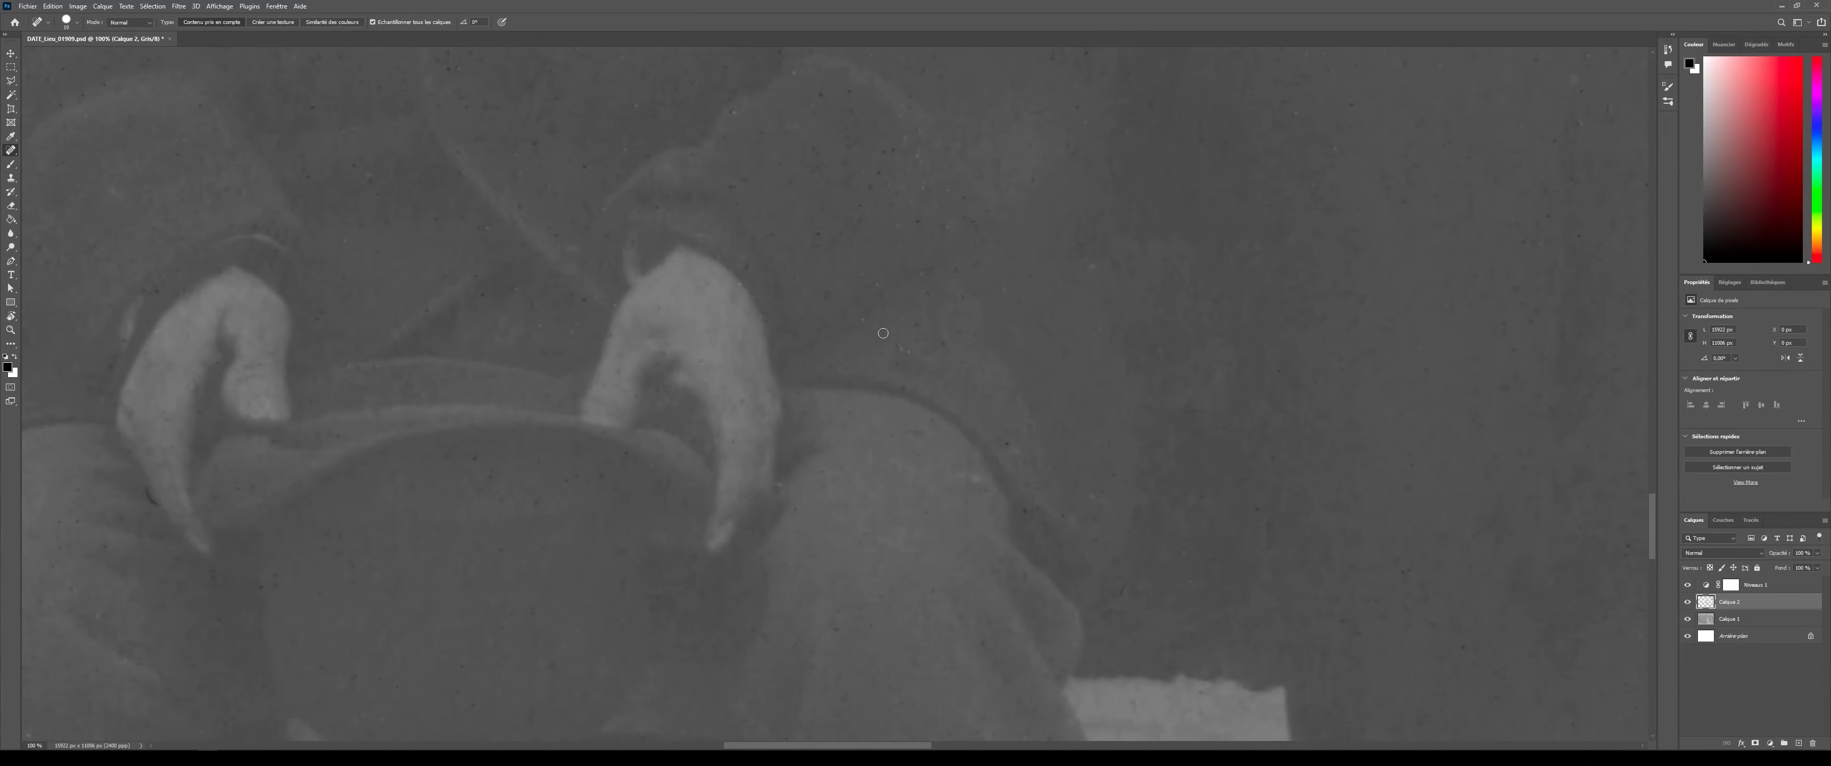
{"action": "scroll", "coordinate": [893, 186], "scroll_direction": "up", "scroll_amount": 5}
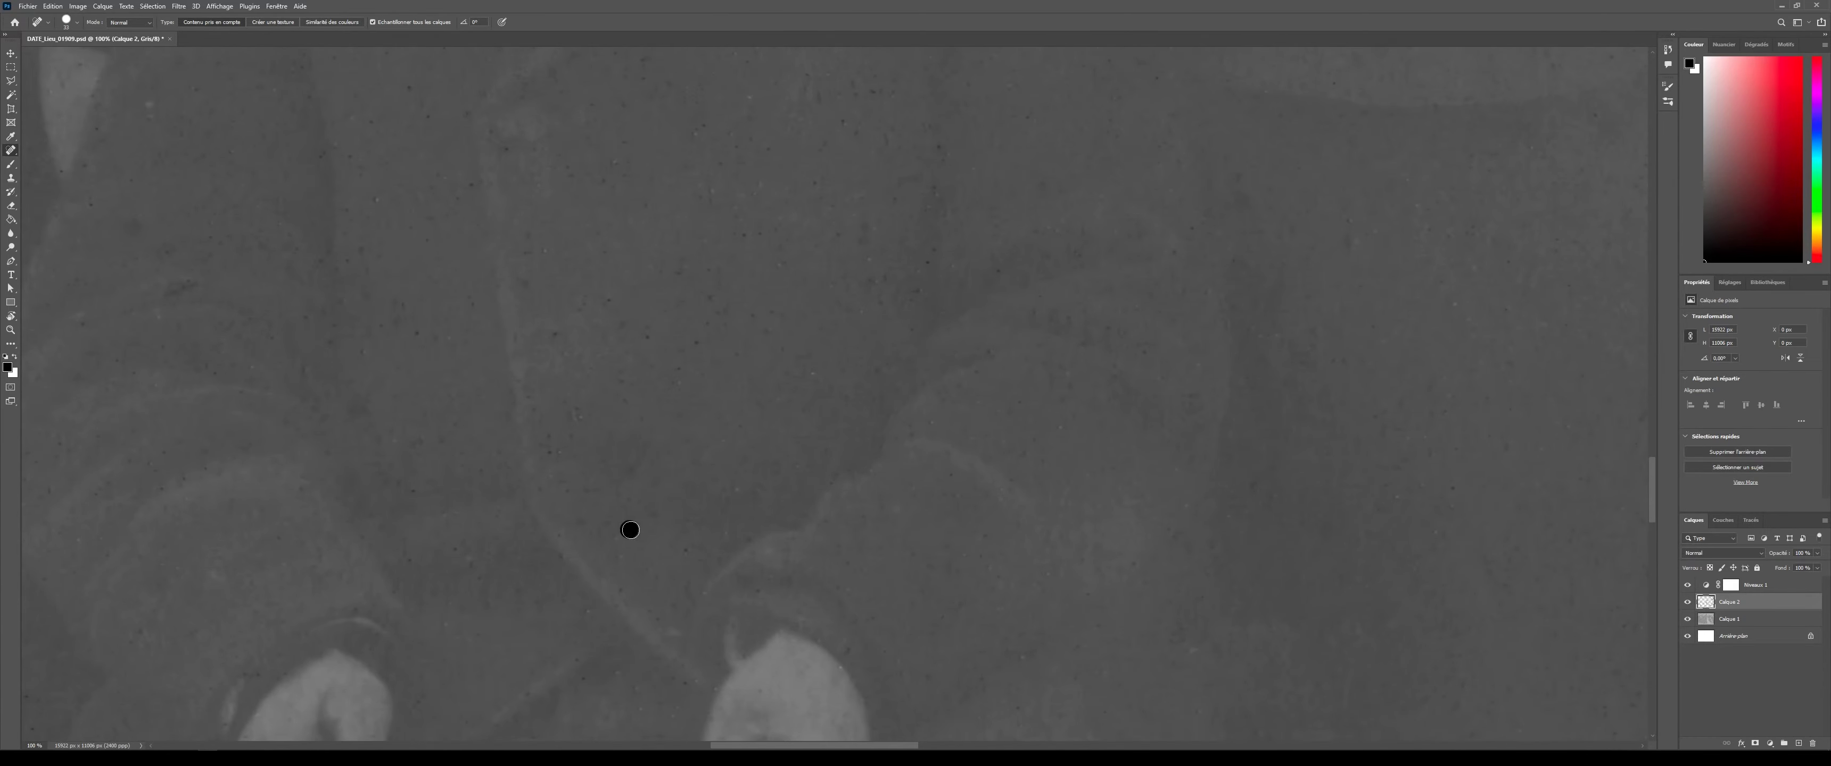
{"action": "left_click", "coordinate": [814, 144]}
{"action": "left_click", "coordinate": [447, 176]}
- Heal the specks on the seated old man's coat from the shoulder on the groom's side to the lapel
{"action": "scroll", "coordinate": [710, 214], "scroll_direction": "up", "scroll_amount": 8}
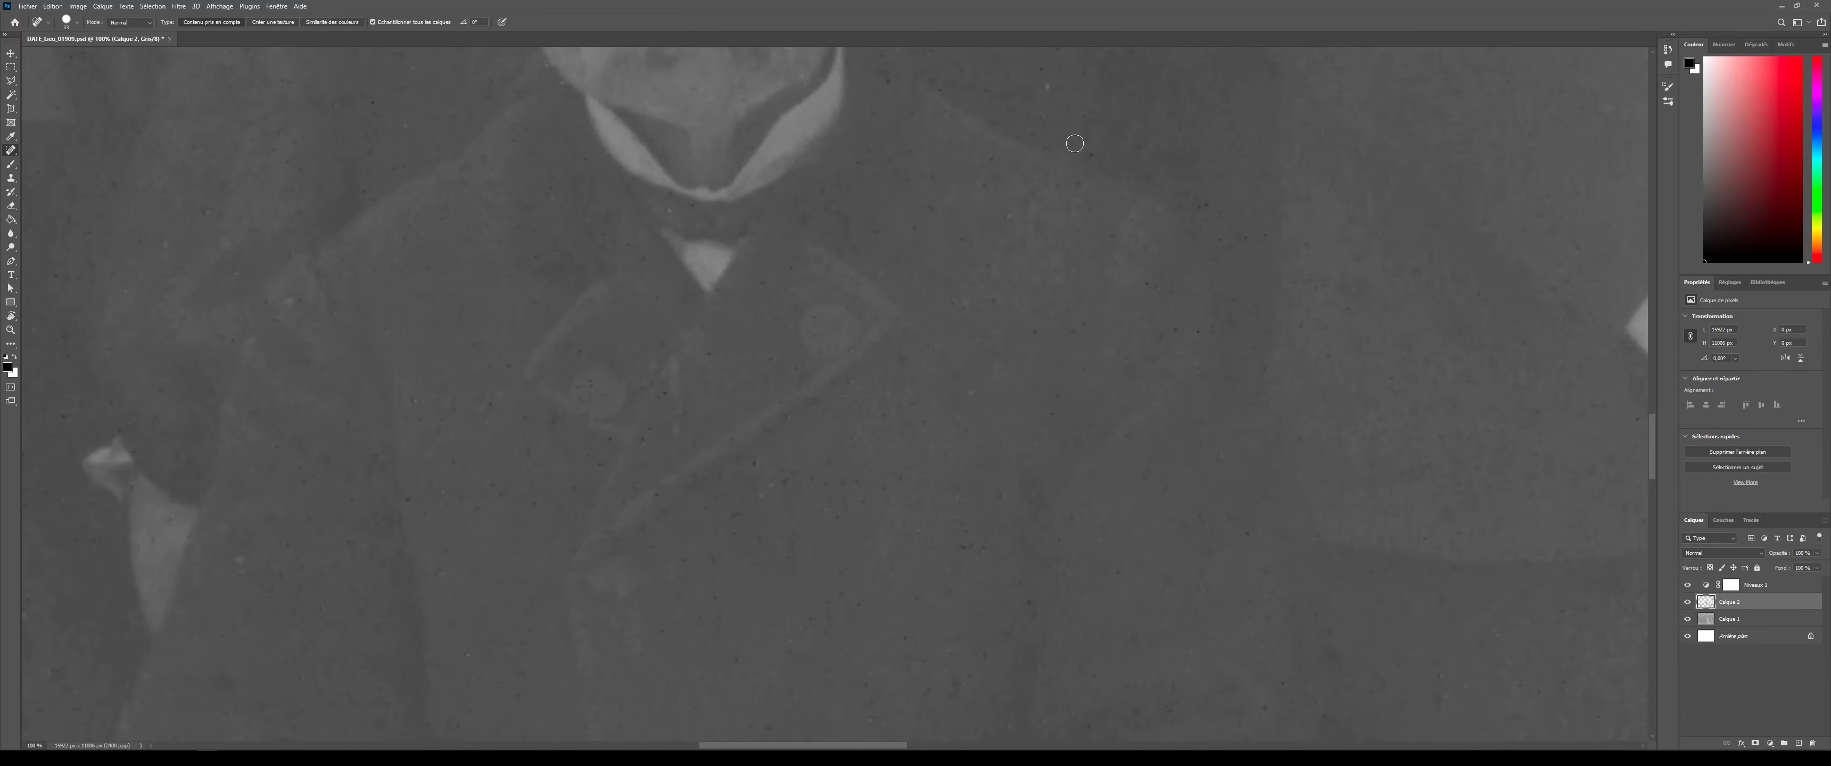
{"action": "left_click", "coordinate": [990, 161]}
{"action": "left_click", "coordinate": [893, 496]}
{"action": "left_click", "coordinate": [797, 645]}
{"action": "left_click", "coordinate": [819, 333]}
- Heal the remaining specks around the old man's collar, opposite lapel, shoulder and sleeve
{"action": "left_click", "coordinate": [652, 410]}
{"action": "left_click", "coordinate": [534, 442]}
{"action": "left_click", "coordinate": [625, 500]}
{"action": "left_click", "coordinate": [668, 210]}
{"action": "left_click", "coordinate": [372, 105]}
{"action": "left_click", "coordinate": [396, 511]}
{"action": "left_click", "coordinate": [356, 413]}
{"action": "left_click", "coordinate": [277, 138]}
- Heal the specks on the old man's face and hair and on the dark clothing beside him
{"action": "scroll", "coordinate": [924, 469], "scroll_direction": "up", "scroll_amount": 5}
{"action": "left_click", "coordinate": [1328, 682]}
{"action": "left_click", "coordinate": [952, 372]}
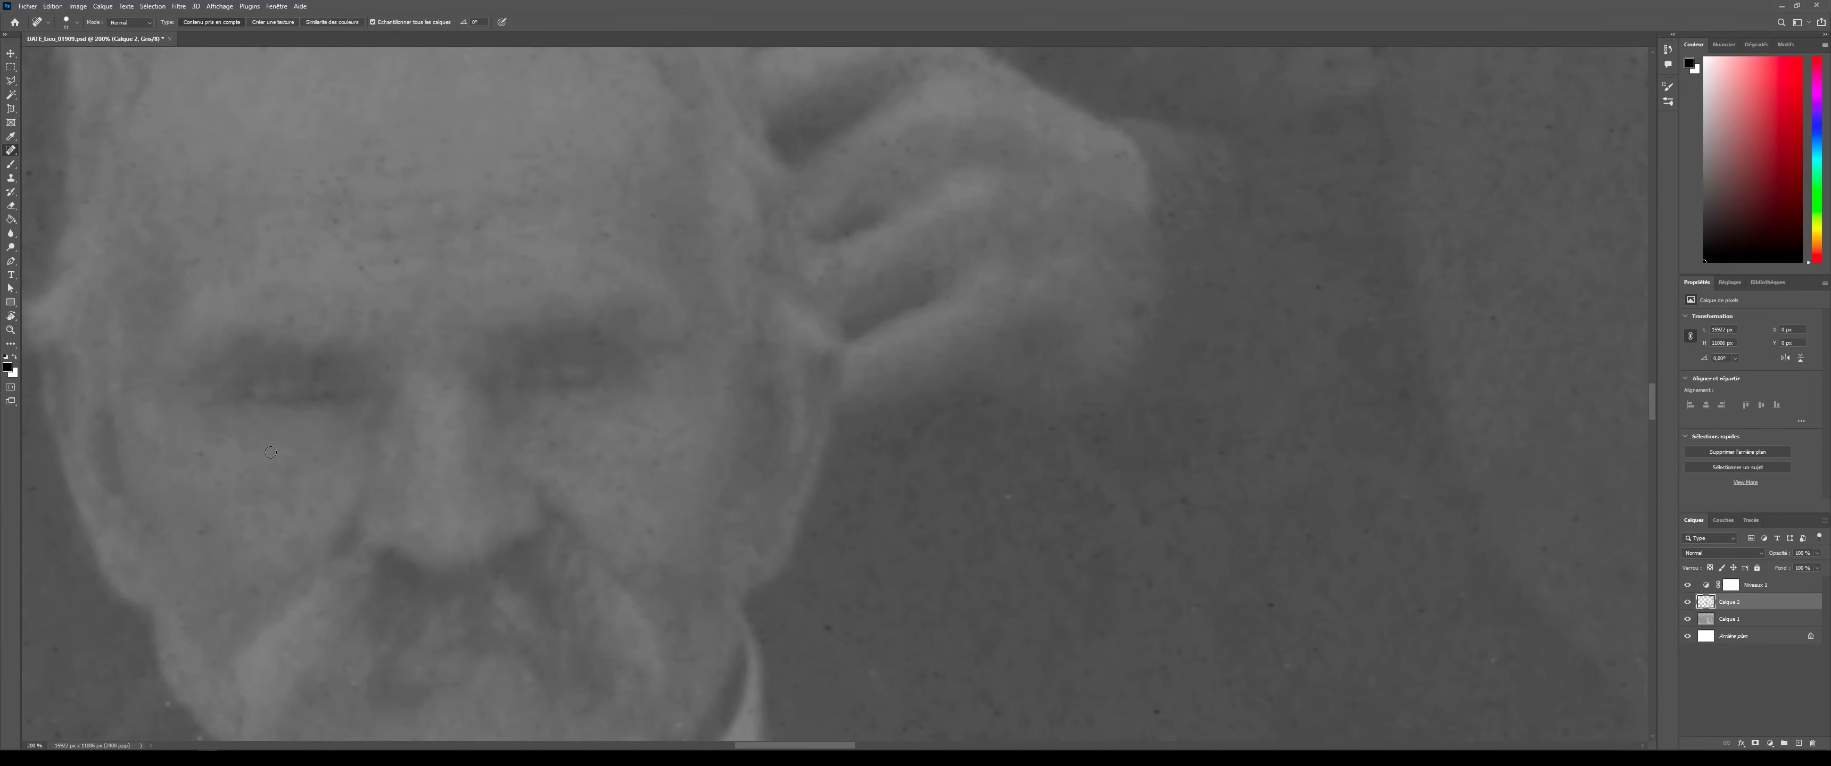
{"action": "left_click_drag", "start_coordinate": [574, 308], "coordinate": [776, 723]}
{"action": "left_click", "coordinate": [826, 430]}
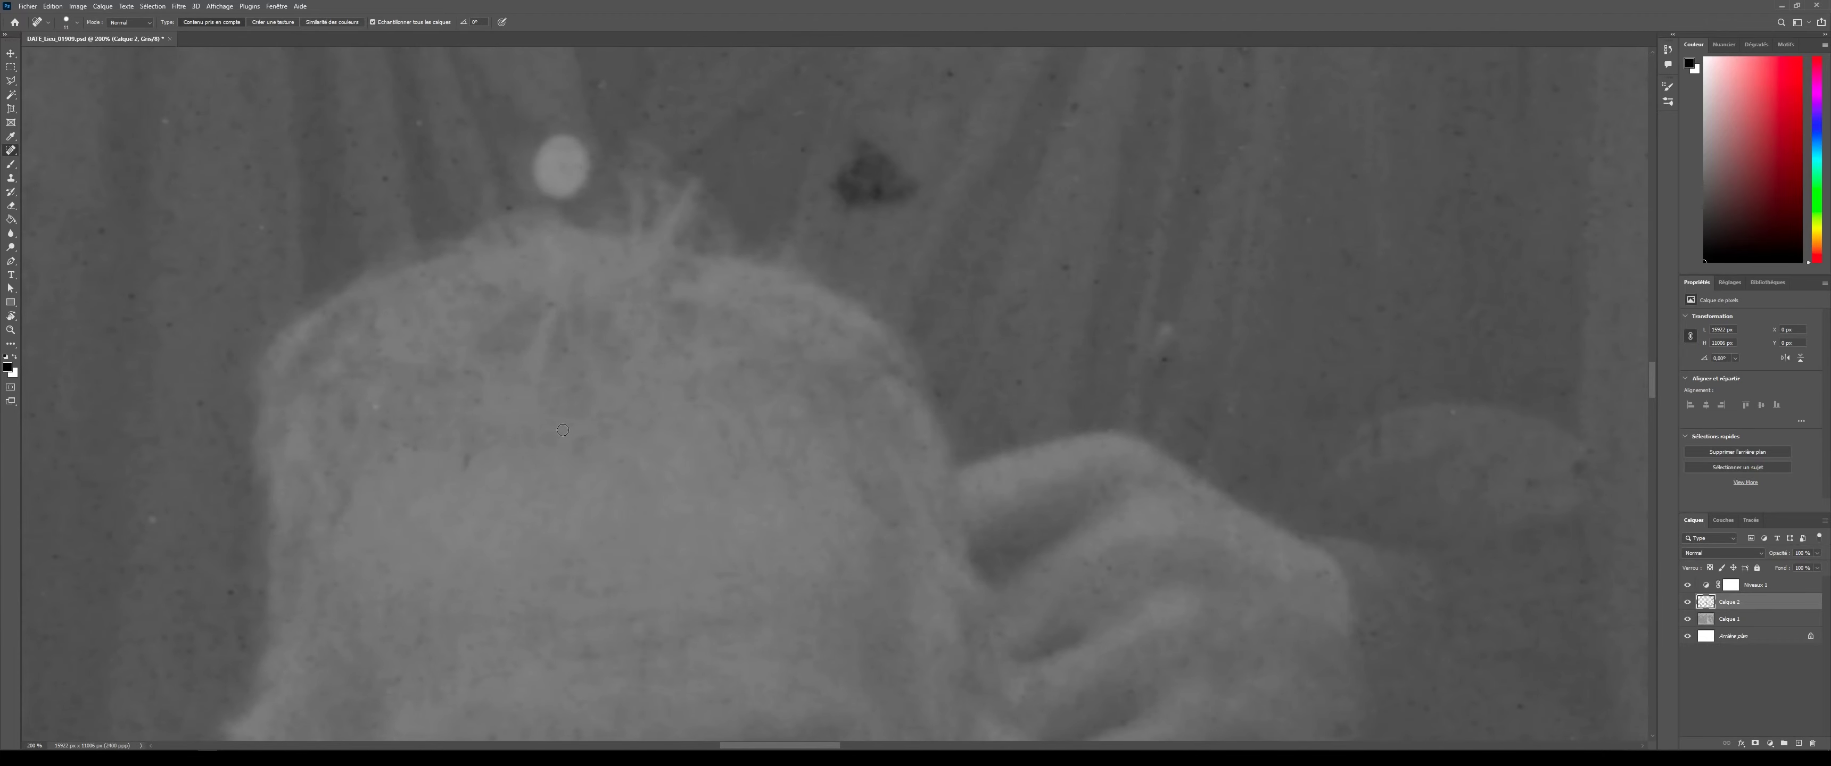
{"action": "scroll", "coordinate": [383, 401], "scroll_direction": "down", "scroll_amount": 1}
{"action": "scroll", "coordinate": [298, 680], "scroll_direction": "down", "scroll_amount": 3}
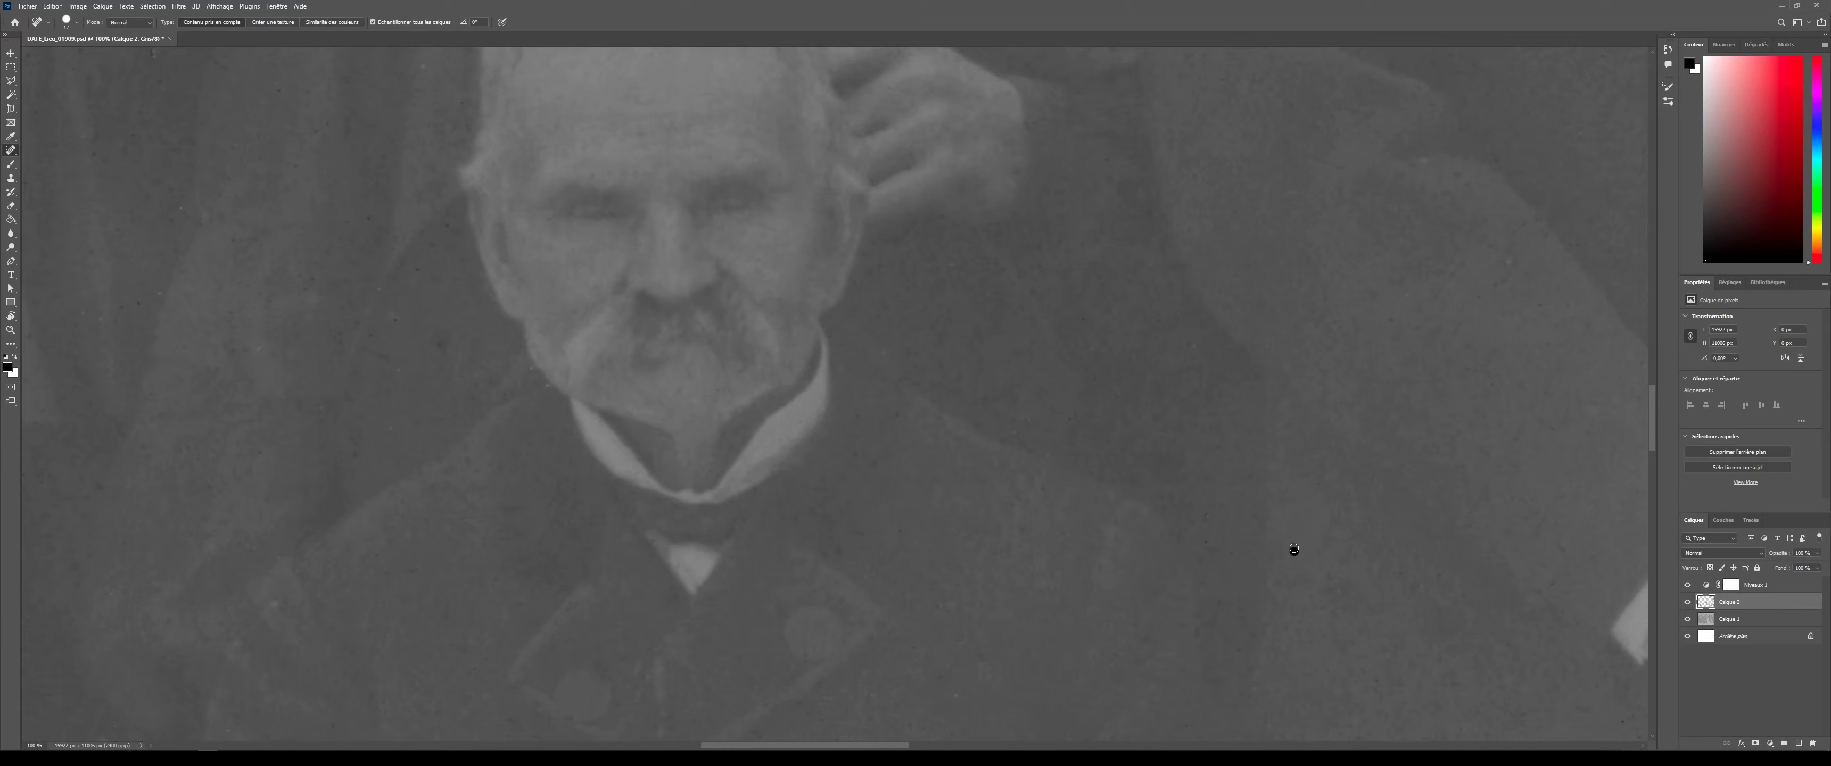
- Heal the specks on the pleated smock of the man standing behind the old man
{"action": "scroll", "coordinate": [945, 317], "scroll_direction": "up", "scroll_amount": 5}
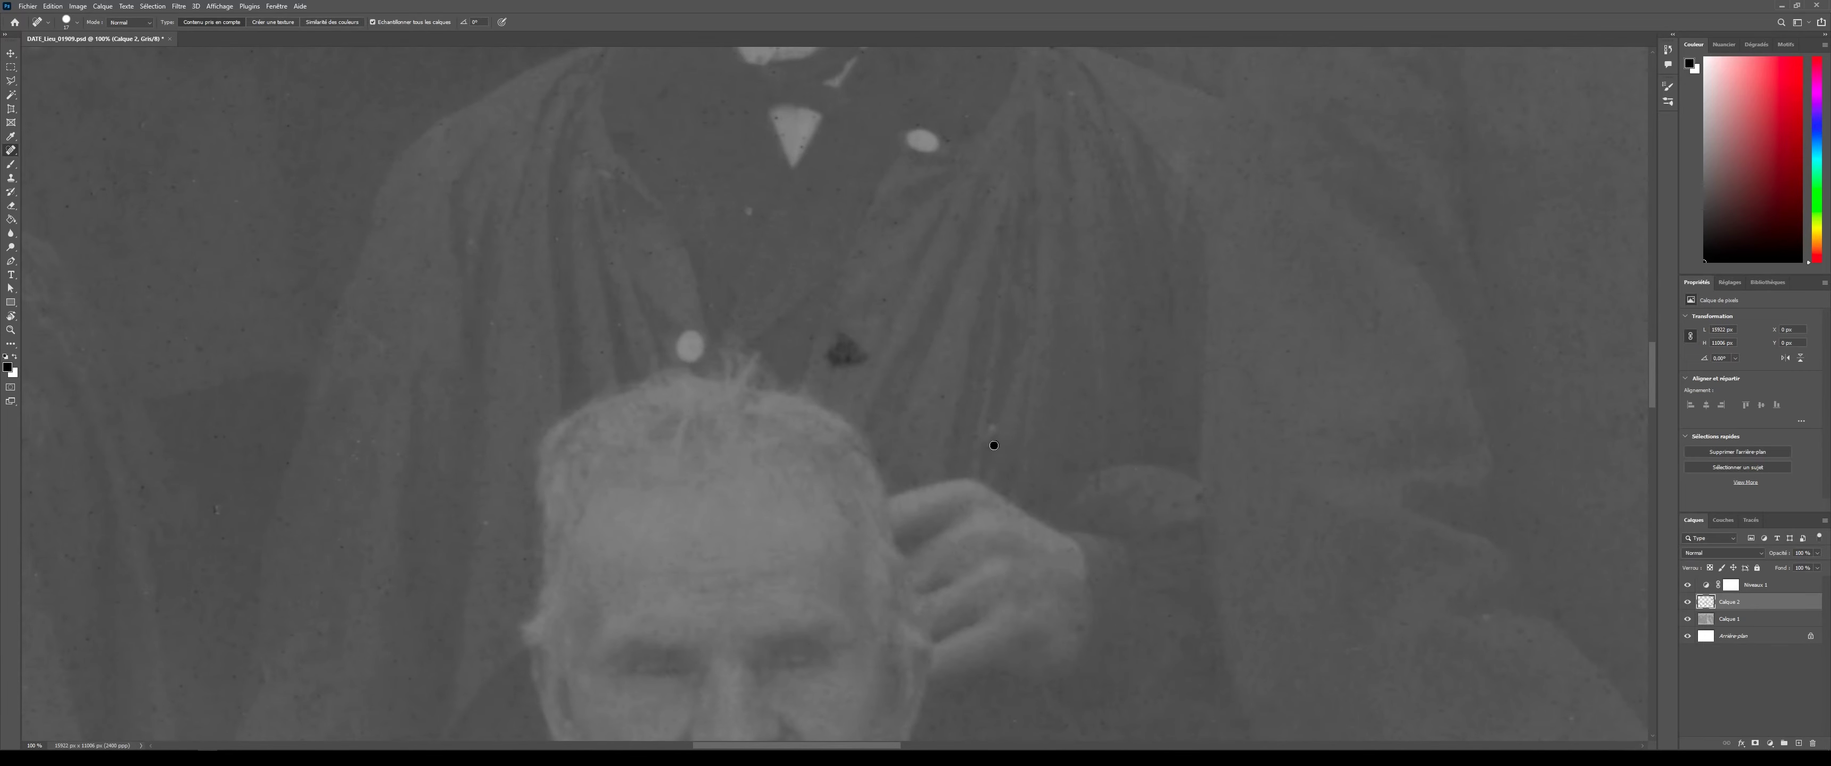
{"action": "left_click", "coordinate": [893, 247]}
{"action": "left_click", "coordinate": [284, 645]}
{"action": "scroll", "coordinate": [981, 316], "scroll_direction": "up", "scroll_amount": 6}
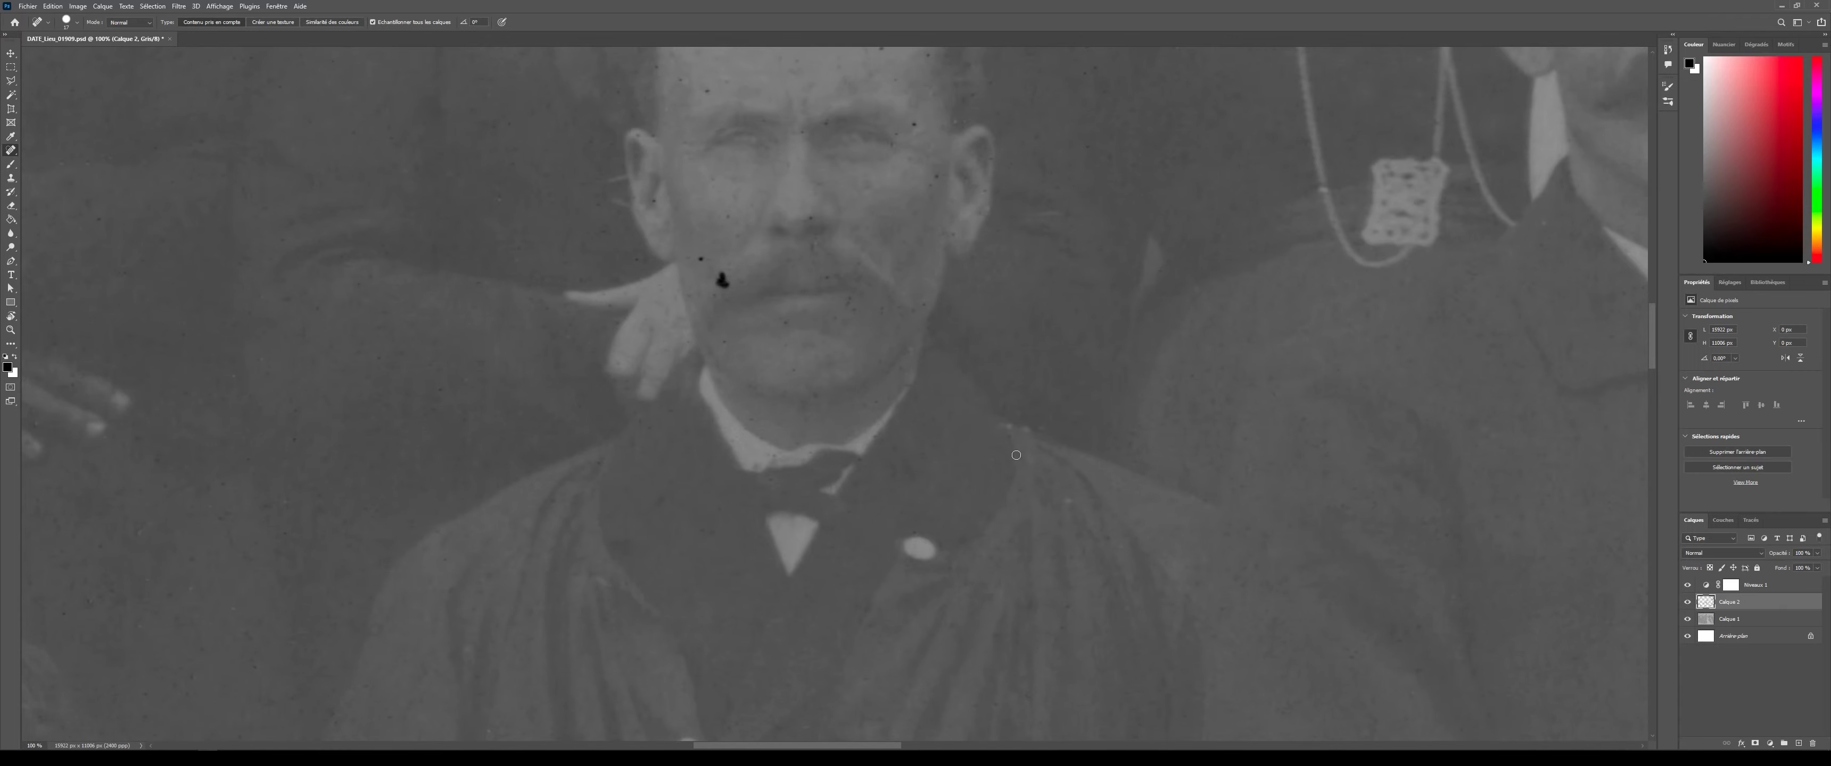
- Heal the dark spots on the smocked man's cheek, moustache, nose, eyes and forehead
{"action": "key", "text": "ctrl+plus"}
{"action": "left_click", "coordinate": [603, 165]}
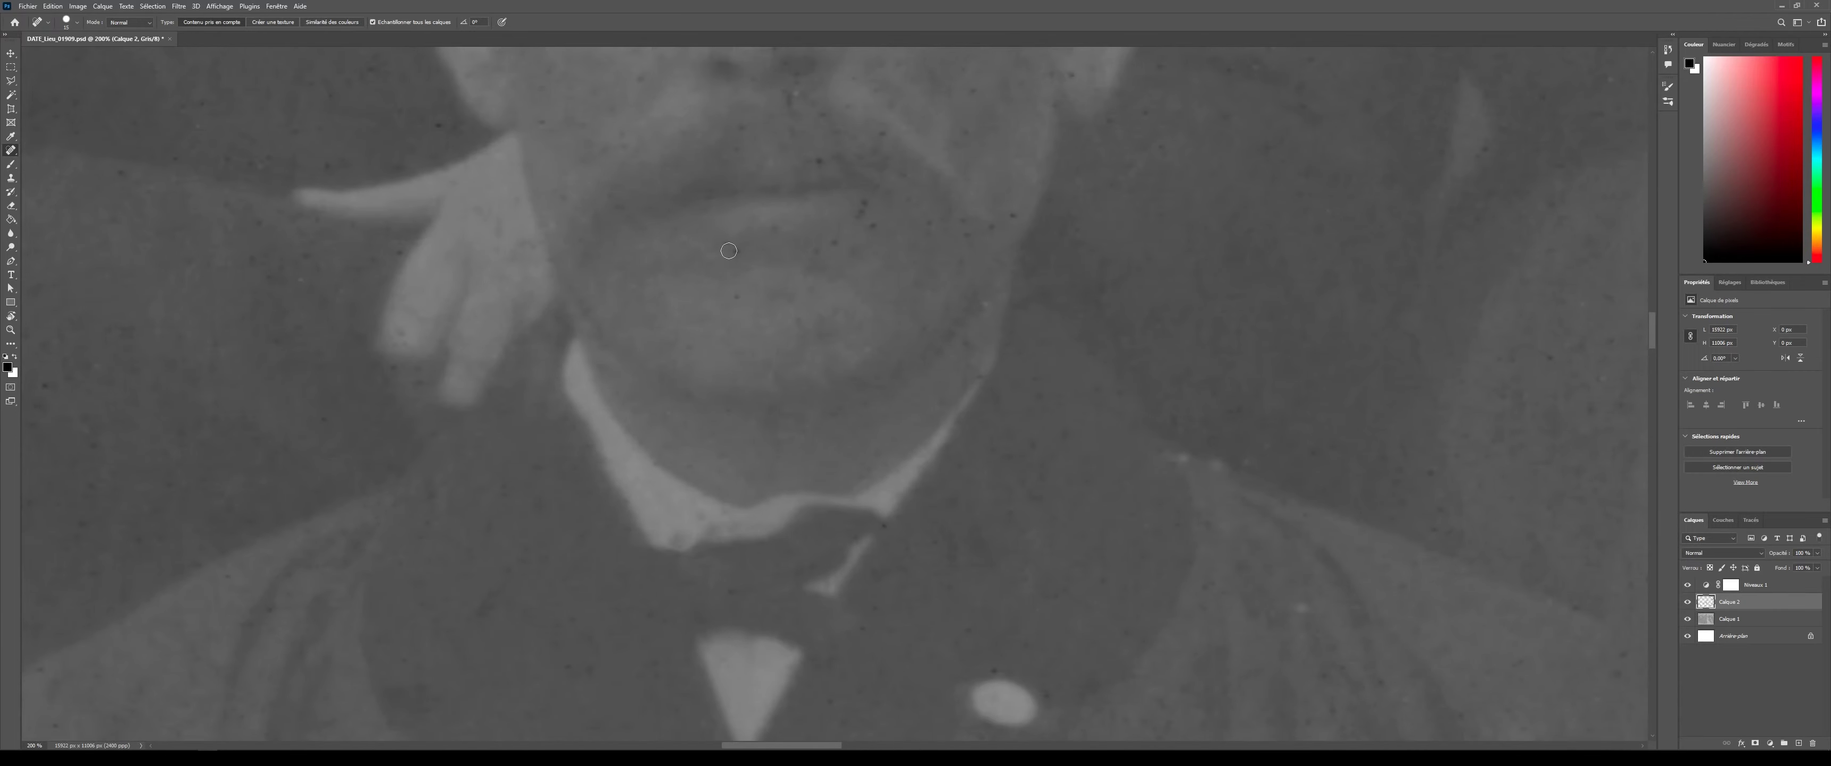
{"action": "scroll", "coordinate": [1405, 467], "scroll_direction": "up", "scroll_amount": 4}
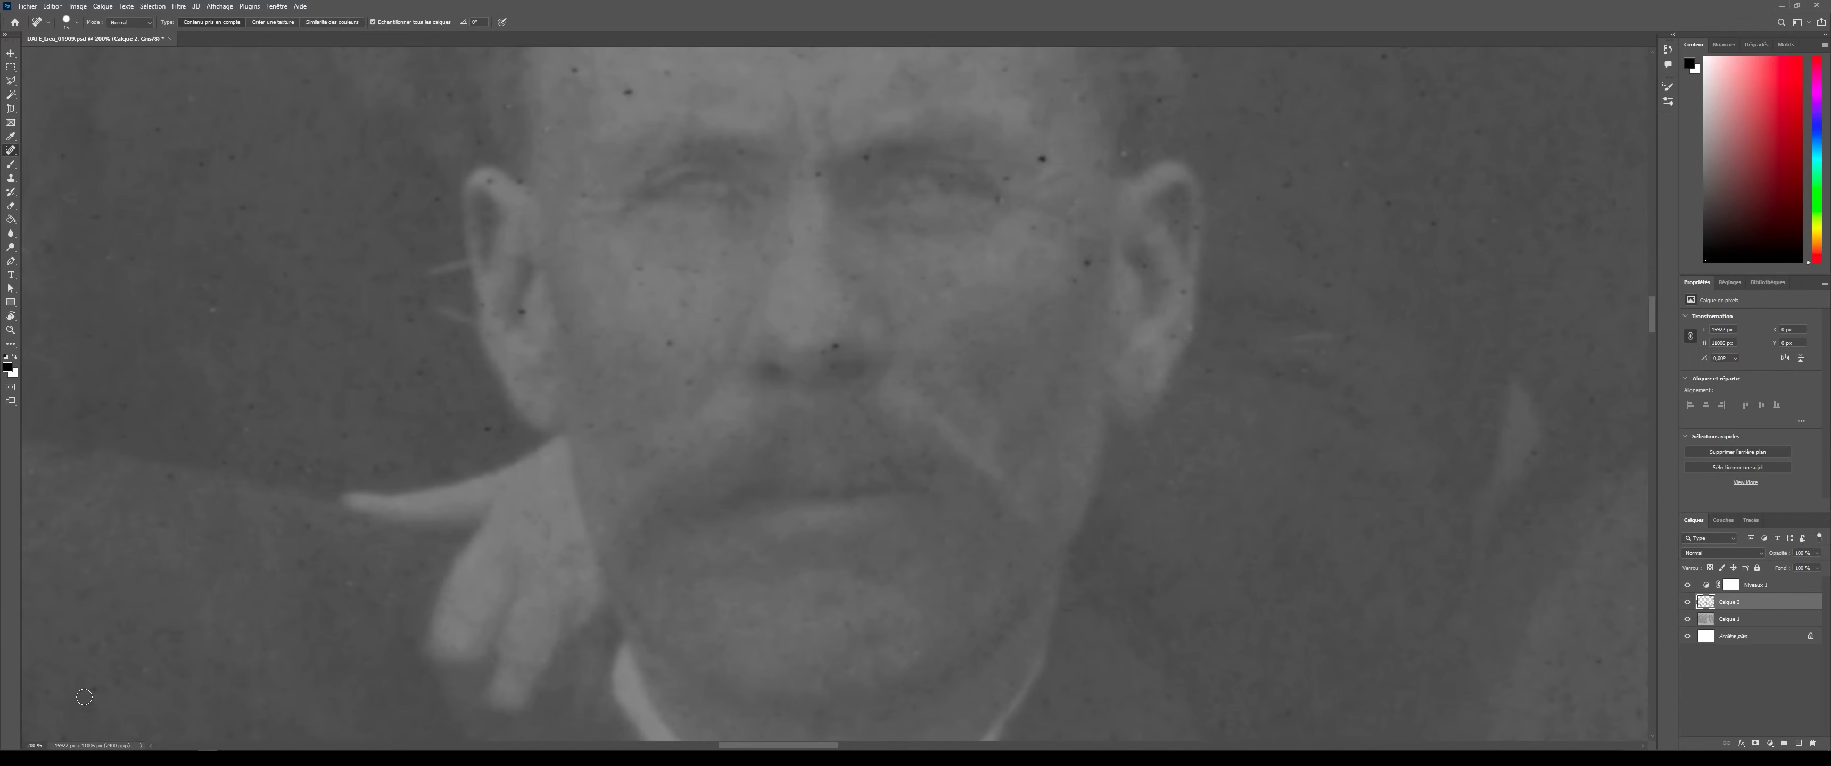
{"action": "left_click", "coordinate": [831, 349]}
{"action": "left_click", "coordinate": [1033, 118]}
{"action": "scroll", "coordinate": [430, 91], "scroll_direction": "up", "scroll_amount": 4}
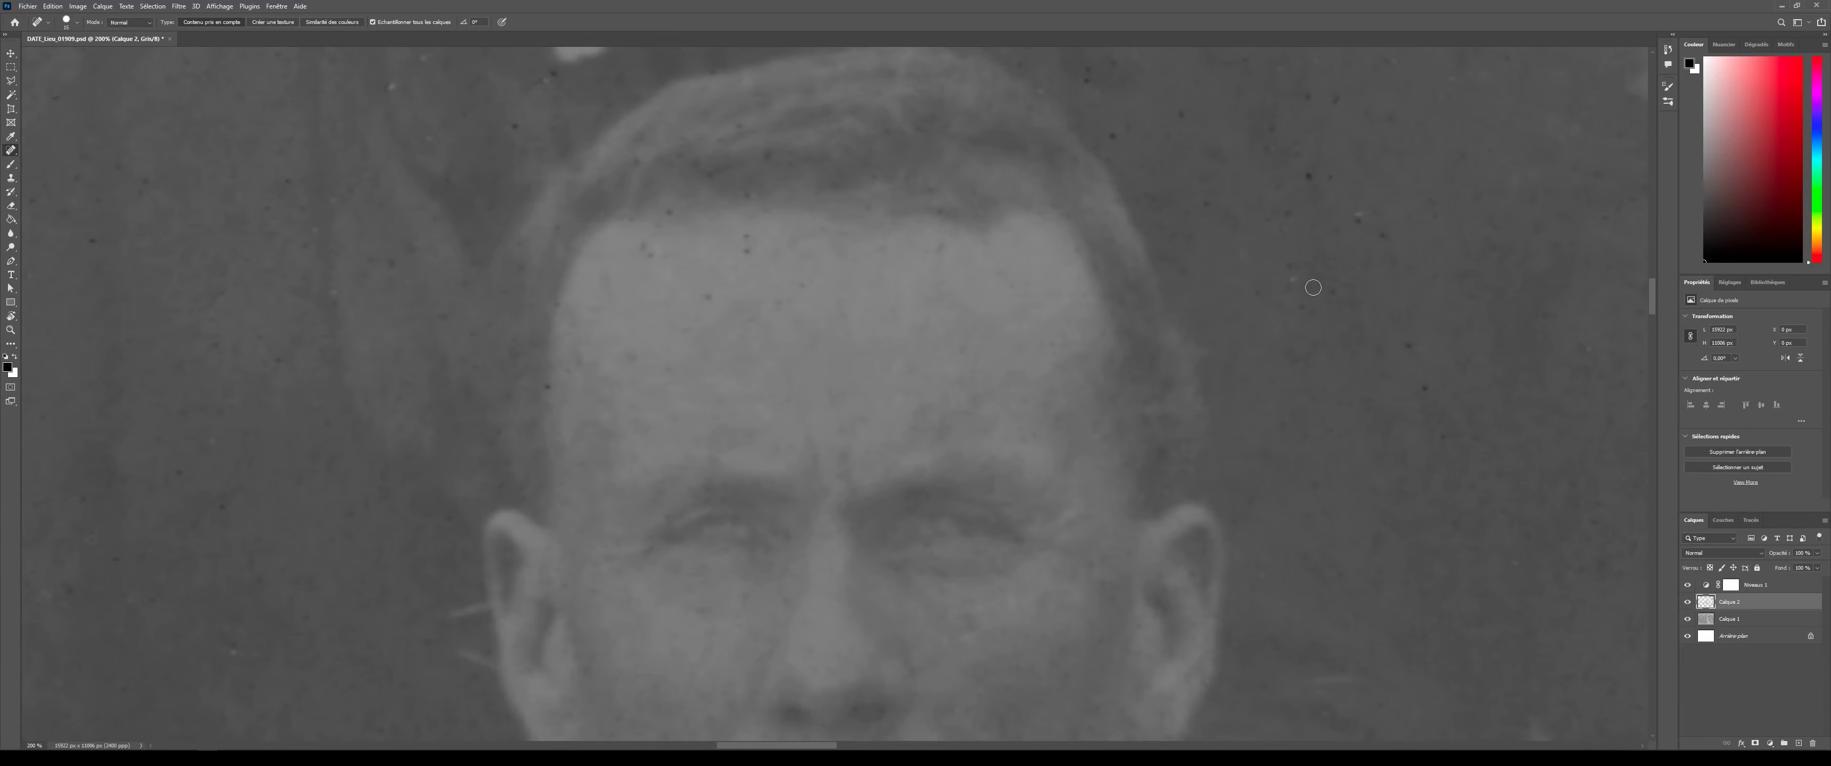
{"action": "left_click", "coordinate": [707, 297]}
- Heal the dark spots on the clothing between the smocked man's head and the hanging light loop
{"action": "scroll", "coordinate": [110, 565], "scroll_direction": "up", "scroll_amount": 6}
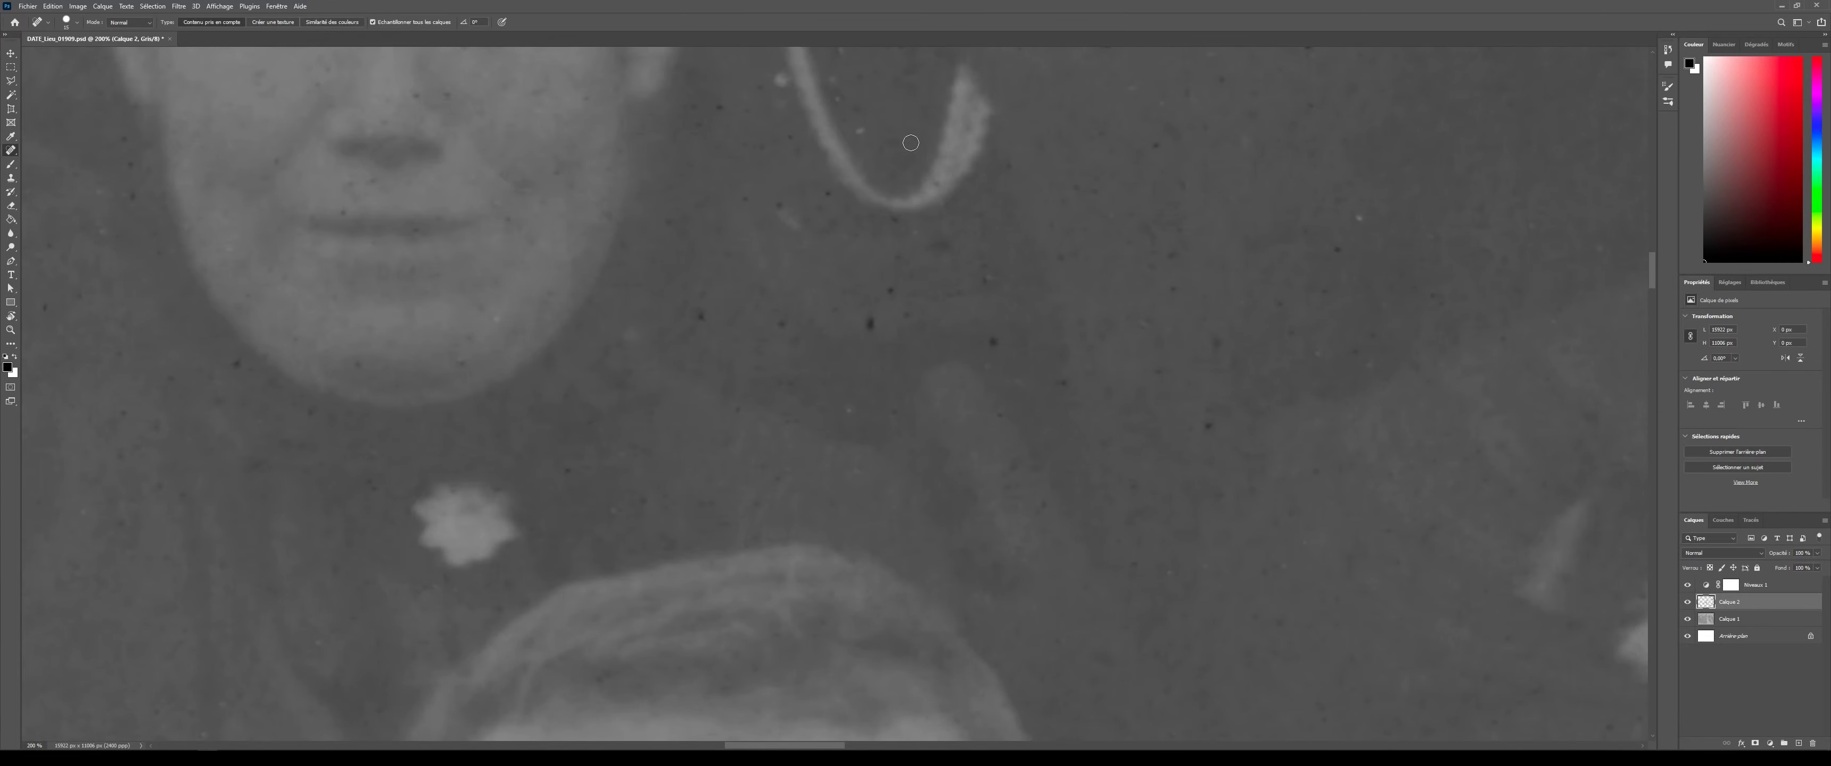
{"action": "left_click", "coordinate": [1369, 365]}
{"action": "left_click", "coordinate": [1180, 217]}
{"action": "left_click", "coordinate": [1208, 426]}
{"action": "left_click", "coordinate": [1064, 383]}
{"action": "left_click", "coordinate": [993, 342]}
{"action": "left_click", "coordinate": [870, 324]}
{"action": "left_click_drag", "start_coordinate": [858, 502], "coordinate": [827, 505]}
{"action": "left_click", "coordinate": [608, 513]}
- Heal the specks beside the hanging light loop and on the woman's face and hair
{"action": "scroll", "coordinate": [124, 142], "scroll_direction": "up", "scroll_amount": 5}
{"action": "left_click", "coordinate": [1153, 368]}
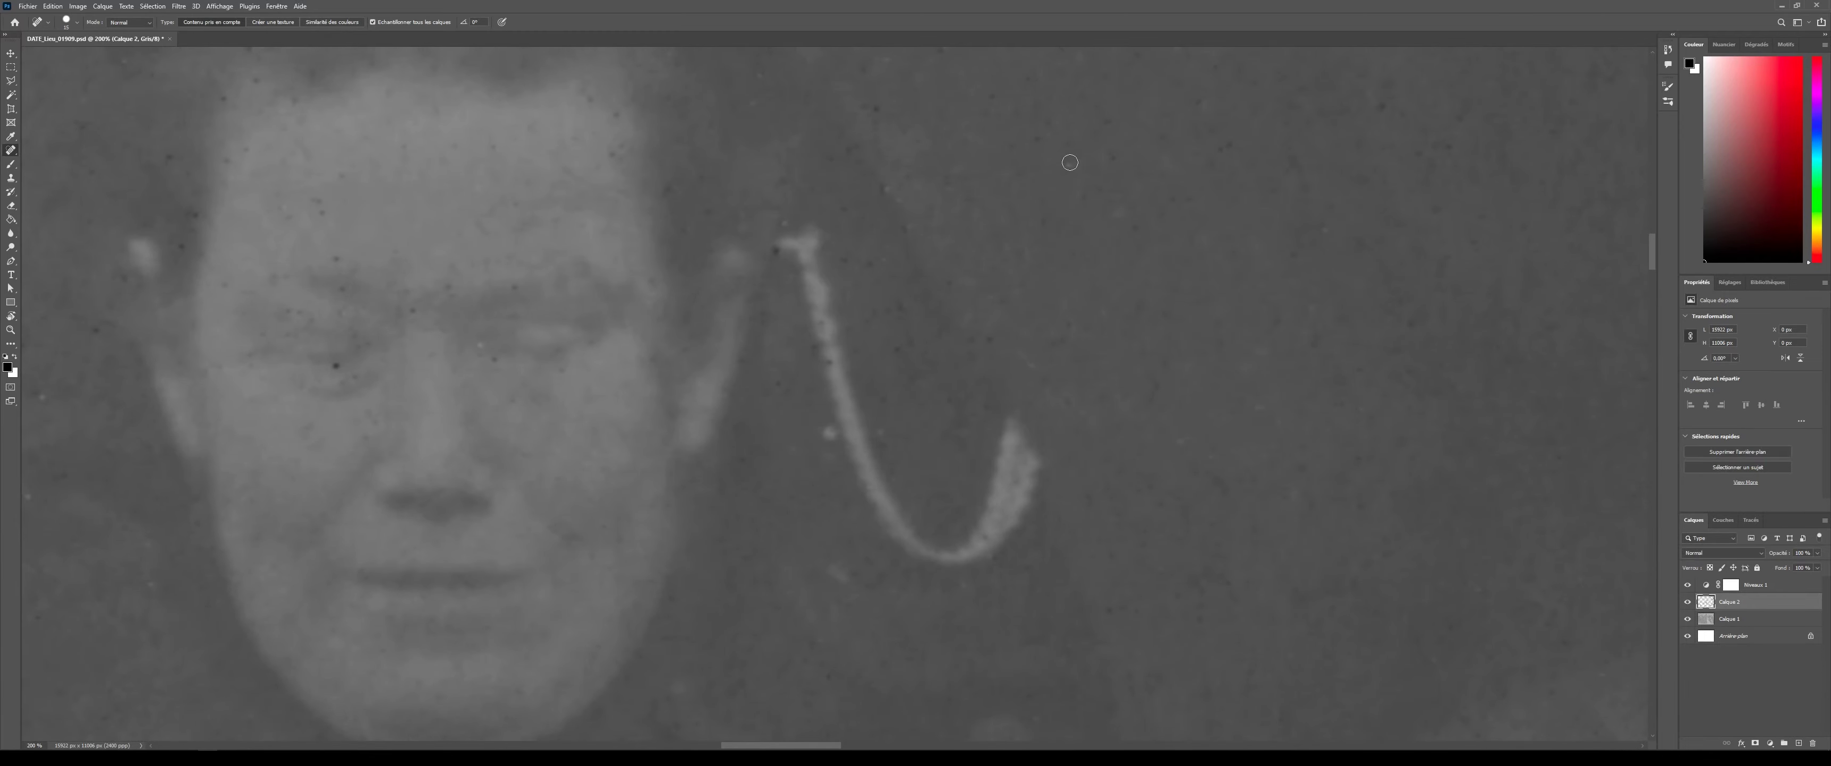
{"action": "left_click", "coordinate": [1033, 589]}
{"action": "left_click_drag", "start_coordinate": [361, 340], "coordinate": [387, 580]}
{"action": "left_click", "coordinate": [316, 176]}
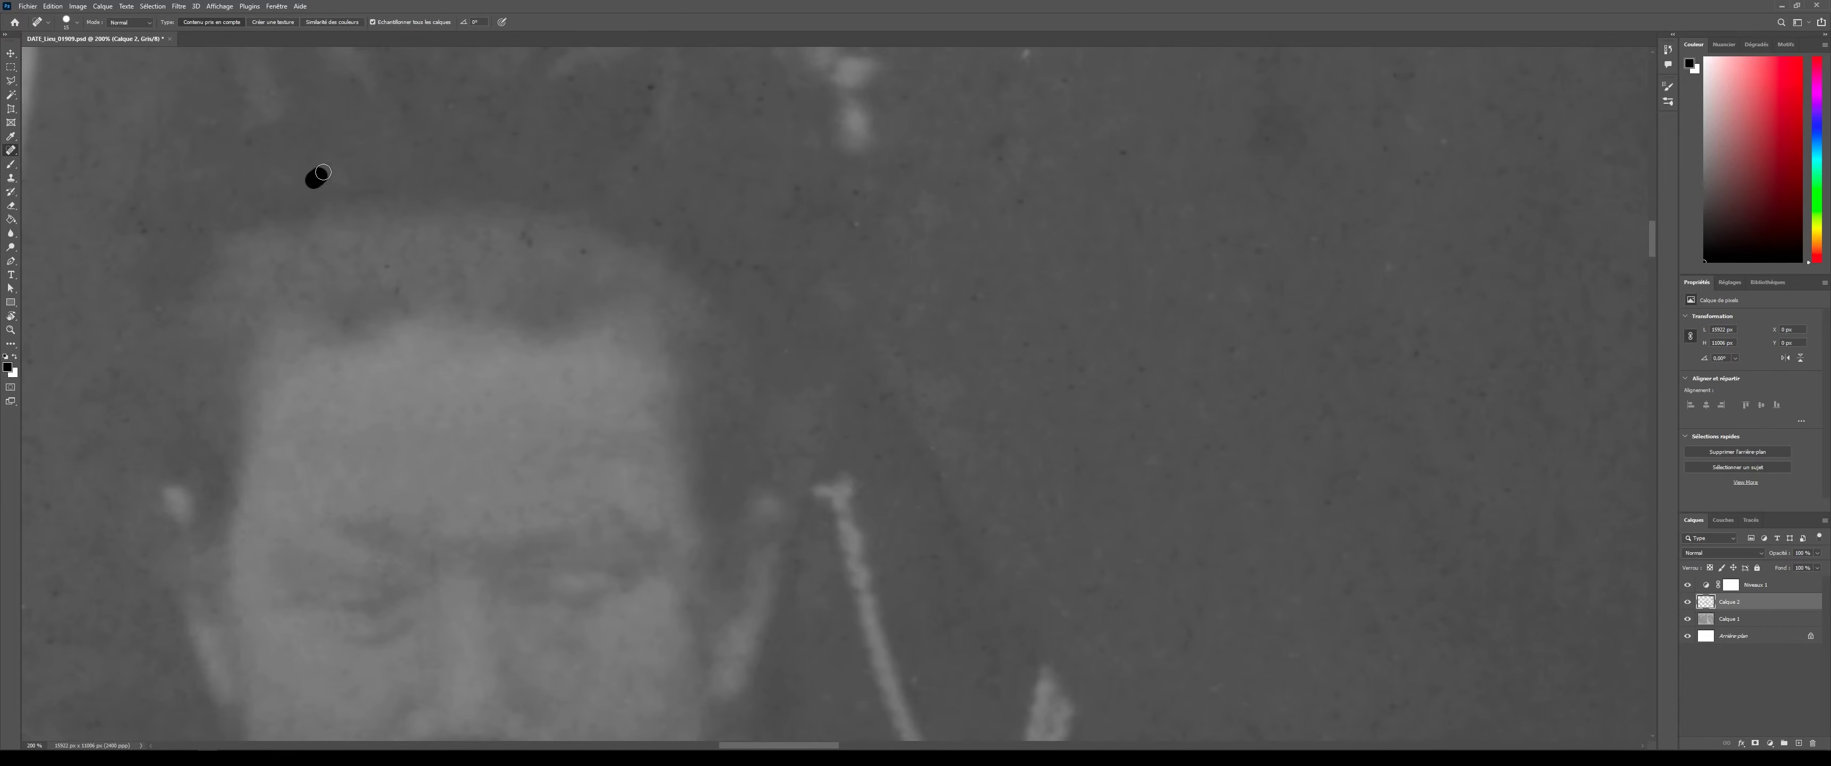
{"action": "left_click", "coordinate": [51, 631]}
{"action": "left_click", "coordinate": [399, 311]}
- Heal the specks on the young man's white boutonniere and on the chest and lapel of his dark jacket
{"action": "left_click_drag", "start_coordinate": [500, 86], "coordinate": [593, 311]}
{"action": "left_click", "coordinate": [1286, 626]}
{"action": "left_click", "coordinate": [992, 425]}
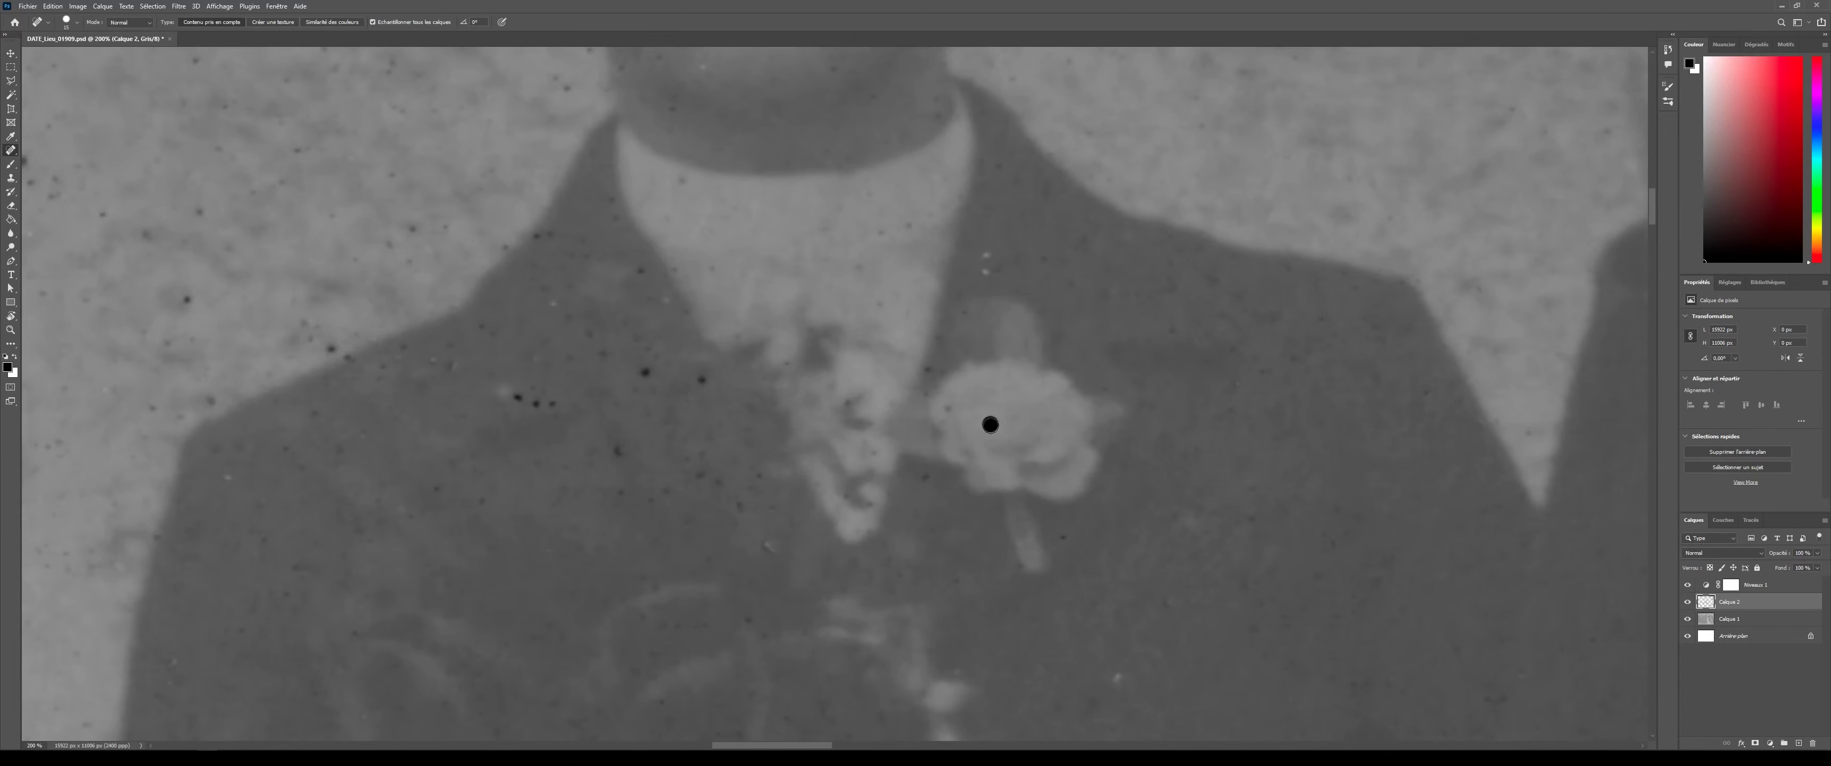
{"action": "left_click", "coordinate": [645, 372]}
{"action": "left_click", "coordinate": [699, 381]}
{"action": "left_click", "coordinate": [687, 475]}
{"action": "left_click", "coordinate": [536, 236]}
{"action": "left_click", "coordinate": [536, 404]}
- Heal the specks on the shoulder and sleeve of the young man's jacket and on the wall beside it
{"action": "left_click", "coordinate": [396, 348]}
{"action": "left_click", "coordinate": [330, 349]}
{"action": "left_click", "coordinate": [283, 506]}
{"action": "left_click", "coordinate": [209, 402]}
{"action": "left_click", "coordinate": [186, 300]}
{"action": "left_click_drag", "start_coordinate": [184, 332], "coordinate": [189, 333]}
- Heal the dark specks on the wall beside the young man's face and along the edge of his hair
{"action": "scroll", "coordinate": [213, 370], "scroll_direction": "up", "scroll_amount": 5}
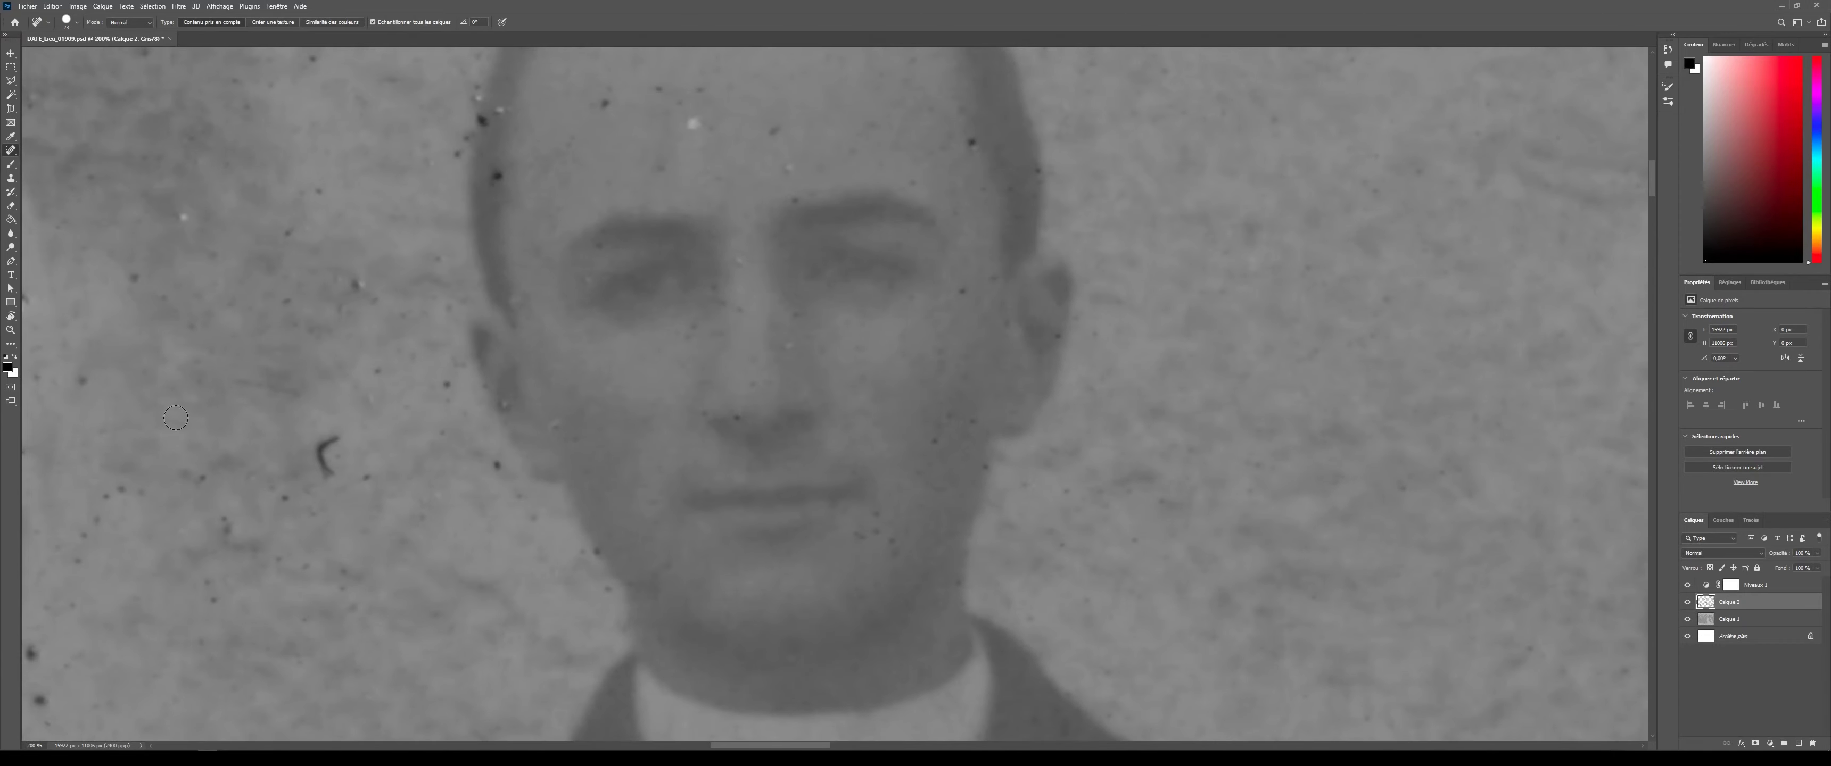
{"action": "left_click", "coordinate": [496, 465]}
{"action": "left_click", "coordinate": [447, 385]}
{"action": "left_click", "coordinate": [357, 285]}
{"action": "left_click", "coordinate": [288, 233]}
{"action": "left_click", "coordinate": [185, 218]}
{"action": "left_click", "coordinate": [83, 381]}
{"action": "left_click", "coordinate": [480, 119]}
{"action": "left_click", "coordinate": [466, 139]}
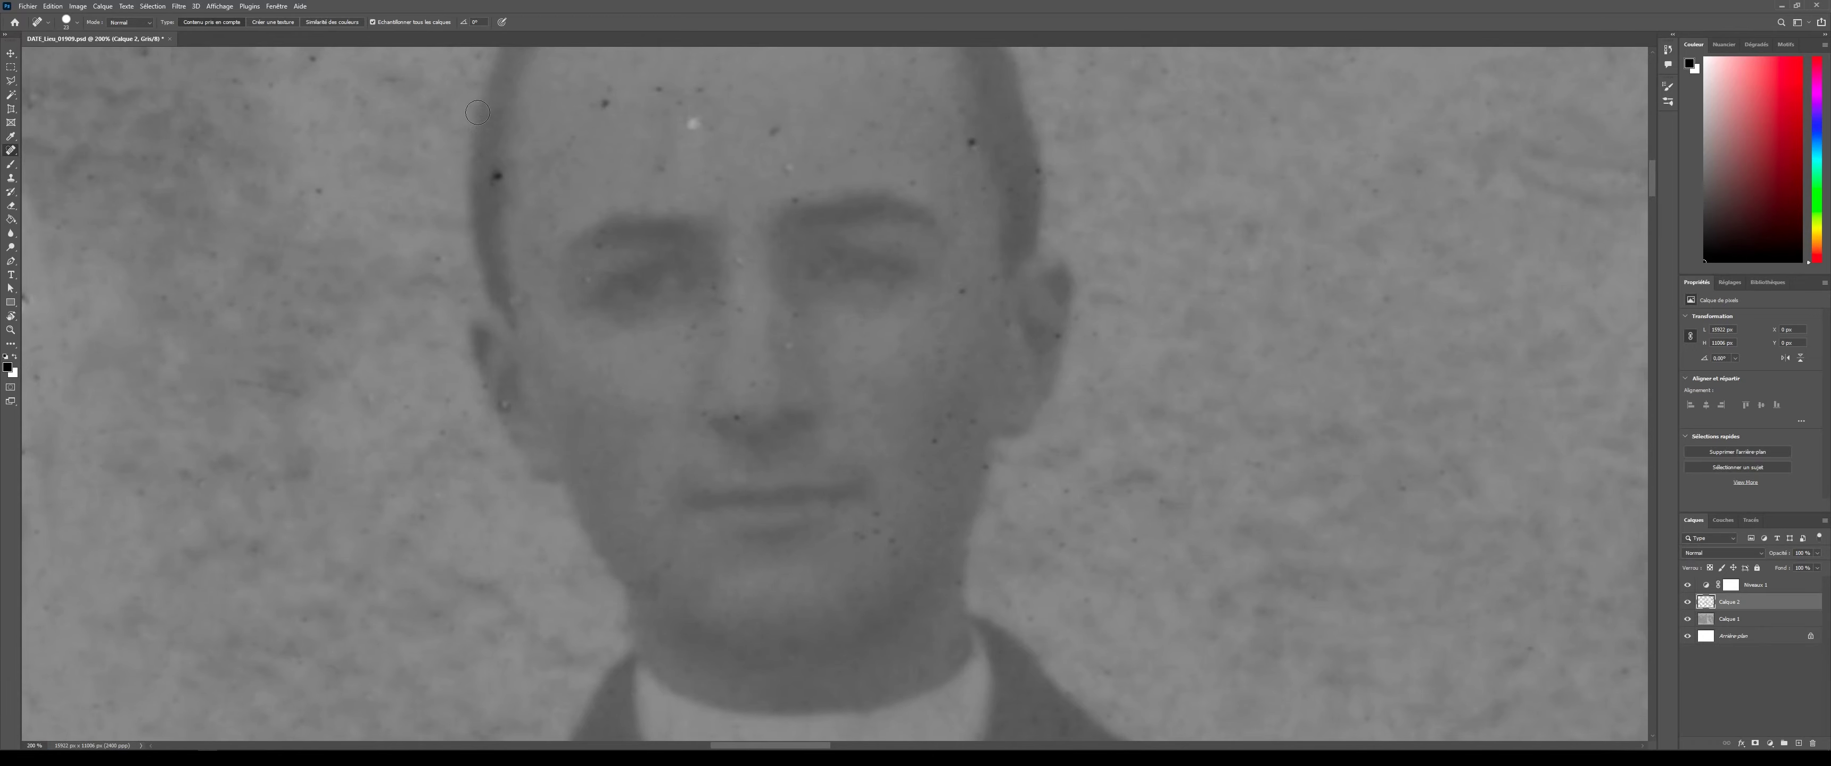
- Heal the dark spots on the young man's hair, forehead, ear and cheek, using a smaller brush for the finest ones
{"action": "left_click", "coordinate": [496, 175]}
{"action": "left_click", "coordinate": [971, 142]}
{"action": "left_click", "coordinate": [1038, 171]}
{"action": "left_click", "coordinate": [1026, 218]}
{"action": "left_click", "coordinate": [1057, 336]}
{"action": "left_click", "coordinate": [962, 292]}
{"action": "key", "text": "bracketleft"}
{"action": "key", "text": "bracketleft"}
{"action": "left_click", "coordinate": [973, 421]}
- Heal the marks on the wall beside the top of the young man's head and save the document
{"action": "scroll", "coordinate": [671, 572], "scroll_direction": "up", "scroll_amount": 3}
{"action": "left_click", "coordinate": [447, 188]}
{"action": "left_click", "coordinate": [278, 212]}
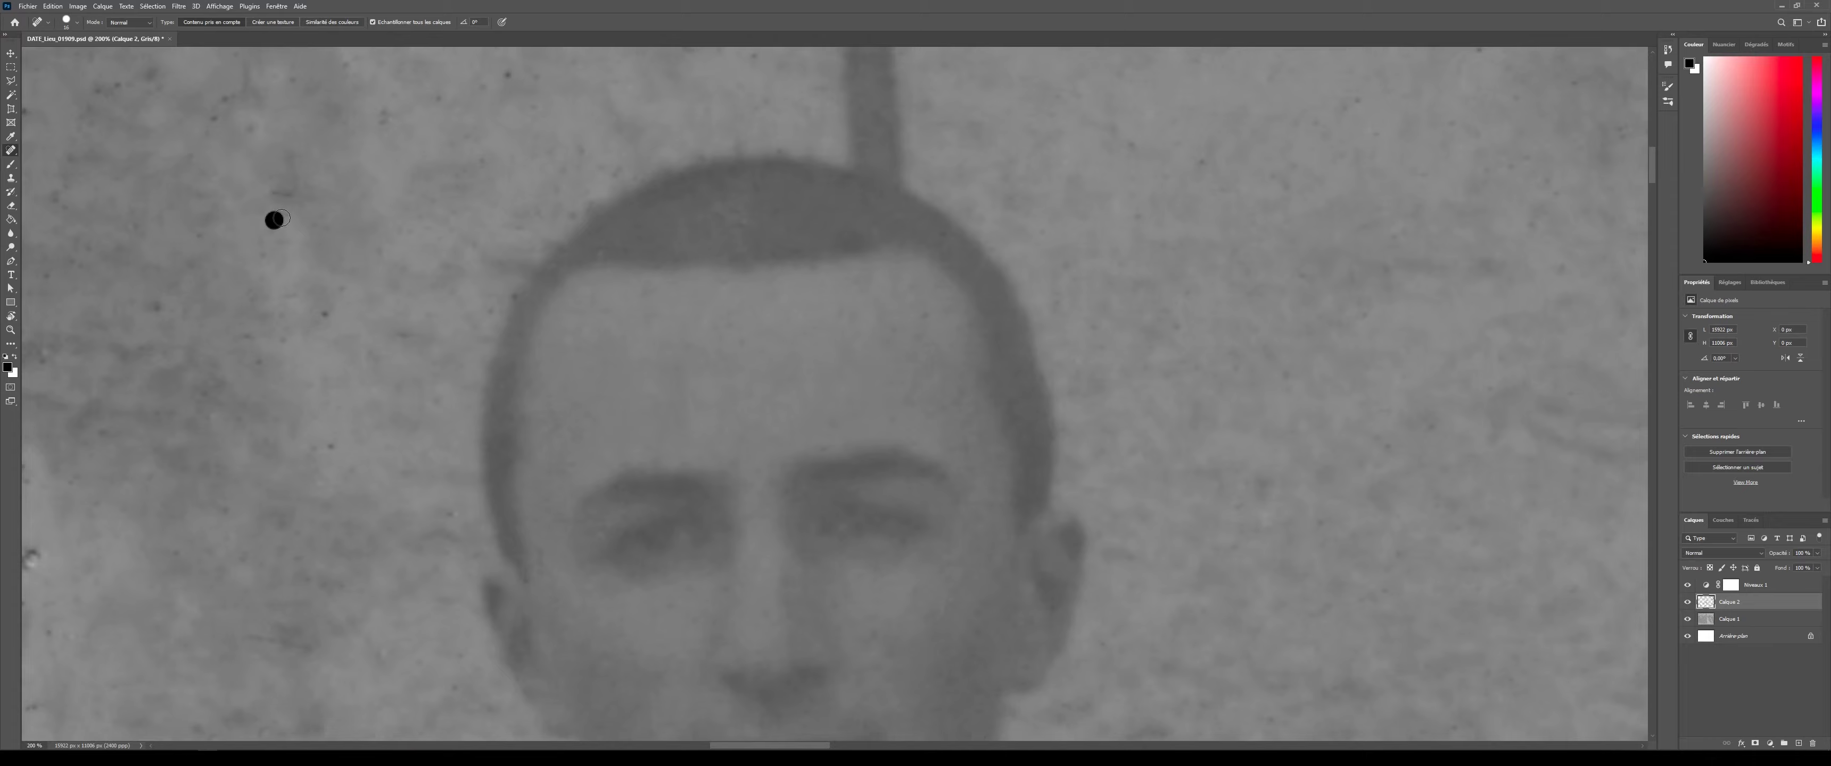
{"action": "scroll", "coordinate": [642, 399], "scroll_direction": "up", "scroll_amount": 3}
{"action": "key", "text": "ctrl+minus"}
{"action": "key", "text": "ctrl+s"}
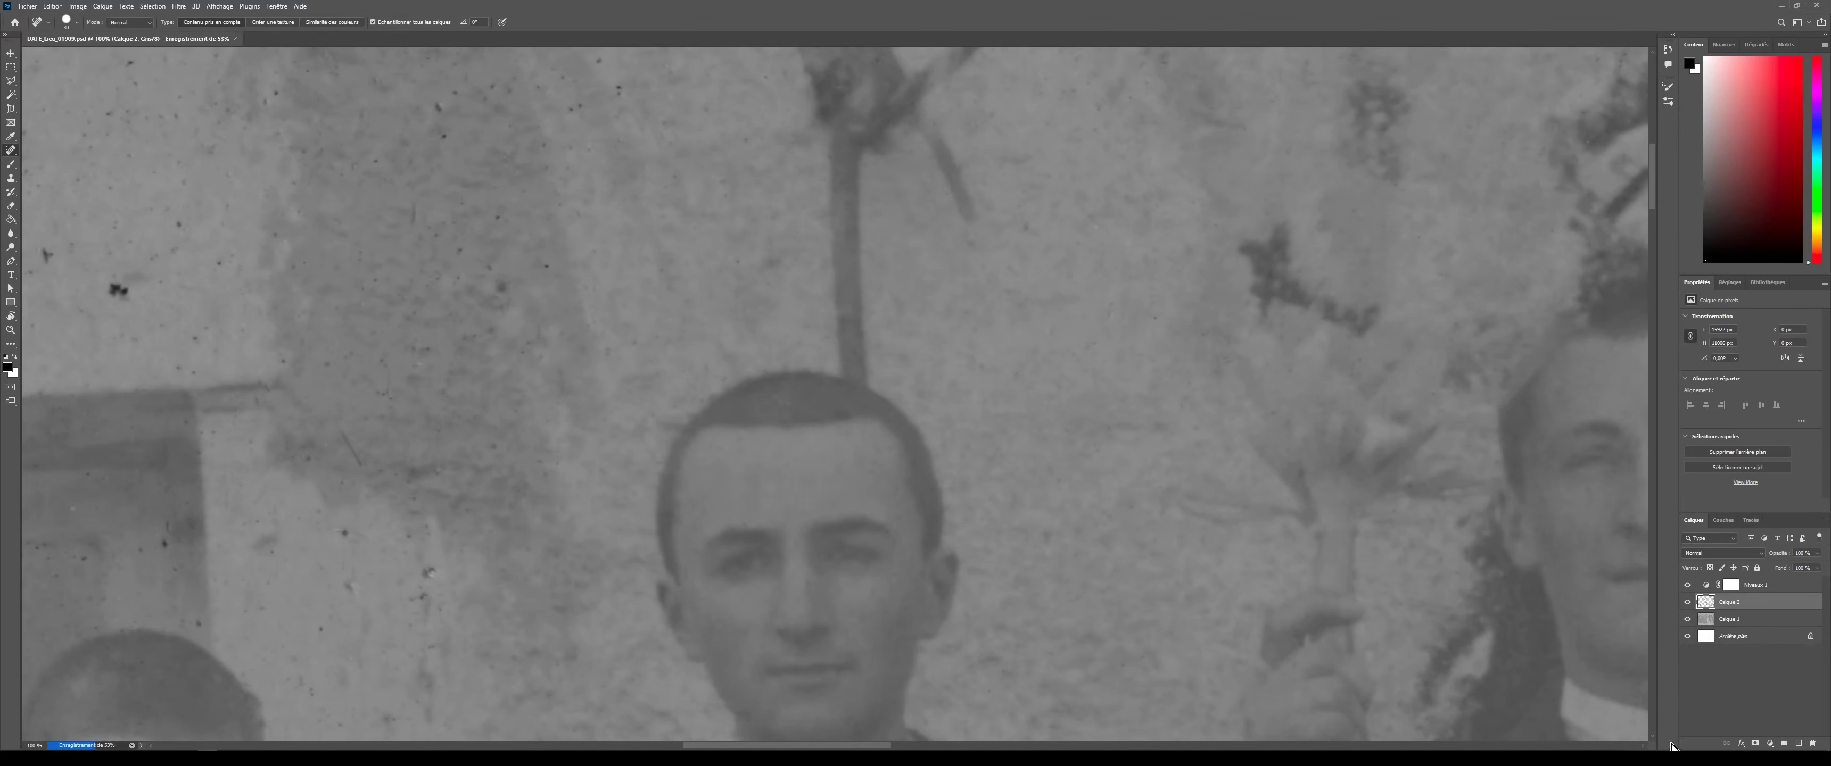
- Enlarge the healing brush and heal the speck clusters on the plaster and darker wall band near the hanging branch
{"action": "left_click_drag", "start_coordinate": [701, 318], "coordinate": [833, 677]}
{"action": "key", "text": "bracketright"}
{"action": "key", "text": "bracketright"}
{"action": "key", "text": "bracketright"}
{"action": "left_click", "coordinate": [154, 312]}
{"action": "left_click", "coordinate": [593, 472]}
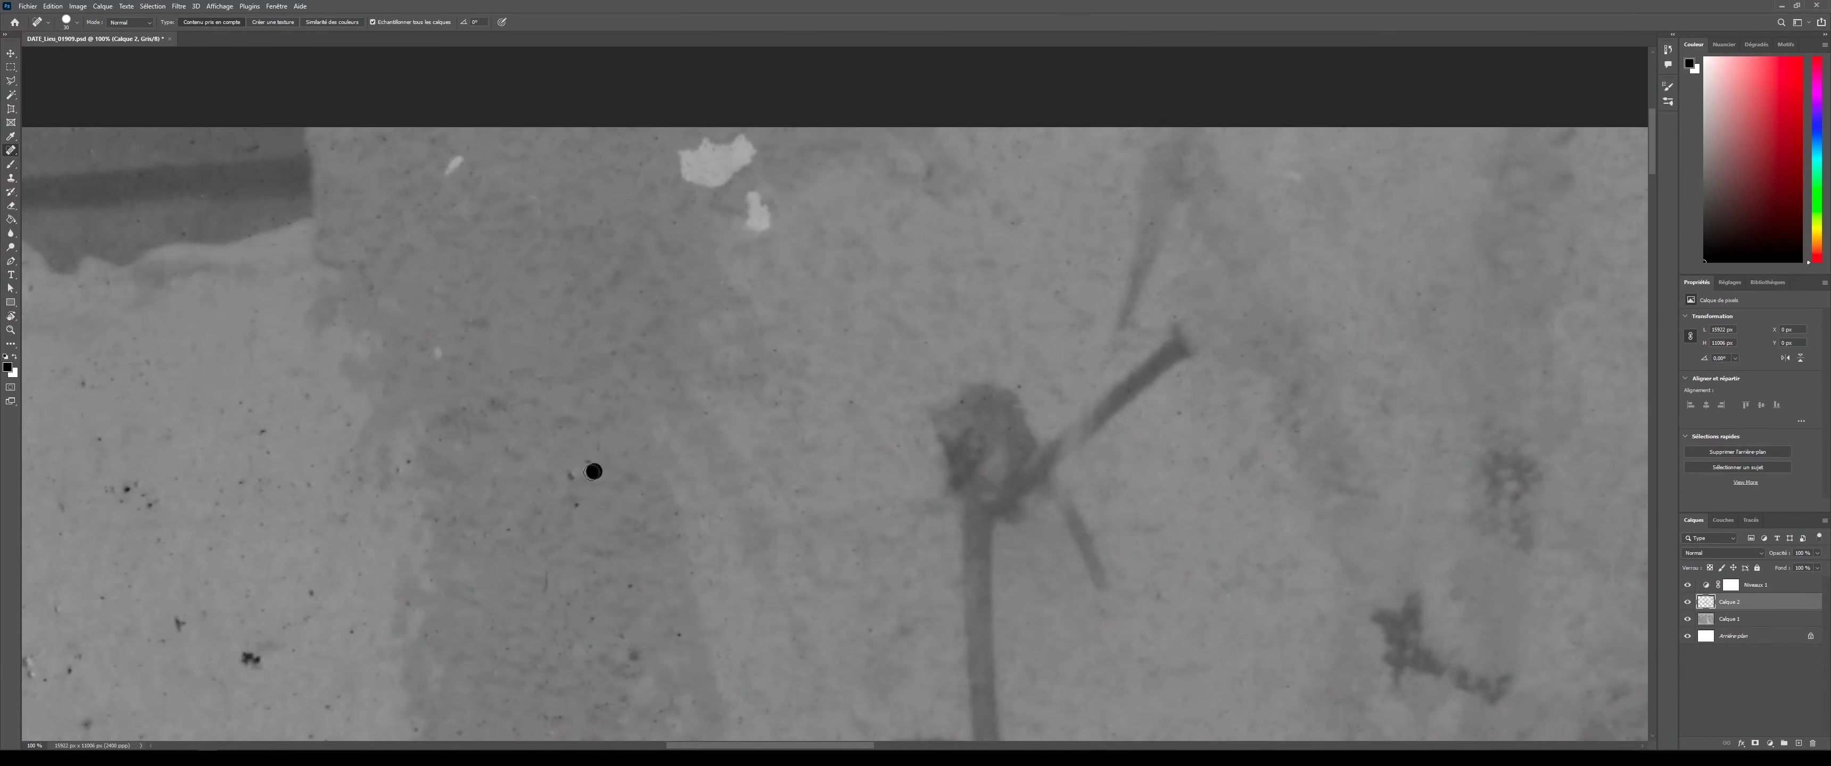
{"action": "left_click_drag", "start_coordinate": [270, 488], "coordinate": [299, 487]}
{"action": "left_click_drag", "start_coordinate": [95, 485], "coordinate": [132, 487]}
- Heal the remaining dark spots on the pale plaster and the wall between it and the hanging branch
{"action": "left_click", "coordinate": [205, 519]}
{"action": "left_click", "coordinate": [250, 660]}
{"action": "left_click", "coordinate": [282, 577]}
{"action": "left_click", "coordinate": [180, 623]}
{"action": "left_click", "coordinate": [29, 669]}
{"action": "left_click", "coordinate": [677, 630]}
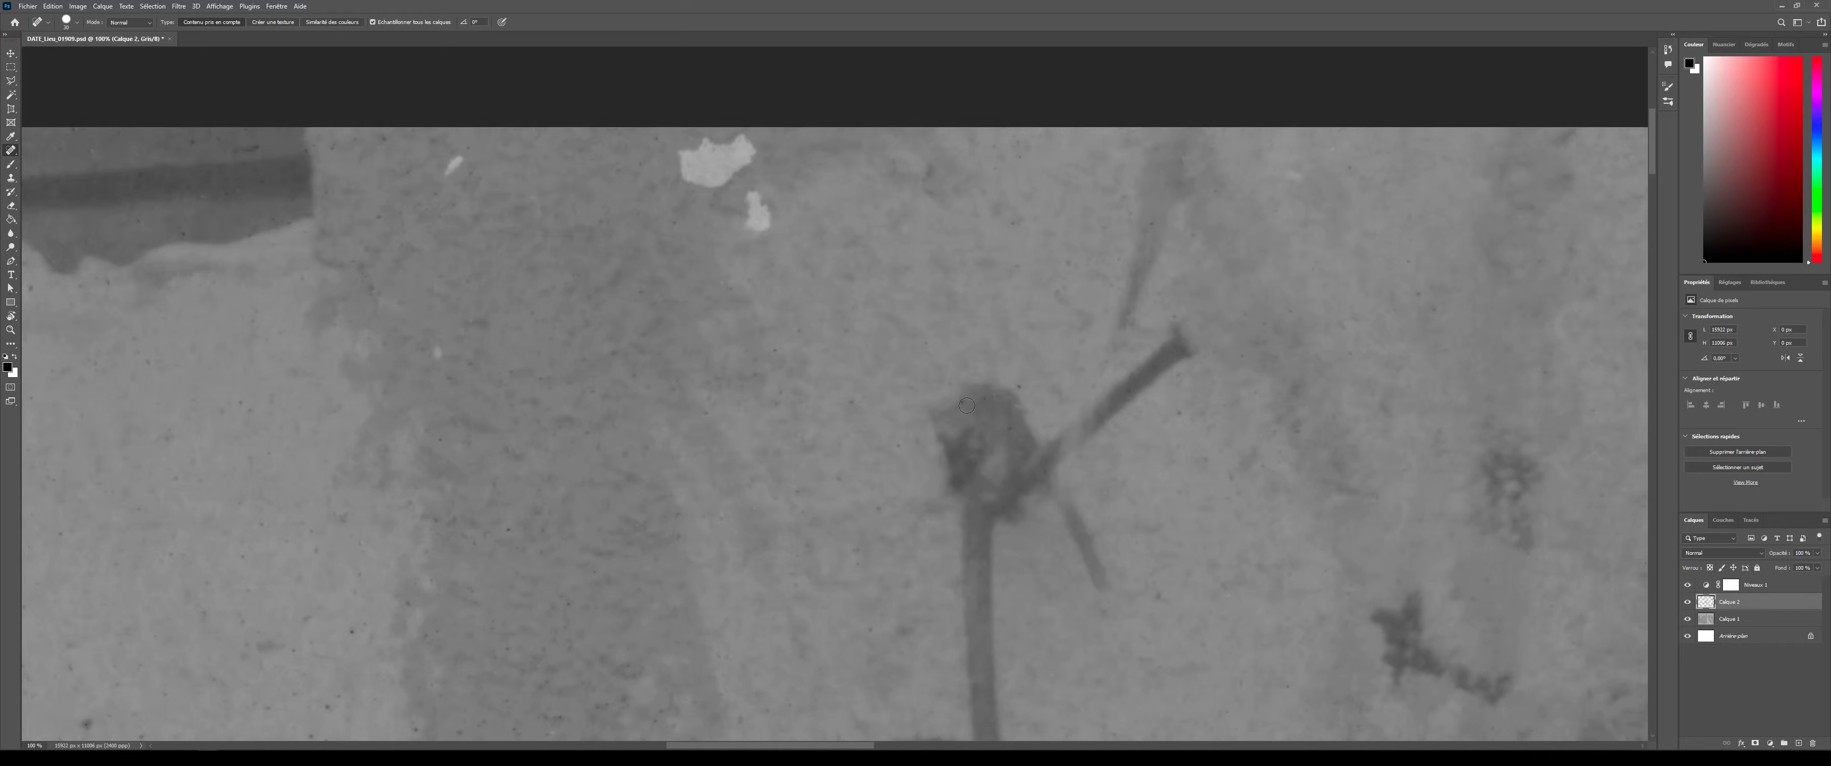
{"action": "left_click", "coordinate": [779, 354]}
- Heal the specks on the dark ledge at the photo's upper edge and on the pale plaster below it
{"action": "left_click_drag", "start_coordinate": [204, 139], "coordinate": [252, 107]}
{"action": "left_click", "coordinate": [274, 163]}
{"action": "left_click", "coordinate": [68, 231]}
{"action": "left_click", "coordinate": [69, 600]}
{"action": "left_click", "coordinate": [377, 676]}
- Heal the dark specks on the wall between the door frame and the young man's head
{"action": "left_click_drag", "start_coordinate": [378, 675], "coordinate": [353, 400]}
{"action": "left_click_drag", "start_coordinate": [500, 500], "coordinate": [509, 515]}
{"action": "left_click_drag", "start_coordinate": [587, 631], "coordinate": [591, 648]}
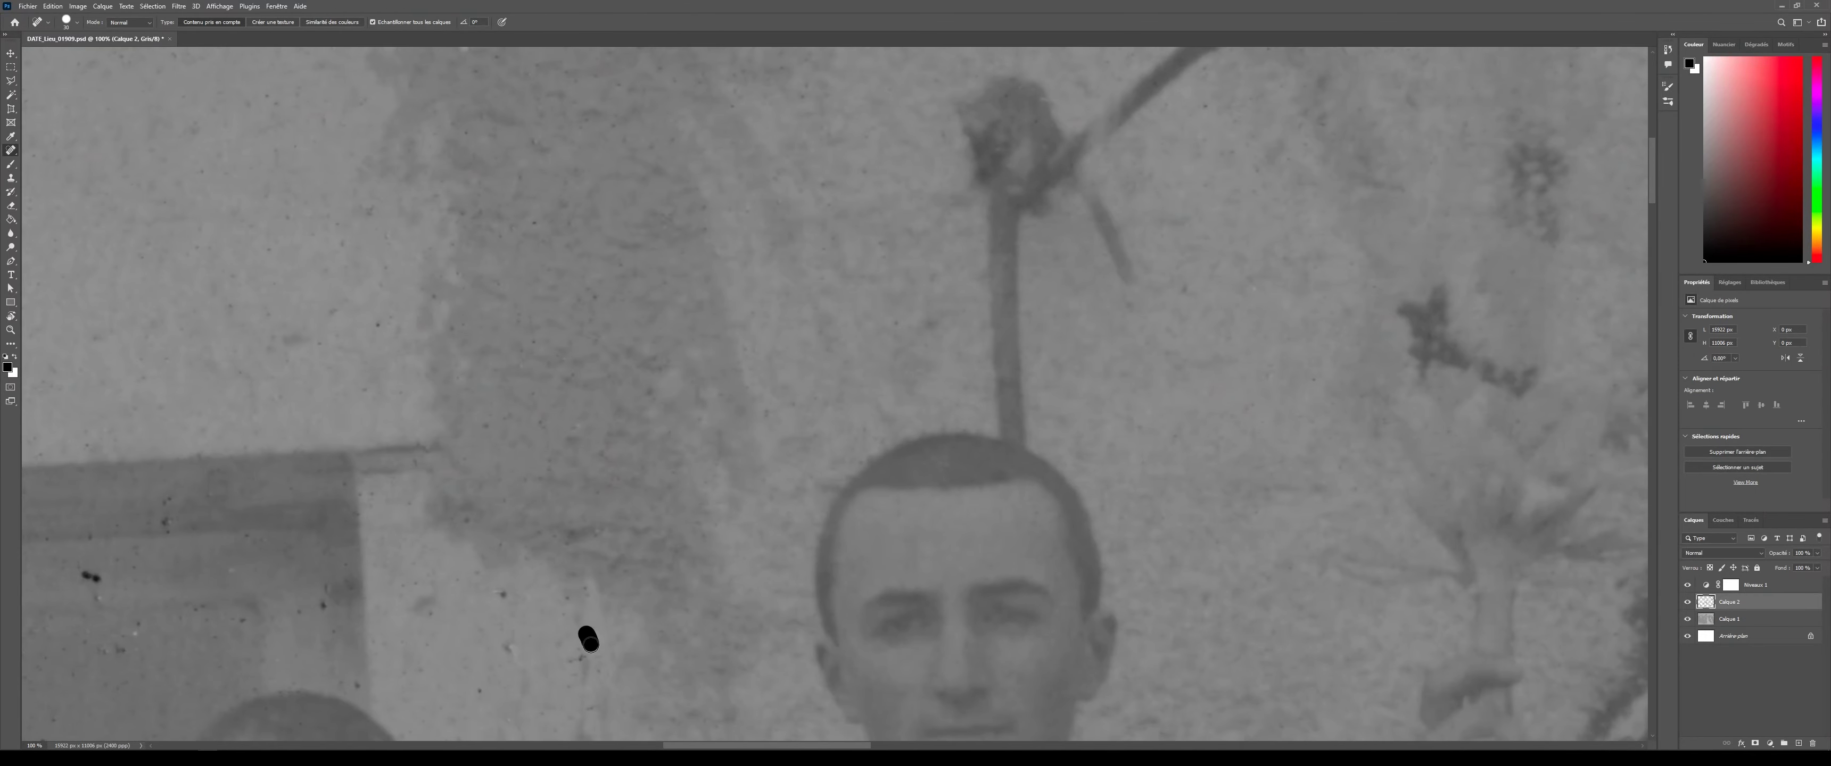
{"action": "left_click", "coordinate": [429, 618]}
{"action": "left_click_drag", "start_coordinate": [332, 630], "coordinate": [464, 254]}
- Heal the pale chip on the ledge's lower edge and the small marks on the plaster beneath it
{"action": "left_click_drag", "start_coordinate": [98, 69], "coordinate": [477, 746]}
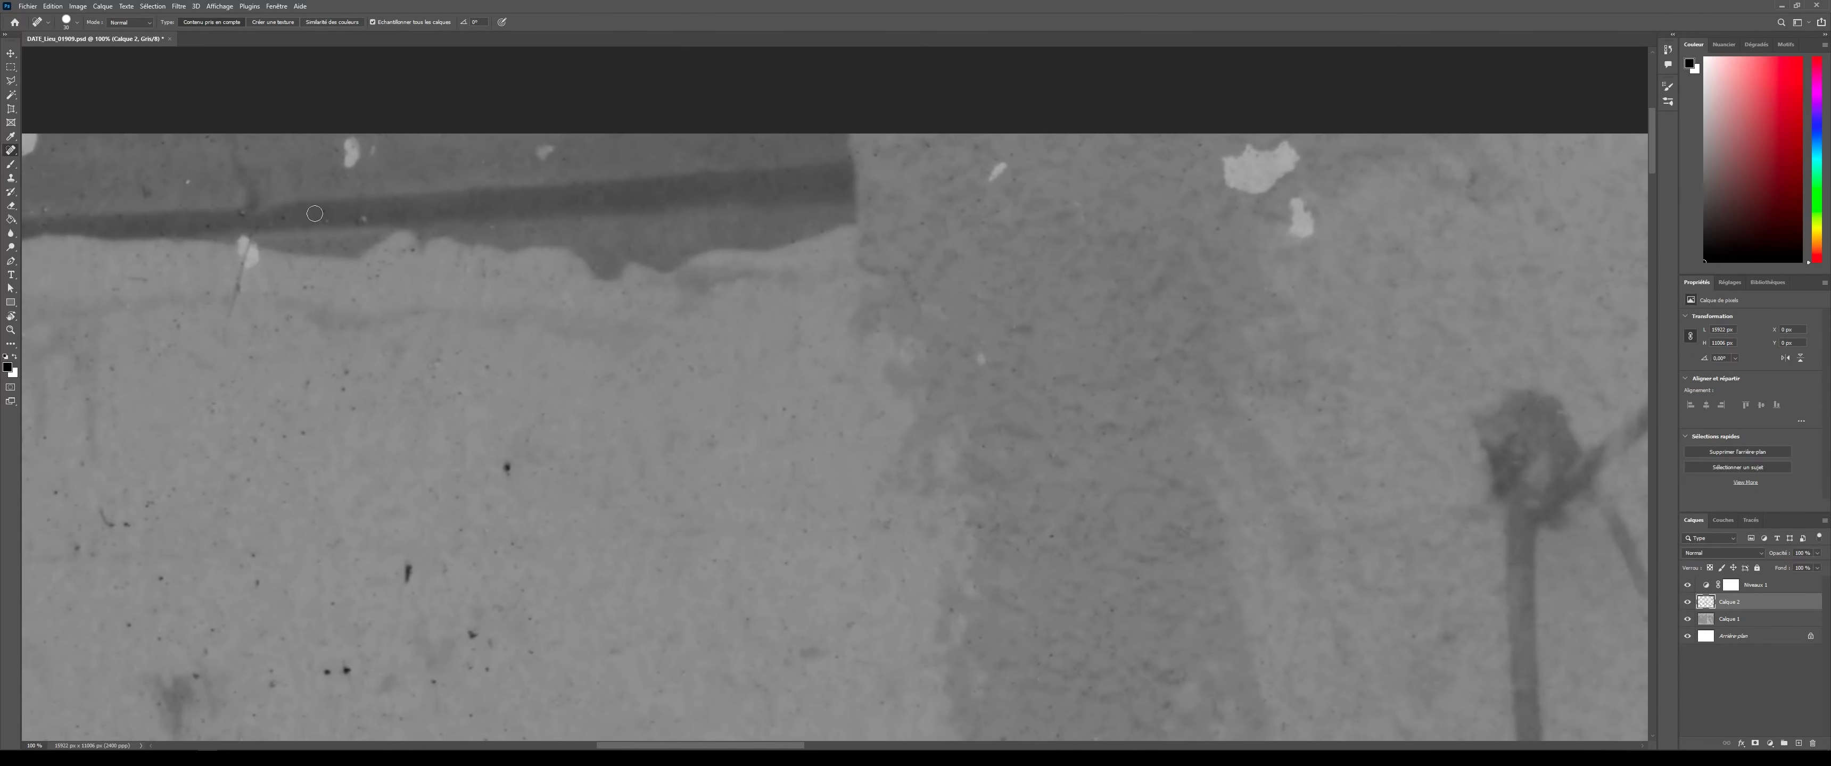
{"action": "left_click_drag", "start_coordinate": [240, 236], "coordinate": [257, 267]}
{"action": "left_click", "coordinate": [405, 251]}
{"action": "left_click_drag", "start_coordinate": [212, 409], "coordinate": [207, 417]}
{"action": "left_click", "coordinate": [106, 520]}
- Heal the larger dark spots in the middle of the plaster wall above the door frame
{"action": "left_click", "coordinate": [507, 467]}
{"action": "left_click", "coordinate": [408, 573]}
{"action": "left_click_drag", "start_coordinate": [520, 582], "coordinate": [529, 595]}
{"action": "left_click", "coordinate": [473, 635]}
{"action": "mouse_move", "coordinate": [347, 670]}
{"action": "left_mouse_down"}
{"action": "mouse_move", "coordinate": [327, 672]}
{"action": "mouse_move", "coordinate": [199, 341]}
{"action": "left_mouse_up"}
- Heal the dark spots on the door panel between the two women's headdresses and on the wall beside the boy
{"action": "left_click_drag", "start_coordinate": [498, 544], "coordinate": [497, 552]}
{"action": "left_click_drag", "start_coordinate": [530, 647], "coordinate": [518, 290]}
{"action": "left_click_drag", "start_coordinate": [526, 372], "coordinate": [521, 381]}
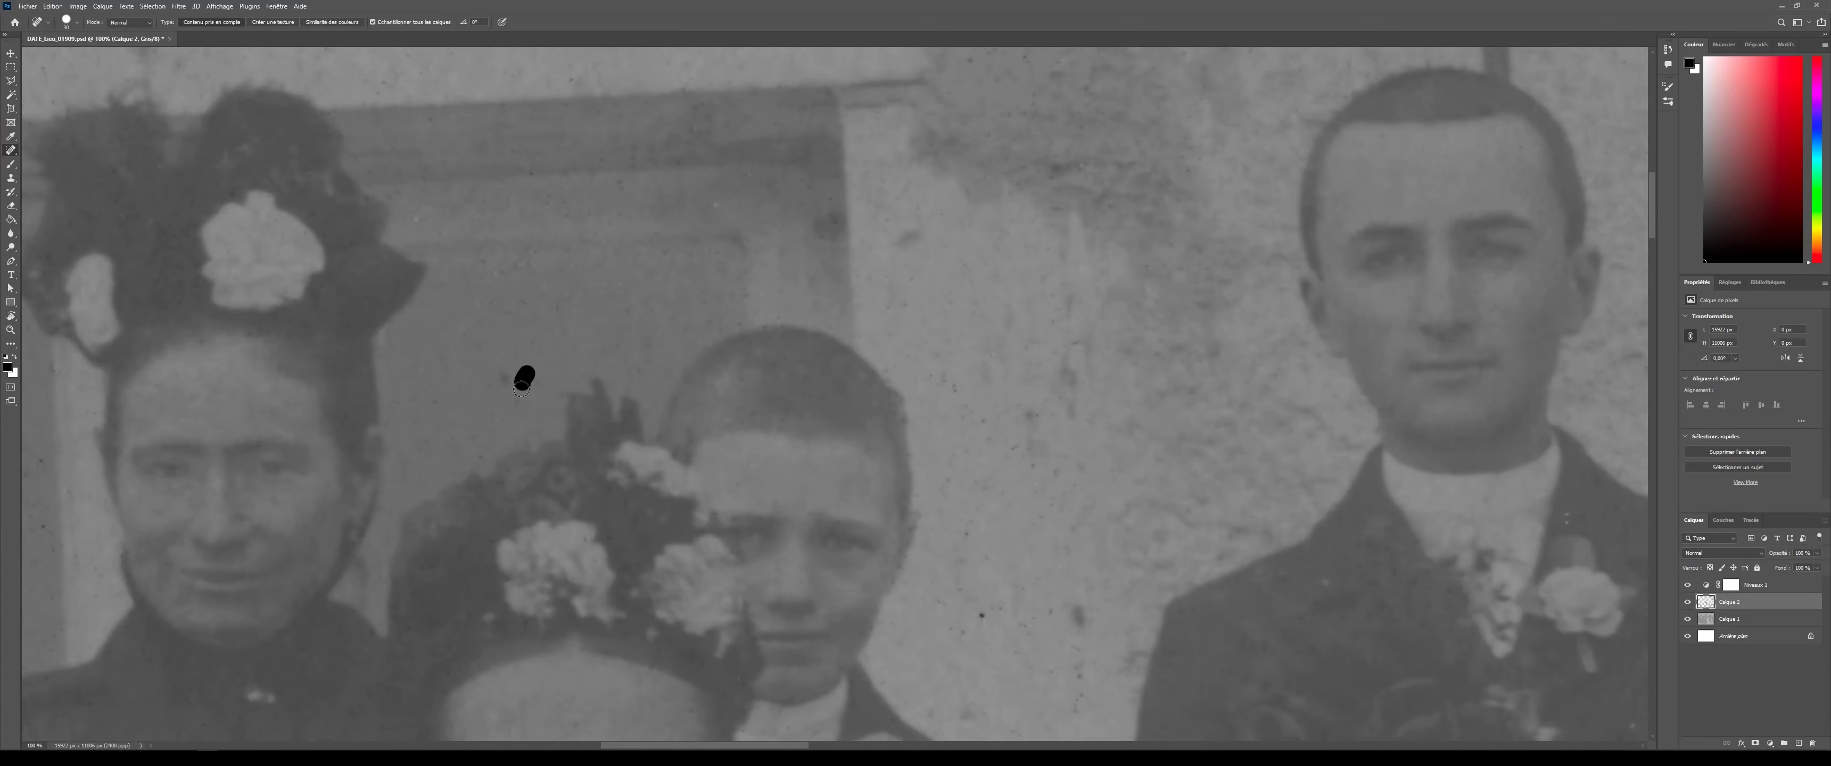
{"action": "left_click", "coordinate": [975, 416]}
- Heal the specks on the boy's face, white collar and boutonniere
{"action": "scroll", "coordinate": [882, 533], "scroll_direction": "up", "scroll_amount": 2}
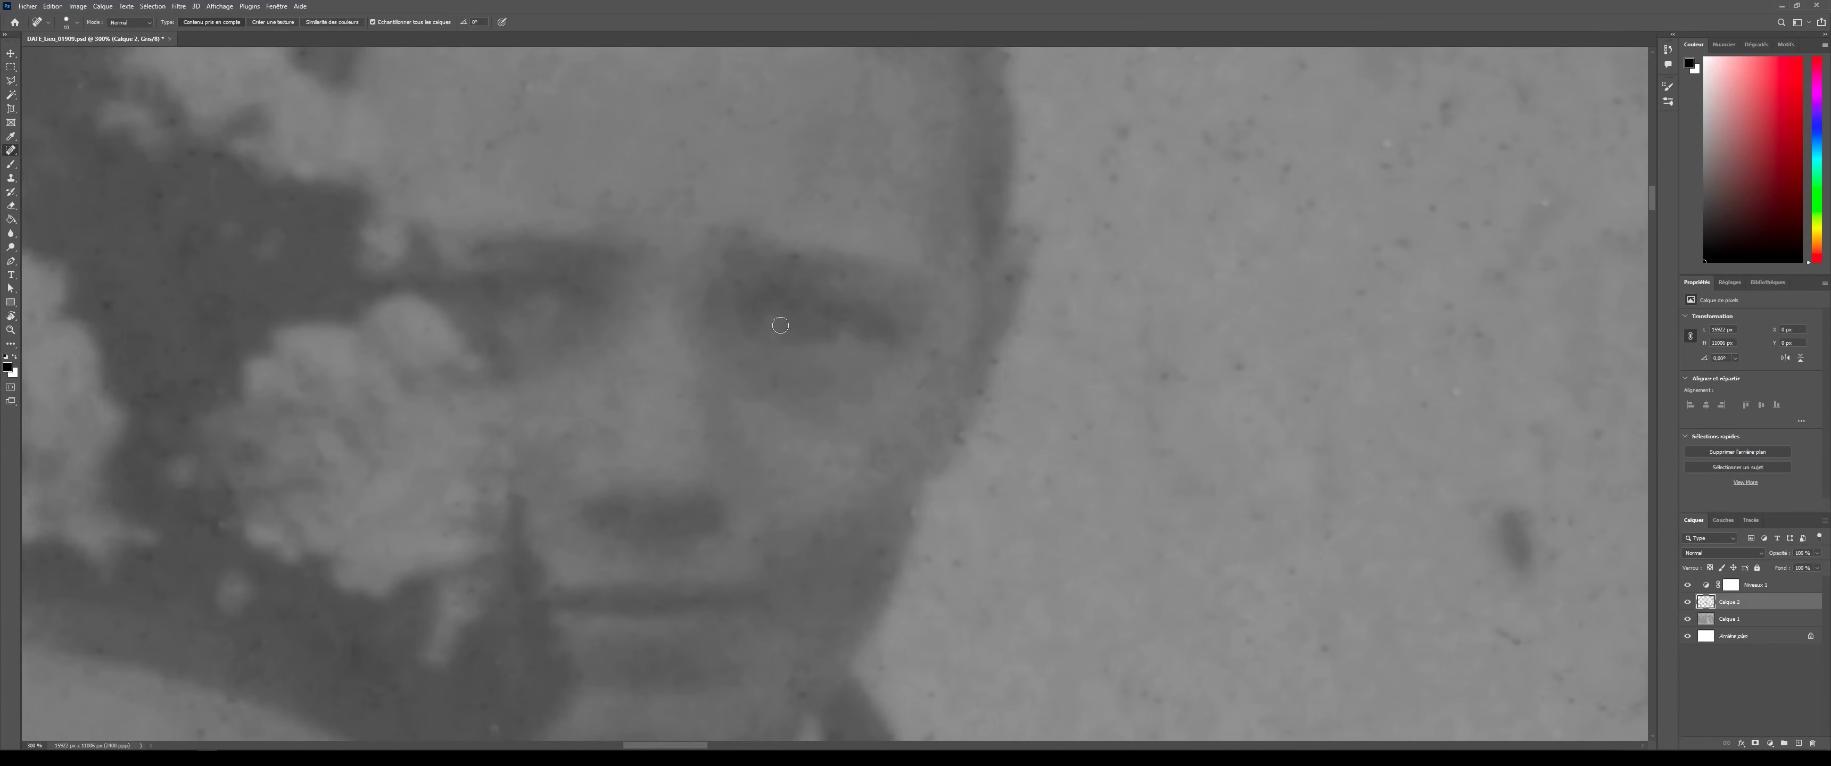
{"action": "scroll", "coordinate": [746, 671], "scroll_direction": "down", "scroll_amount": 3}
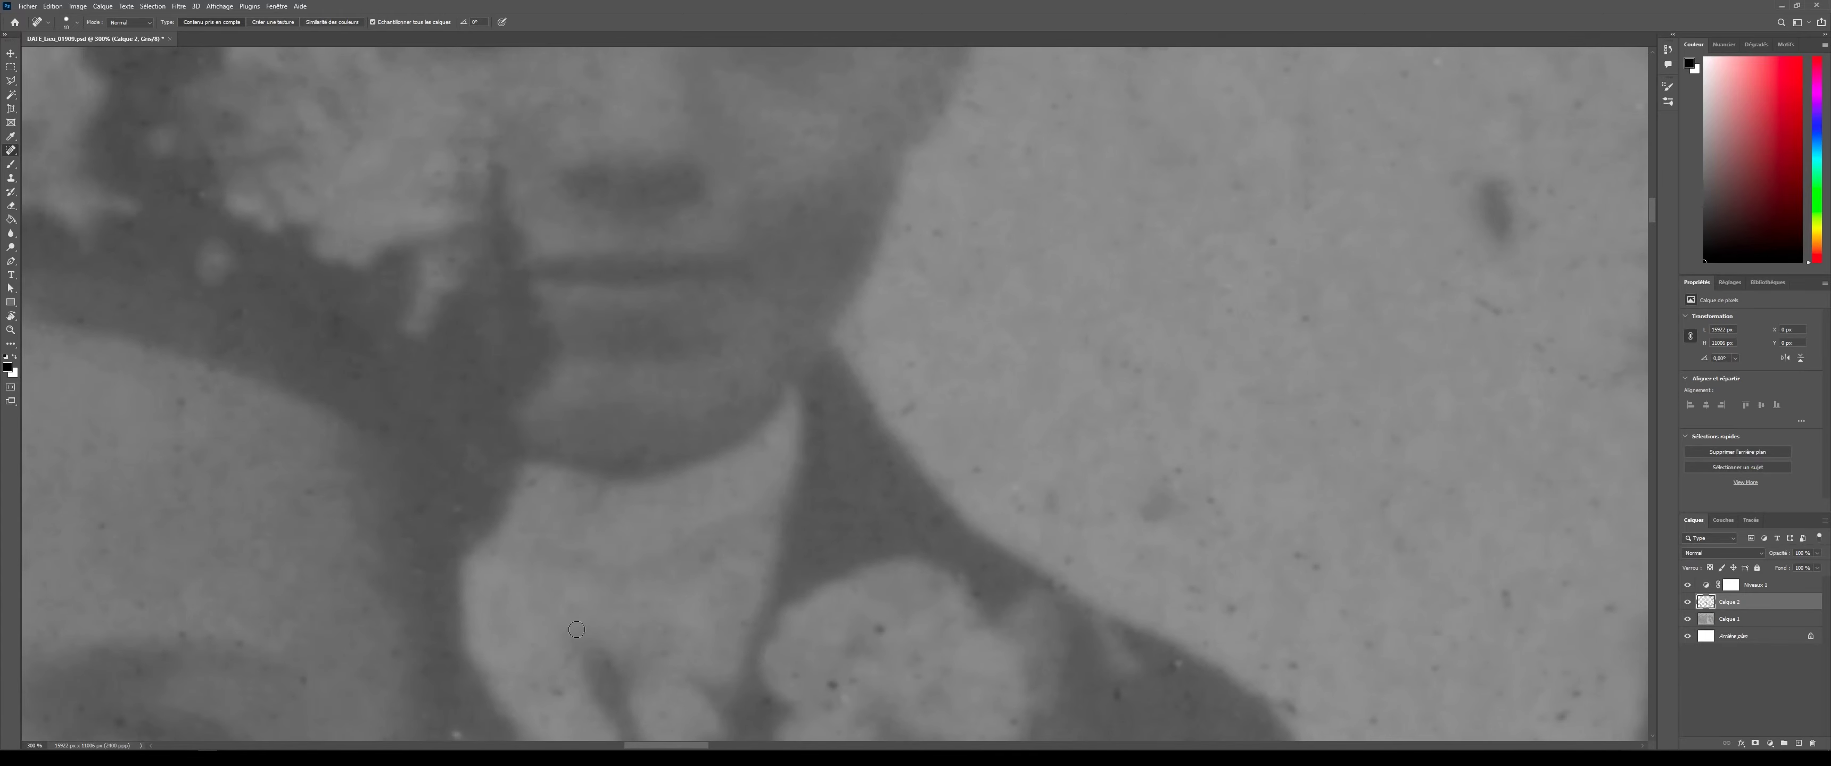
{"action": "left_click_drag", "start_coordinate": [979, 444], "coordinate": [1389, 84]}
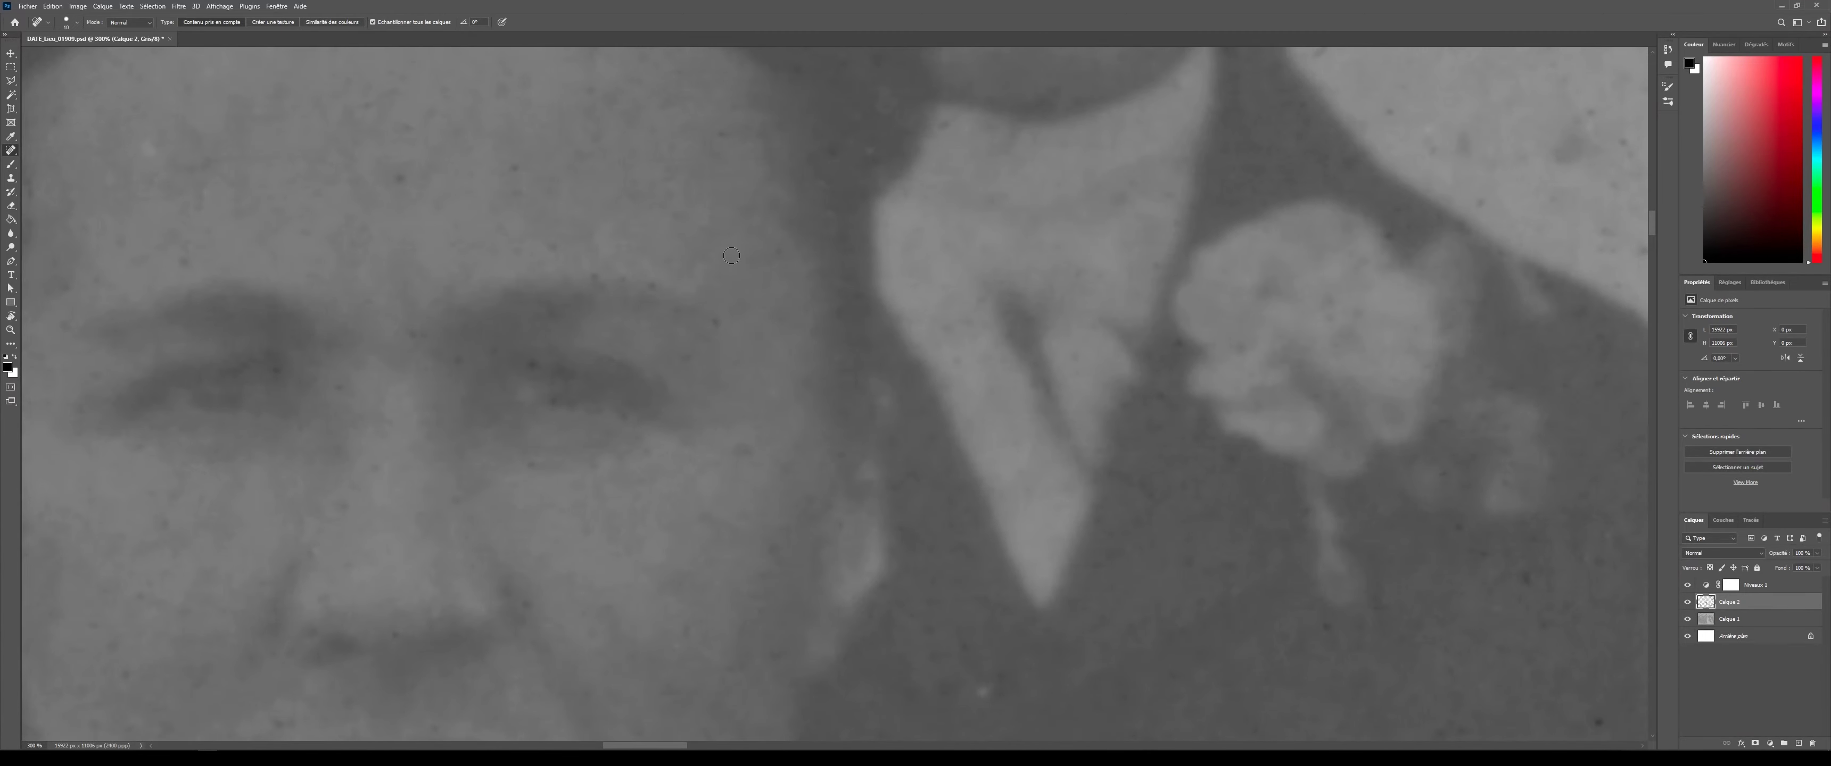
- Heal the specks on the face, hair and dark collar of the woman in front of the boy
{"action": "scroll", "coordinate": [688, 633], "scroll_direction": "up", "scroll_amount": 3}
{"action": "scroll", "coordinate": [688, 634], "scroll_direction": "left", "scroll_amount": 2}
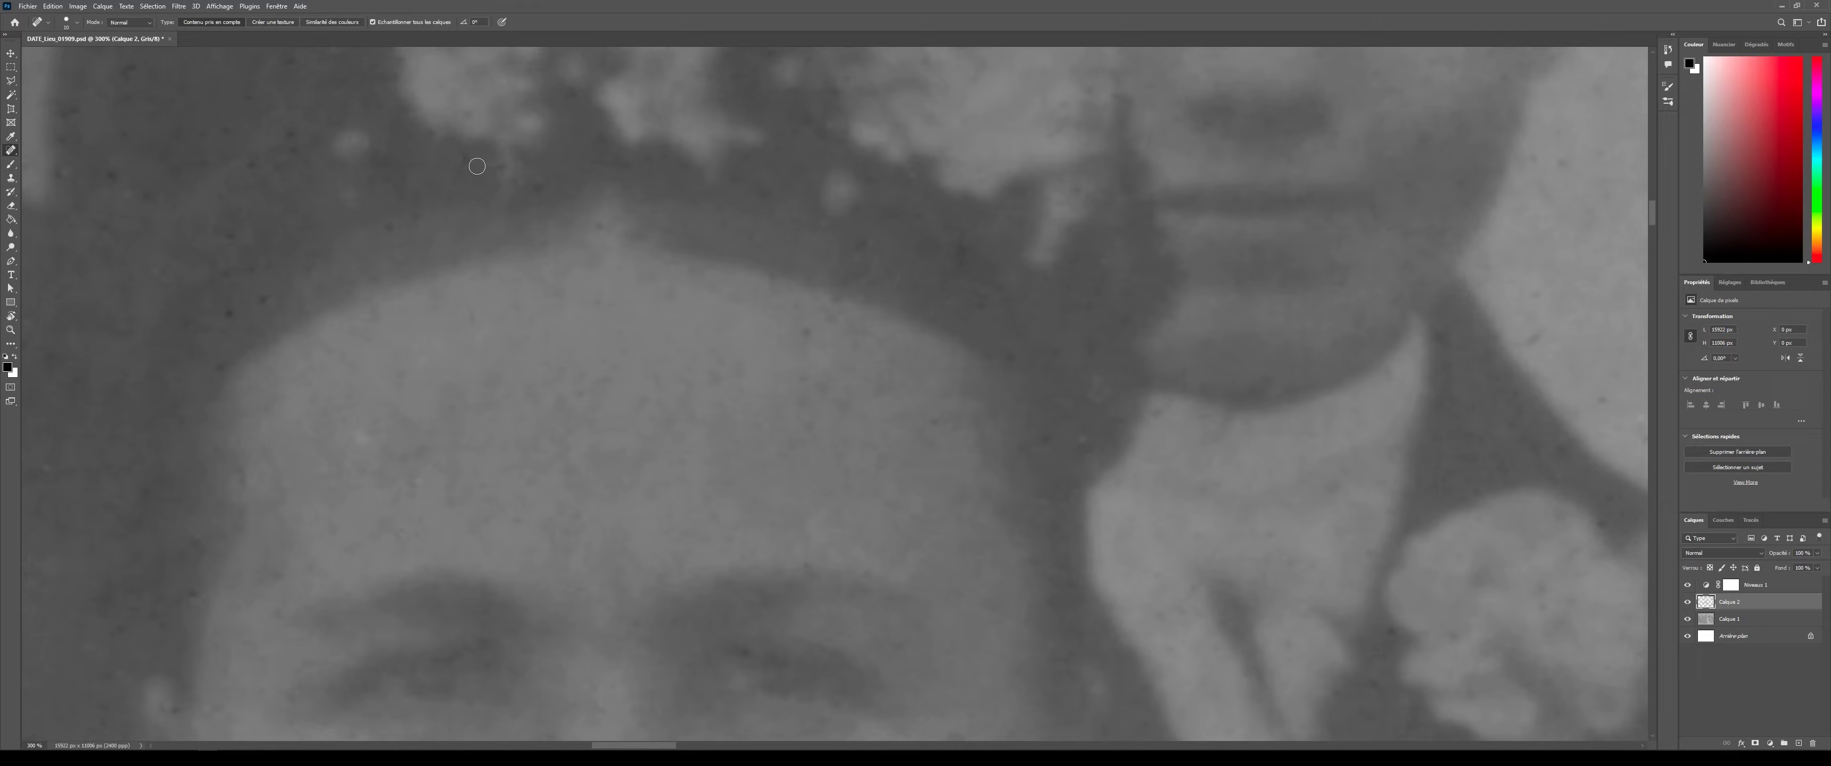
{"action": "scroll", "coordinate": [740, 632], "scroll_direction": "down", "scroll_amount": 5}
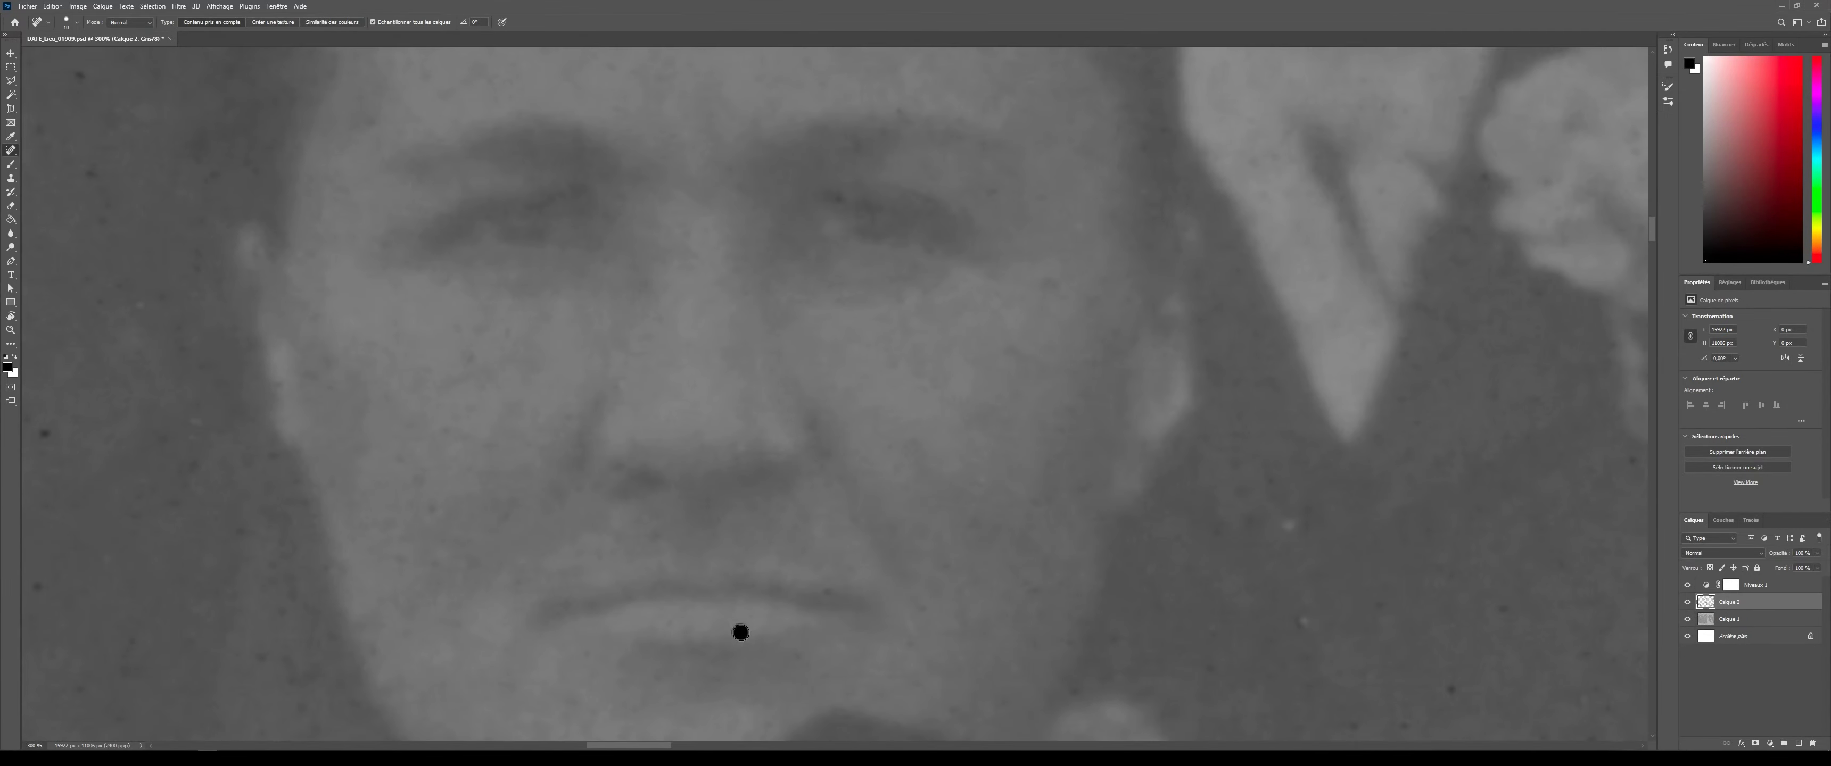
{"action": "scroll", "coordinate": [707, 559], "scroll_direction": "down", "scroll_amount": 3}
{"action": "left_click", "coordinate": [315, 696]}
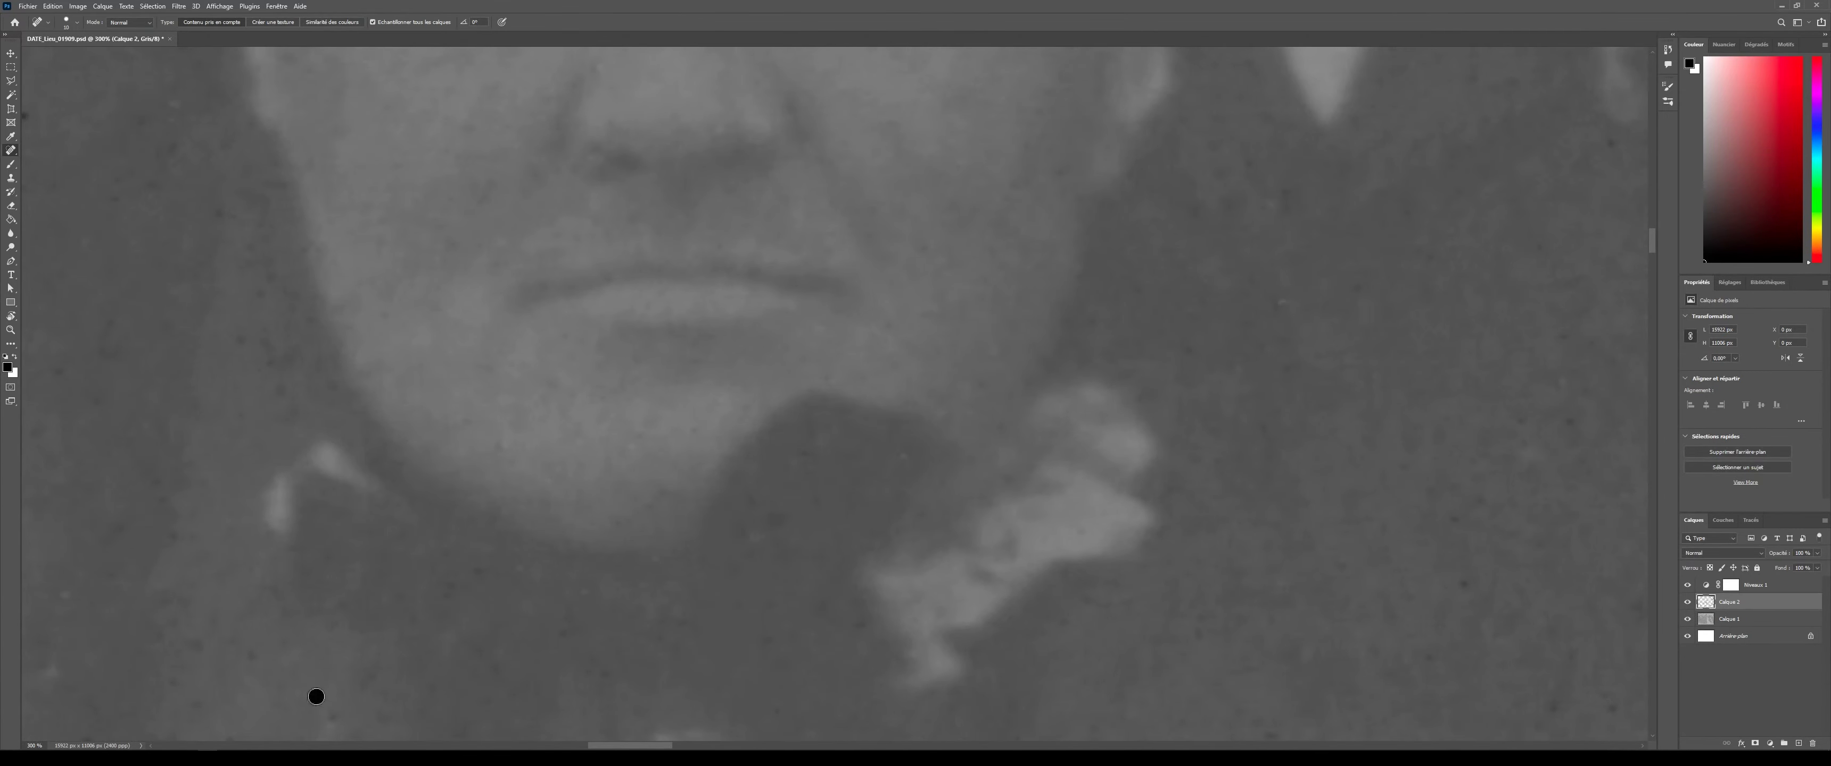
- Heal the specks on the smiling woman's flowered headdress, face and dark dress
{"action": "left_click_drag", "start_coordinate": [334, 106], "coordinate": [519, 356]}
{"action": "key", "text": "ctrl+minus"}
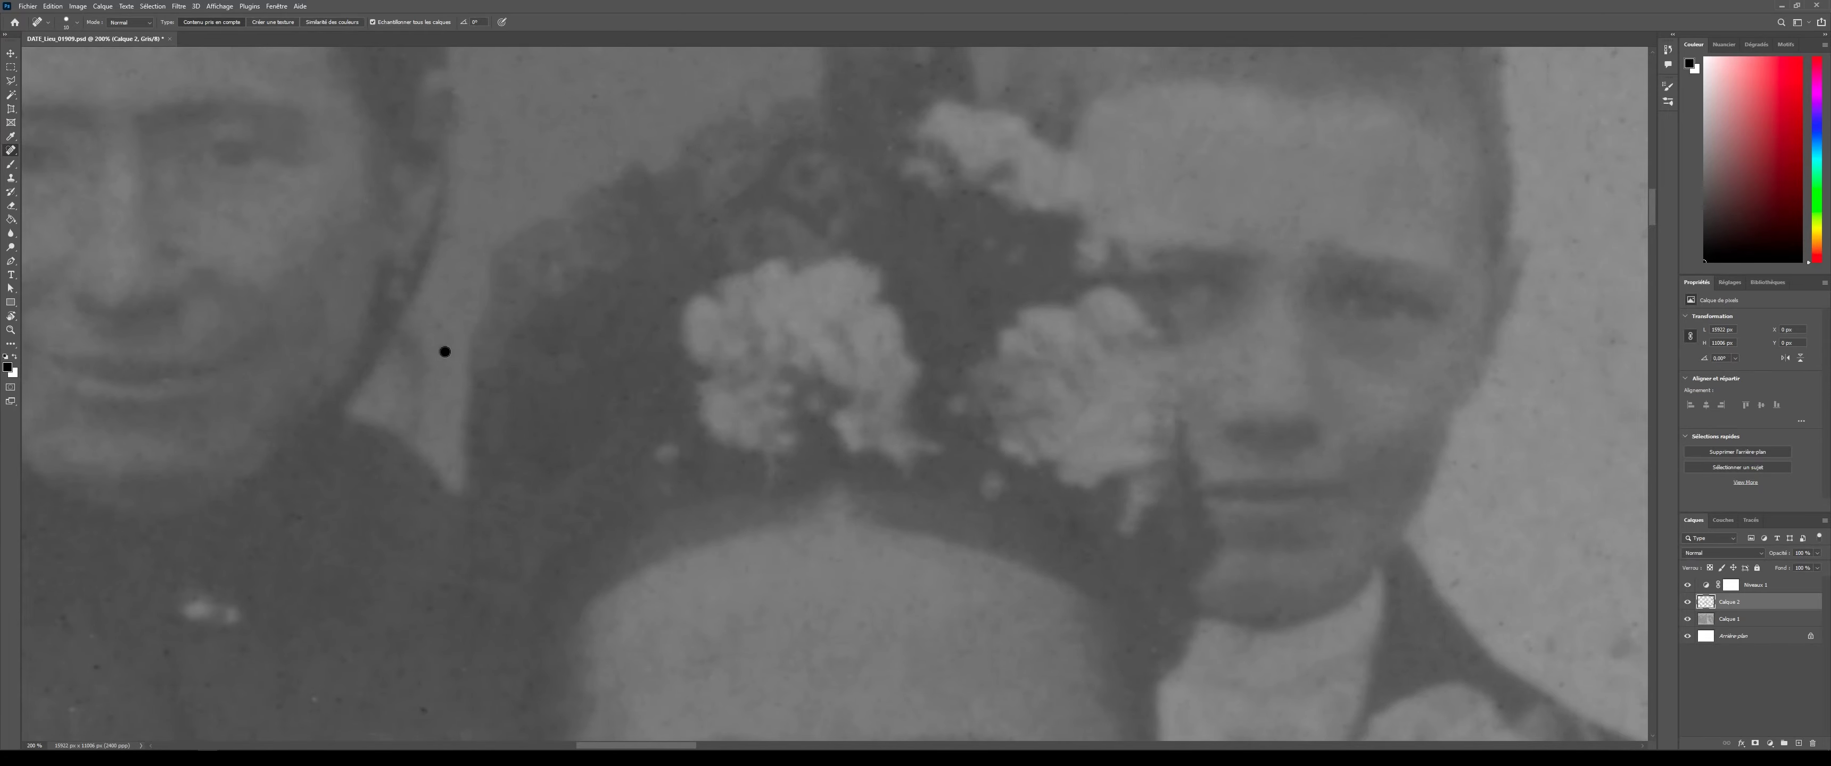
{"action": "scroll", "coordinate": [445, 351], "scroll_direction": "up", "scroll_amount": 5}
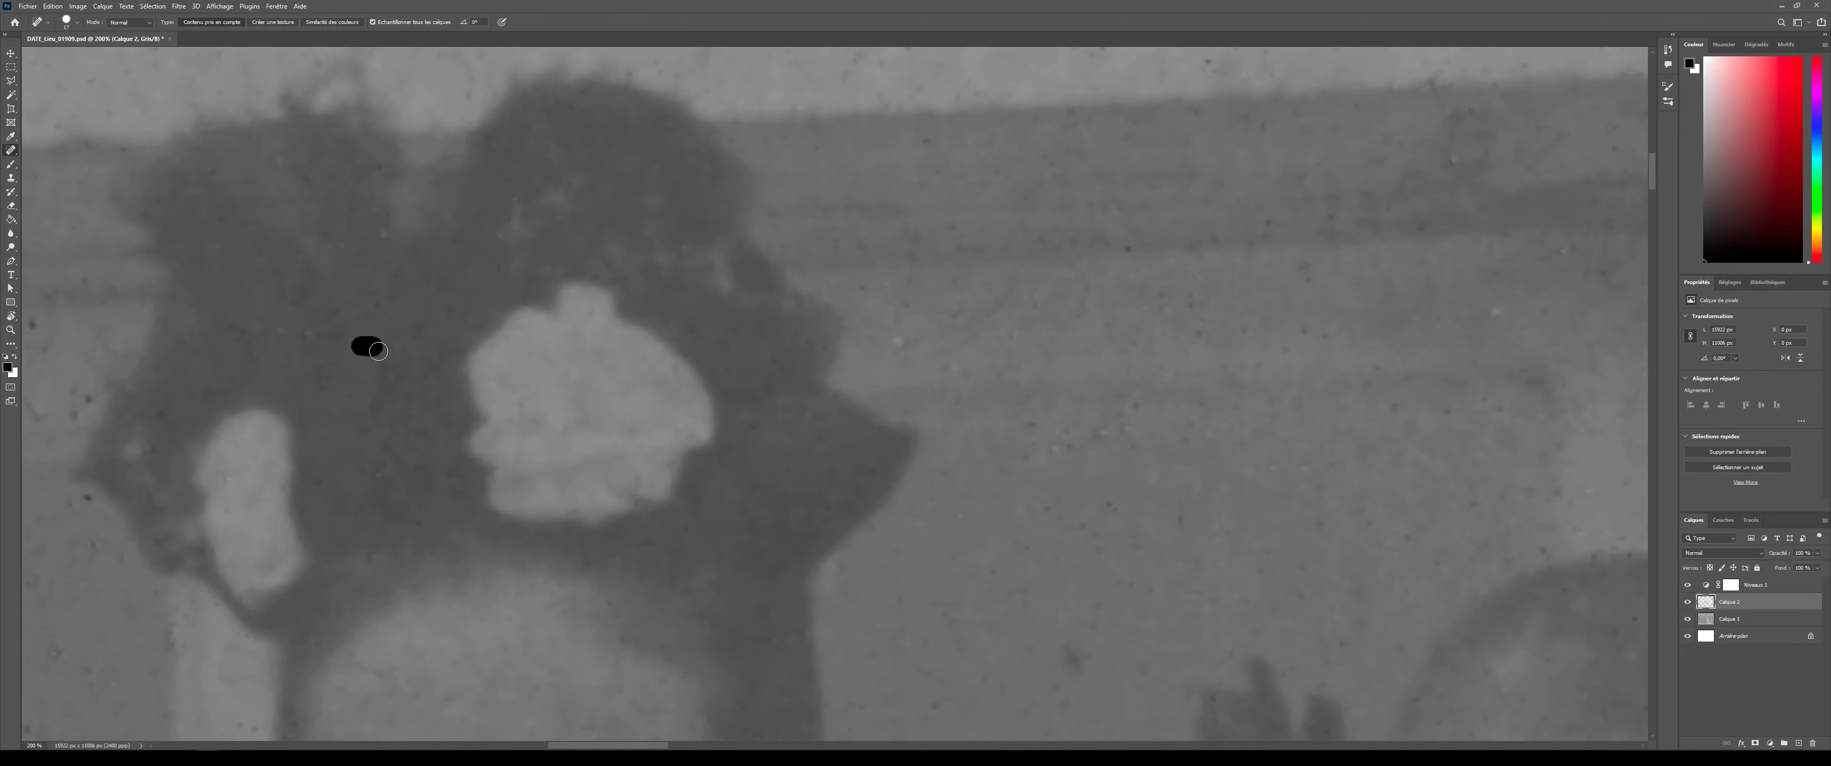
{"action": "scroll", "coordinate": [304, 451], "scroll_direction": "down", "scroll_amount": 5}
{"action": "scroll", "coordinate": [472, 347], "scroll_direction": "down", "scroll_amount": 3}
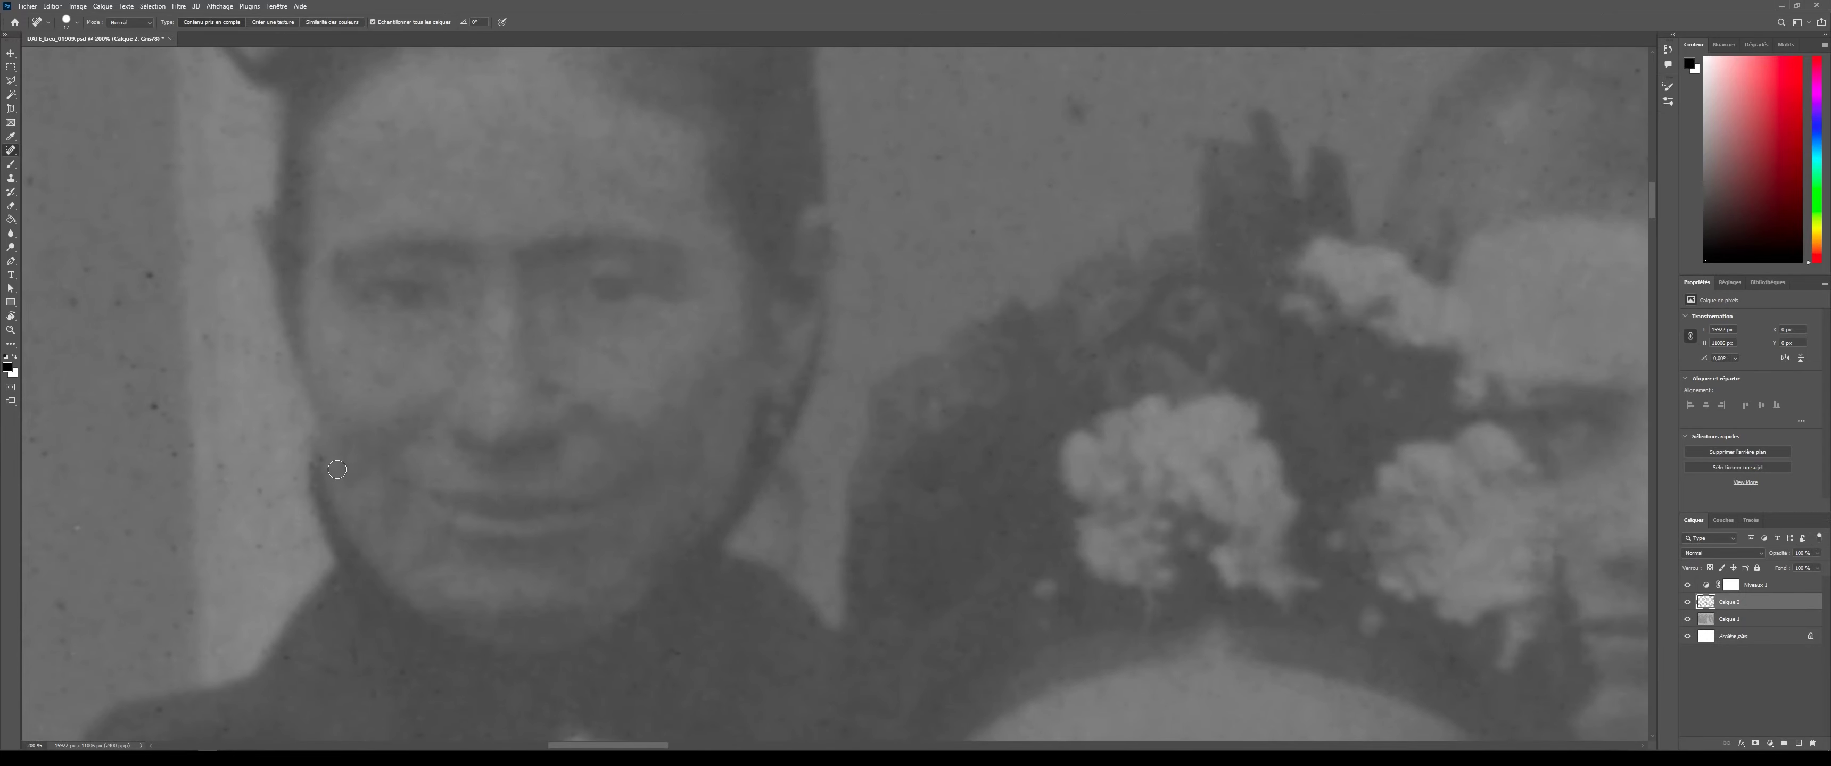
{"action": "scroll", "coordinate": [422, 472], "scroll_direction": "down", "scroll_amount": 5}
{"action": "left_click", "coordinate": [417, 548]}
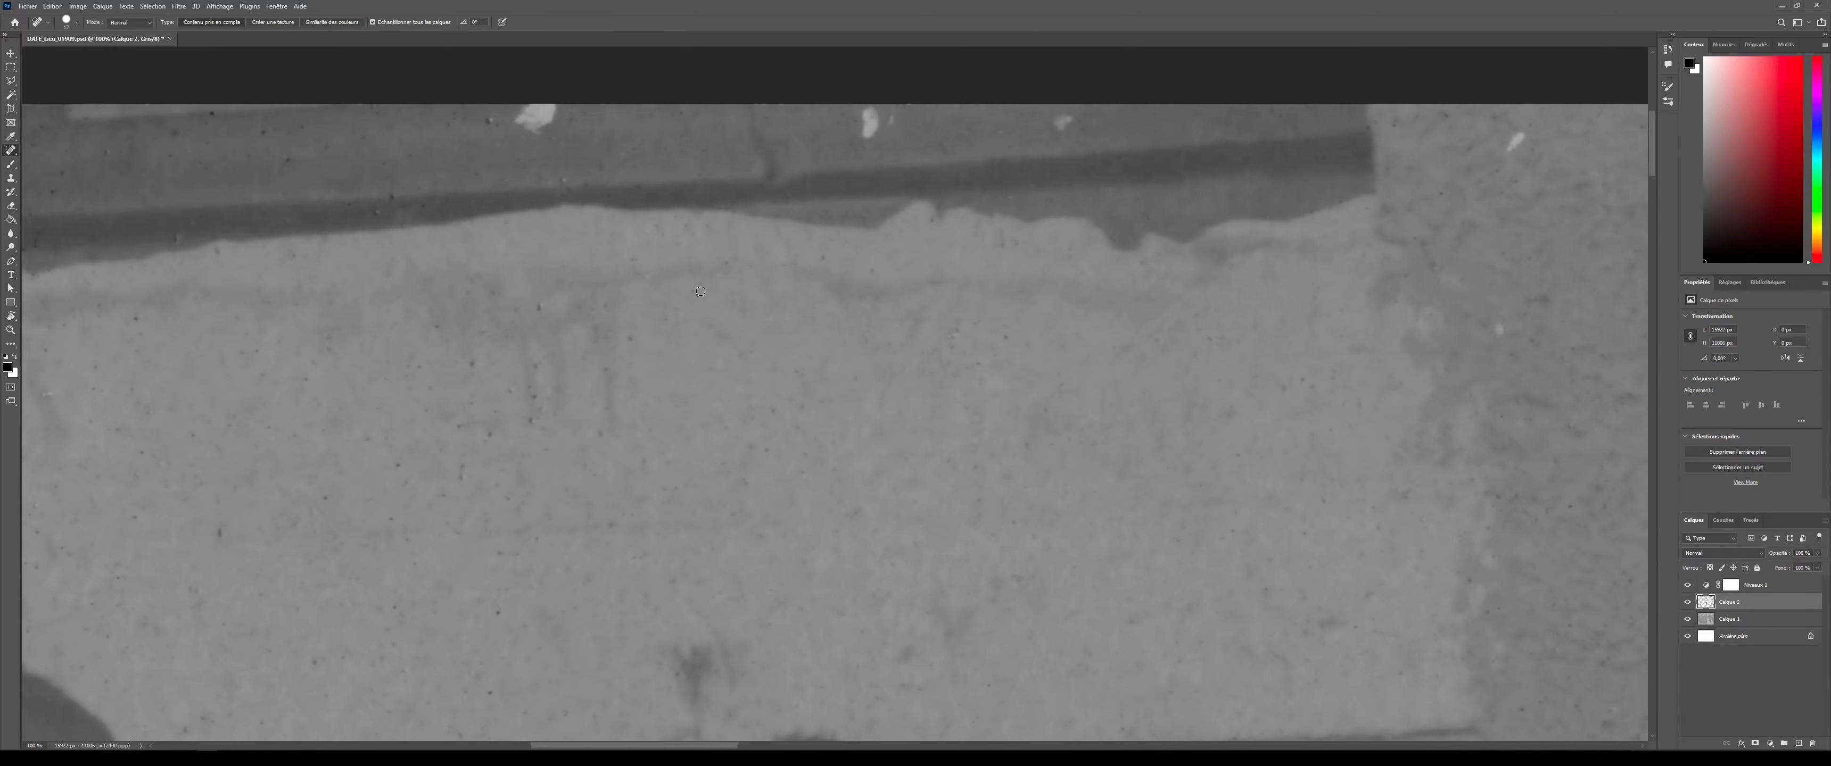
- Heal the dark specks on the ledge and the plaster wall above the smiling woman's headdress
{"action": "left_click", "coordinate": [455, 112]}
{"action": "left_click", "coordinate": [275, 134]}
{"action": "left_click", "coordinate": [106, 150]}
{"action": "left_click", "coordinate": [213, 536]}
{"action": "left_click", "coordinate": [510, 393]}
{"action": "left_click", "coordinate": [130, 597]}
{"action": "left_click", "coordinate": [96, 366]}
- Heal the specks on the door panel between the moustached man and the smiling woman, continuing onto his jacket
{"action": "scroll", "coordinate": [99, 367], "scroll_direction": "down", "scroll_amount": 10}
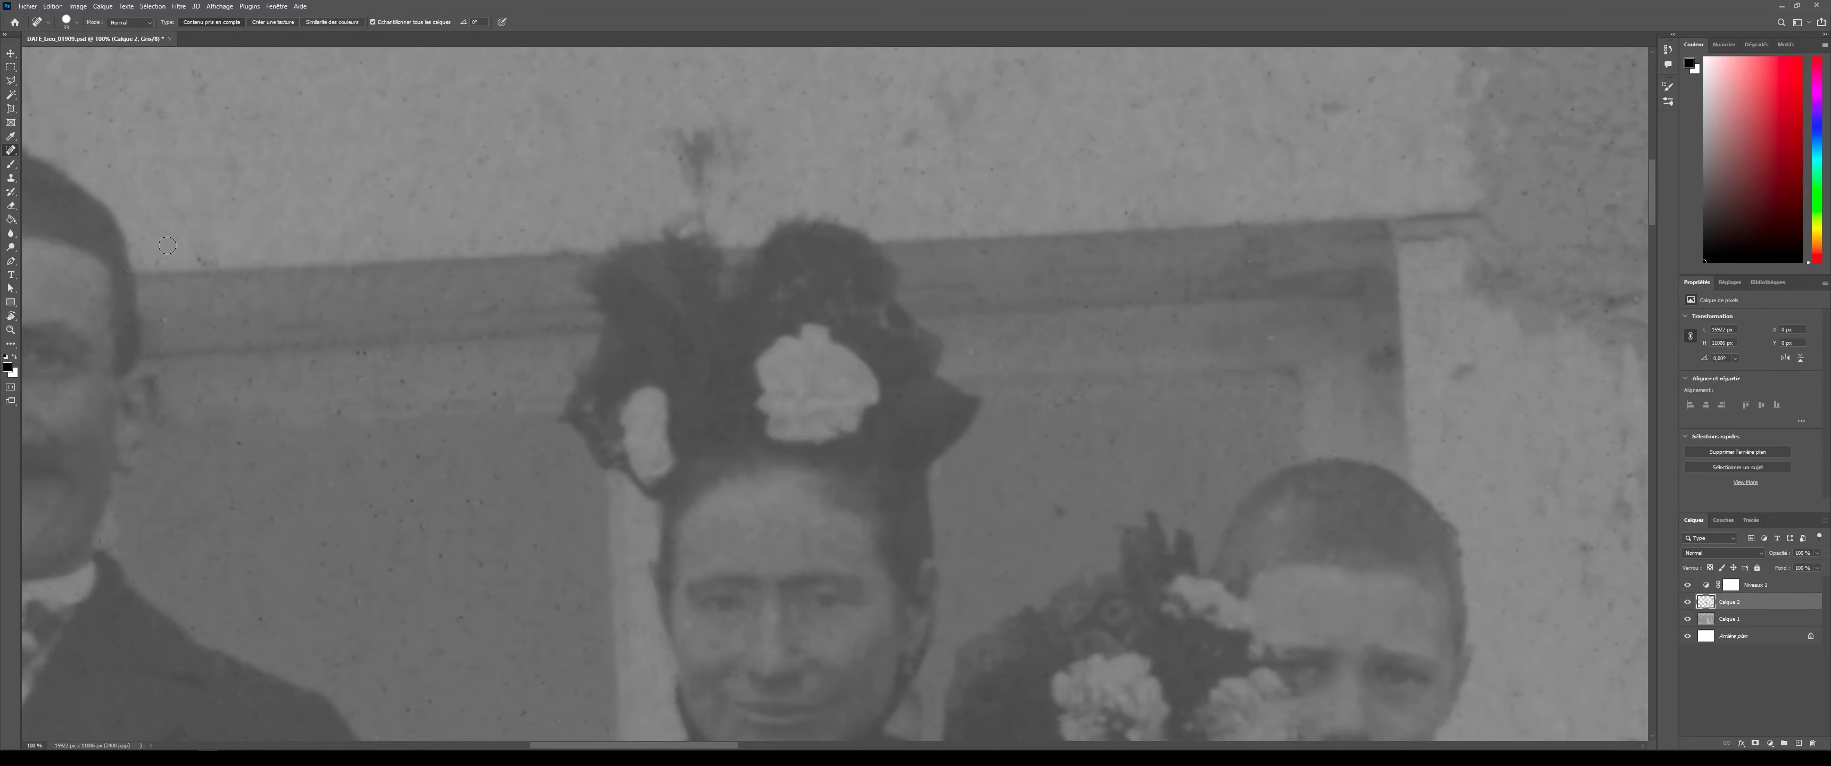
{"action": "left_click", "coordinate": [411, 496]}
{"action": "left_click", "coordinate": [549, 551]}
{"action": "left_click", "coordinate": [239, 572]}
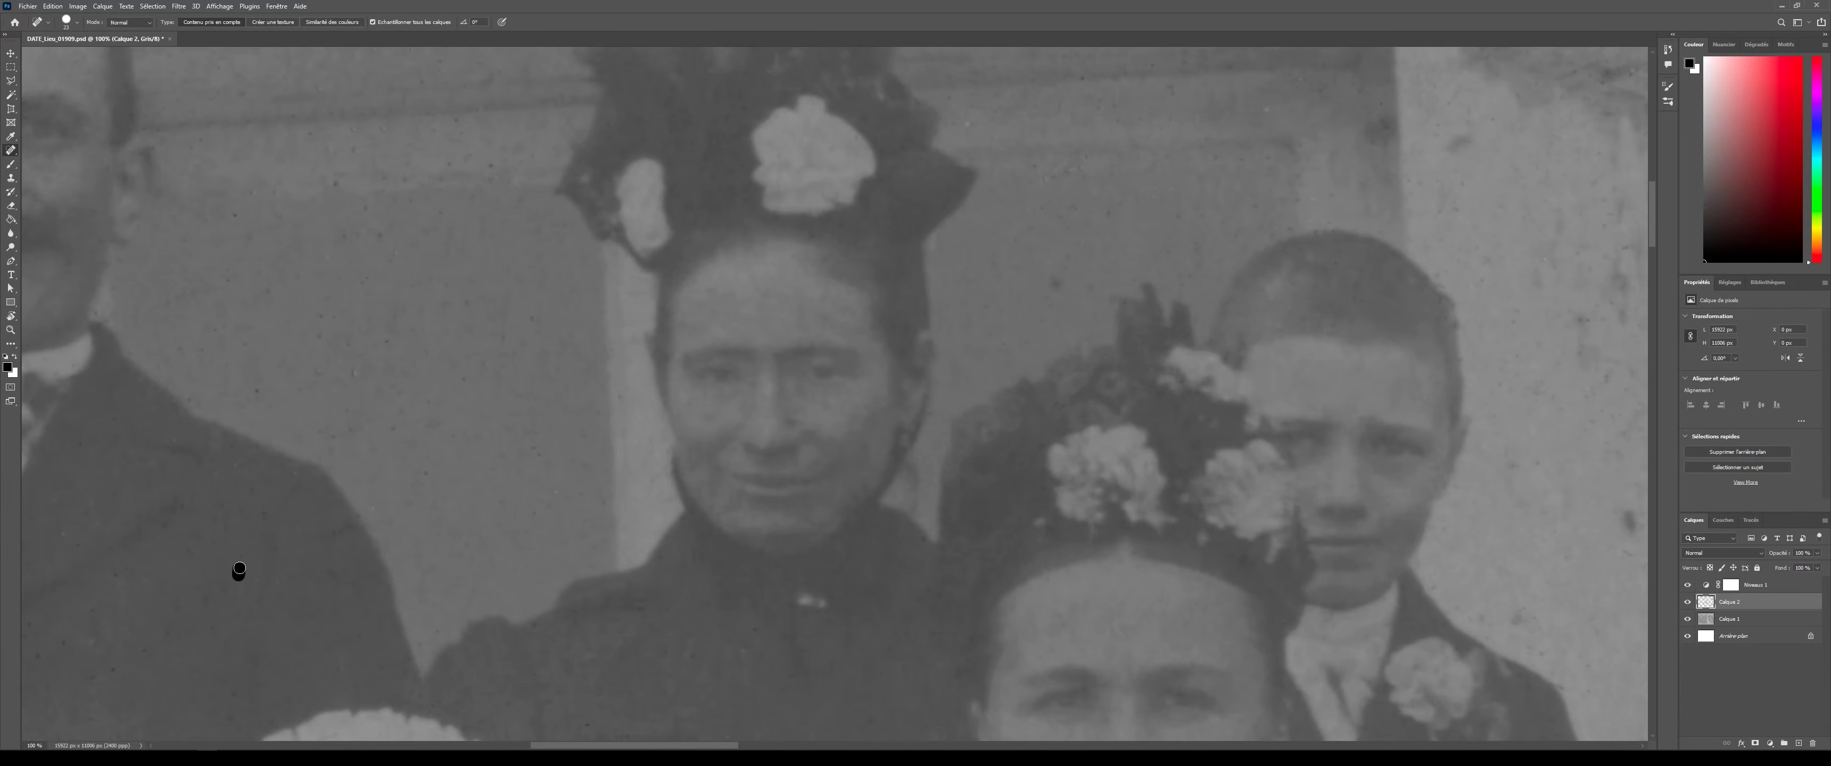
- Heal the remaining specks on the moustached man's dark jacket and the panel above his shoulder
{"action": "left_click", "coordinate": [119, 574]}
{"action": "left_click", "coordinate": [175, 434]}
{"action": "left_click", "coordinate": [336, 434]}
{"action": "left_click", "coordinate": [459, 122]}
- Heal the specks on the dark clothing and white flowers between the bonneted old woman and the seated woman
{"action": "scroll", "coordinate": [85, 402], "scroll_direction": "down", "scroll_amount": 8}
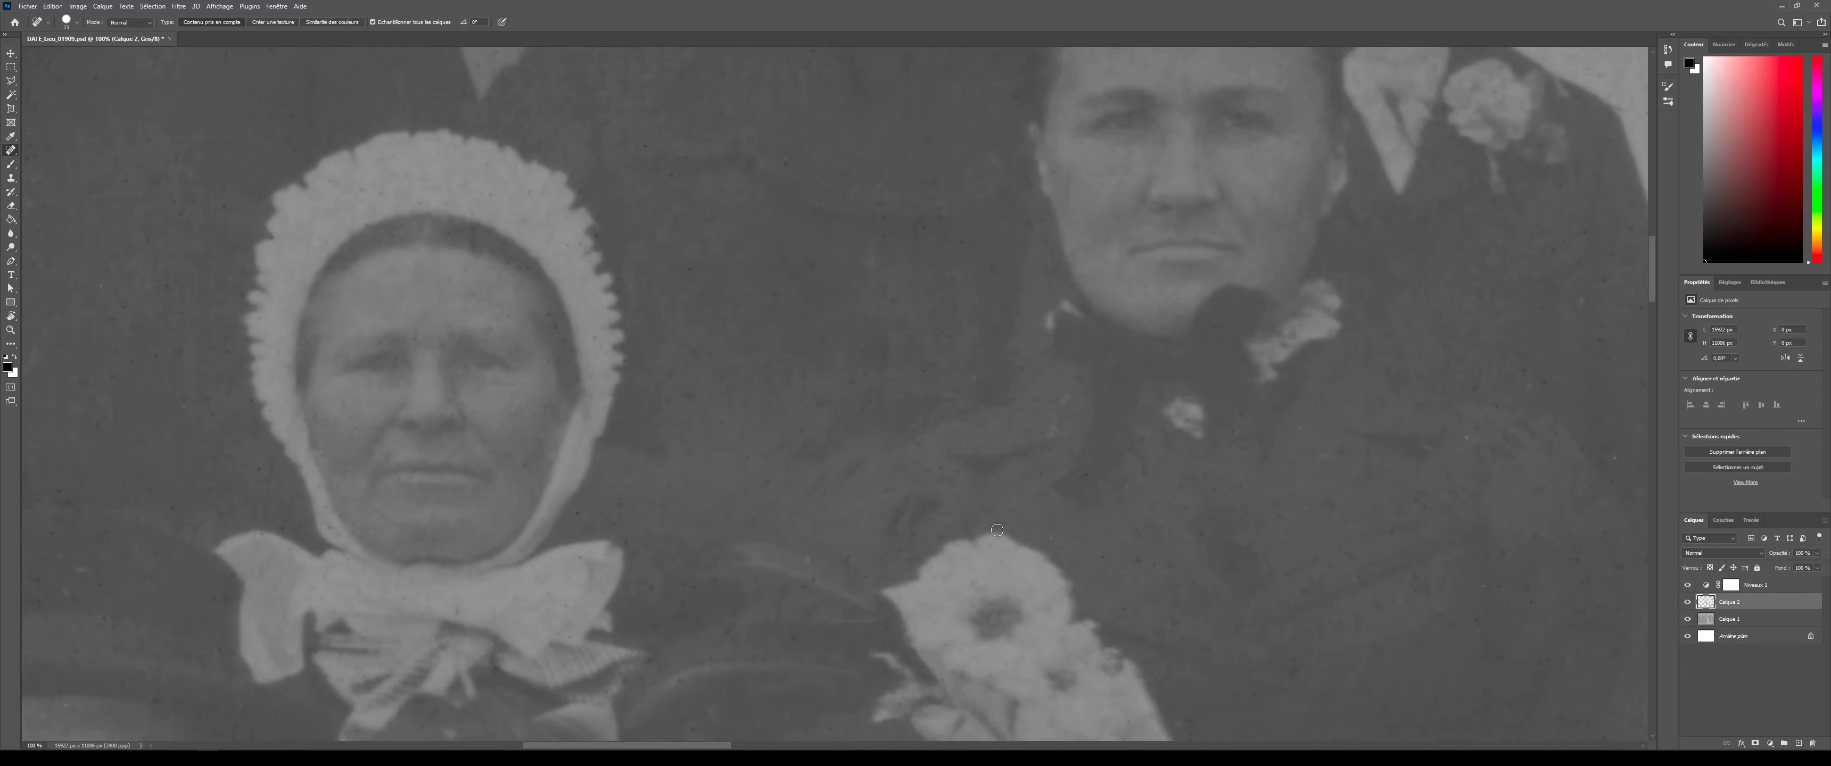
{"action": "left_click", "coordinate": [938, 465]}
{"action": "left_click", "coordinate": [951, 652]}
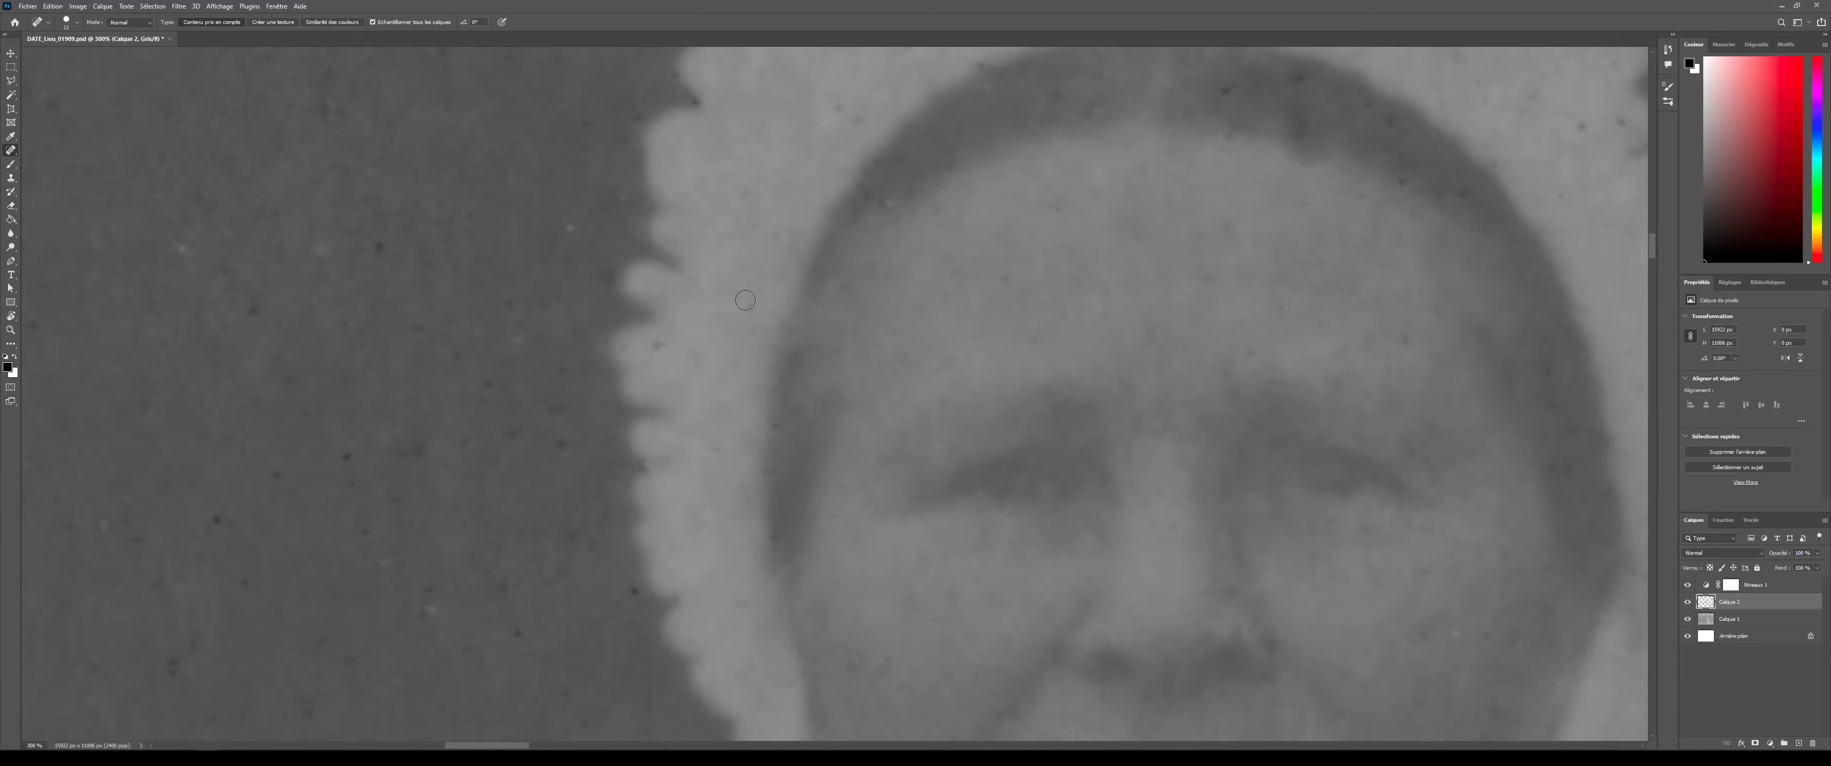
- Heal the specks on the old woman's frilled bonnet, forehead, eyes and cheeks
{"action": "left_click", "coordinate": [1390, 336]}
{"action": "left_click_drag", "start_coordinate": [1389, 336], "coordinate": [1295, 541]}
{"action": "left_click", "coordinate": [1129, 293]}
{"action": "left_click", "coordinate": [769, 383]}
{"action": "left_click_drag", "start_coordinate": [1314, 711], "coordinate": [1309, 465]}
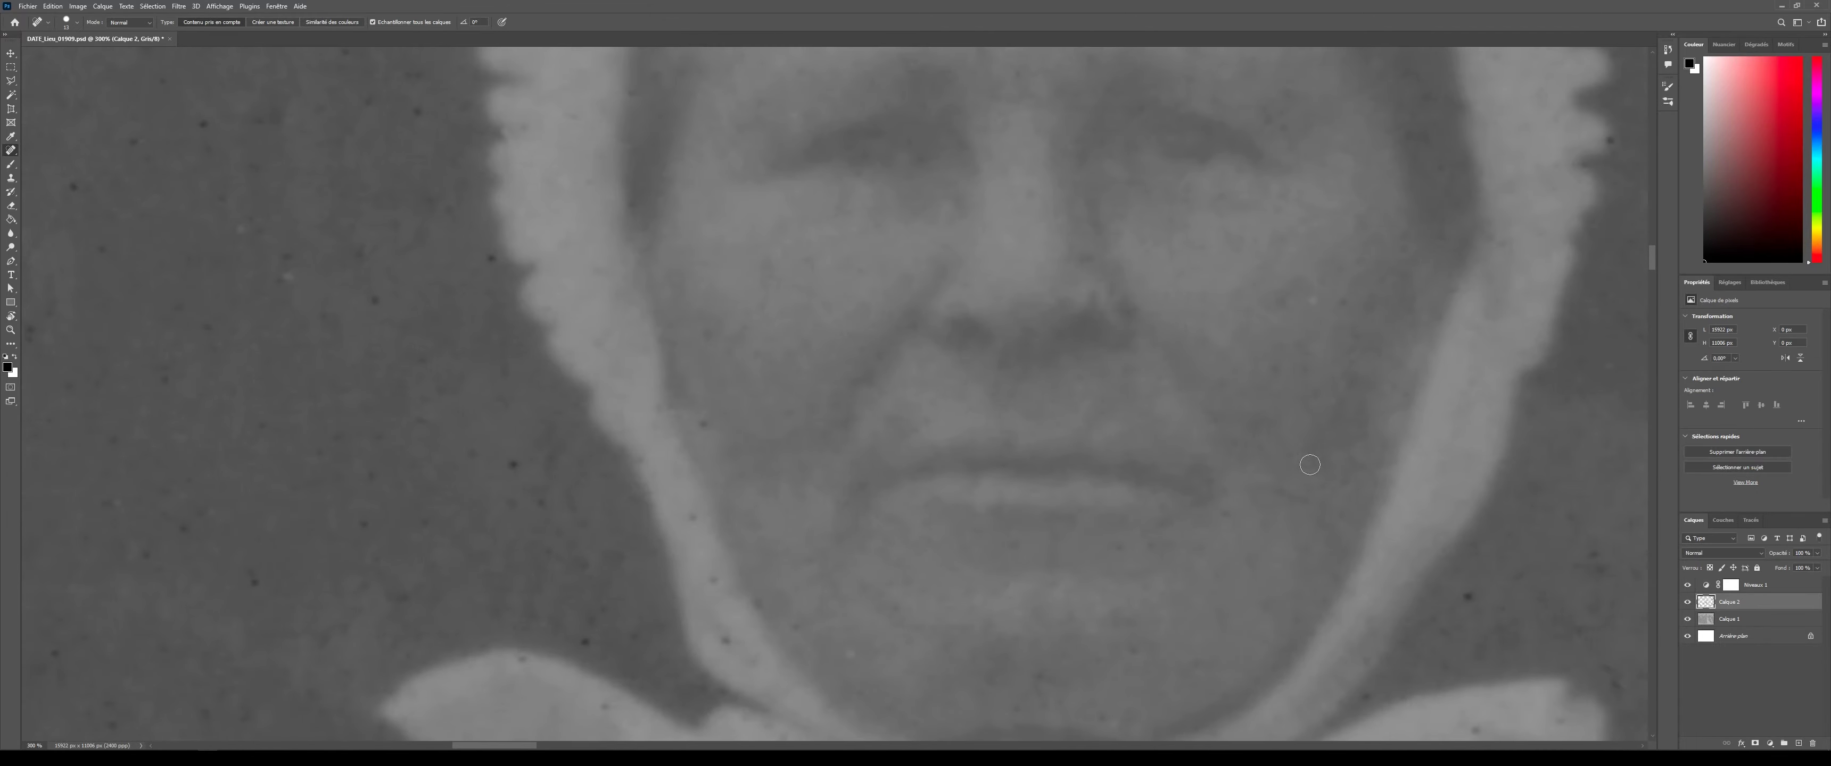
- Heal the specks on the old woman's chin and large white neck bow, and save the document
{"action": "scroll", "coordinate": [1310, 465], "scroll_direction": "down", "scroll_amount": 5}
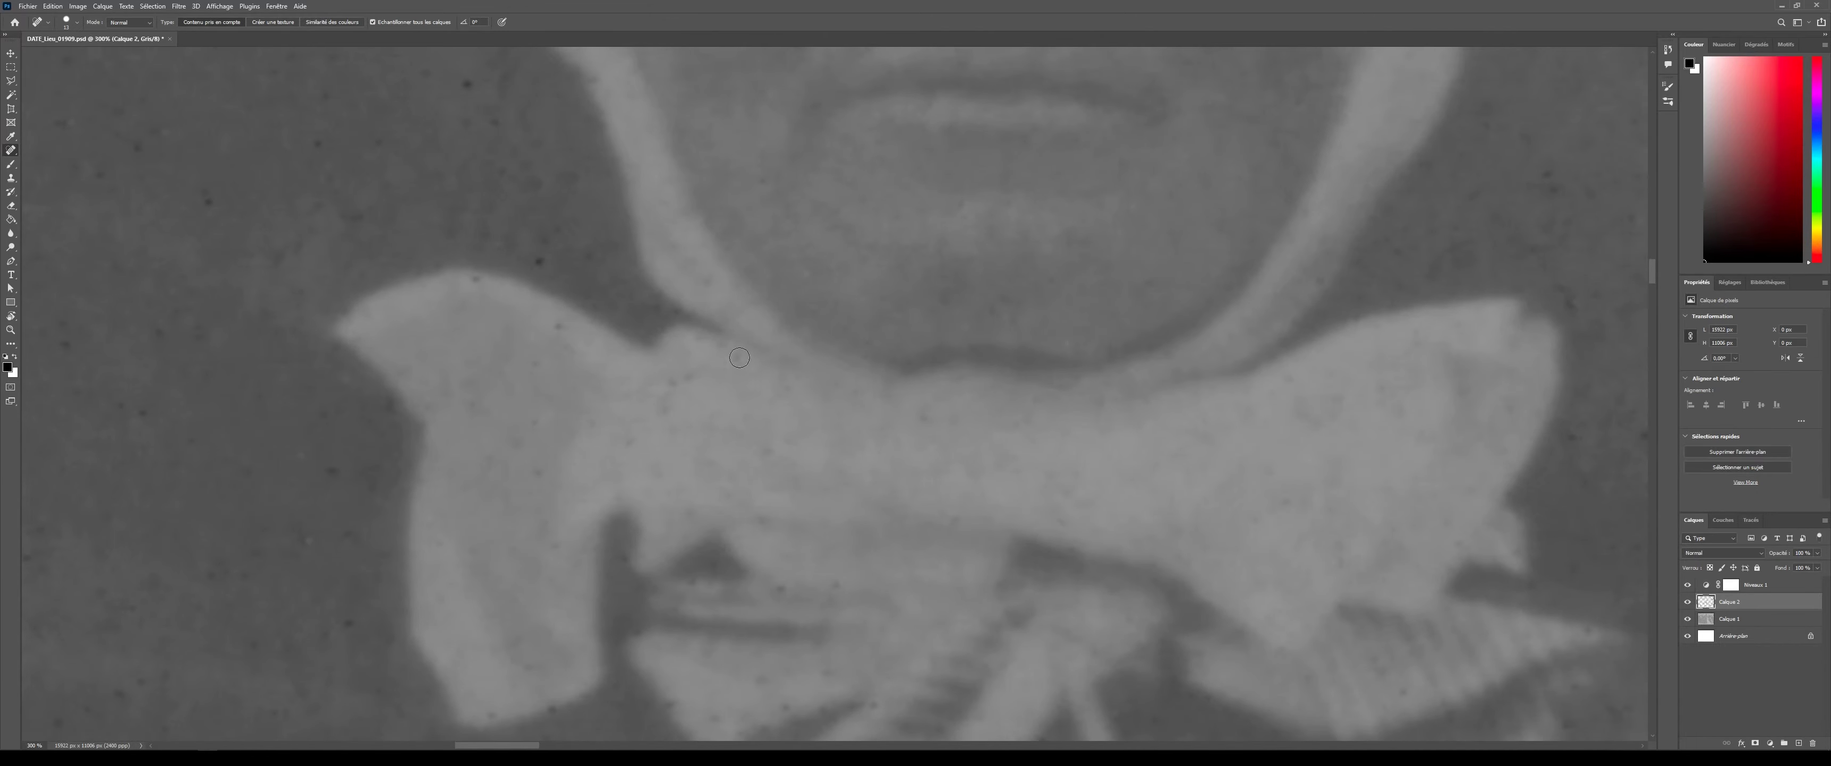
{"action": "scroll", "coordinate": [749, 463], "scroll_direction": "down", "scroll_amount": 4}
{"action": "key", "text": "ctrl+1"}
{"action": "key", "text": "ctrl+s"}
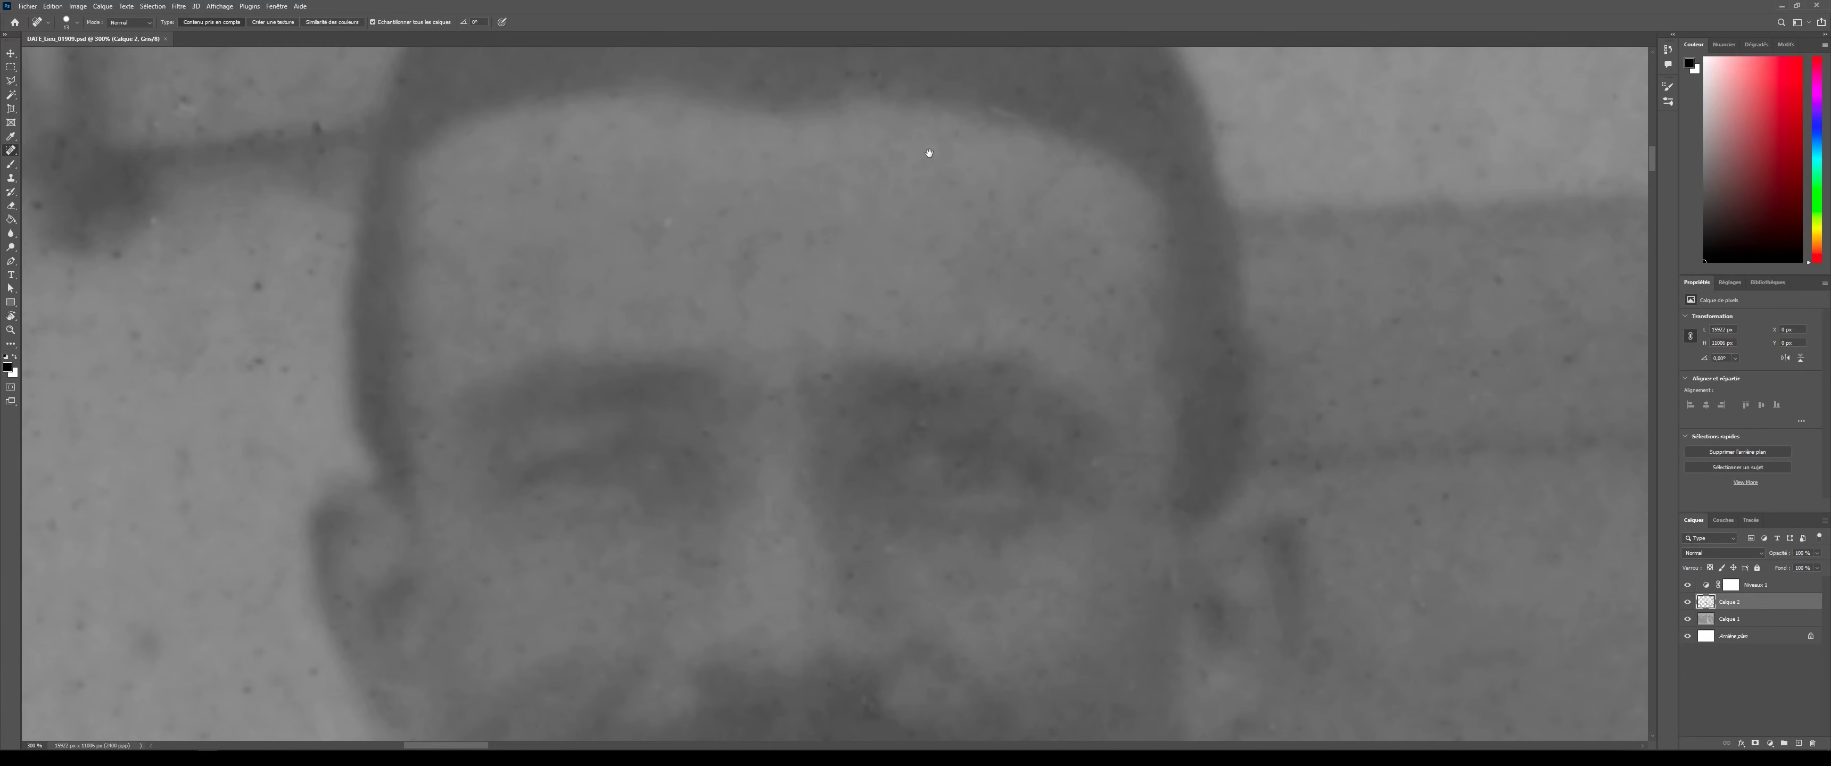
- Heal the specks on the forehead, eyes, ear and cheeks of the moustached man under the shop sign
{"action": "left_click", "coordinate": [824, 377]}
{"action": "left_click", "coordinate": [341, 600]}
{"action": "left_click_drag", "start_coordinate": [870, 558], "coordinate": [829, 260]}
{"action": "left_click", "coordinate": [1106, 508]}
{"action": "left_click", "coordinate": [822, 401]}
{"action": "left_click", "coordinate": [553, 492]}
- Heal the specks on the moustached man's chin, white collar, bow tie and jacket
{"action": "scroll", "coordinate": [846, 529], "scroll_direction": "down", "scroll_amount": 3}
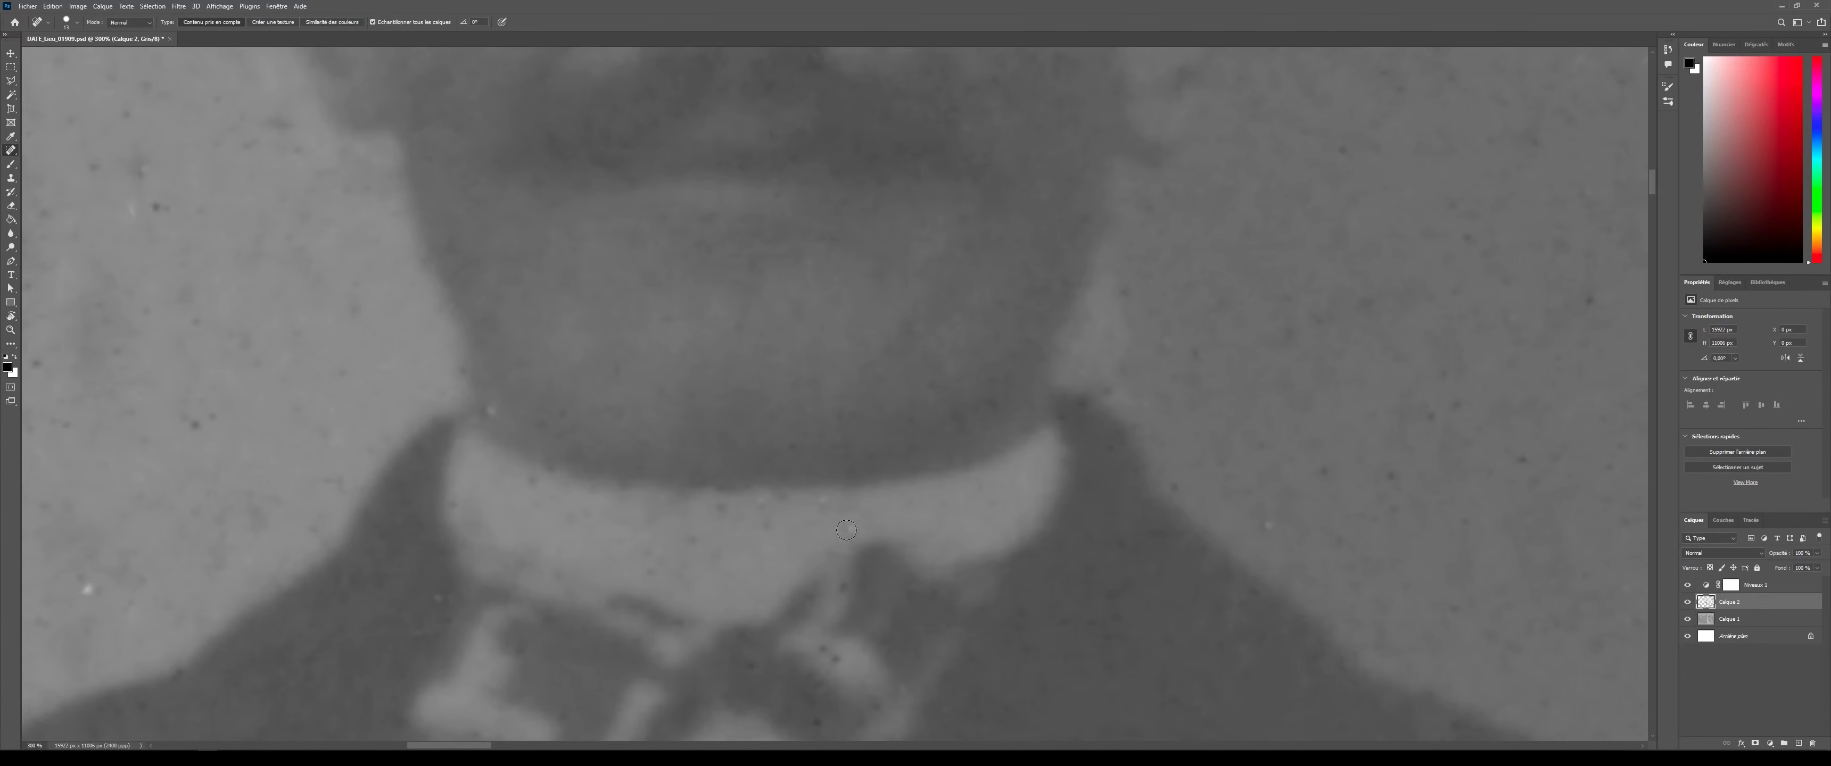
{"action": "scroll", "coordinate": [788, 612], "scroll_direction": "down", "scroll_amount": 4}
{"action": "left_click", "coordinate": [687, 418]}
{"action": "left_click", "coordinate": [357, 546]}
- Heal the remaining specks on the plaster wall between the shop sign and the flowered headdress
{"action": "key", "text": "ctrl+minus"}
{"action": "key", "text": "ctrl+minus"}
{"action": "key", "text": "ctrl+minus"}
{"action": "left_click", "coordinate": [731, 305]}
{"action": "left_click", "coordinate": [847, 317]}
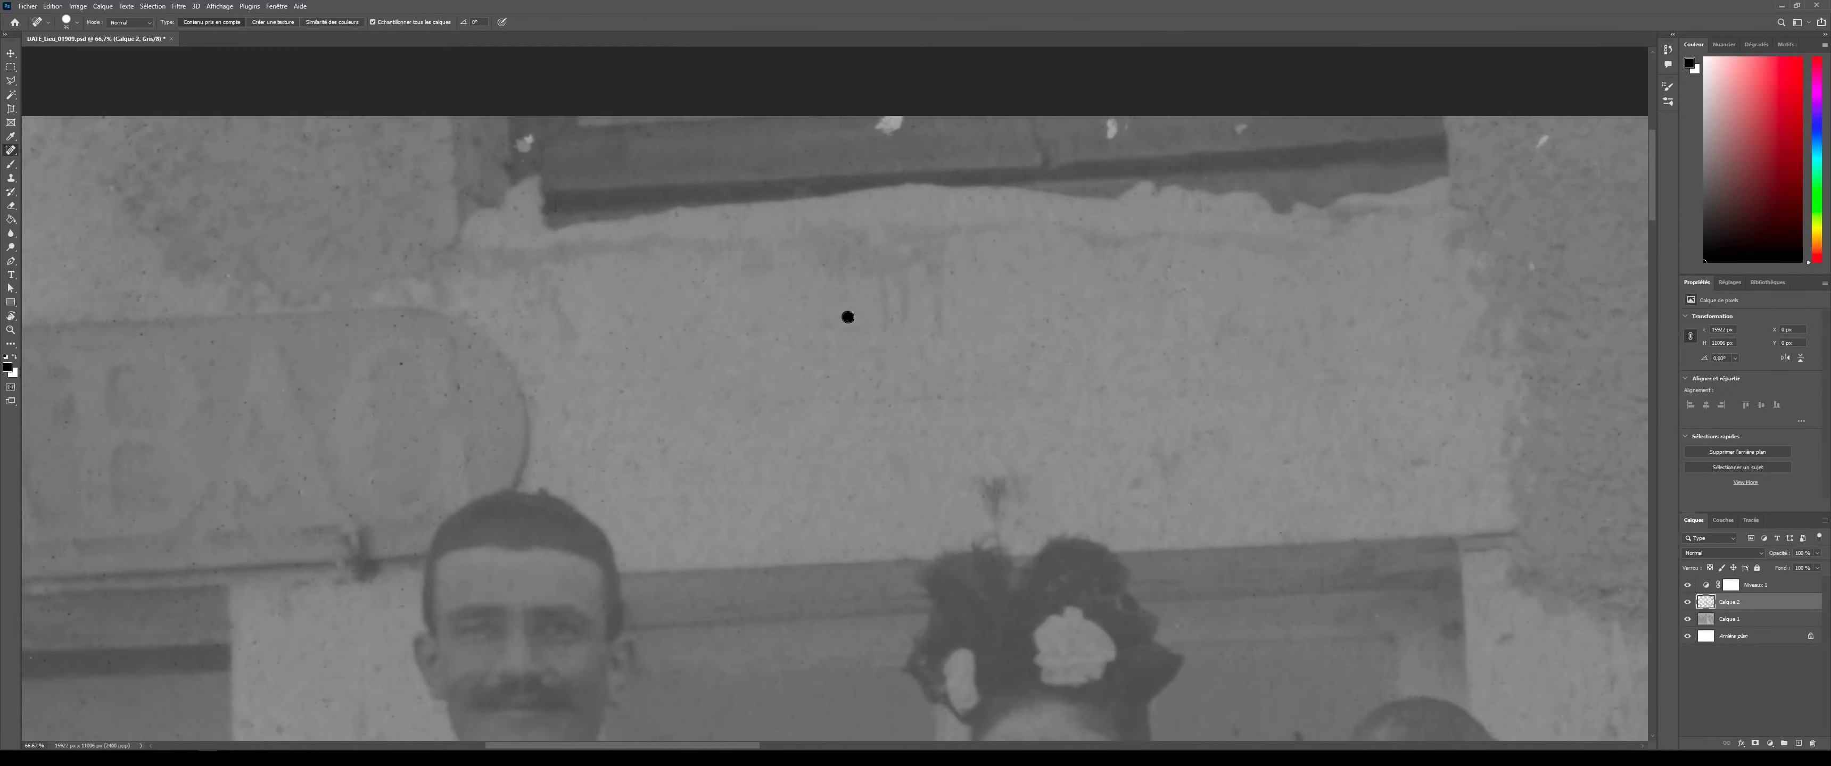
- Heal the dark specks on the TABAC sign and on the wall around it
{"action": "left_click", "coordinate": [485, 316]}
{"action": "left_click", "coordinate": [349, 324]}
{"action": "left_click", "coordinate": [250, 558]}
{"action": "scroll", "coordinate": [167, 326], "scroll_direction": "left", "scroll_amount": 3}
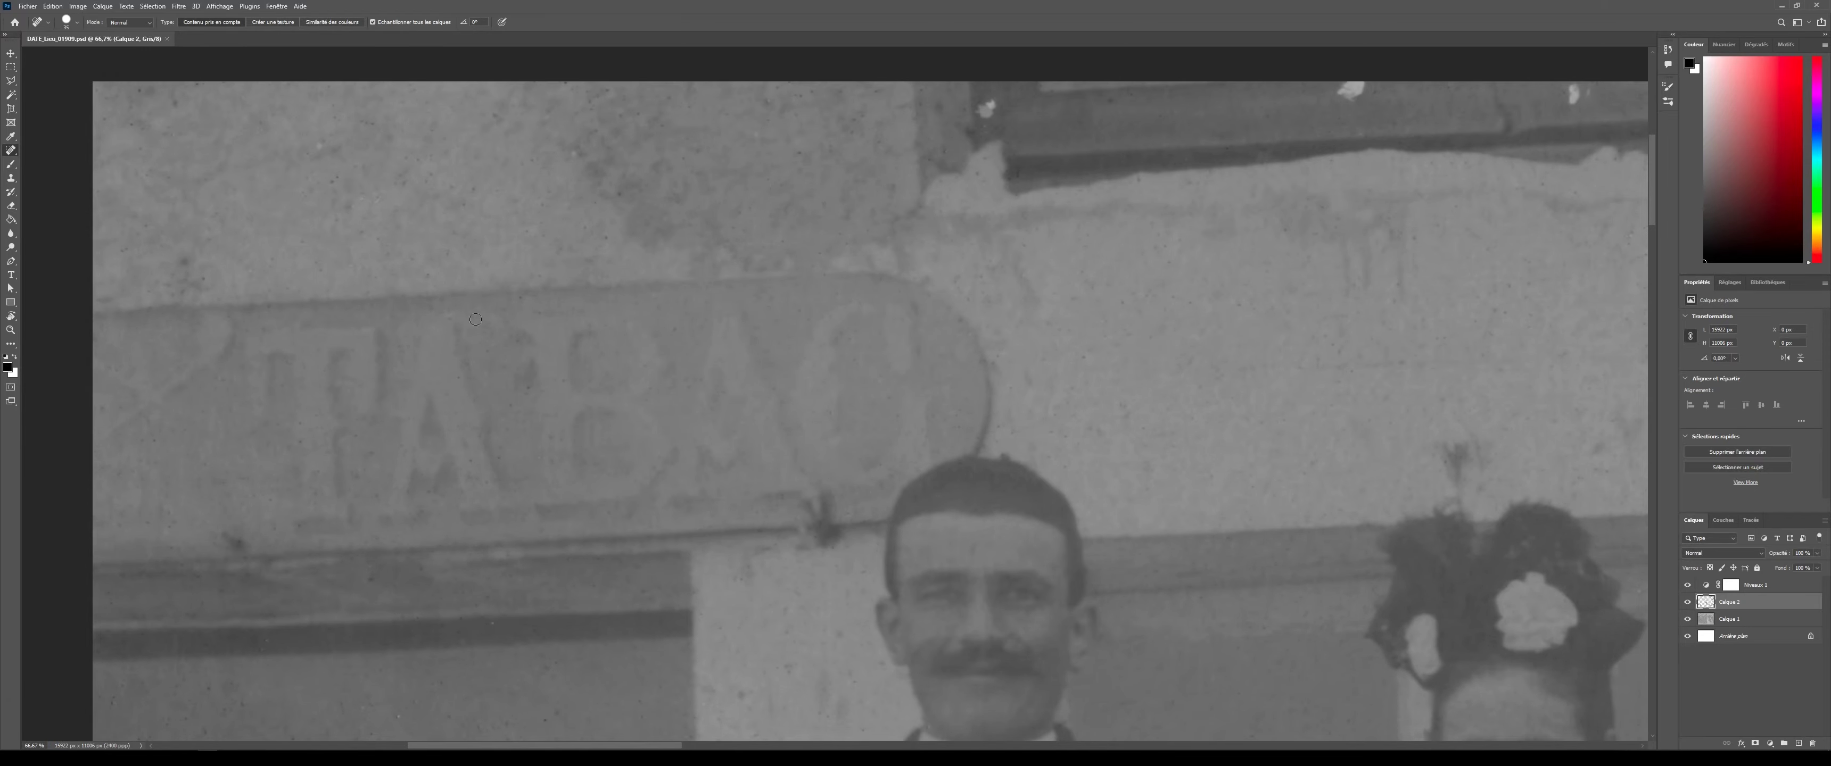
{"action": "left_click", "coordinate": [450, 246]}
- Heal the specks on the dark panel below the TABAC sign and on the figures beneath it
{"action": "scroll", "coordinate": [760, 507], "scroll_direction": "down", "scroll_amount": 3}
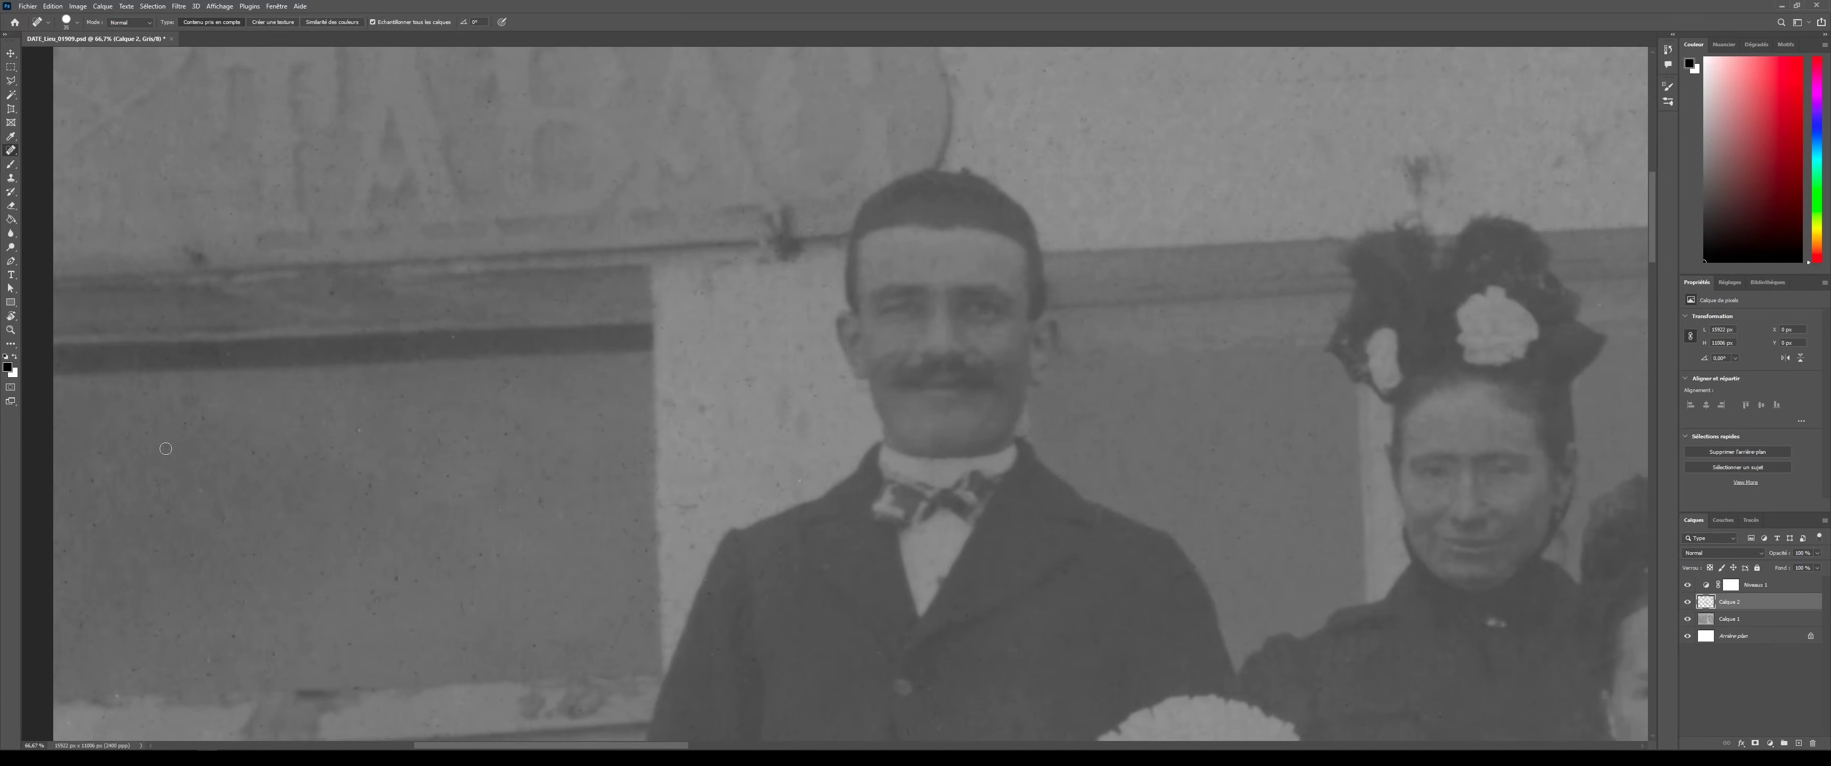
{"action": "scroll", "coordinate": [465, 608], "scroll_direction": "down", "scroll_amount": 5}
{"action": "left_click", "coordinate": [955, 471]}
- Heal the specks on the hat, face and drooping moustache of the man beside the bonneted woman
{"action": "scroll", "coordinate": [996, 690], "scroll_direction": "up", "scroll_amount": 3}
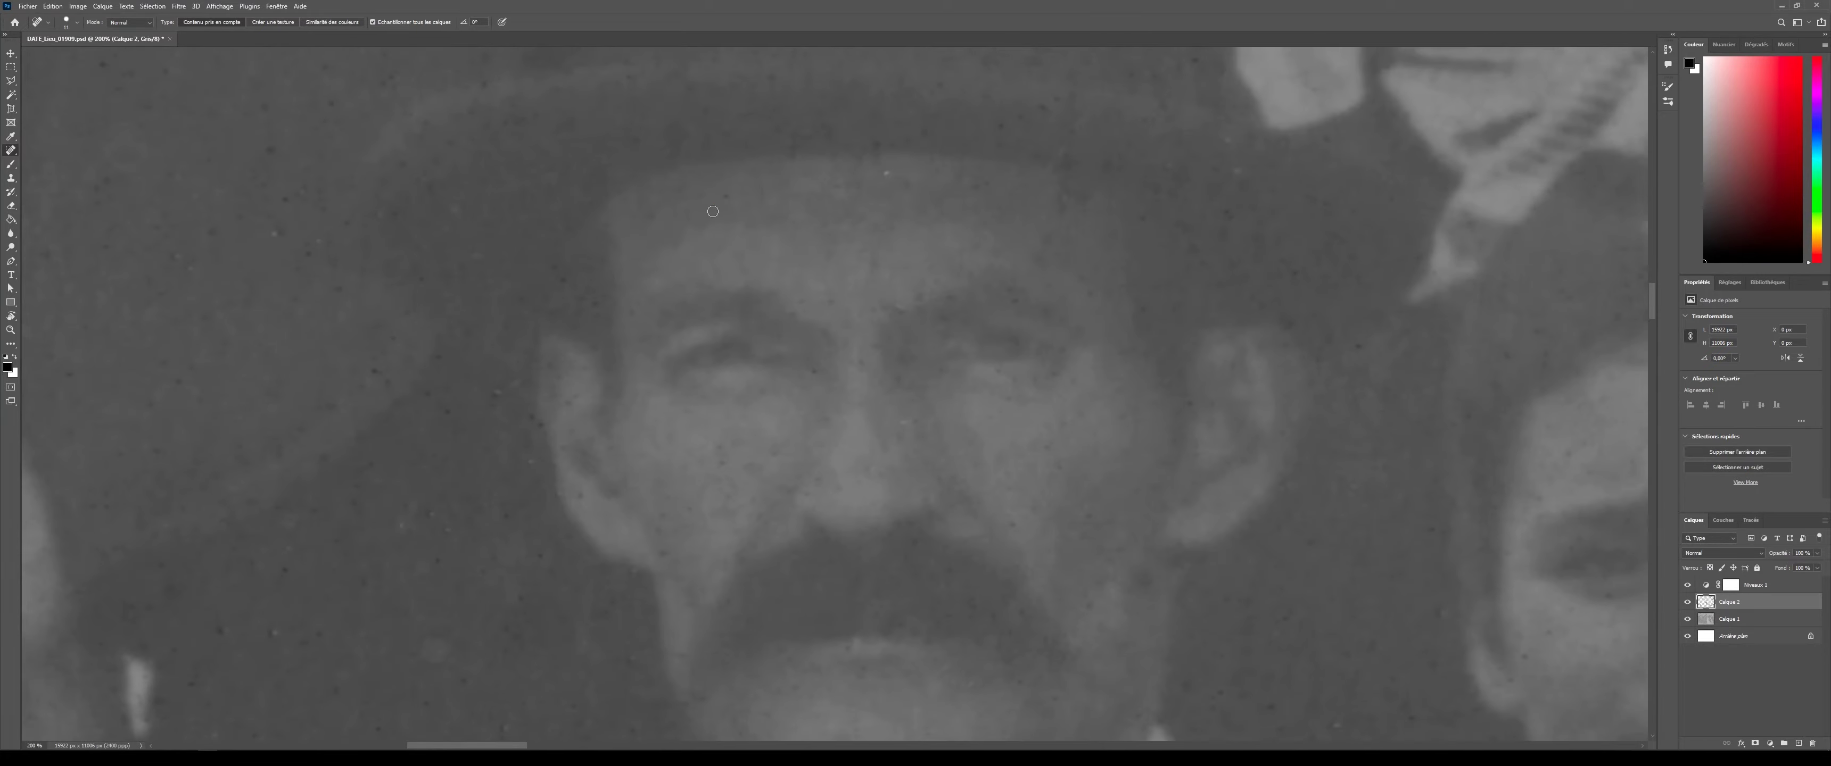
{"action": "left_click", "coordinate": [704, 522]}
{"action": "scroll", "coordinate": [684, 417], "scroll_direction": "down", "scroll_amount": 3}
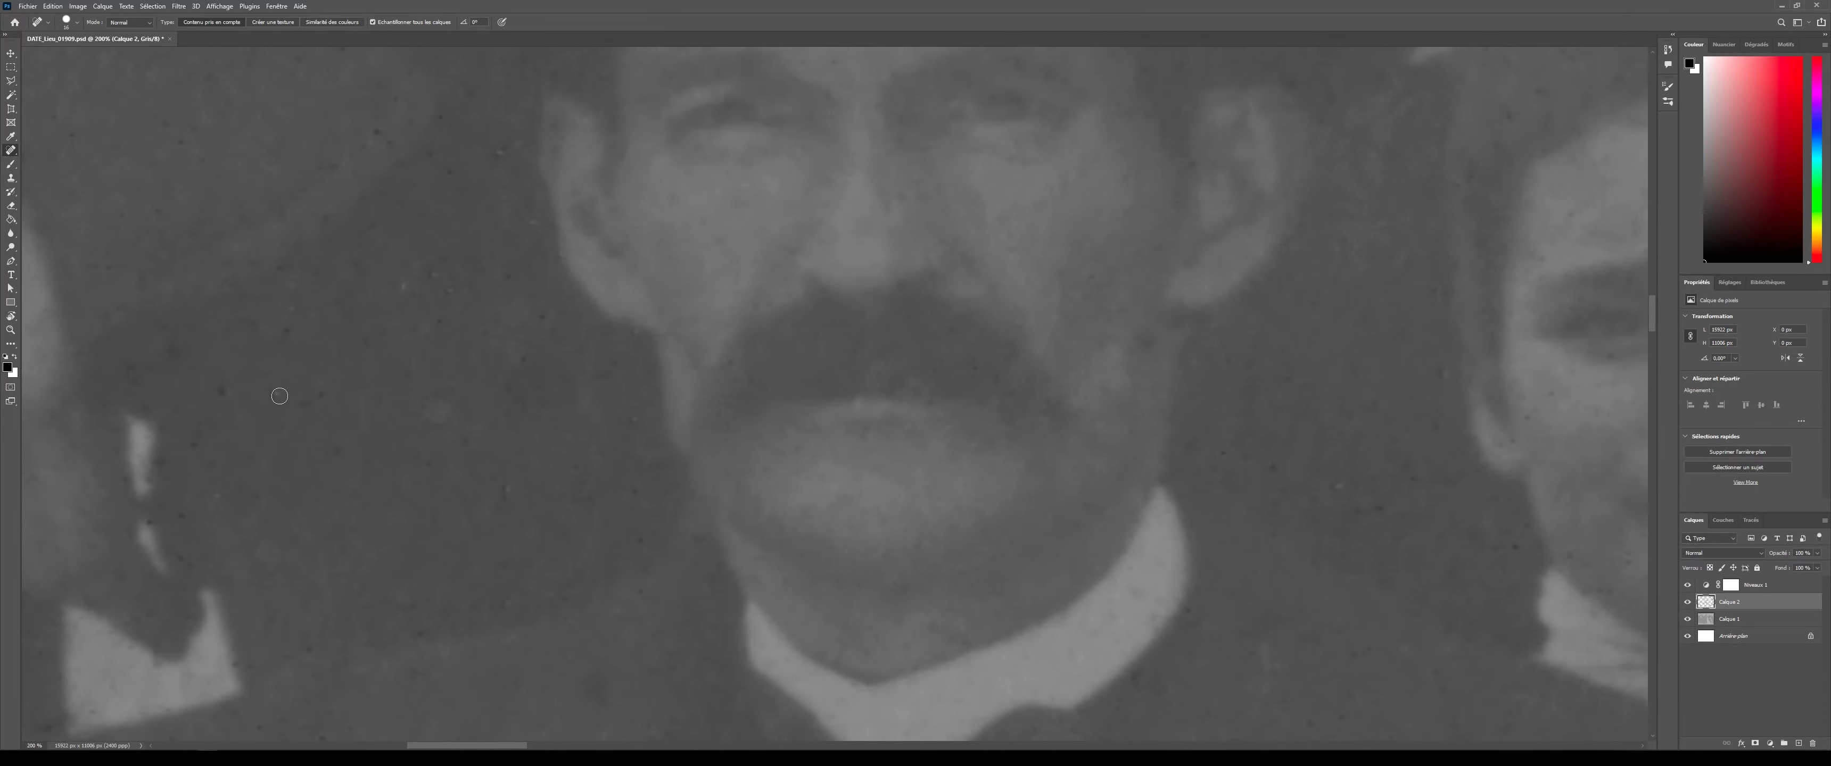
- Heal the specks on the round hat brim, forehead, eyes and cheeks of the neighbouring moustached man
{"action": "mouse_move", "coordinate": [279, 396]}
{"action": "left_mouse_down"}
{"action": "mouse_move", "coordinate": [883, 382]}
{"action": "mouse_move", "coordinate": [977, 420]}
{"action": "left_mouse_up"}
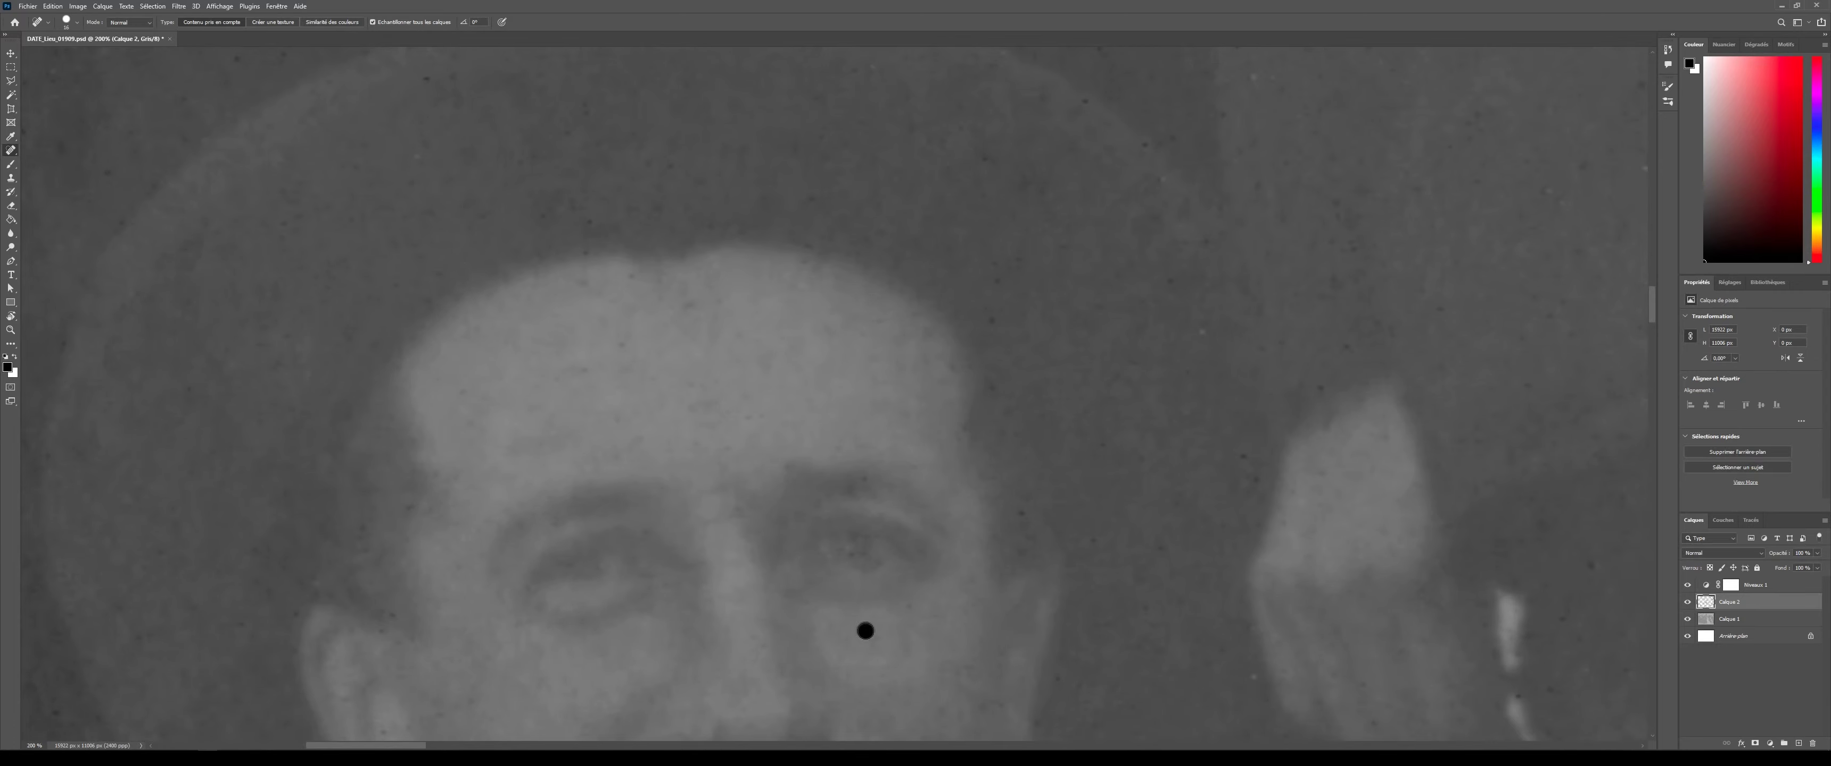
{"action": "left_click", "coordinate": [1347, 244]}
{"action": "left_click_drag", "start_coordinate": [819, 552], "coordinate": [904, 231]}
{"action": "left_click", "coordinate": [252, 467]}
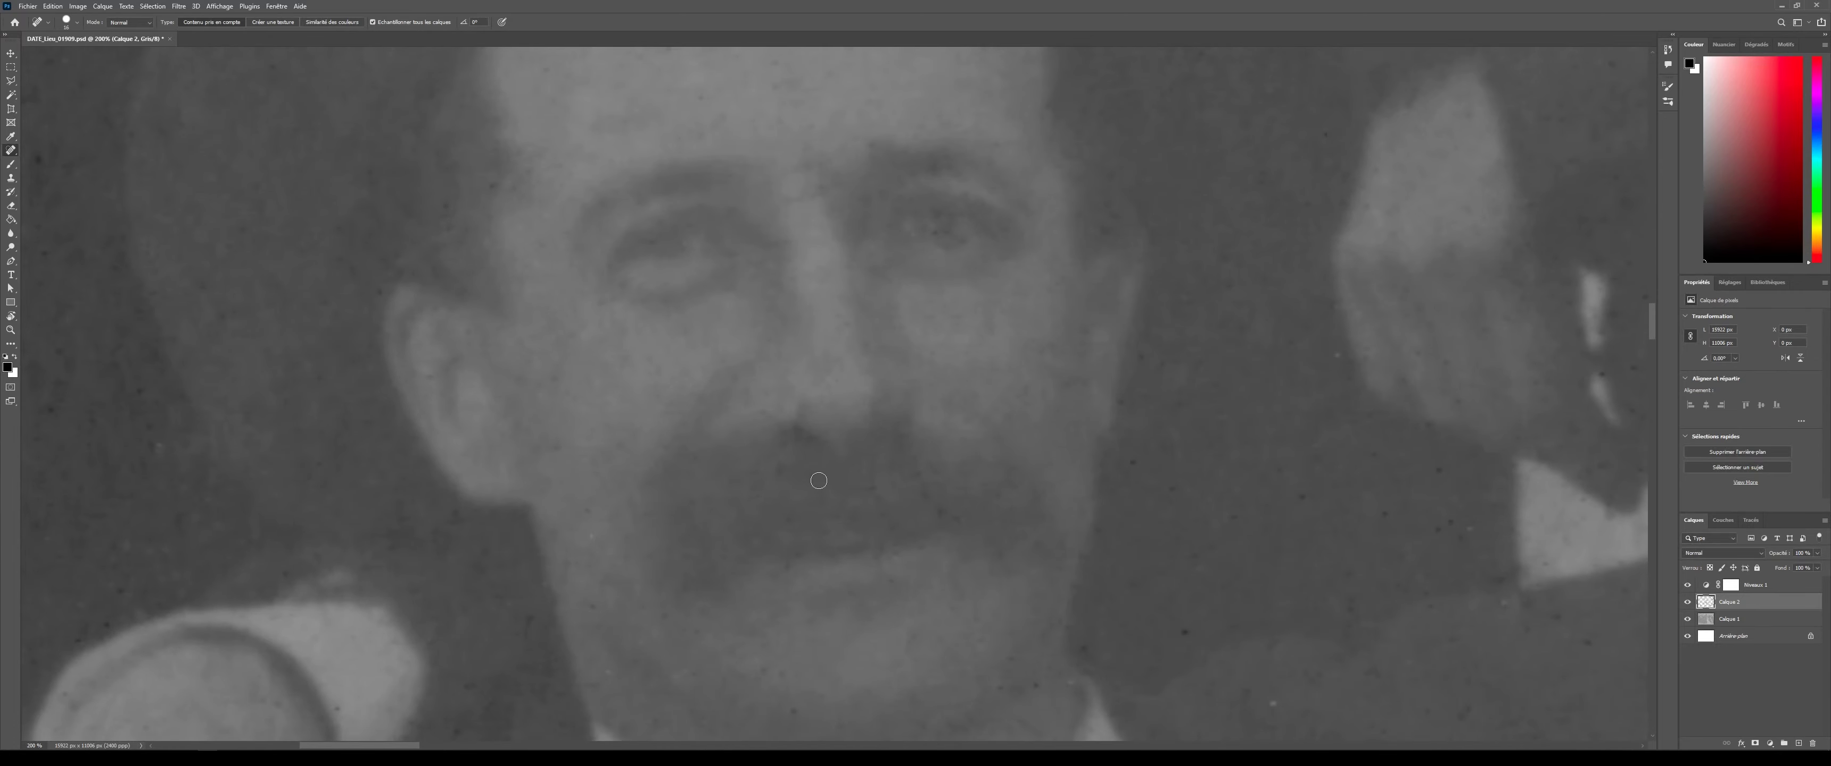
- Heal the specks on the moustached man's cheek and chin, along his collar and on his raised hand
{"action": "left_click", "coordinate": [1066, 586]}
{"action": "scroll", "coordinate": [1328, 298], "scroll_direction": "down", "scroll_amount": 5}
{"action": "left_click", "coordinate": [122, 605]}
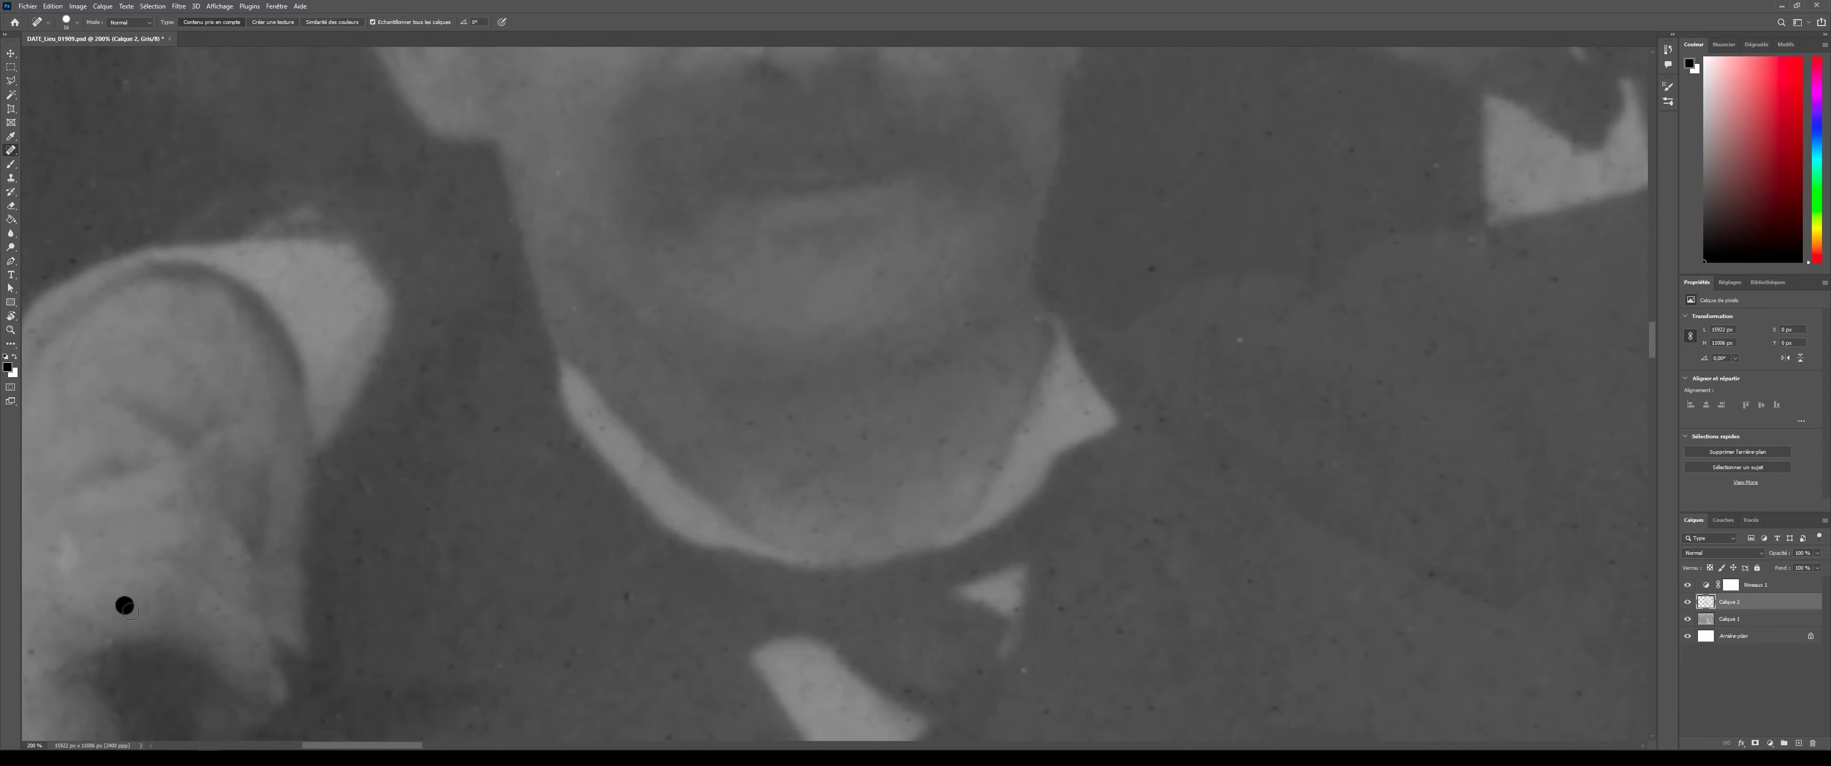
{"action": "scroll", "coordinate": [295, 251], "scroll_direction": "left", "scroll_amount": 3}
{"action": "left_click", "coordinate": [266, 641]}
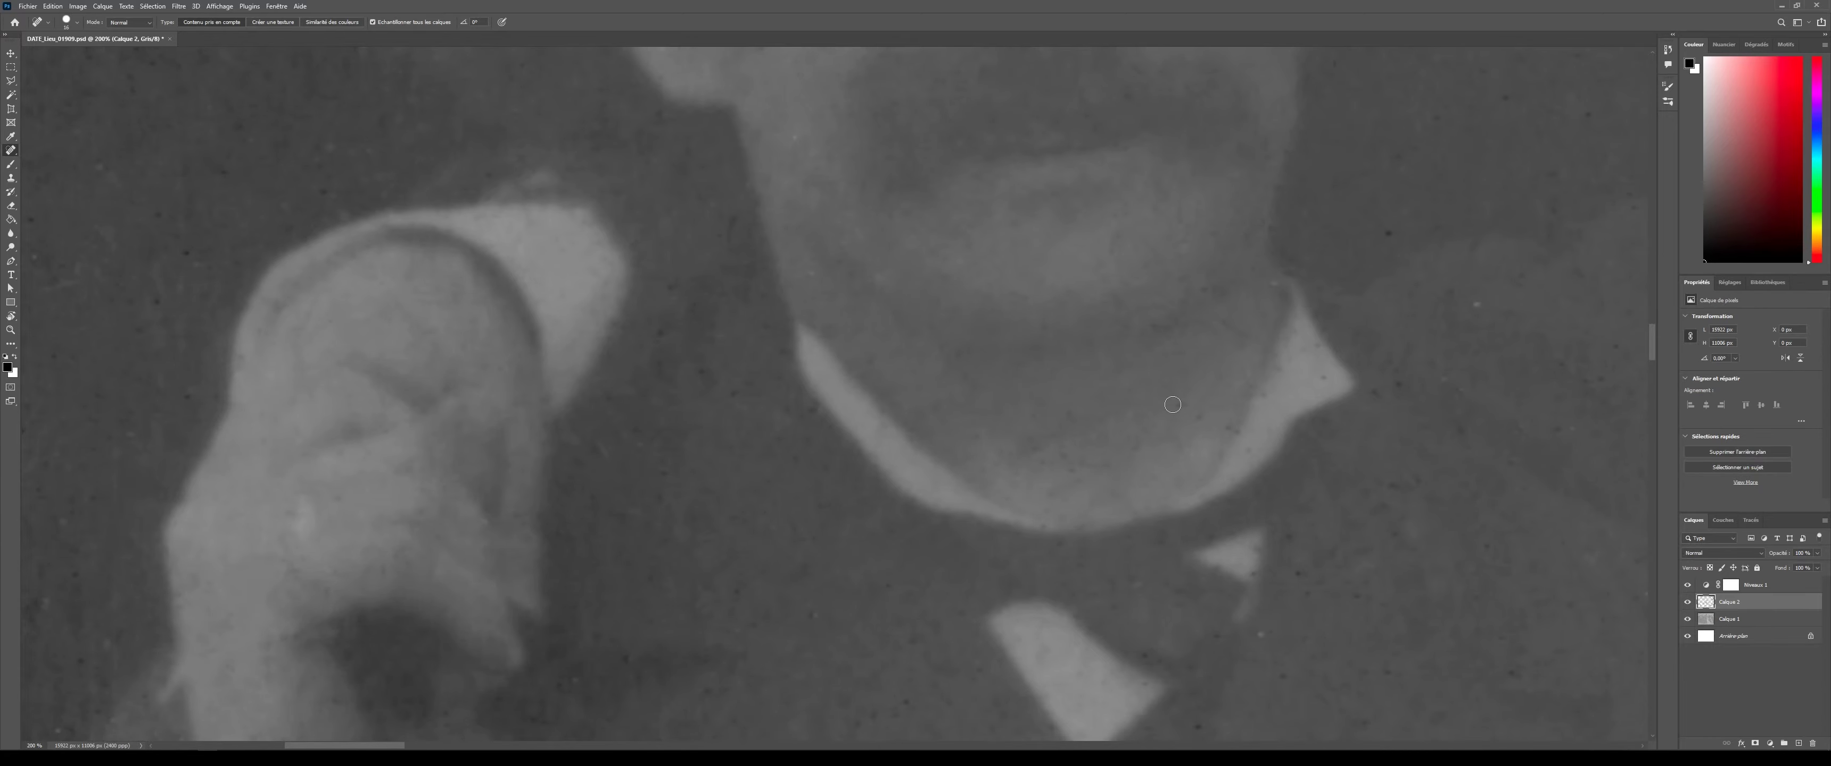
{"action": "left_click_drag", "start_coordinate": [1232, 322], "coordinate": [1261, 335]}
{"action": "key", "text": "ctrl+minus"}
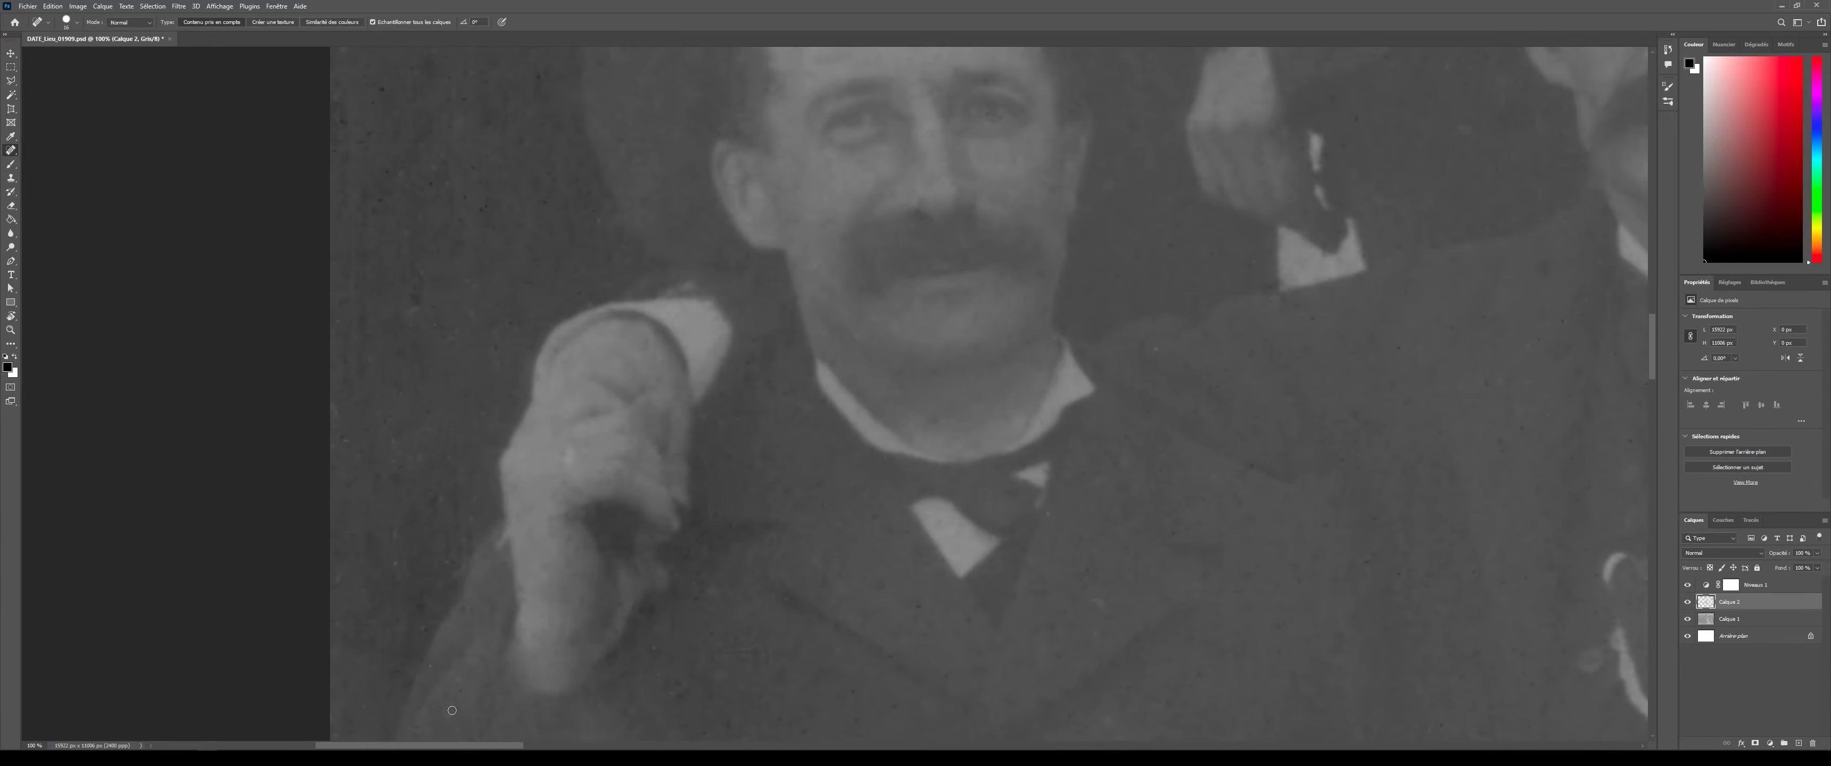
- Heal the specks on the face of the youngster with the white collar and on the dark background beside it
{"action": "key", "text": "ctrl+plus"}
{"action": "mouse_move", "coordinate": [1350, 107]}
{"action": "left_mouse_down"}
{"action": "mouse_move", "coordinate": [603, 221]}
{"action": "mouse_move", "coordinate": [614, 290]}
{"action": "left_mouse_up"}
{"action": "left_click", "coordinate": [542, 483]}
{"action": "left_click", "coordinate": [514, 364]}
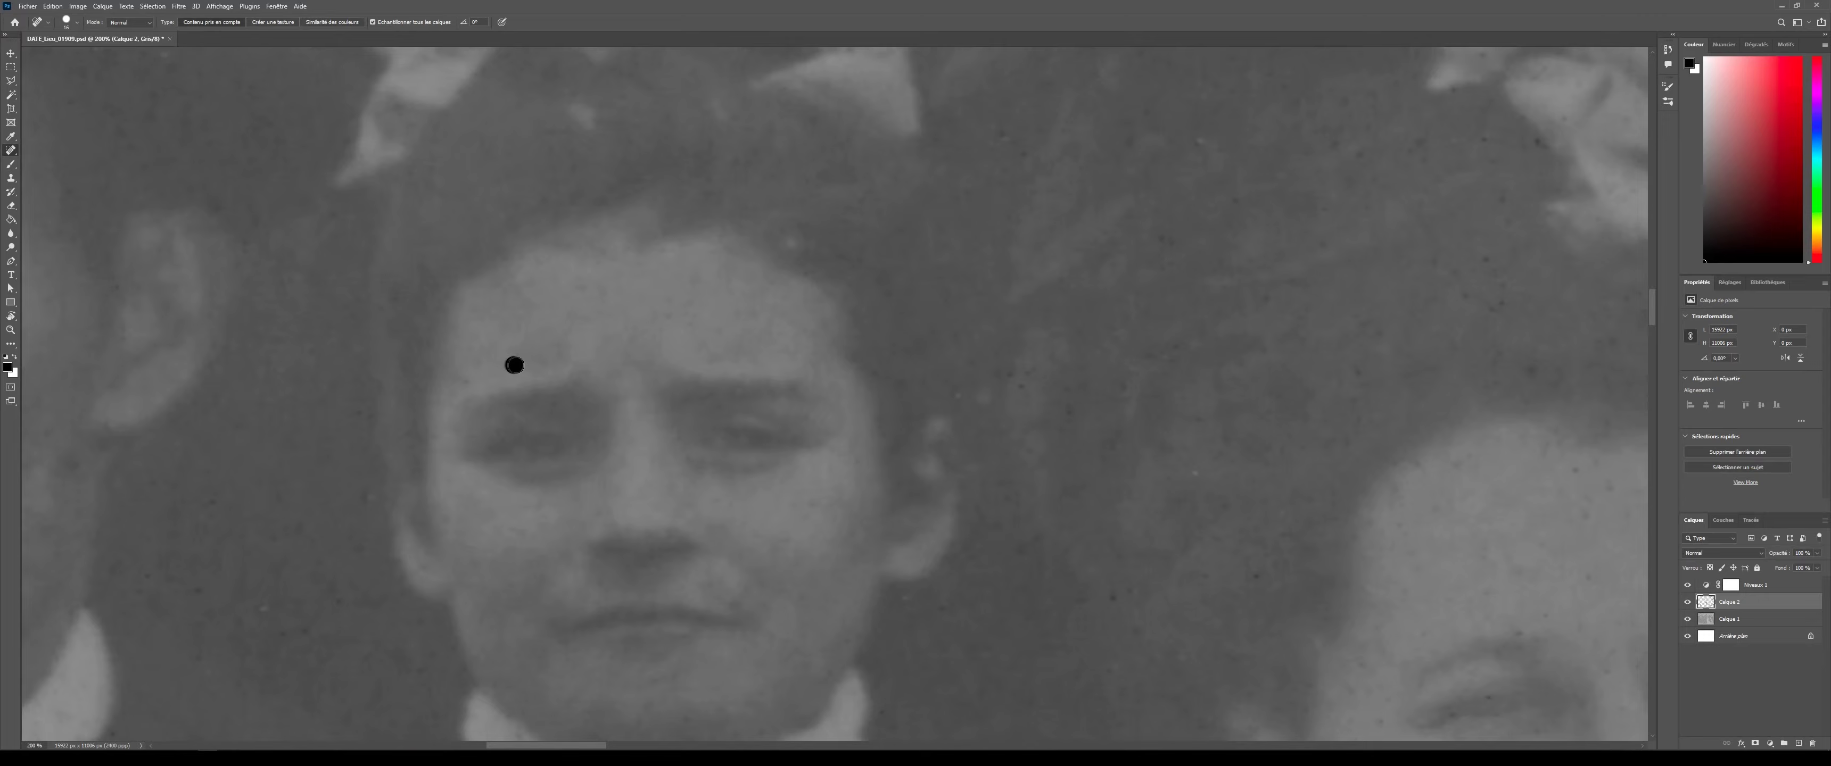
{"action": "left_click", "coordinate": [1019, 388]}
{"action": "left_click_drag", "start_coordinate": [737, 737], "coordinate": [631, 296]}
- Heal the specks on the hair, forehead and face of the woman with the ruffled collar and on the background around her
{"action": "left_click", "coordinate": [1477, 136]}
{"action": "left_click", "coordinate": [1258, 324]}
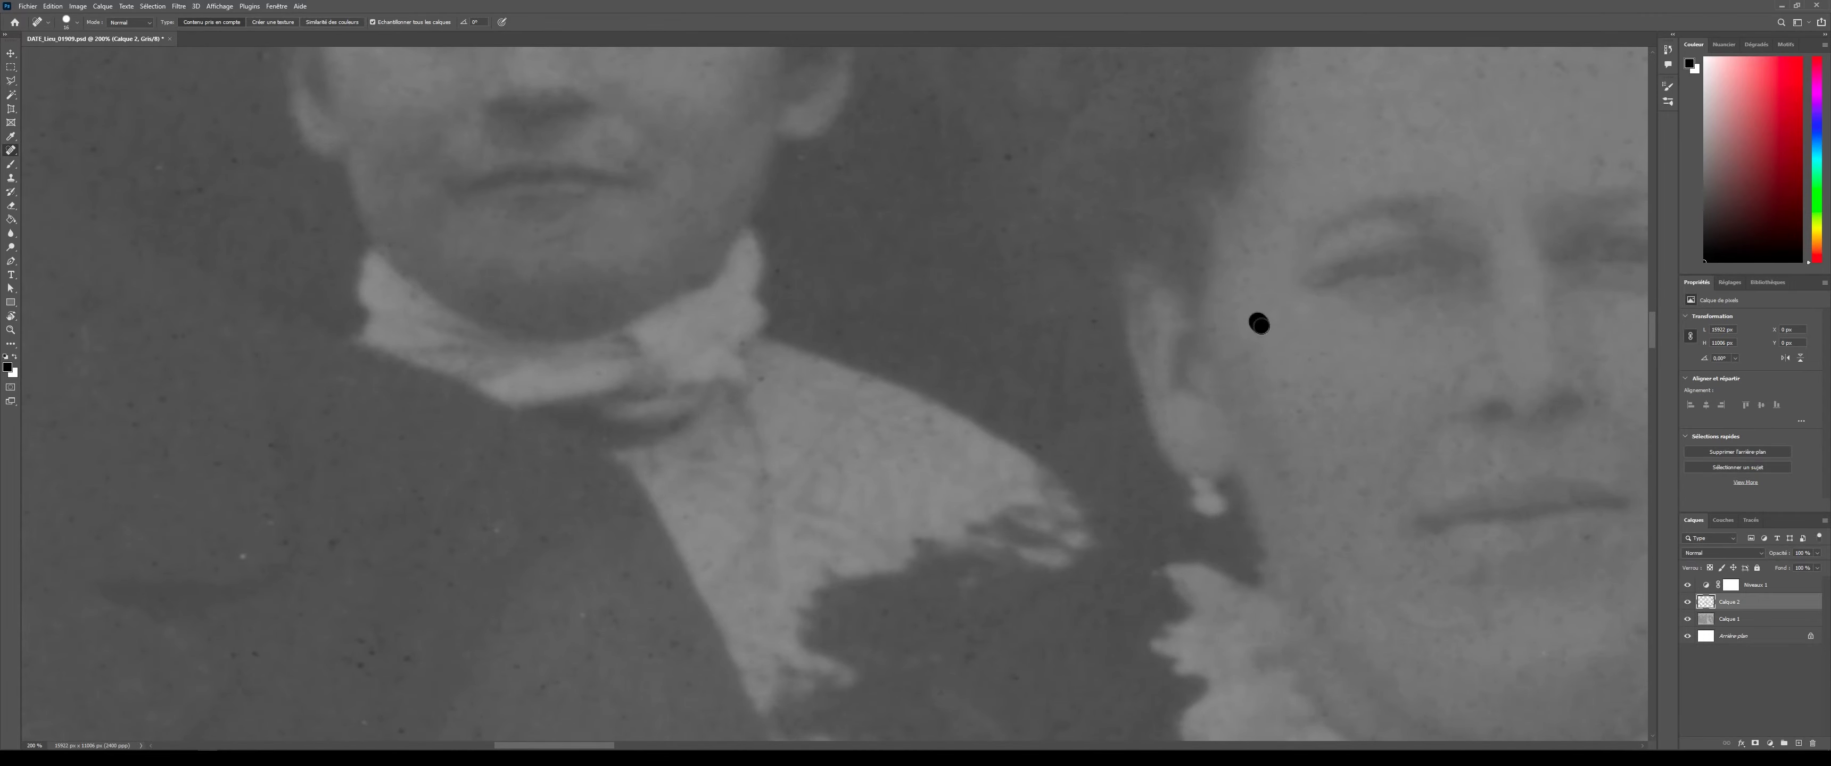
{"action": "left_click", "coordinate": [1263, 196]}
{"action": "left_click_drag", "start_coordinate": [1263, 197], "coordinate": [684, 465]}
{"action": "left_click", "coordinate": [1078, 195]}
{"action": "left_click", "coordinate": [1600, 485]}
{"action": "left_click", "coordinate": [1337, 579]}
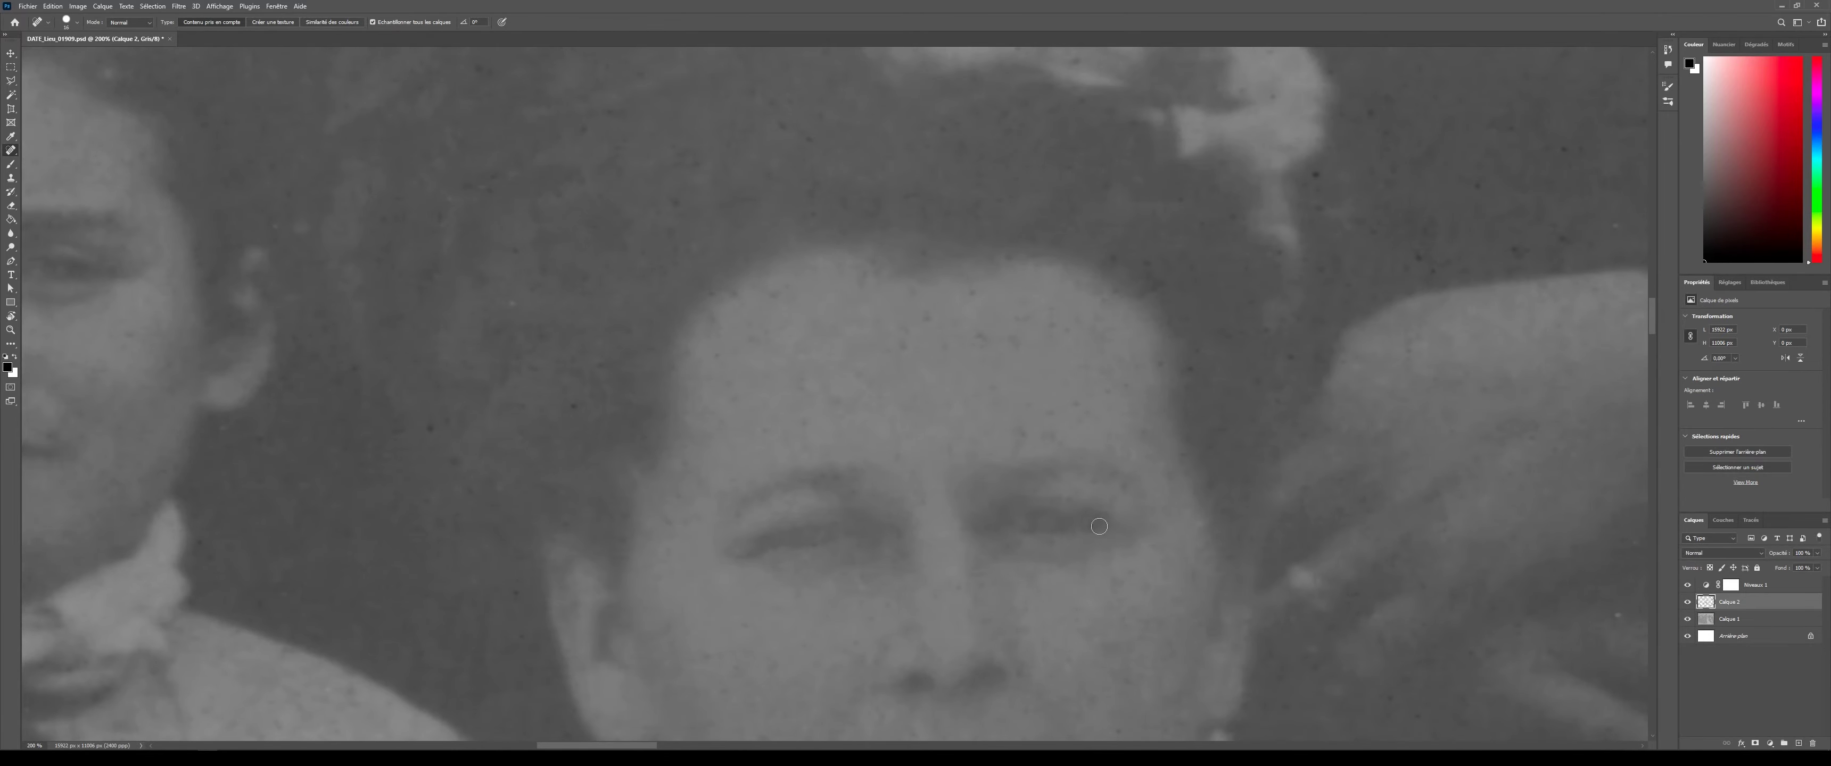
{"action": "left_click", "coordinate": [800, 445]}
{"action": "left_click", "coordinate": [582, 389]}
{"action": "scroll", "coordinate": [1000, 383], "scroll_direction": "down", "scroll_amount": 5}
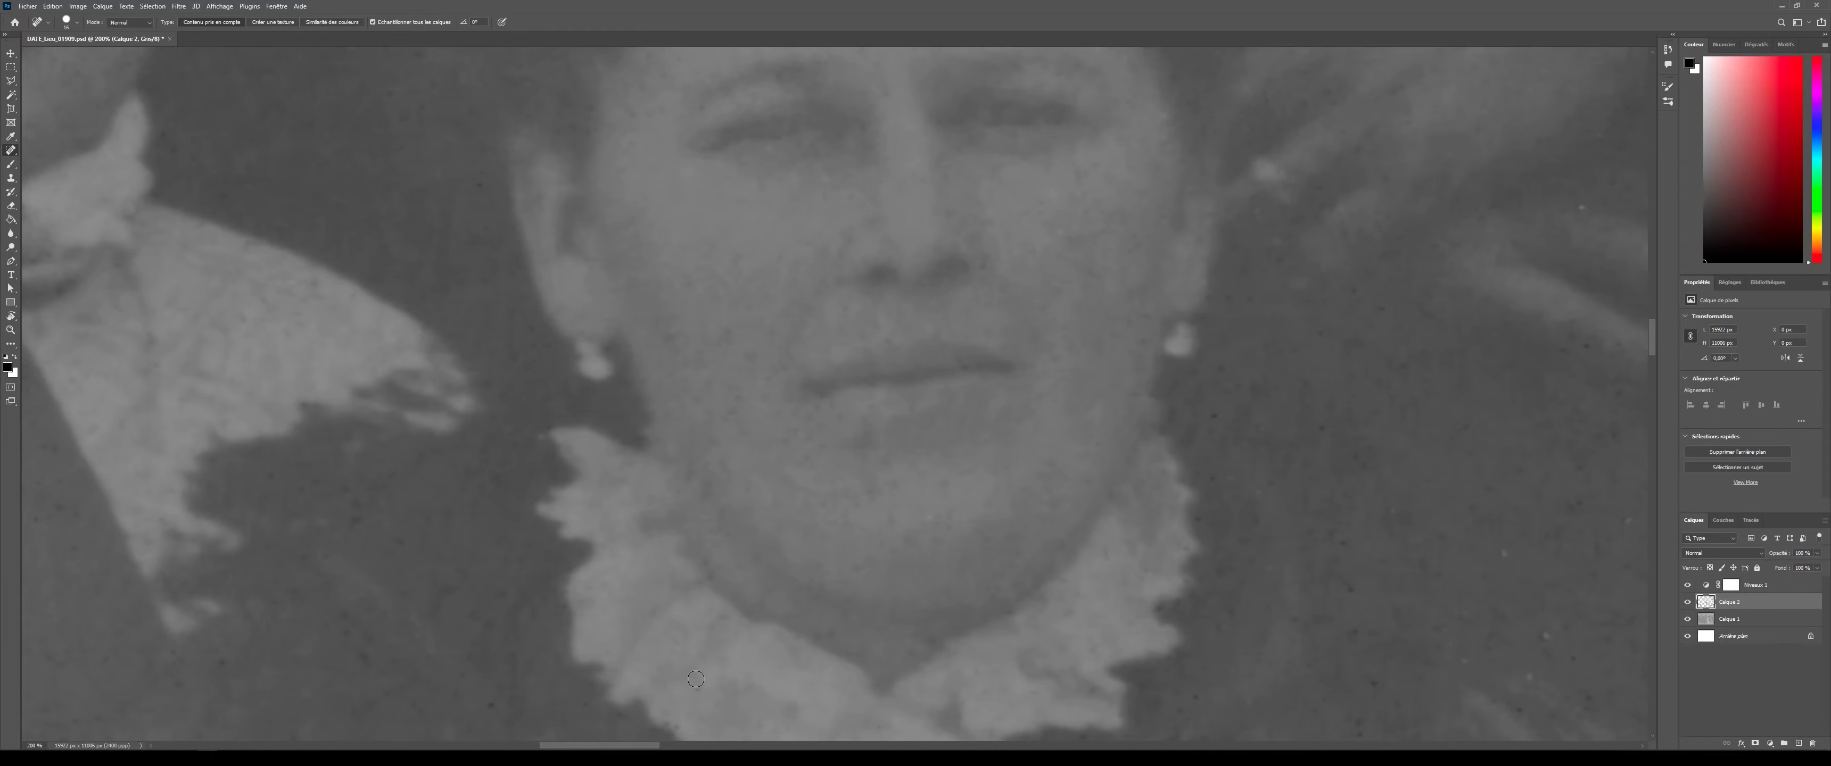
{"action": "scroll", "coordinate": [990, 261], "scroll_direction": "down", "scroll_amount": 2}
- Heal the specks on the dark coats and dress around the standing figures' lowered hands
{"action": "left_click_drag", "start_coordinate": [497, 626], "coordinate": [670, 397]}
{"action": "right_click", "coordinate": [981, 475], "text": "alt"}
{"action": "left_click_drag", "start_coordinate": [994, 476], "coordinate": [1005, 478]}
{"action": "left_click", "coordinate": [918, 639]}
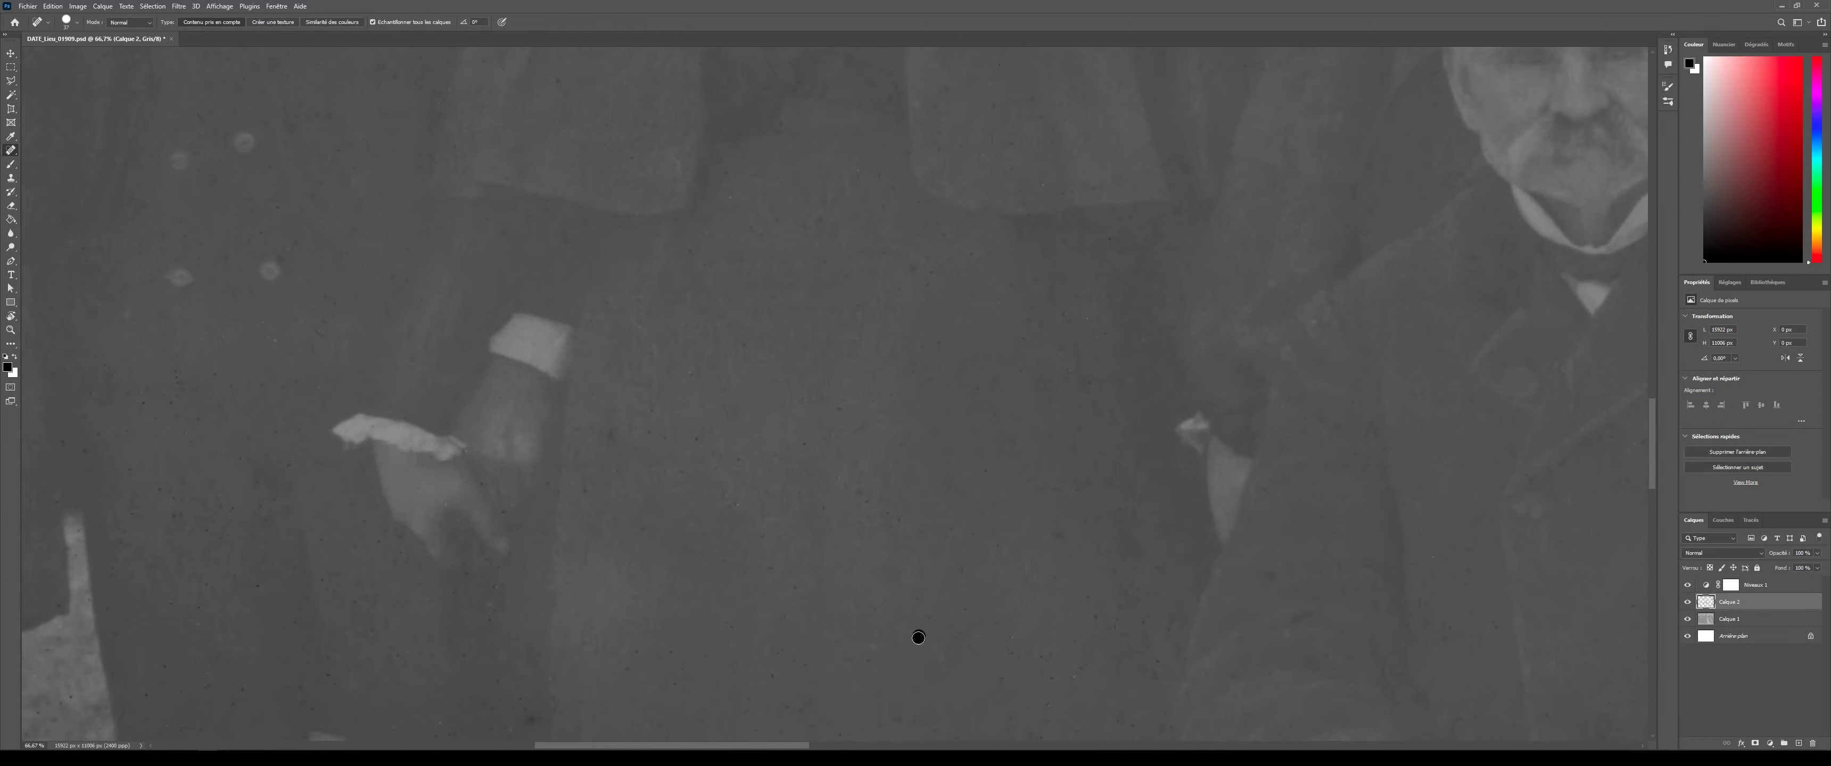
{"action": "left_click", "coordinate": [821, 438]}
{"action": "left_click_drag", "start_coordinate": [645, 434], "coordinate": [658, 436]}
{"action": "left_click", "coordinate": [134, 498]}
{"action": "left_click", "coordinate": [917, 268]}
{"action": "scroll", "coordinate": [370, 597], "scroll_direction": "down", "scroll_amount": 5}
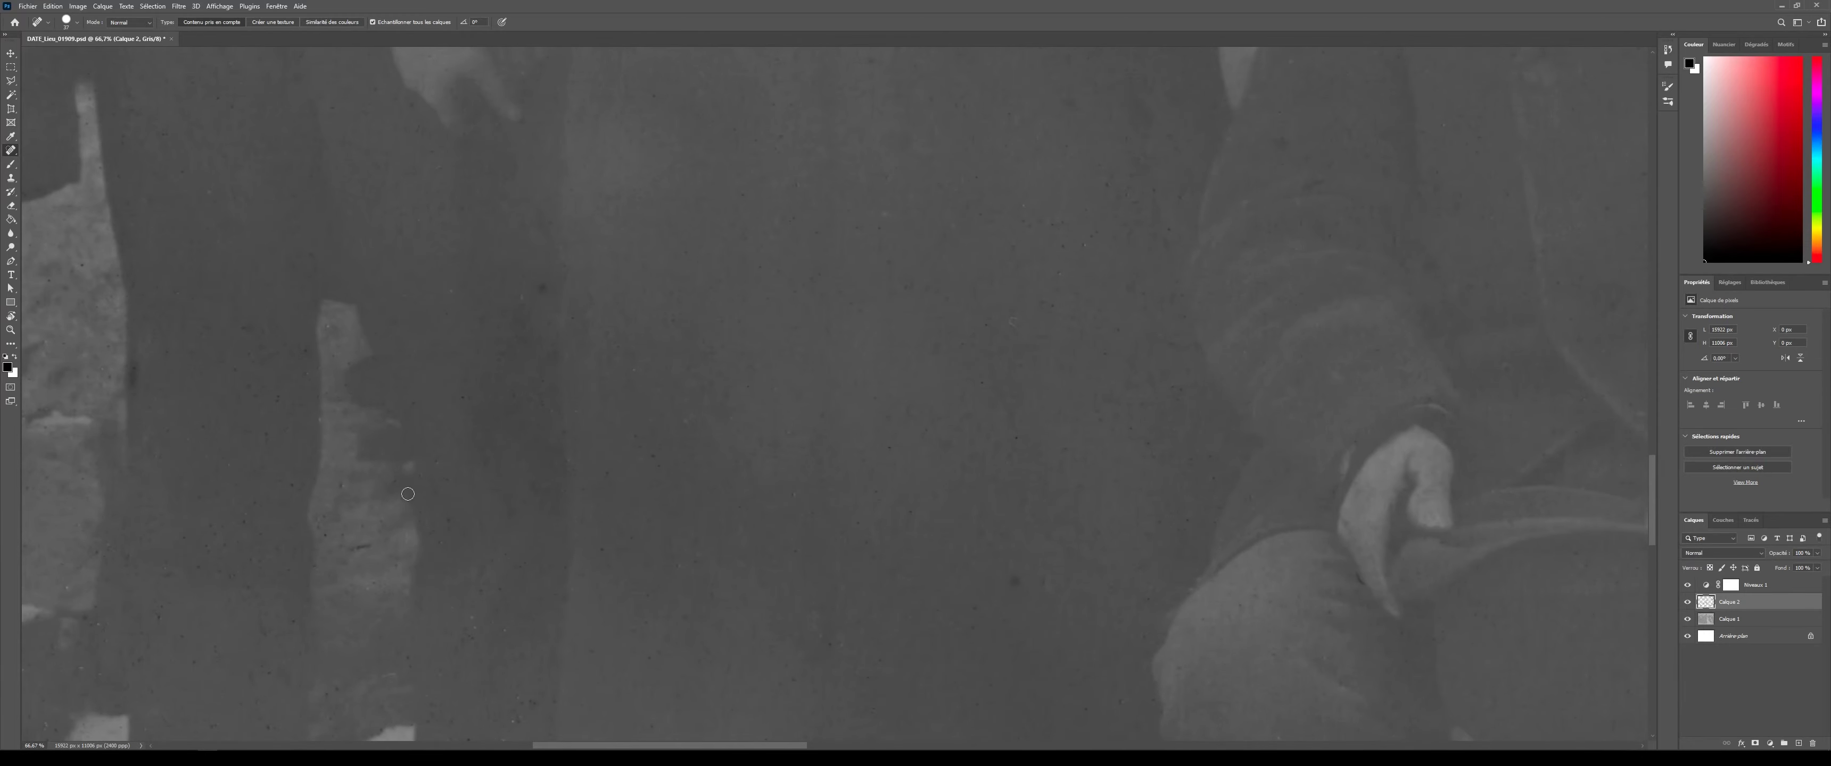
- Heal the specks on the lower part of the long dark skirt and on the ground at its hem
{"action": "scroll", "coordinate": [481, 381], "scroll_direction": "down", "scroll_amount": 5}
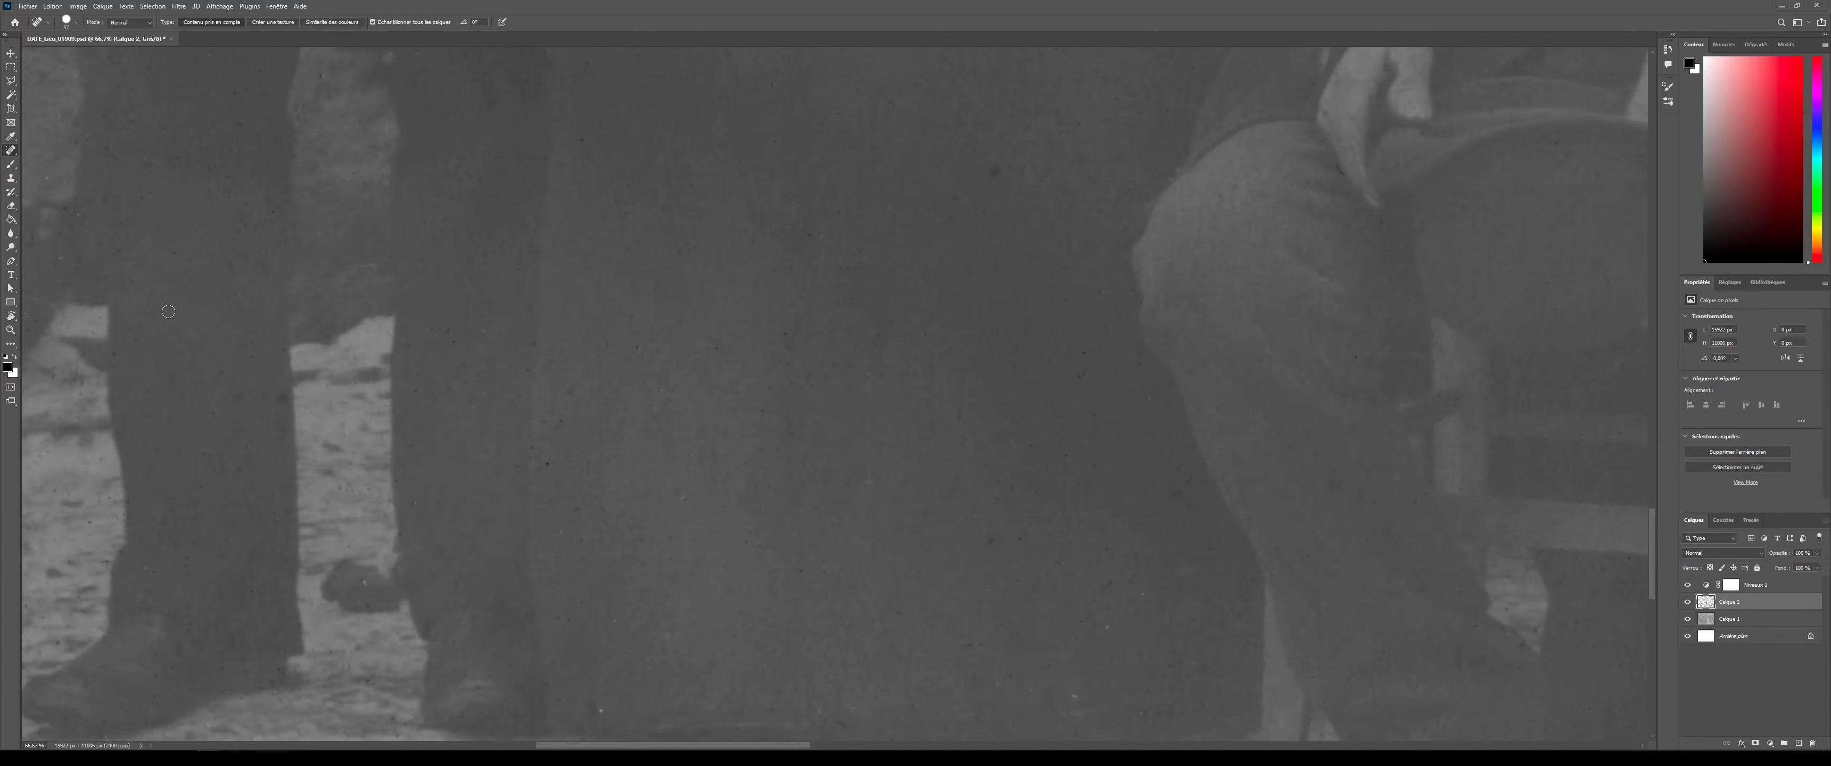
{"action": "left_click", "coordinate": [897, 615]}
{"action": "scroll", "coordinate": [897, 614], "scroll_direction": "down", "scroll_amount": 3}
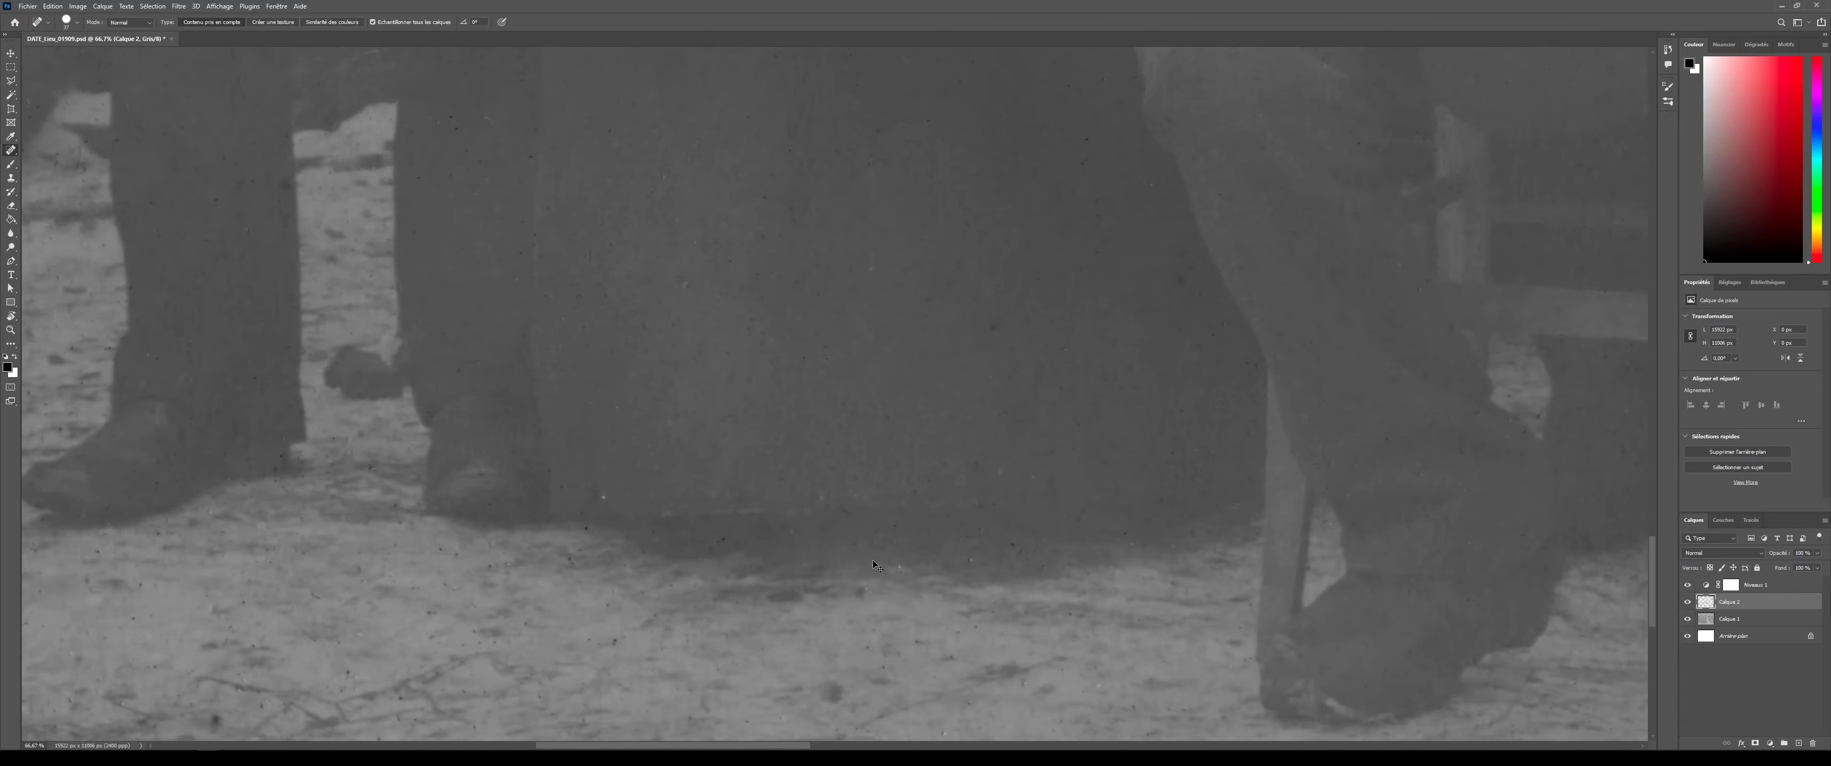
{"action": "left_click", "coordinate": [464, 172]}
- Heal the specks on the trouser legs and shoes of the standing men and on the ground between them
{"action": "left_click_drag", "start_coordinate": [80, 164], "coordinate": [332, 336]}
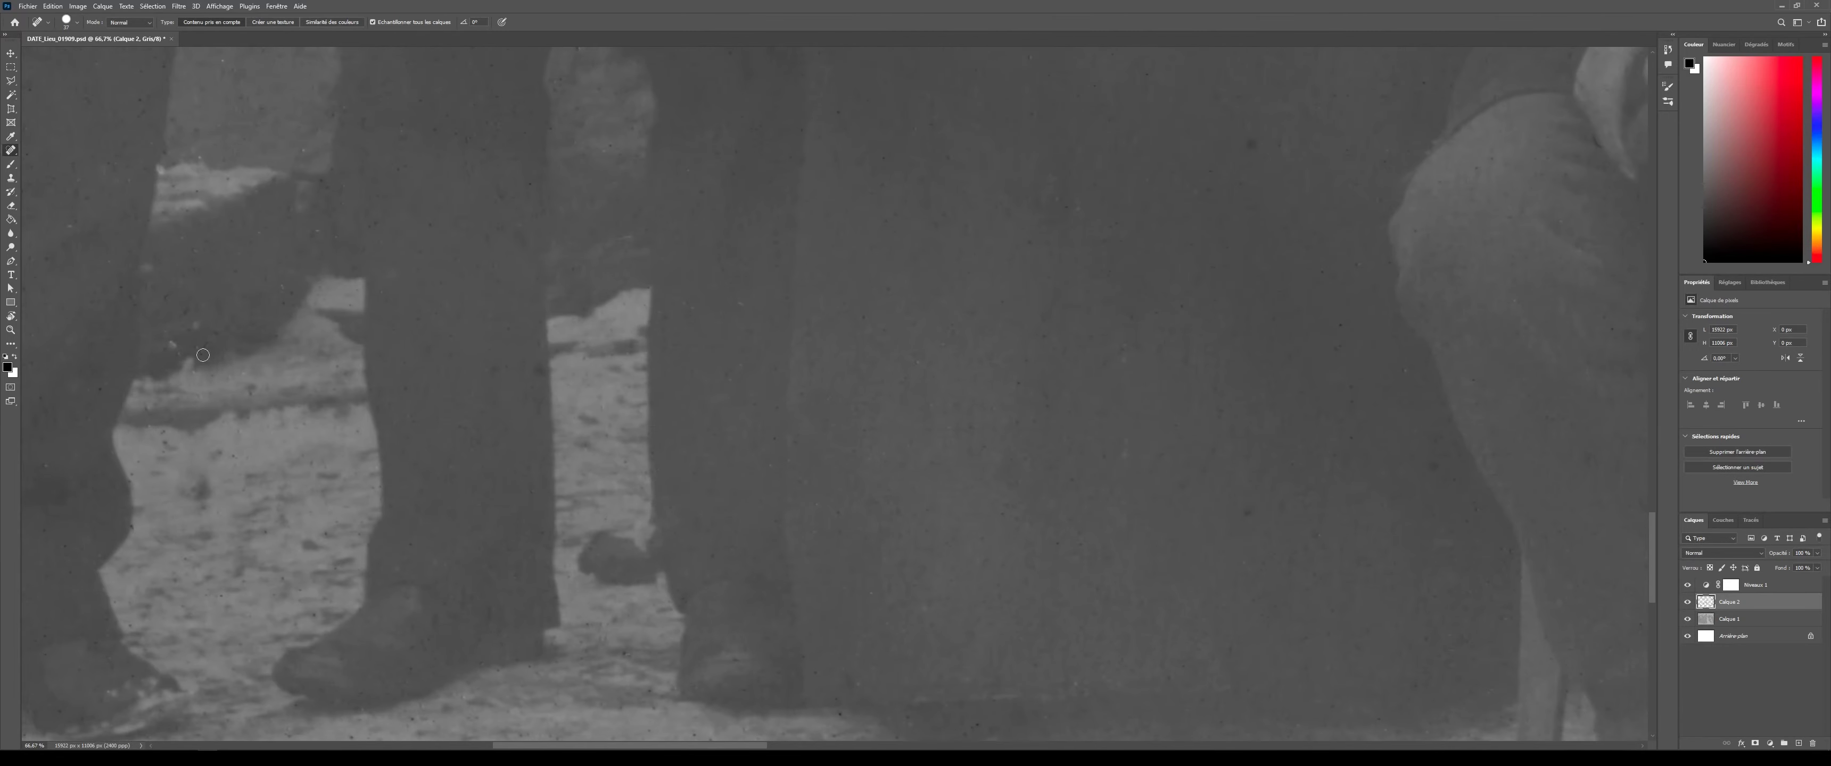
{"action": "left_click", "coordinate": [130, 527]}
{"action": "left_click_drag", "start_coordinate": [80, 716], "coordinate": [360, 701]}
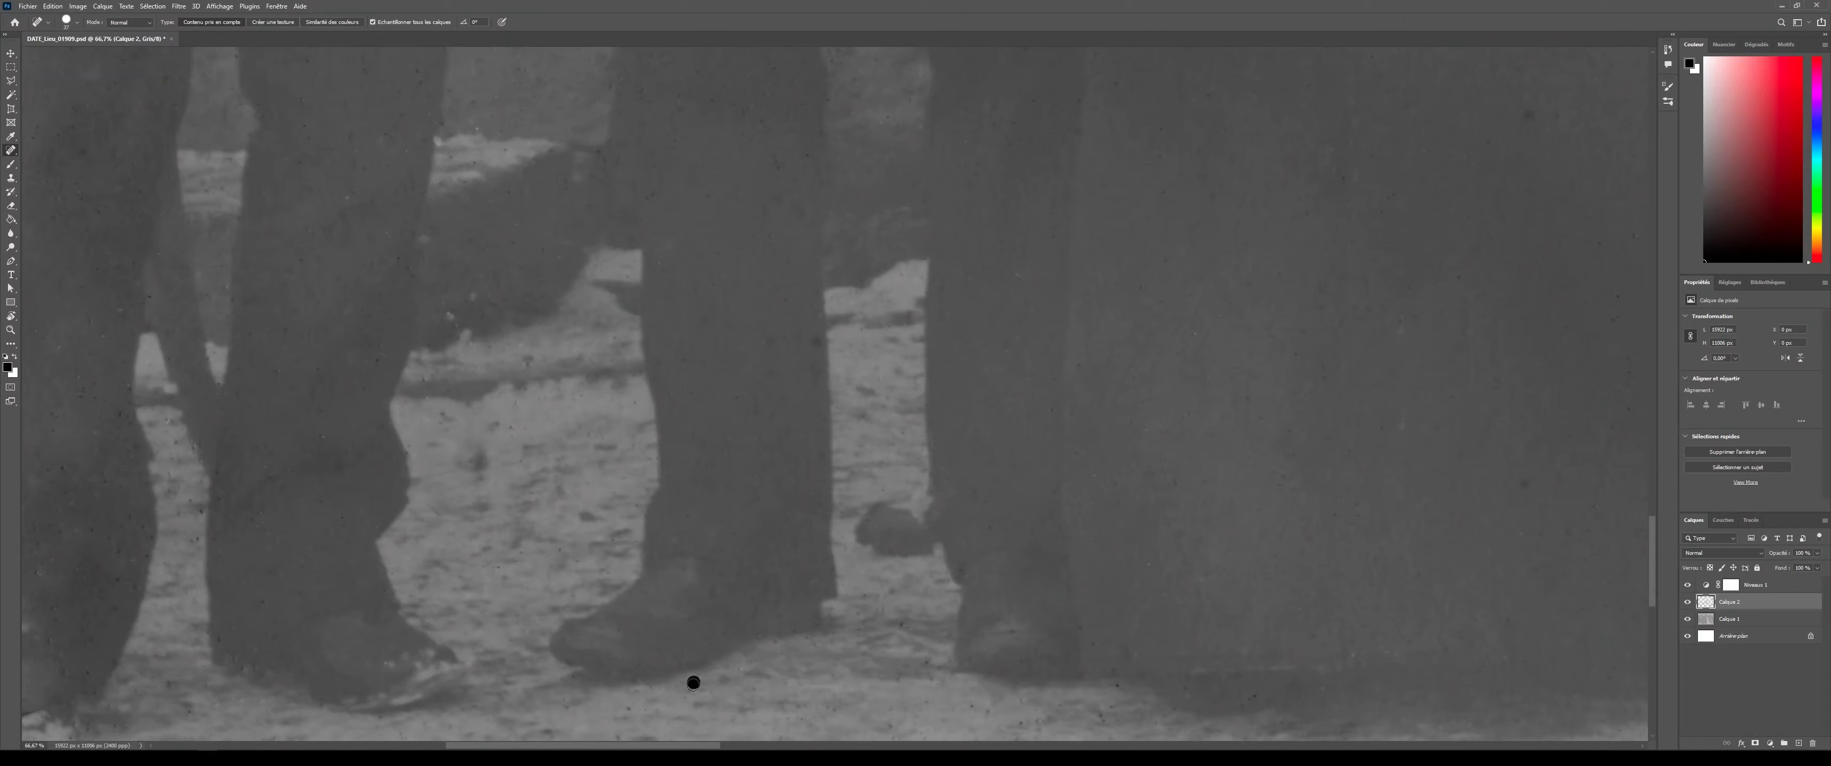
{"action": "scroll", "coordinate": [424, 643], "scroll_direction": "left", "scroll_amount": 3}
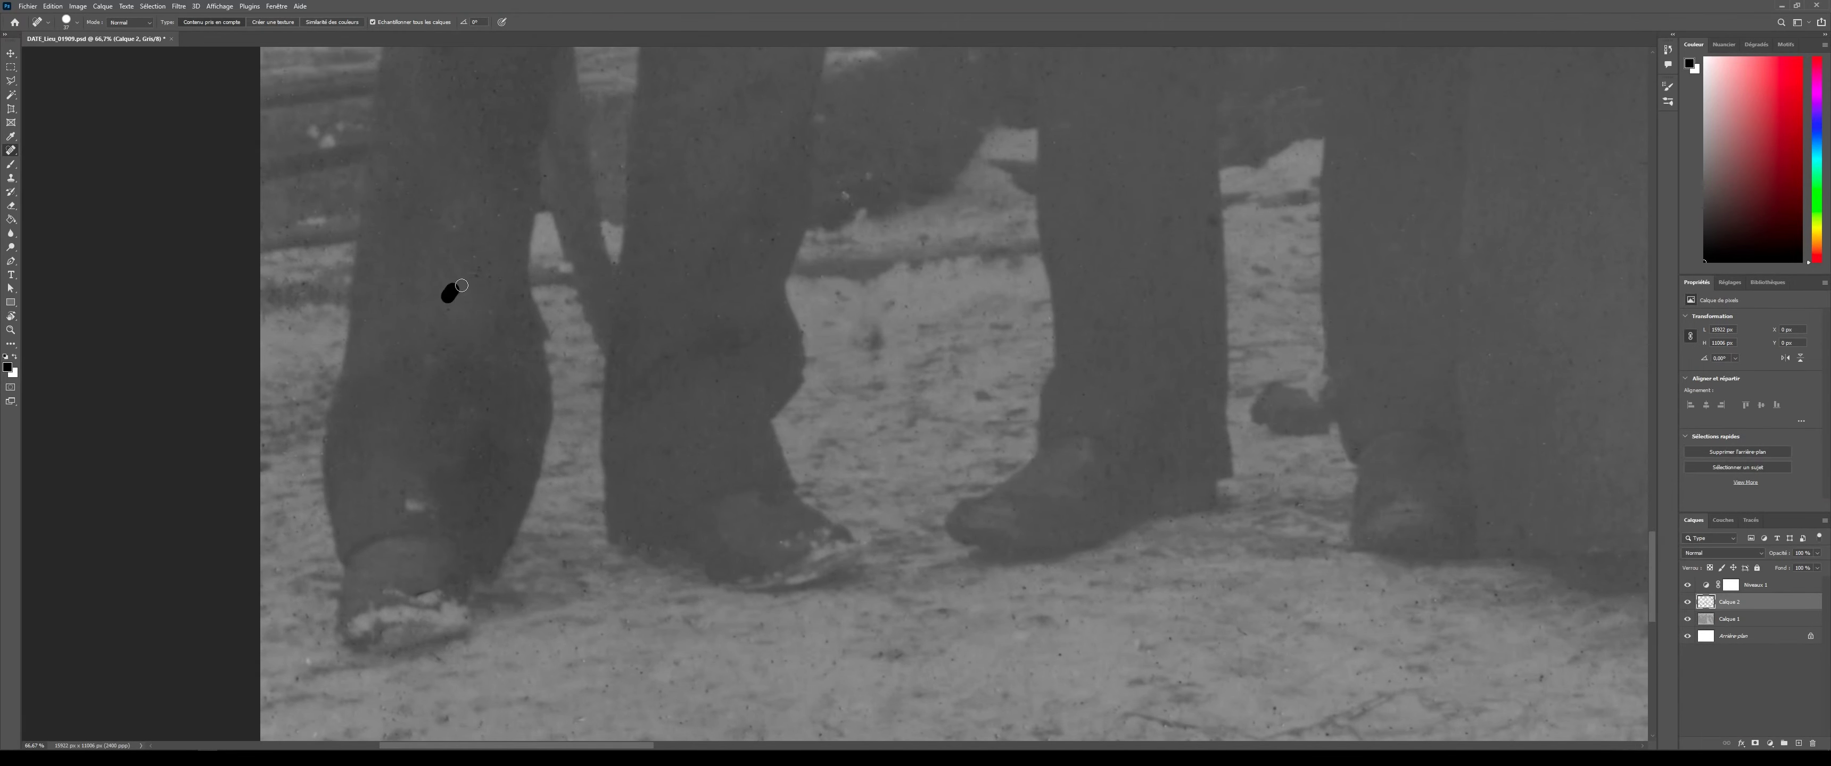
- Examine the whole photo, from the ground and seated figures up to the violinist and the wall, for remaining specks
{"action": "scroll", "coordinate": [455, 290], "scroll_direction": "up", "scroll_amount": 10}
{"action": "scroll", "coordinate": [1176, 437], "scroll_direction": "up", "scroll_amount": 10}
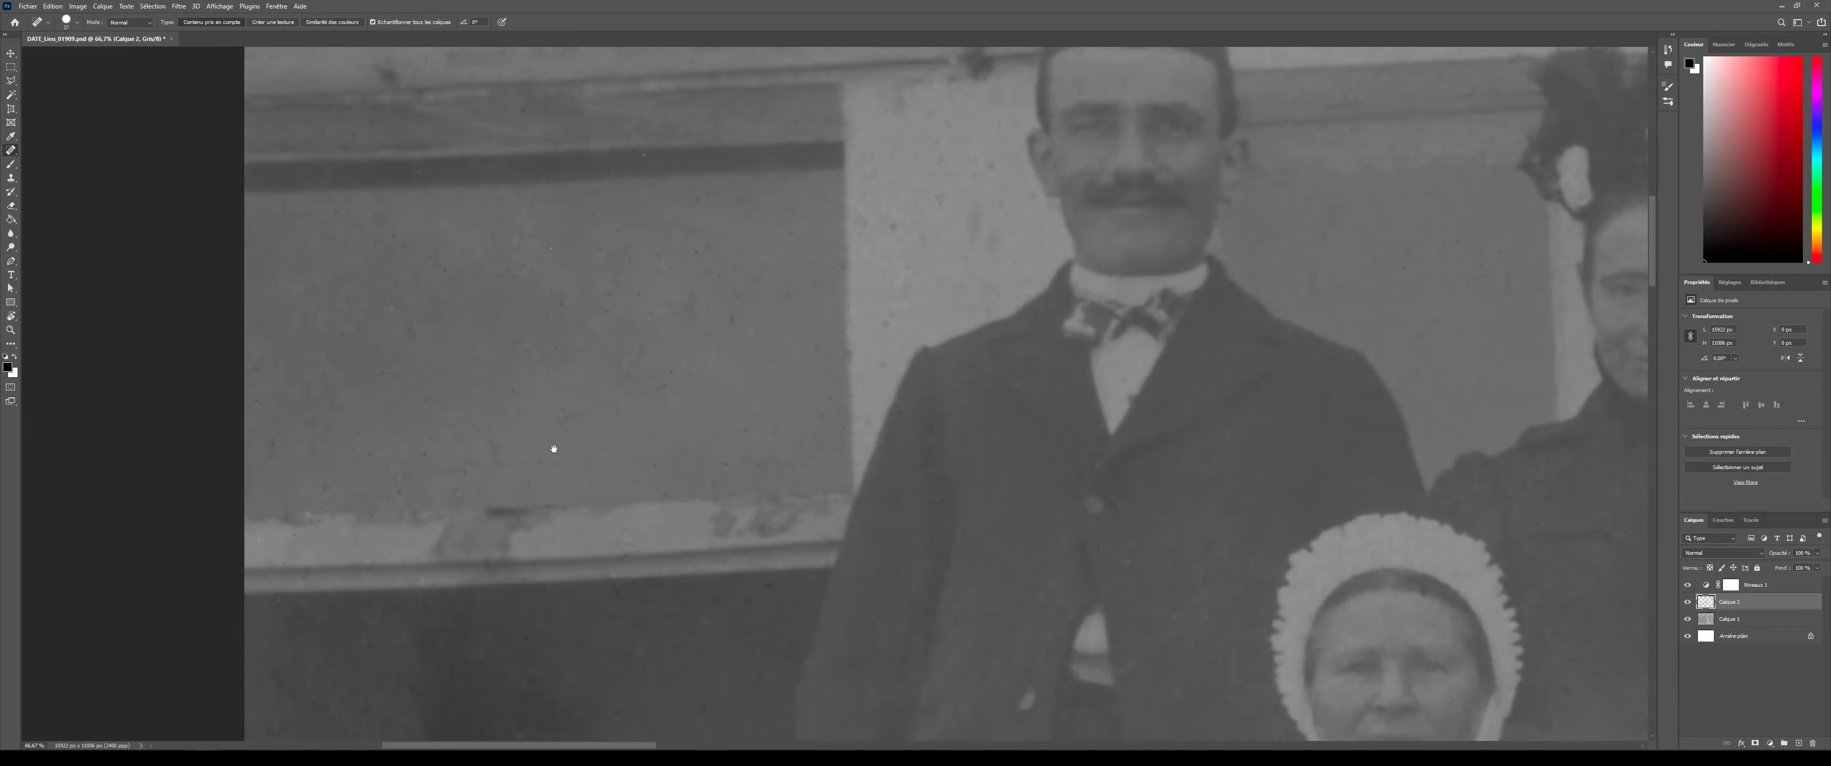
{"action": "scroll", "coordinate": [552, 446], "scroll_direction": "down", "scroll_amount": 15}
{"action": "key", "text": "ctrl+minus"}
{"action": "left_click_drag", "start_coordinate": [409, 457], "coordinate": [419, 475]}
{"action": "left_click", "coordinate": [436, 627]}
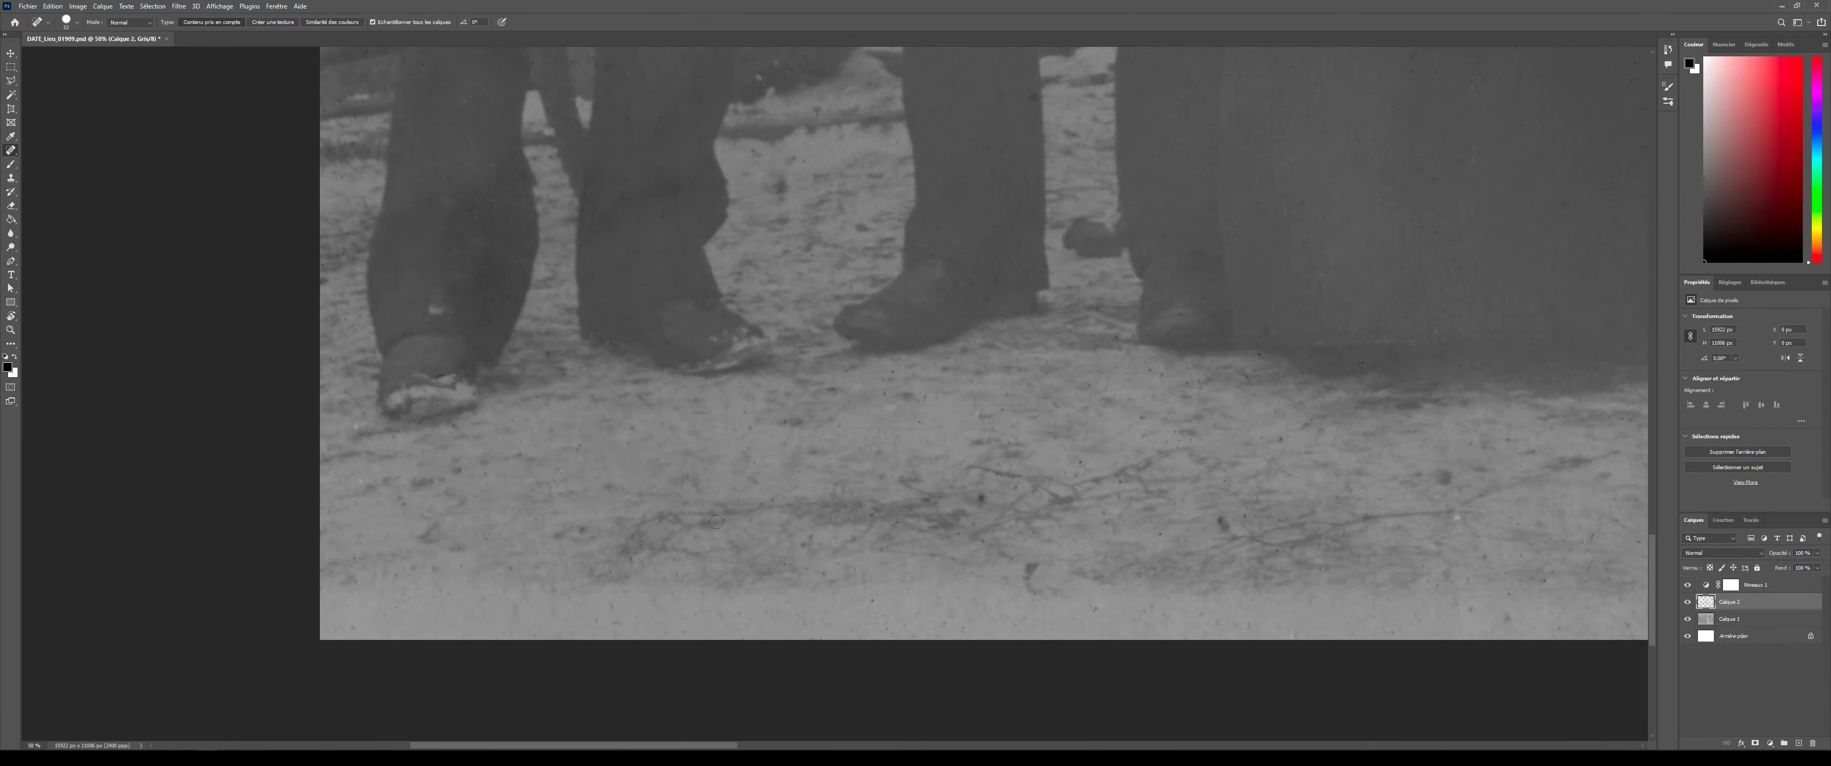
{"action": "scroll", "coordinate": [698, 404], "scroll_direction": "right", "scroll_amount": 5}
{"action": "left_click_drag", "start_coordinate": [1066, 498], "coordinate": [760, 601]}
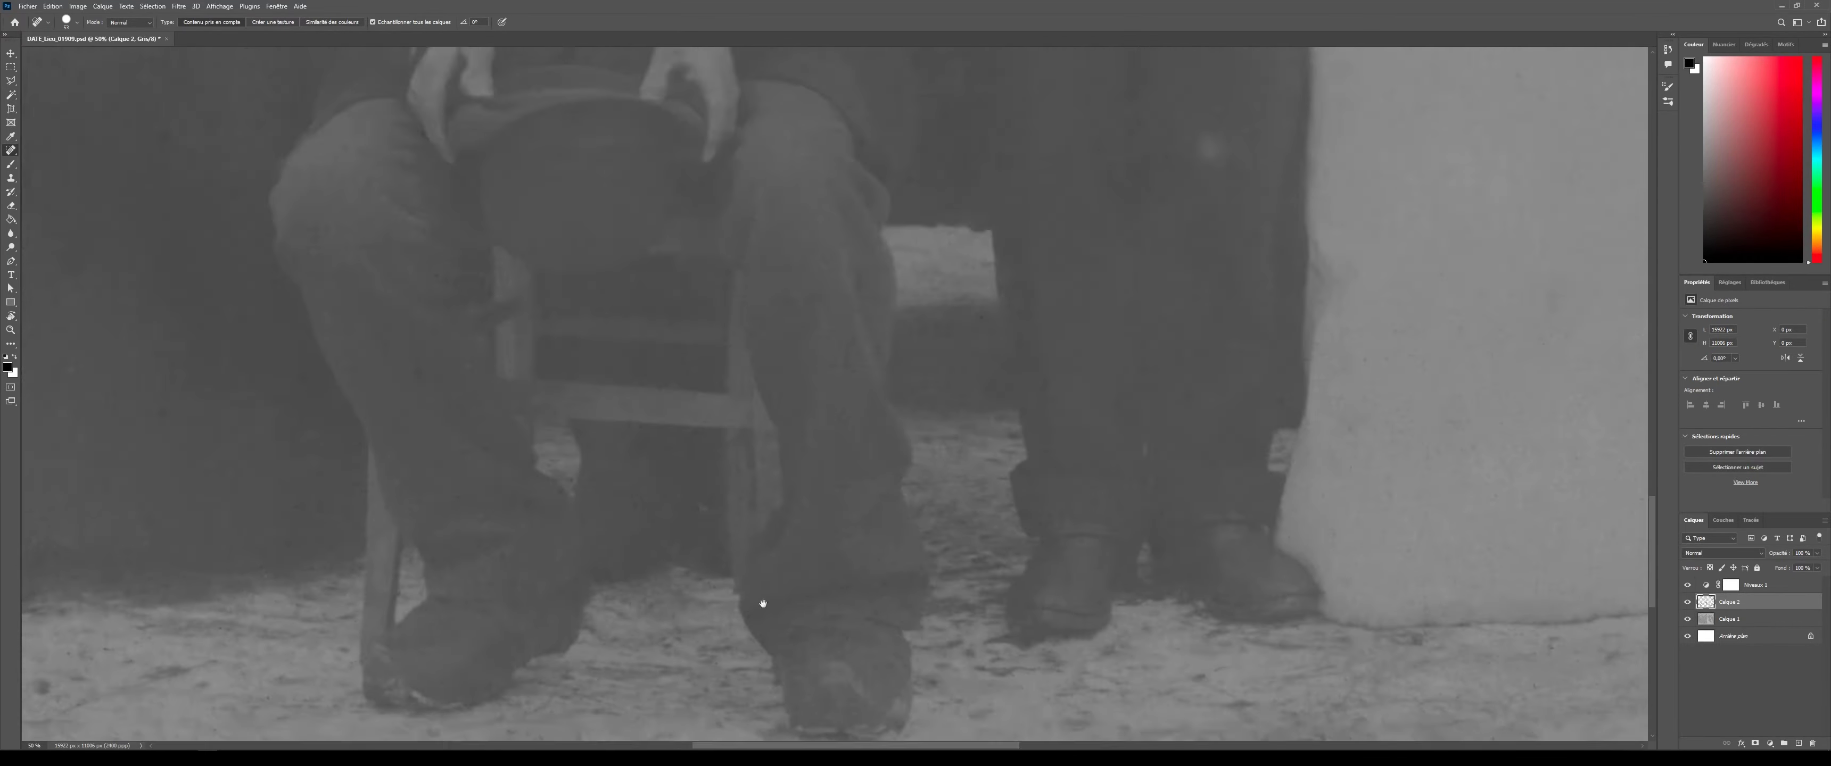
{"action": "left_click_drag", "start_coordinate": [761, 298], "coordinate": [540, 537]}
{"action": "left_click_drag", "start_coordinate": [782, 536], "coordinate": [540, 285]}
{"action": "left_click_drag", "start_coordinate": [691, 235], "coordinate": [691, 468]}
{"action": "scroll", "coordinate": [692, 468], "scroll_direction": "up", "scroll_amount": 10}
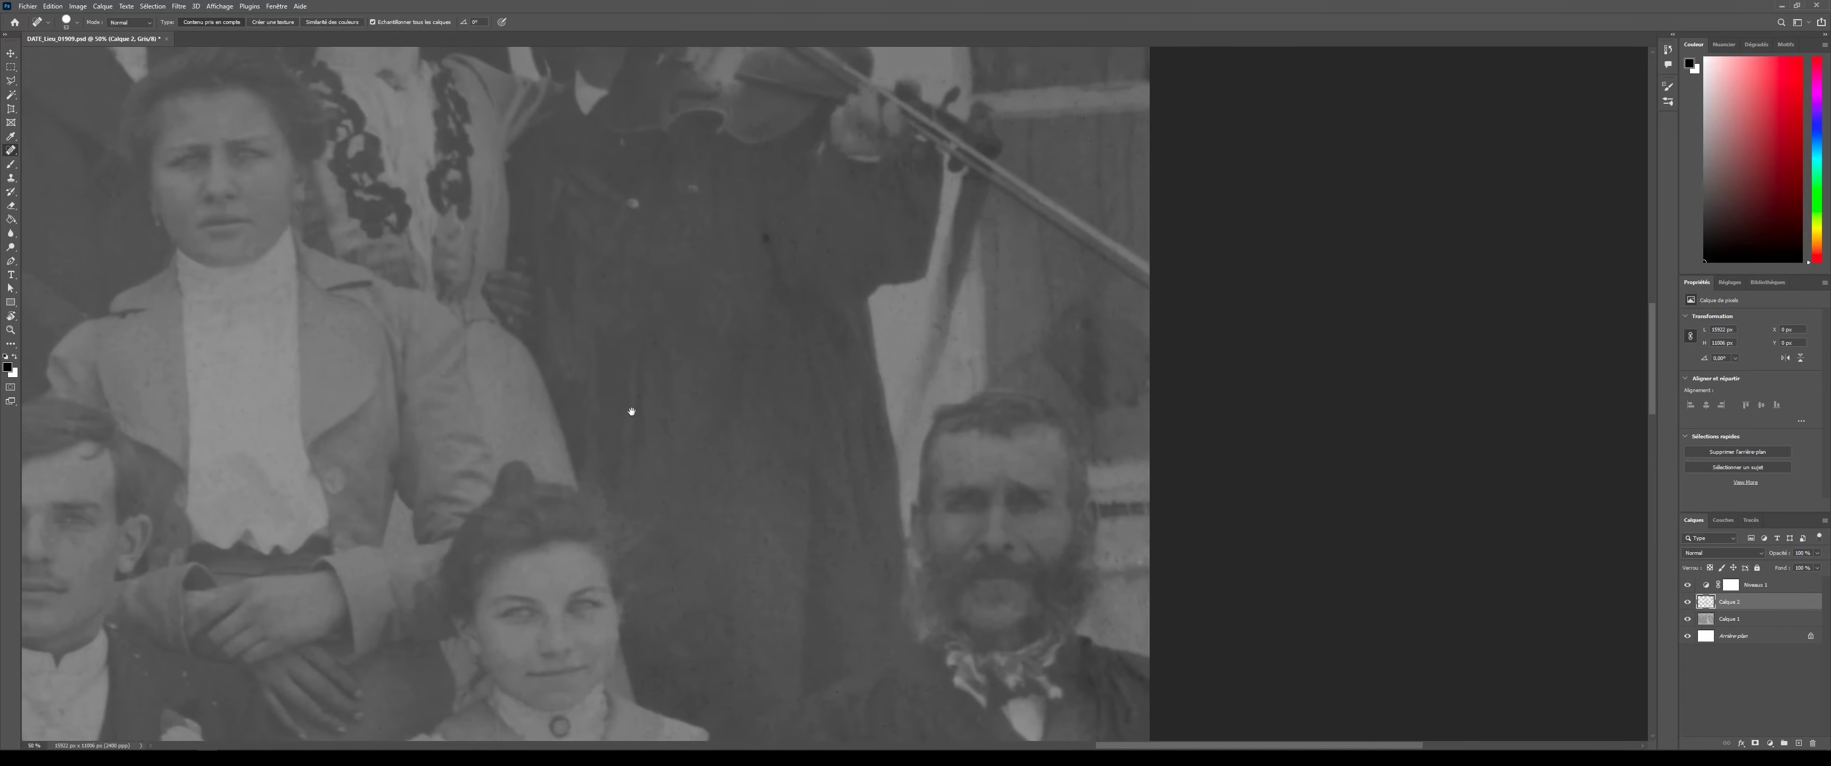
{"action": "scroll", "coordinate": [654, 546], "scroll_direction": "left", "scroll_amount": 3}
{"action": "scroll", "coordinate": [666, 600], "scroll_direction": "left", "scroll_amount": 3}
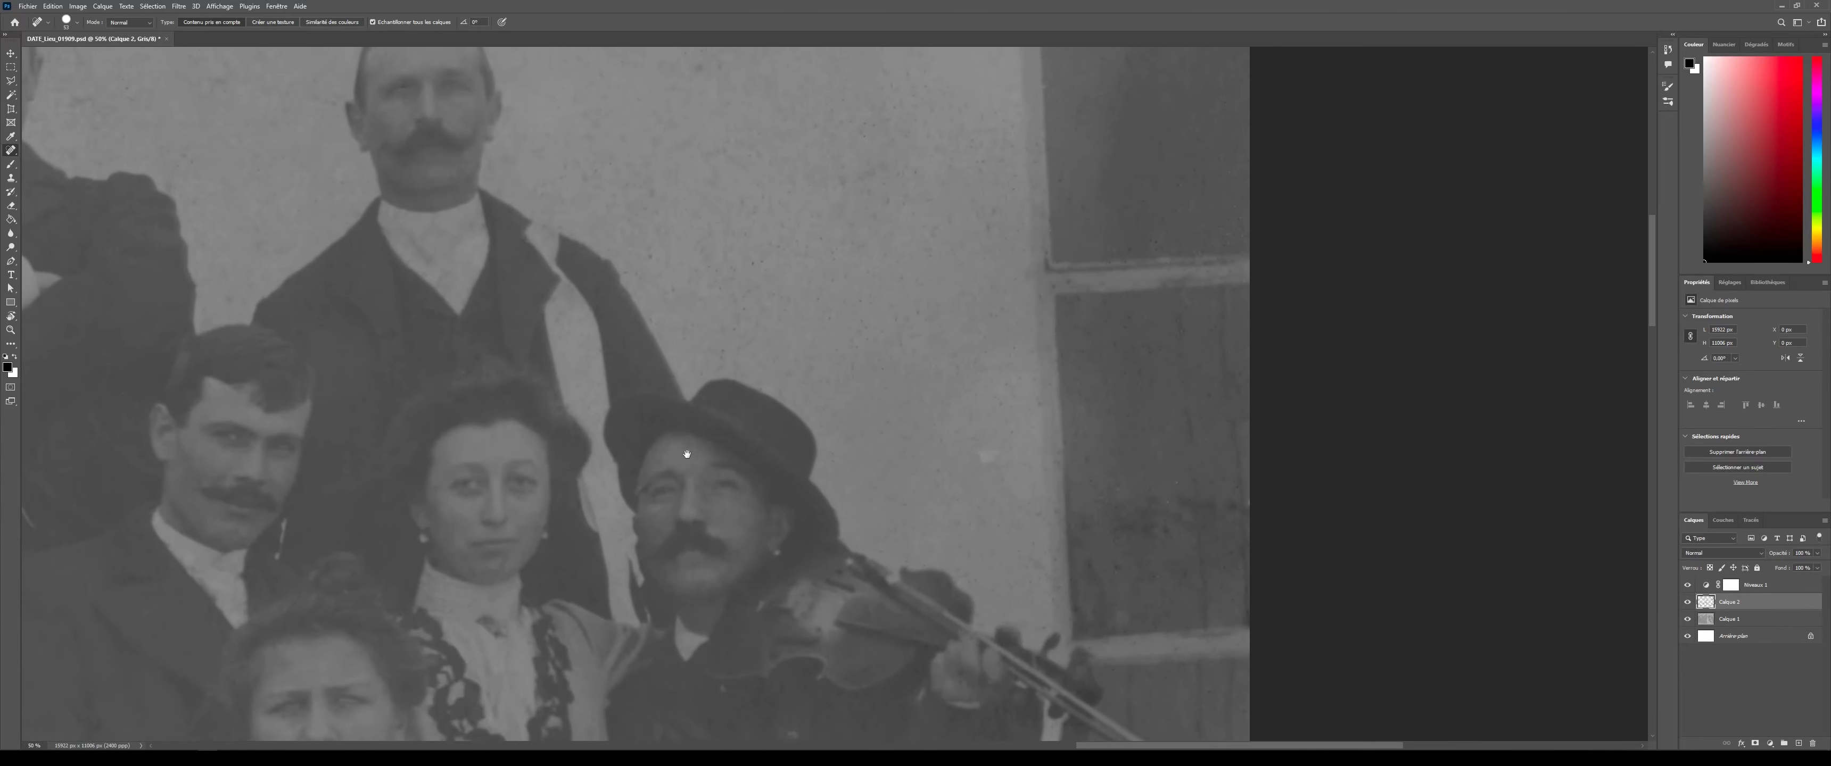
{"action": "scroll", "coordinate": [694, 544], "scroll_direction": "up", "scroll_amount": 10}
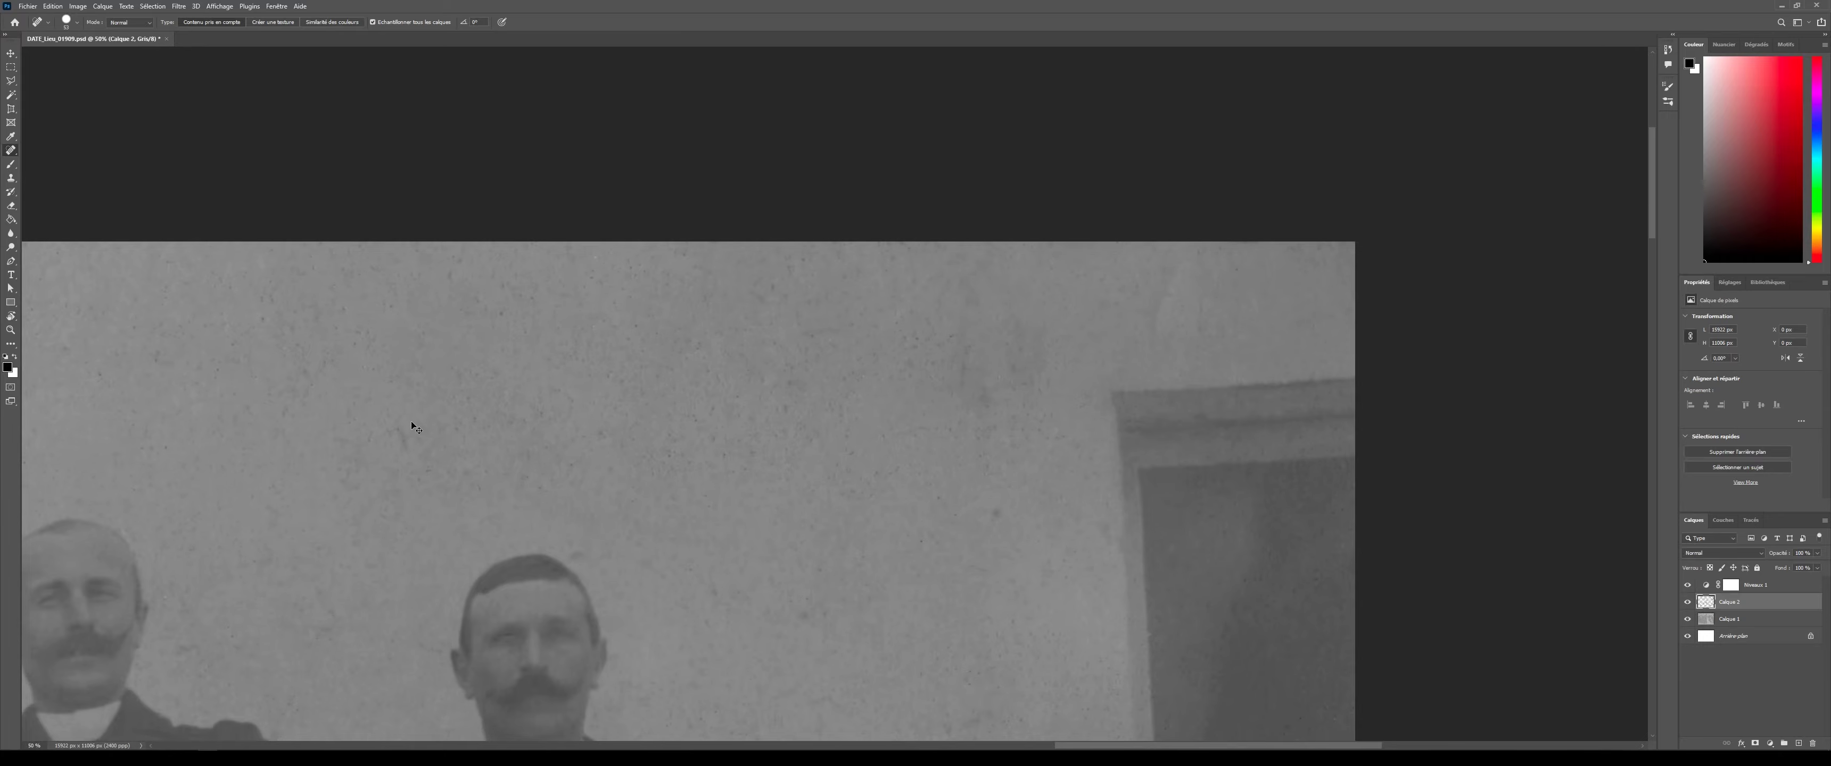
- Save the retouched photo document
{"action": "key", "text": "ctrl+s"}
{"action": "key", "text": "ctrl+minus"}
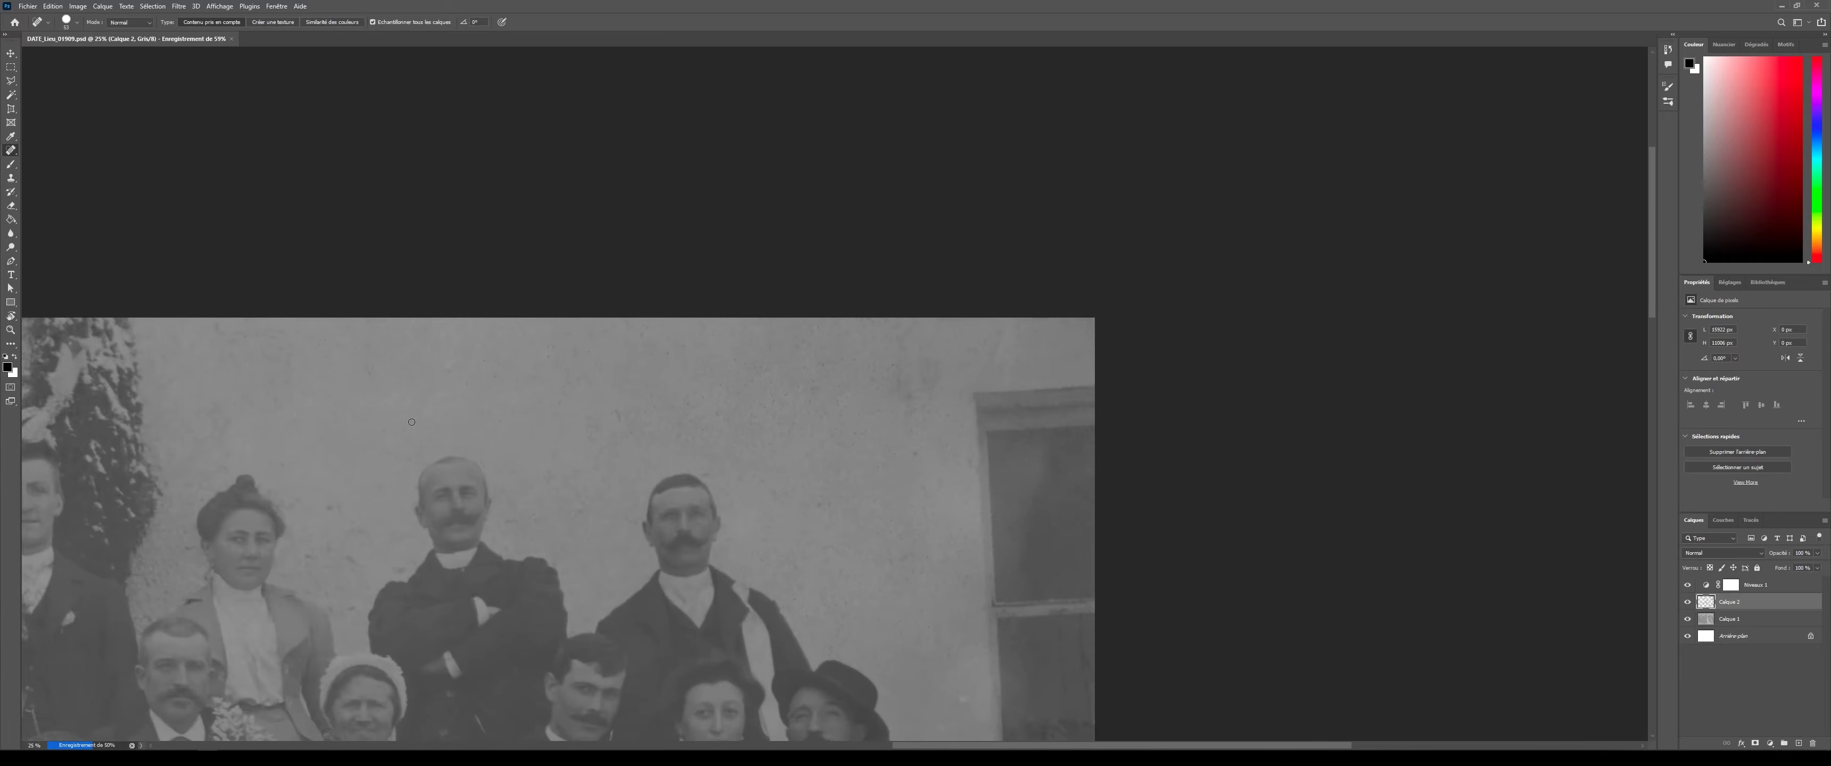
{"action": "left_click_drag", "start_coordinate": [412, 422], "coordinate": [758, 319]}
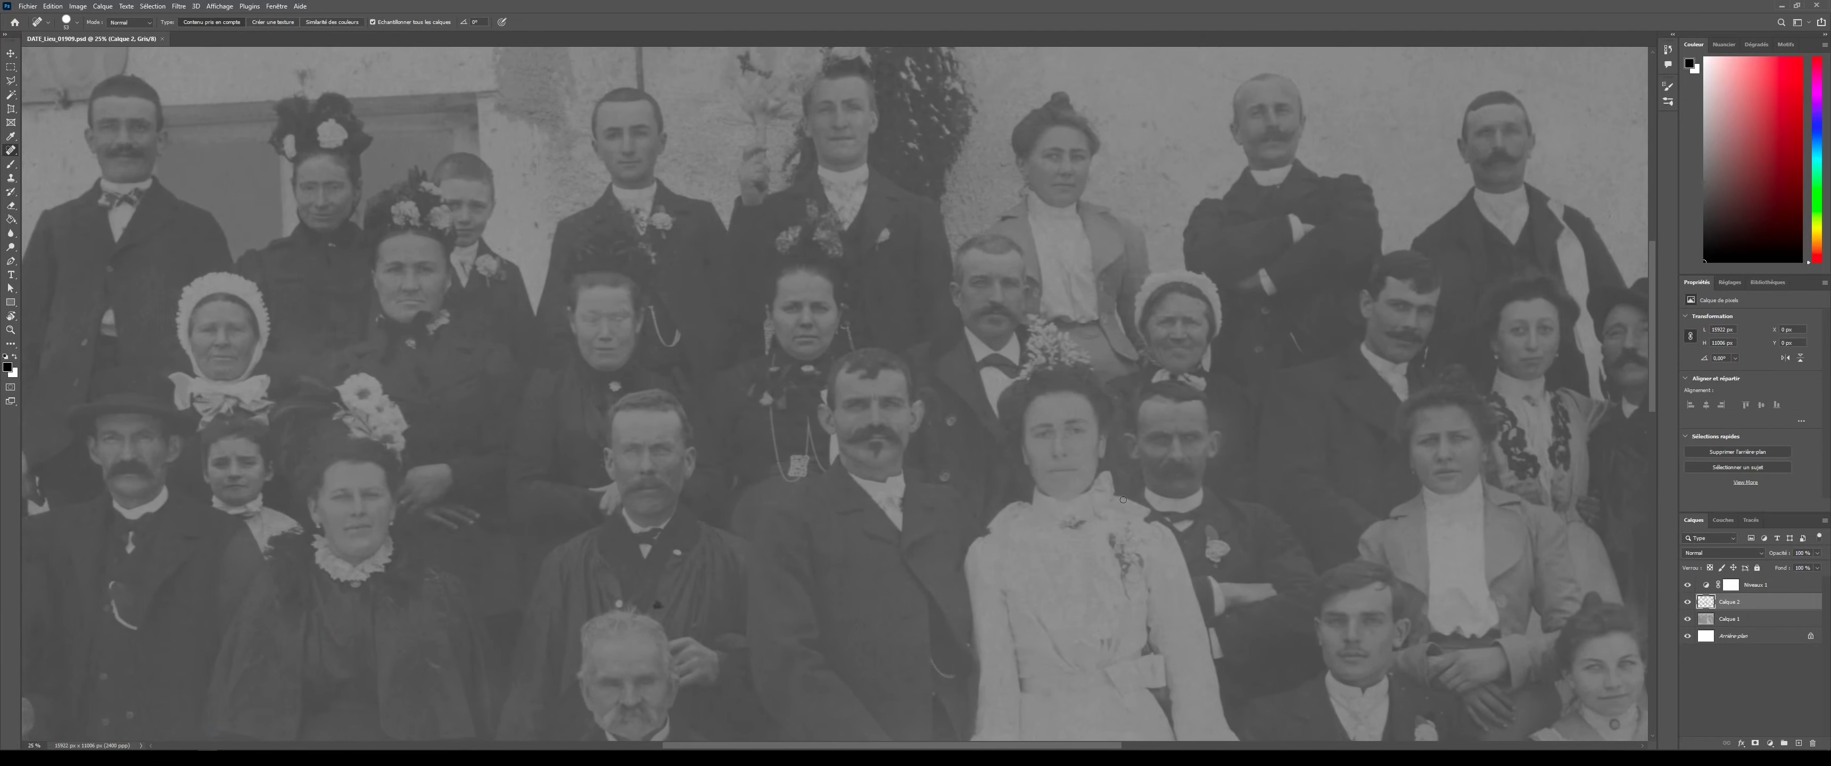
- Hide and reshow Calque 1 to inspect the healing strokes alone, and compare the photo with and without Calque 2
{"action": "left_click", "coordinate": [1686, 619]}
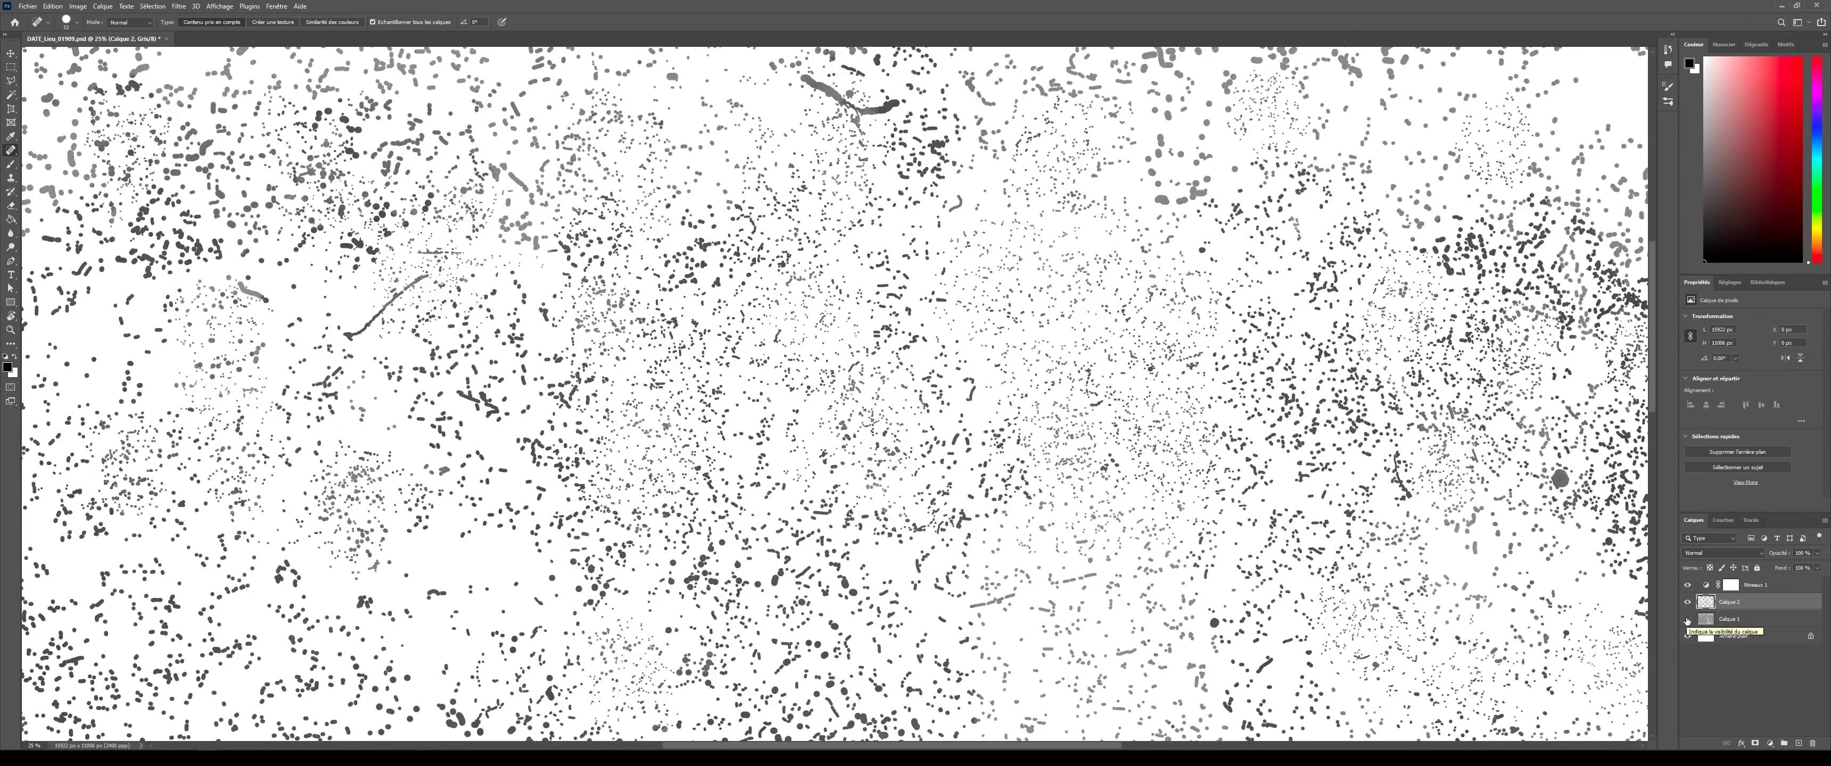
{"action": "left_click", "coordinate": [1687, 619]}
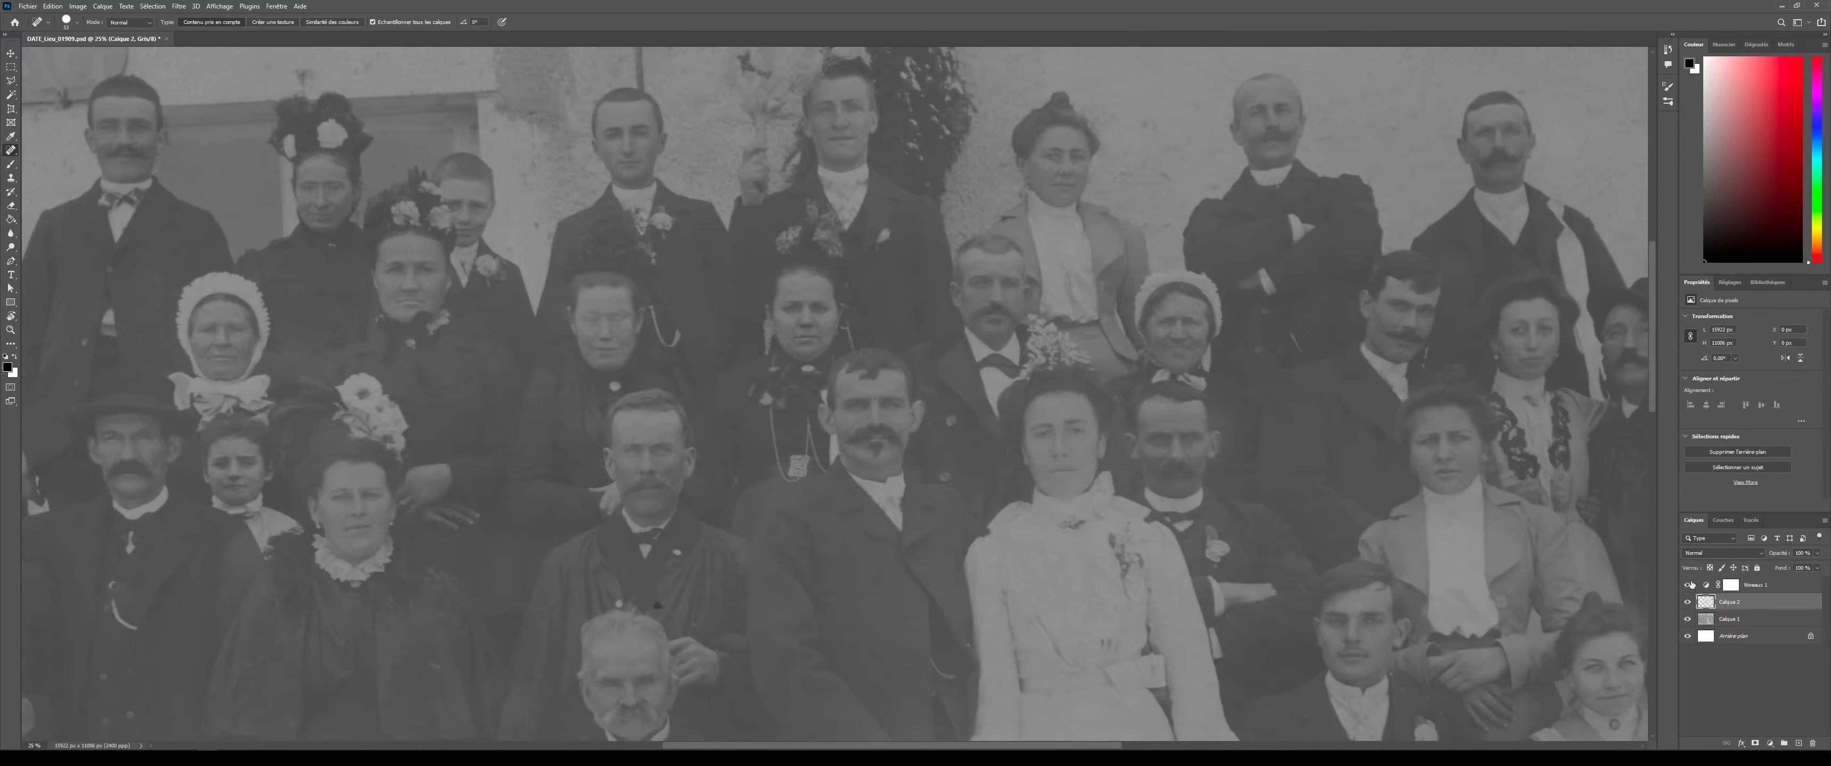
{"action": "left_click", "coordinate": [1687, 603]}
{"action": "left_click", "coordinate": [1687, 603]}
{"action": "left_click", "coordinate": [1687, 603]}
{"action": "left_click", "coordinate": [1687, 603]}
{"action": "left_click", "coordinate": [1687, 603]}
{"action": "left_click", "coordinate": [1687, 603]}
- Compare the central faces around the bride and groom at closer range with and without the healing layer Calque 2
{"action": "key", "text": "ctrl+plus"}
{"action": "key", "text": "ctrl+plus"}
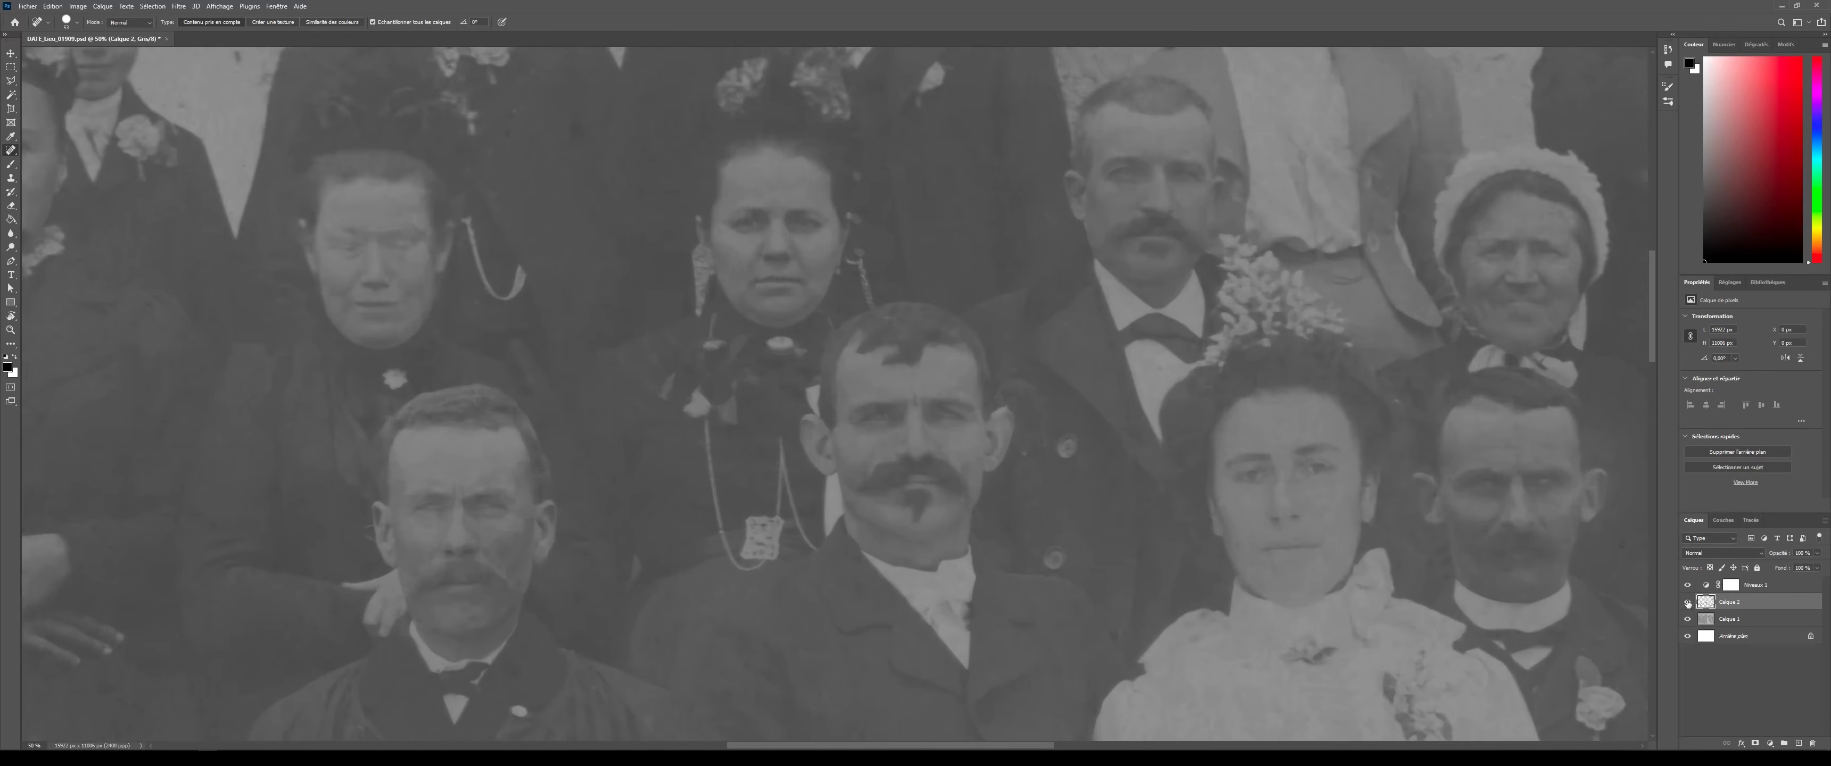
{"action": "left_click", "coordinate": [1687, 602]}
{"action": "left_click", "coordinate": [1687, 603]}
{"action": "key", "text": "ctrl+minus"}
{"action": "key", "text": "ctrl+minus"}
{"action": "key", "text": "ctrl+minus"}
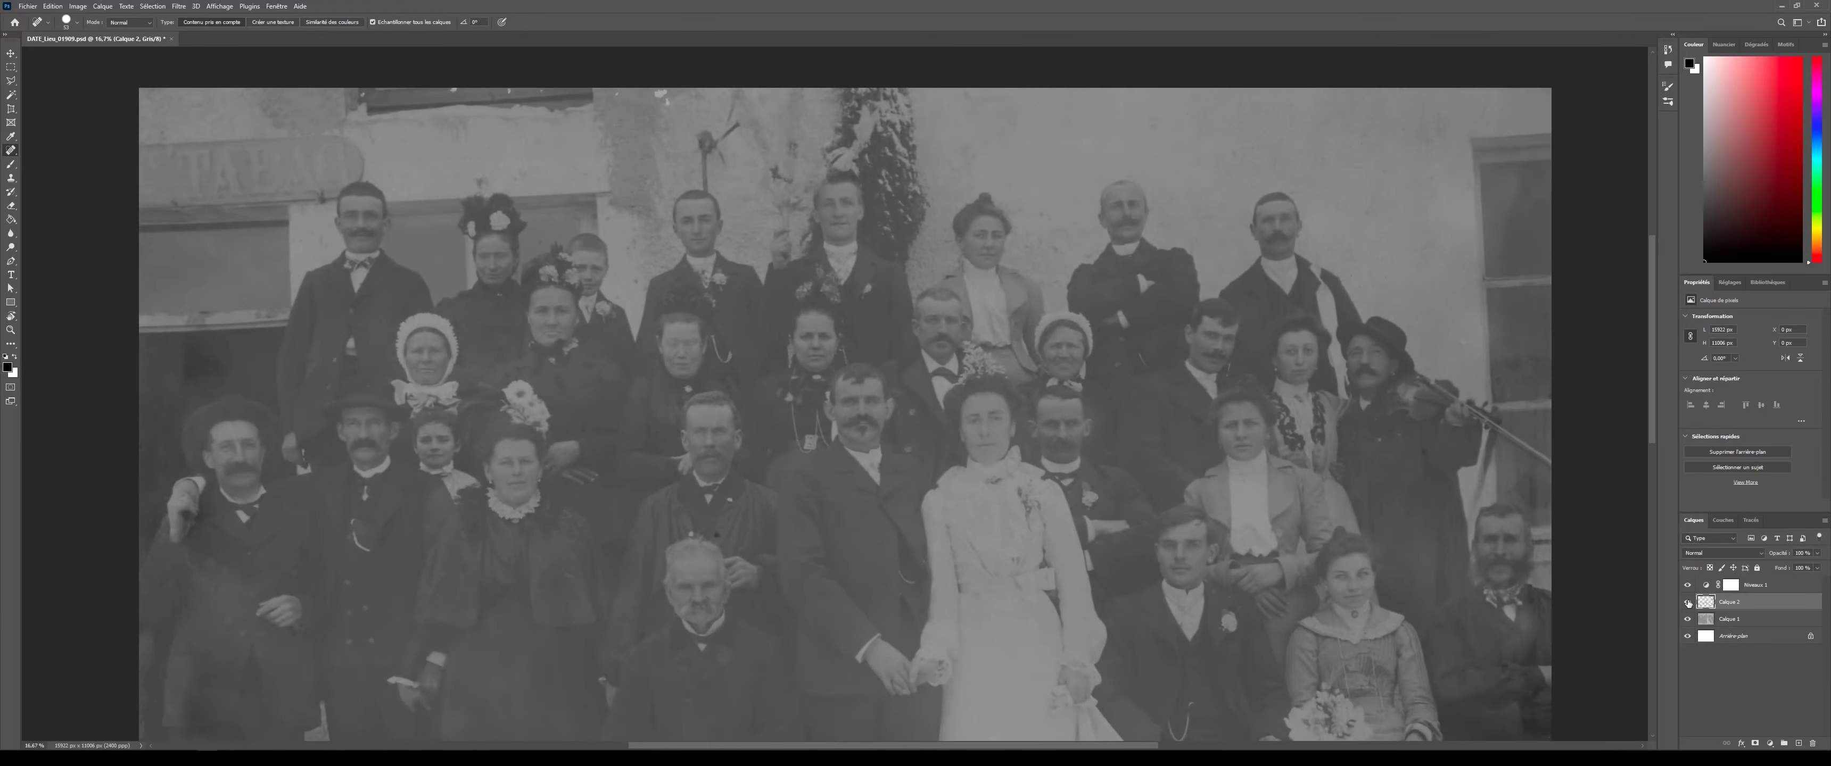
- Hide the Levels adjustment layer Niveaux 1 and save the document
{"action": "left_click", "coordinate": [1686, 584]}
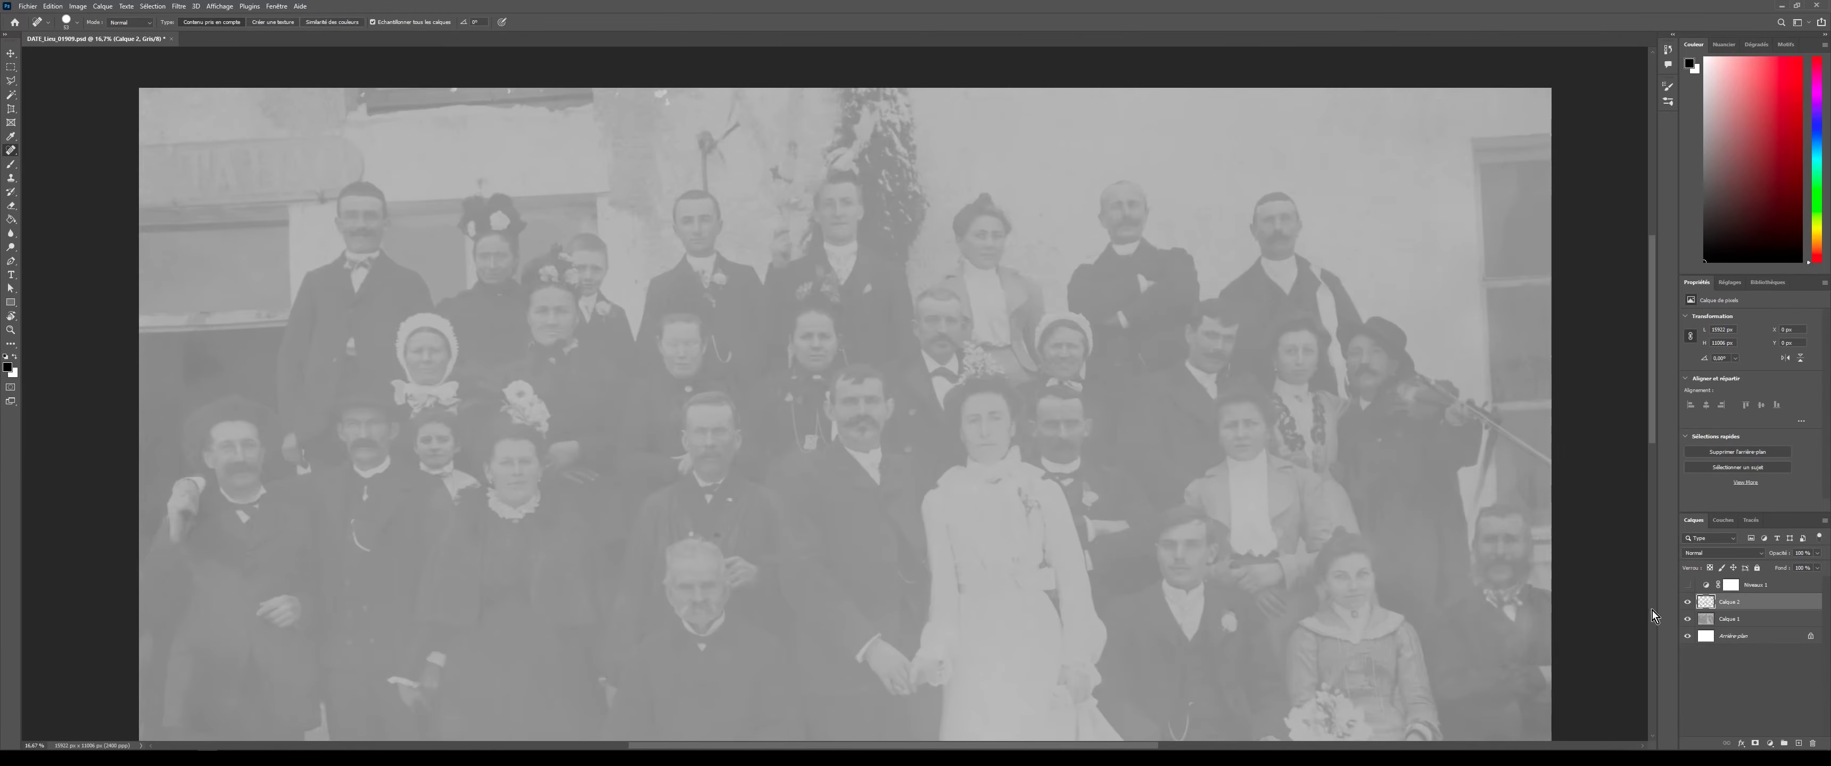
{"action": "left_click_drag", "start_coordinate": [941, 667], "coordinate": [999, 525]}
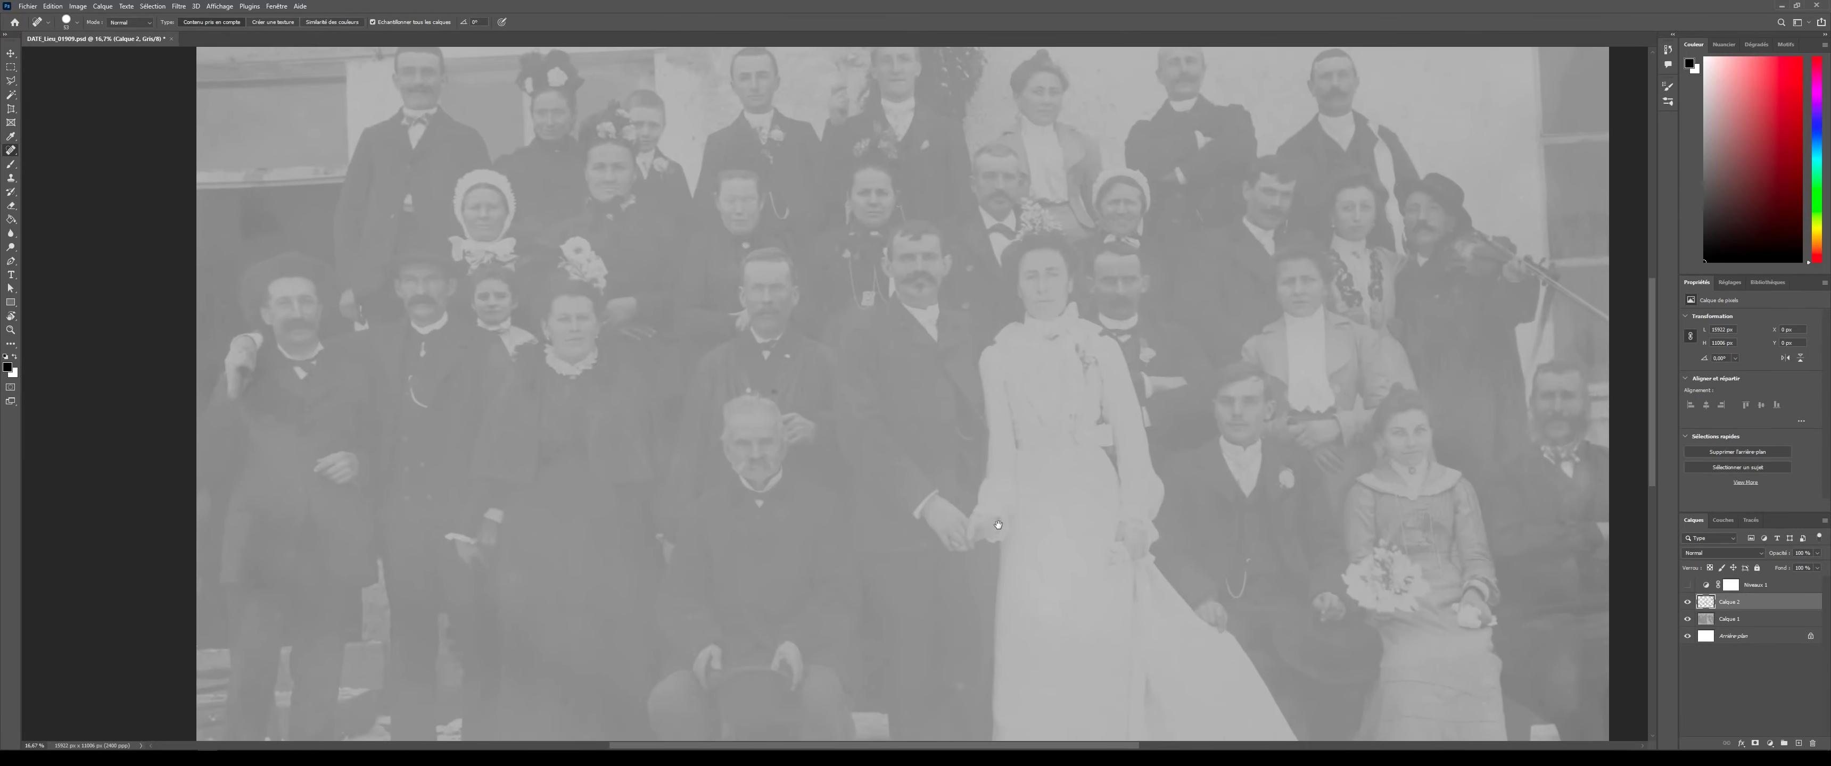
{"action": "key", "text": "ctrl+minus"}
{"action": "key", "text": "ctrl+s"}
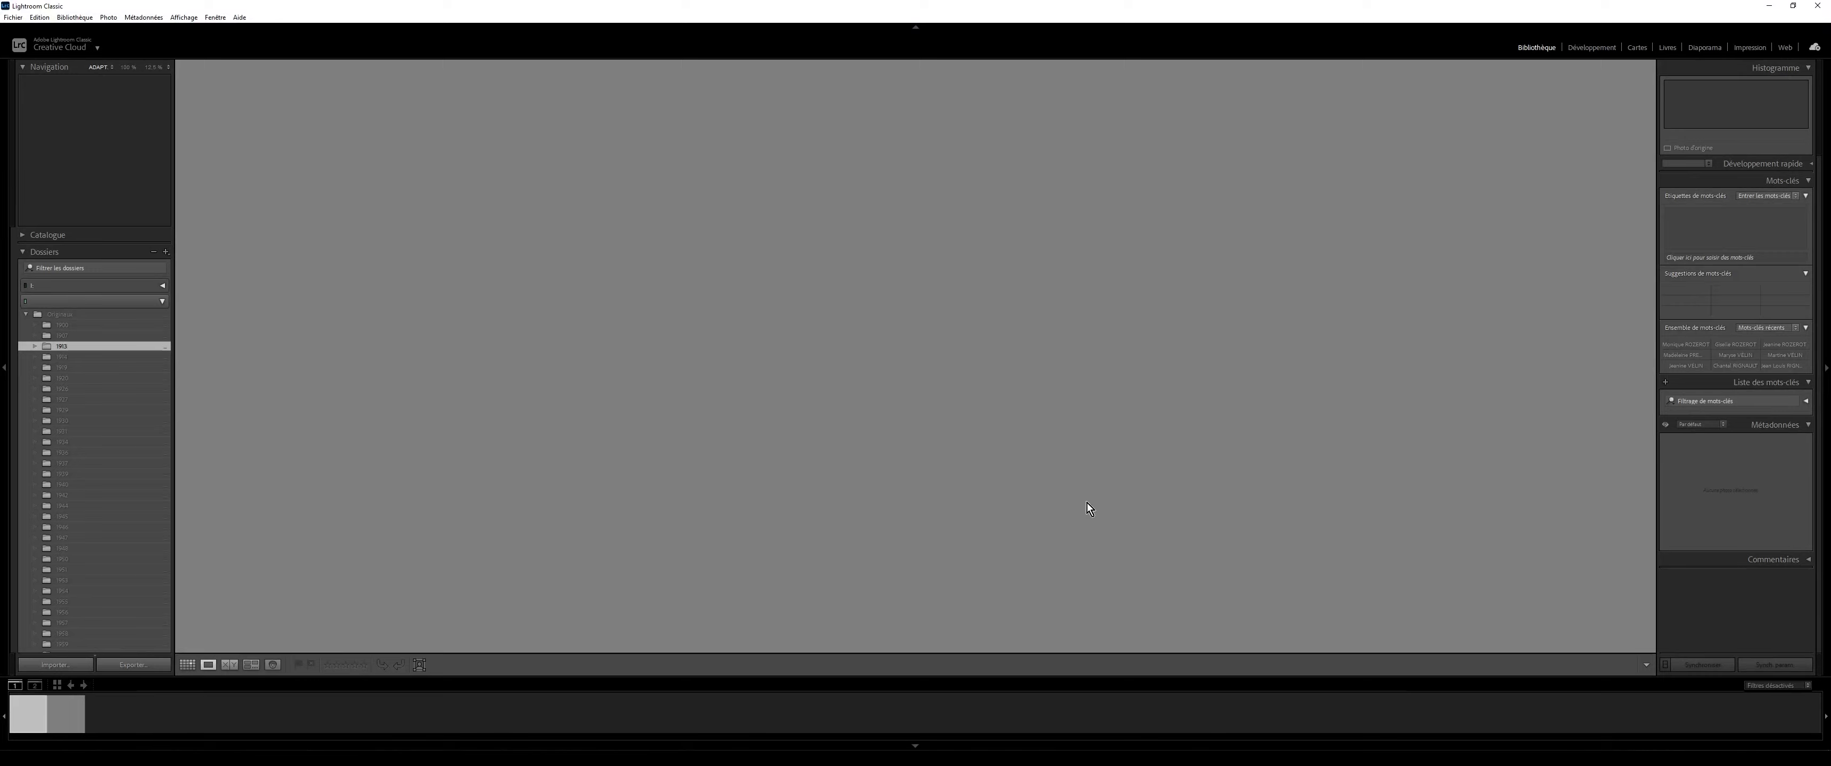
- Switch to Lightroom Classic, synchronise the "atraiter" folder to import the new photo, and select the wedding picture
{"action": "scroll", "coordinate": [40, 512], "scroll_direction": "down", "scroll_amount": 10}
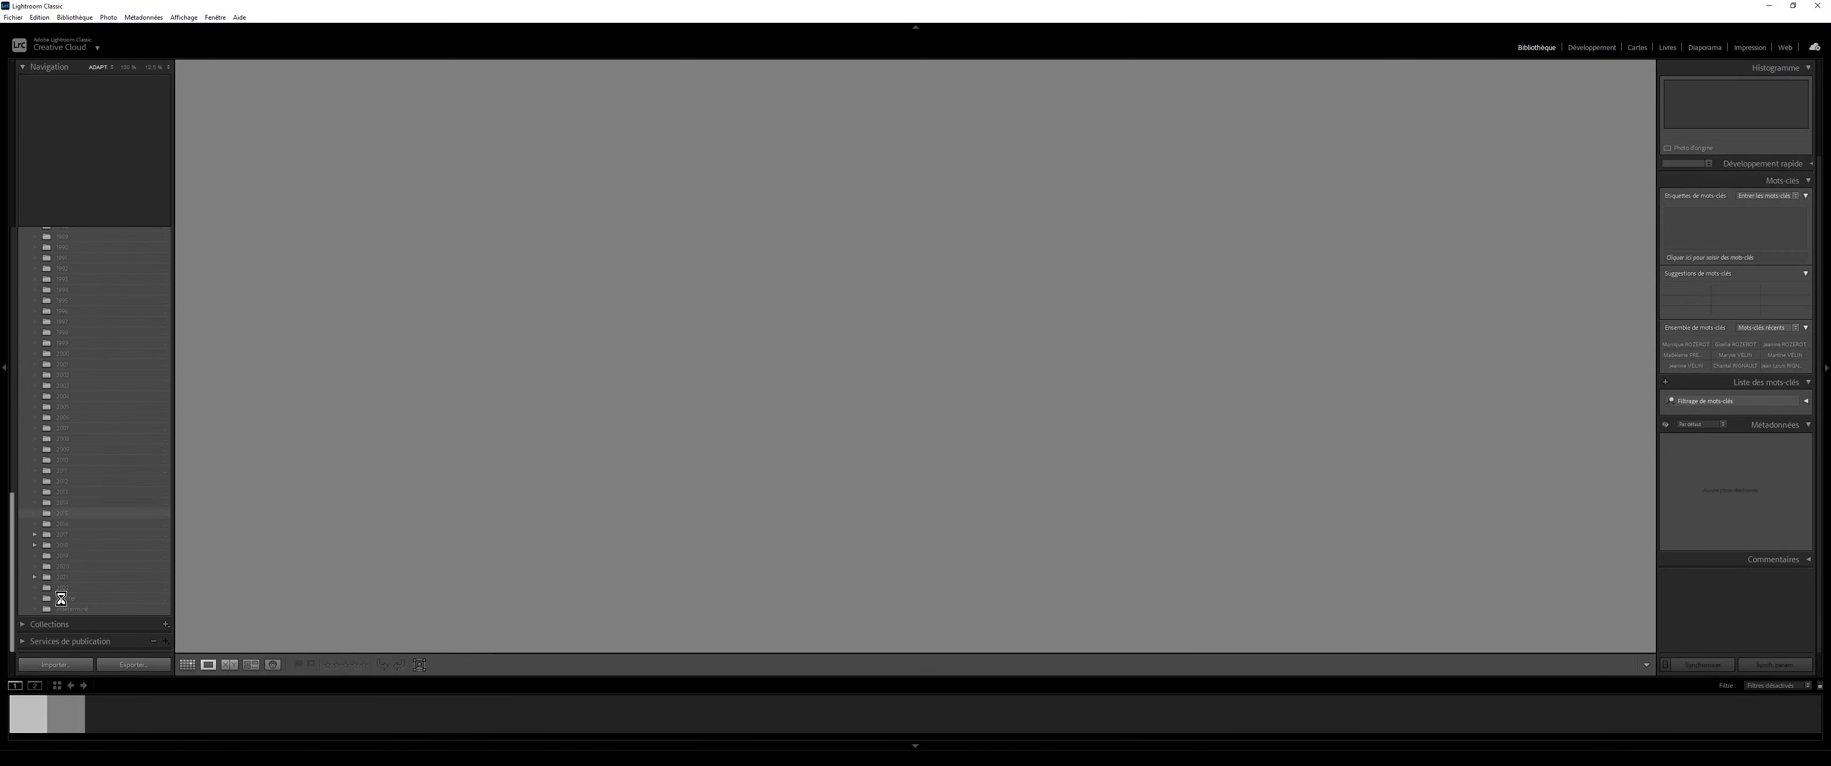
{"action": "left_click", "coordinate": [61, 601]}
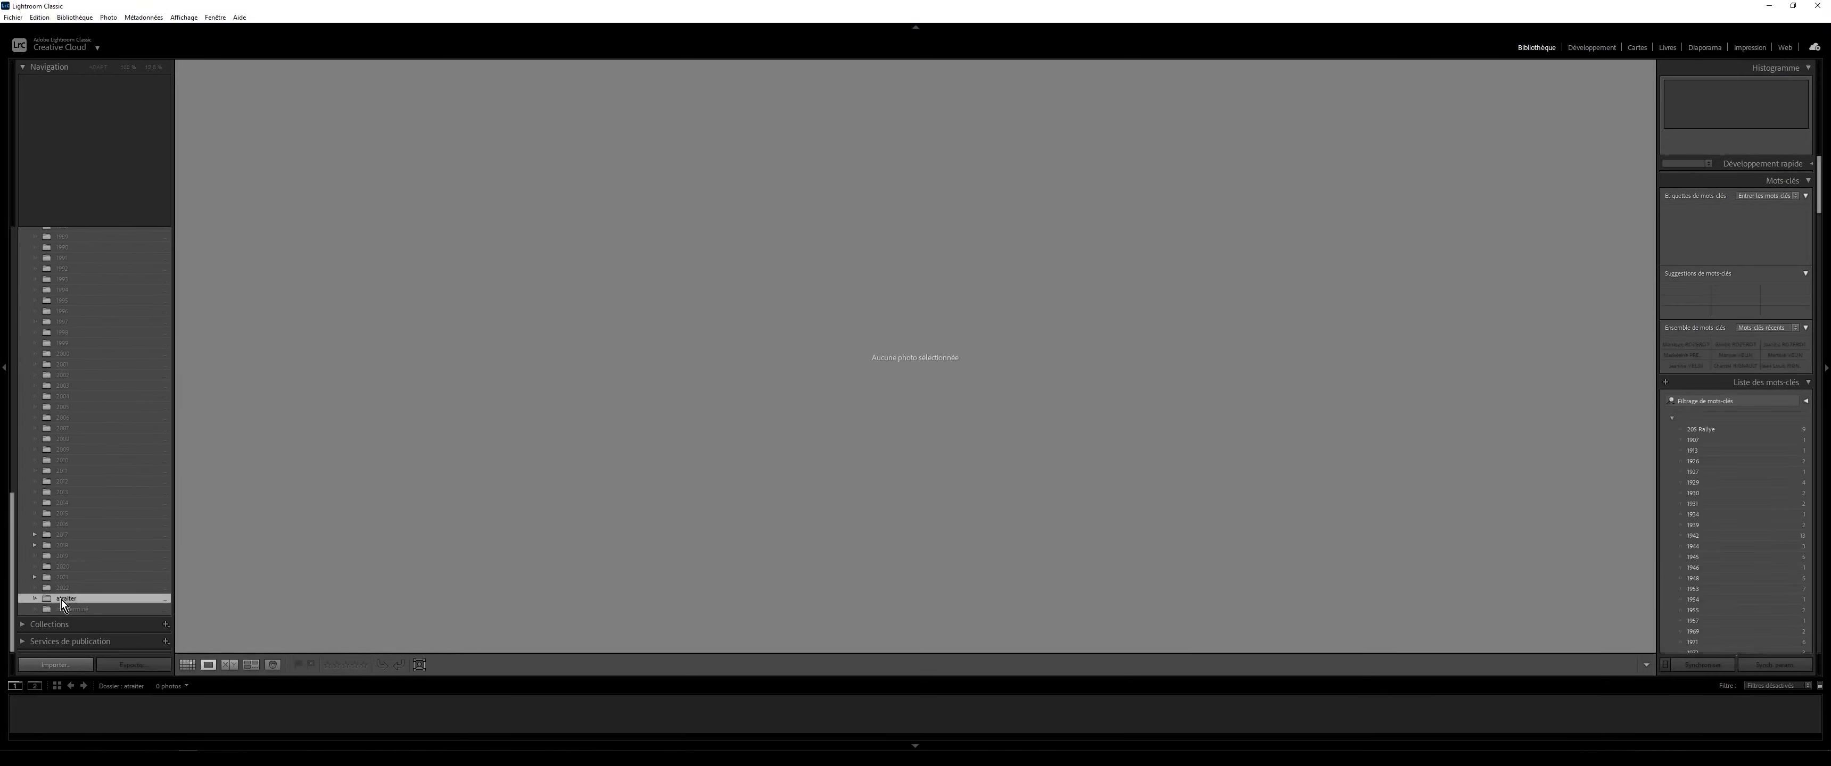
{"action": "right_click", "coordinate": [62, 603]}
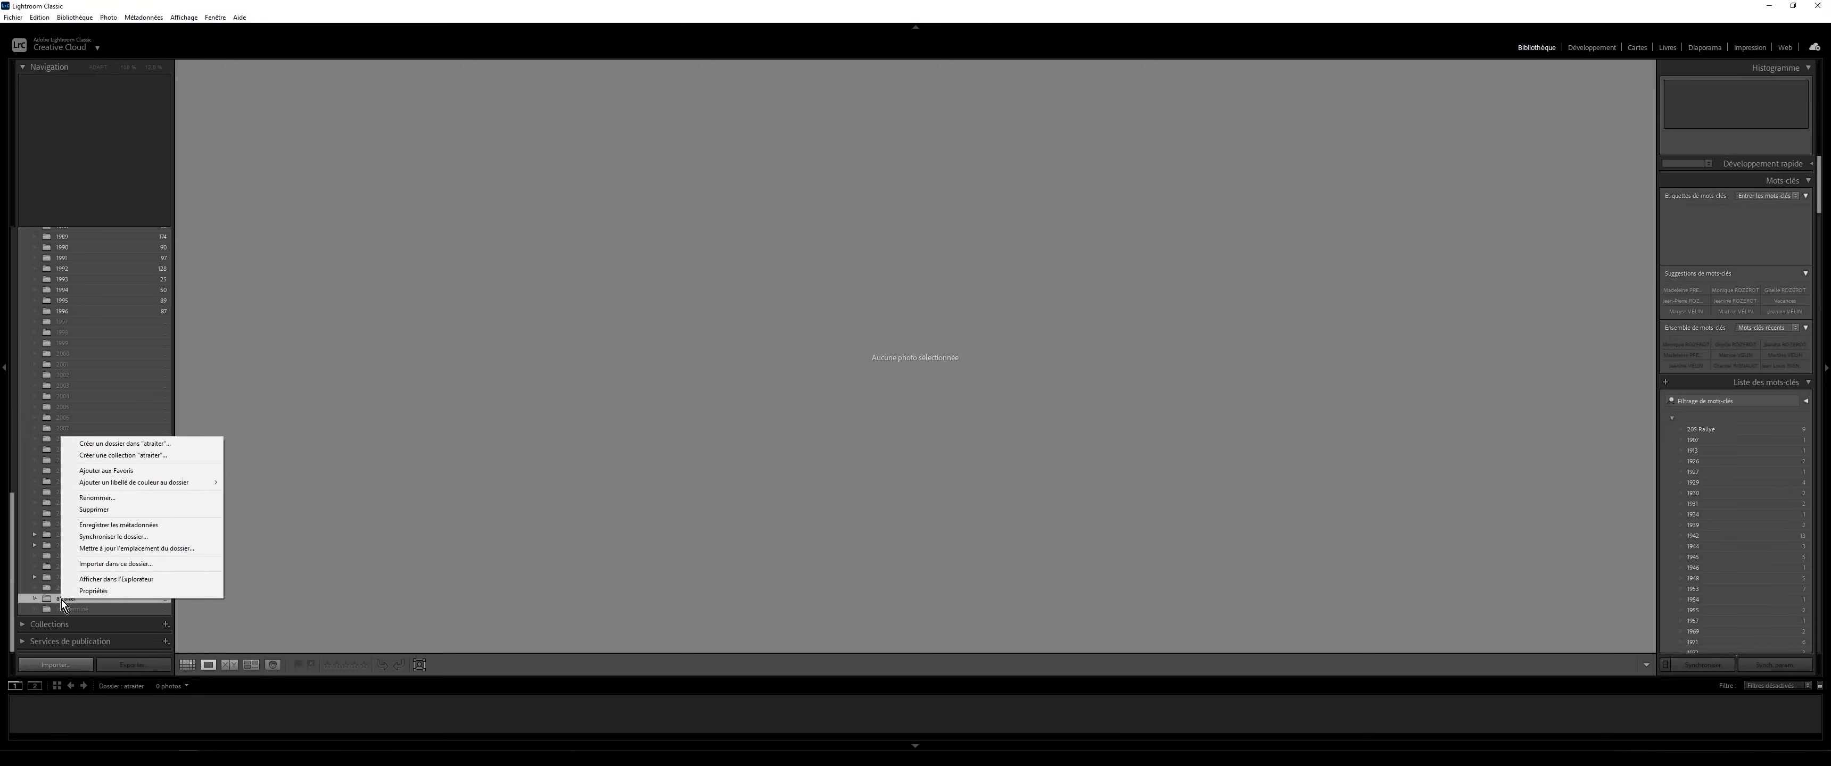
{"action": "left_click", "coordinate": [182, 539]}
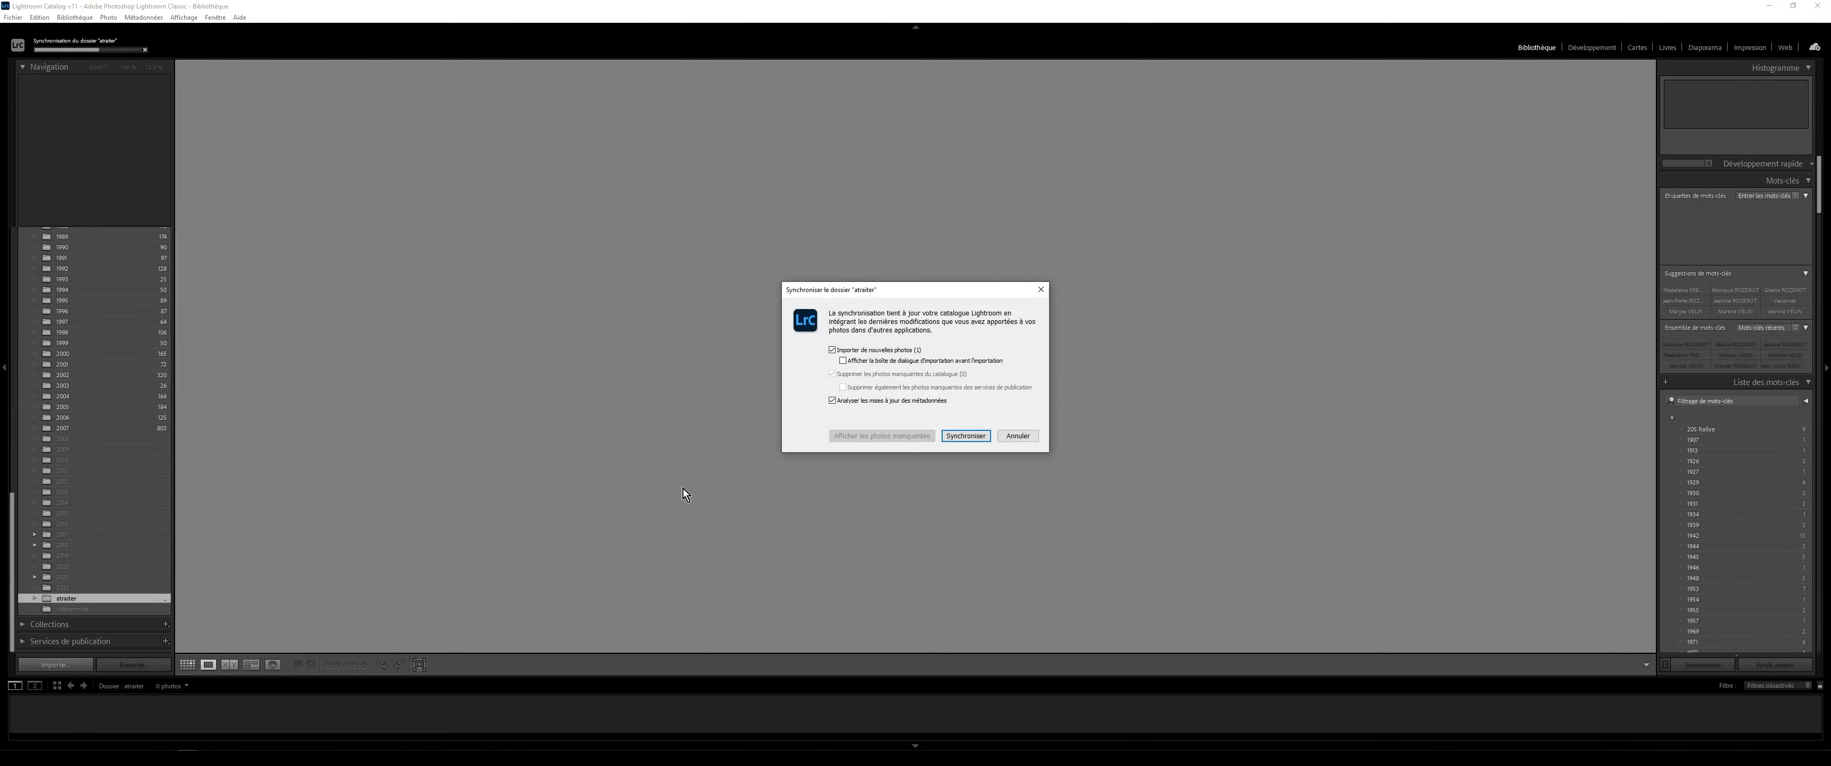
{"action": "left_click", "coordinate": [965, 439]}
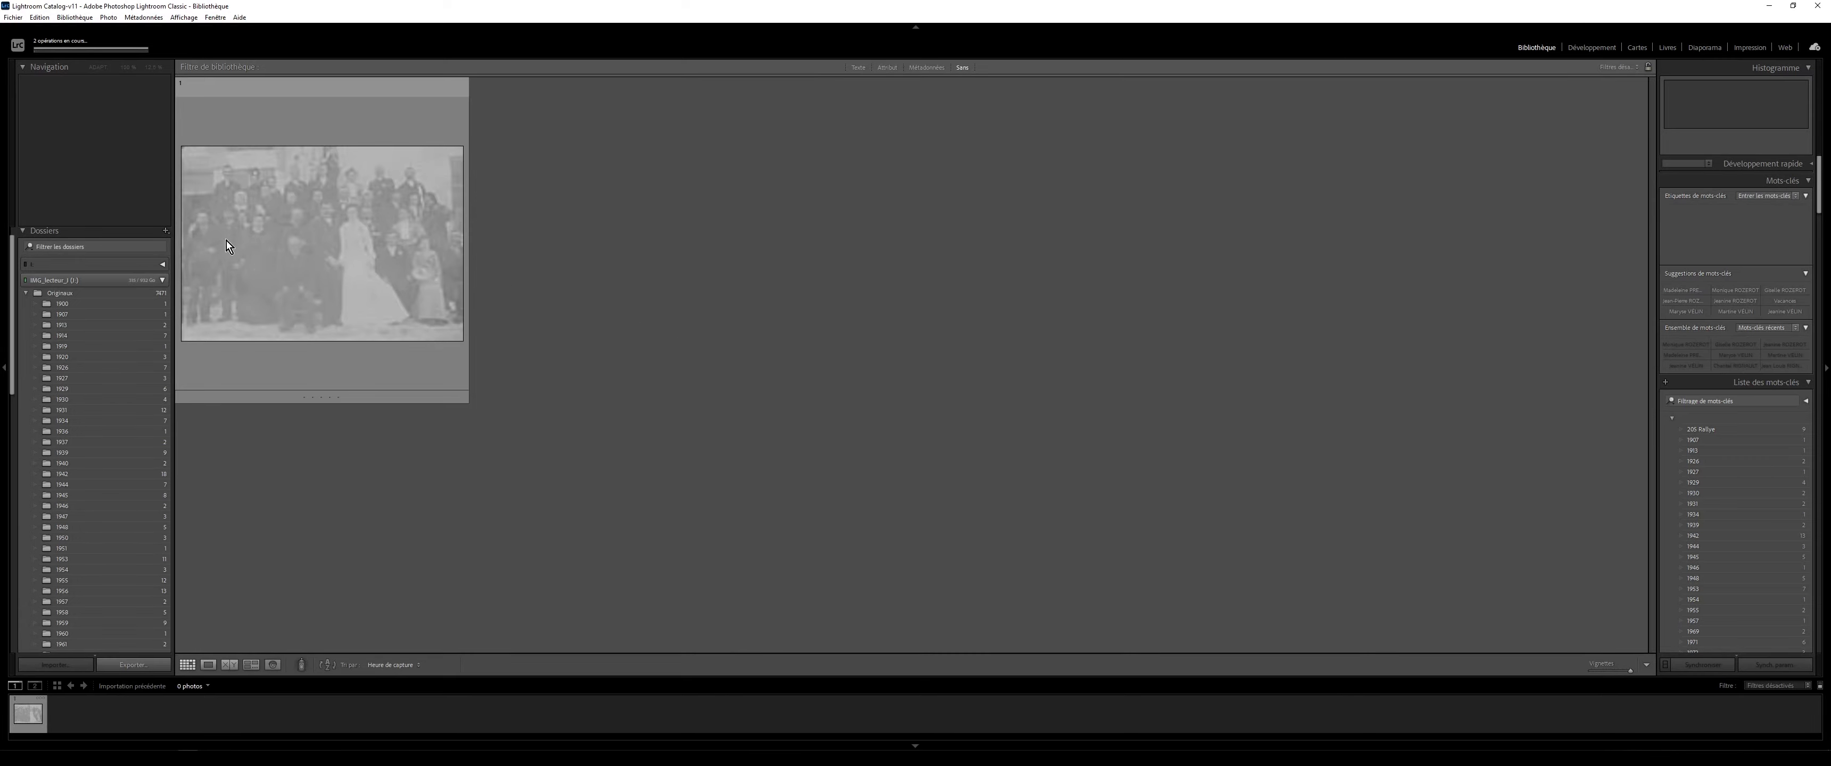
{"action": "left_click", "coordinate": [440, 282]}
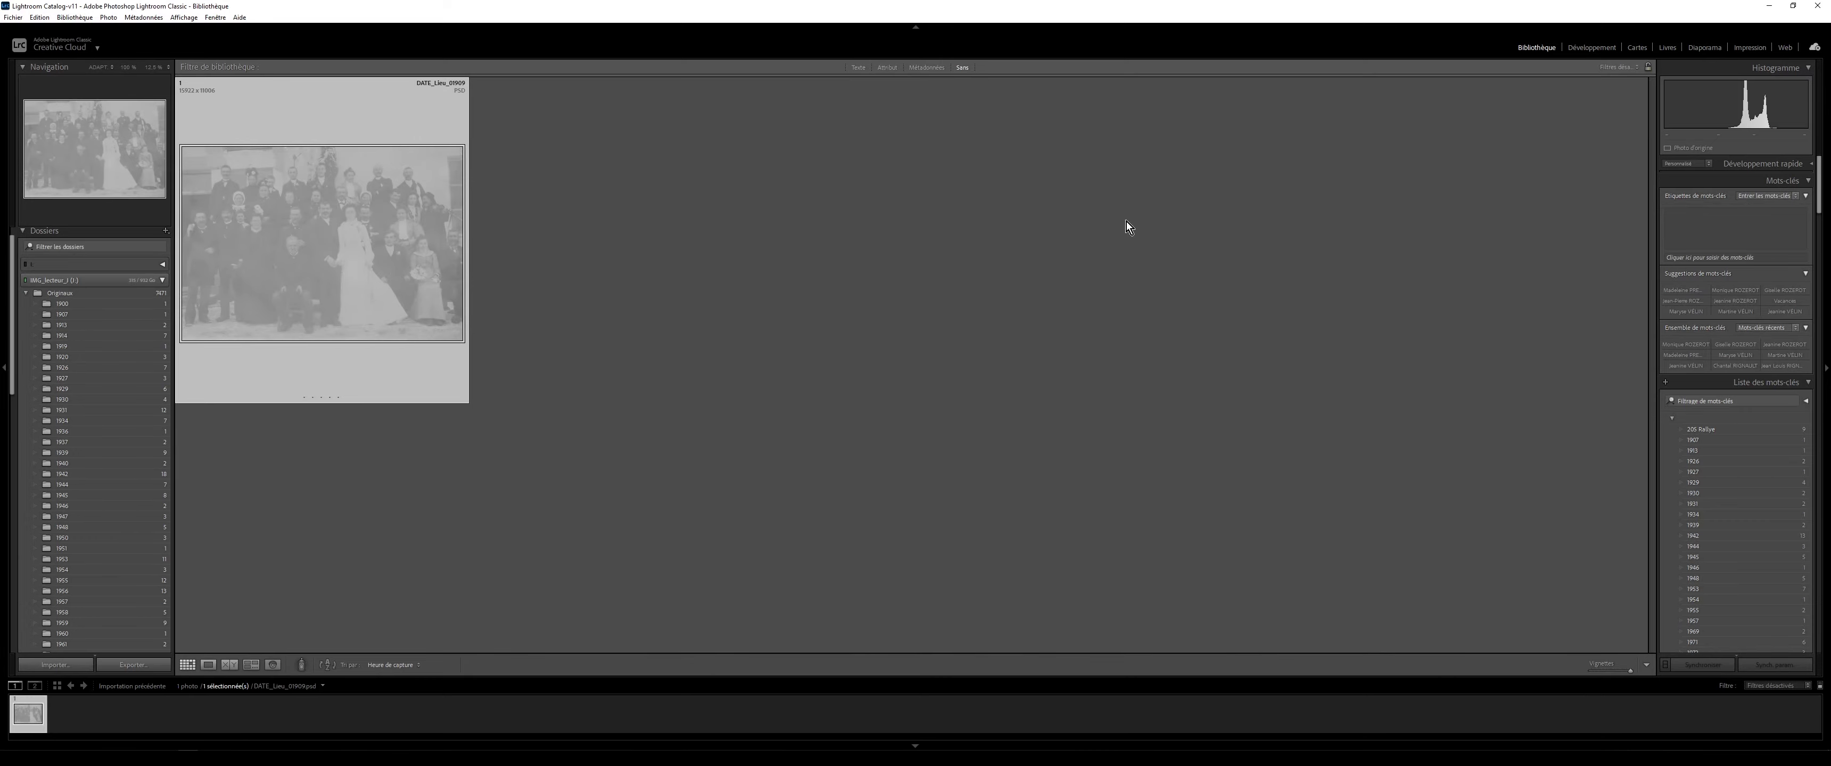
- Open the wedding photo for developing and raise Dehaze (Correction du voile) to +100 in the basic settings
{"action": "left_click", "coordinate": [1589, 48]}
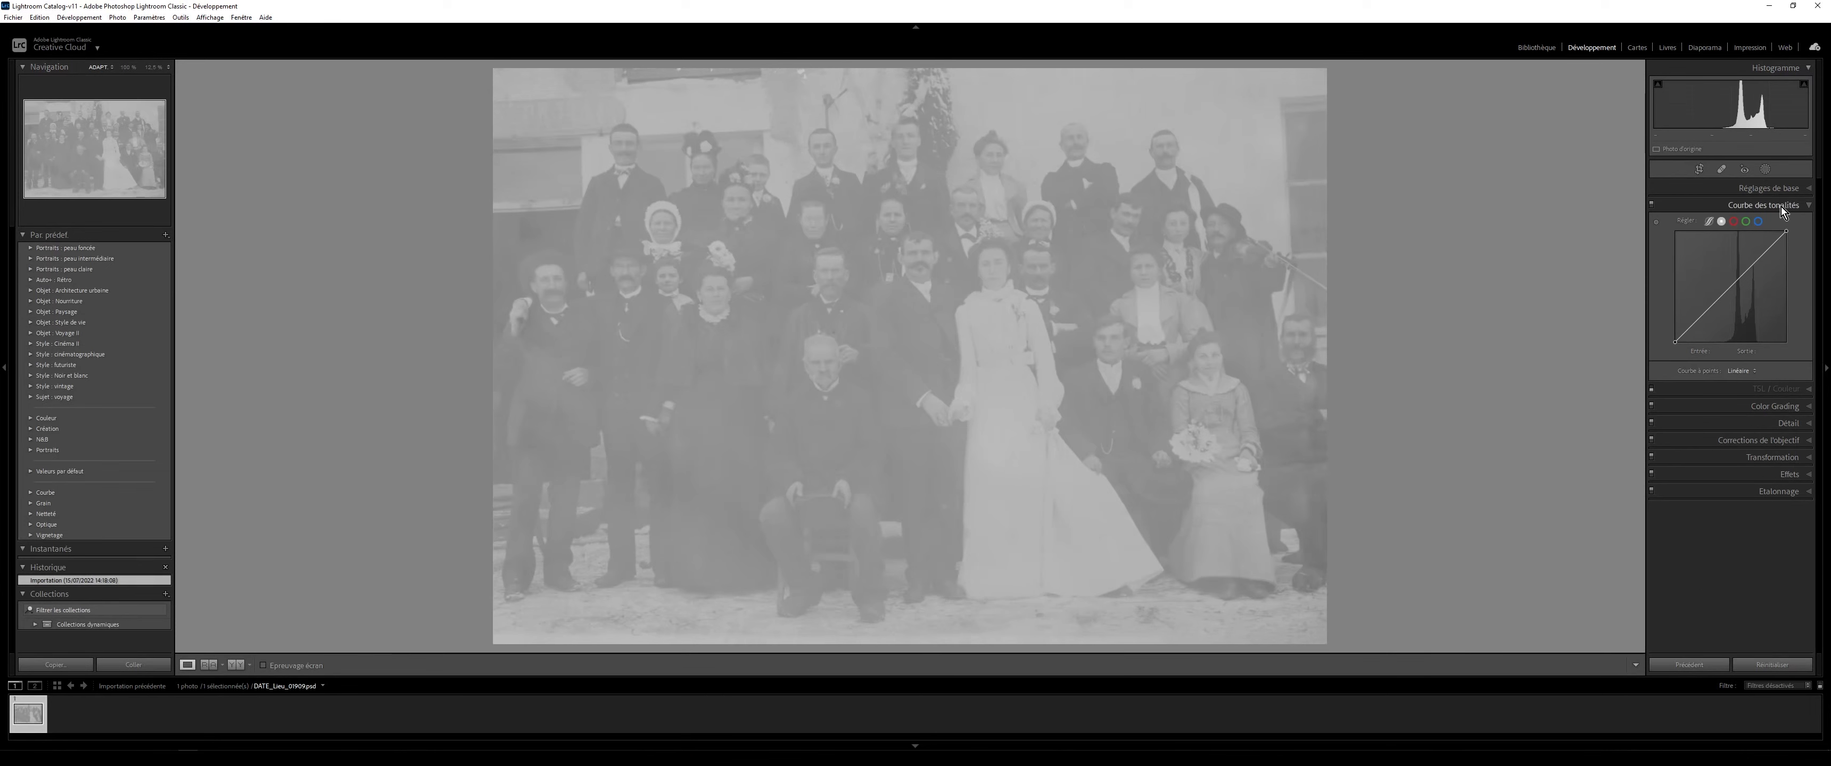
{"action": "left_click", "coordinate": [1765, 189]}
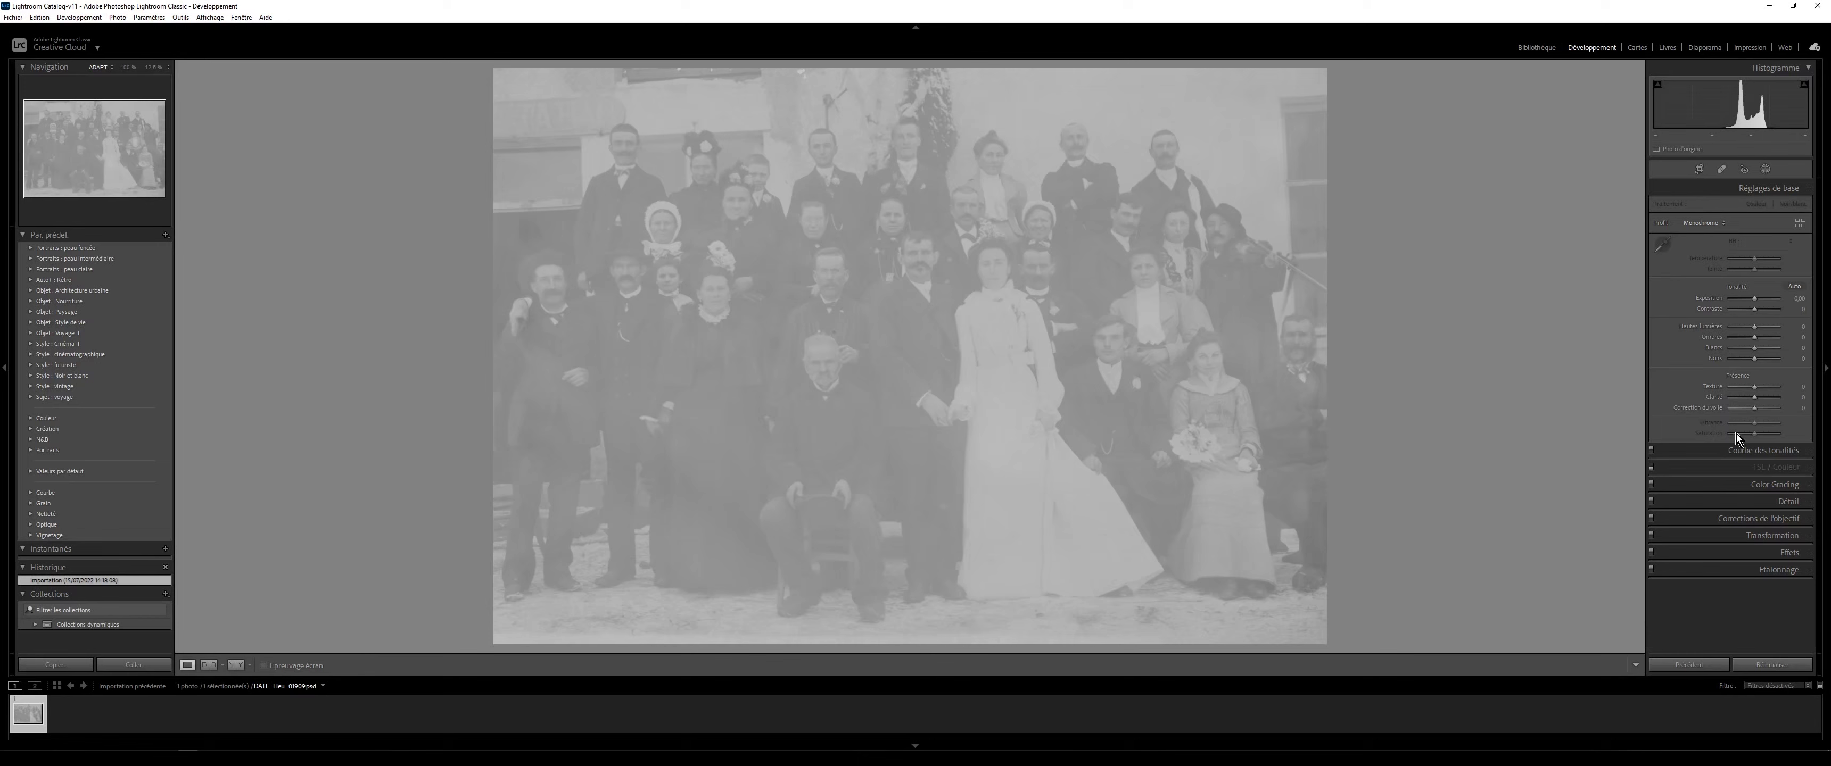
{"action": "left_click_drag", "start_coordinate": [1757, 411], "coordinate": [1781, 412]}
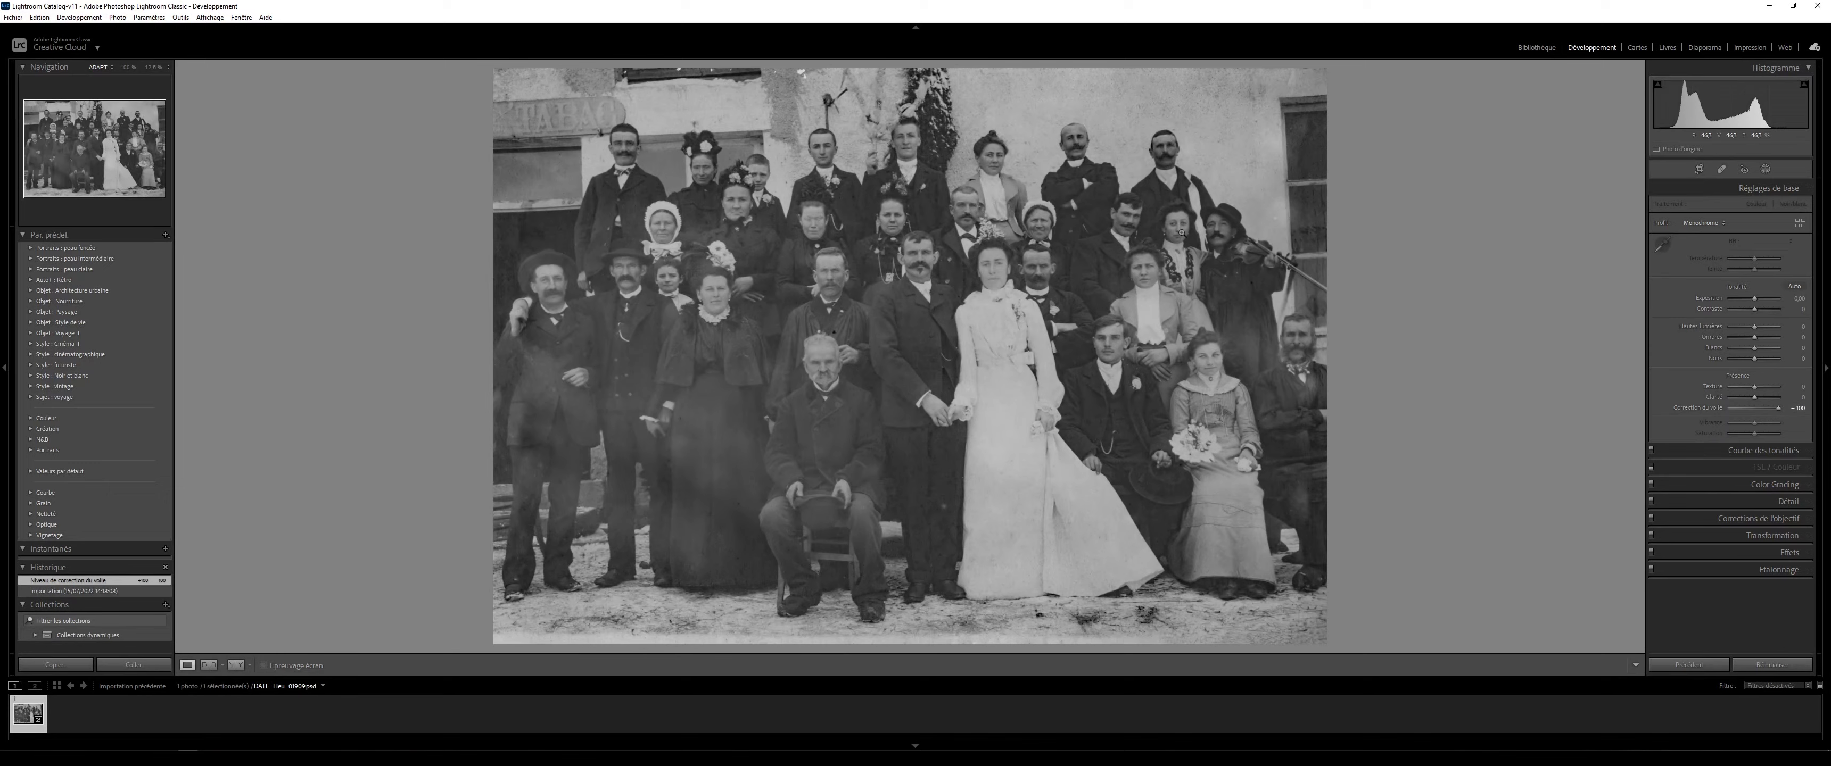
- Create a new brush mask for the hazy patches on the dark clothing of the people beside the seated man
{"action": "left_click", "coordinate": [878, 149]}
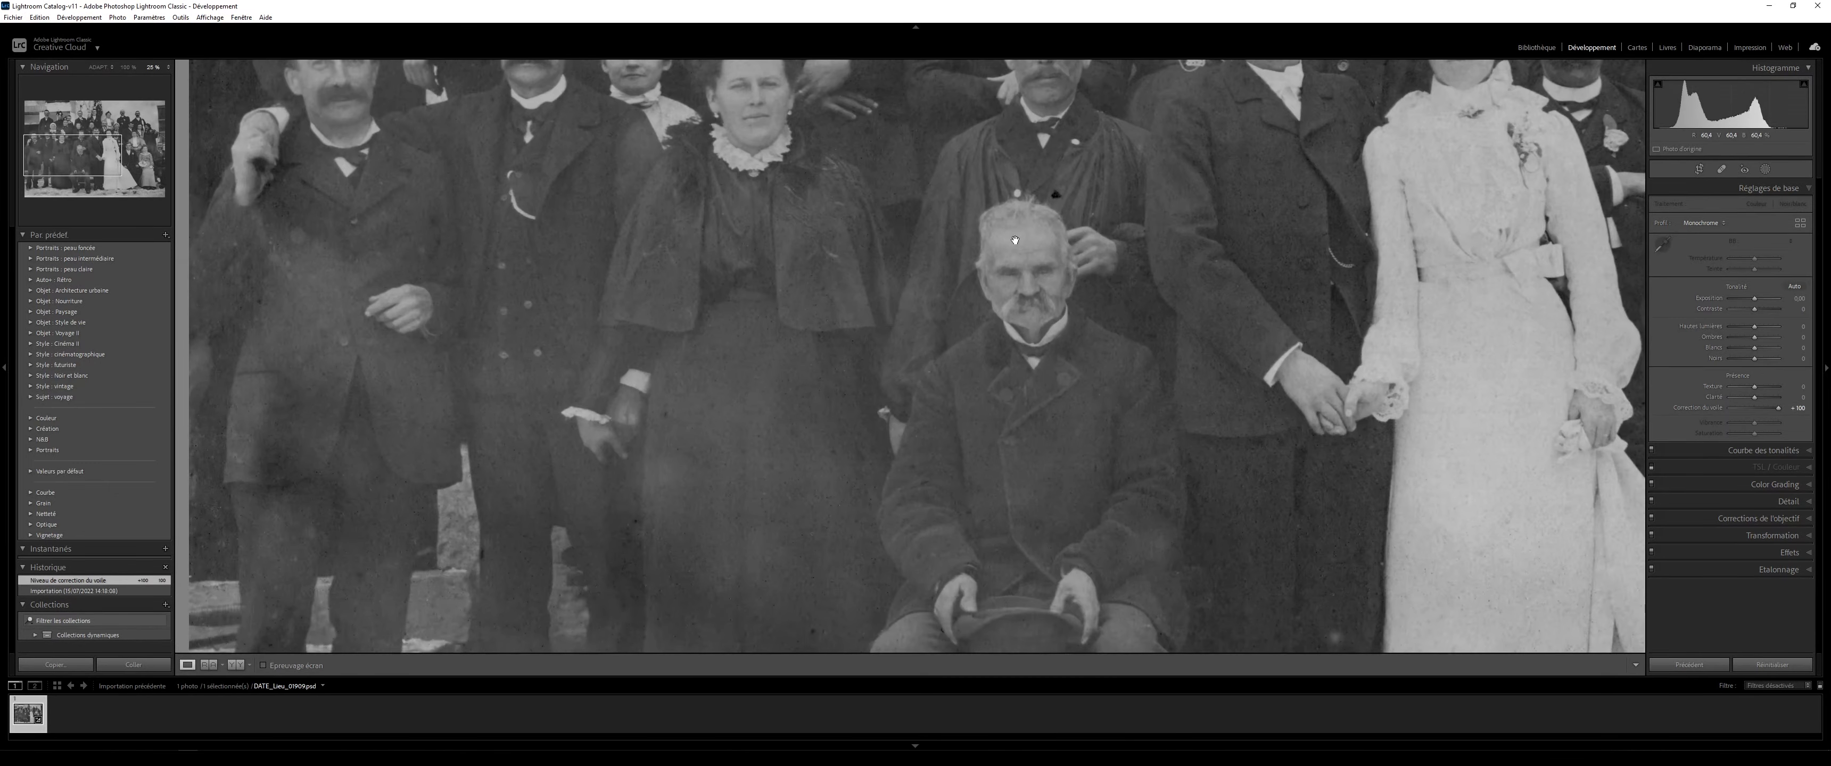
{"action": "left_click_drag", "start_coordinate": [1068, 419], "coordinate": [1005, 392]}
{"action": "left_click_drag", "start_coordinate": [579, 328], "coordinate": [815, 240]}
{"action": "left_click_drag", "start_coordinate": [953, 299], "coordinate": [932, 205]}
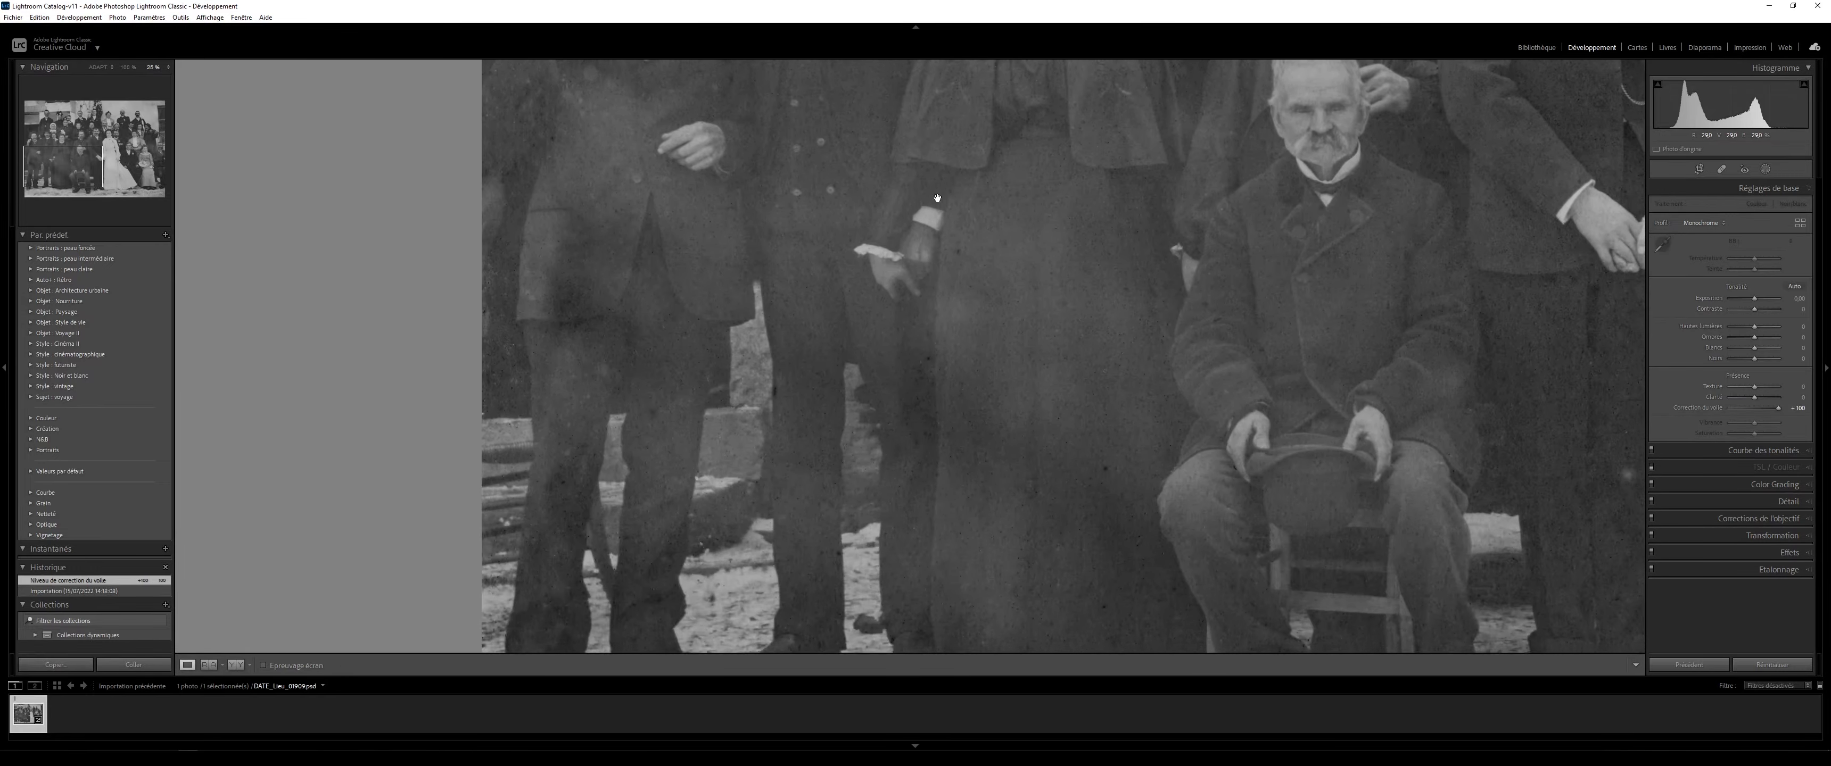
{"action": "left_click_drag", "start_coordinate": [675, 367], "coordinate": [674, 332]}
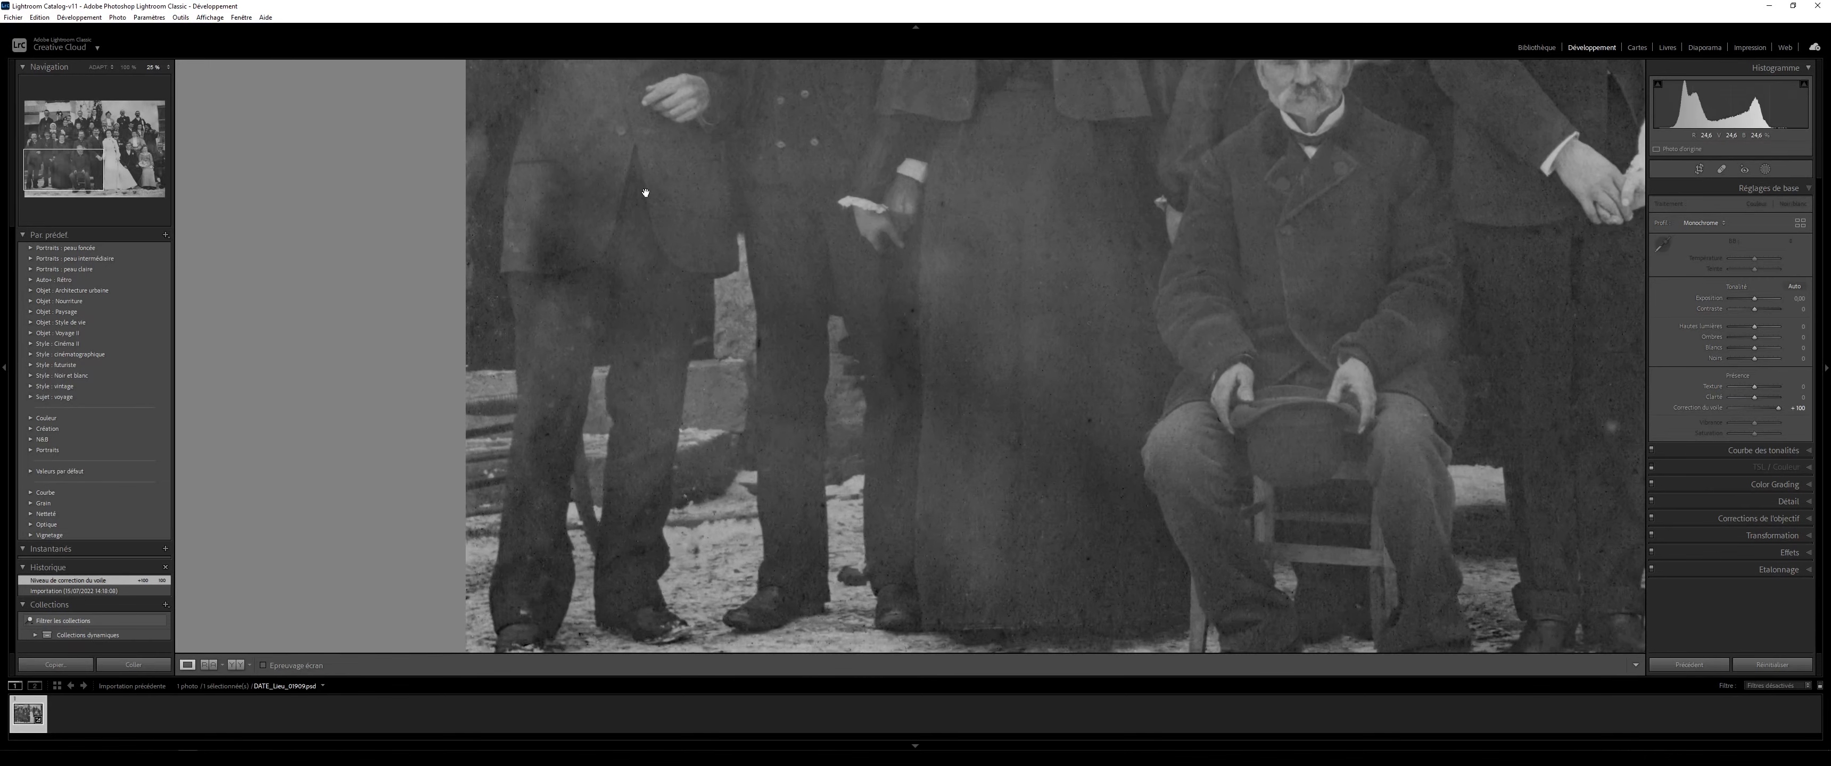
{"action": "left_click_drag", "start_coordinate": [645, 193], "coordinate": [621, 430]}
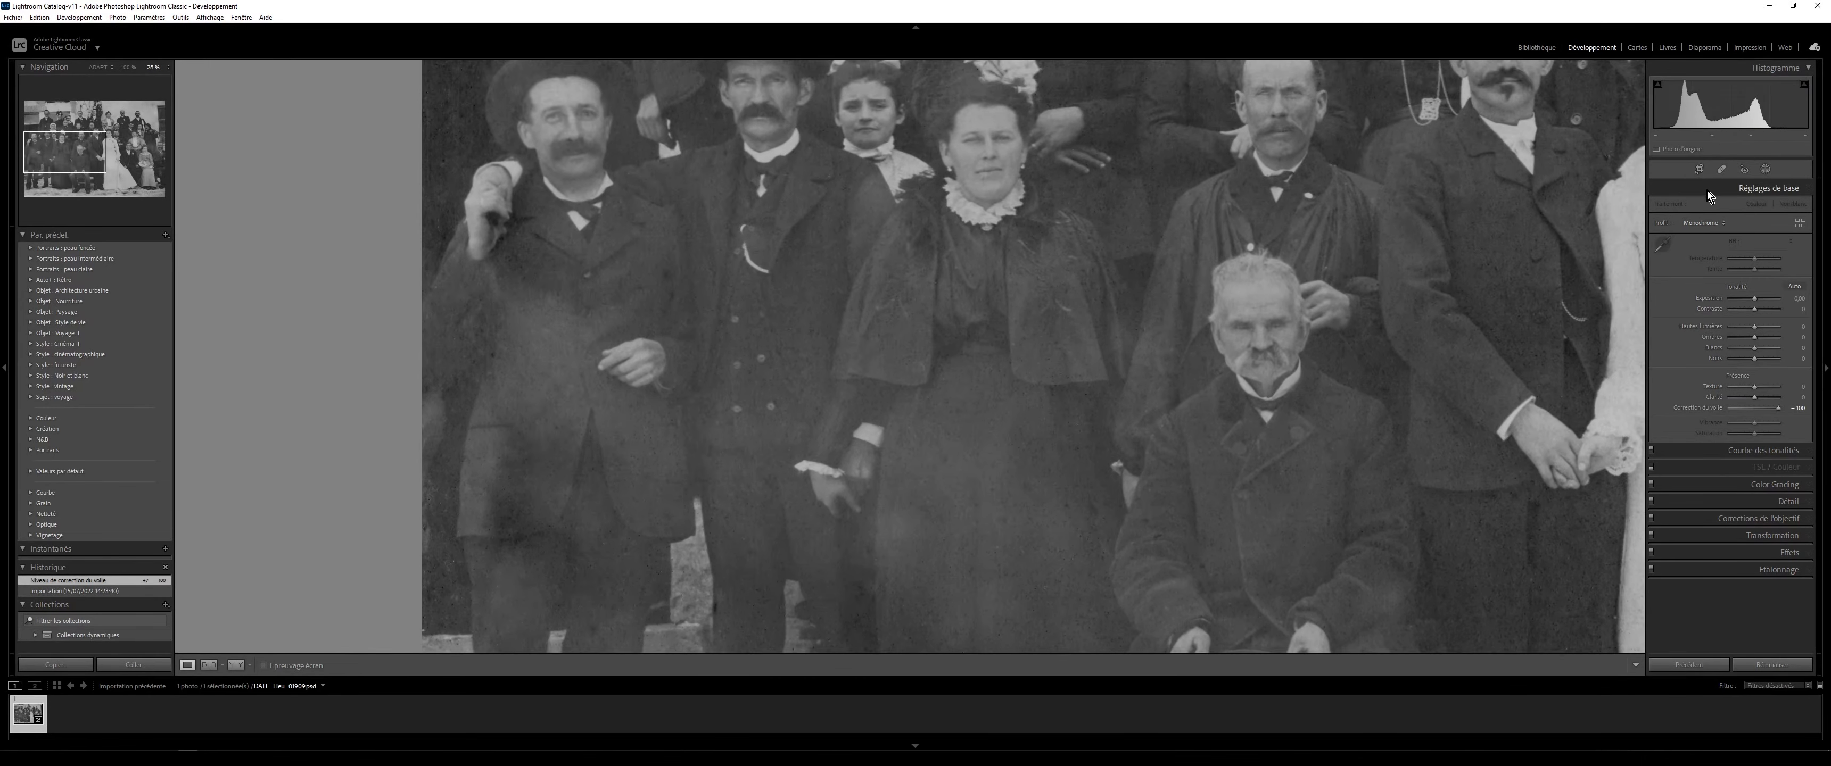
{"action": "left_click", "coordinate": [1764, 169]}
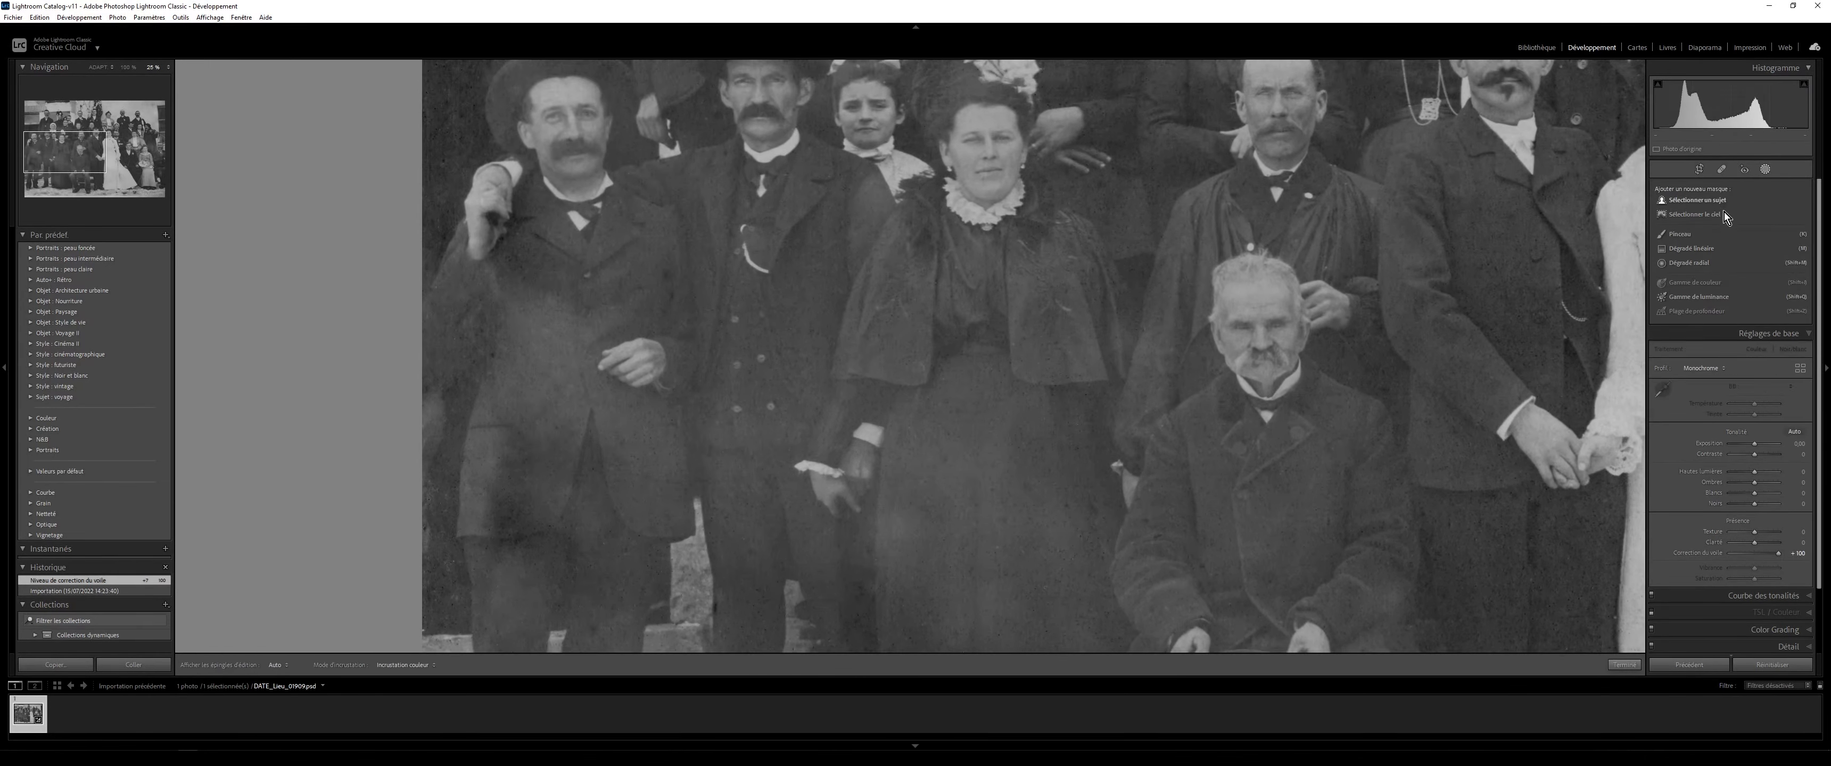
{"action": "left_click", "coordinate": [1682, 235]}
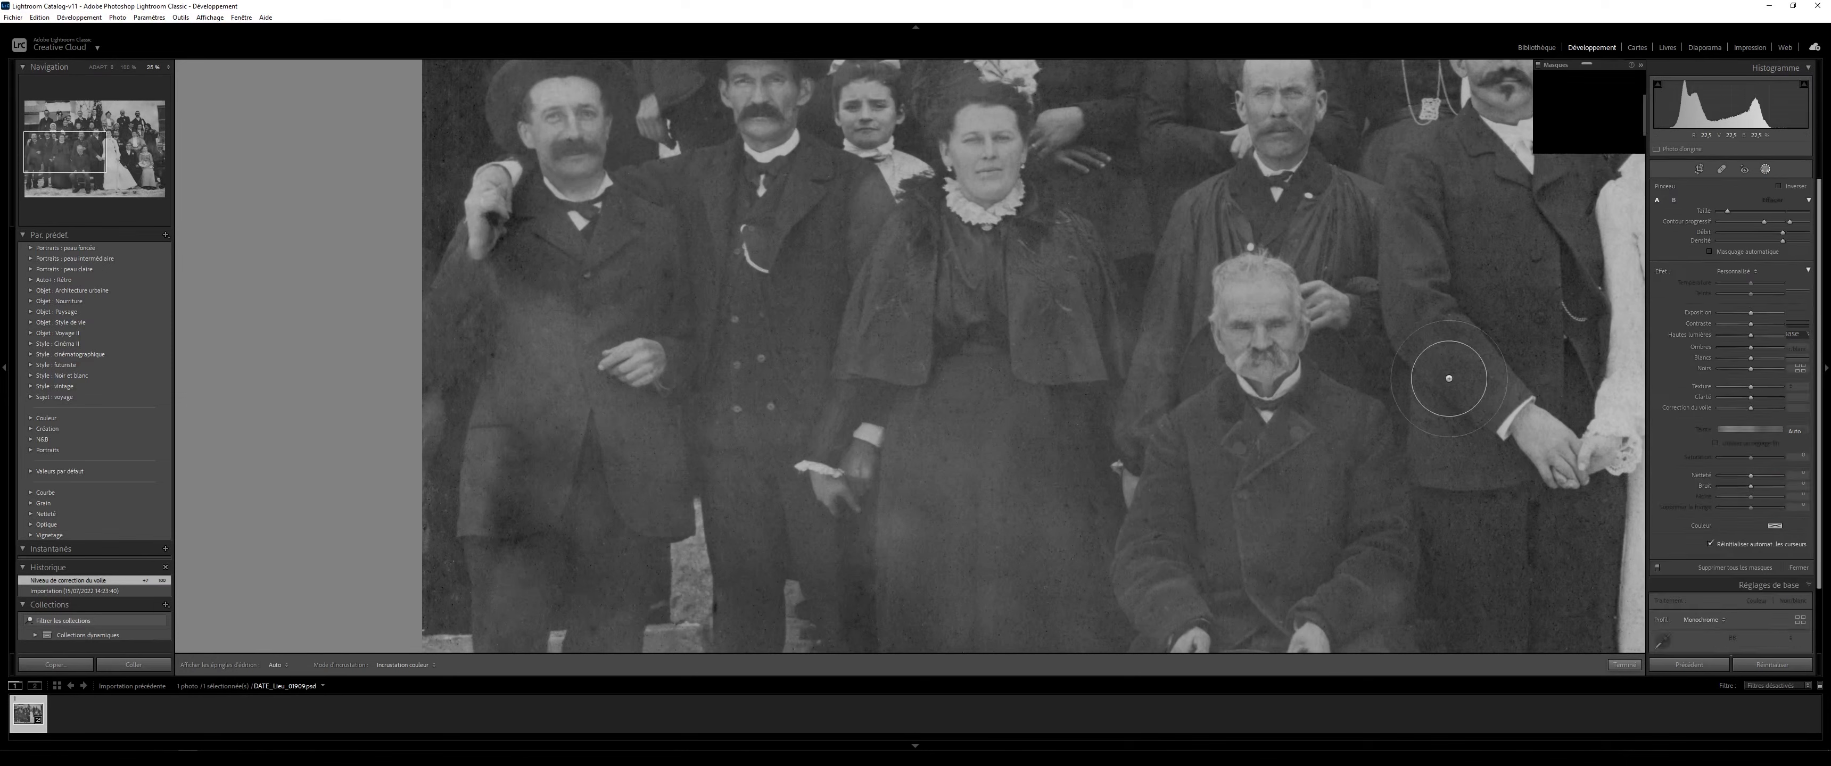
{"action": "scroll", "coordinate": [518, 340], "scroll_direction": "up", "scroll_amount": 1}
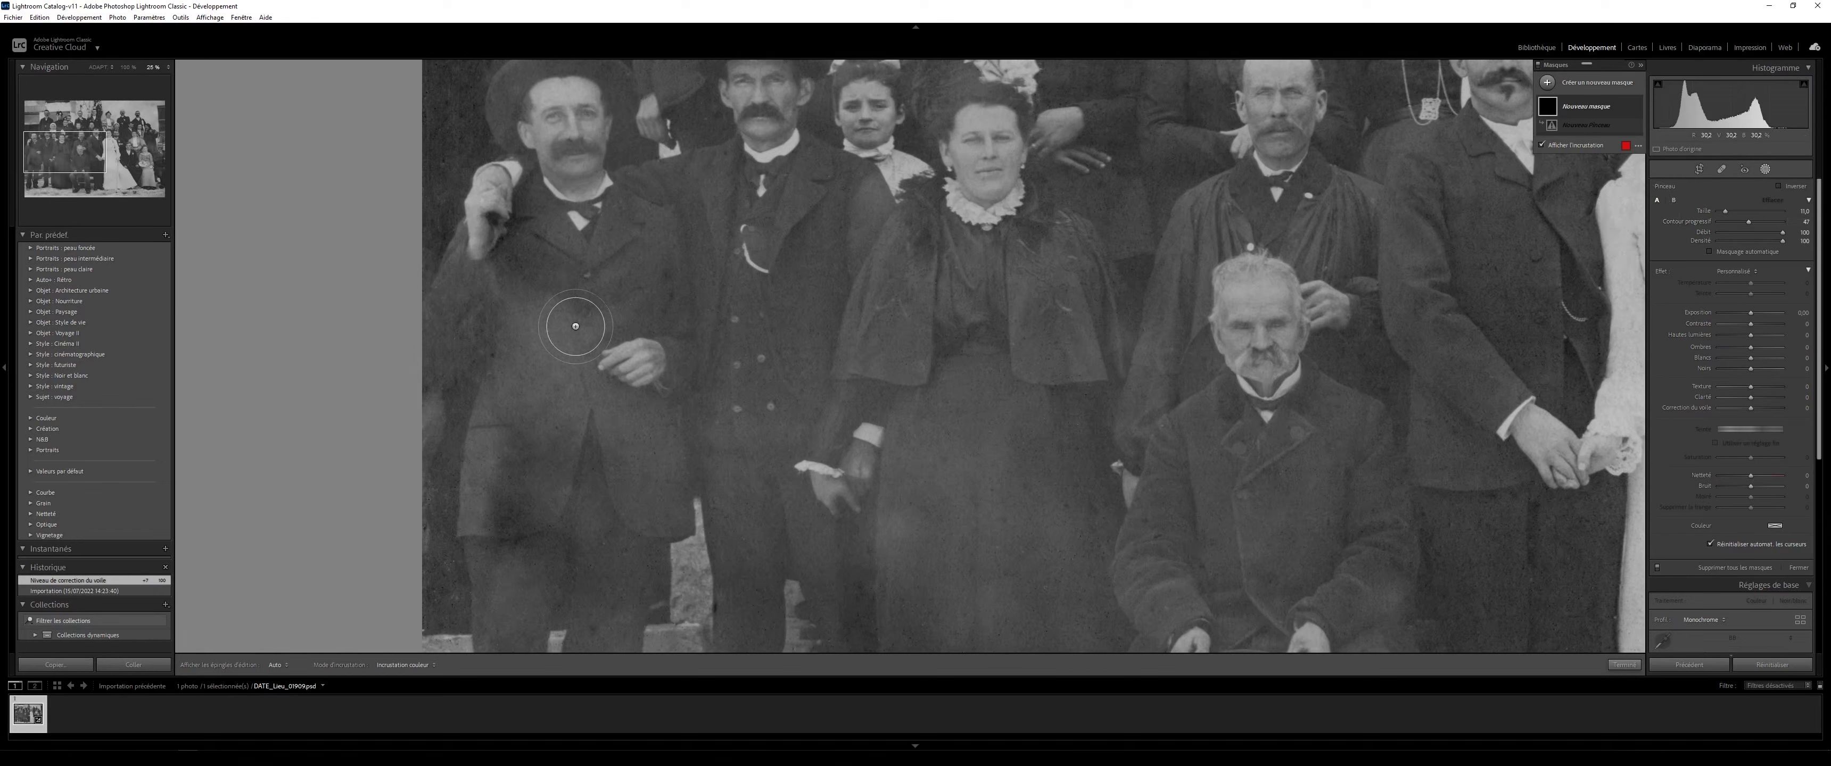
- Paint the brush mask over the hazy areas of the jacket and trousers of the outermost standing man in a hat
{"action": "scroll", "coordinate": [535, 340], "scroll_direction": "down", "scroll_amount": 3}
{"action": "scroll", "coordinate": [500, 287], "scroll_direction": "down", "scroll_amount": 4}
{"action": "mouse_move", "coordinate": [489, 276]}
{"action": "left_mouse_down"}
{"action": "mouse_move", "coordinate": [539, 301]}
{"action": "mouse_move", "coordinate": [561, 327]}
{"action": "mouse_move", "coordinate": [640, 311]}
{"action": "left_mouse_up"}
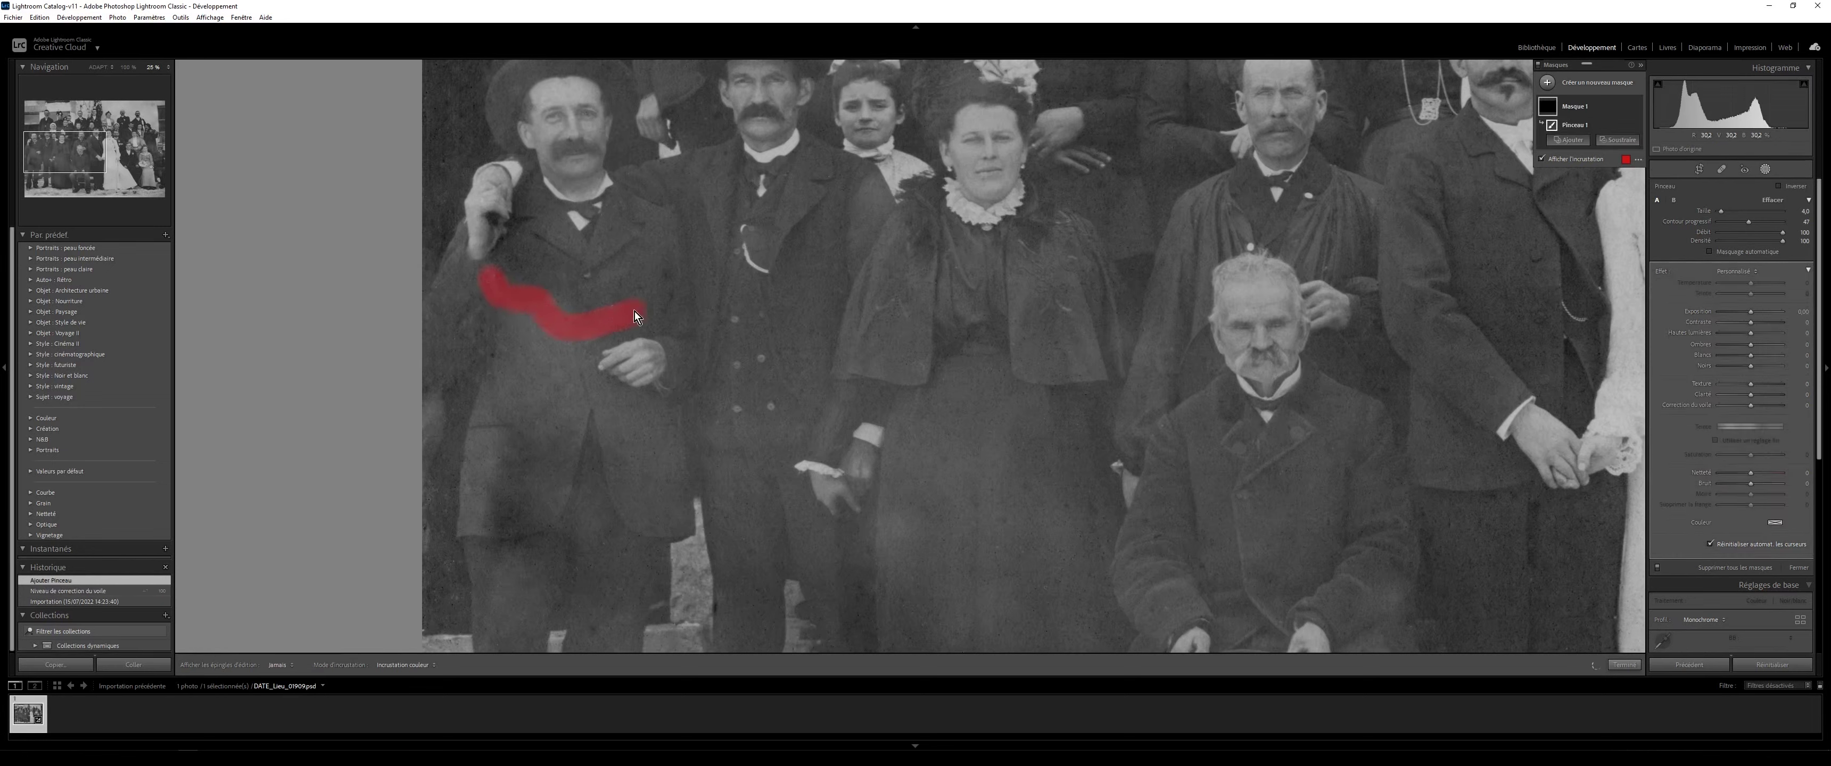
{"action": "scroll", "coordinate": [523, 345], "scroll_direction": "up", "scroll_amount": 7}
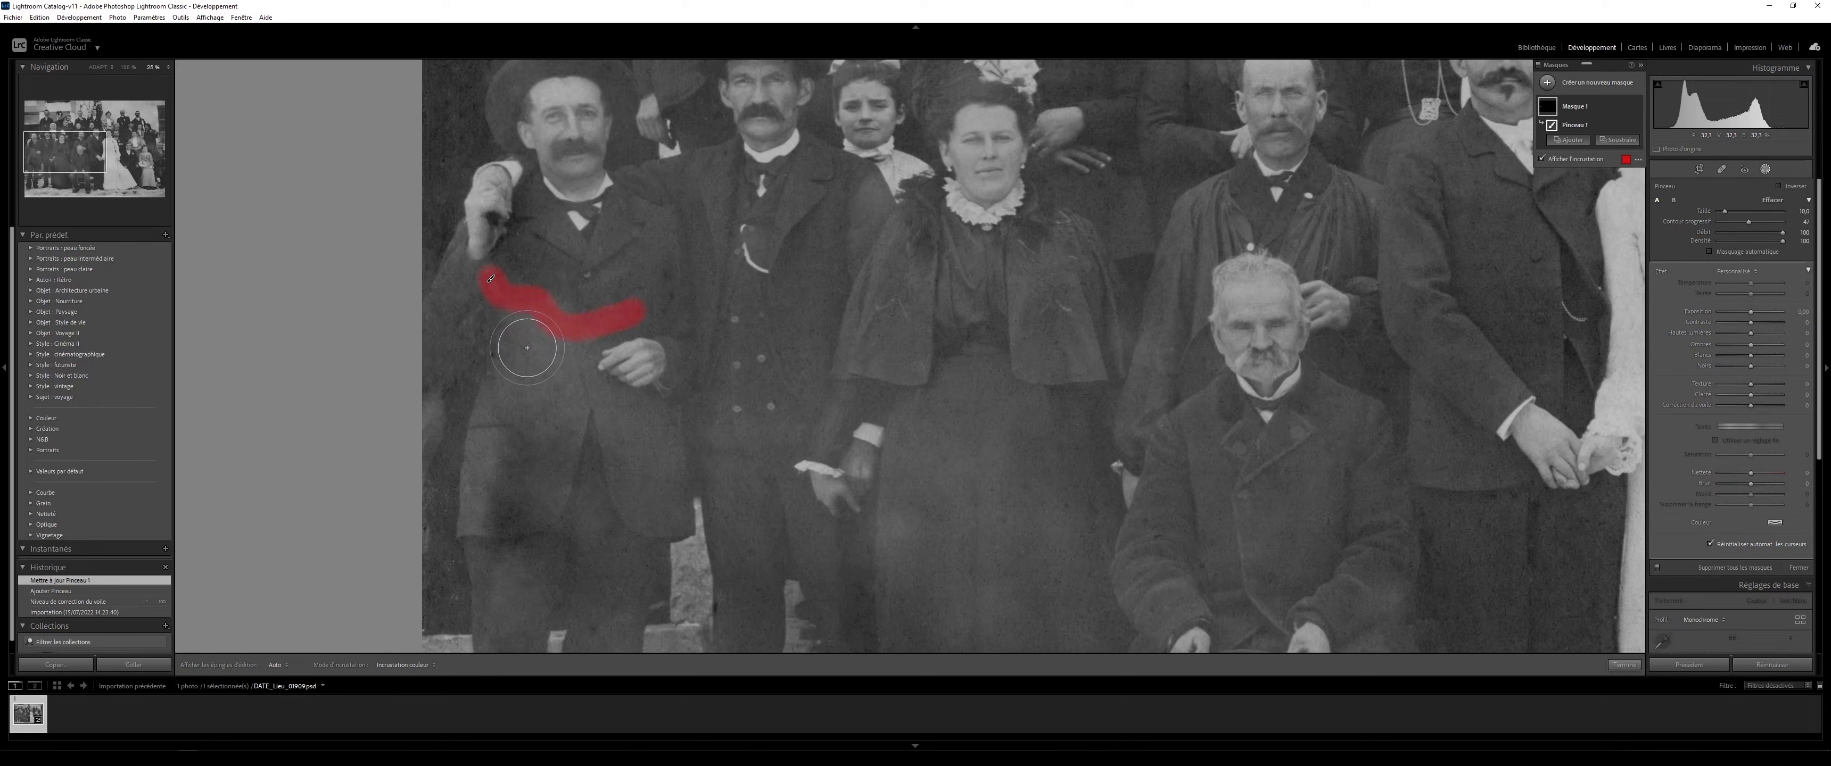
{"action": "mouse_move", "coordinate": [520, 342]}
{"action": "left_mouse_down"}
{"action": "mouse_move", "coordinate": [525, 398]}
{"action": "mouse_move", "coordinate": [556, 368]}
{"action": "mouse_move", "coordinate": [567, 383]}
{"action": "mouse_move", "coordinate": [512, 402]}
{"action": "left_mouse_up"}
{"action": "left_click_drag", "start_coordinate": [523, 334], "coordinate": [534, 389]}
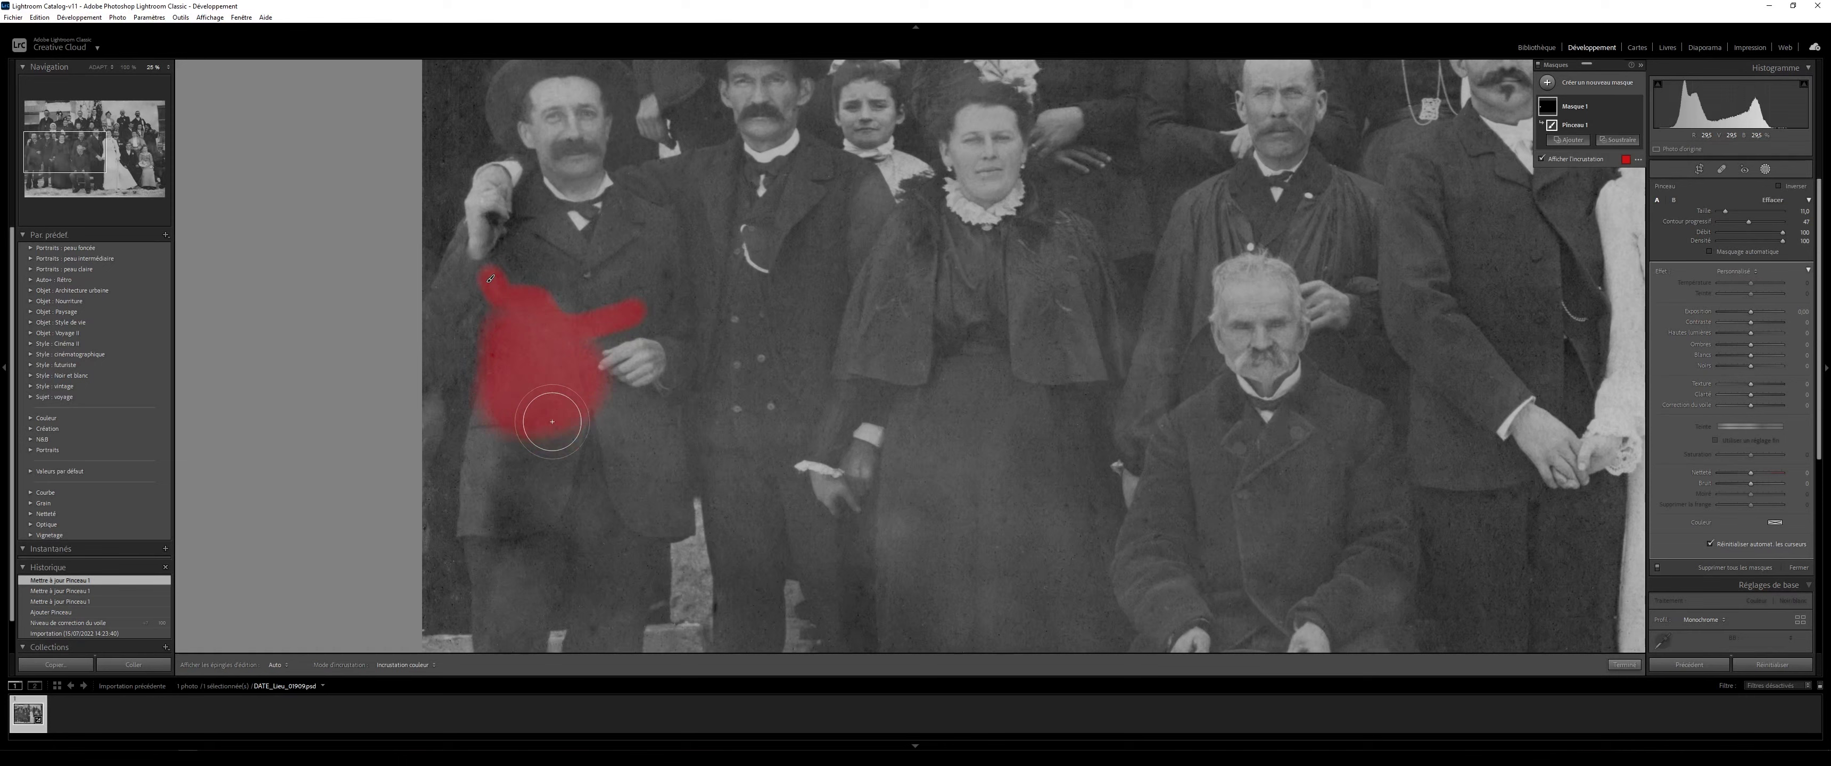
{"action": "left_click", "coordinate": [553, 336]}
{"action": "scroll", "coordinate": [541, 413], "scroll_direction": "down", "scroll_amount": 3}
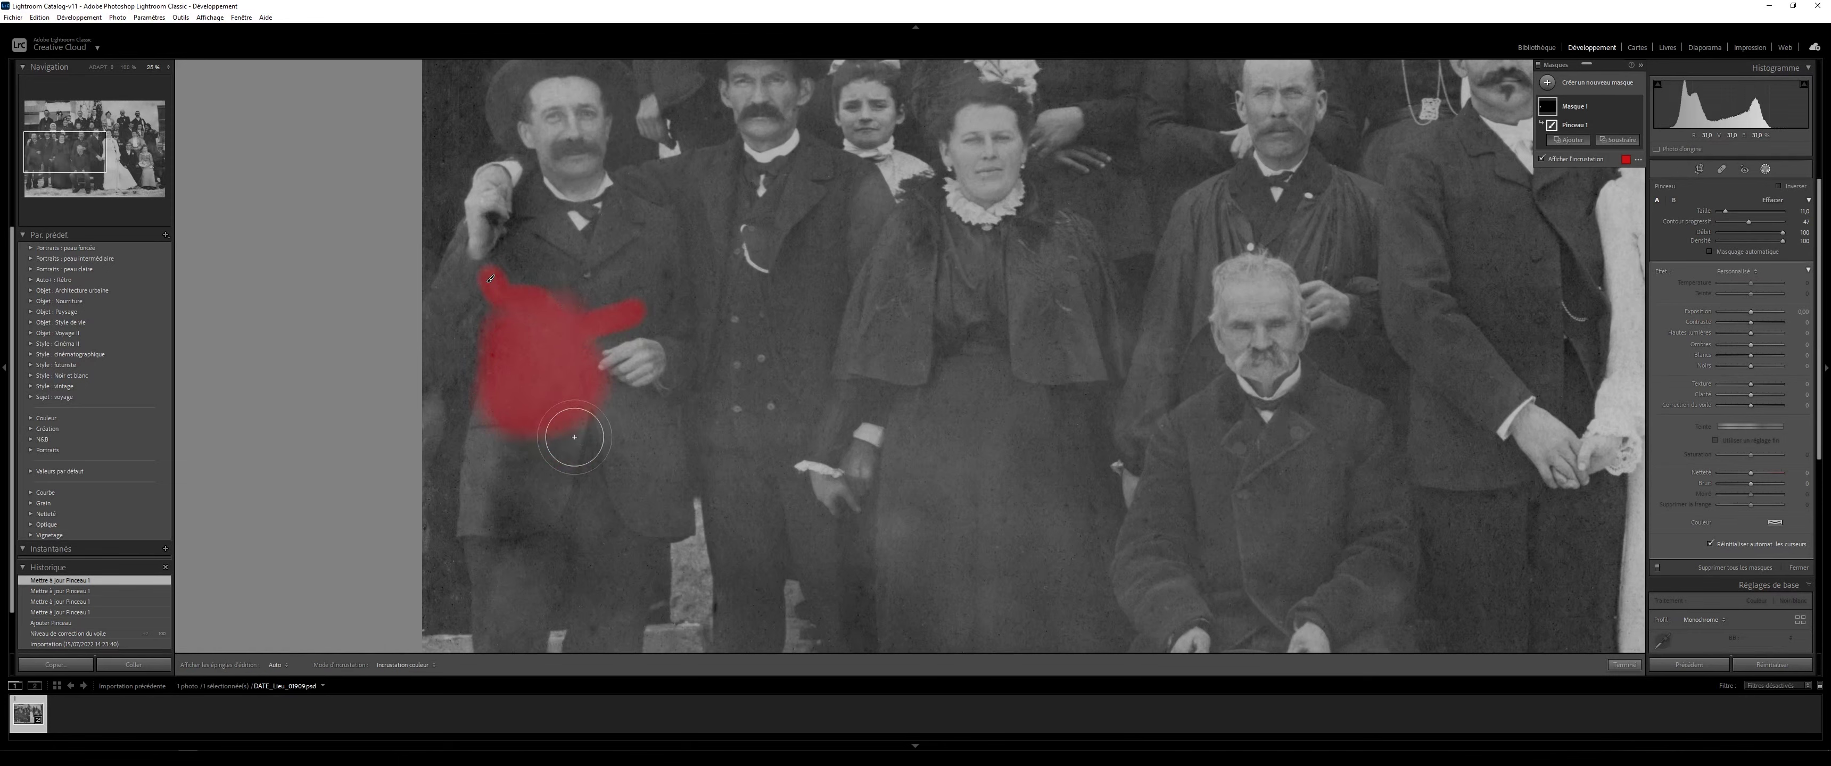
{"action": "mouse_move", "coordinate": [492, 438]}
{"action": "left_mouse_down"}
{"action": "mouse_move", "coordinate": [471, 529]}
{"action": "mouse_move", "coordinate": [514, 602]}
{"action": "mouse_move", "coordinate": [511, 639]}
{"action": "left_mouse_up"}
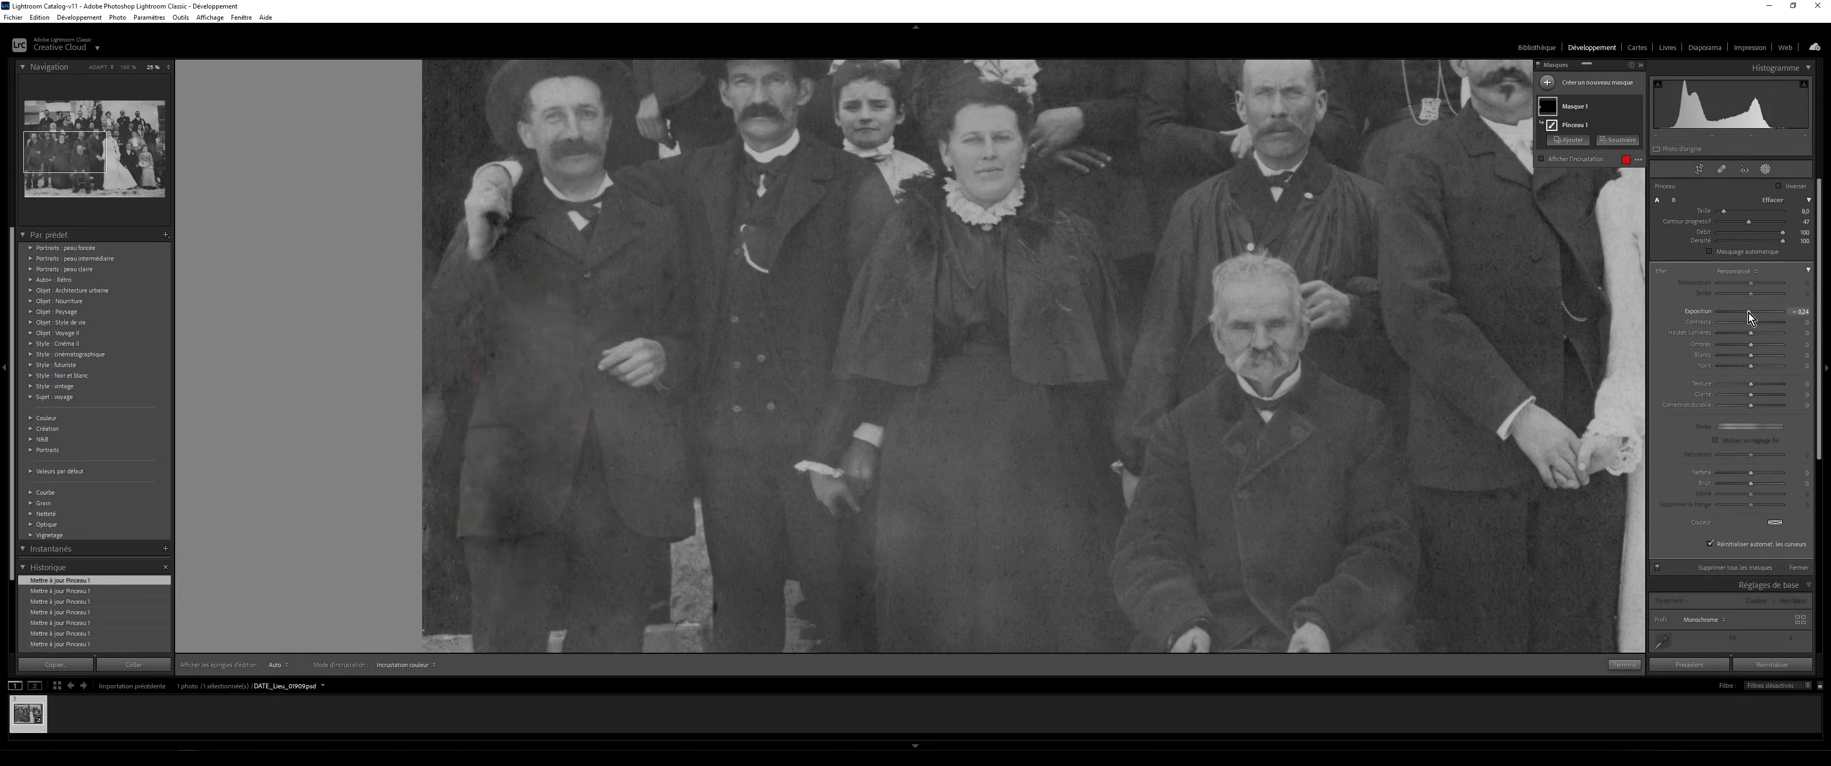
- Lower the exposure of the brush mask slightly and finish masking
{"action": "left_click_drag", "start_coordinate": [1747, 311], "coordinate": [1748, 313]}
{"action": "left_click_drag", "start_coordinate": [1750, 316], "coordinate": [1748, 316]}
{"action": "left_click", "coordinate": [1767, 171]}
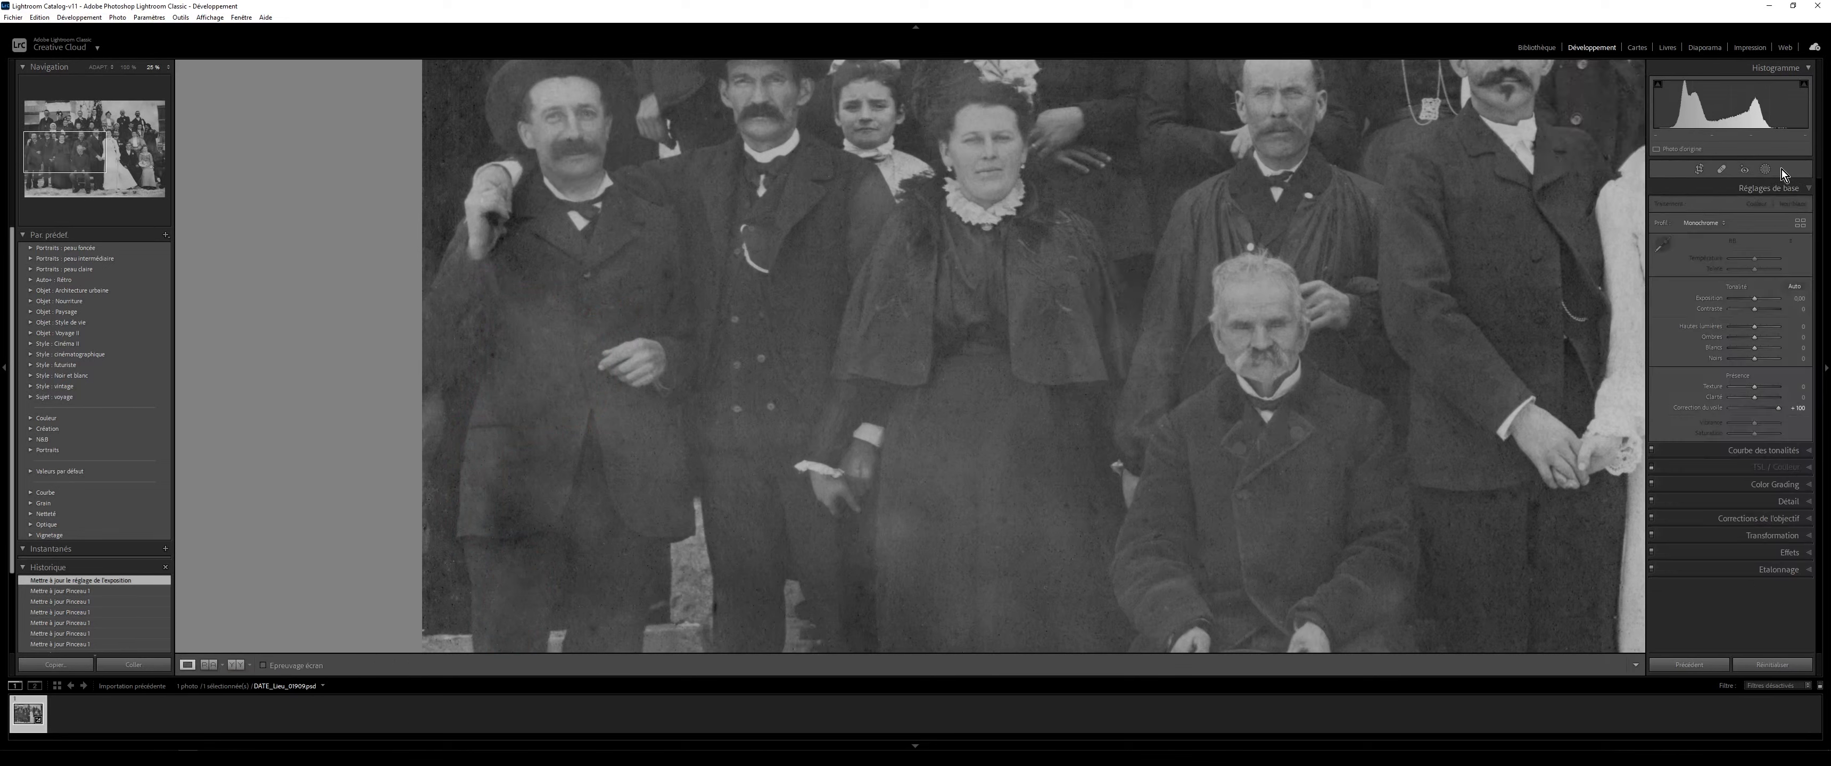
- Compare the photo with and without Masque 1 by hiding and reshowing it, and return to the full-photo view
{"action": "left_click", "coordinate": [1769, 172]}
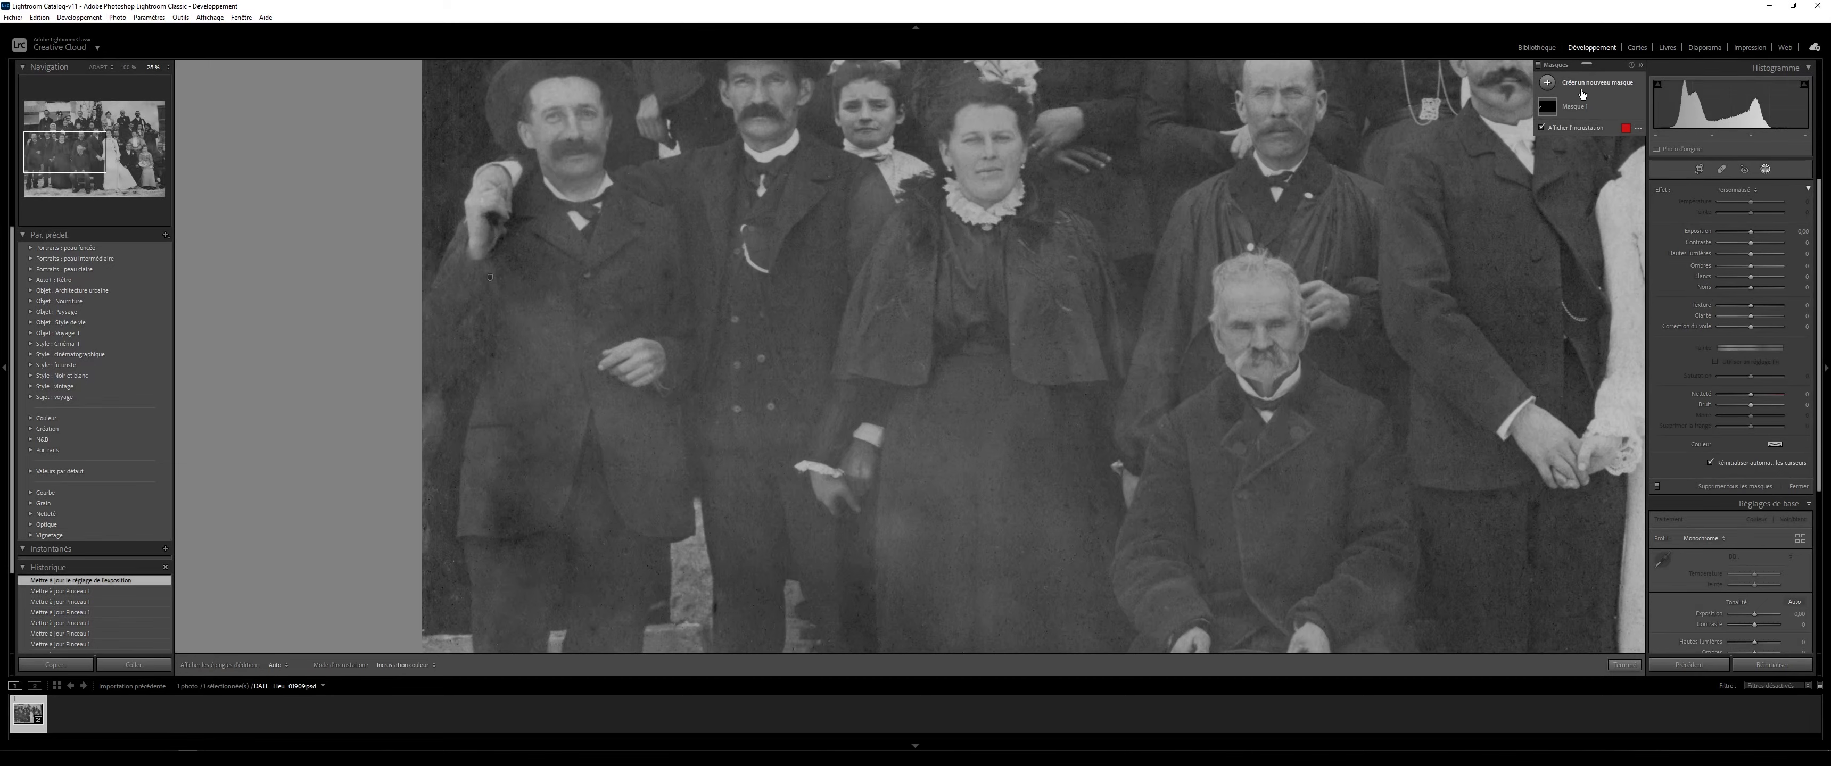
{"action": "left_click", "coordinate": [1636, 108]}
{"action": "left_click", "coordinate": [1636, 108]}
{"action": "left_click", "coordinate": [1636, 108]}
{"action": "left_click", "coordinate": [1636, 108]}
{"action": "left_click", "coordinate": [1765, 168]}
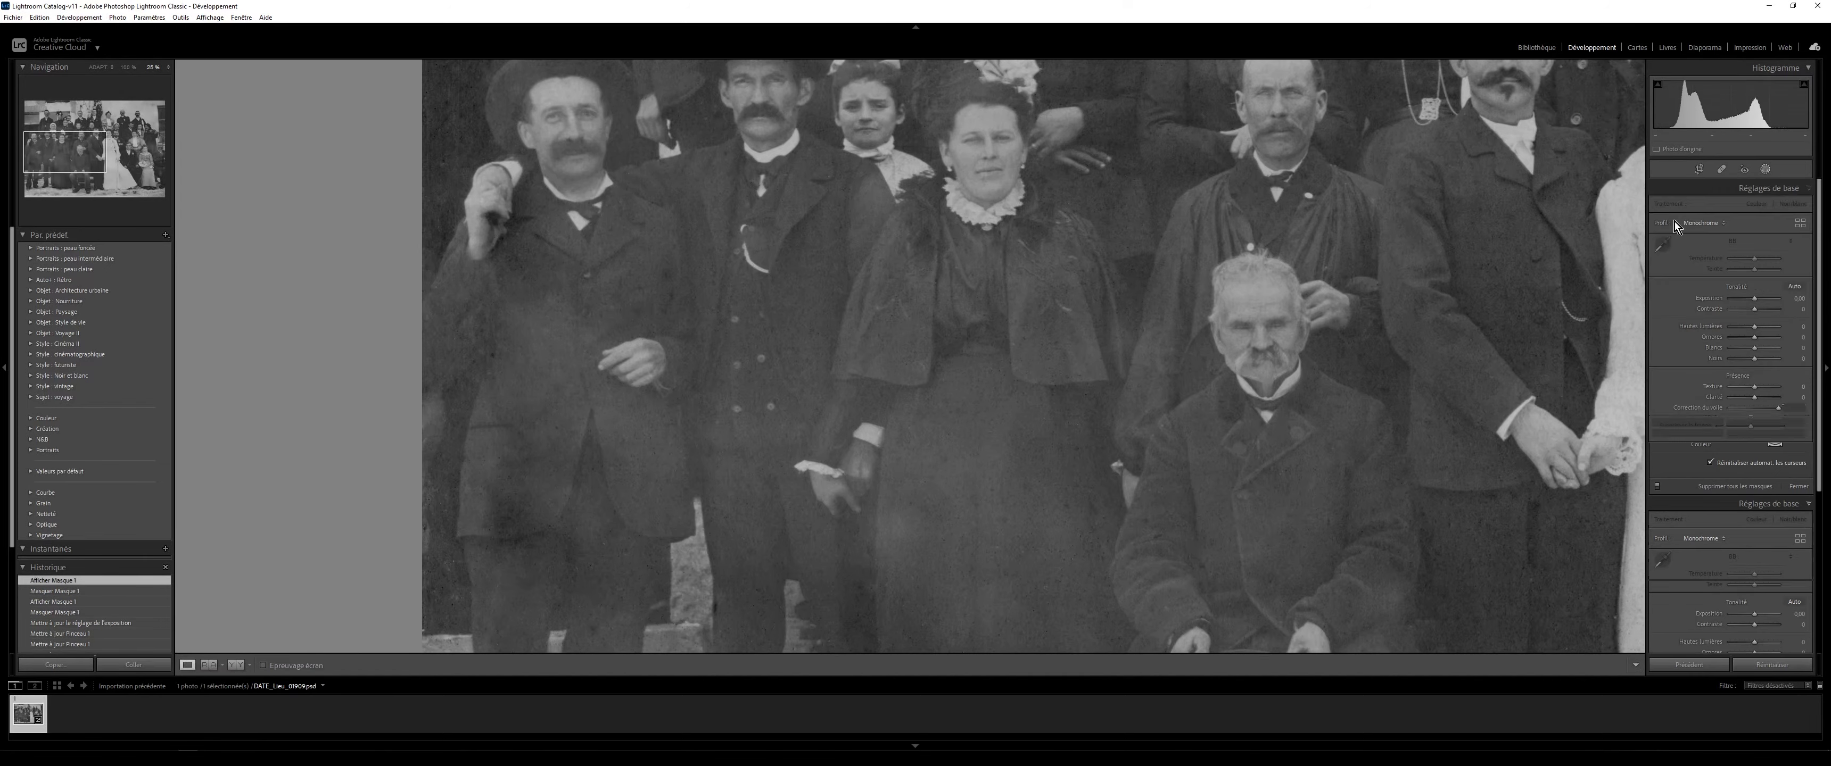
{"action": "left_click", "coordinate": [1134, 287]}
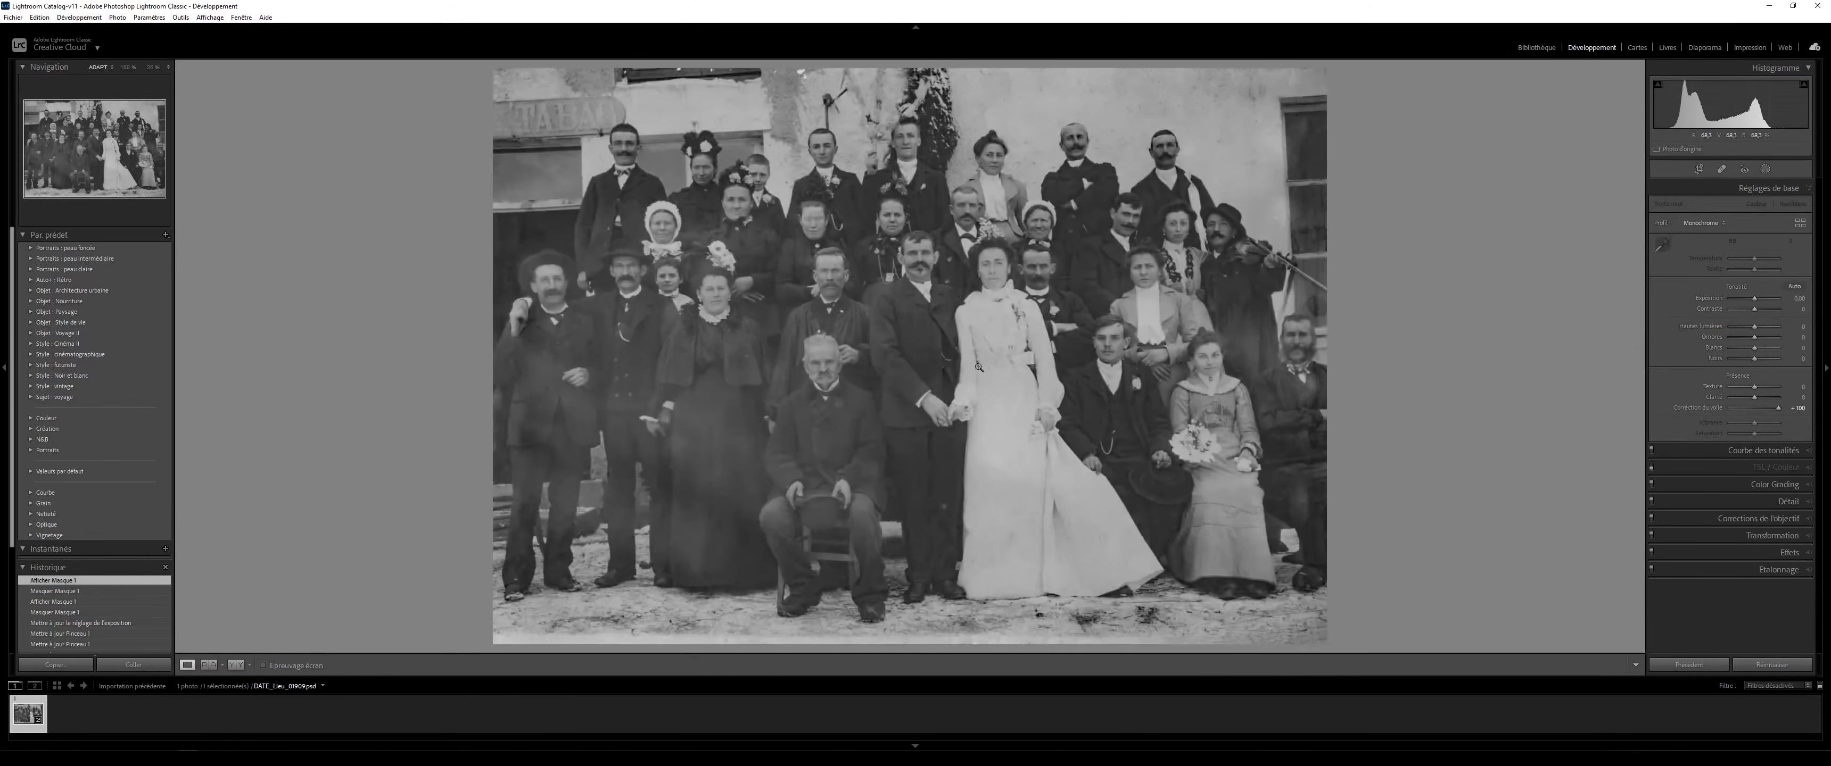
- Extend Masque 1 with brush strokes over the hazy dark dress of the woman standing beside the seated man
{"action": "left_click", "coordinate": [552, 523]}
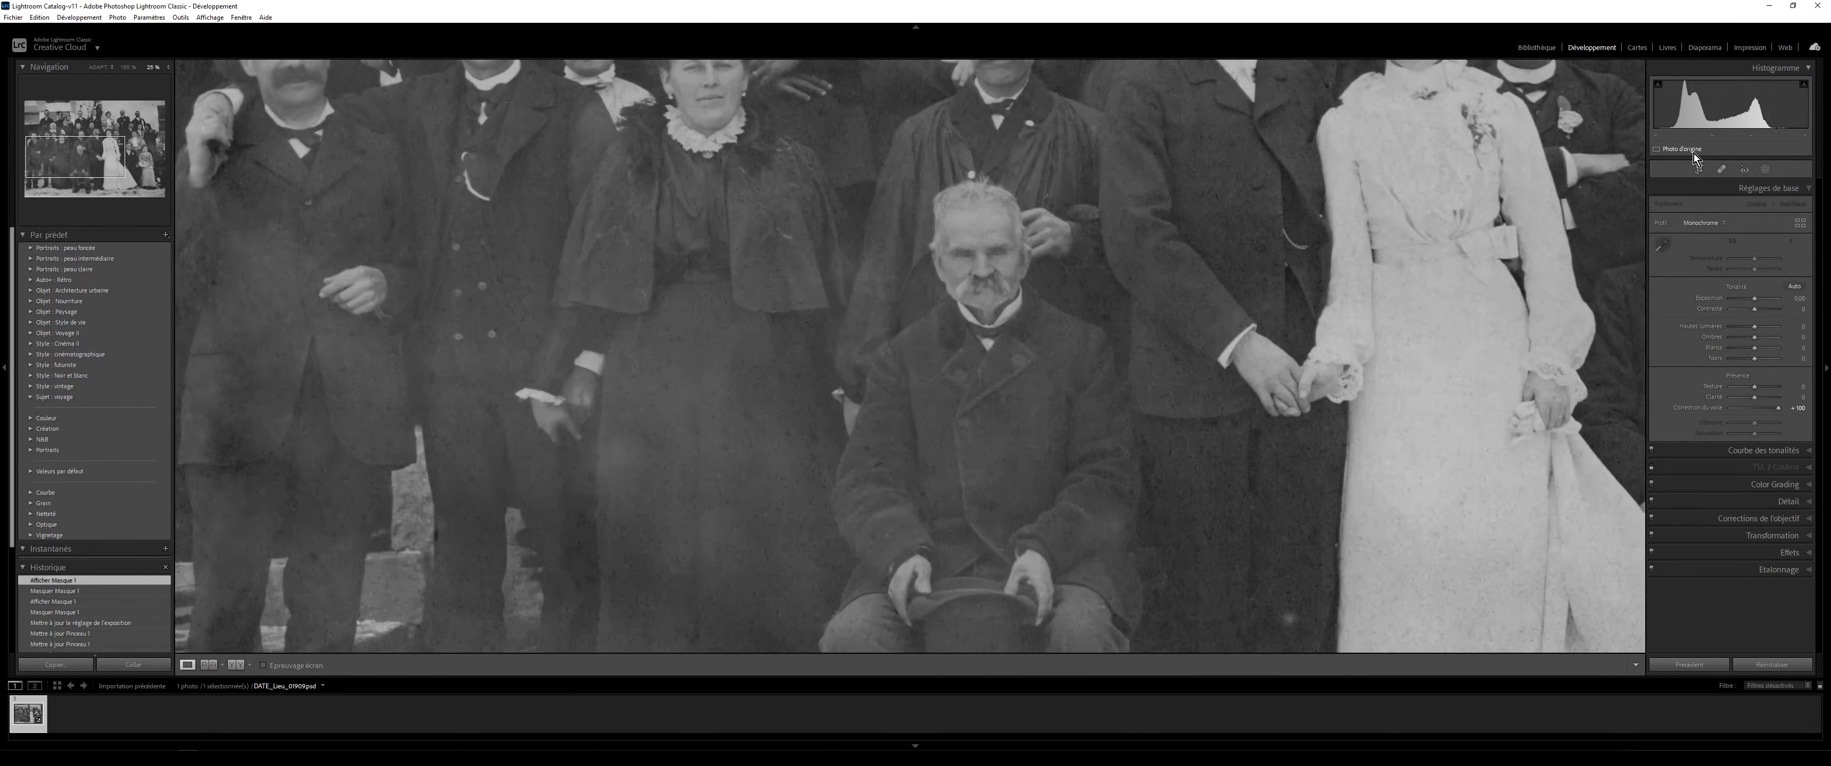
{"action": "left_click", "coordinate": [1766, 170]}
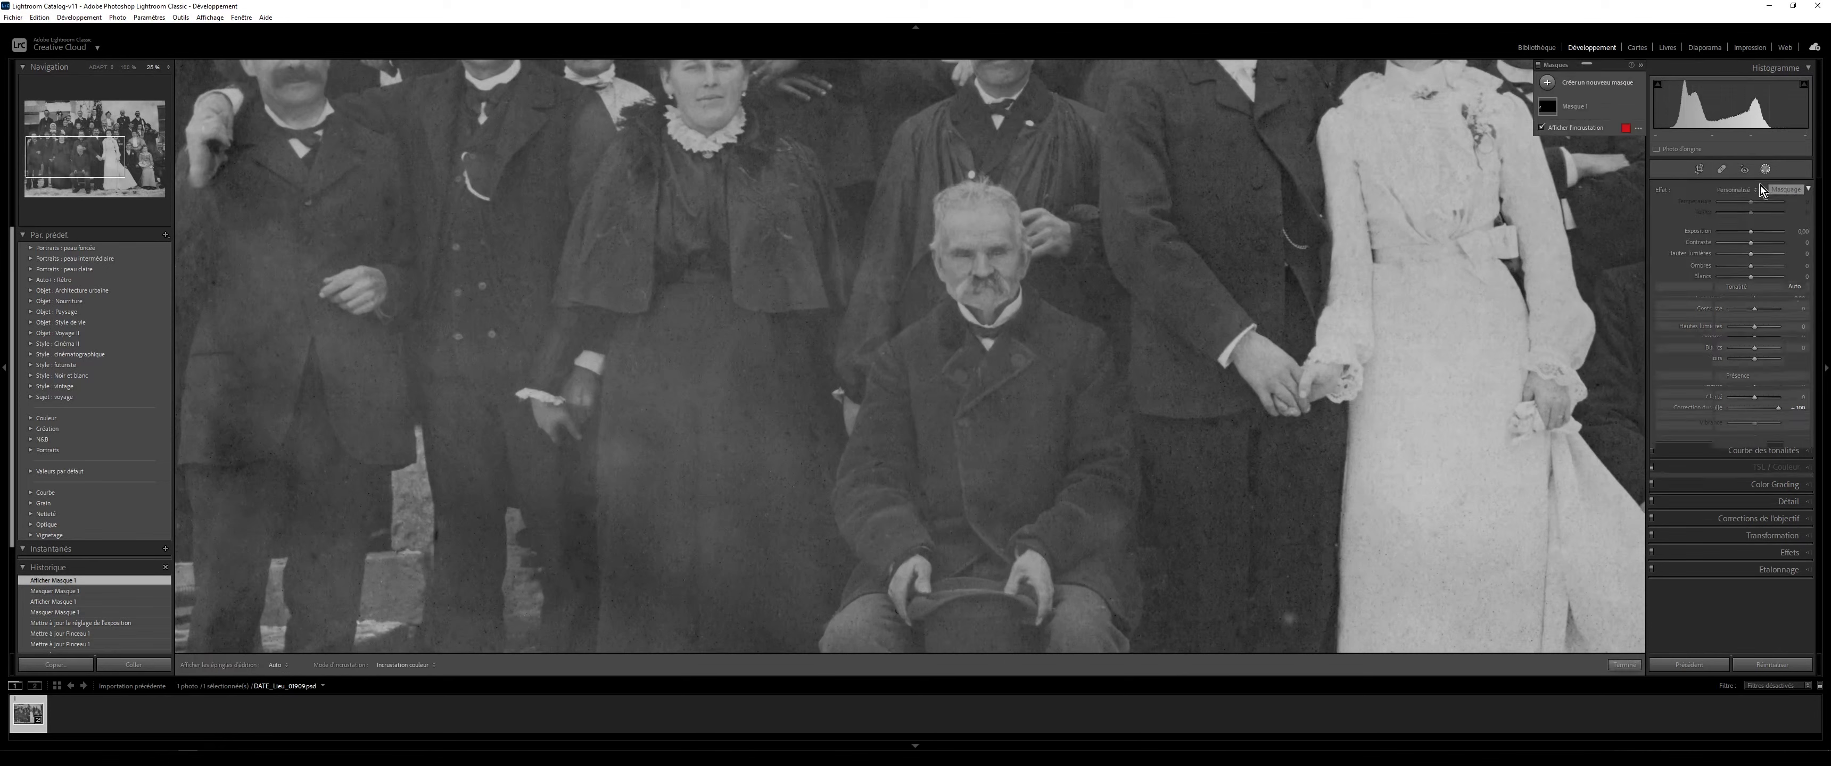
{"action": "left_click", "coordinate": [1569, 105]}
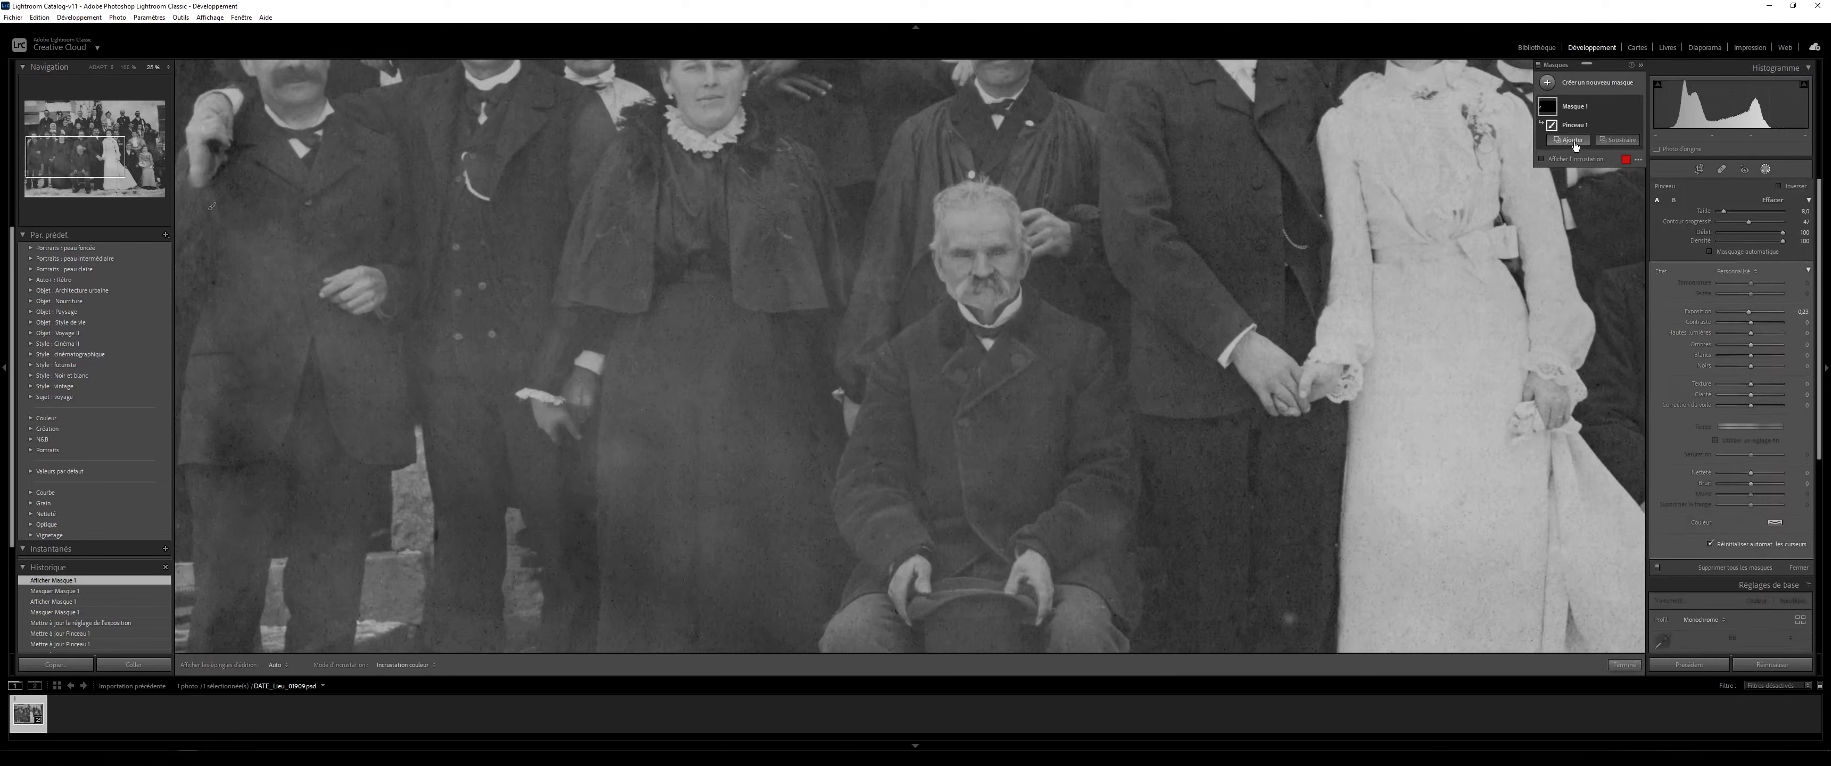
{"action": "left_click", "coordinate": [1568, 139]}
{"action": "left_click", "coordinate": [618, 451]}
{"action": "left_click", "coordinate": [712, 384]}
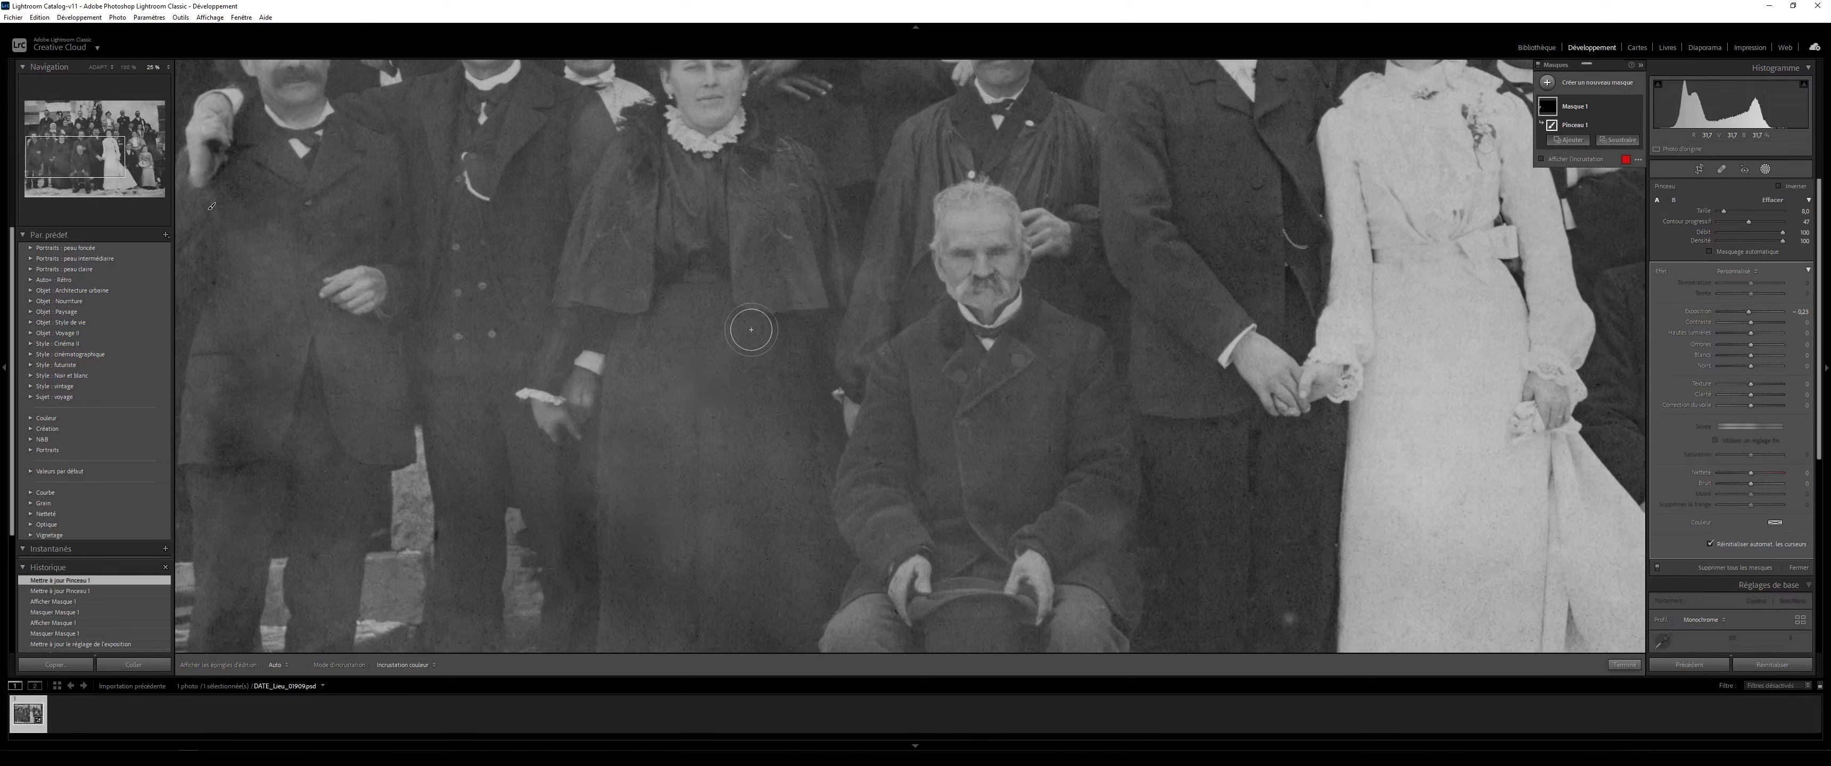
{"action": "scroll", "coordinate": [737, 496], "scroll_direction": "up", "scroll_amount": 1}
{"action": "left_click_drag", "start_coordinate": [710, 533], "coordinate": [680, 551]}
{"action": "scroll", "coordinate": [680, 569], "scroll_direction": "down", "scroll_amount": 1}
{"action": "left_click", "coordinate": [1764, 171]}
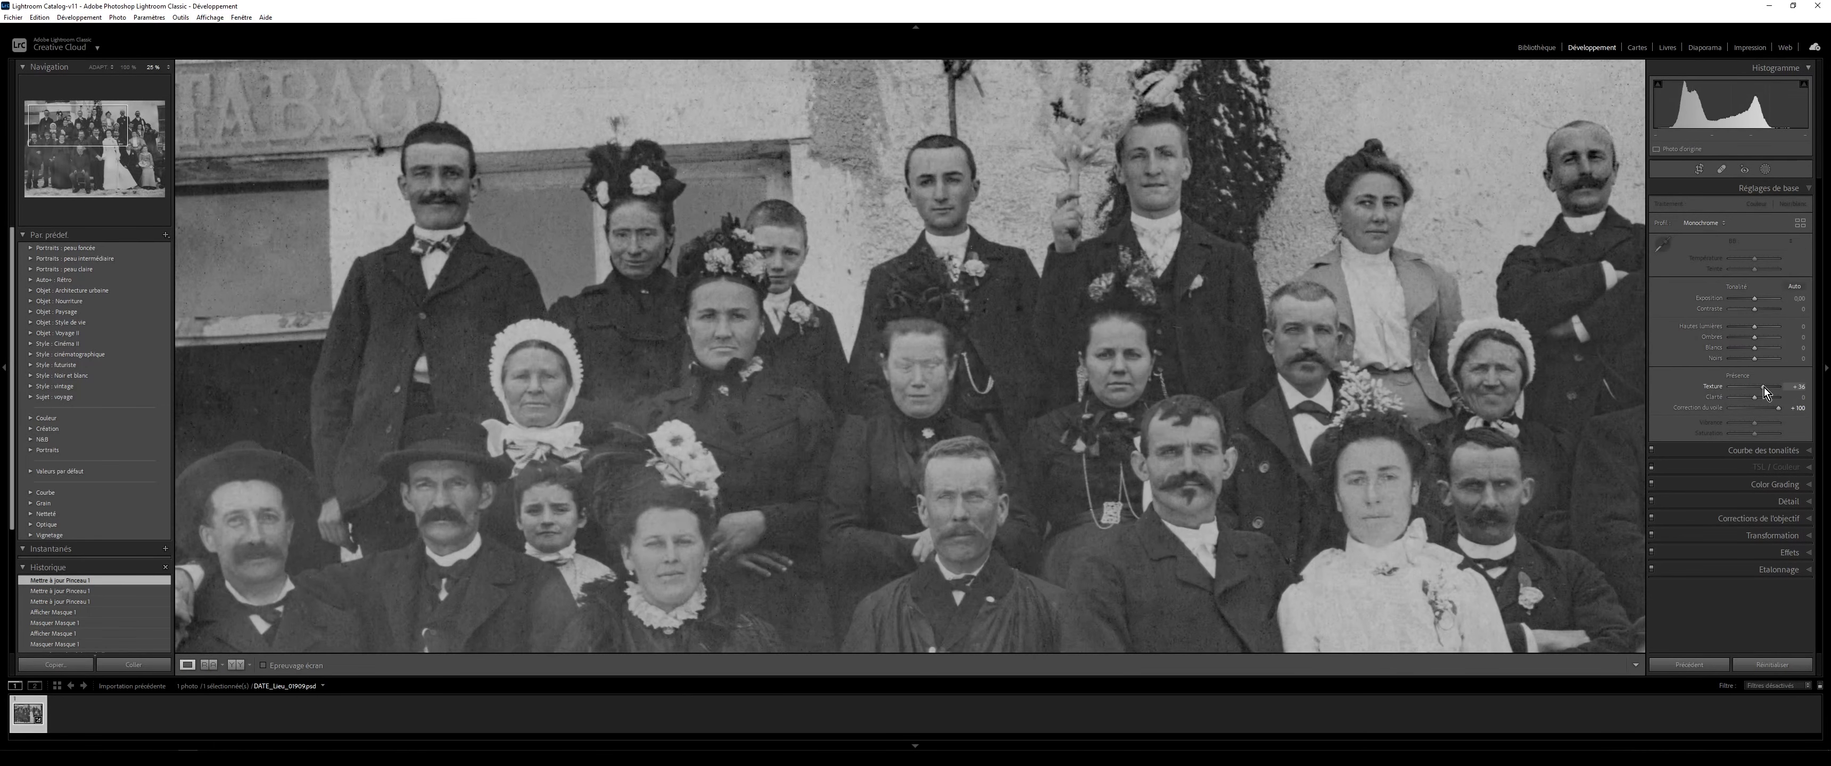
- Raise Texture moderately and Clarity slightly for the whole photo, and check the clothing against the before version
{"action": "left_click_drag", "start_coordinate": [1763, 385], "coordinate": [1764, 387]}
{"action": "left_click_drag", "start_coordinate": [1403, 568], "coordinate": [1303, 234]}
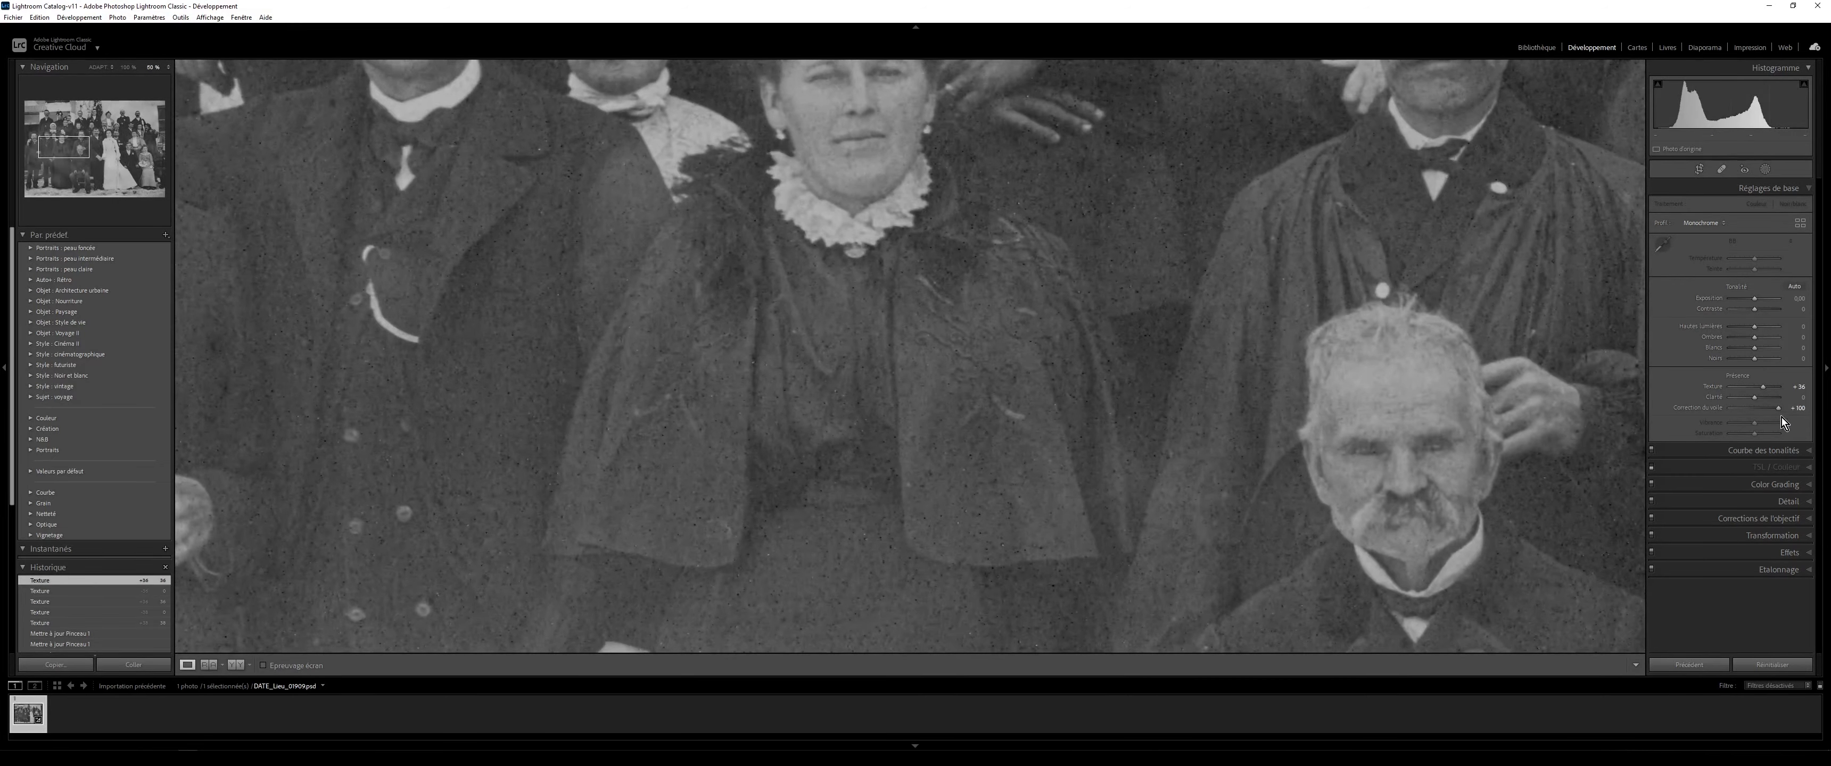
{"action": "double_click", "coordinate": [1763, 388]}
{"action": "left_click", "coordinate": [1765, 388]}
{"action": "left_click_drag", "start_coordinate": [1756, 405], "coordinate": [1758, 405]}
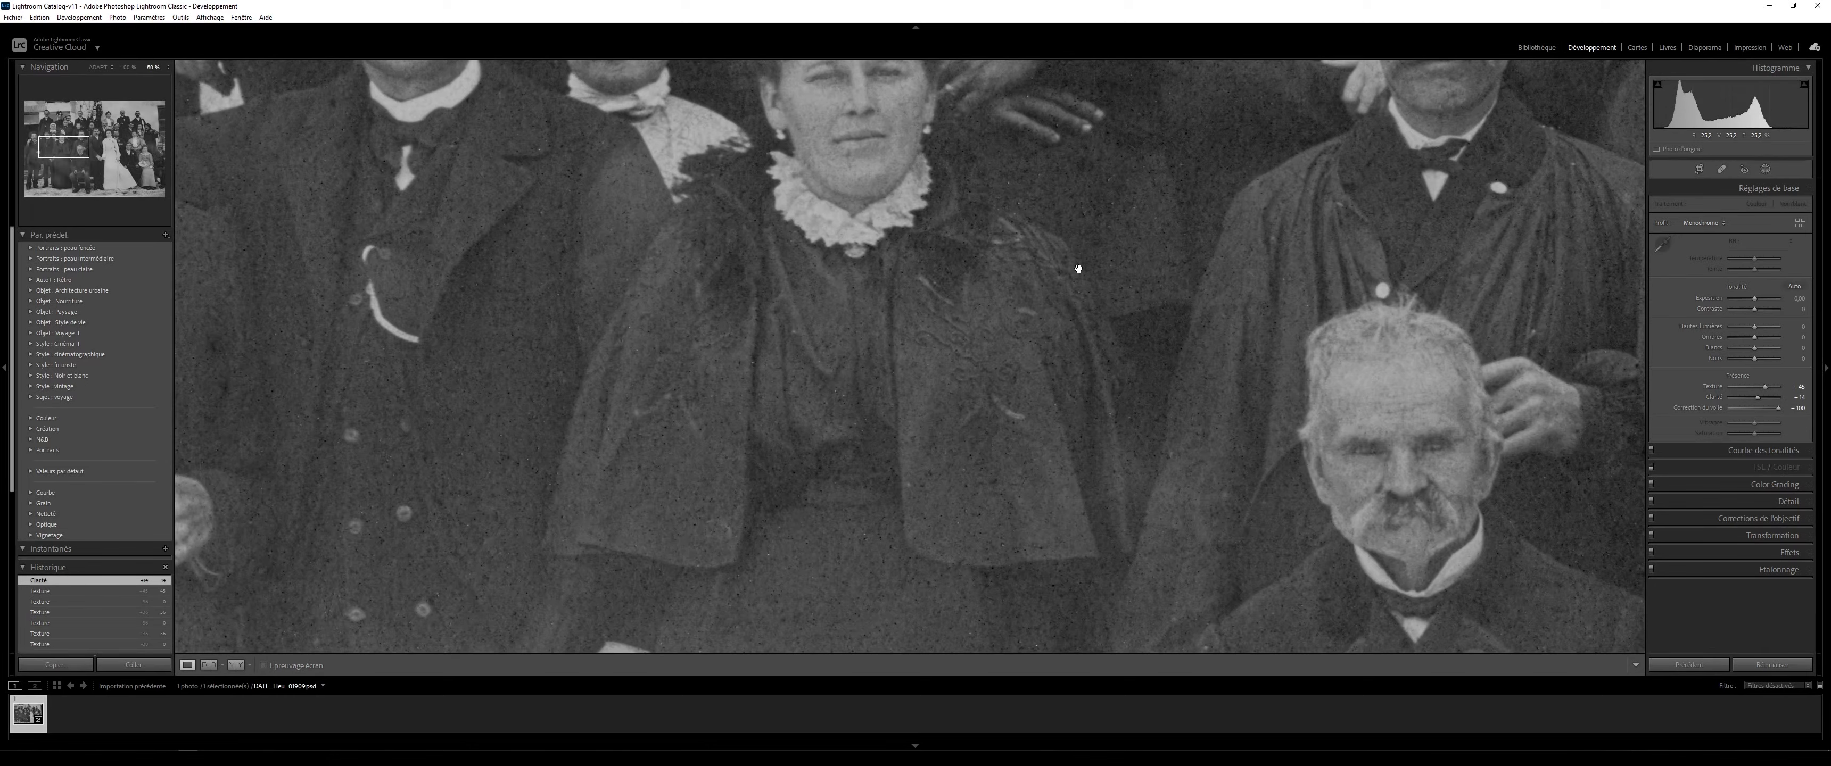
{"action": "key", "text": "backslash"}
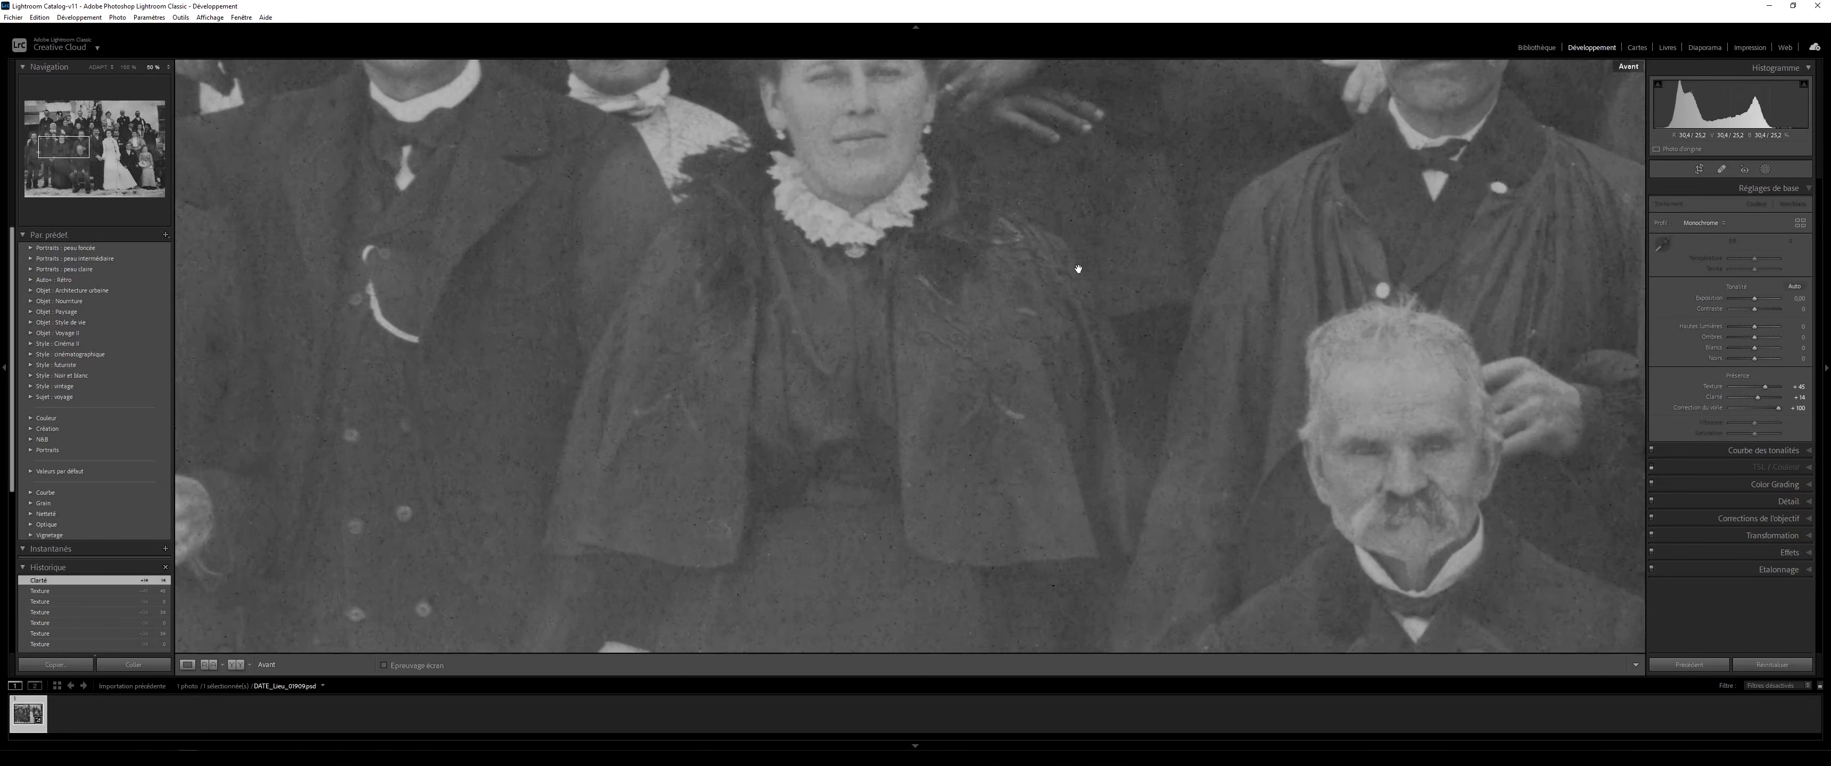
{"action": "key", "text": "backslash"}
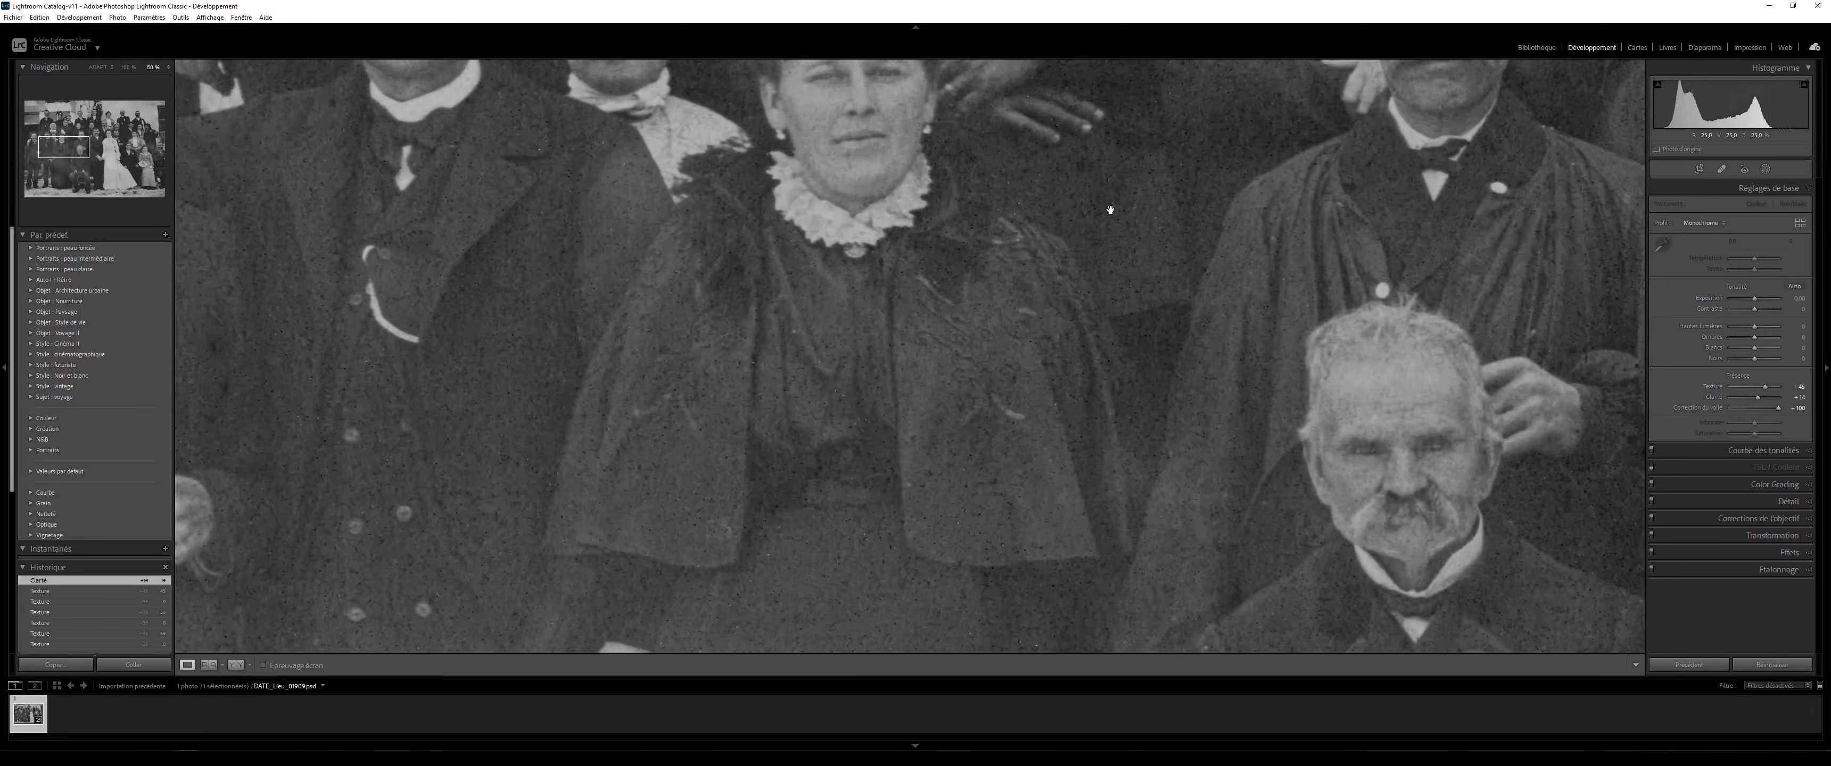
- Increase Exposure to about +0.60, reduce Highlights to -100 and raise Shadows to +100 for the full photo
{"action": "left_click", "coordinate": [1274, 216]}
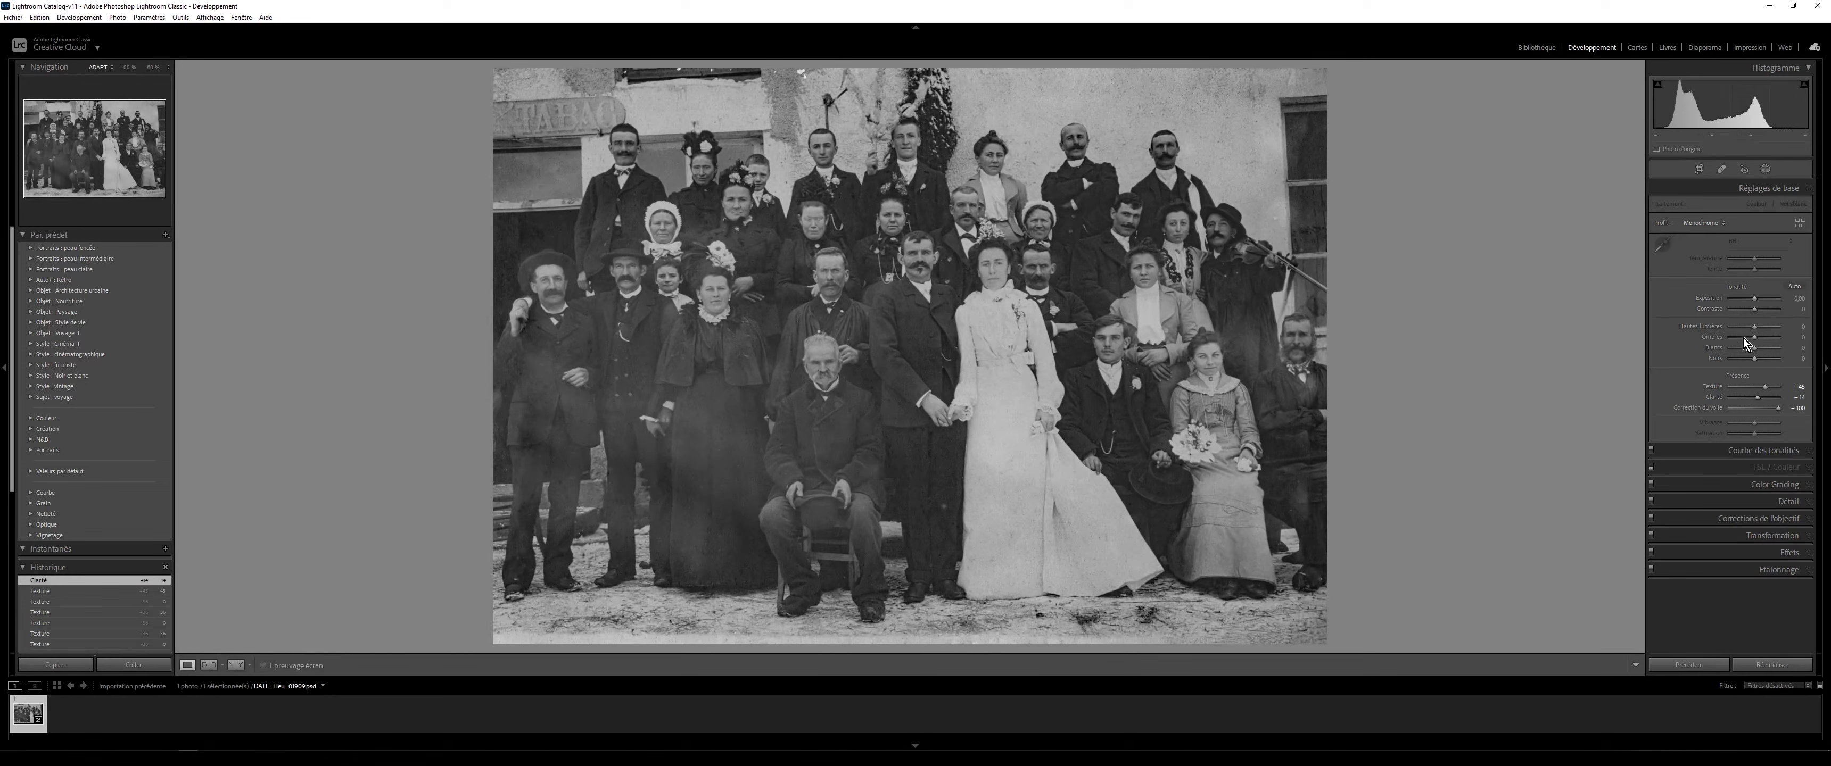
{"action": "left_click_drag", "start_coordinate": [1754, 298], "coordinate": [1756, 302]}
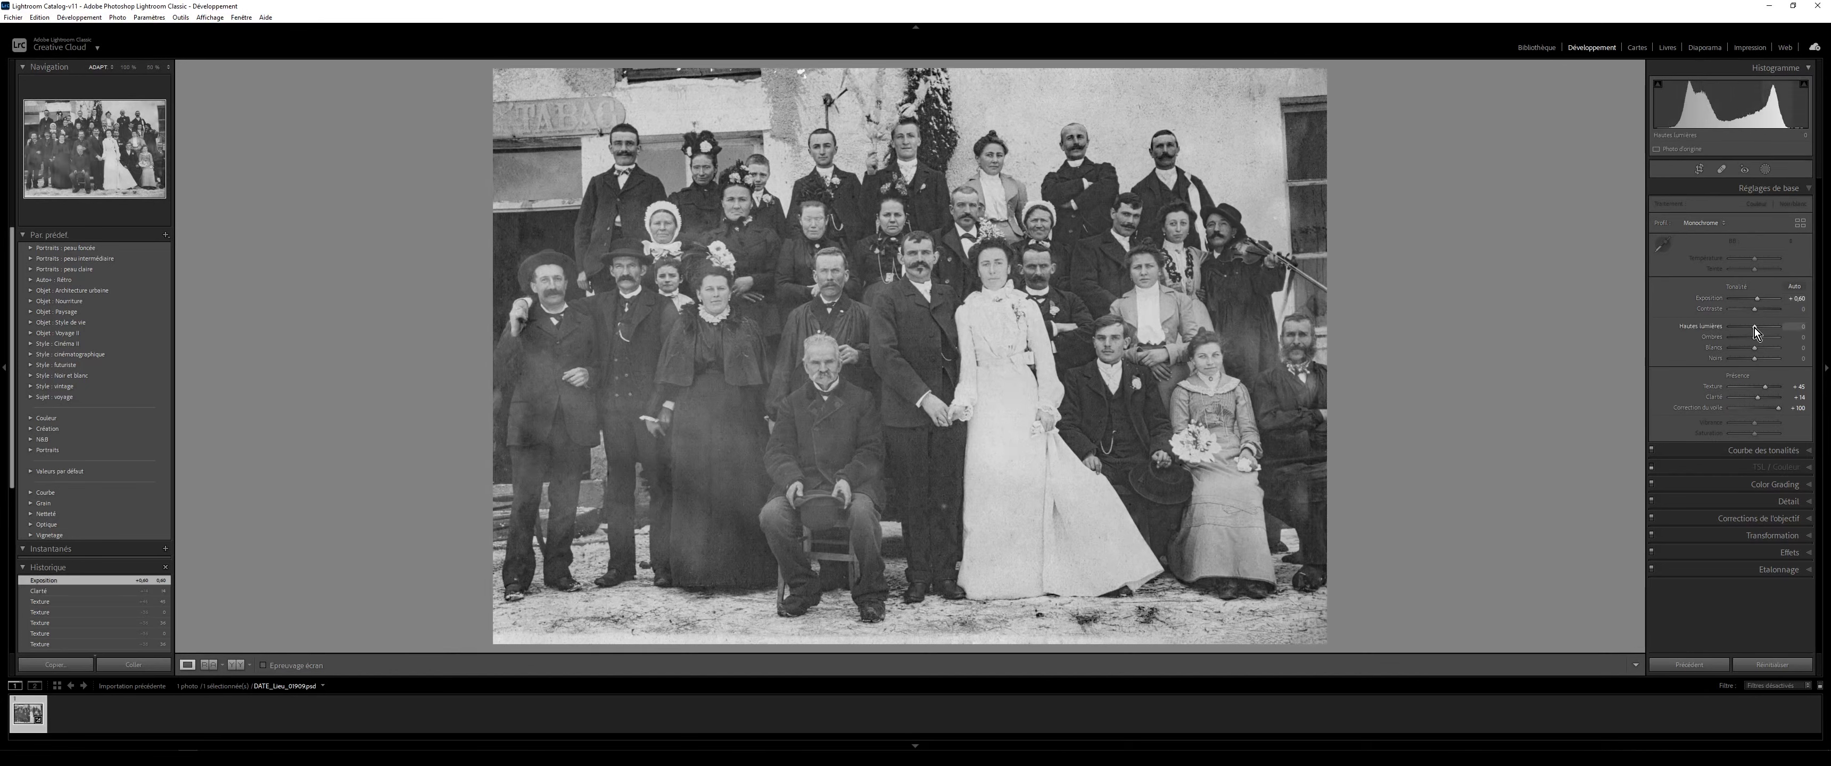
{"action": "left_click_drag", "start_coordinate": [1754, 327], "coordinate": [1815, 342]}
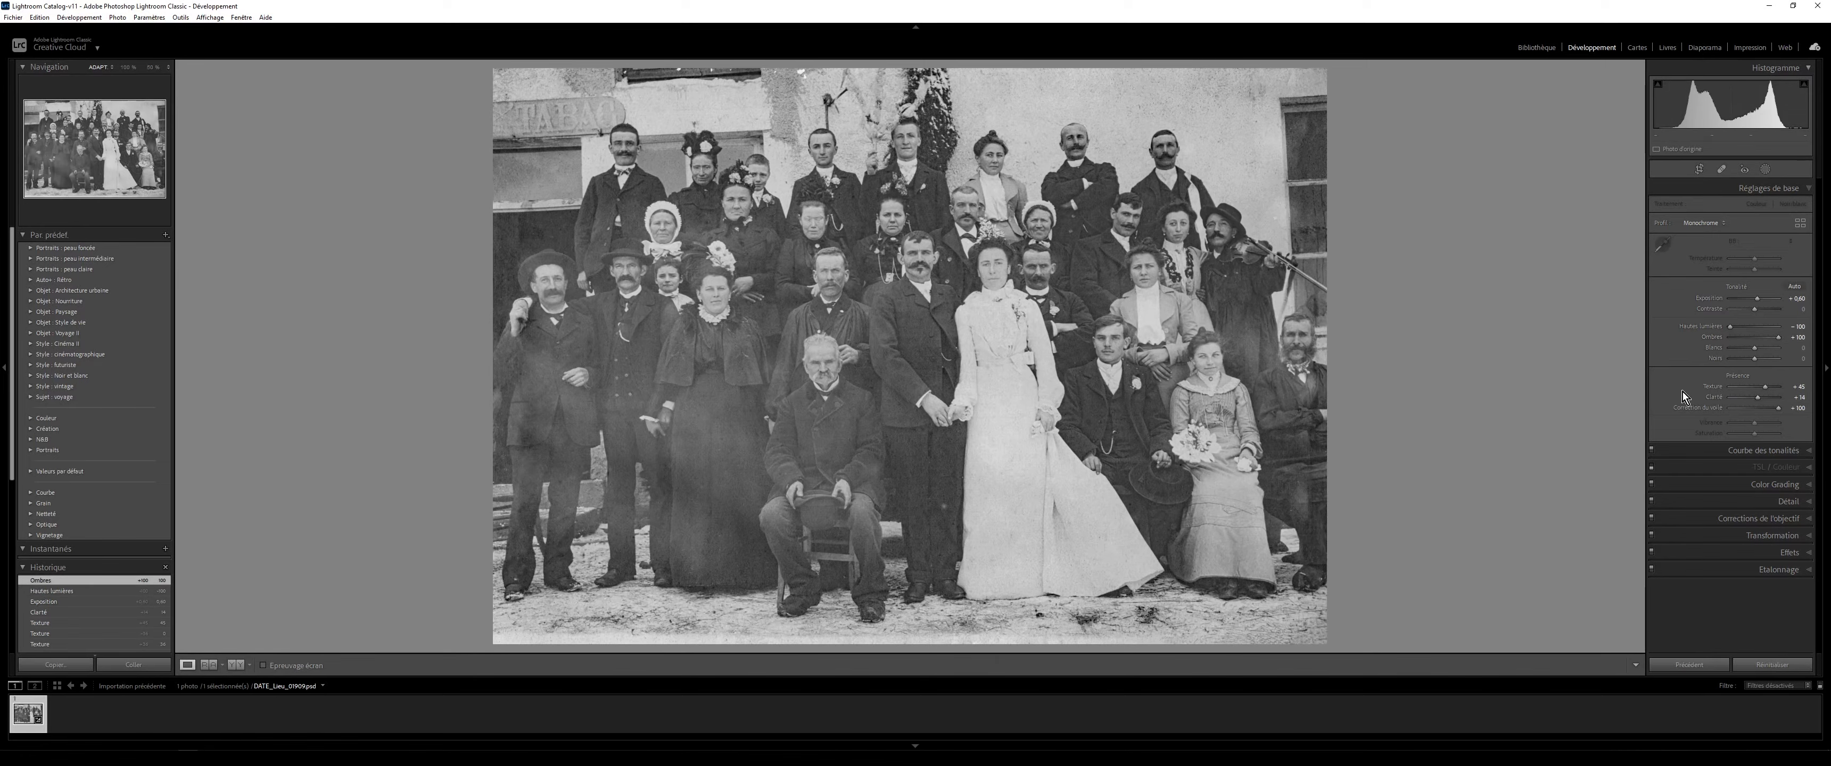
- Compare the full group photo repeatedly between its before and after versions to judge the tonal adjustments
{"action": "key", "text": "backslash"}
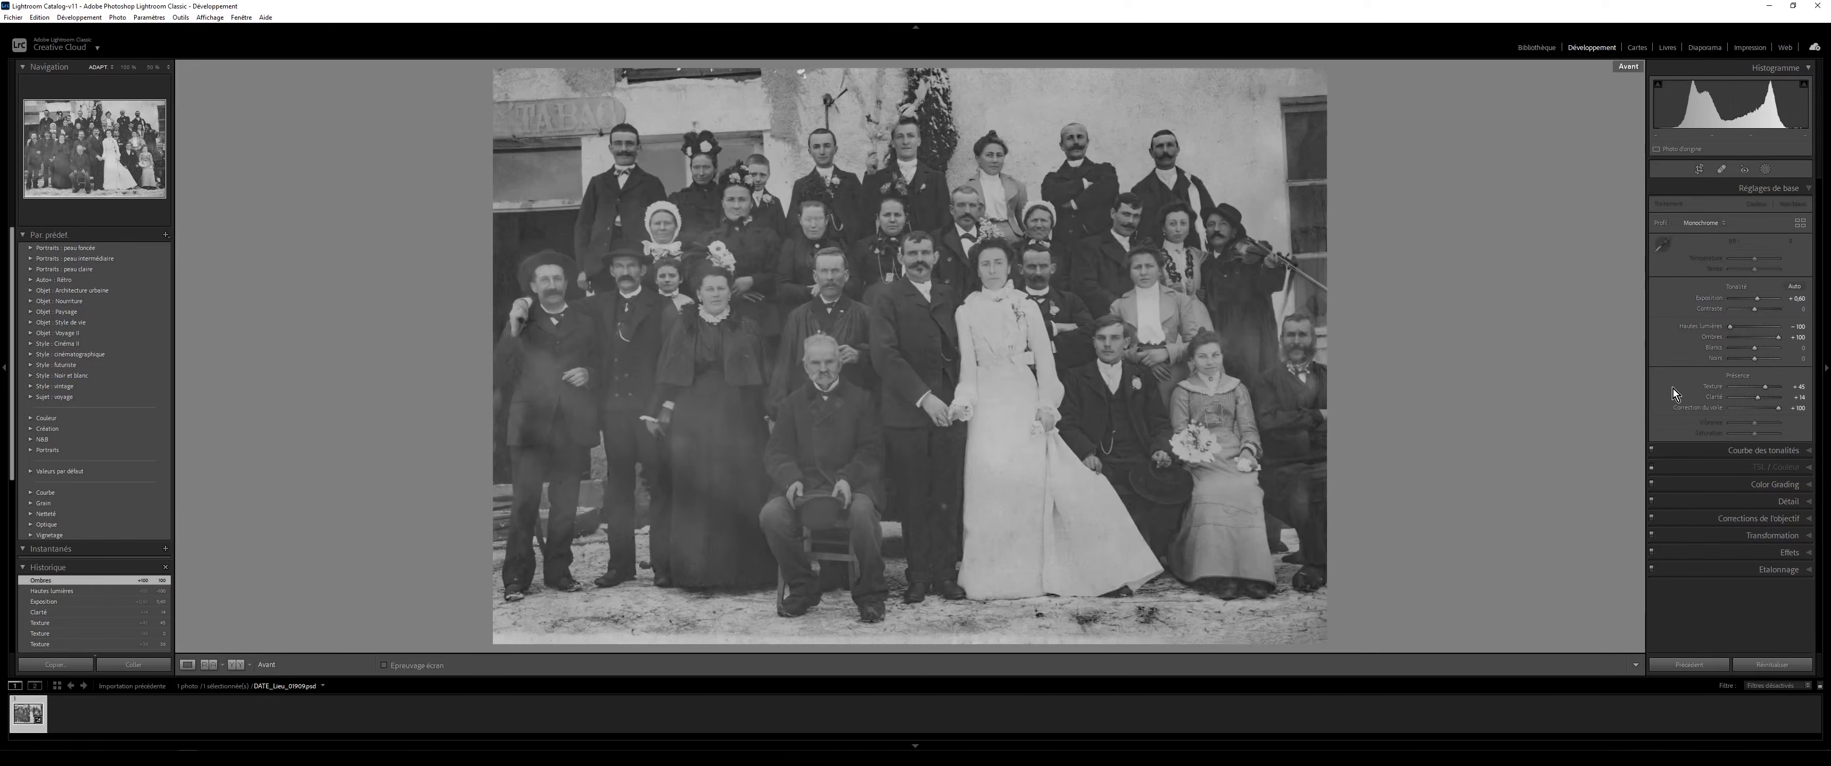
{"action": "key", "text": "backslash"}
{"action": "key", "text": "backslash"}
{"action": "key", "text": "backslash"}
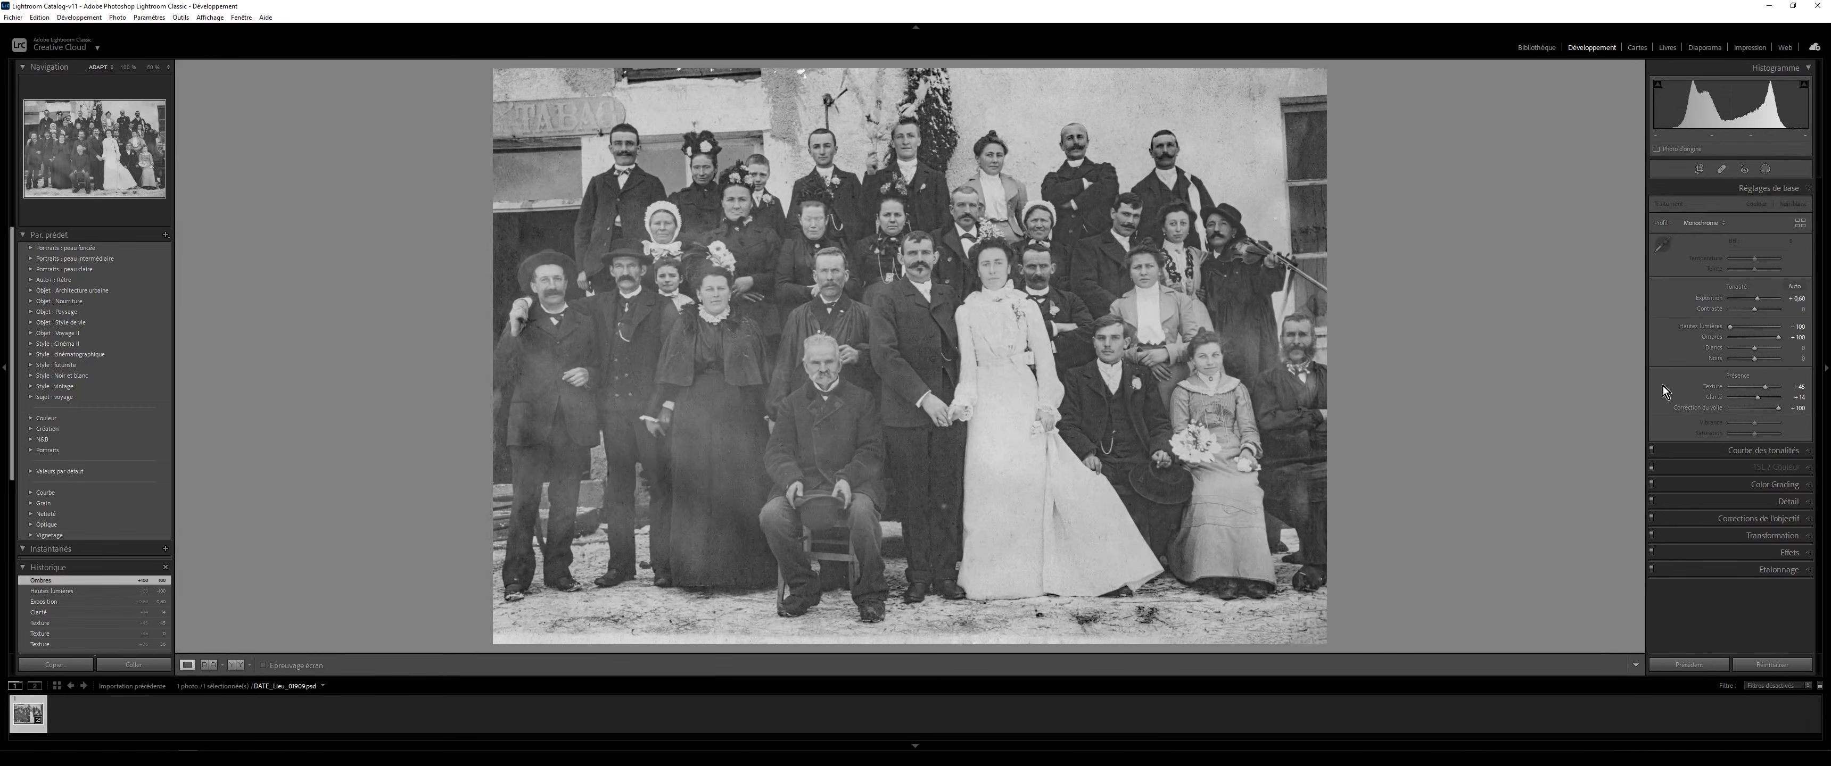
{"action": "key", "text": "backslash"}
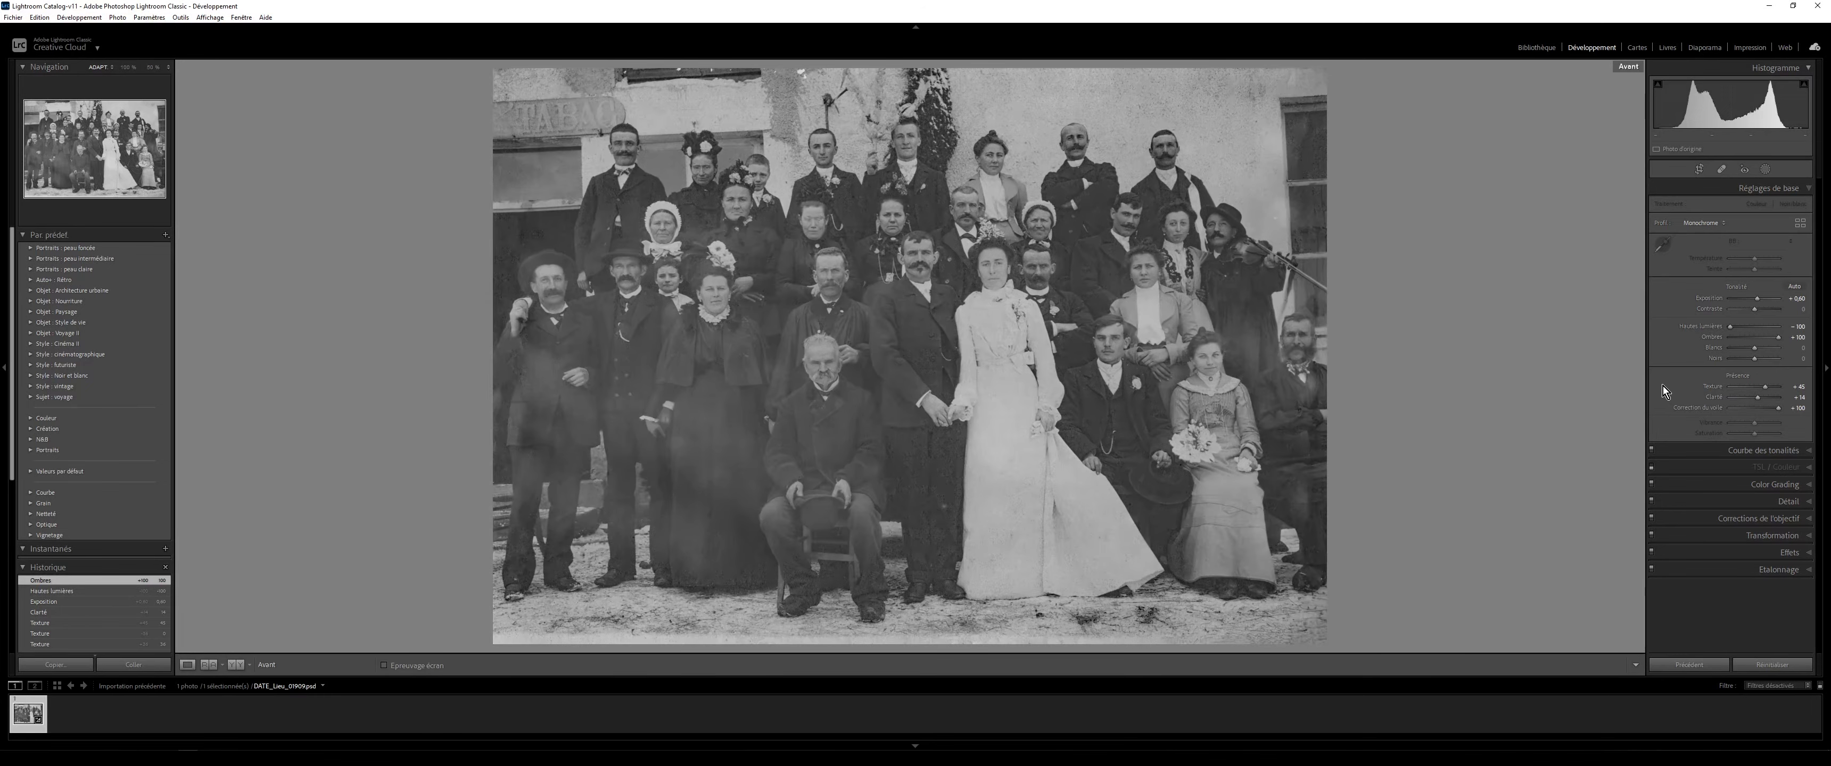
{"action": "key", "text": "backslash"}
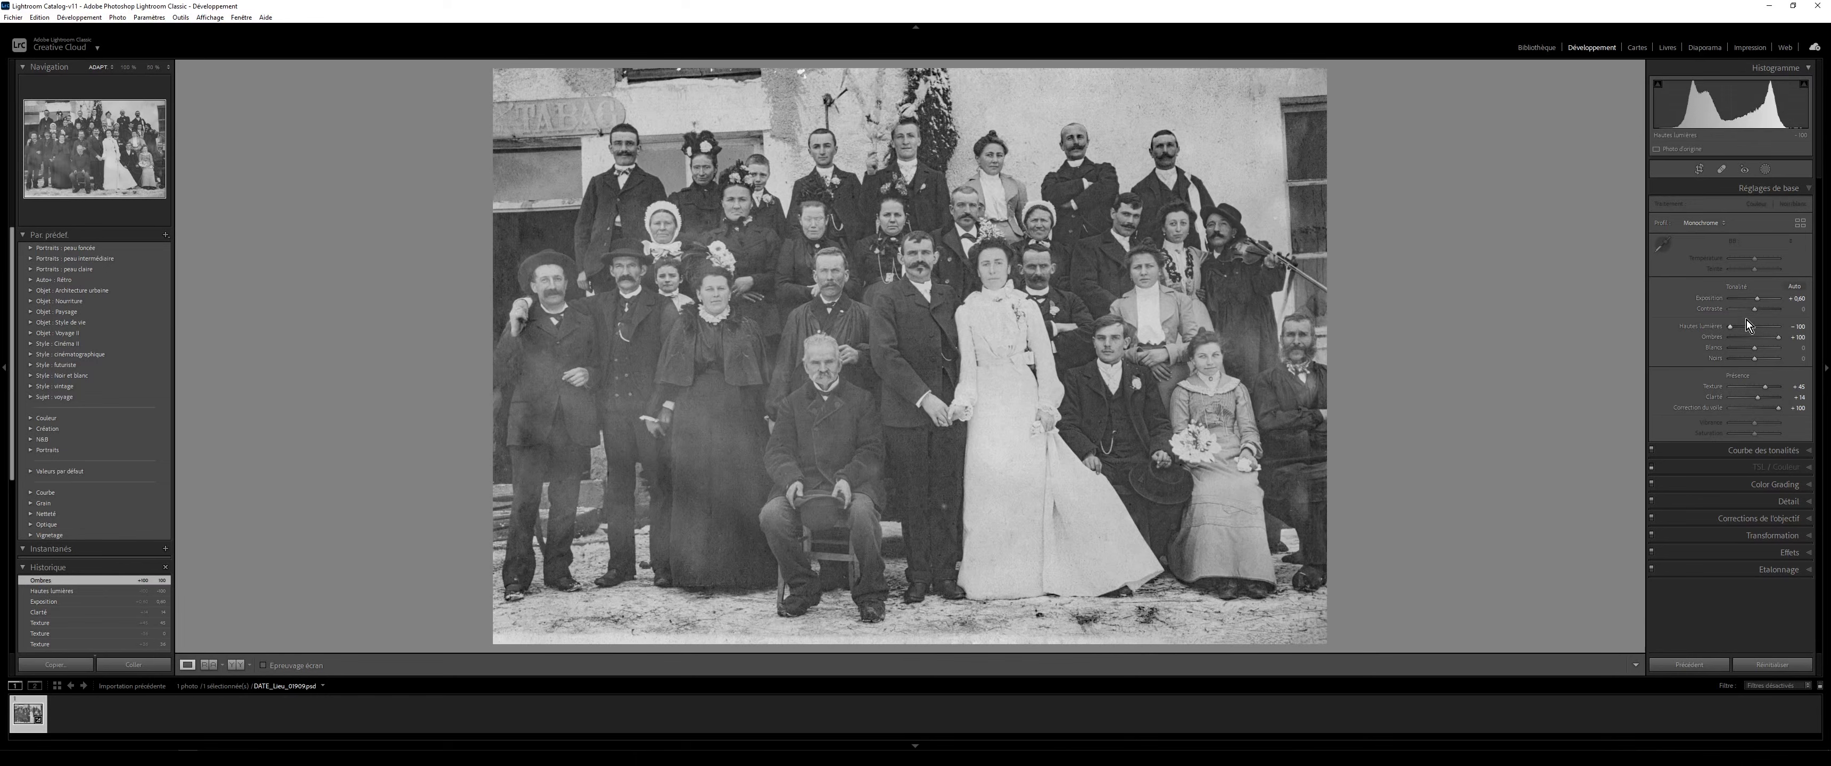
- Raise Contrast to +100 and pull the white point of the tone curve slightly inward to brighten the lightest tones
{"action": "left_click_drag", "start_coordinate": [1755, 311], "coordinate": [1791, 313]}
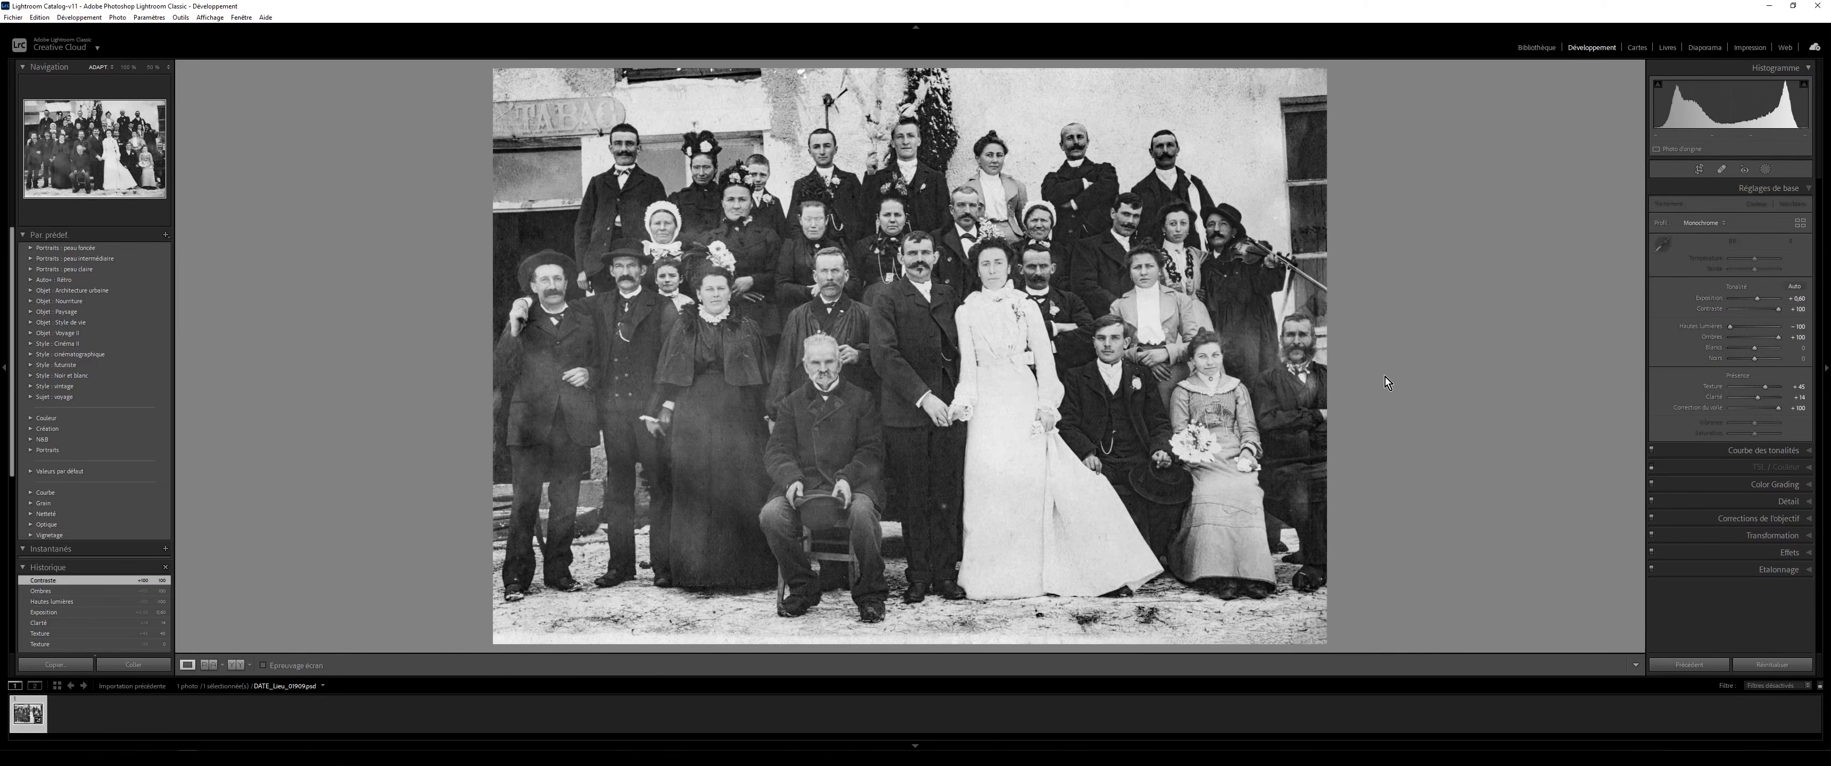
{"action": "left_click", "coordinate": [1779, 453]}
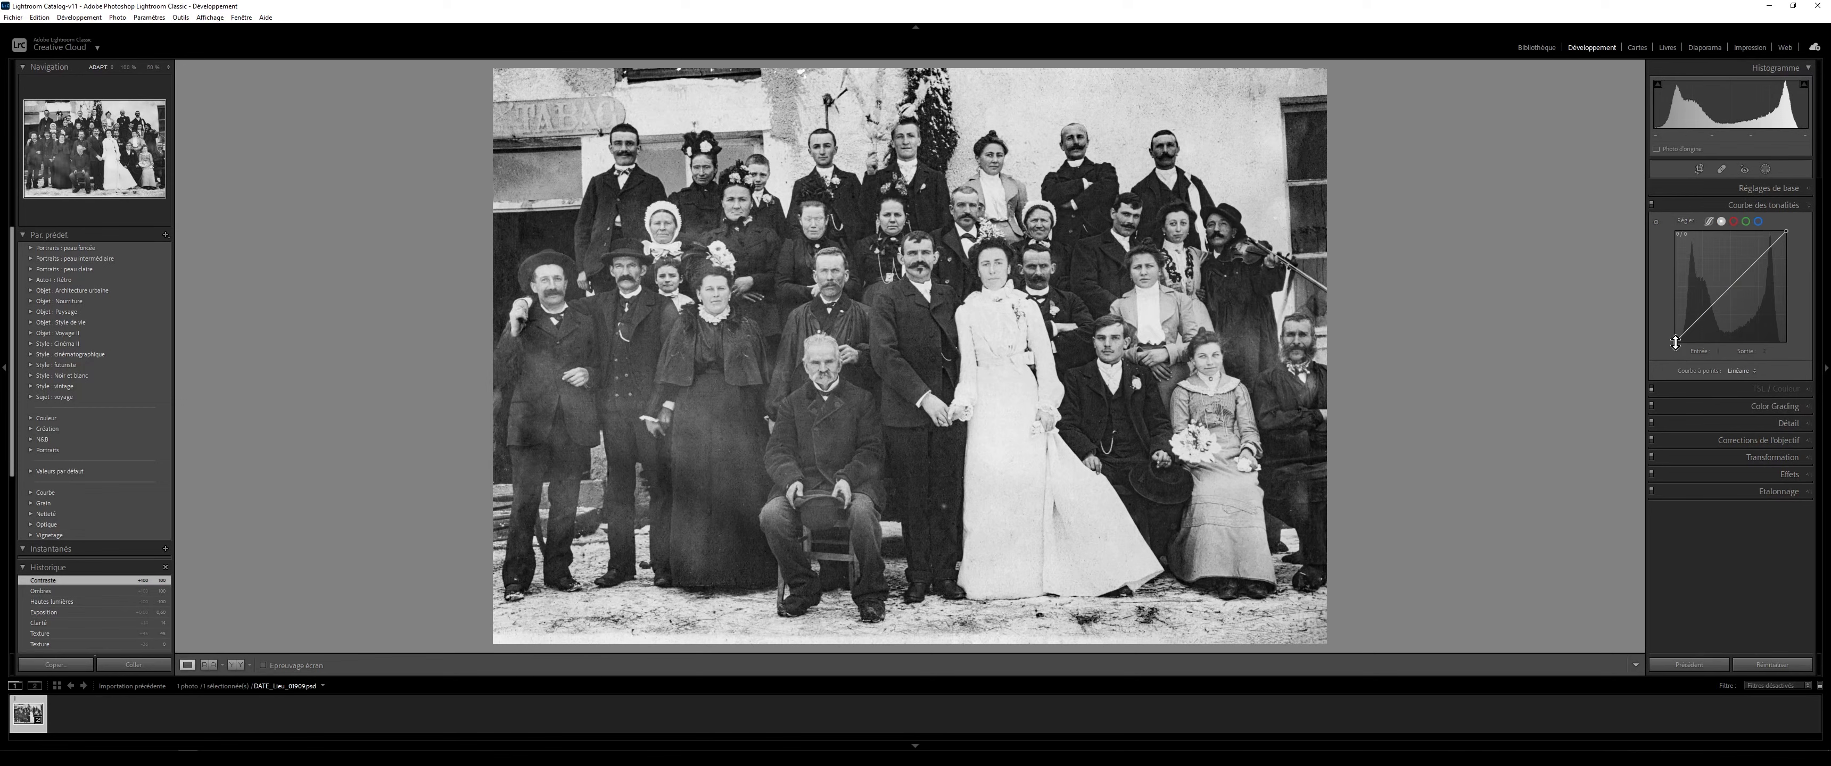
{"action": "left_click_drag", "start_coordinate": [1675, 343], "coordinate": [1675, 345]}
{"action": "left_click_drag", "start_coordinate": [1786, 231], "coordinate": [1781, 230]}
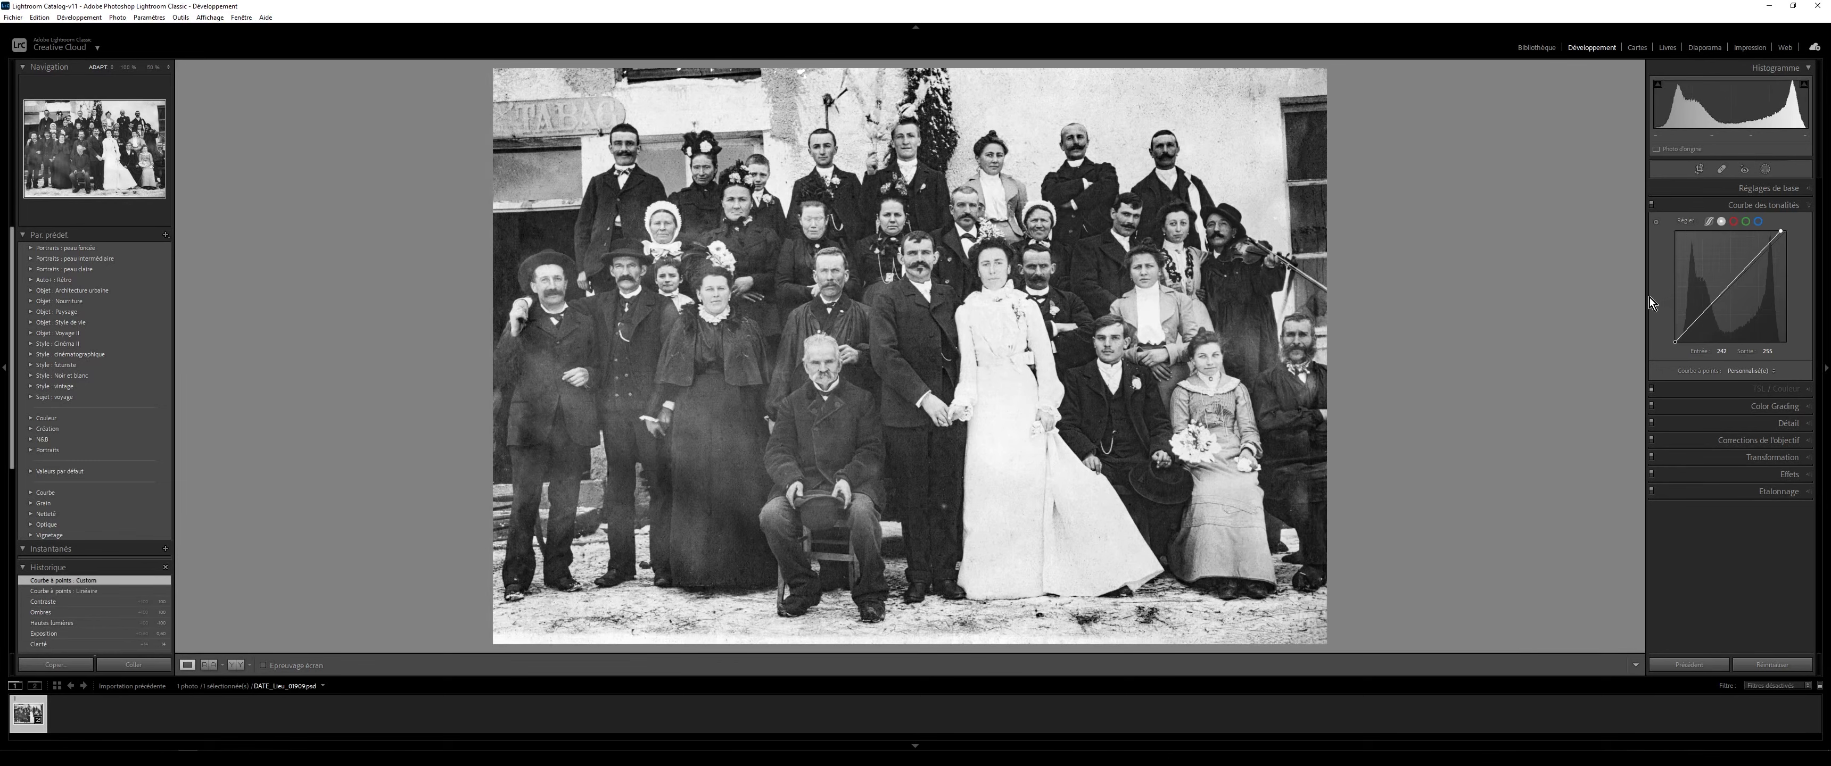
- Lower Whites moderately and move the tone curve's white point further inward
{"action": "left_click", "coordinate": [1744, 188]}
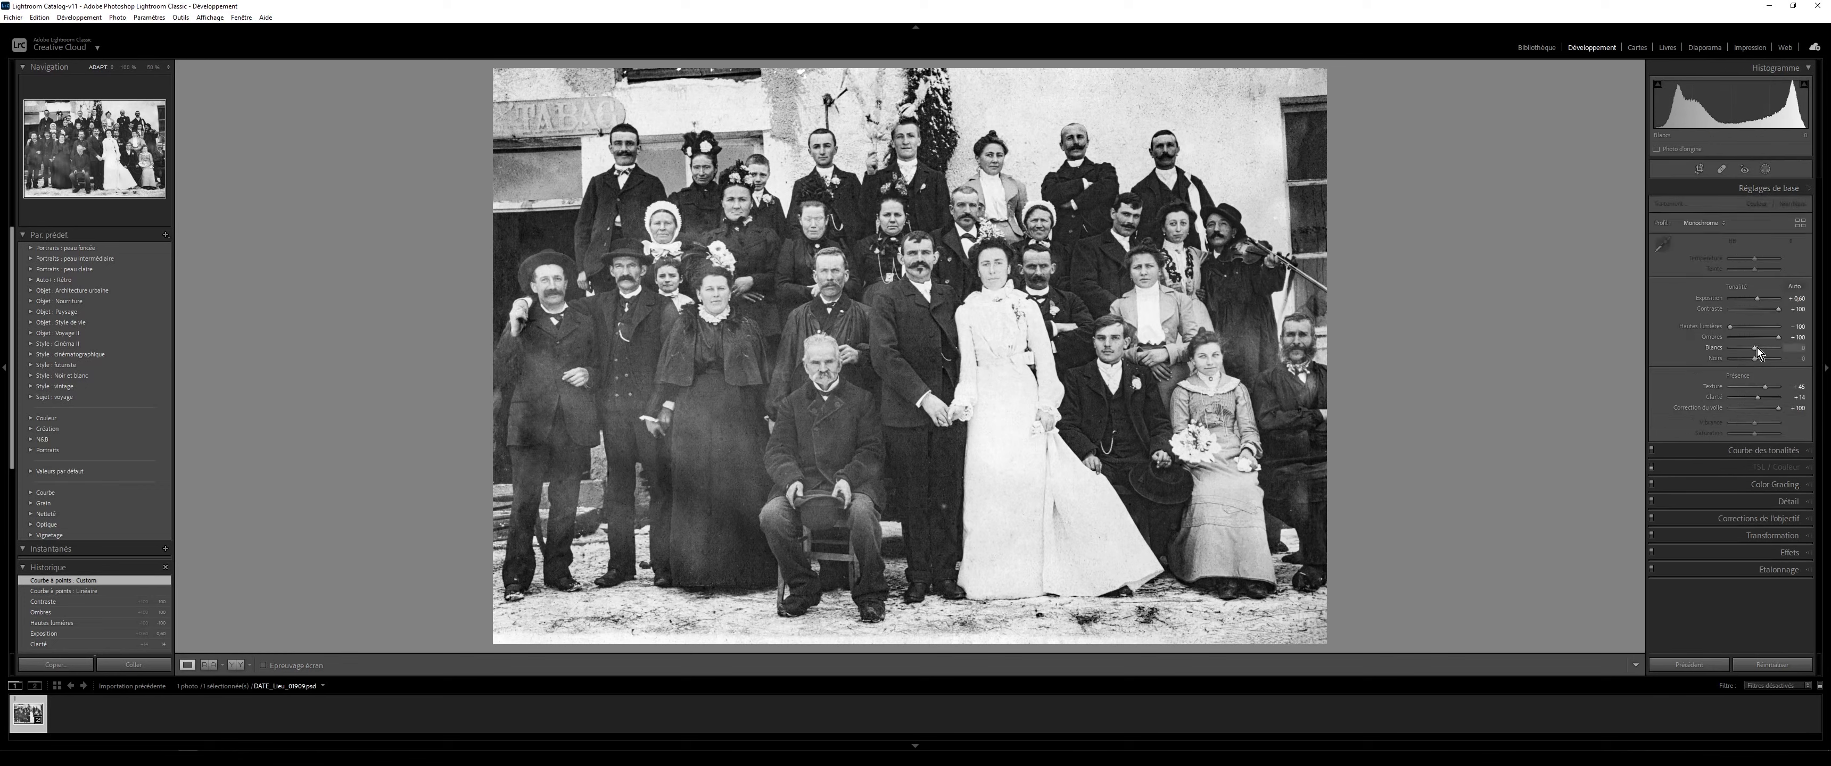
{"action": "left_click_drag", "start_coordinate": [1755, 351], "coordinate": [1737, 347]}
{"action": "left_click", "coordinate": [1770, 451]}
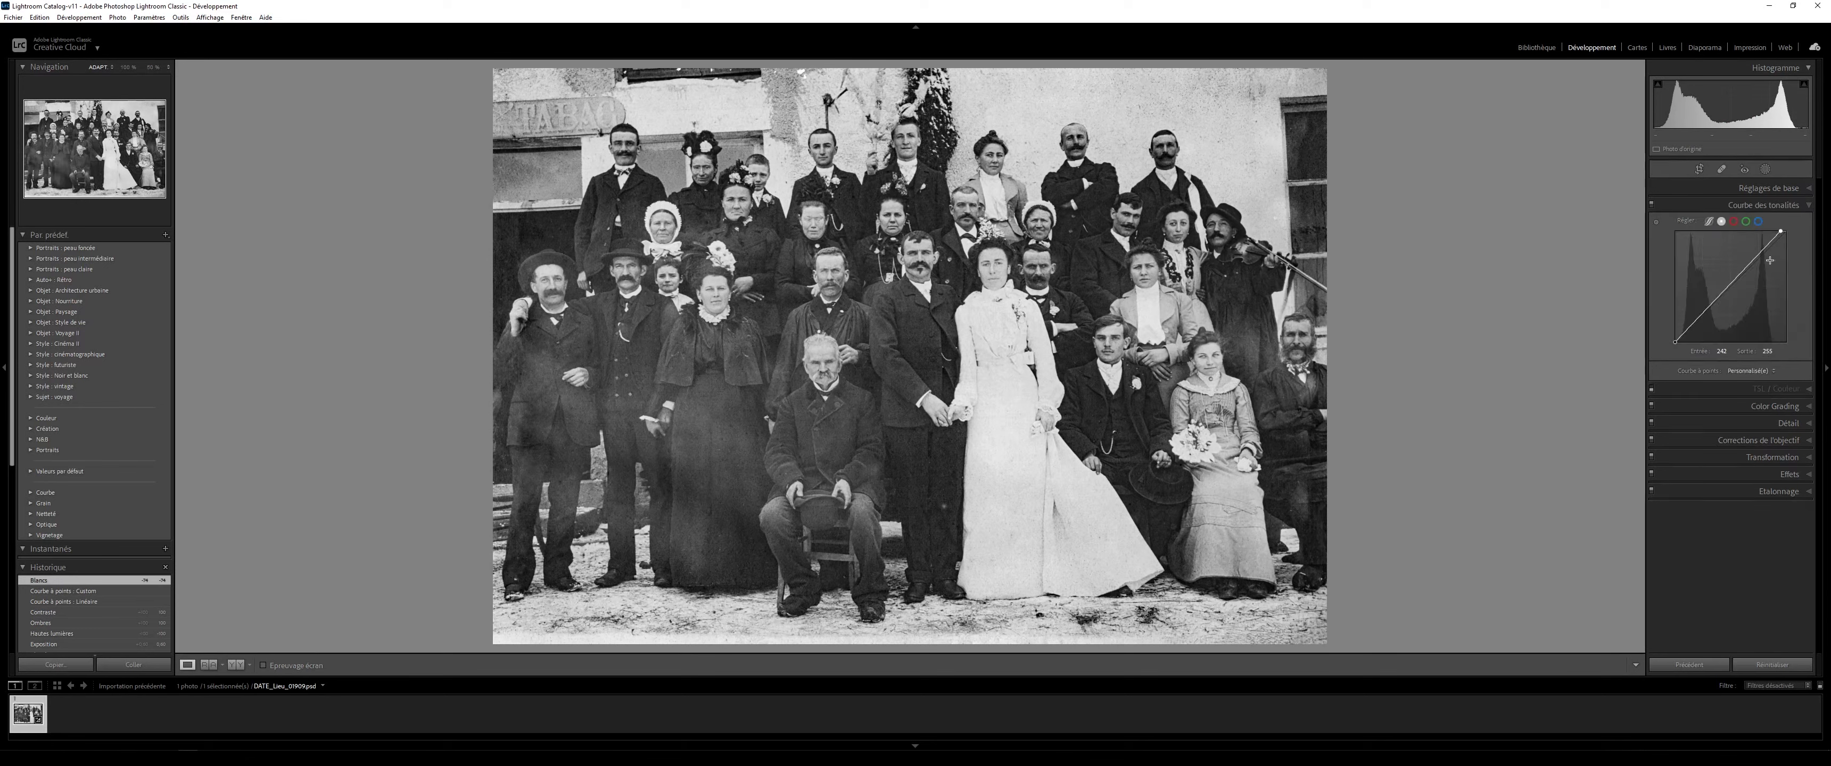
{"action": "left_click_drag", "start_coordinate": [1780, 231], "coordinate": [1773, 233]}
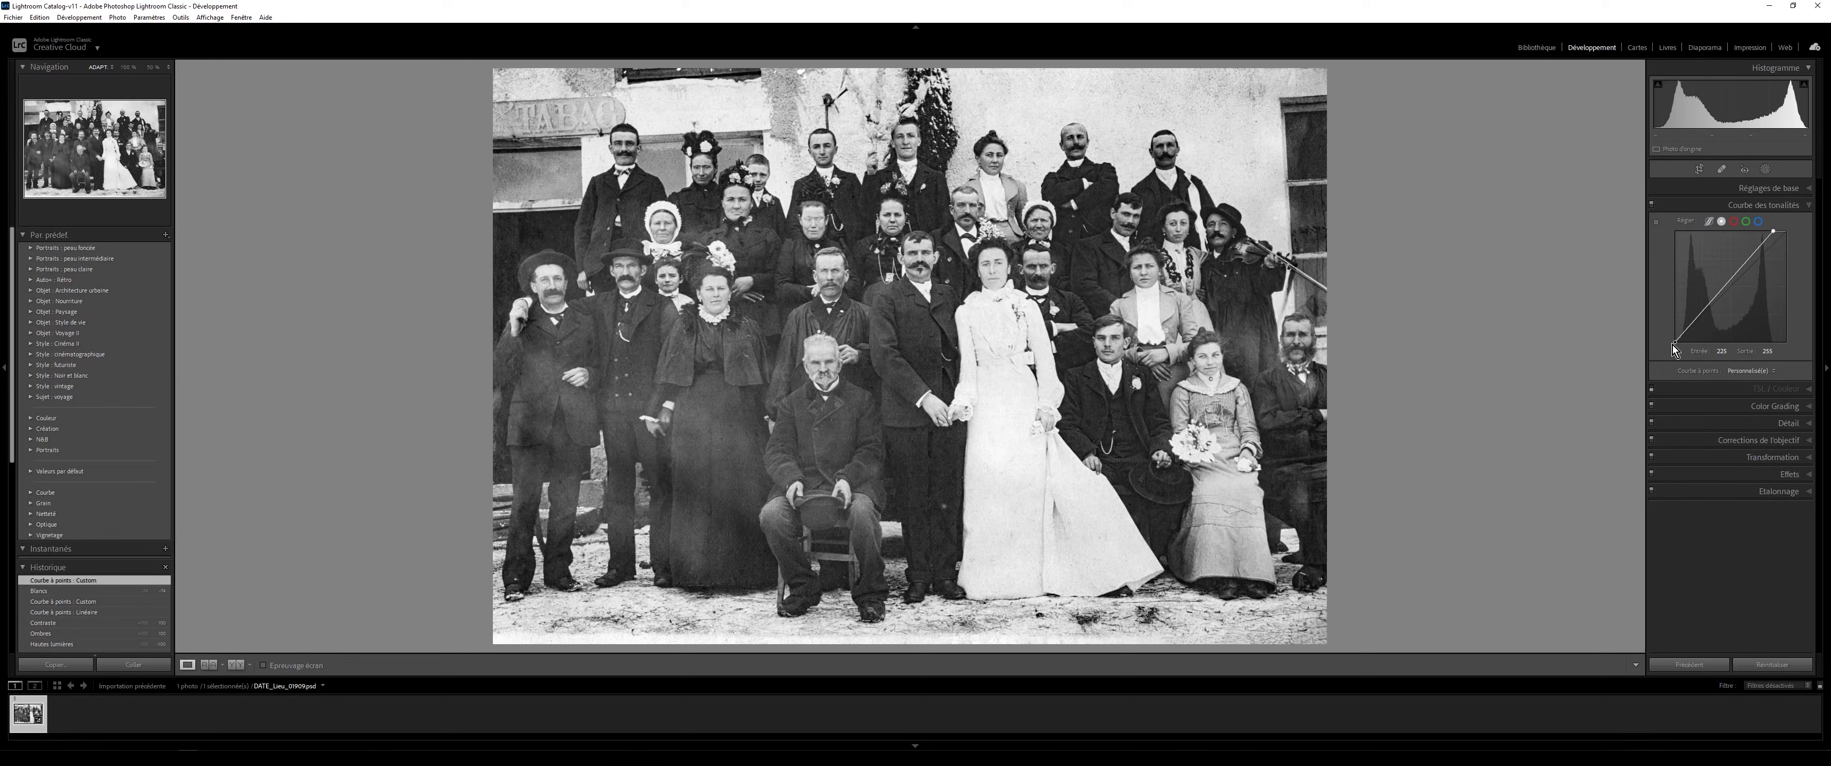
- Reduce Whites to -100 and bring the tone curve's white point in a little more
{"action": "left_click", "coordinate": [1768, 188]}
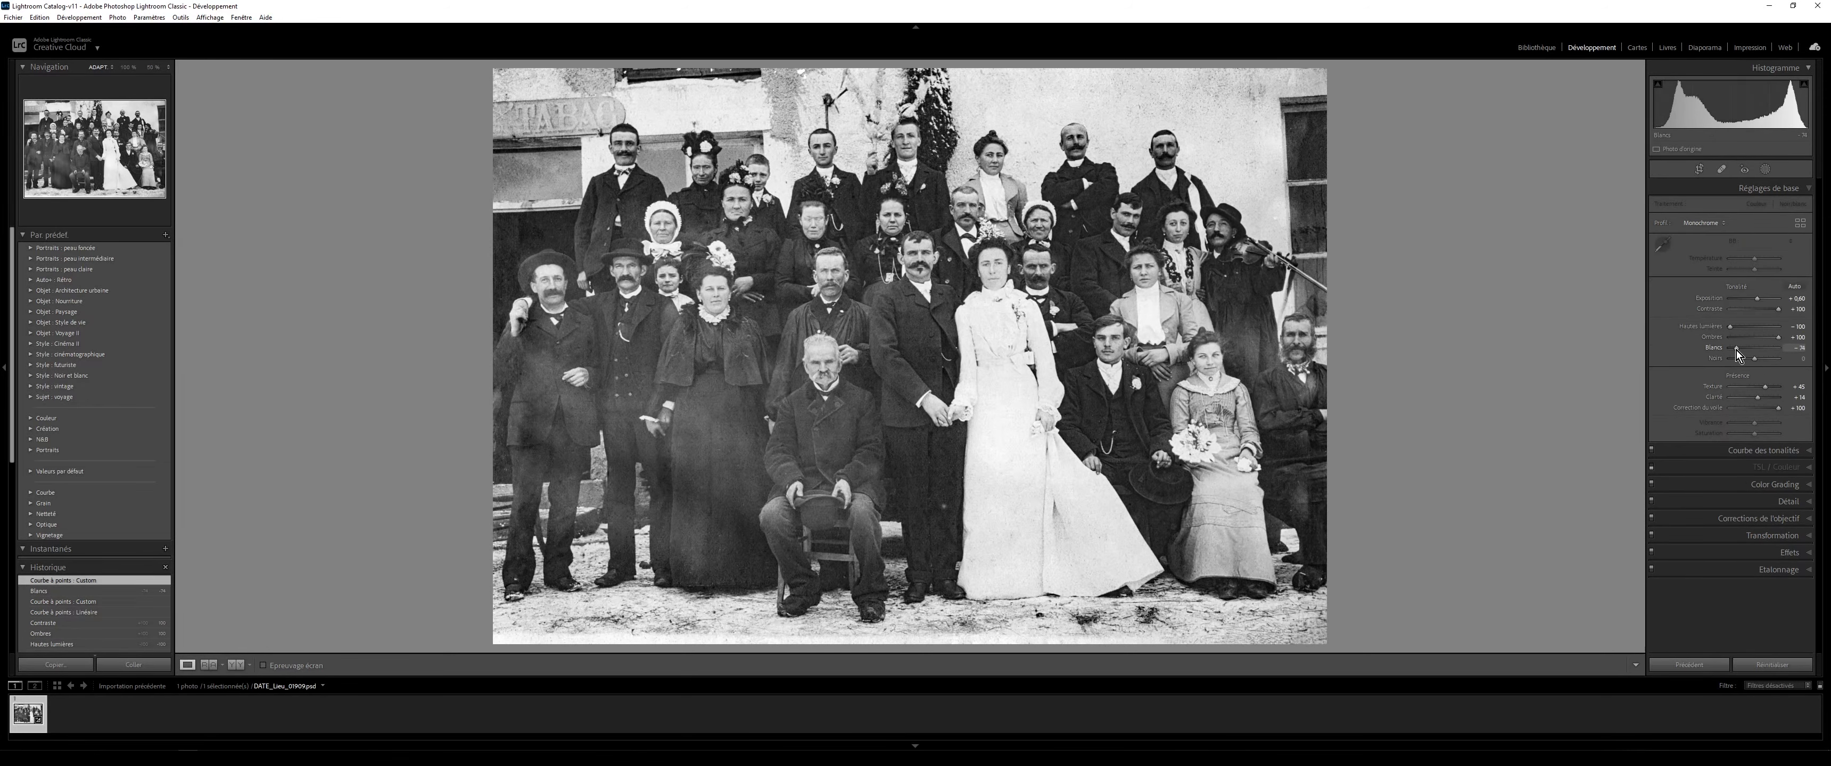
{"action": "left_click_drag", "start_coordinate": [1737, 354], "coordinate": [1703, 356]}
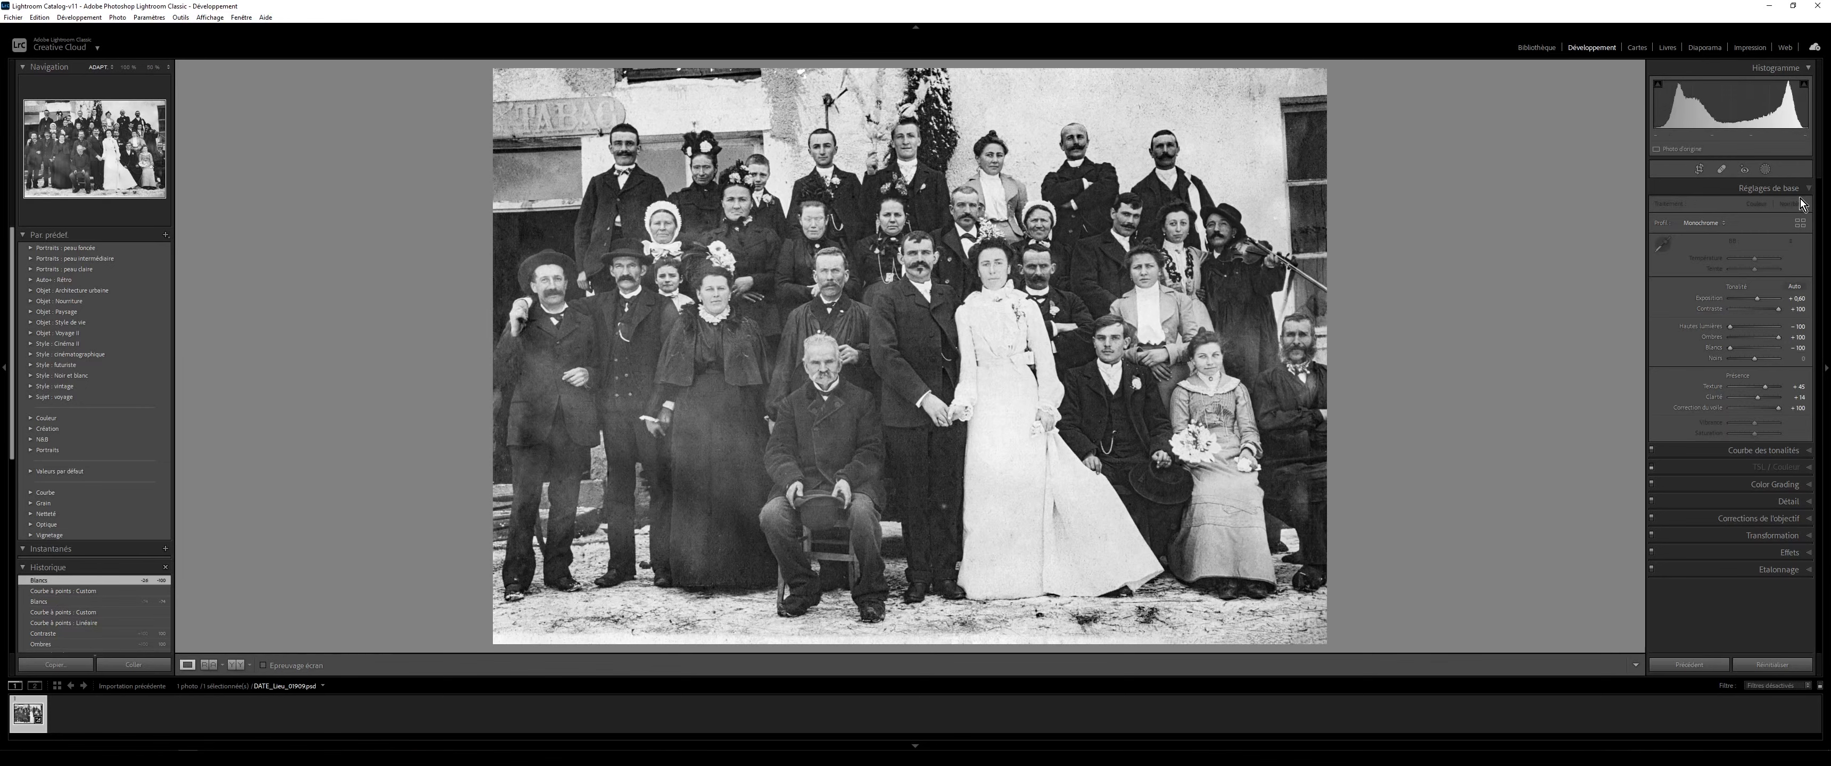
{"action": "left_click", "coordinate": [1787, 450]}
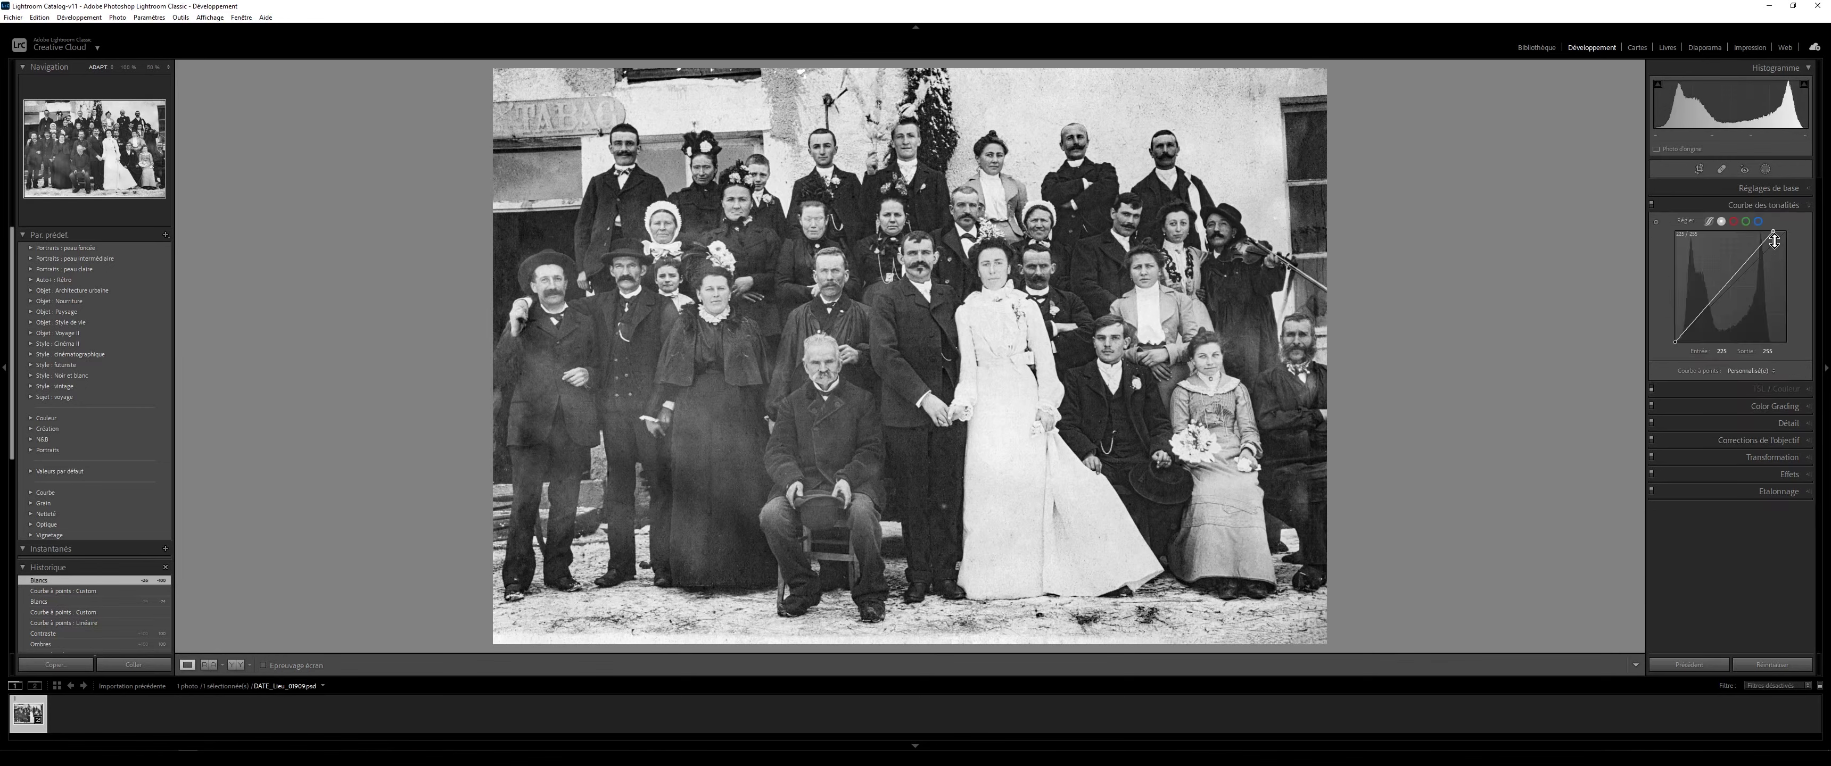
{"action": "left_click_drag", "start_coordinate": [1781, 231], "coordinate": [1770, 233]}
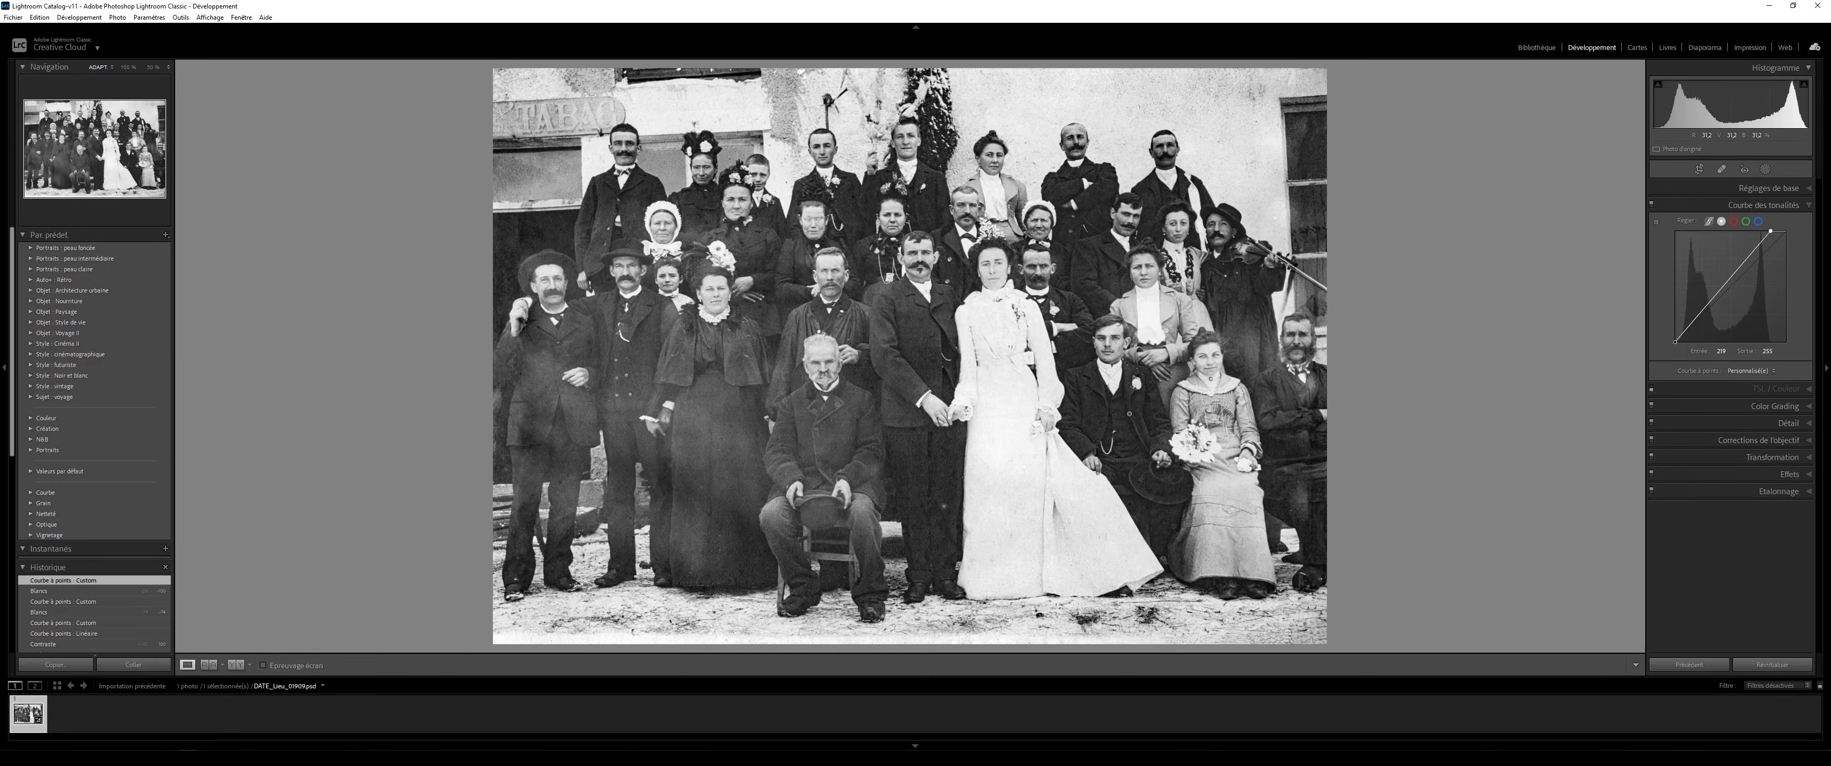
- Examine the bride's white dress up close, comparing the before and after versions for highlight detail
{"action": "left_click", "coordinate": [1070, 419]}
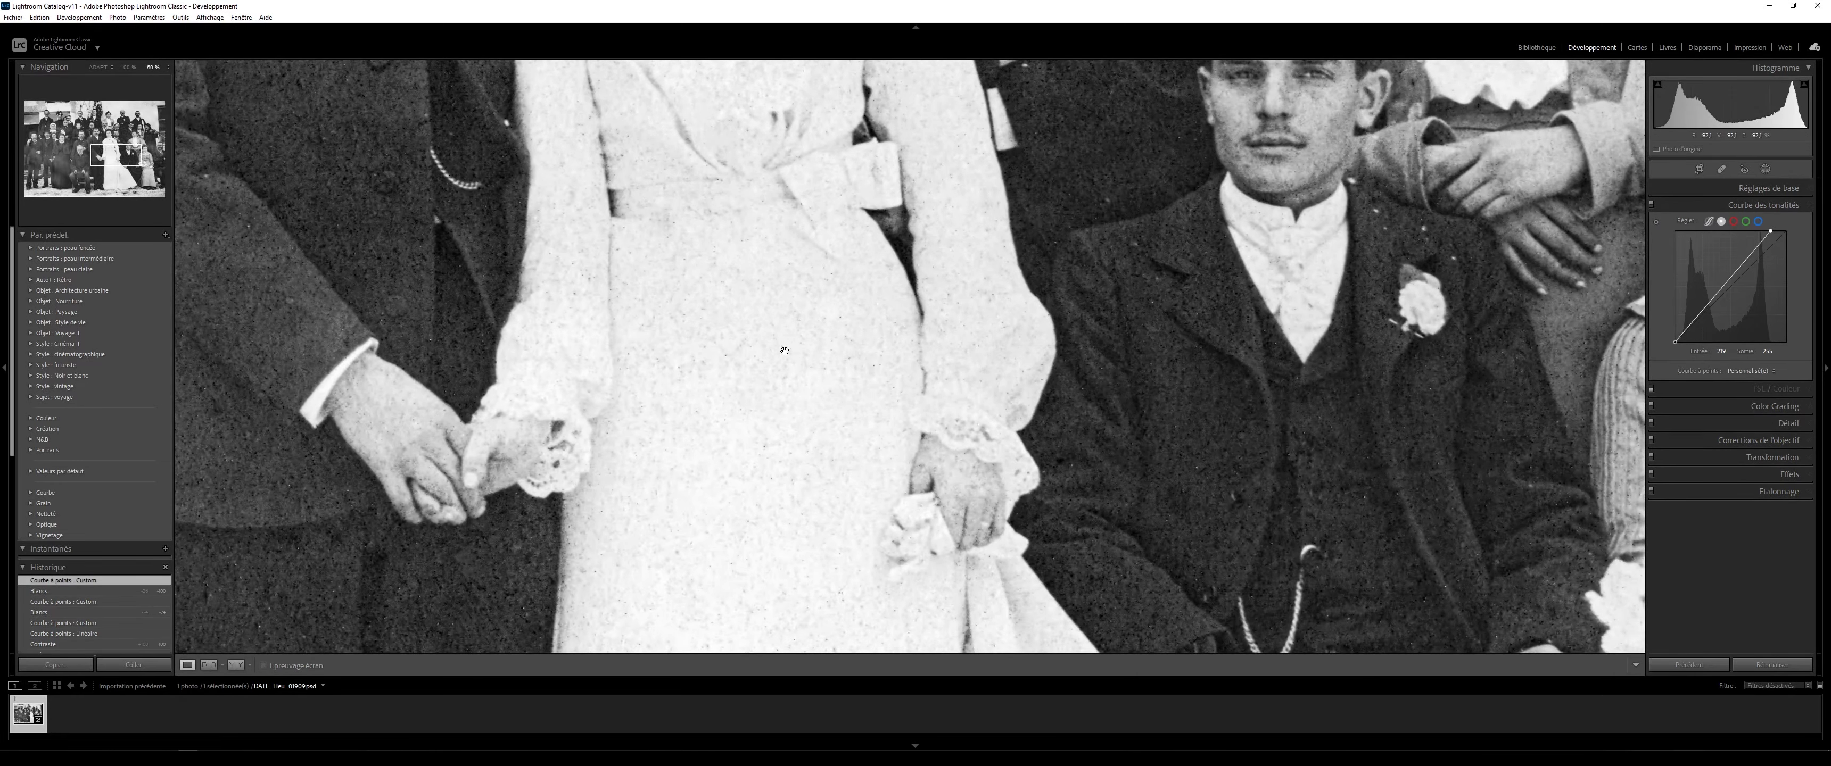
{"action": "key", "text": "backslash"}
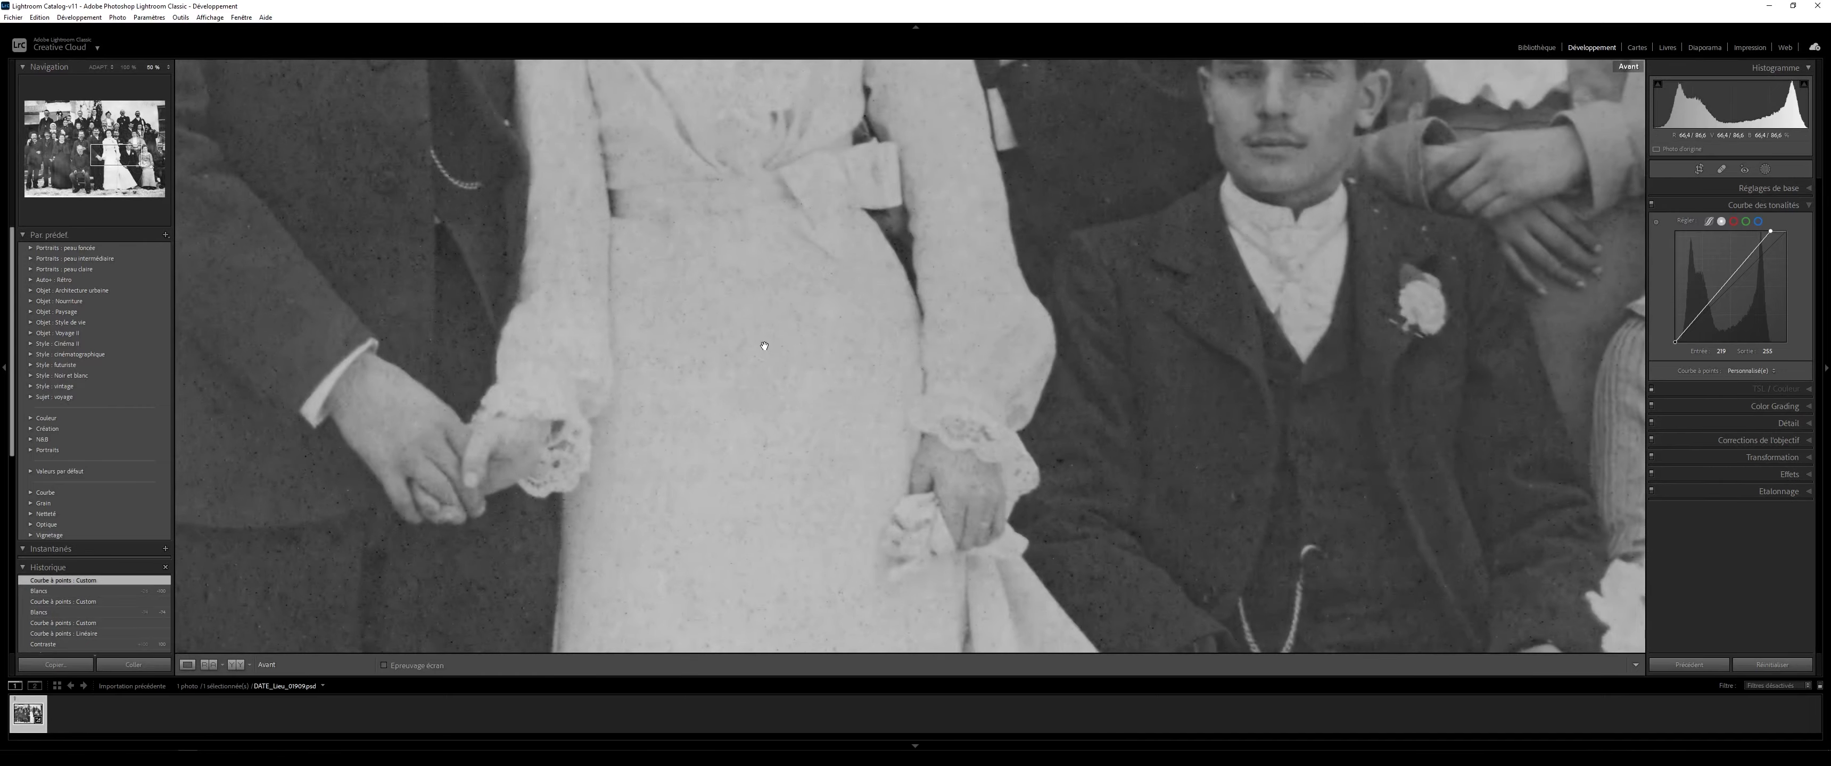
{"action": "key", "text": "backslash"}
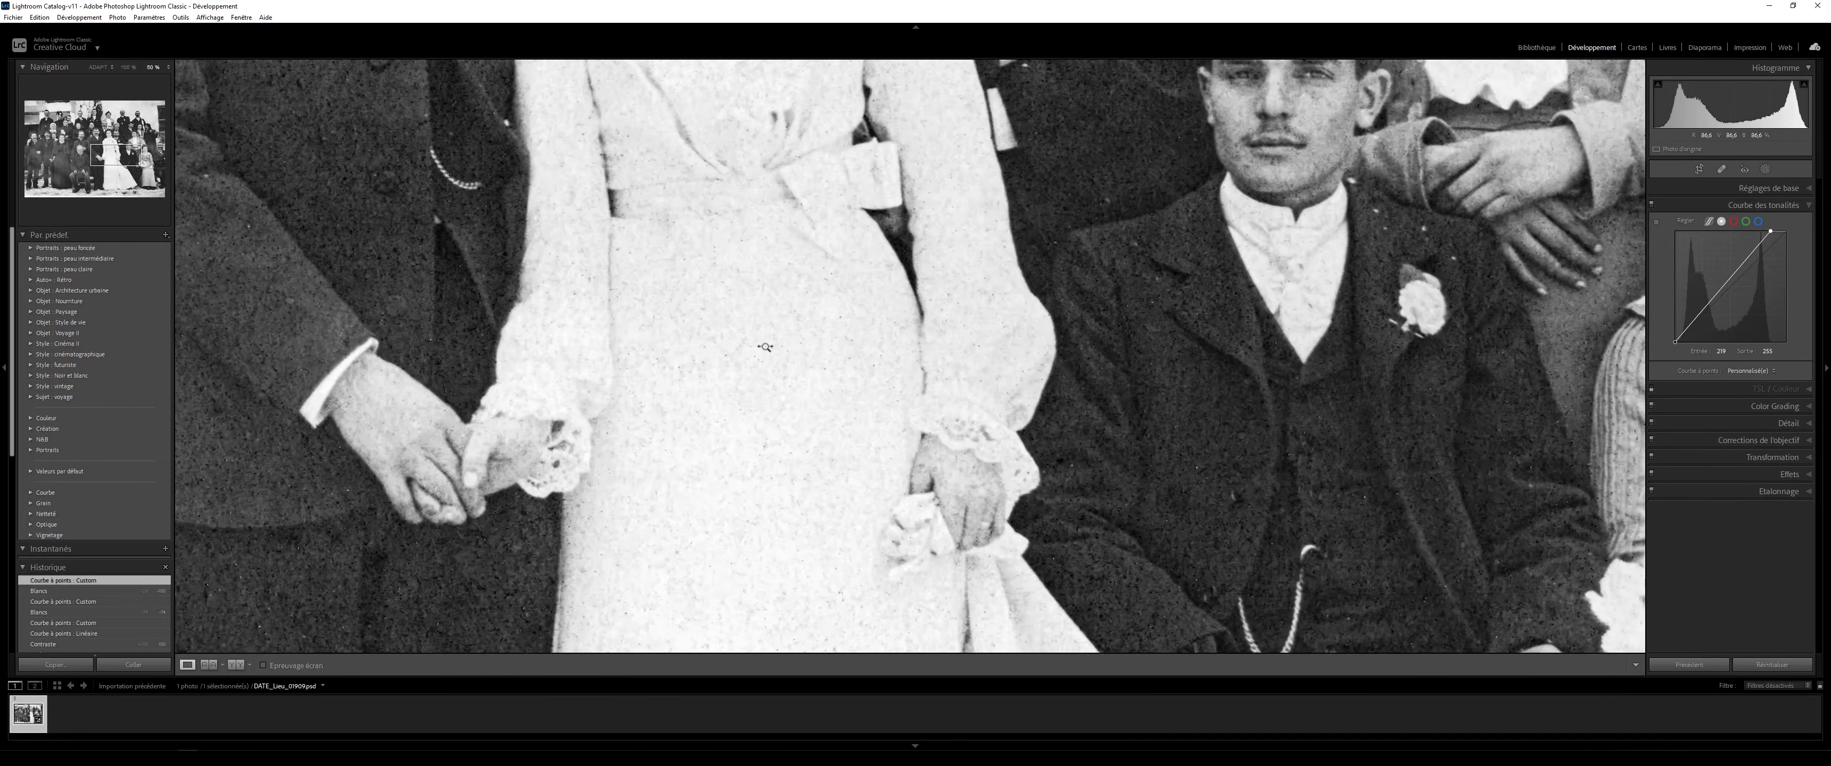
{"action": "key", "text": "backslash"}
{"action": "key", "text": "backslash"}
{"action": "key", "text": "backslash"}
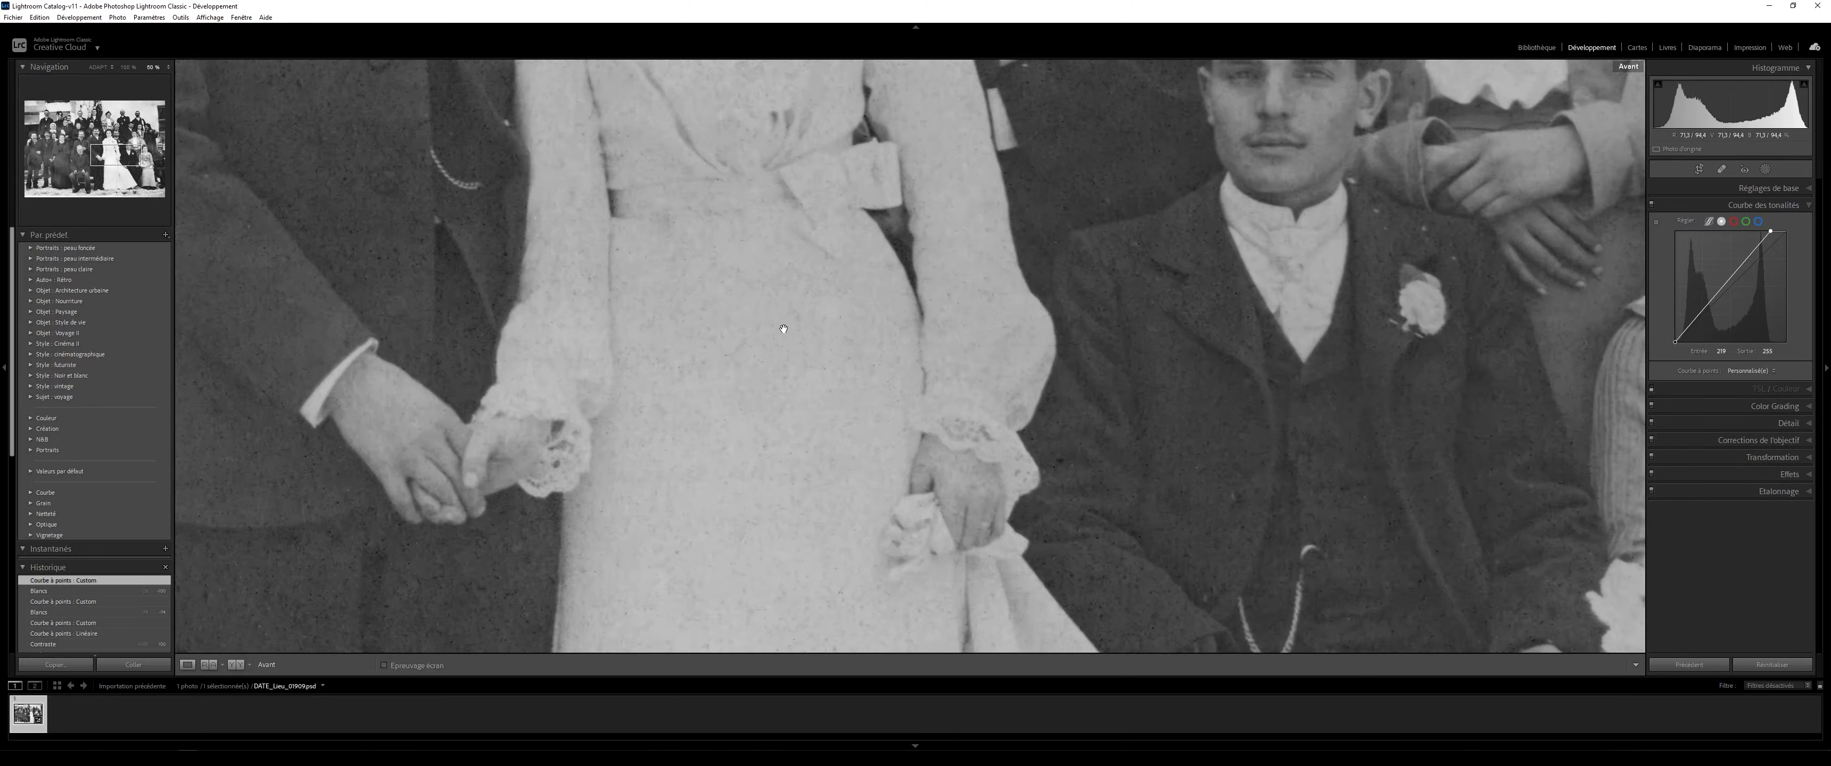
{"action": "left_click_drag", "start_coordinate": [915, 261], "coordinate": [883, 563]}
{"action": "key", "text": "backslash"}
- Compare the before and after versions of the seated young man and the woman beside him up close
{"action": "left_click_drag", "start_coordinate": [1237, 289], "coordinate": [747, 374]}
{"action": "left_click_drag", "start_coordinate": [1066, 548], "coordinate": [944, 381]}
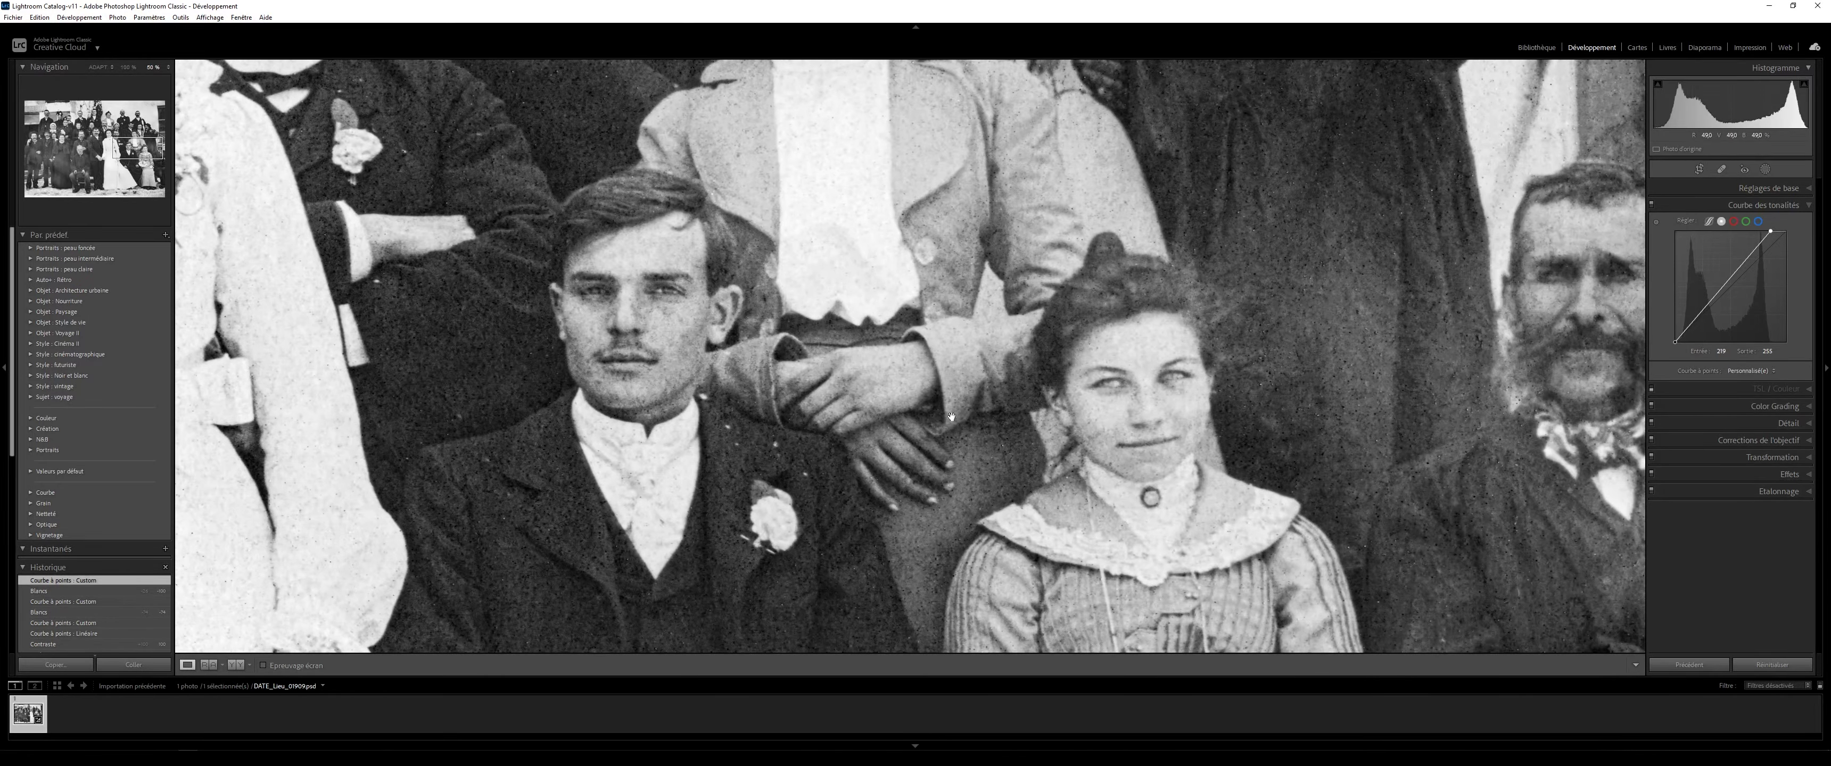
{"action": "key", "text": "backslash"}
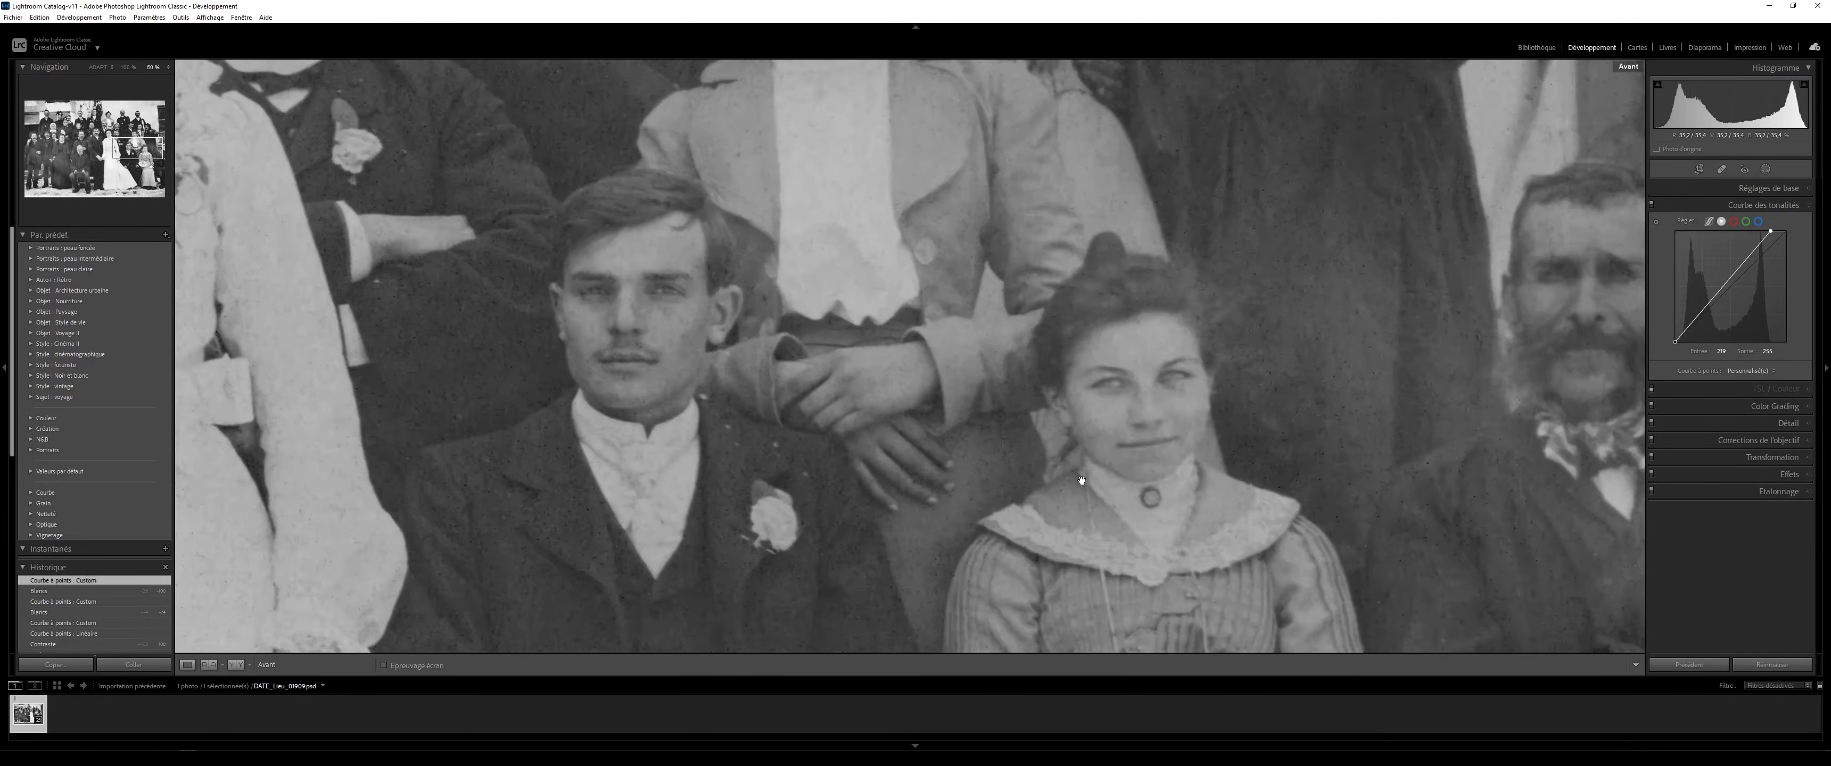
{"action": "key", "text": "backslash"}
{"action": "key", "text": "backslash"}
{"action": "key", "text": "backslash"}
- Ease the tone curve's white point slightly back outward while checking the seated guests
{"action": "left_click", "coordinate": [1102, 461]}
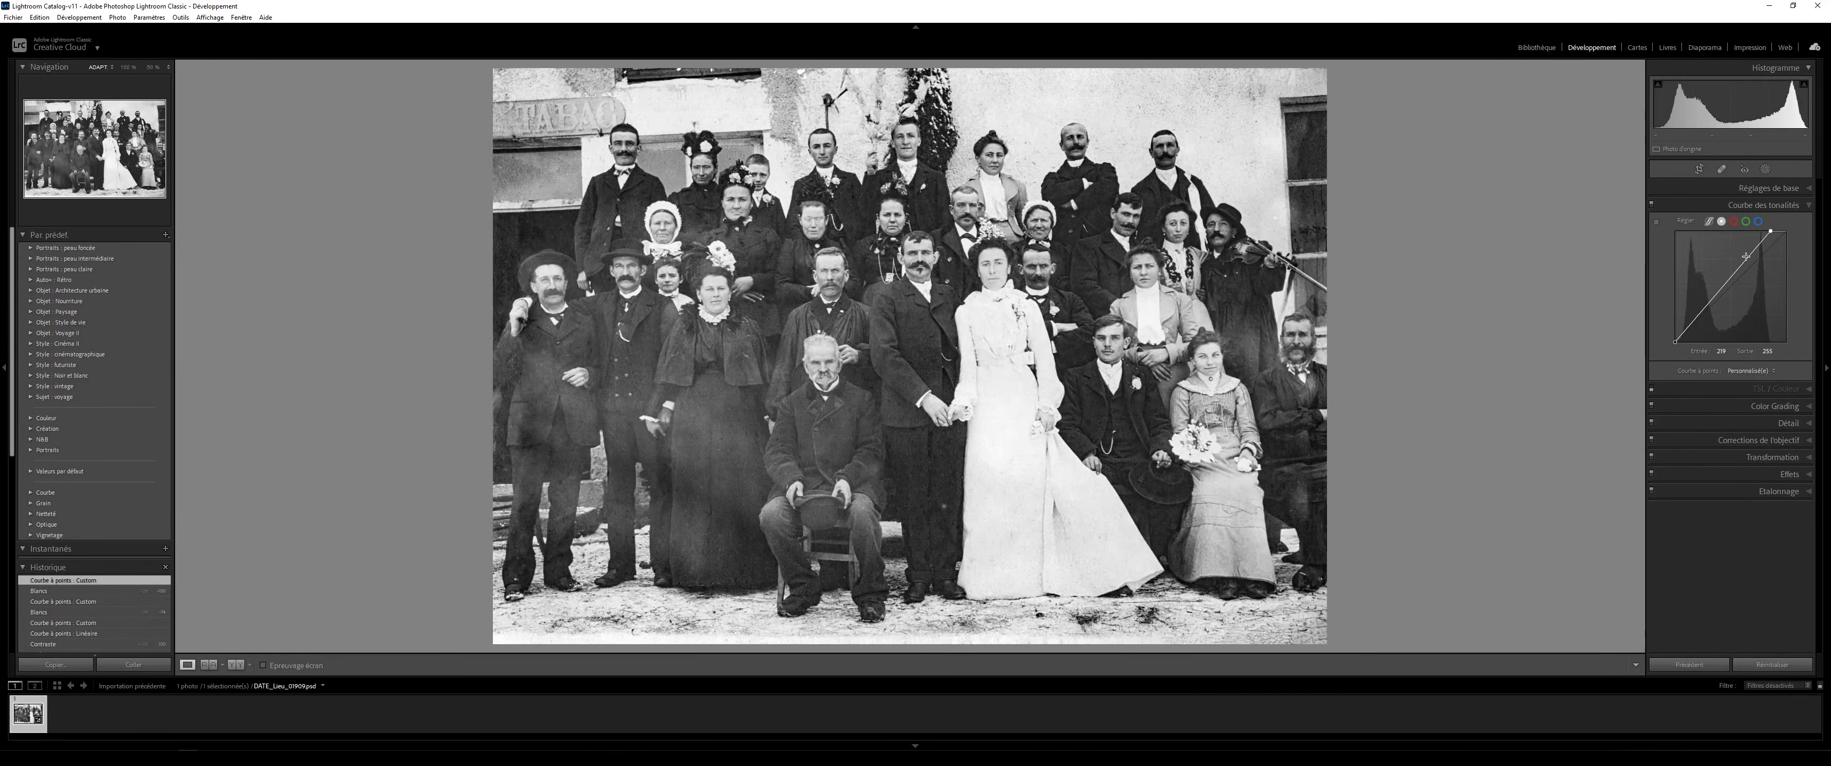
{"action": "left_click", "coordinate": [1270, 366]}
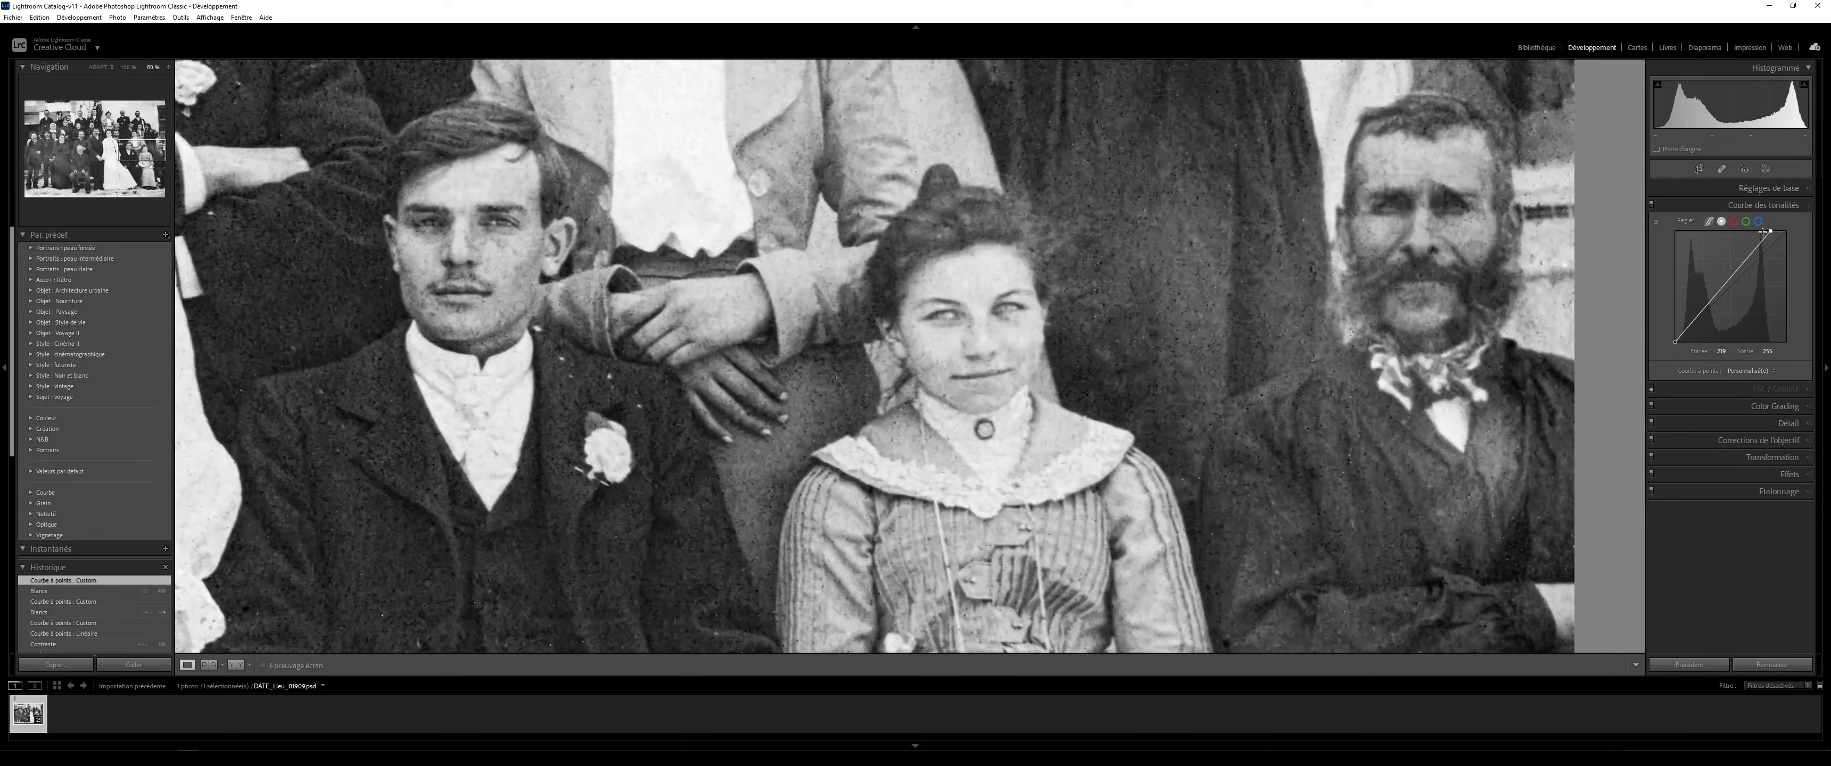
{"action": "left_click_drag", "start_coordinate": [1769, 233], "coordinate": [1775, 223]}
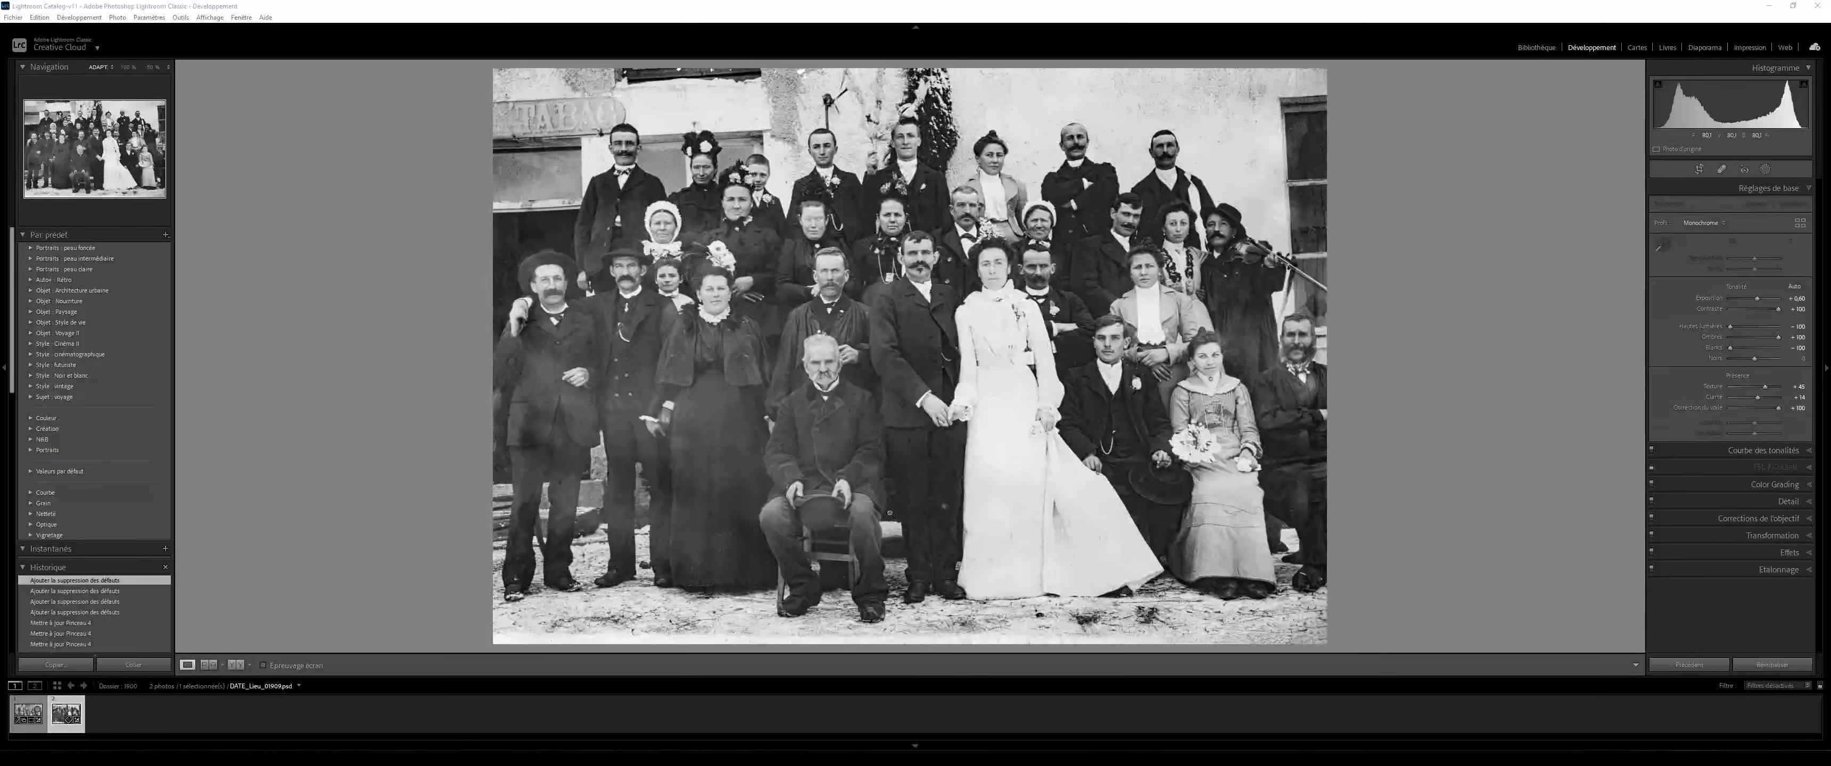
- Export the restored photo to the hard drive as a JPEG with the Export_JPG preset
{"action": "left_click", "coordinate": [13, 17]}
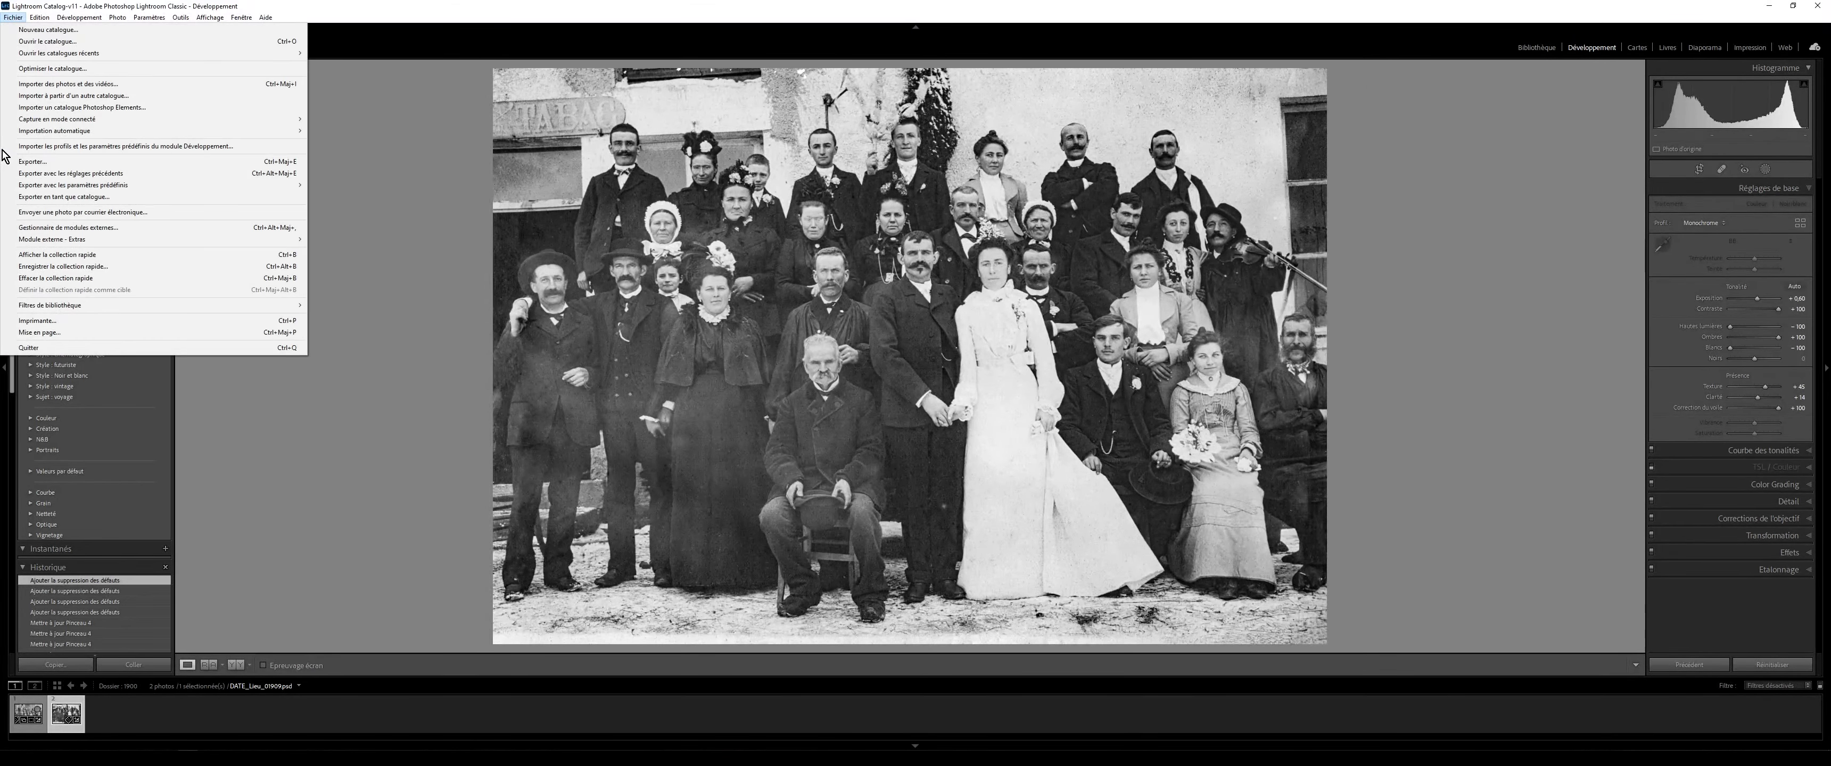
{"action": "left_click", "coordinate": [145, 163]}
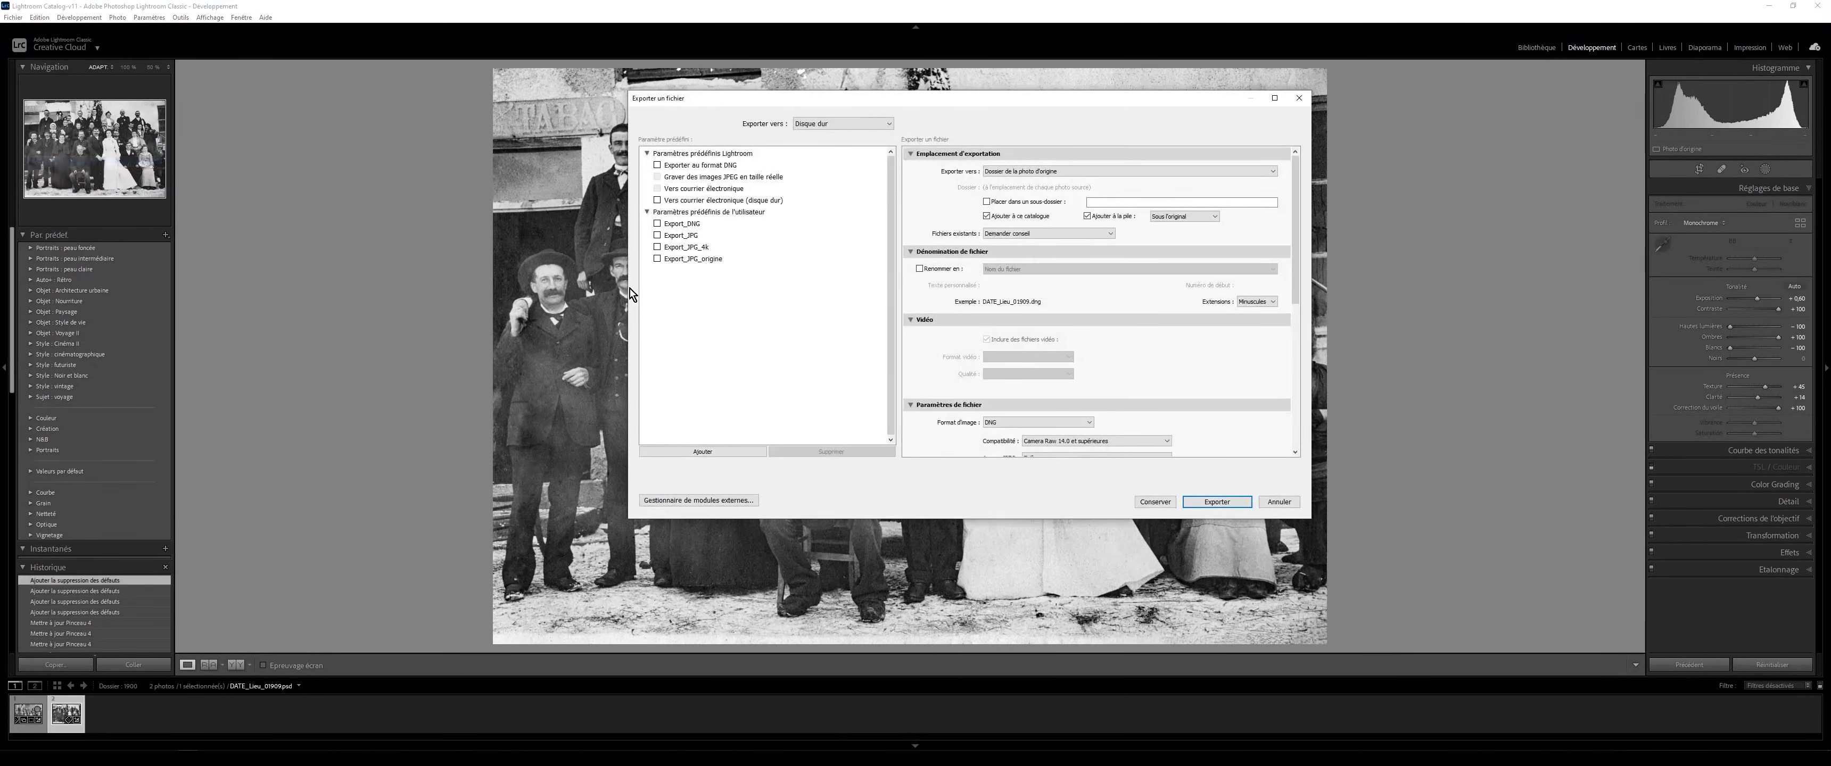
{"action": "left_click", "coordinate": [695, 238]}
{"action": "scroll", "coordinate": [971, 303], "scroll_direction": "down", "scroll_amount": 5}
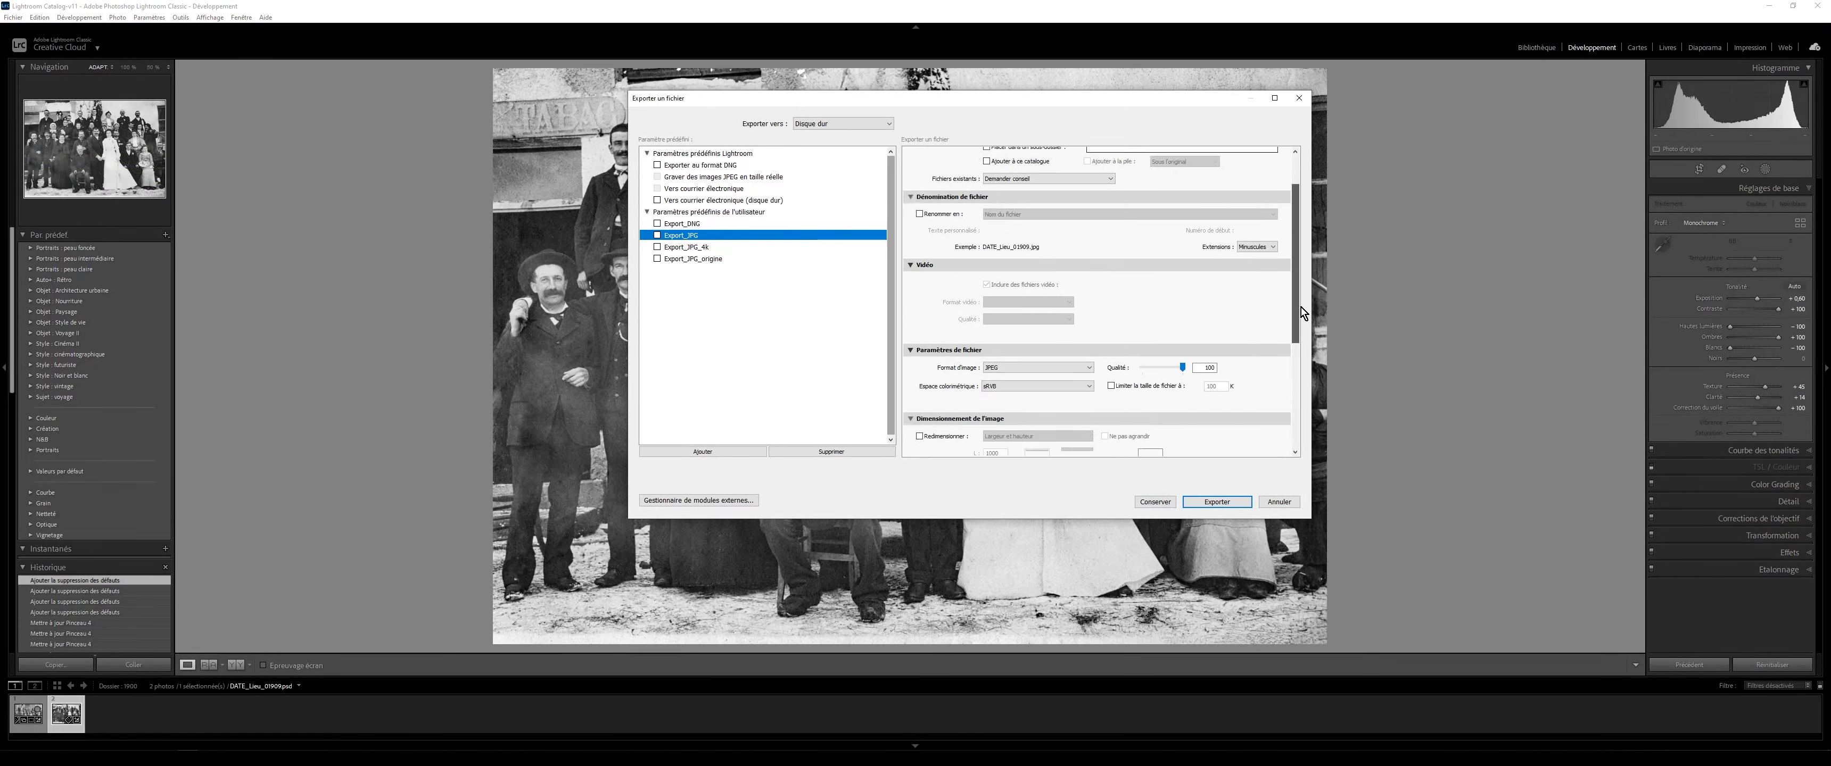
{"action": "left_click", "coordinate": [1216, 502]}
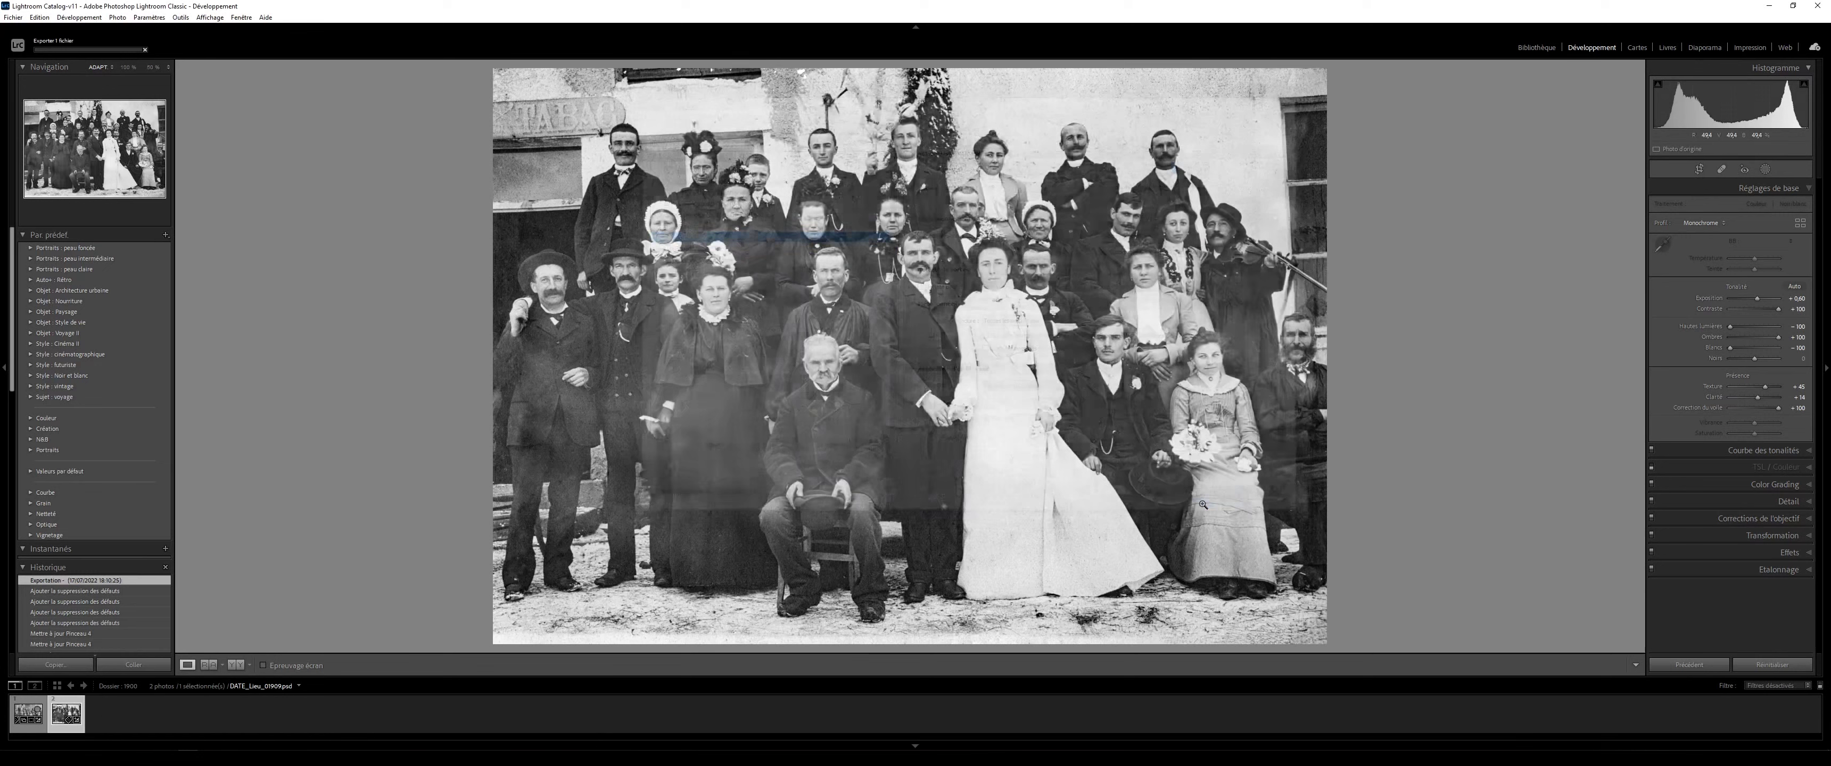
- Close Lightroom, skipping the catalogue backup this time, and open the exported JPEG from the perso folder in ACDSee
{"action": "left_click", "coordinate": [1817, 5]}
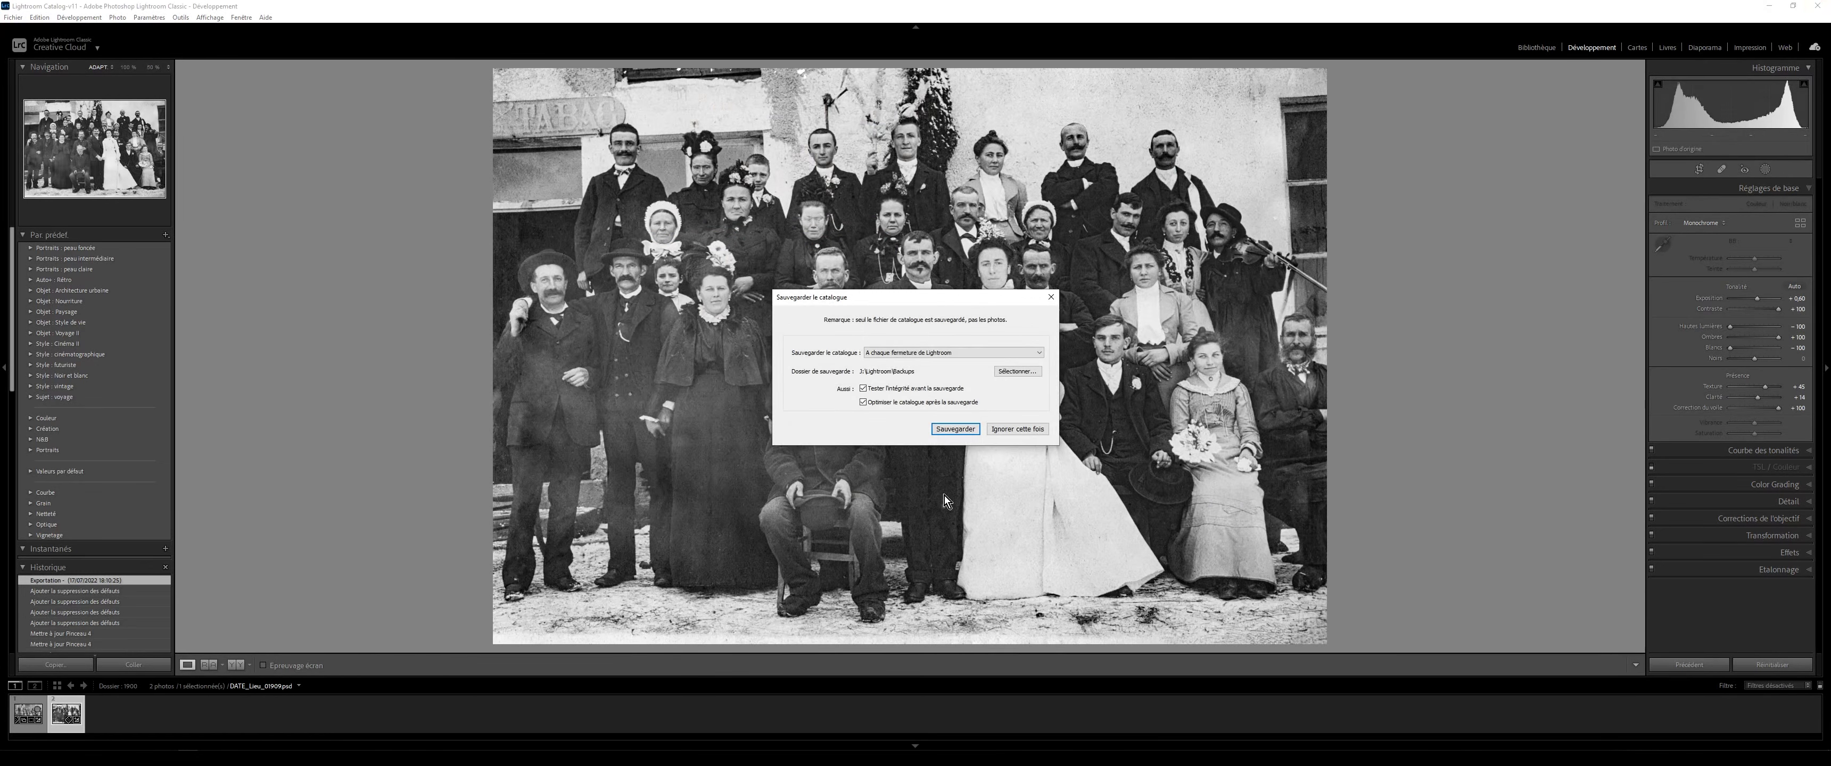
{"action": "left_click", "coordinate": [1023, 429]}
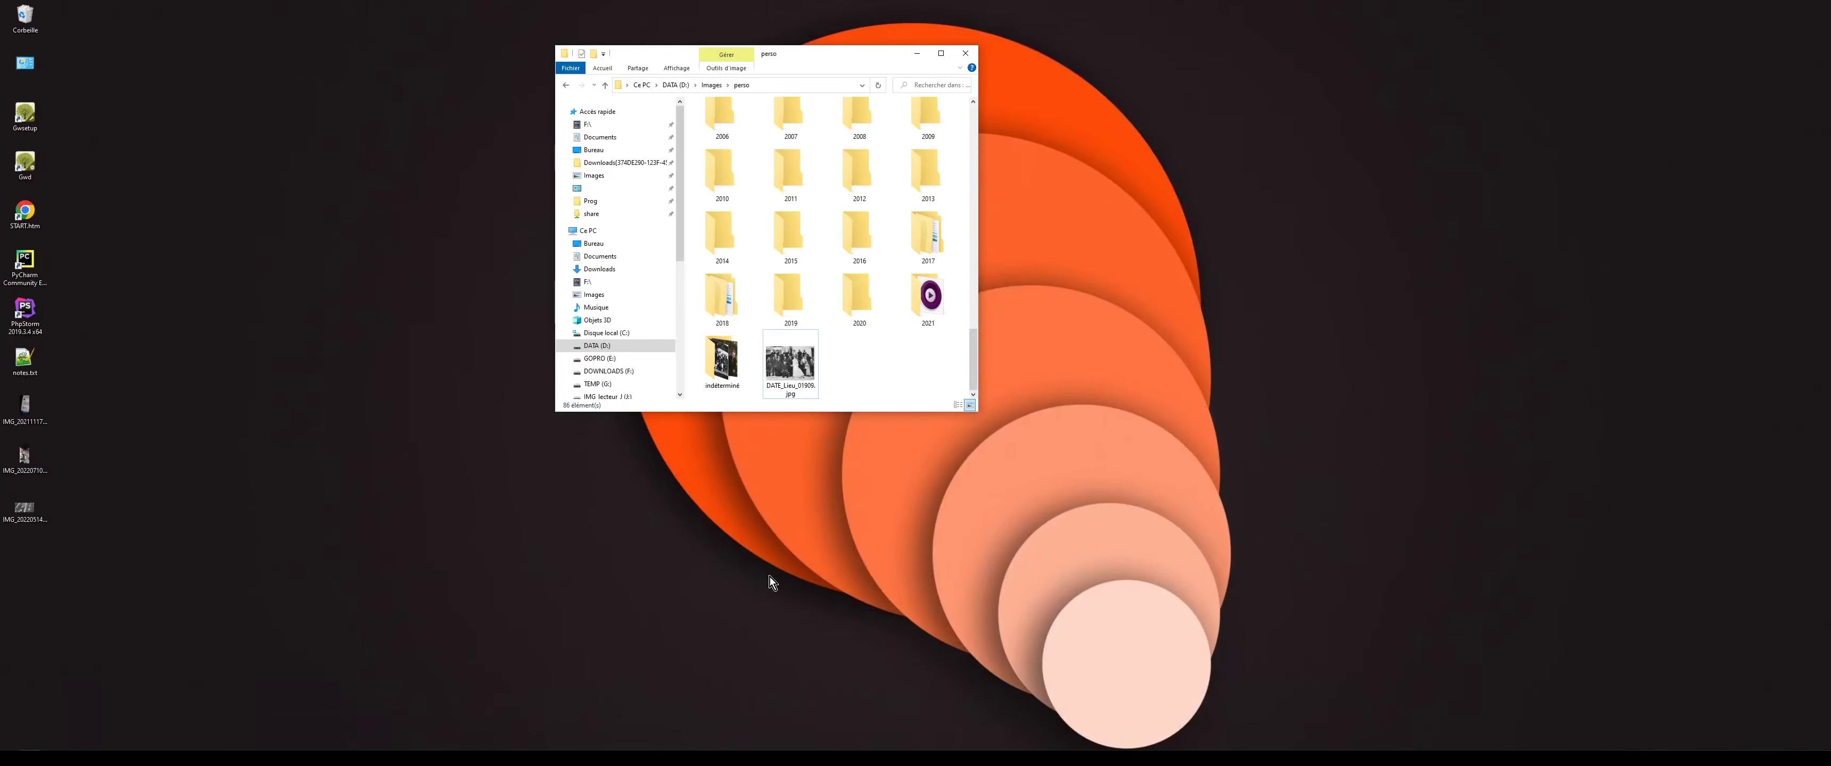
{"action": "left_click", "coordinate": [795, 370]}
{"action": "left_click", "coordinate": [761, 430]}
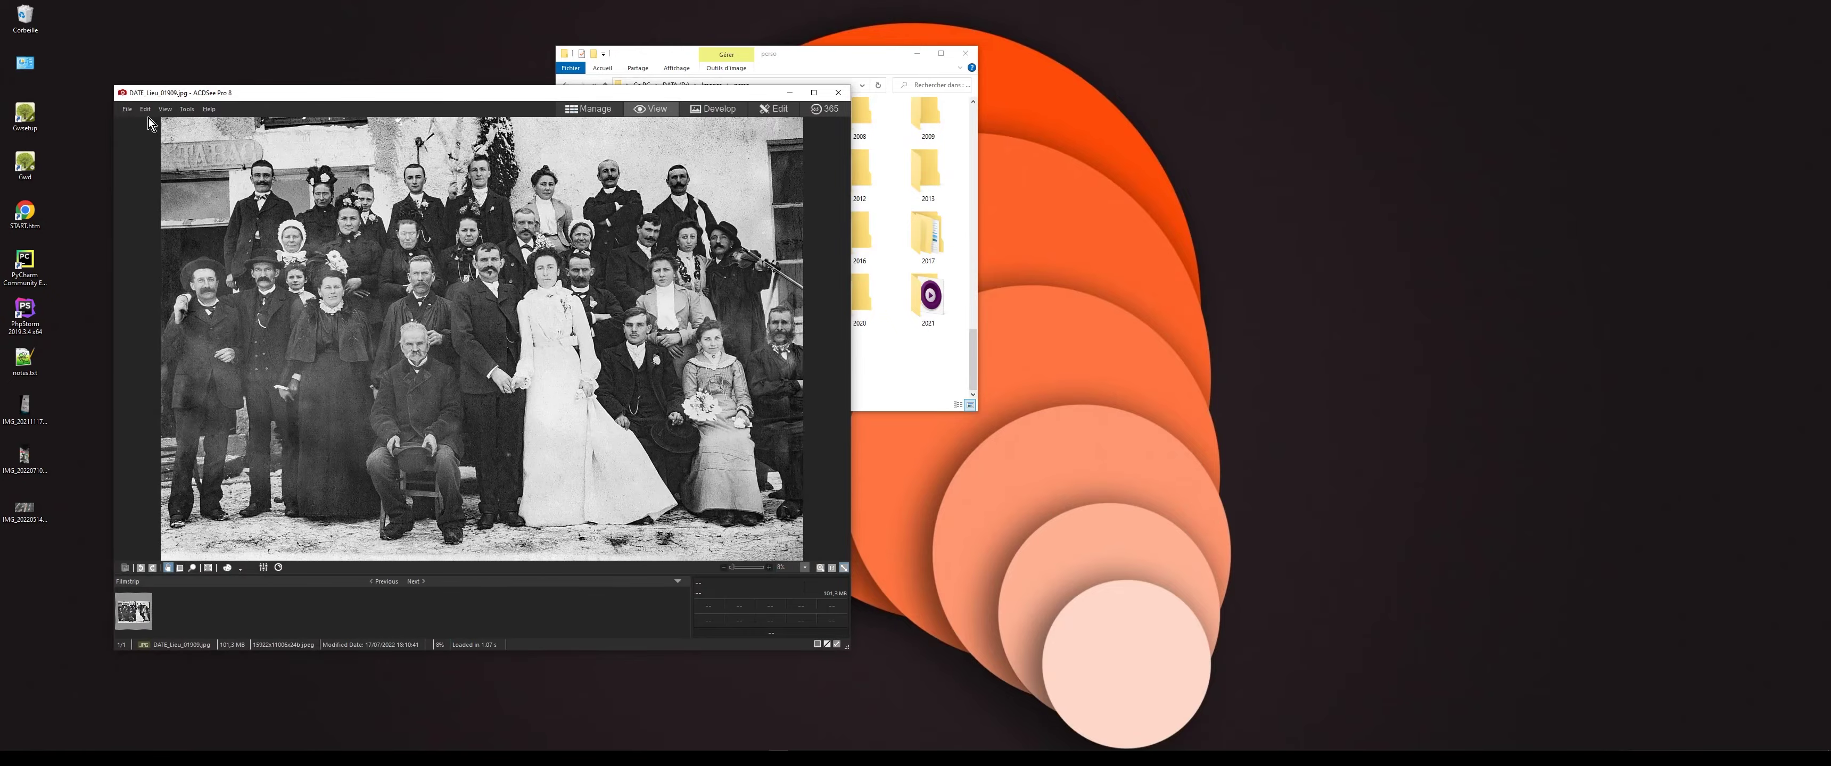
- Show the exported photo in full screen and compare it with the original faded scan, enlarging the scan
{"action": "left_click", "coordinate": [165, 109]}
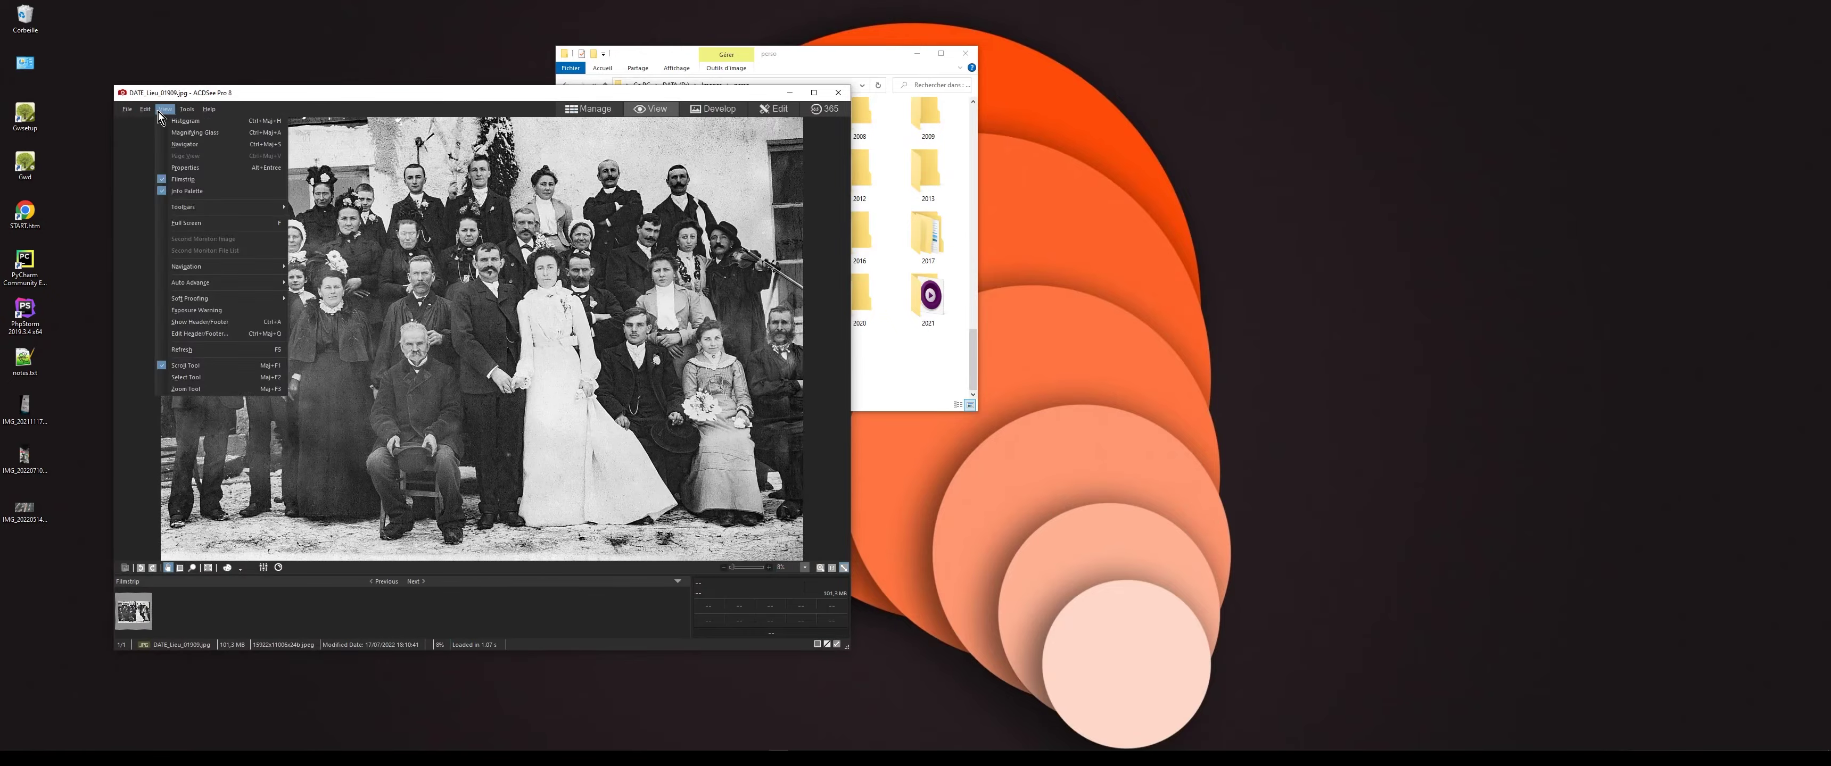
{"action": "left_click", "coordinate": [204, 225]}
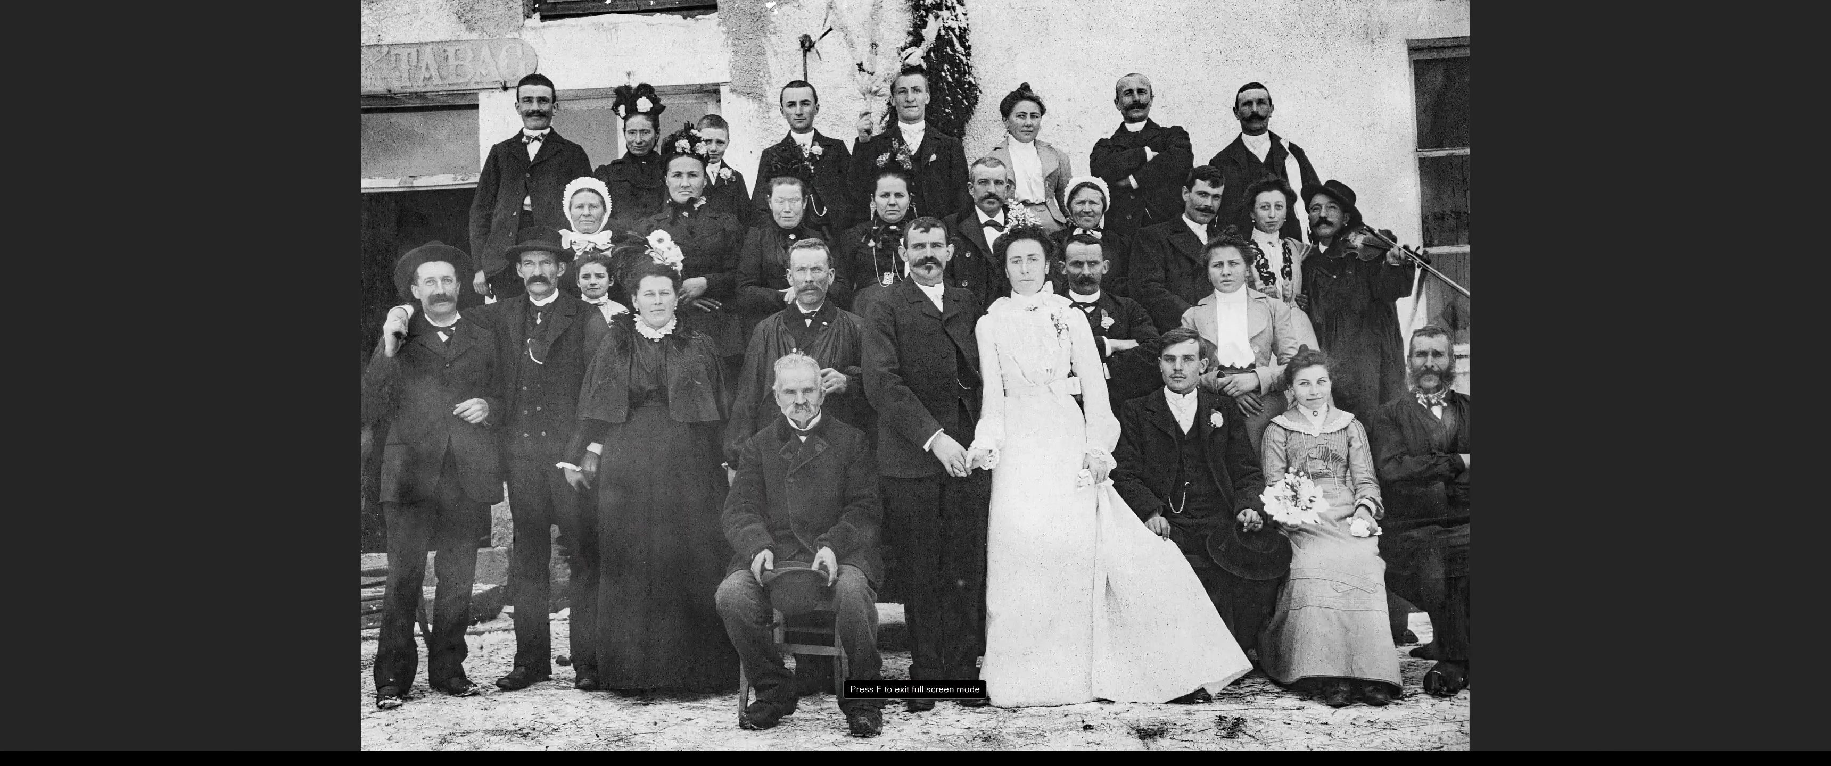
{"action": "key", "text": "Right"}
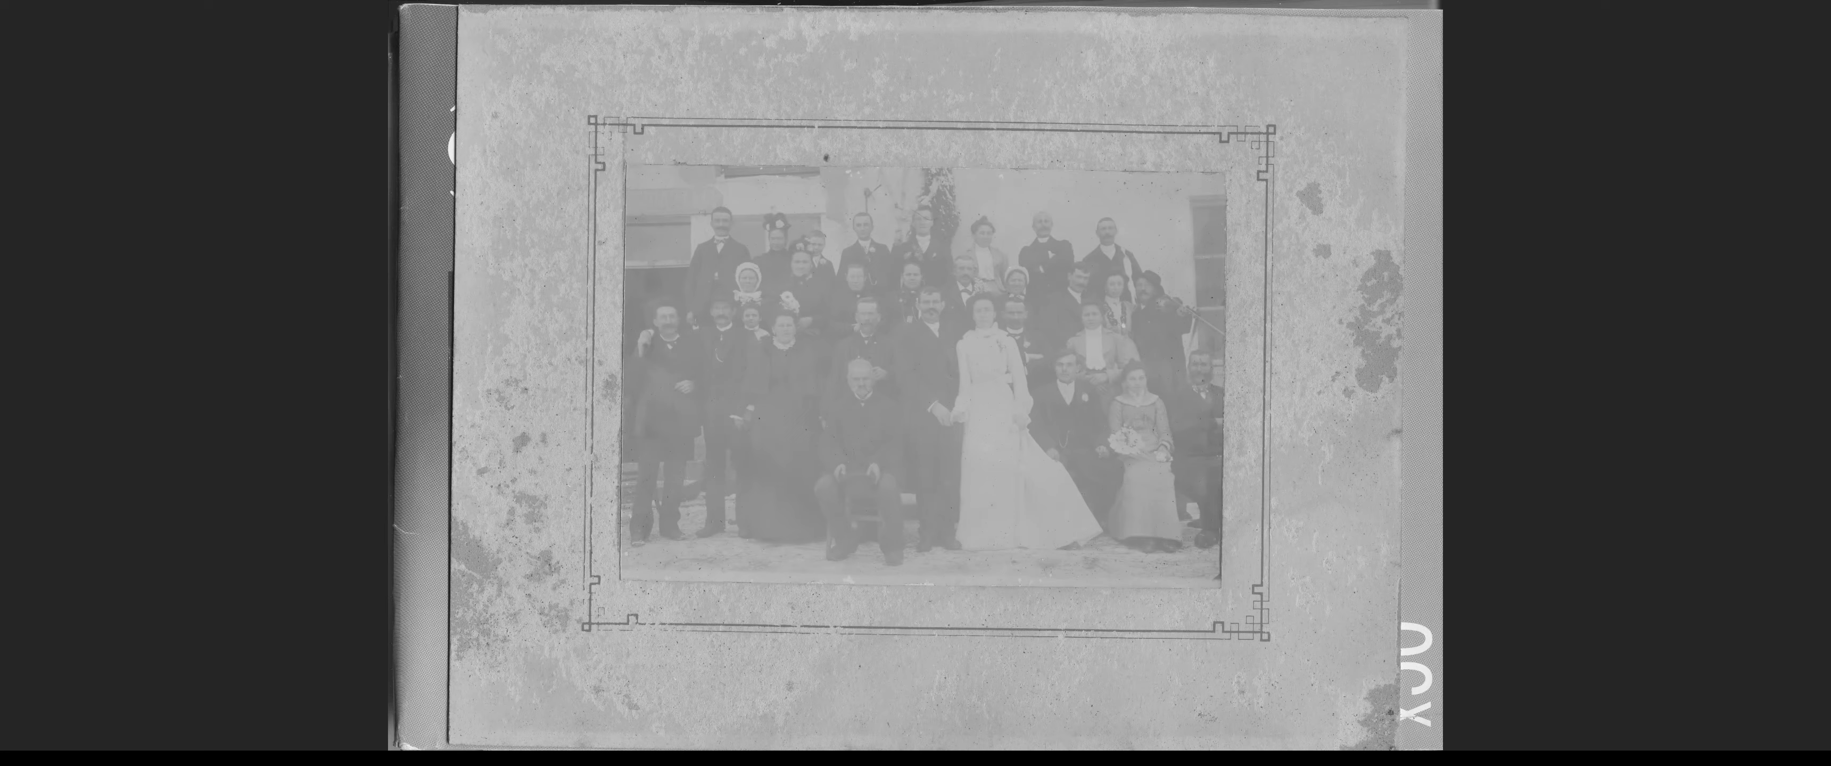
{"action": "left_click", "coordinate": [1229, 419]}
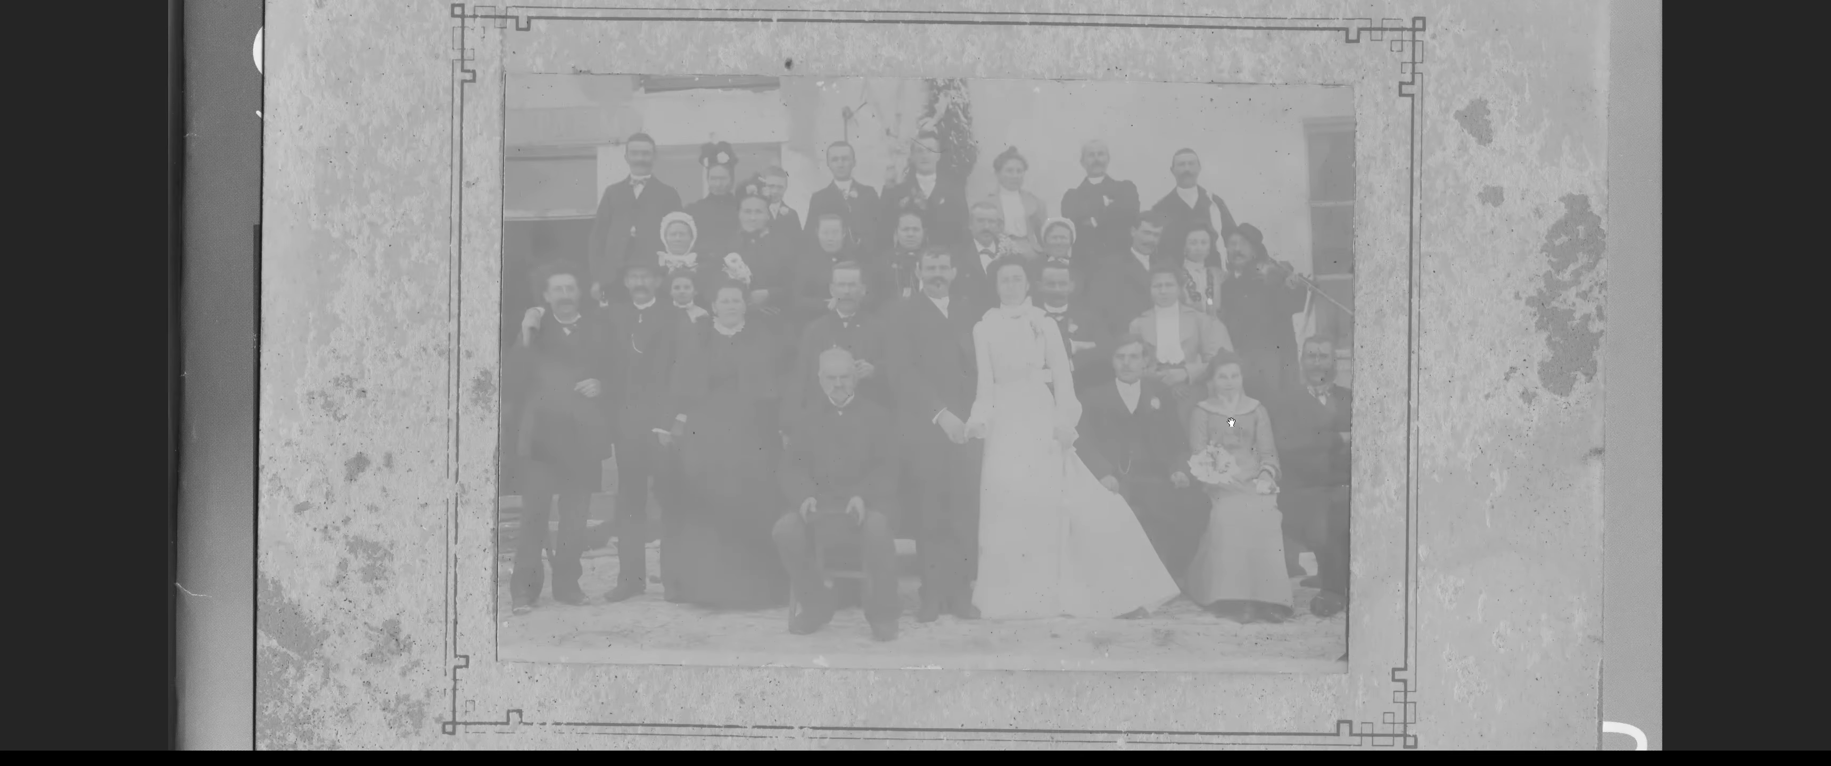